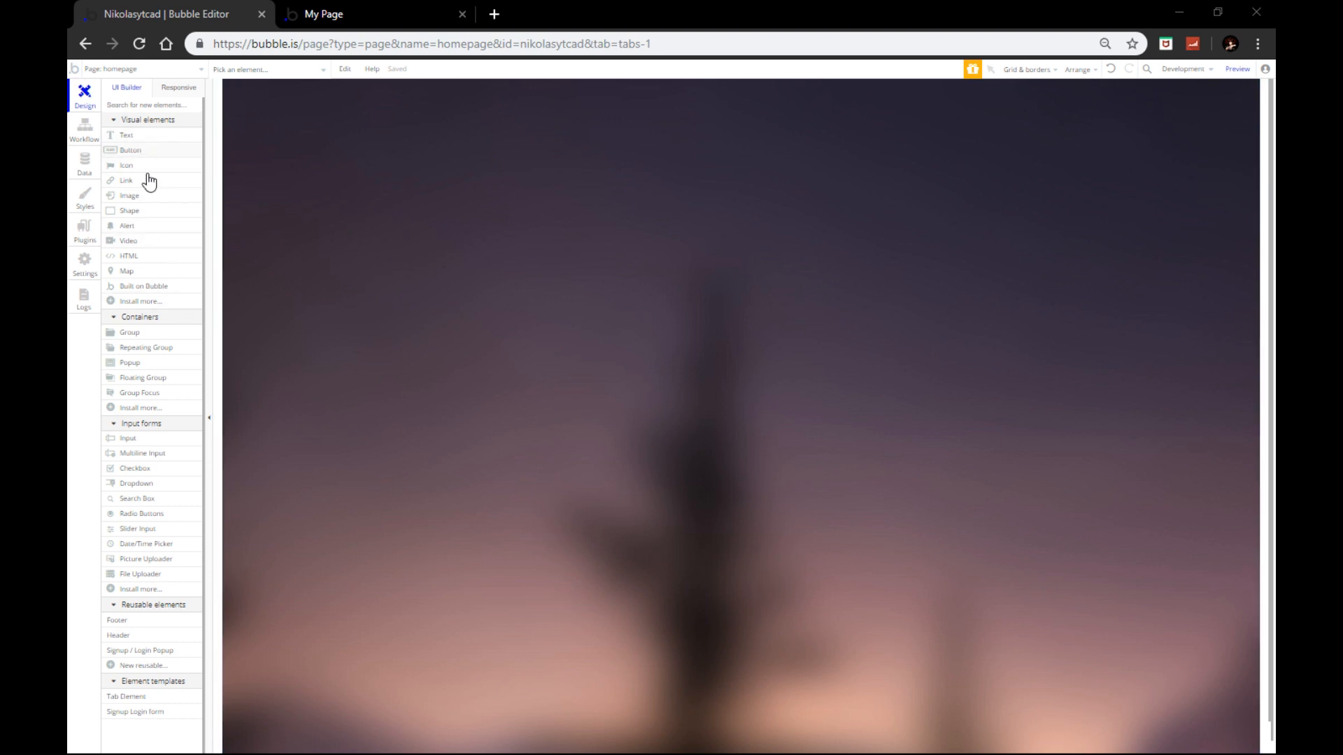
Step: Draw a Group band across the page, stretch it to the right edge and nudge it to the top
left_click(149, 333)
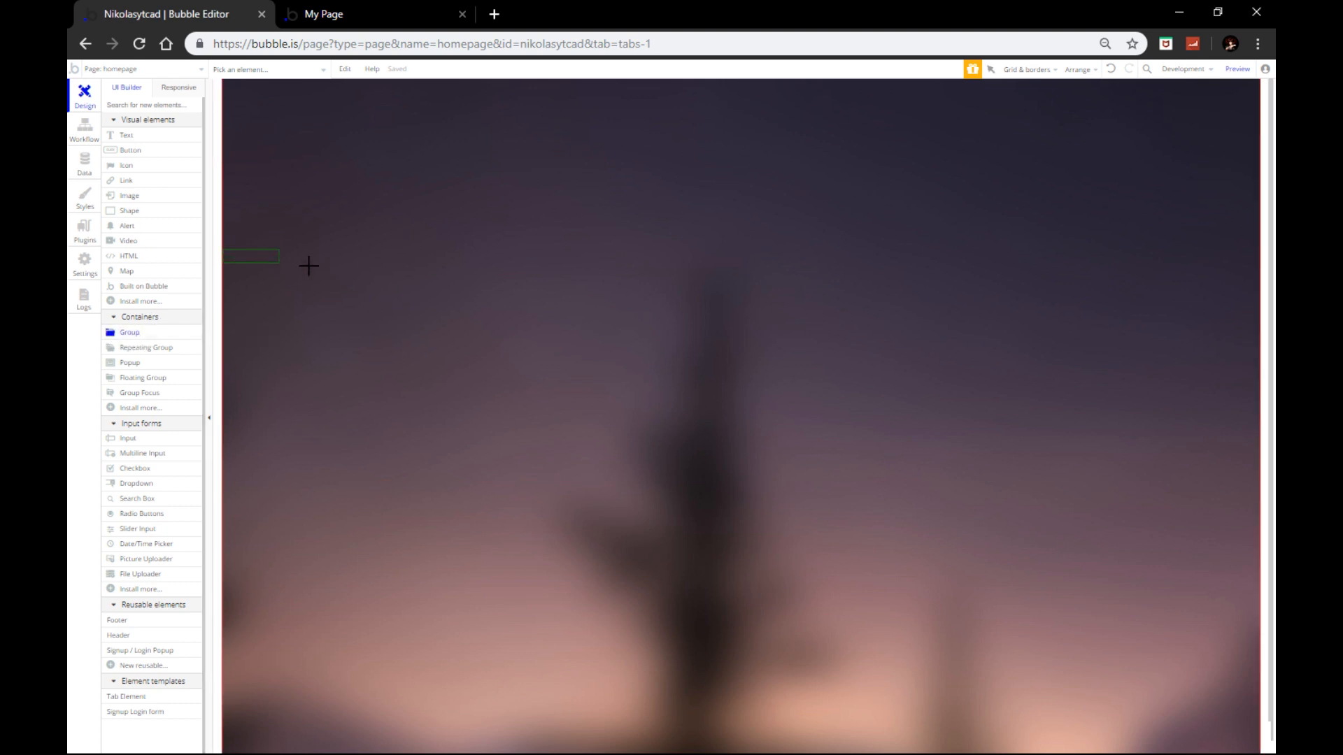
mouse_move(308, 266)
left_mouse_down()
mouse_move(636, 324)
mouse_move(938, 327)
mouse_move(1257, 295)
left_mouse_up()
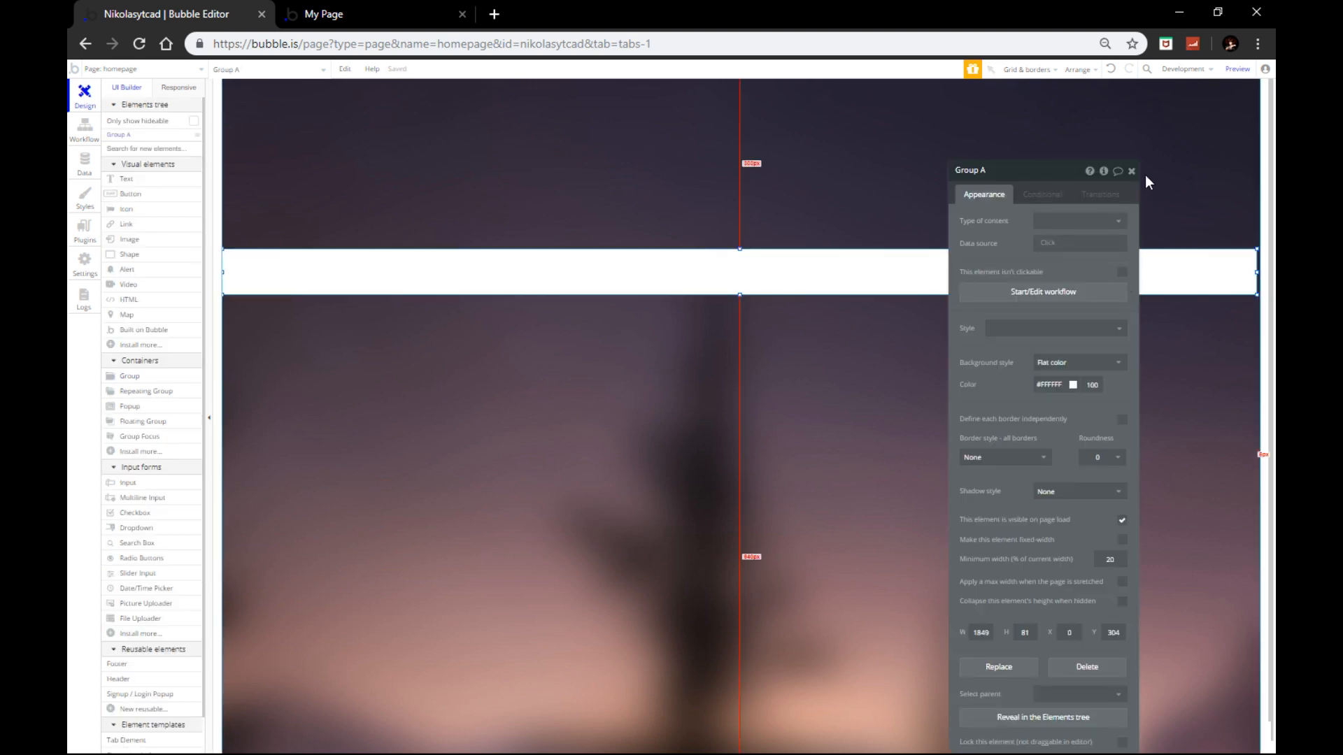
left_click(1140, 175)
left_click_drag(1257, 270, 1260, 270)
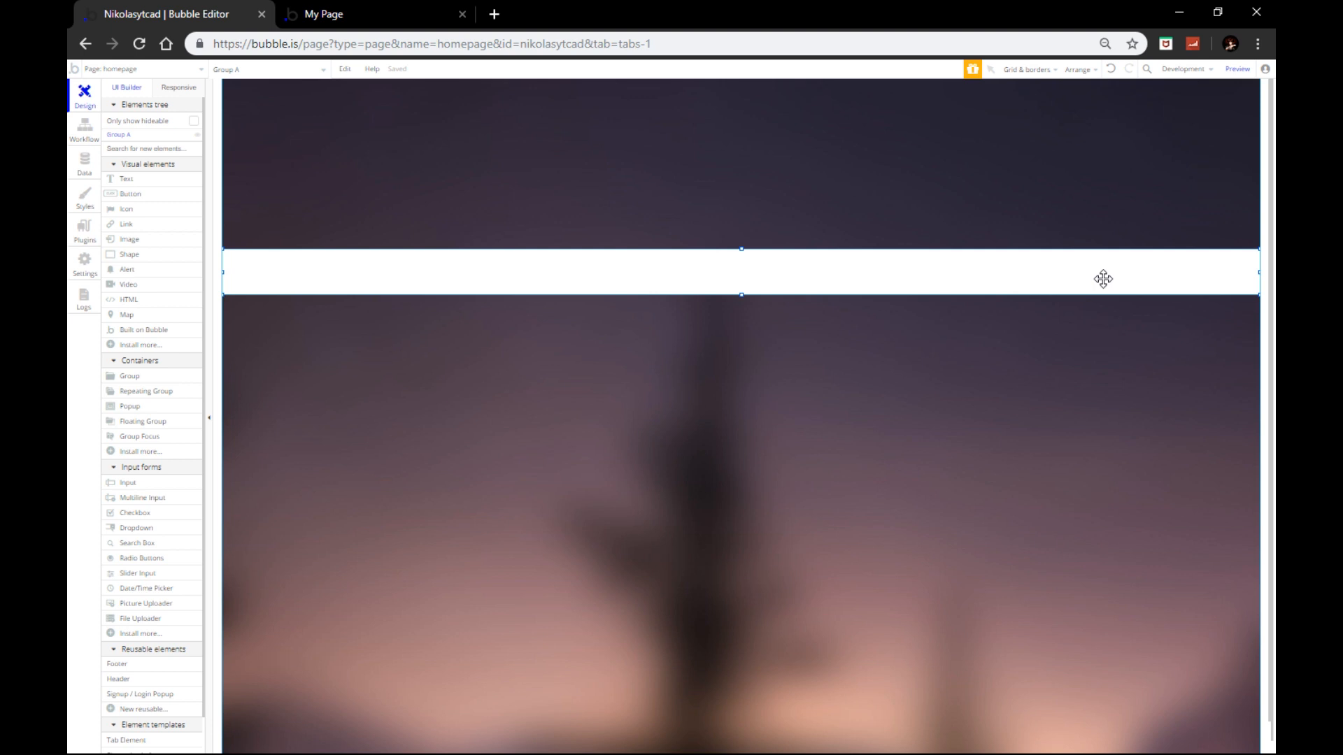
key("Up")
key("Up")
key("Up")
key("Up")
key("Up")
key("Up")
key("Up")
key("Up")
key("Up")
key("Up")
key("Up")
key("Up")
key("Up")
key("Up")
key("Up")
key("Up")
key("Up")
key("Up")
key("Up")
key("Up")
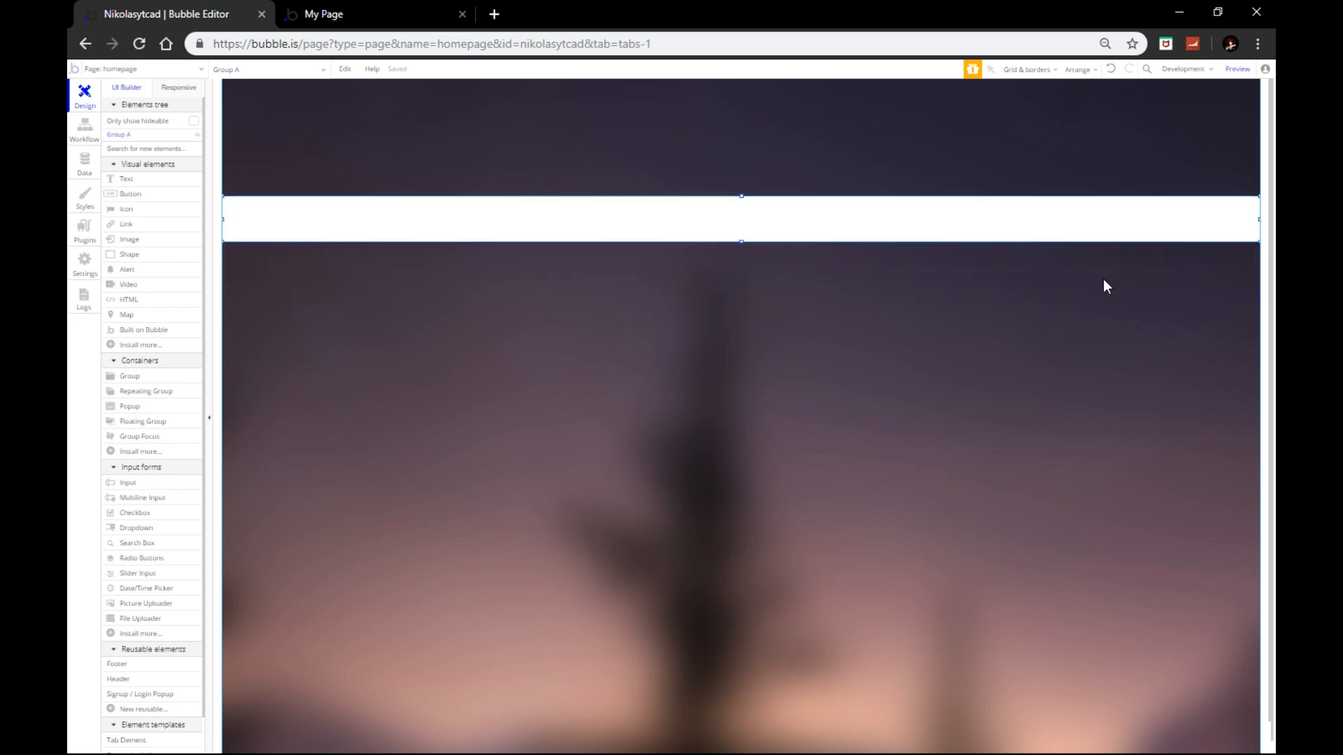
key("Up")
key("Up")
key("Up")
key("Up")
key("Up")
key("Up")
key("Up")
key("Up")
key("Up")
key("Up")
key("Up")
key("Up")
key("Up")
key("Up")
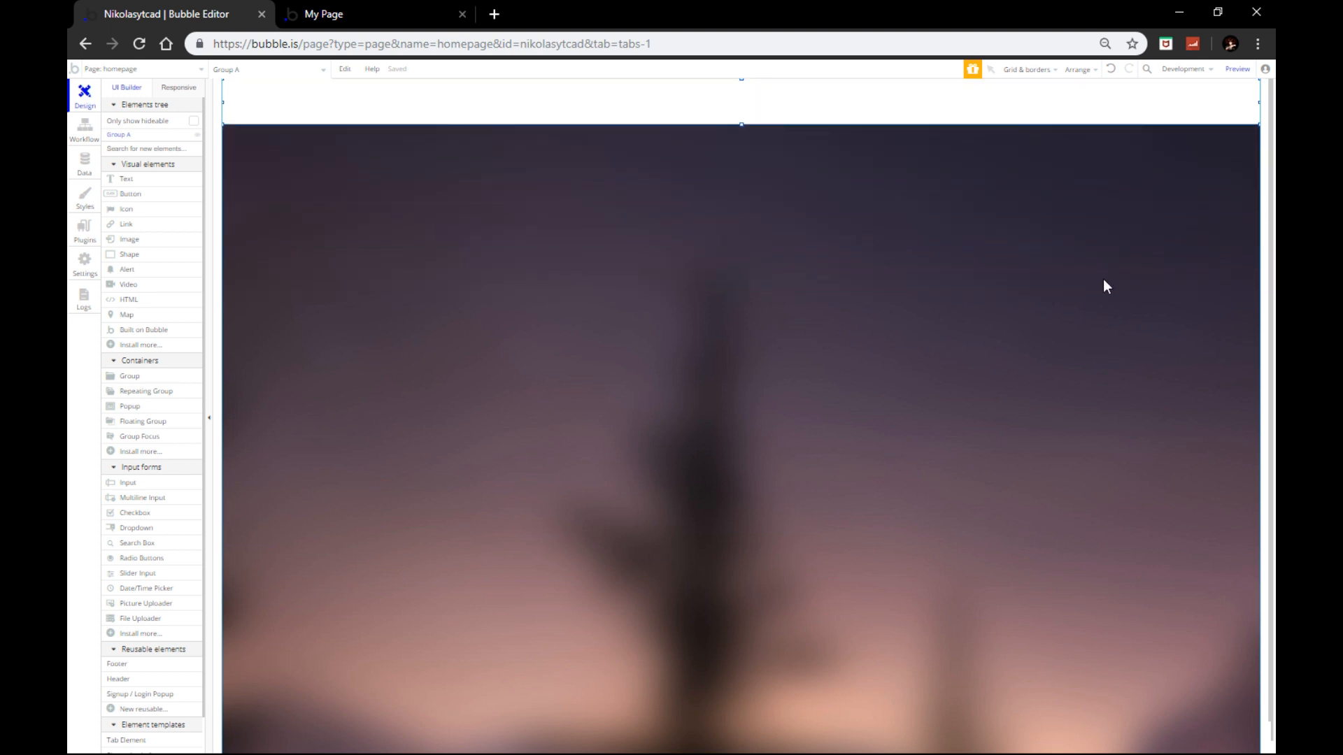
Step: Set the header band's background colour to dark navy and make the band slightly taller
double_click(774, 101)
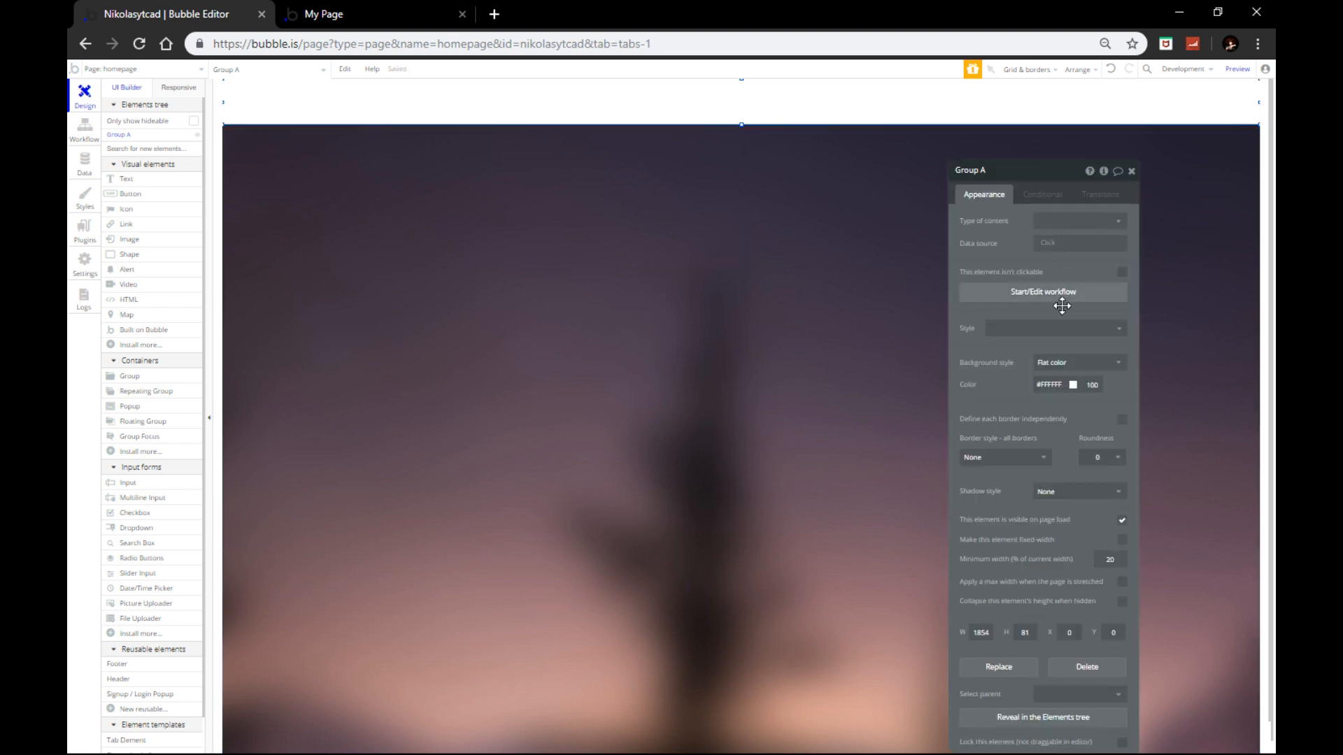
left_click(1050, 384)
left_click_drag(1054, 434, 990, 516)
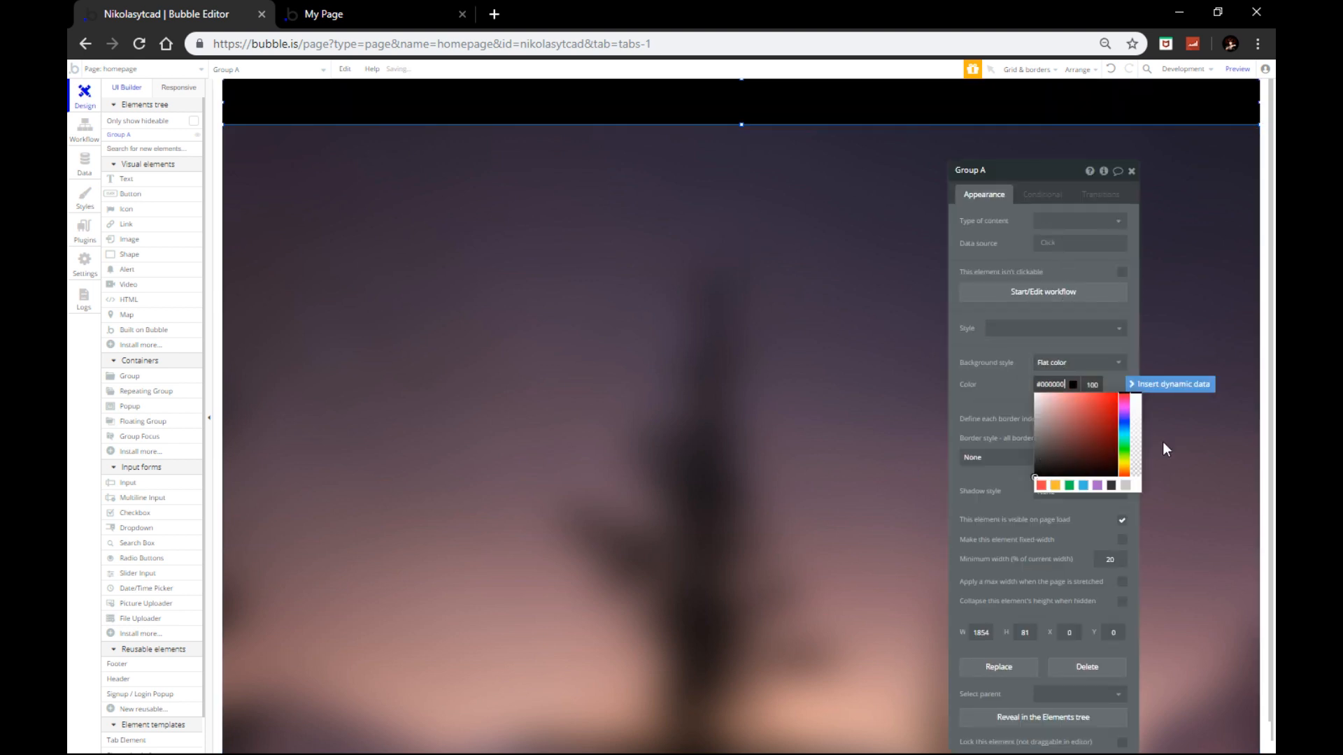
left_click_drag(1138, 413, 1137, 419)
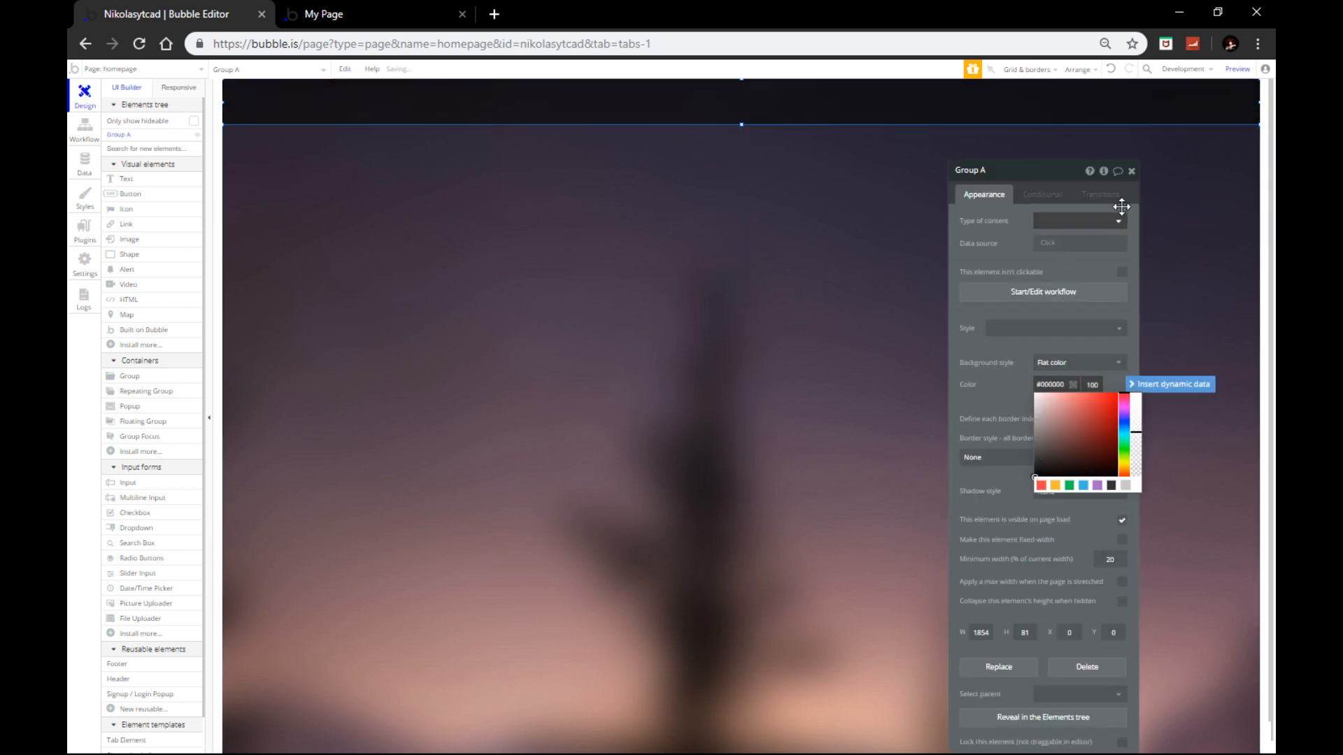
left_click(1131, 171)
left_click_drag(739, 126, 737, 136)
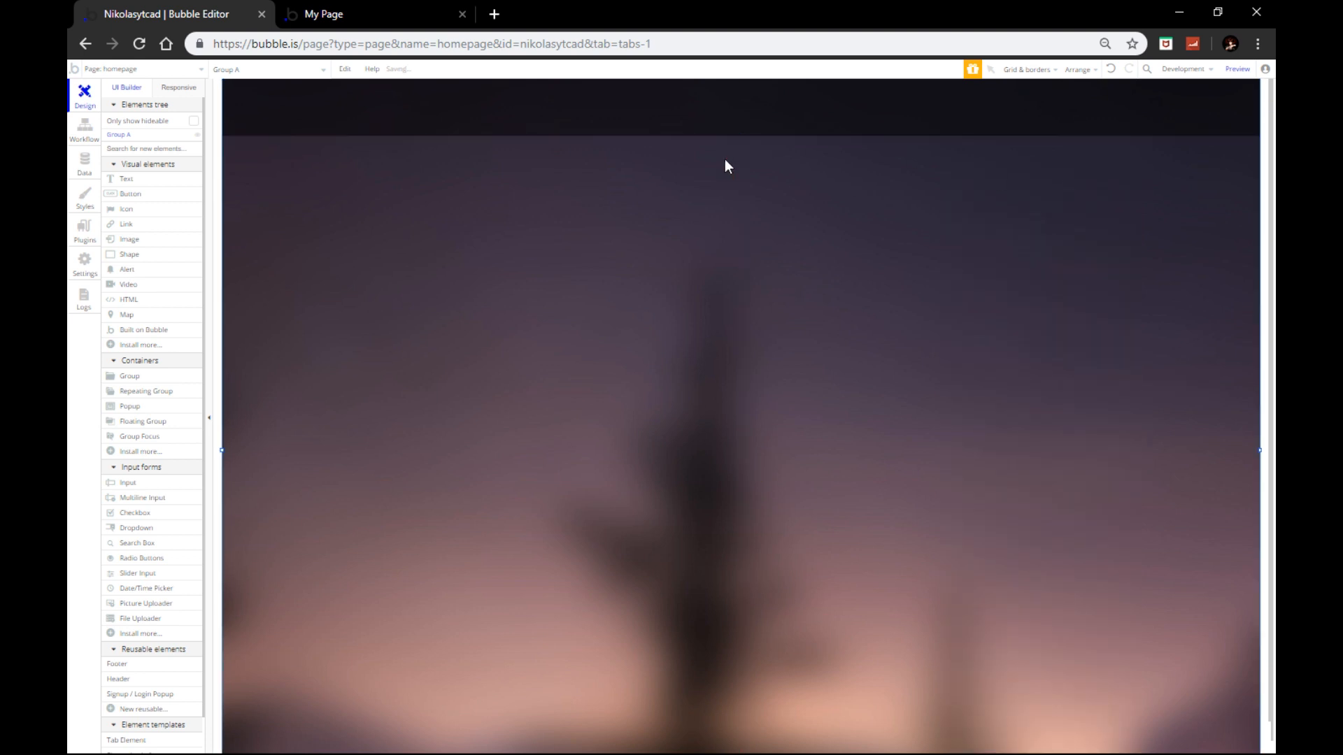
Step: Draw a text box inside the header band, set its Style to none and its font colour to white
left_click(159, 181)
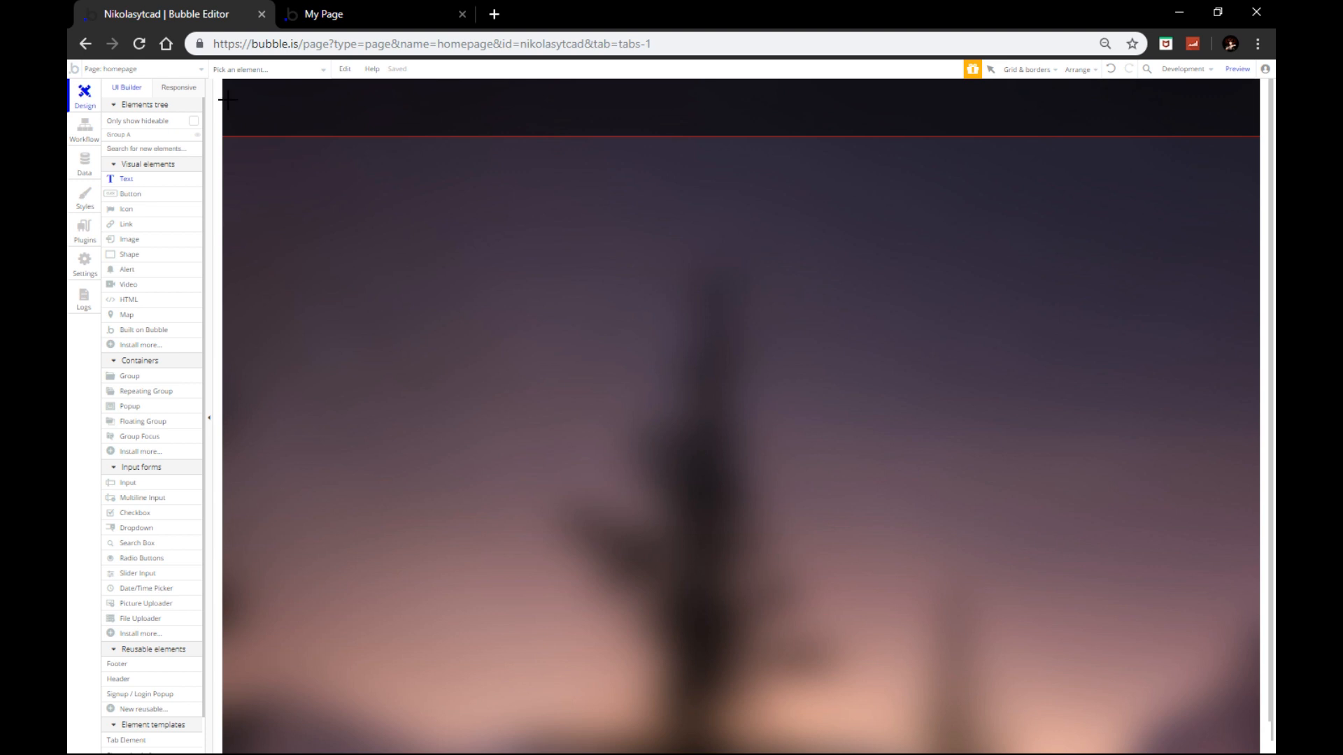
mouse_move(596, 83)
left_mouse_down()
mouse_move(700, 123)
mouse_move(892, 128)
left_mouse_up()
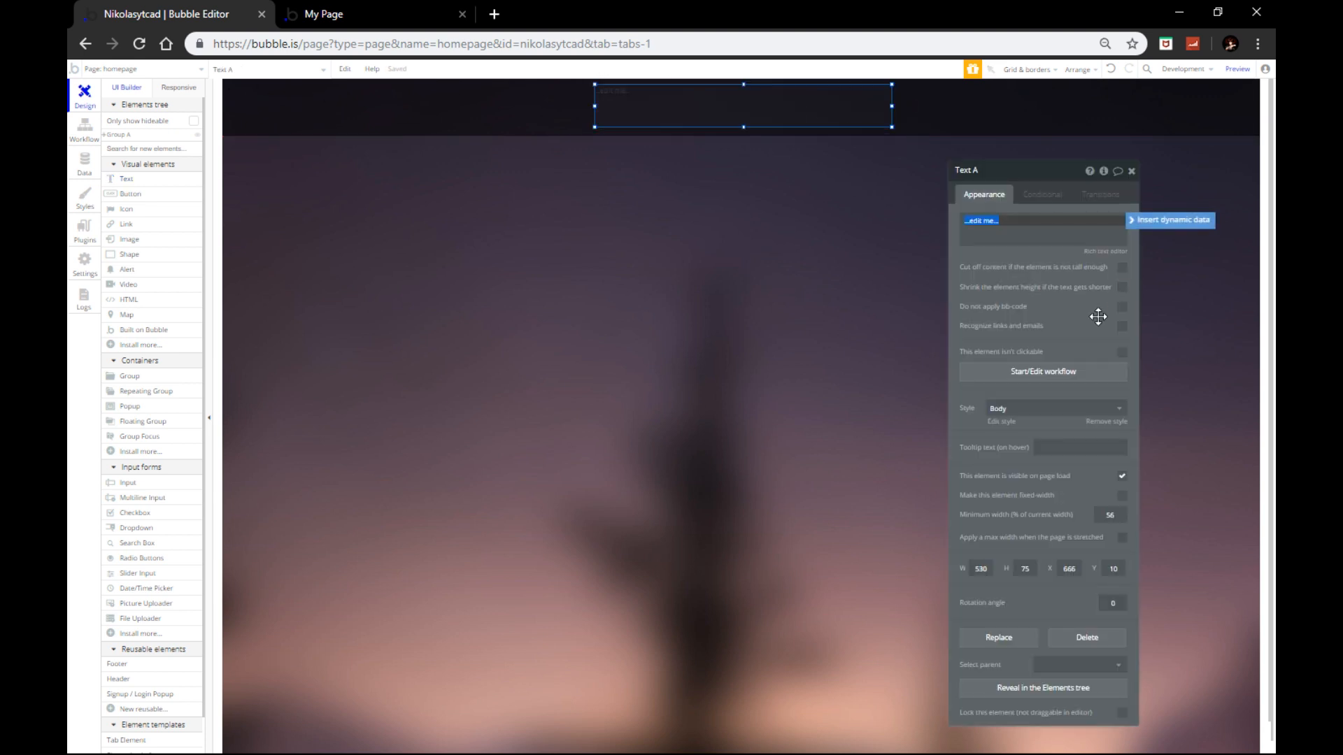
left_click(1042, 409)
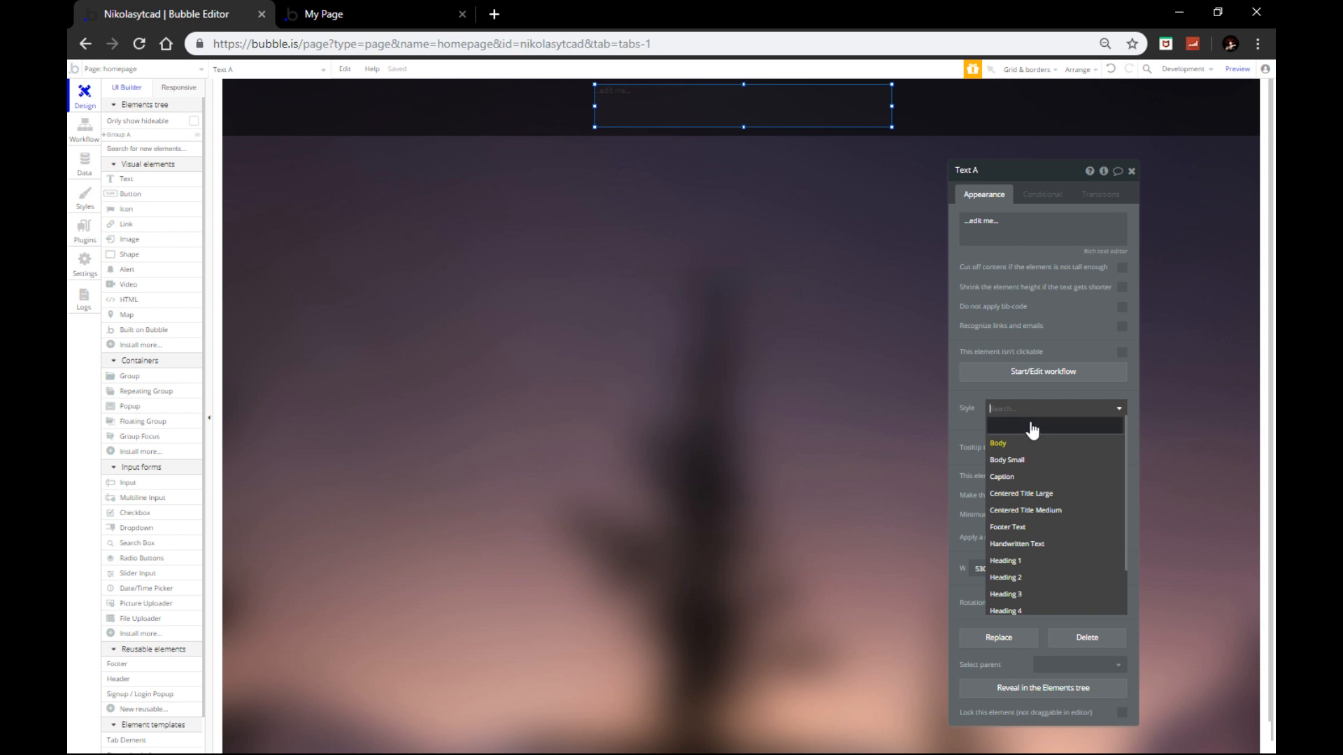
left_click(1022, 428)
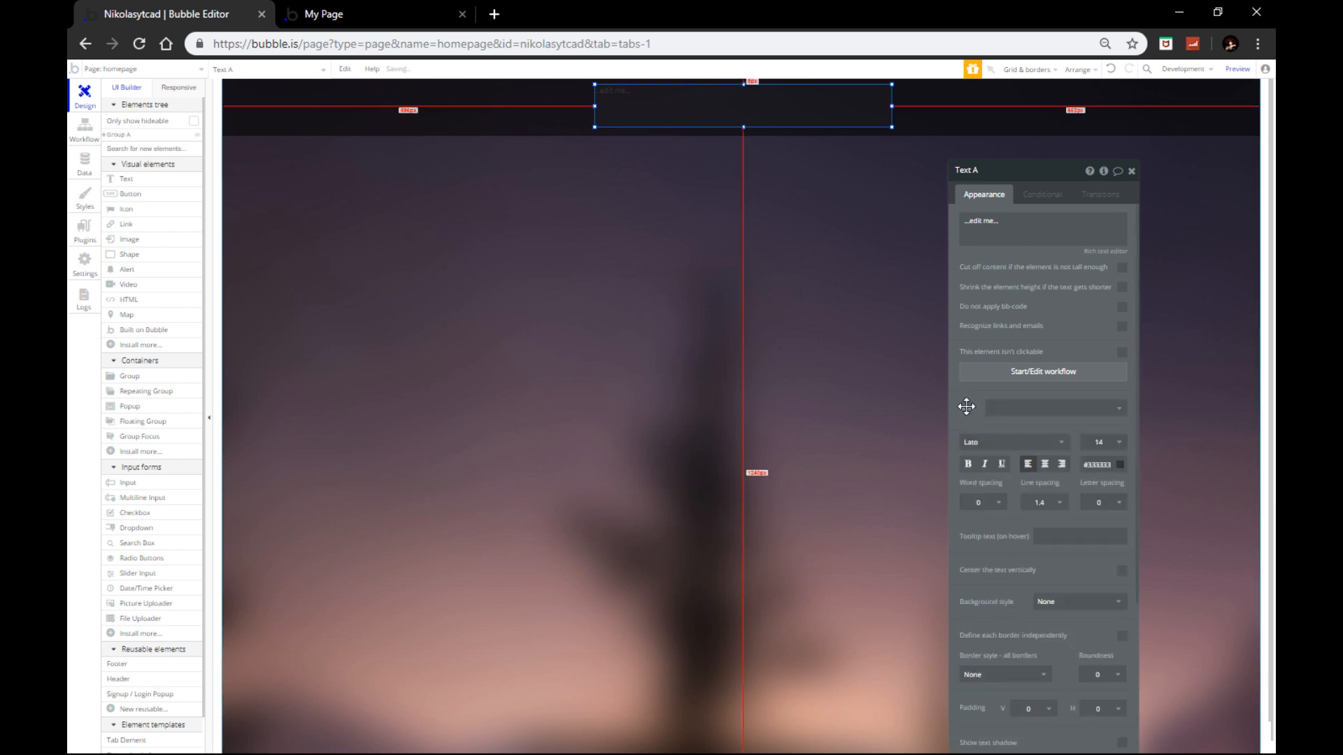
left_click(1096, 463)
Step: Set the text to size 36 in Source Sans Pro (300), centre-align it, and select its placeholder content
left_click(1100, 442)
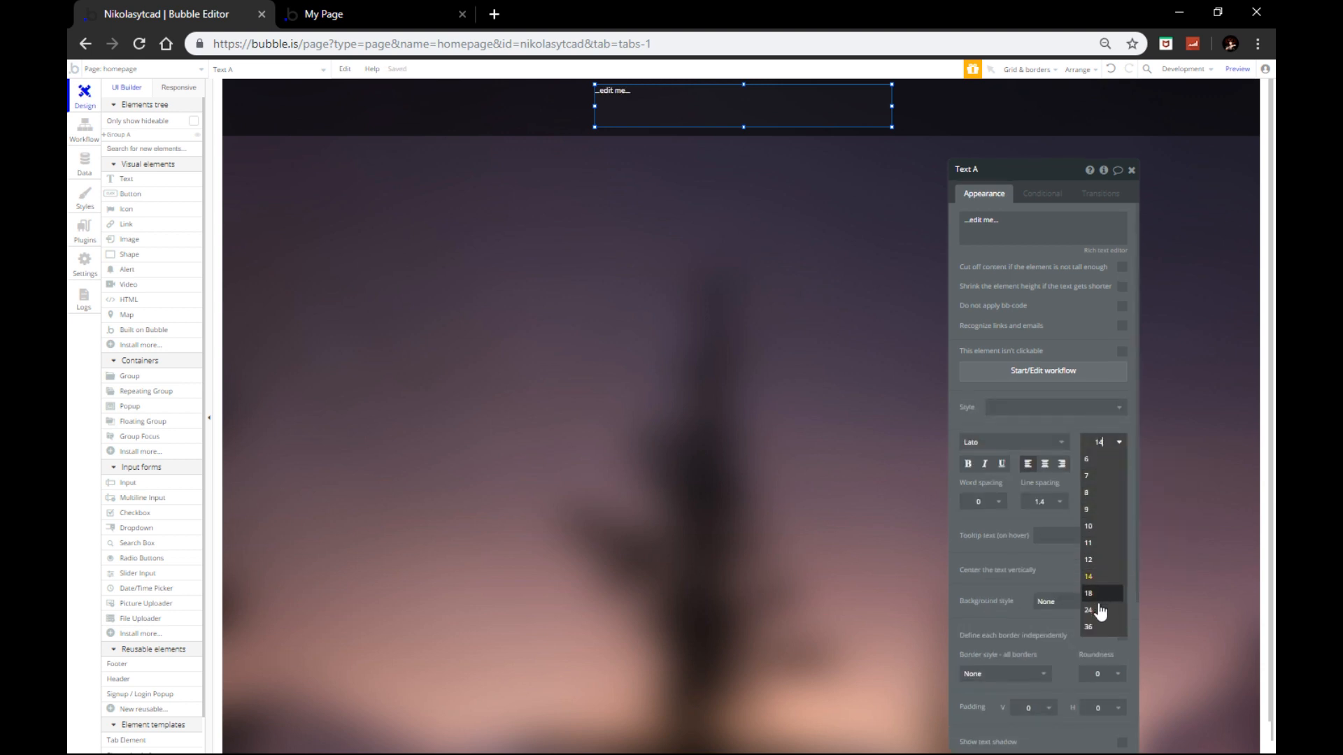
left_click(1095, 614)
left_click(1100, 442)
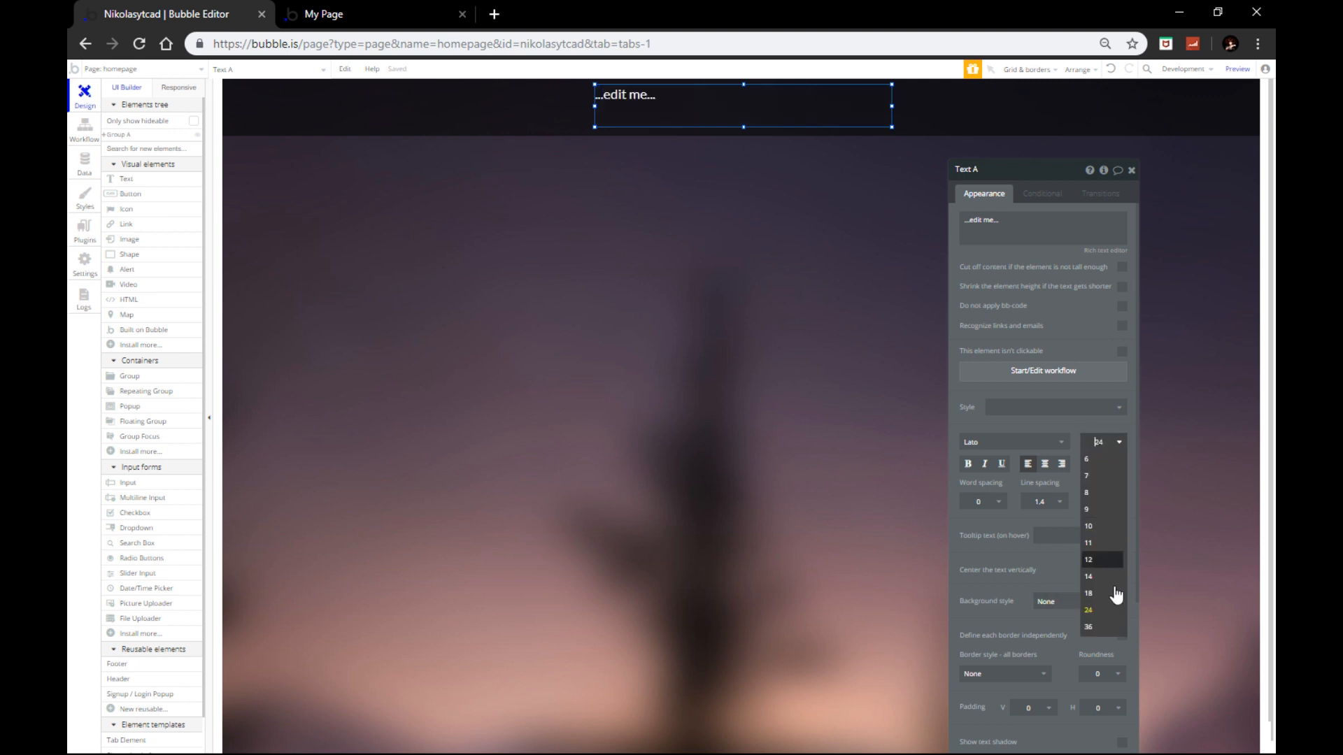
left_click(1103, 629)
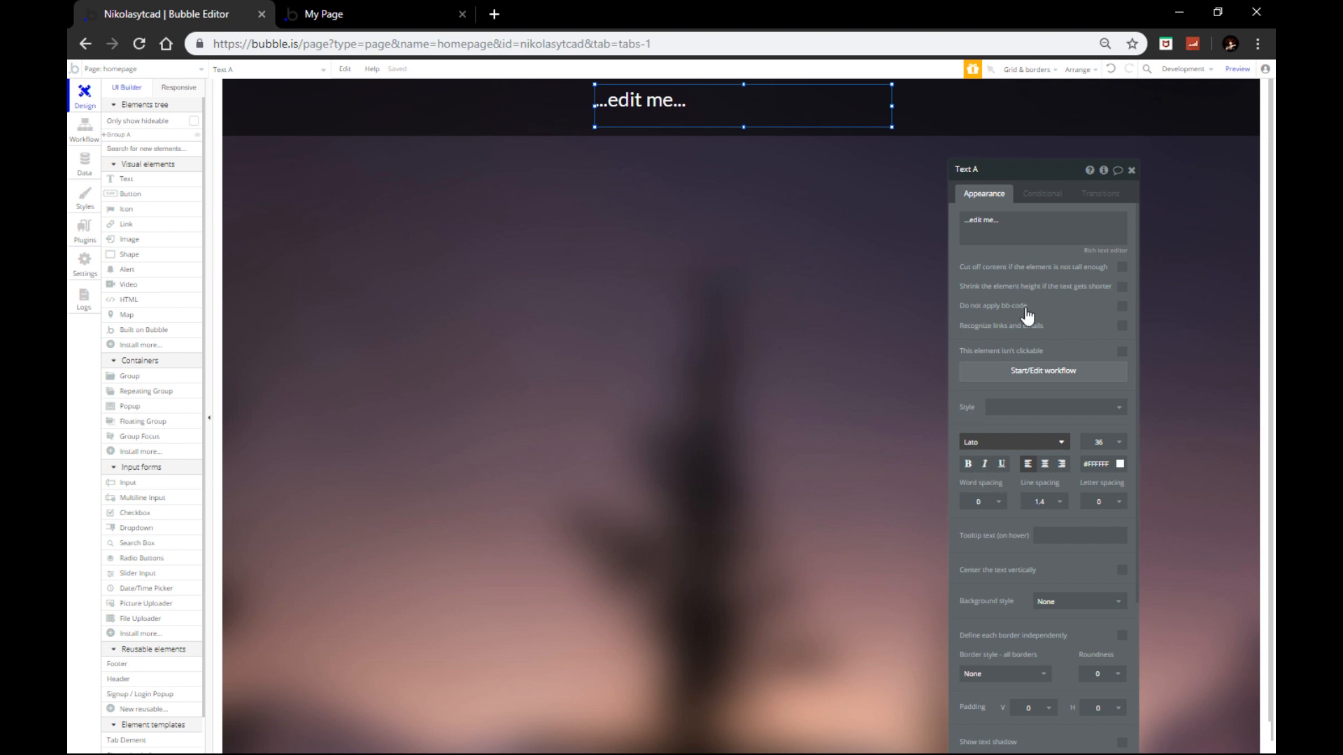
left_click(1046, 442)
scroll(1014, 564, "down", 5)
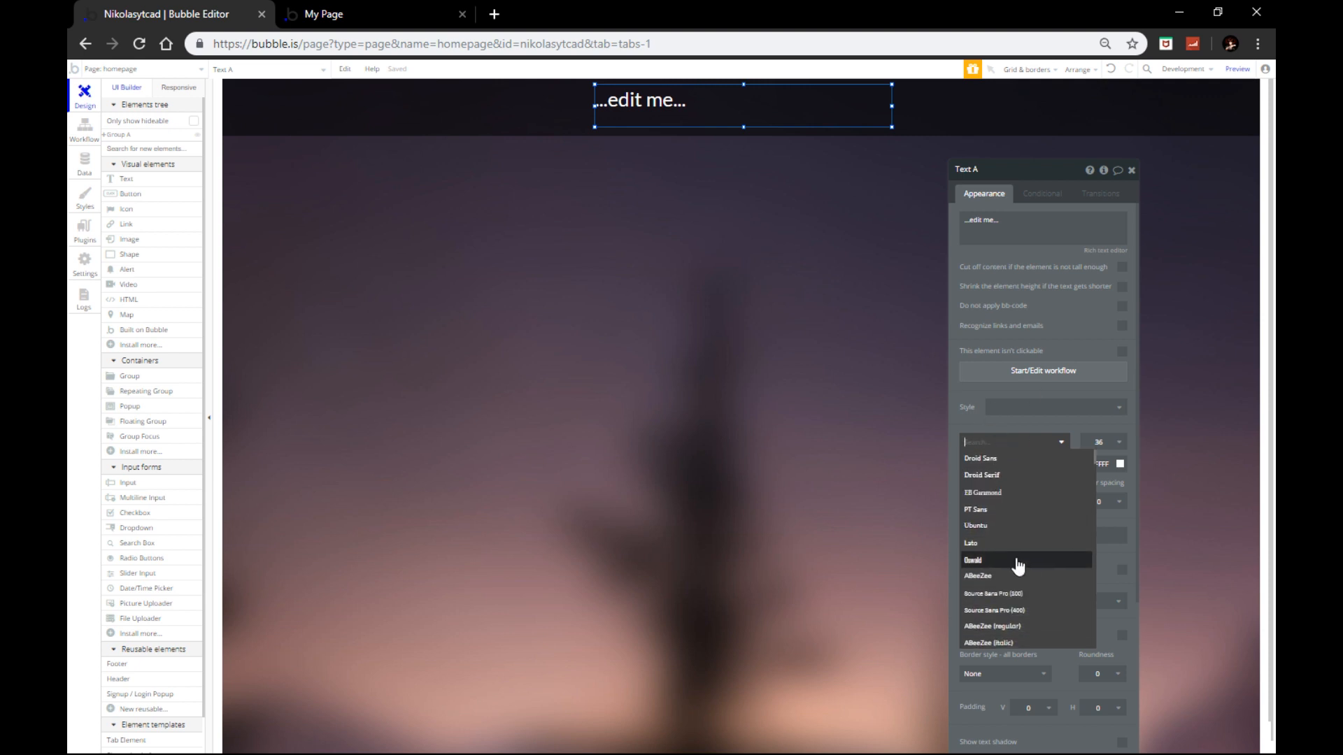
left_click(989, 594)
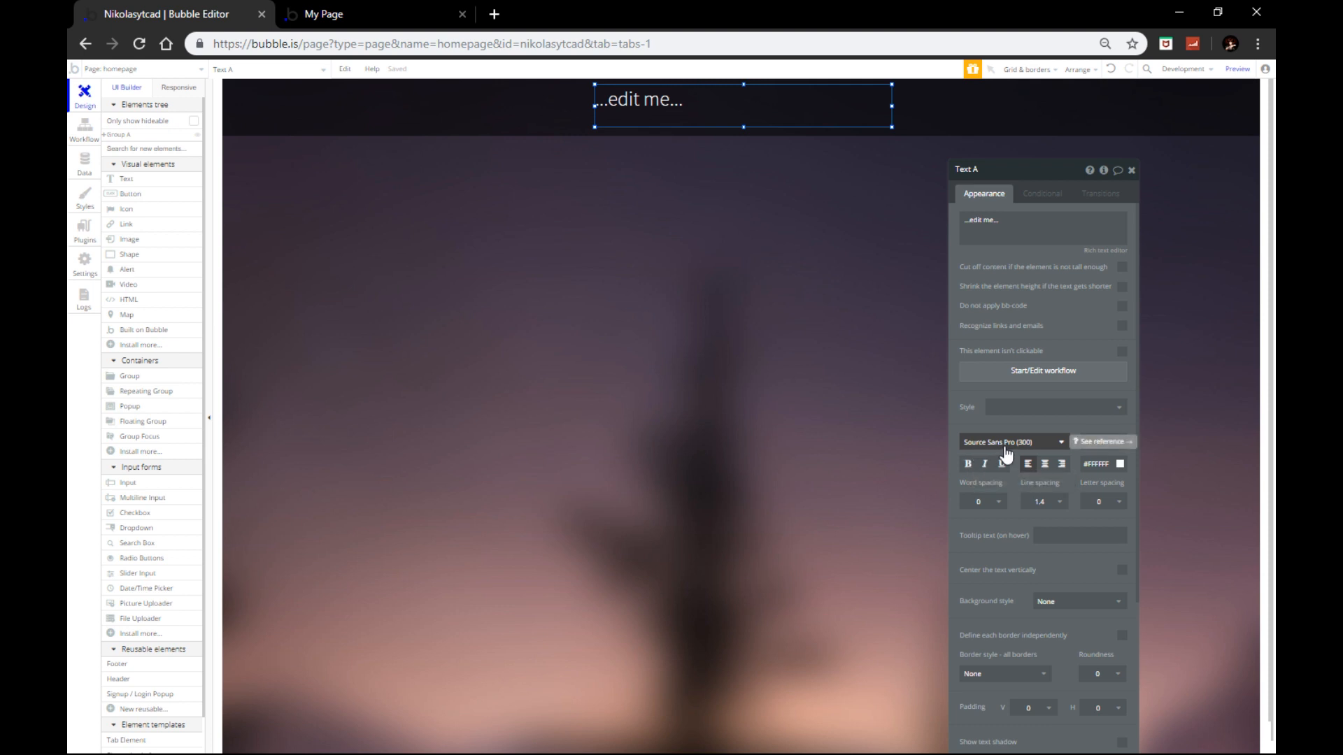
left_click(1045, 465)
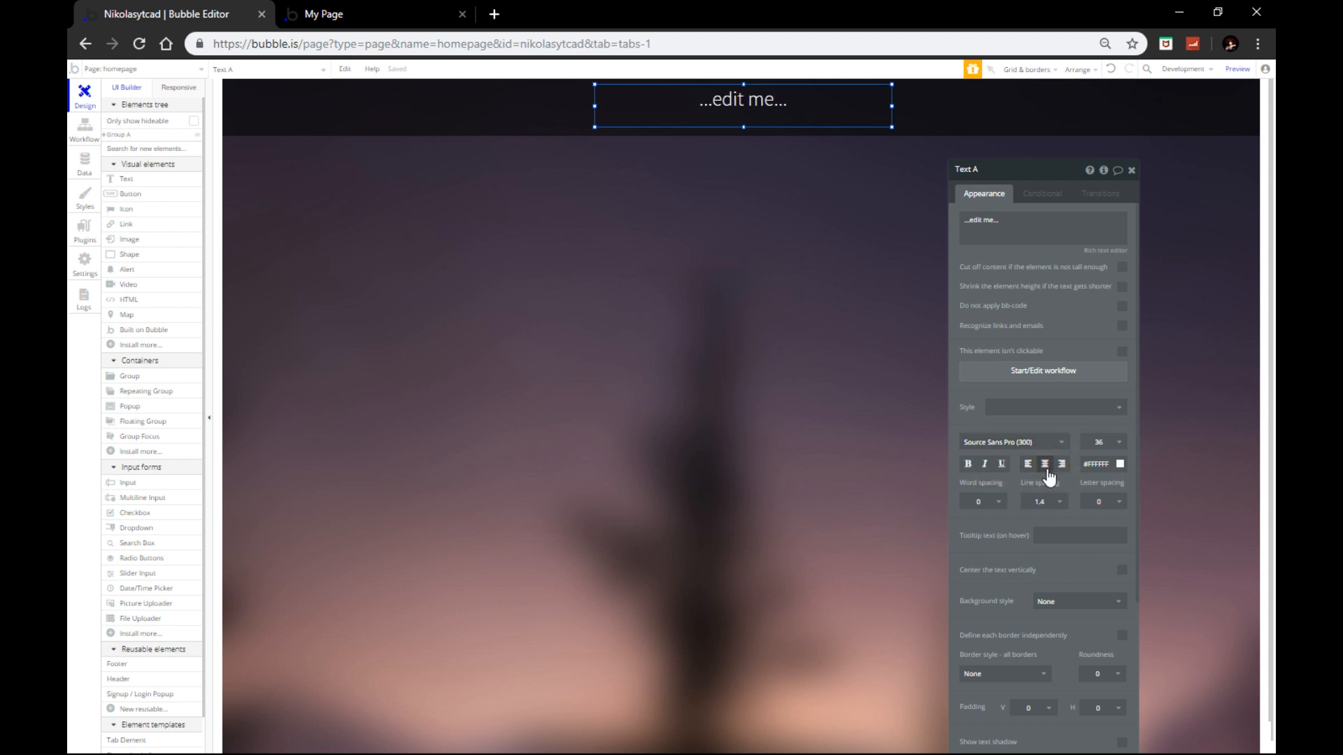
triple_click(1039, 220)
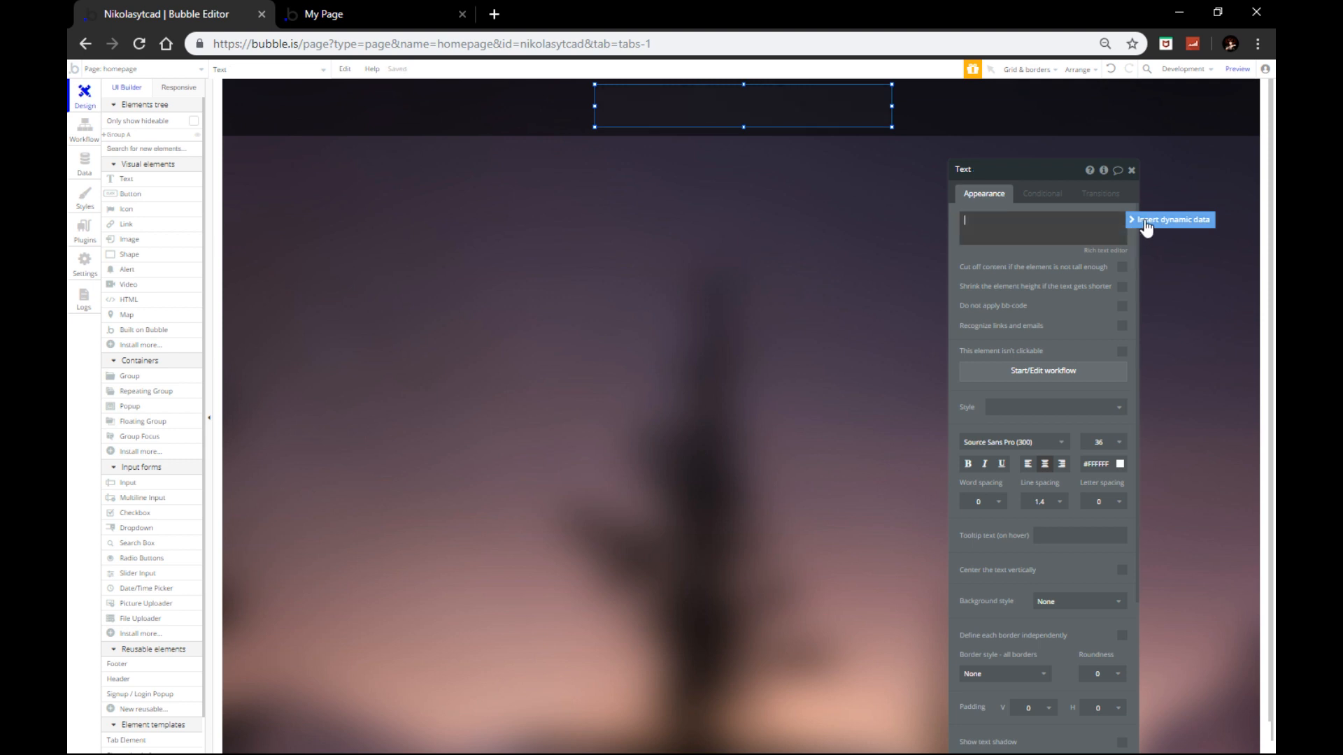
Step: Make the header text show Current User's Username as dynamic data
left_click(1189, 221)
left_click(1015, 270)
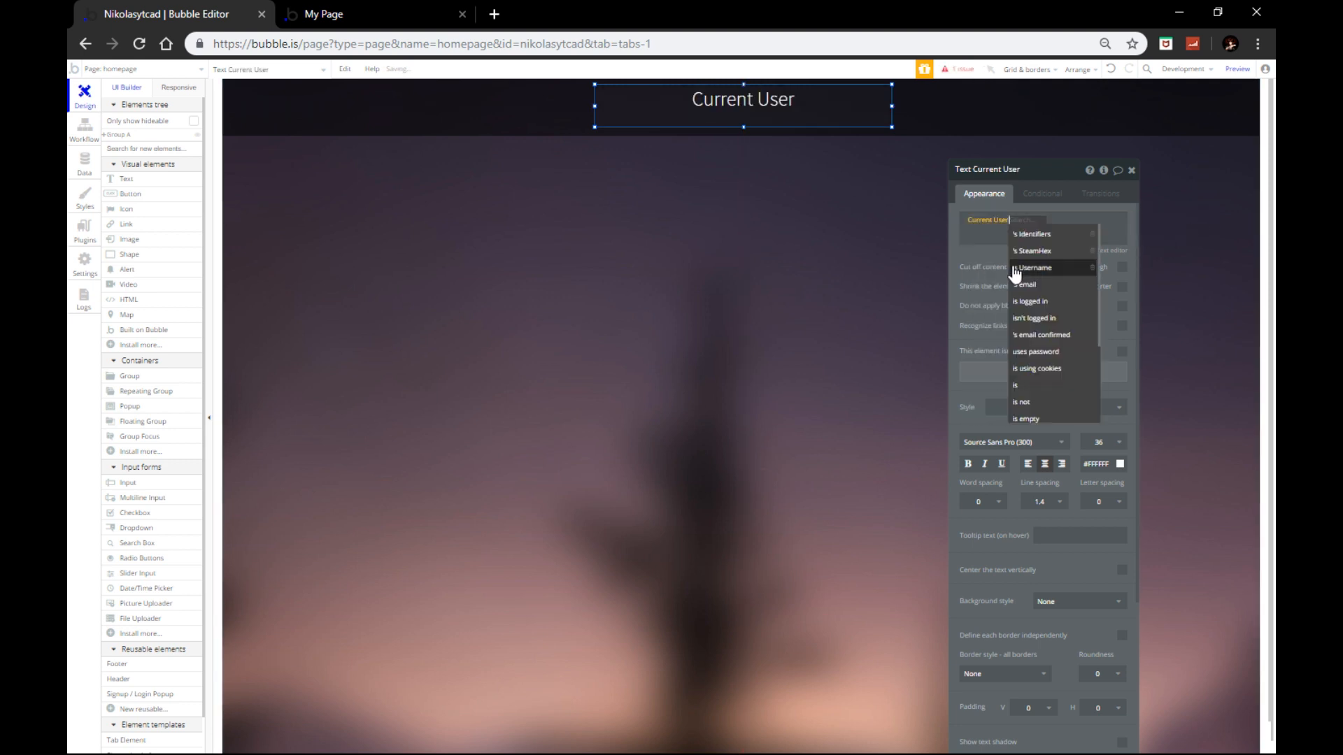
left_click(1029, 270)
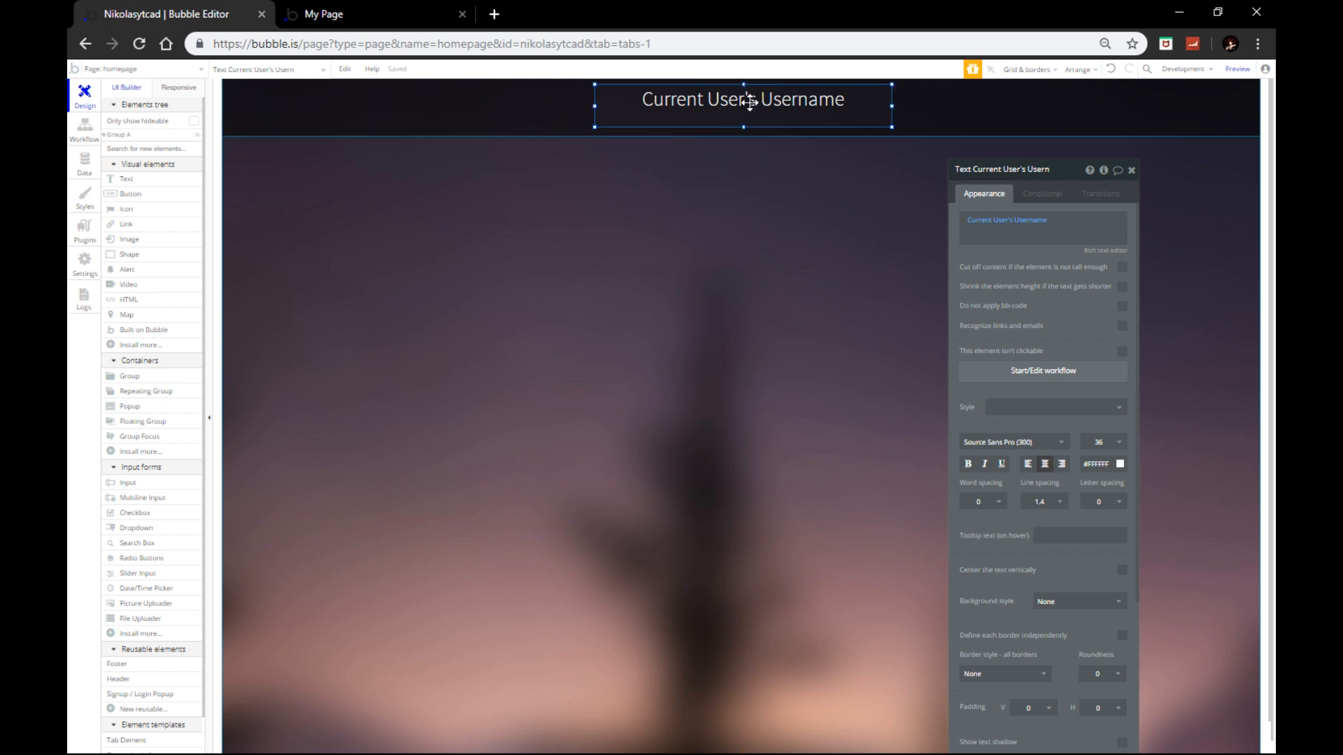
Step: Centre the username text horizontally on the page and shorten its box
right_click(750, 103)
left_click(806, 381)
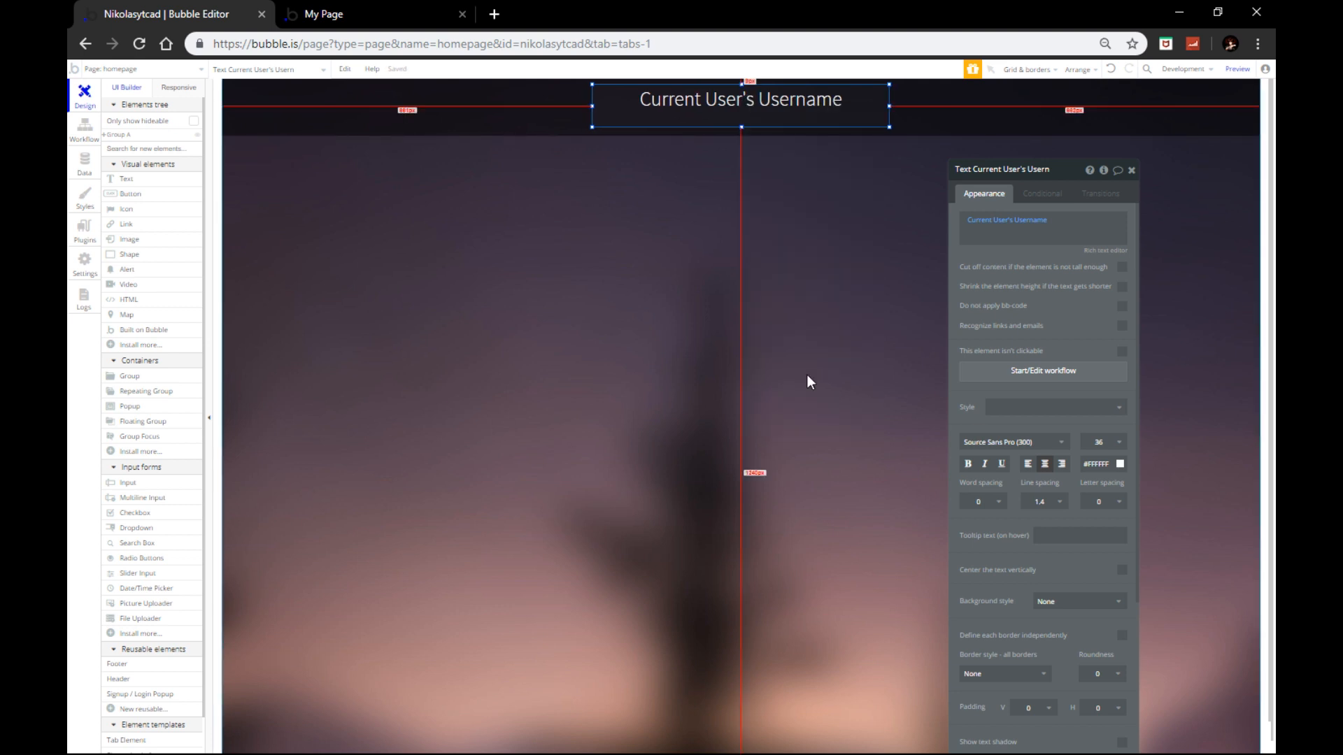
left_click_drag(741, 127, 739, 107)
right_click(739, 107)
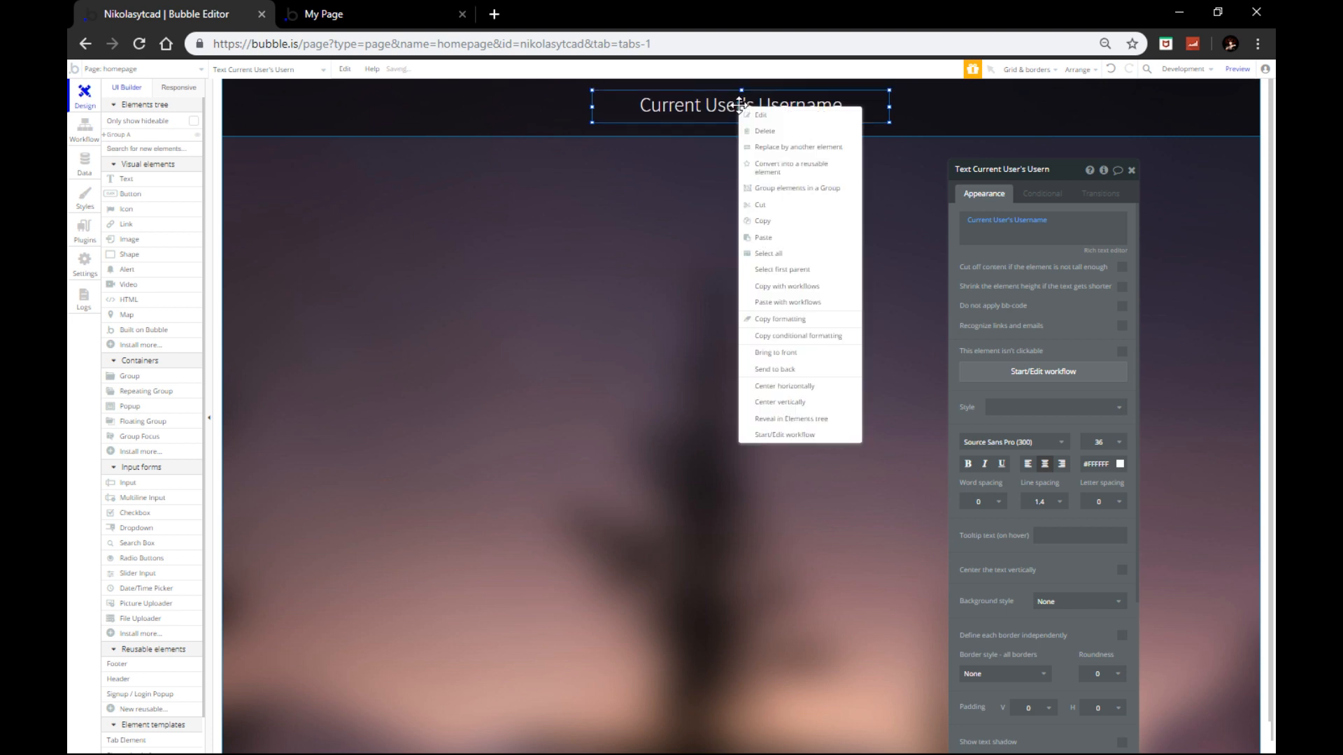
left_click(772, 383)
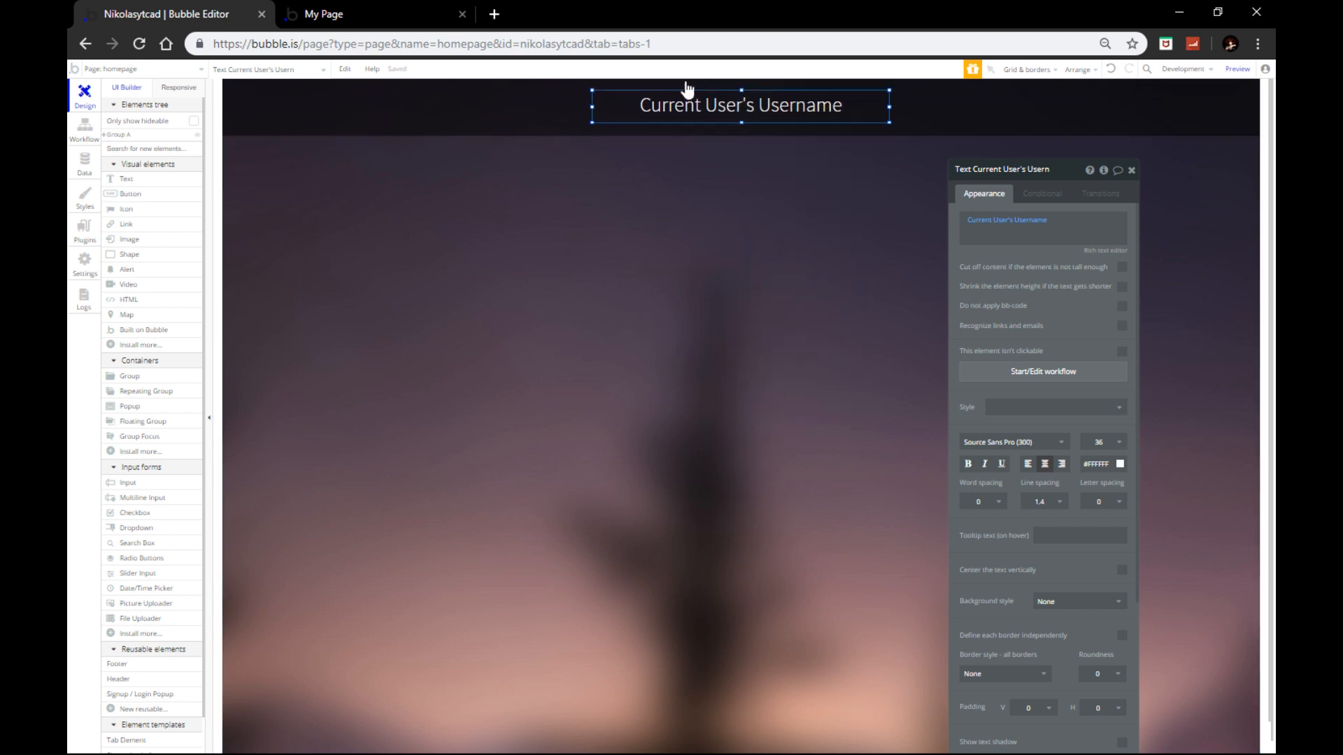
key("Escape")
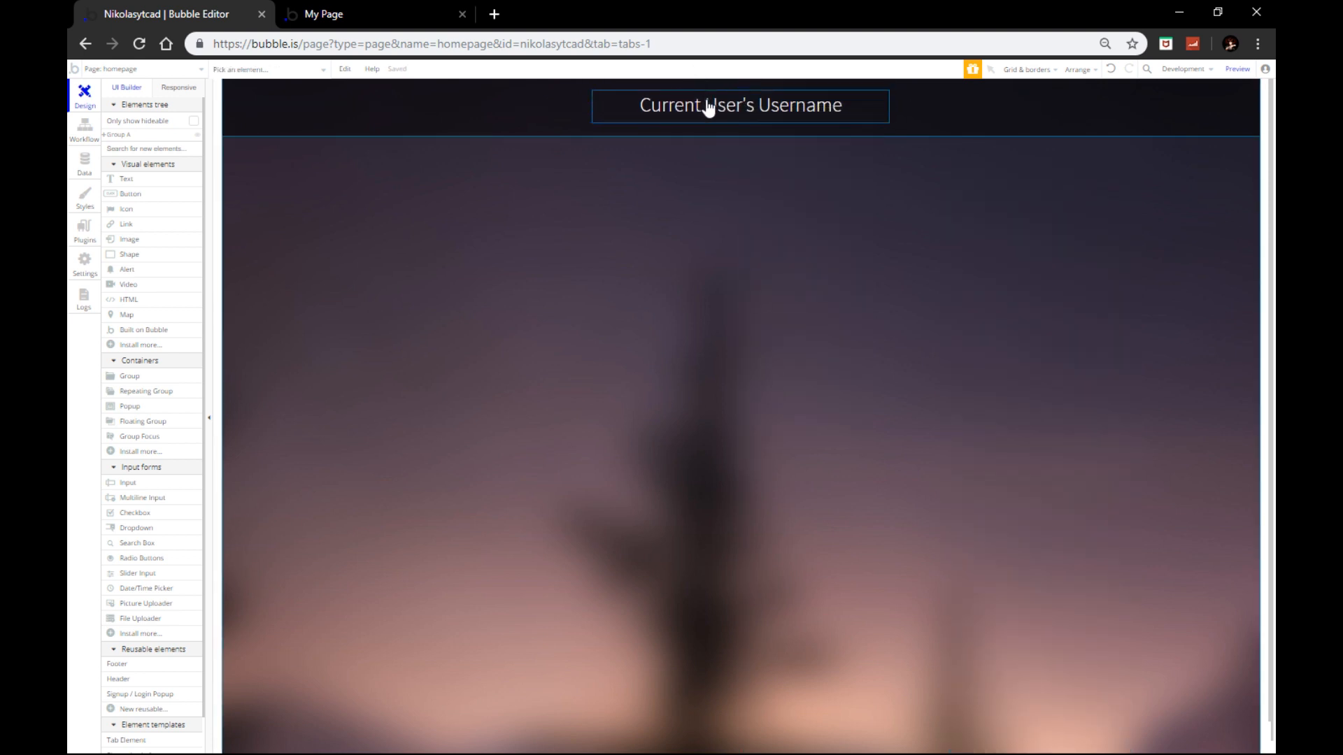
Step: Duplicate the username text and move the copy to the header's left side
left_click(635, 96)
key("ctrl+c")
key("ctrl+v")
left_click_drag(681, 111, 310, 105)
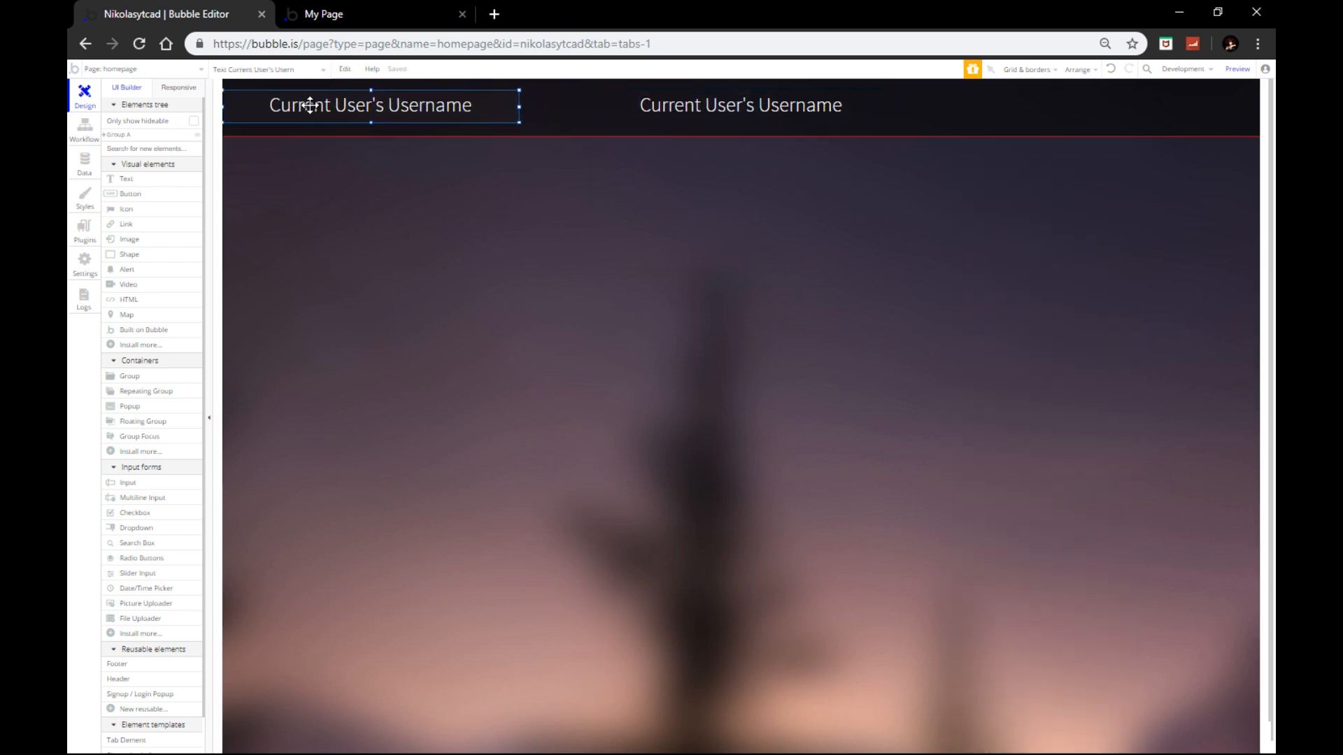
double_click(309, 105)
Step: Make the copy show Current date/time in the 'Mon, Apr 1, 2019' format
left_click(1035, 225)
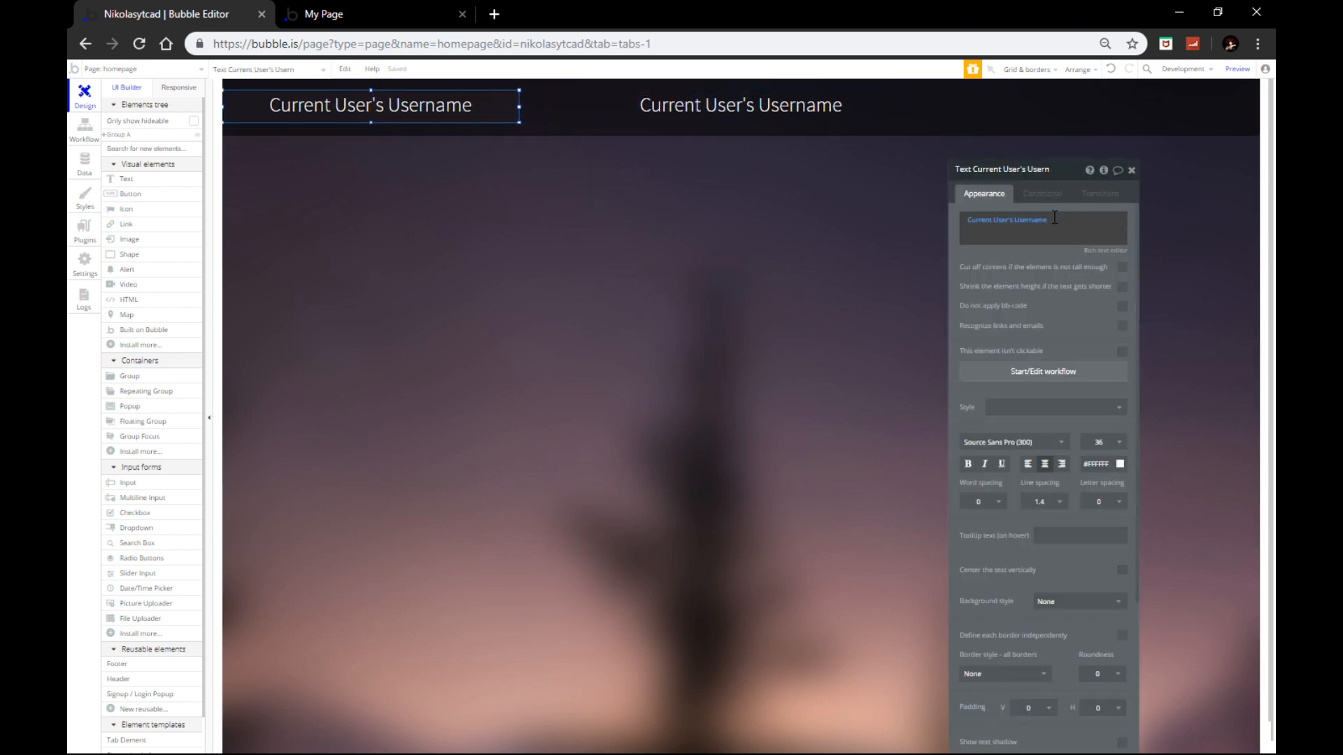
left_click(1000, 222)
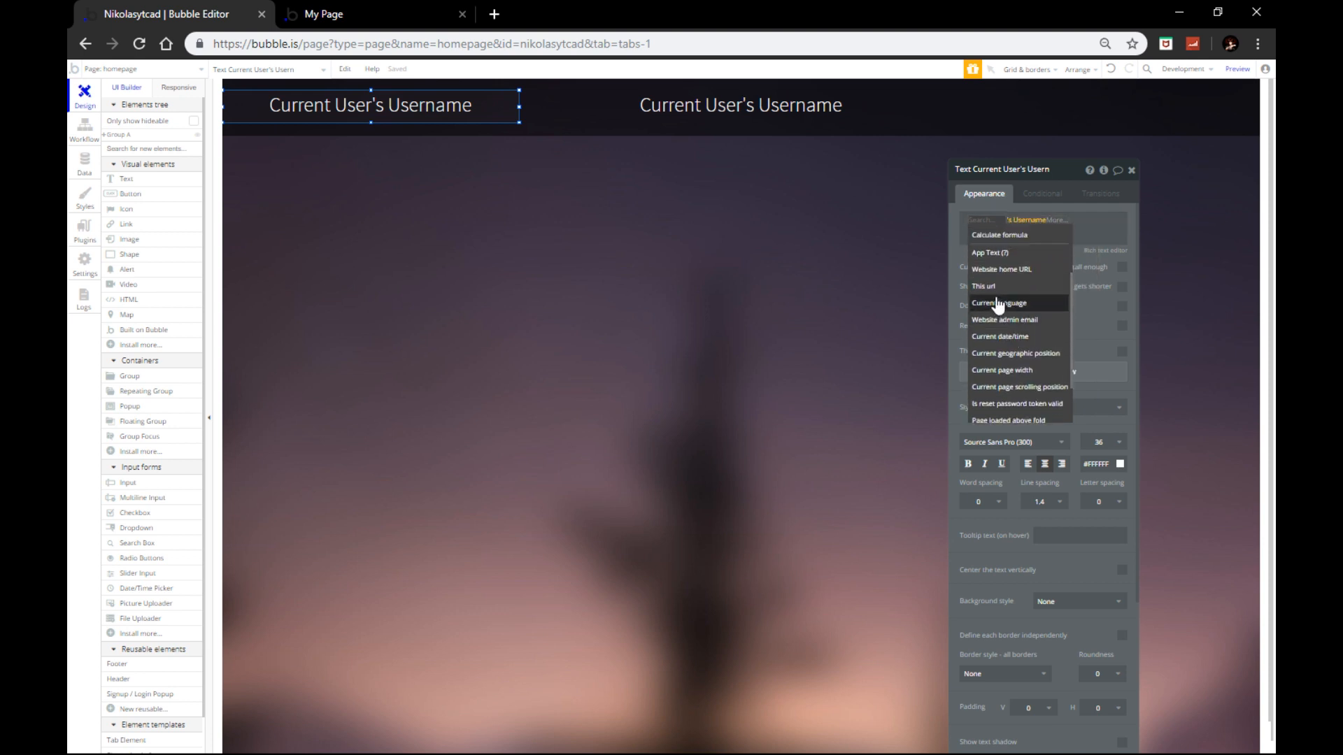
scroll(998, 306, "down", 3)
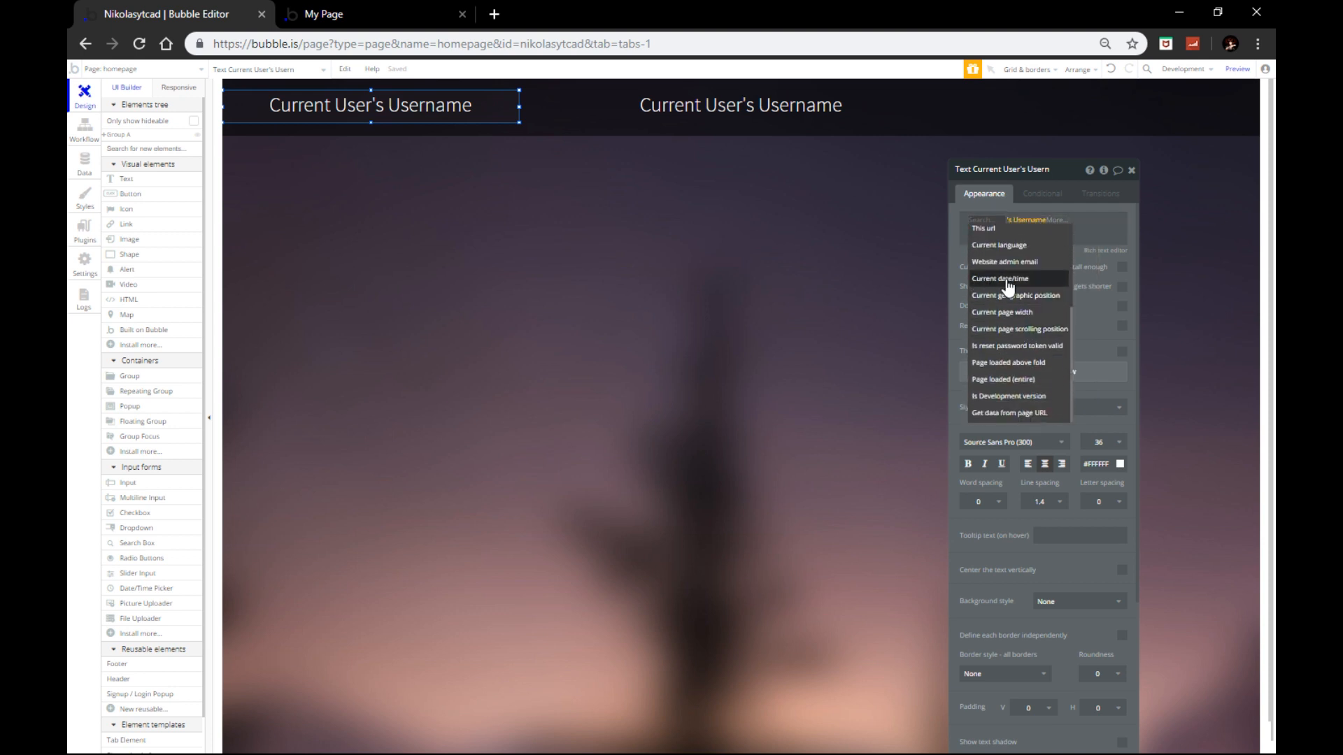
left_click(1006, 279)
left_click(1058, 252)
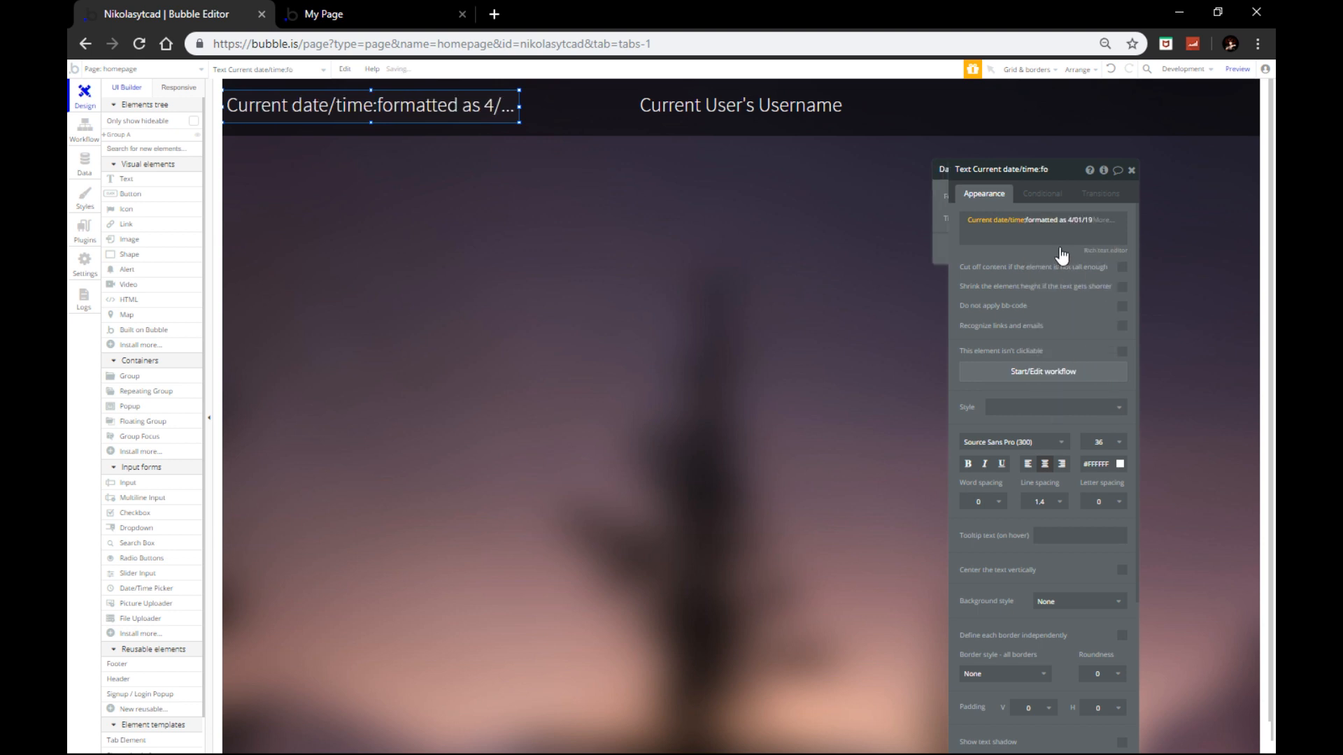
left_click(878, 198)
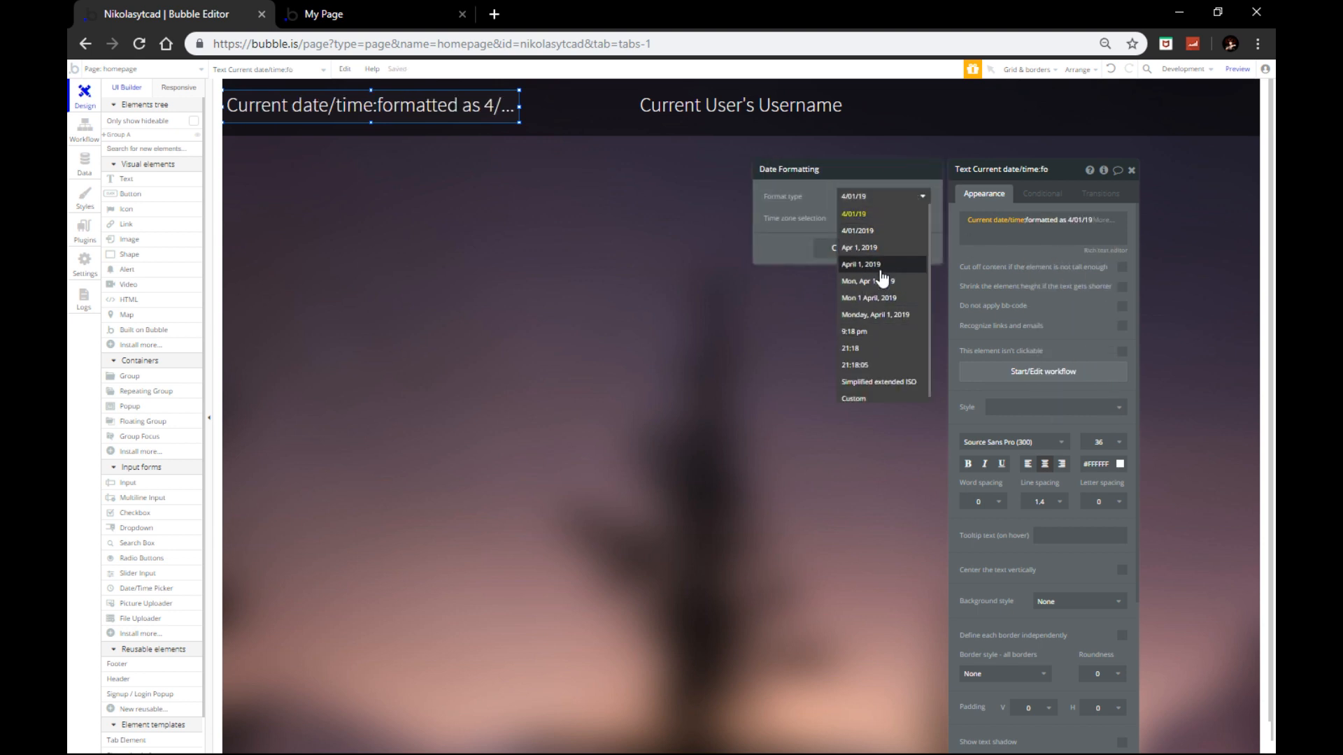
left_click(851, 282)
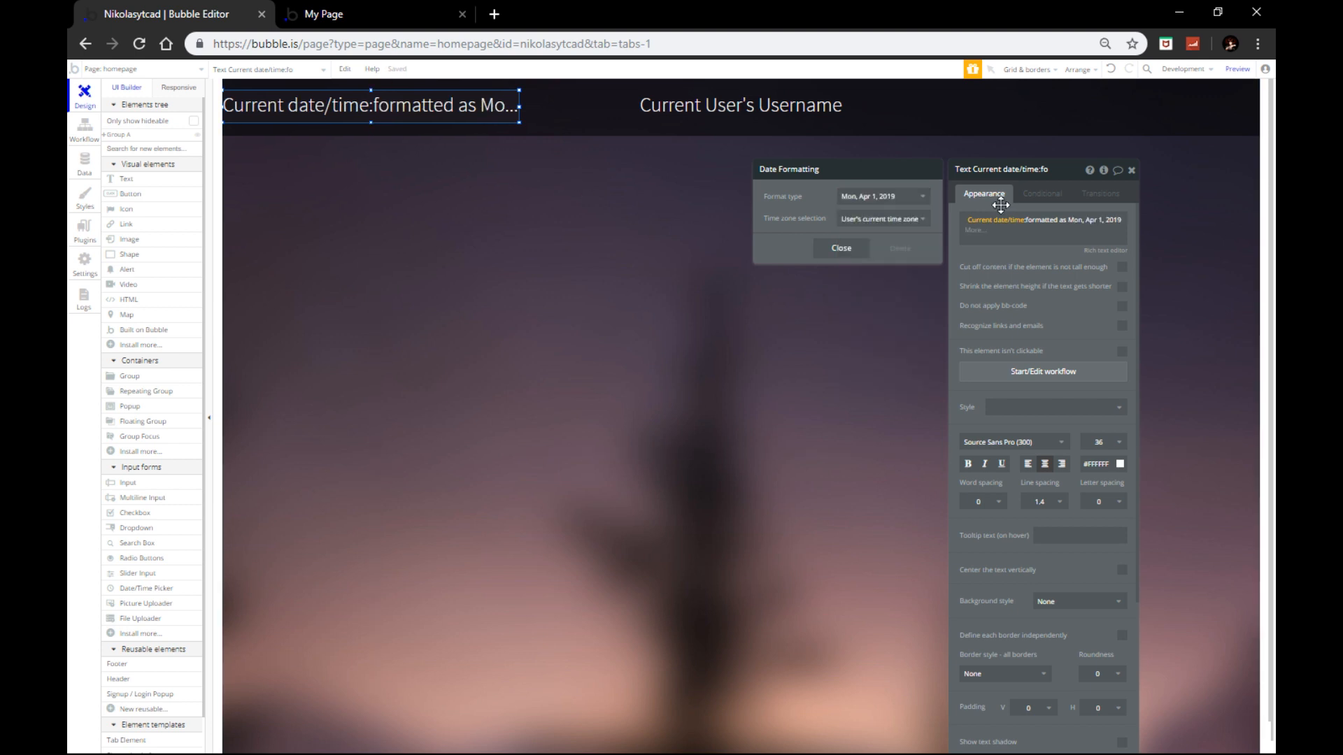
left_click(1131, 170)
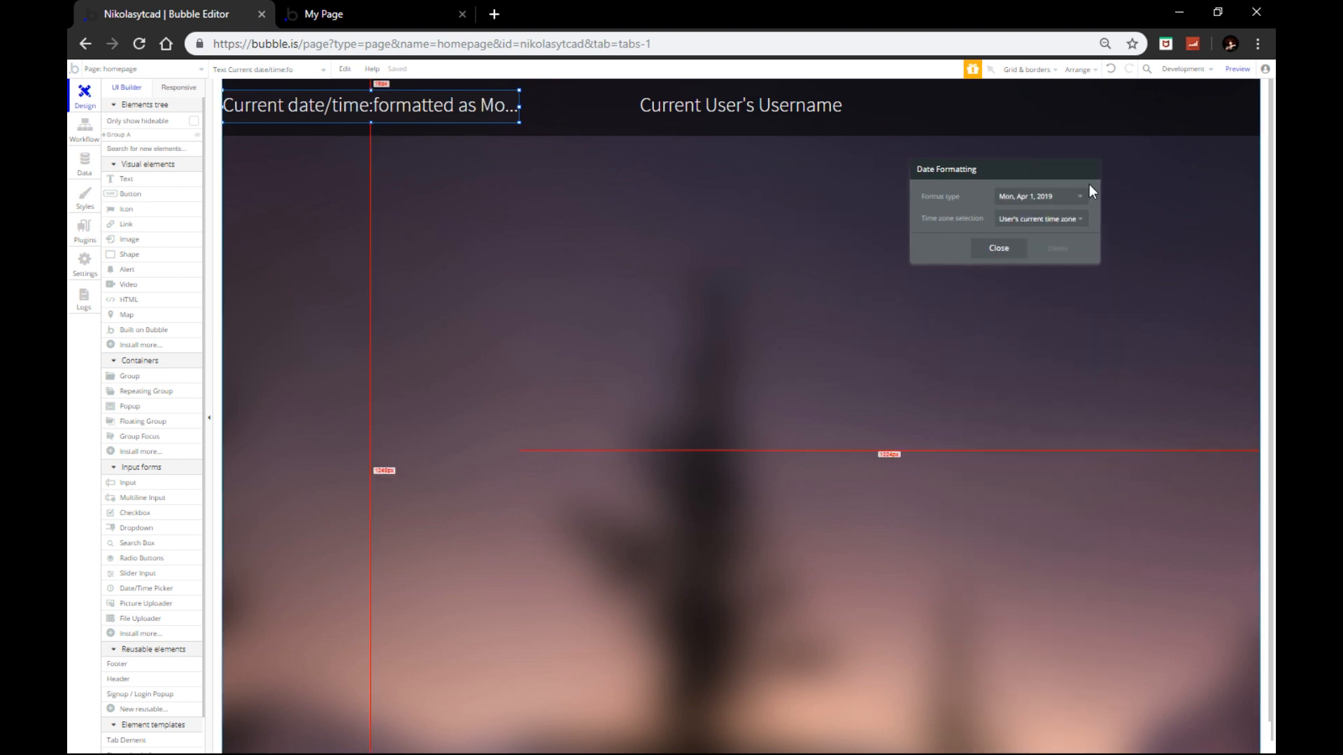
Step: Dim the date text slightly, left-align it, set size 24 and widen its box to fit the date
double_click(444, 120)
left_click(1096, 464)
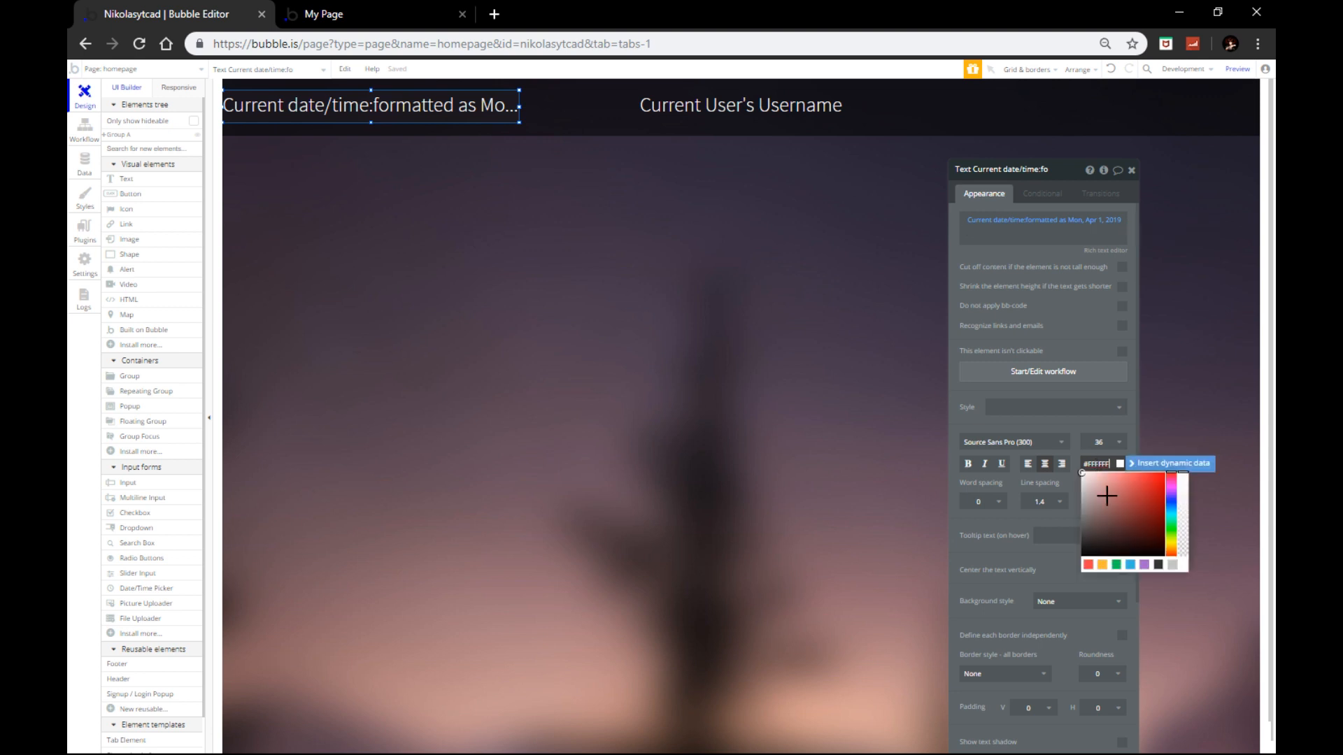
left_click(1182, 502)
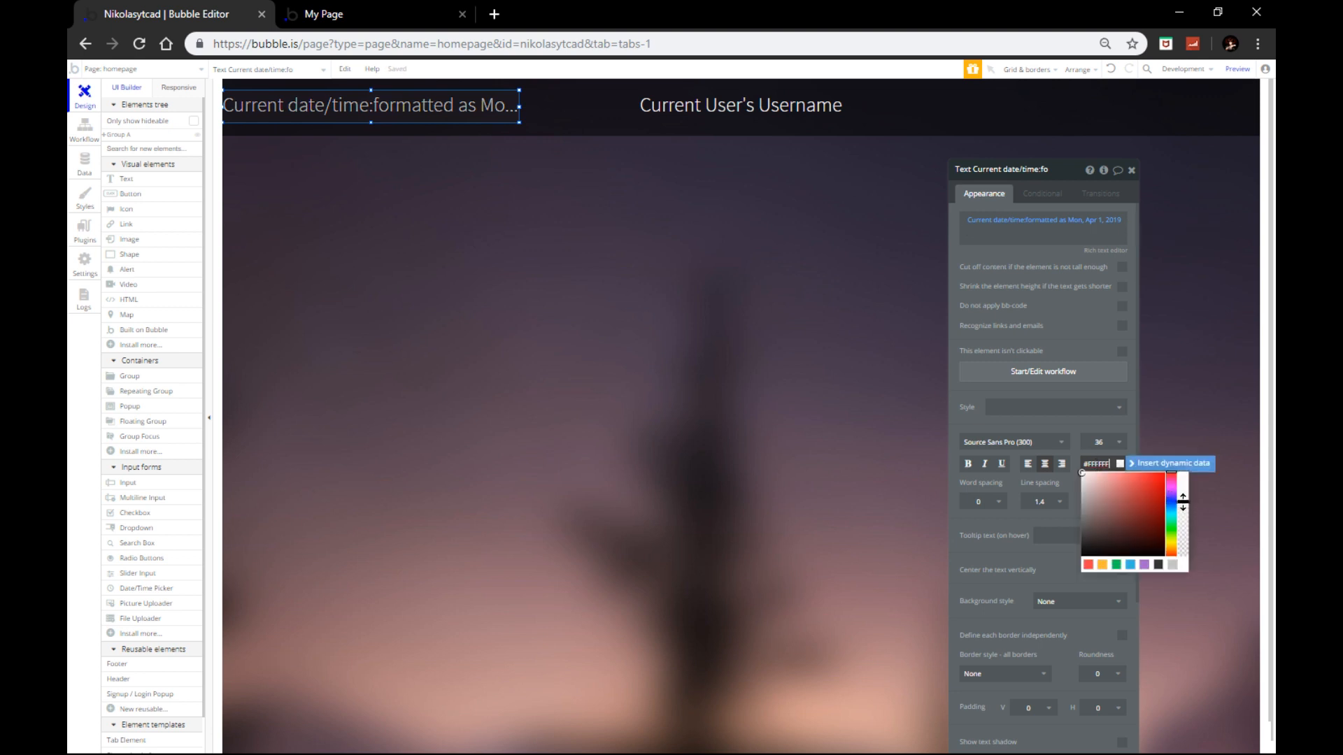
left_click(1028, 468)
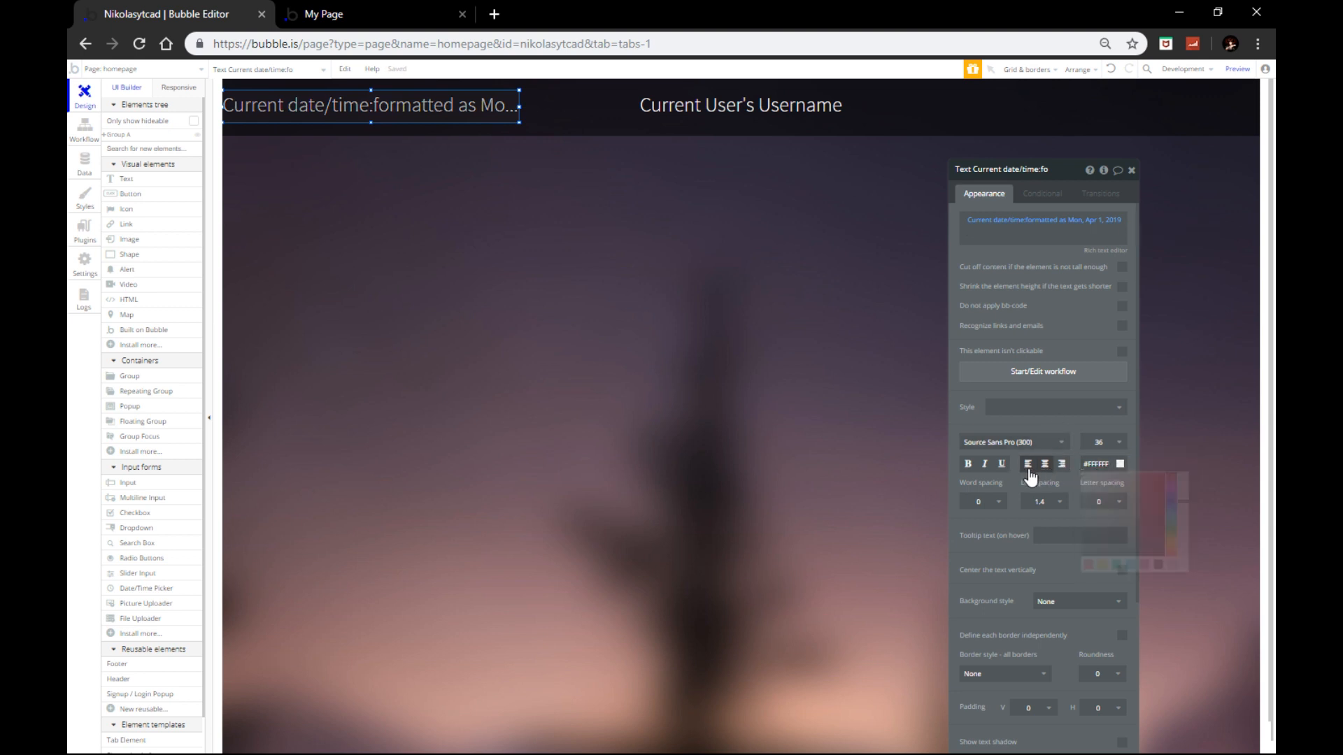
left_click(1103, 446)
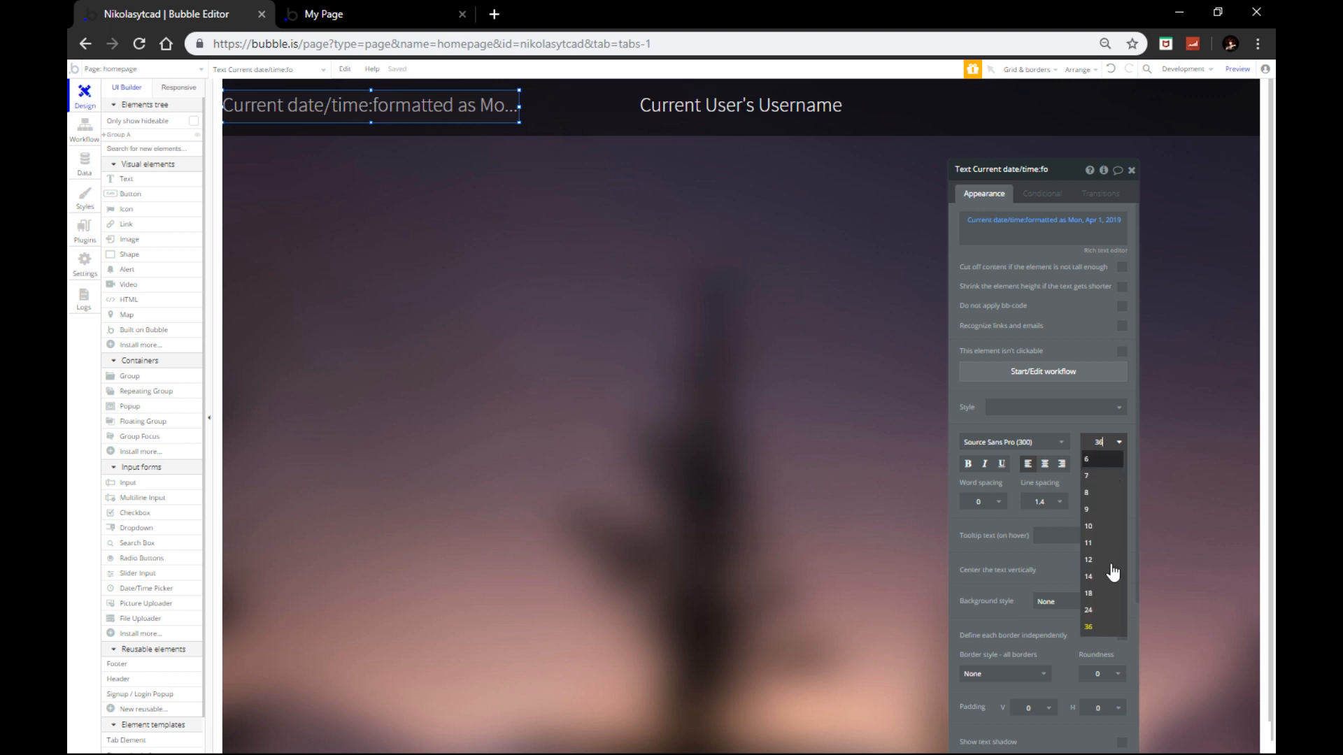
left_click(1102, 619)
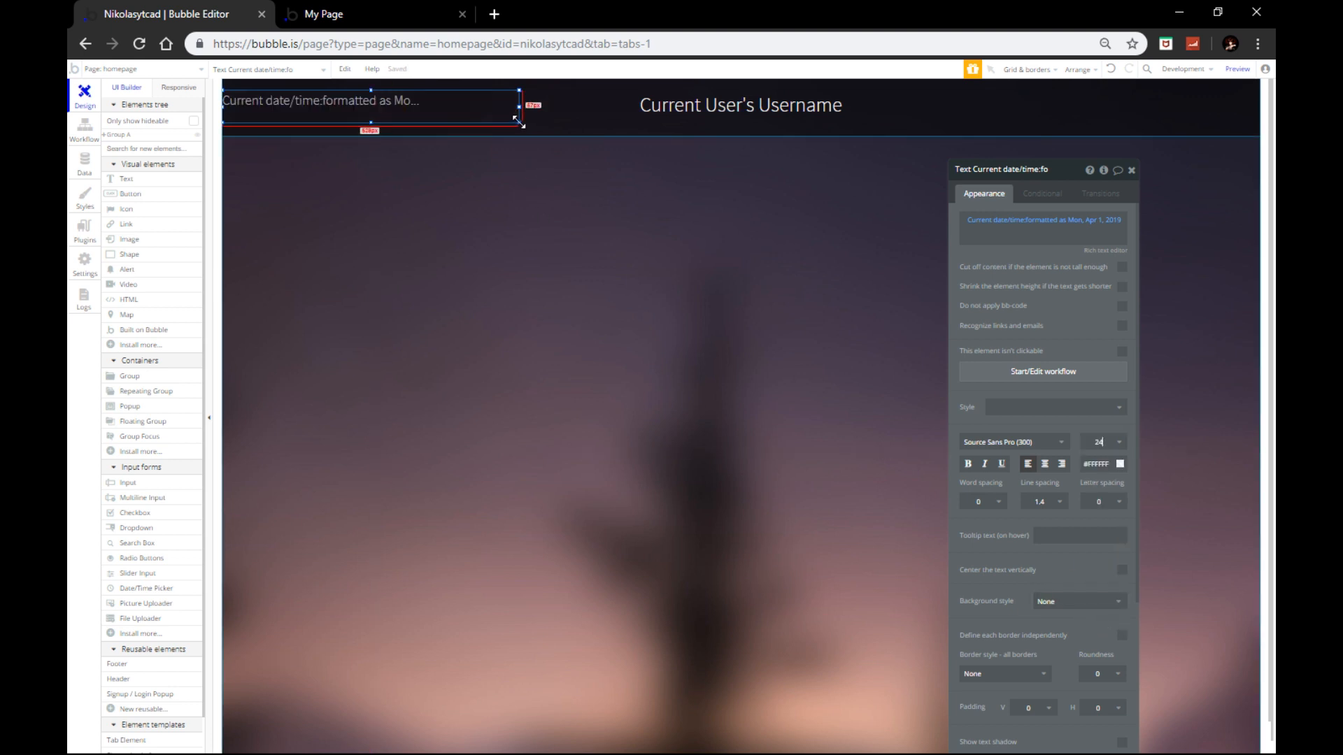
left_click_drag(519, 123, 471, 107)
Step: Bring up context options for the date text, then for the username text, and dismiss them
right_click(511, 109)
left_click(683, 122)
right_click(679, 116)
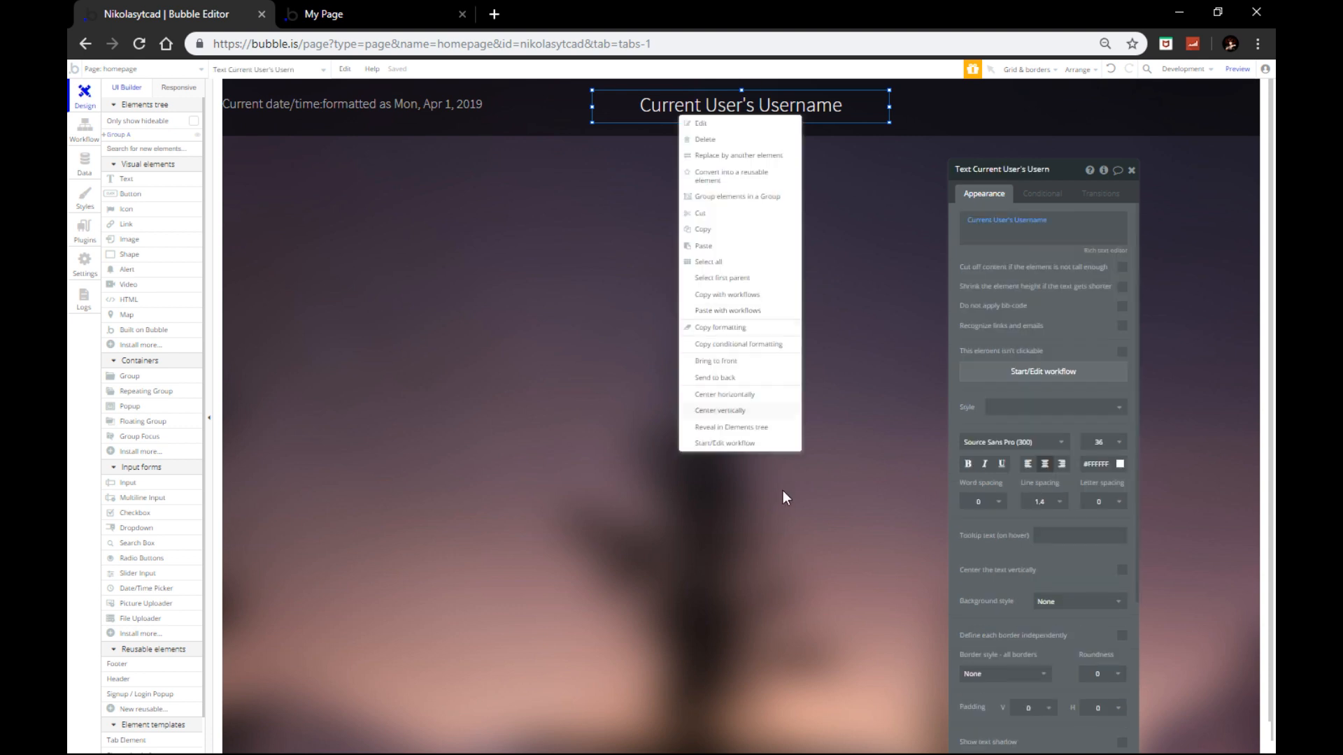
left_click(731, 395)
Step: Draw a new button below the header with its preset style and background fill removed
left_click(130, 194)
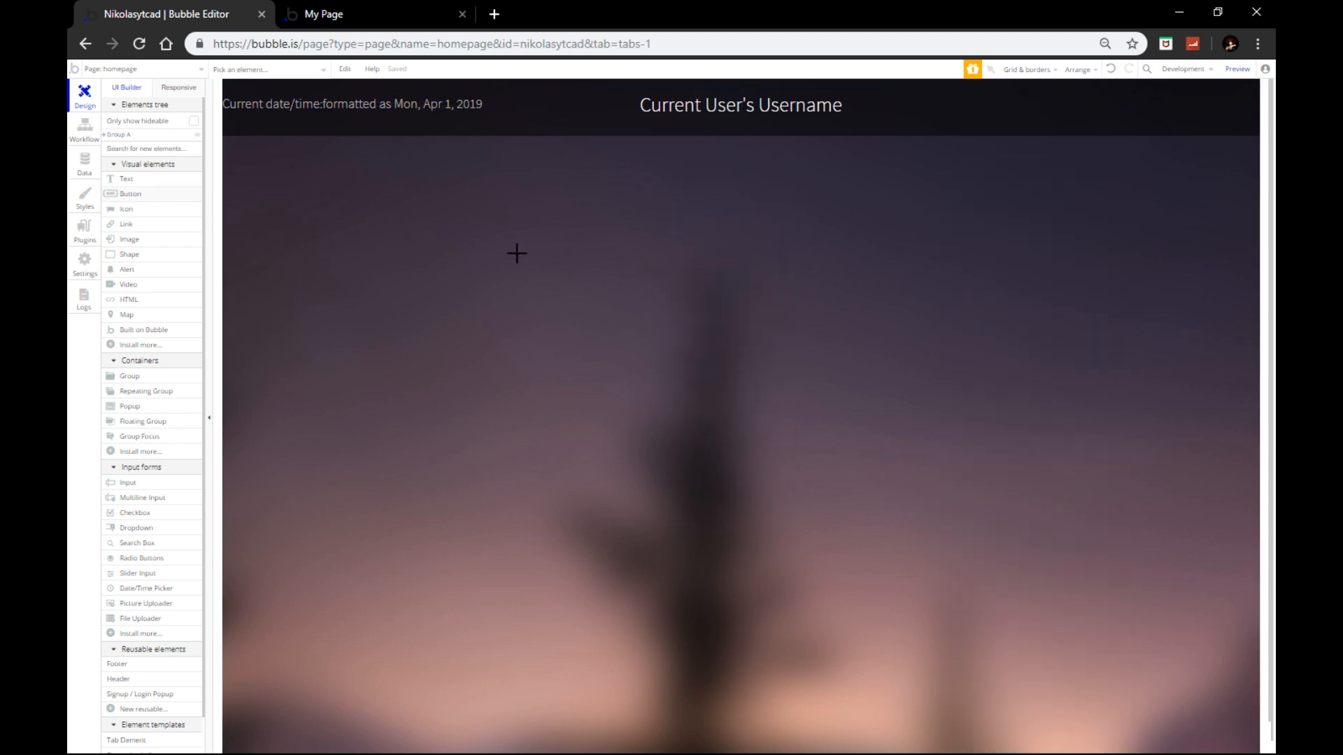
left_click_drag(511, 238, 574, 234)
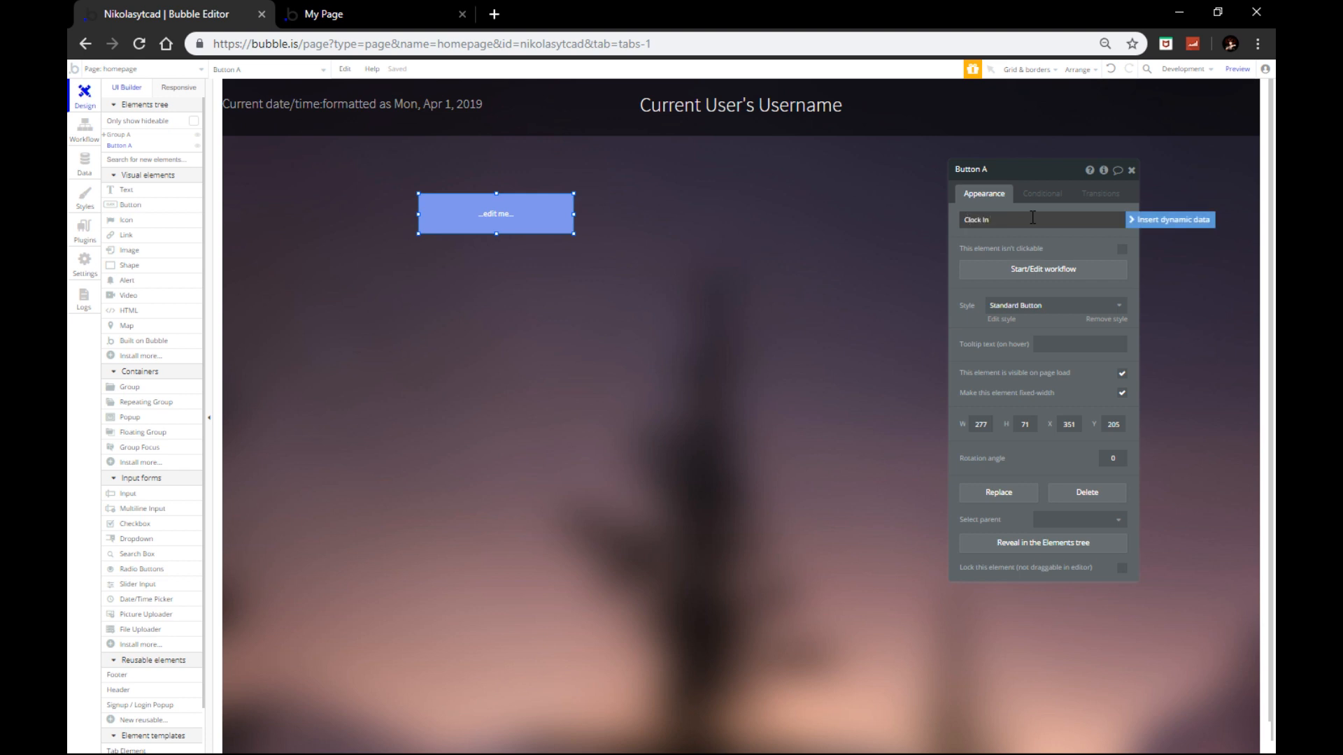
left_click(1025, 305)
left_click(1031, 339)
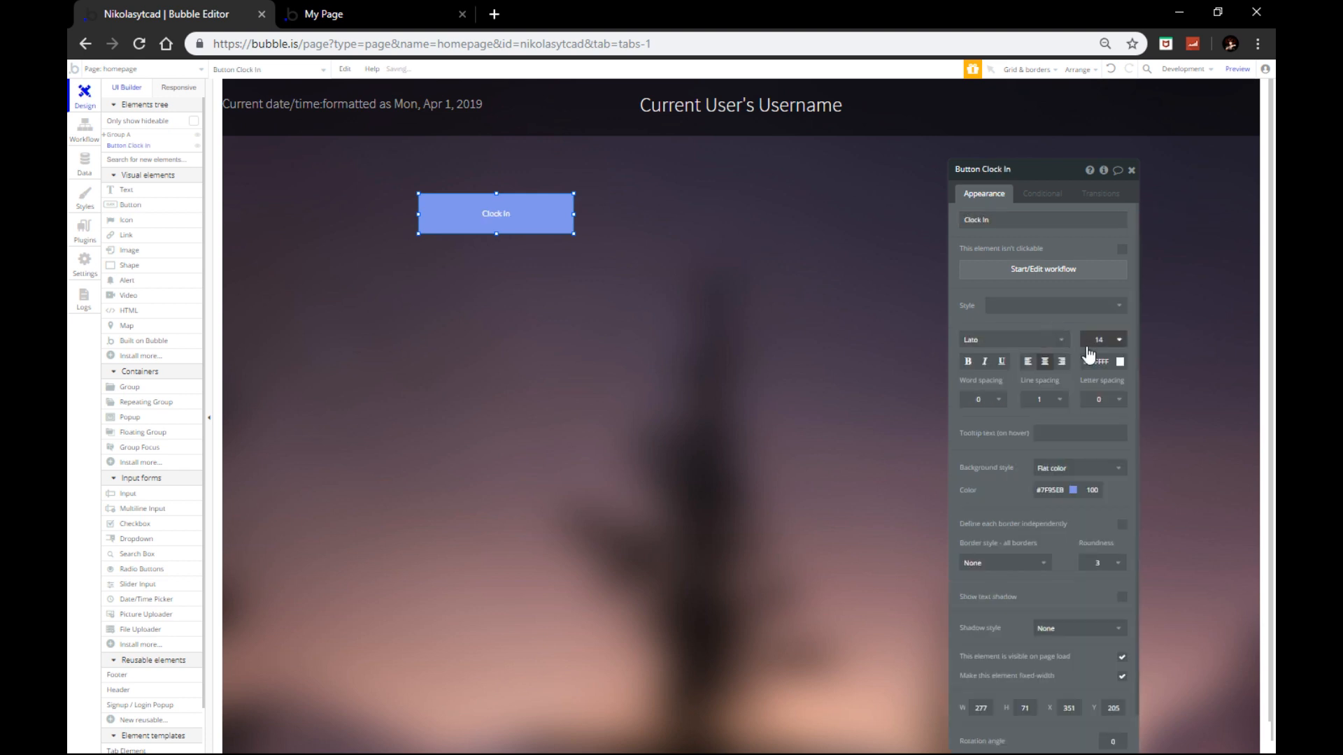
left_click(1088, 357)
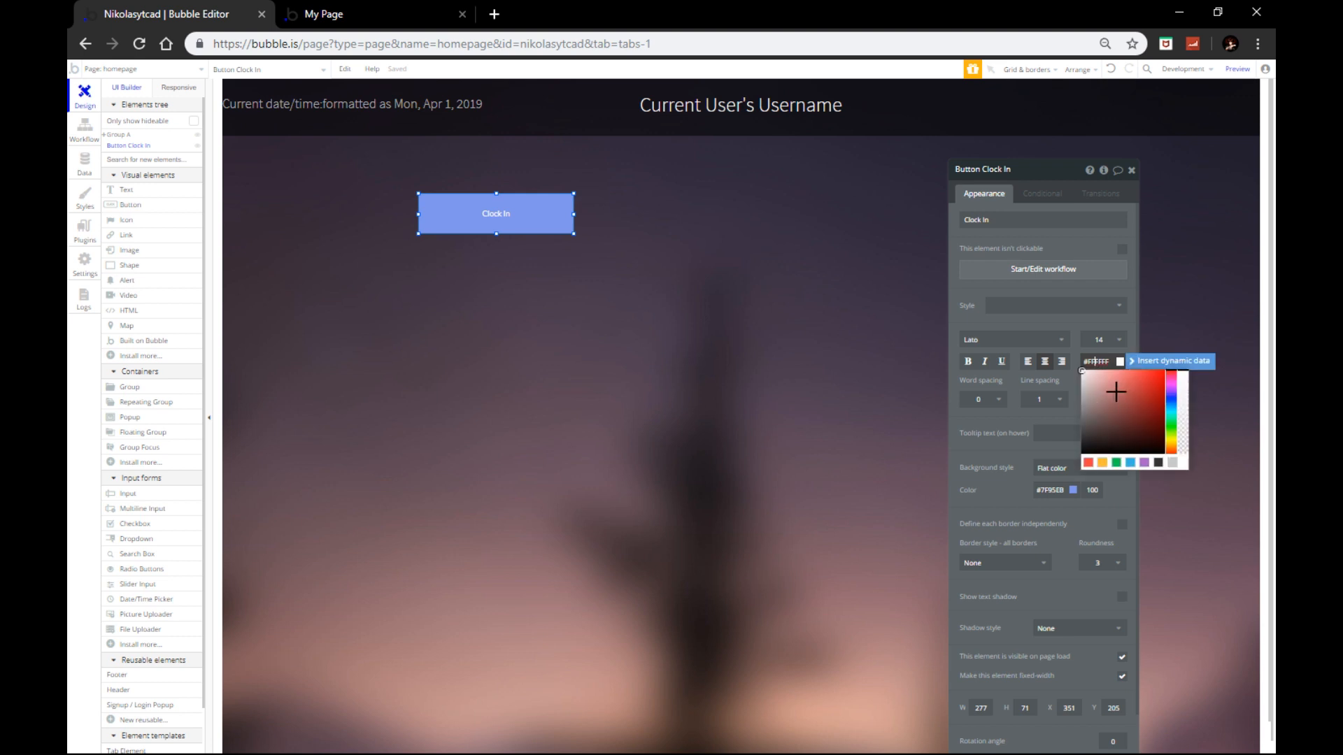
left_click(1056, 475)
left_click(1055, 490)
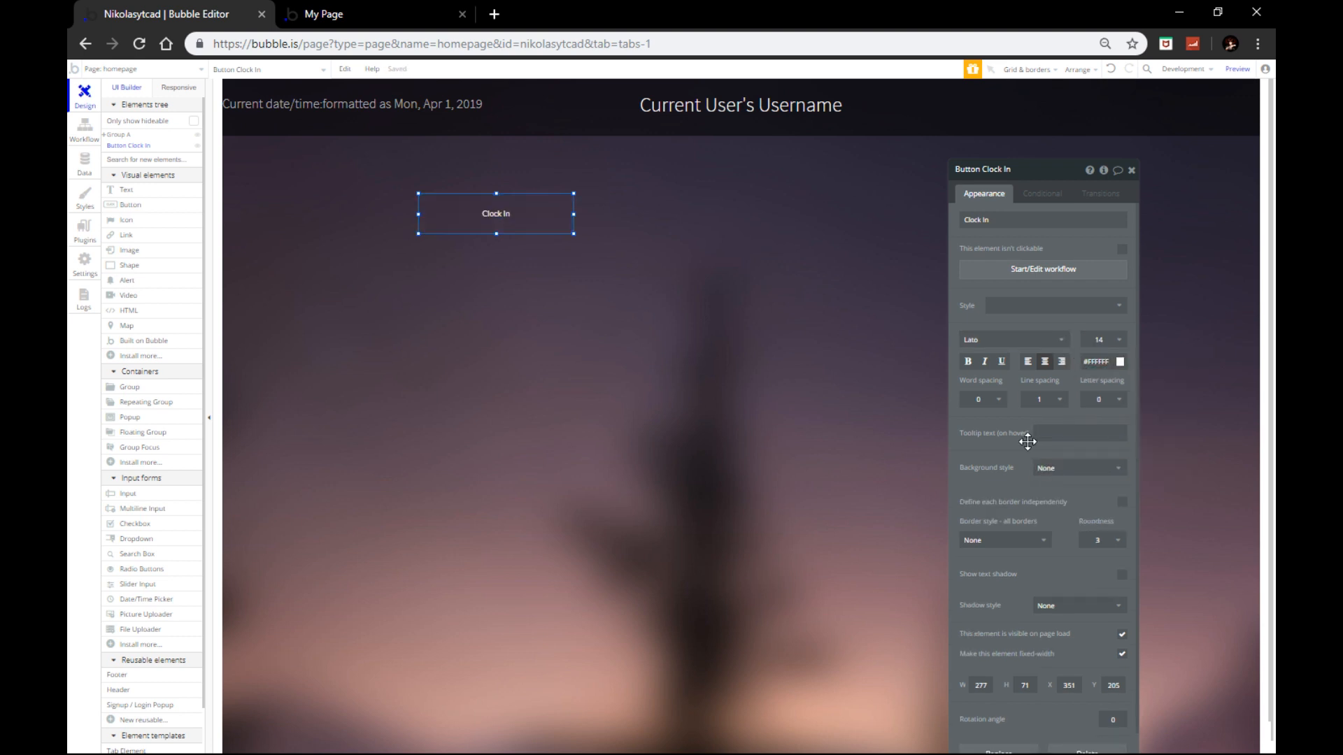
Step: Give the button text size 36, a solid white border and corner roundness 10
left_click(1101, 339)
left_click(1102, 509)
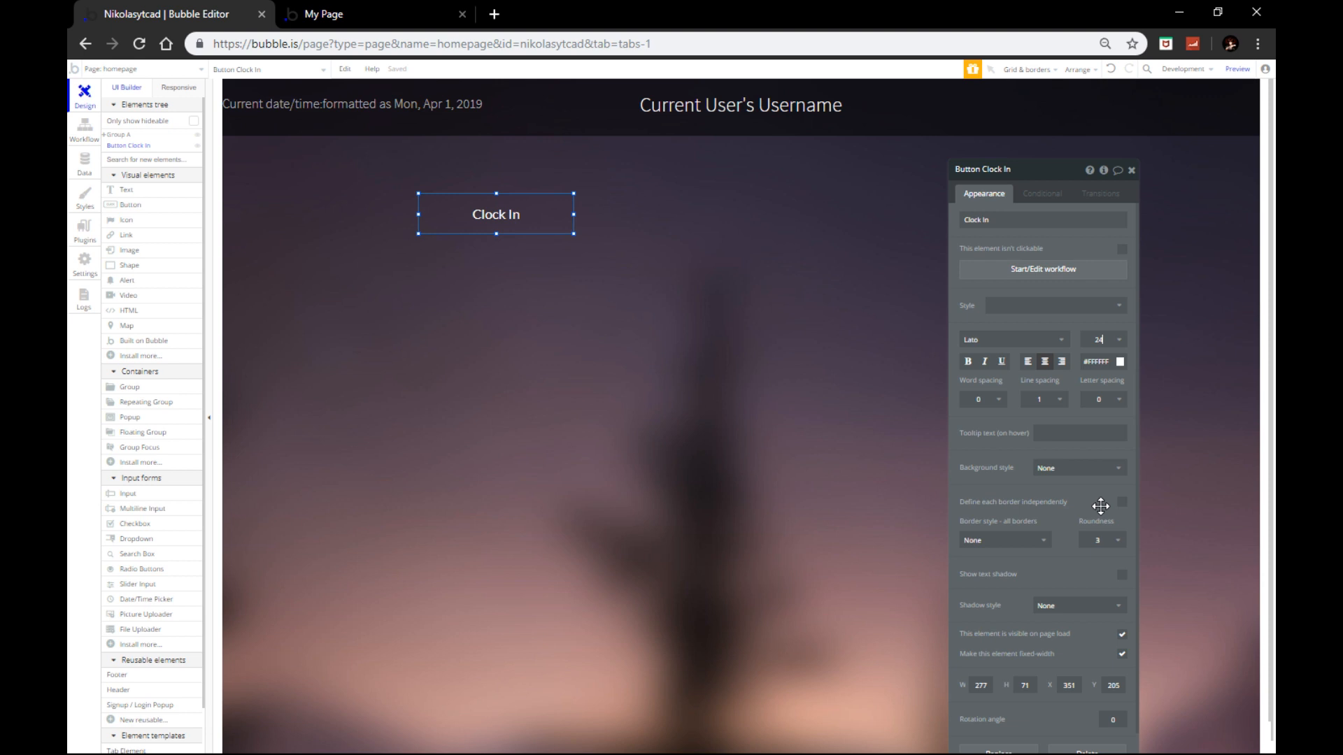
left_click(1102, 339)
left_click(1091, 525)
left_click(993, 544)
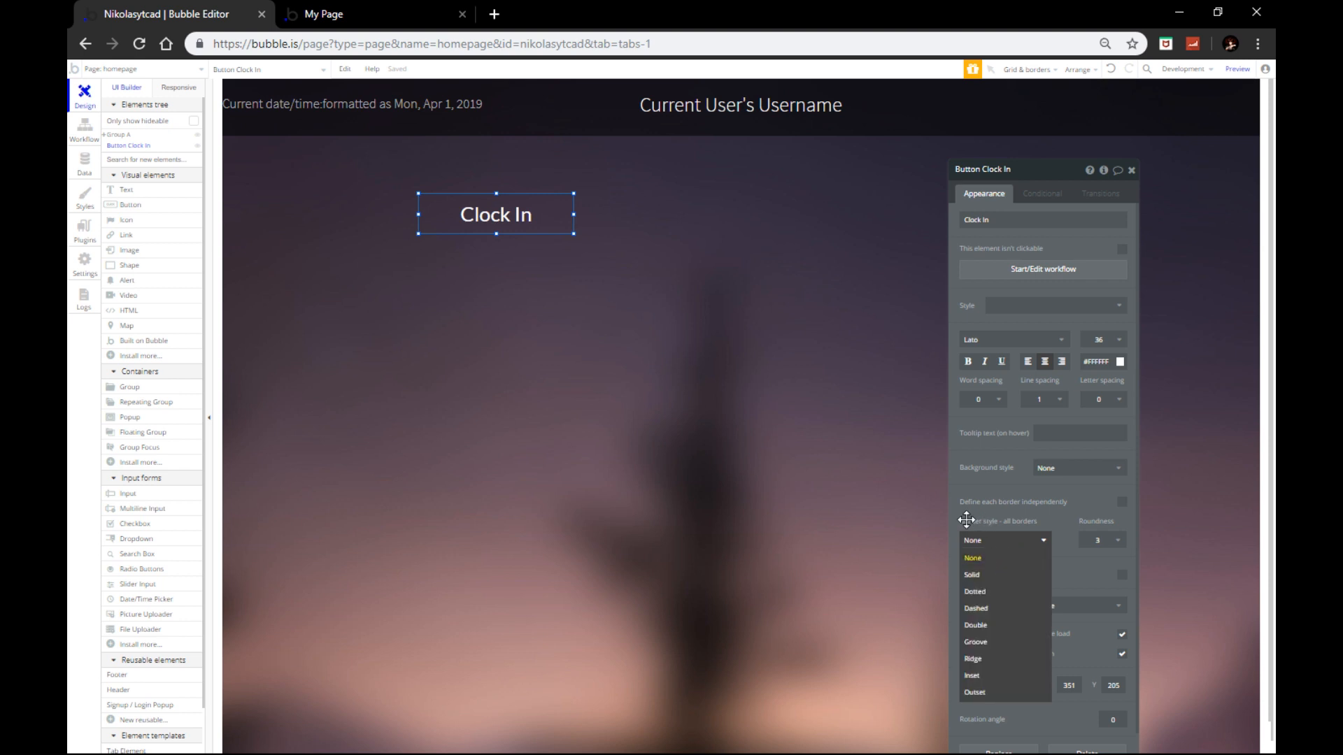
left_click(994, 580)
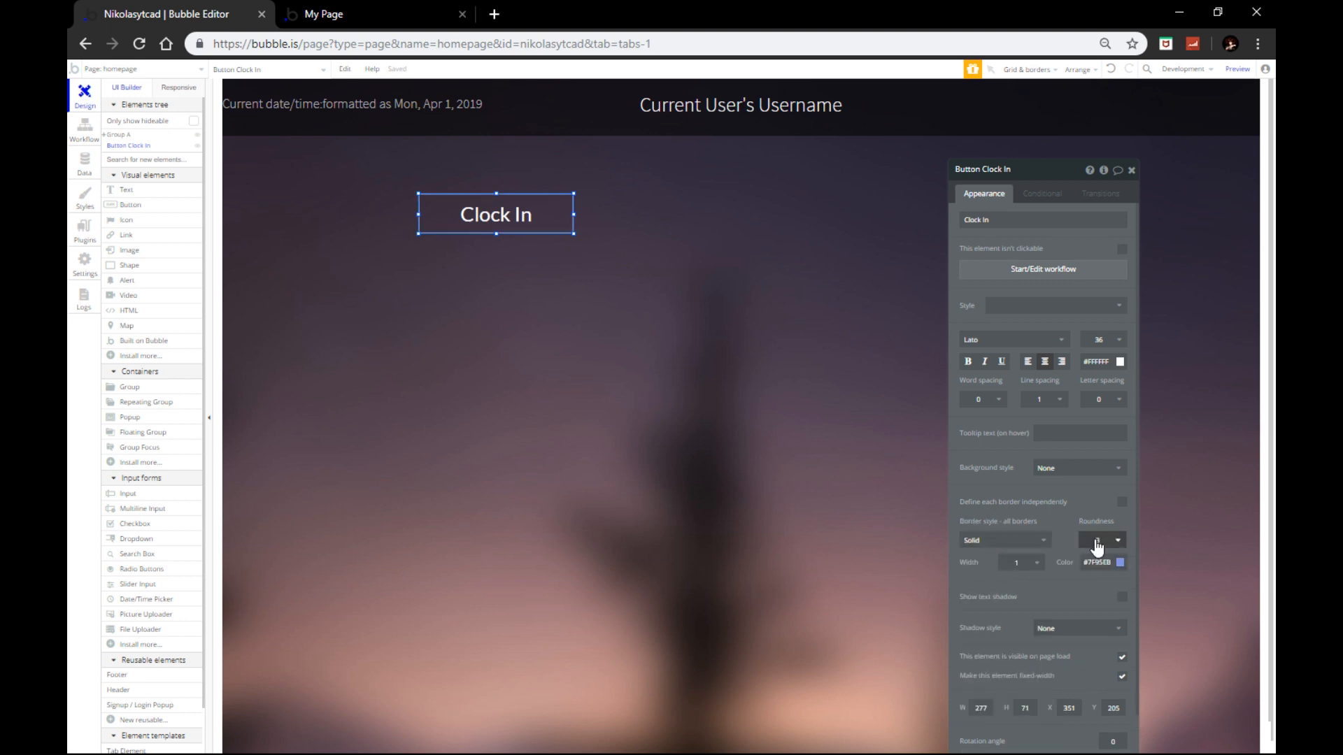
left_click(1119, 563)
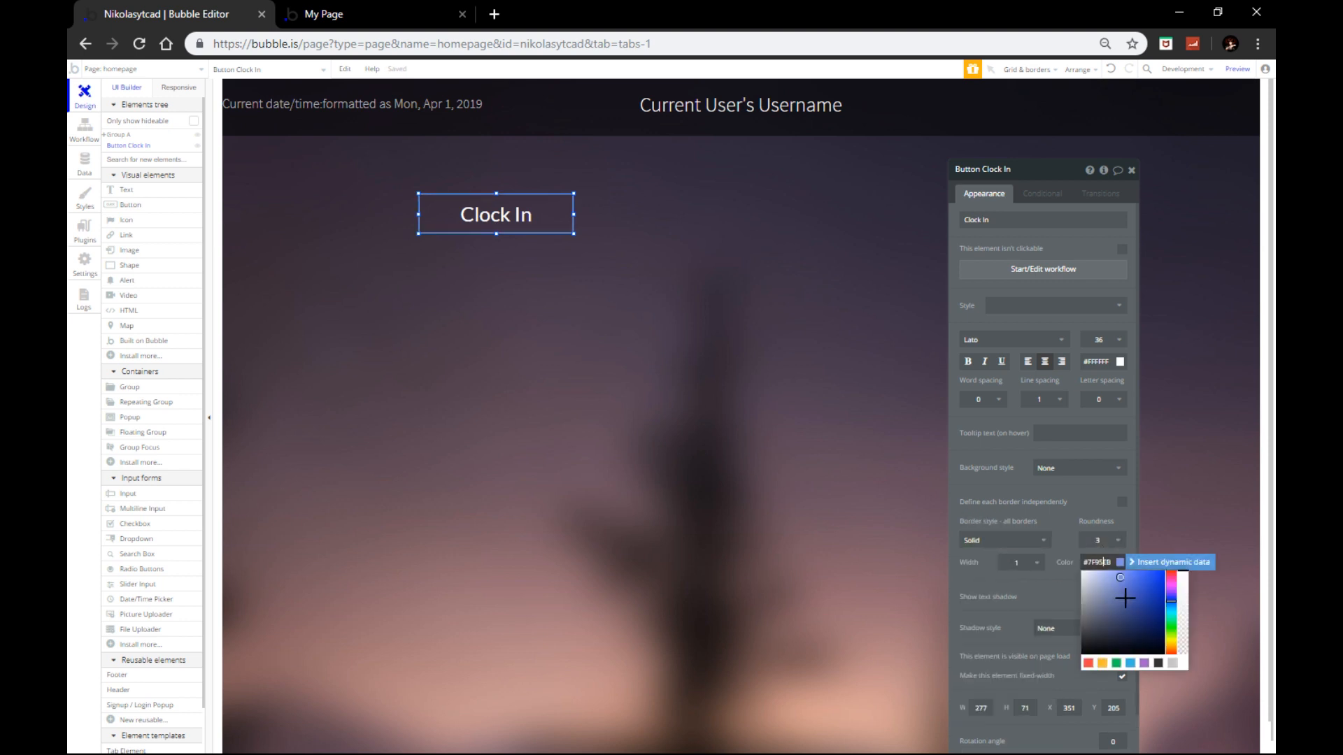
left_click(1103, 541)
left_click(1104, 626)
Step: Change the Clock In button's font to Source Sans Pro (300) and paste a duplicate of it
left_click(610, 318)
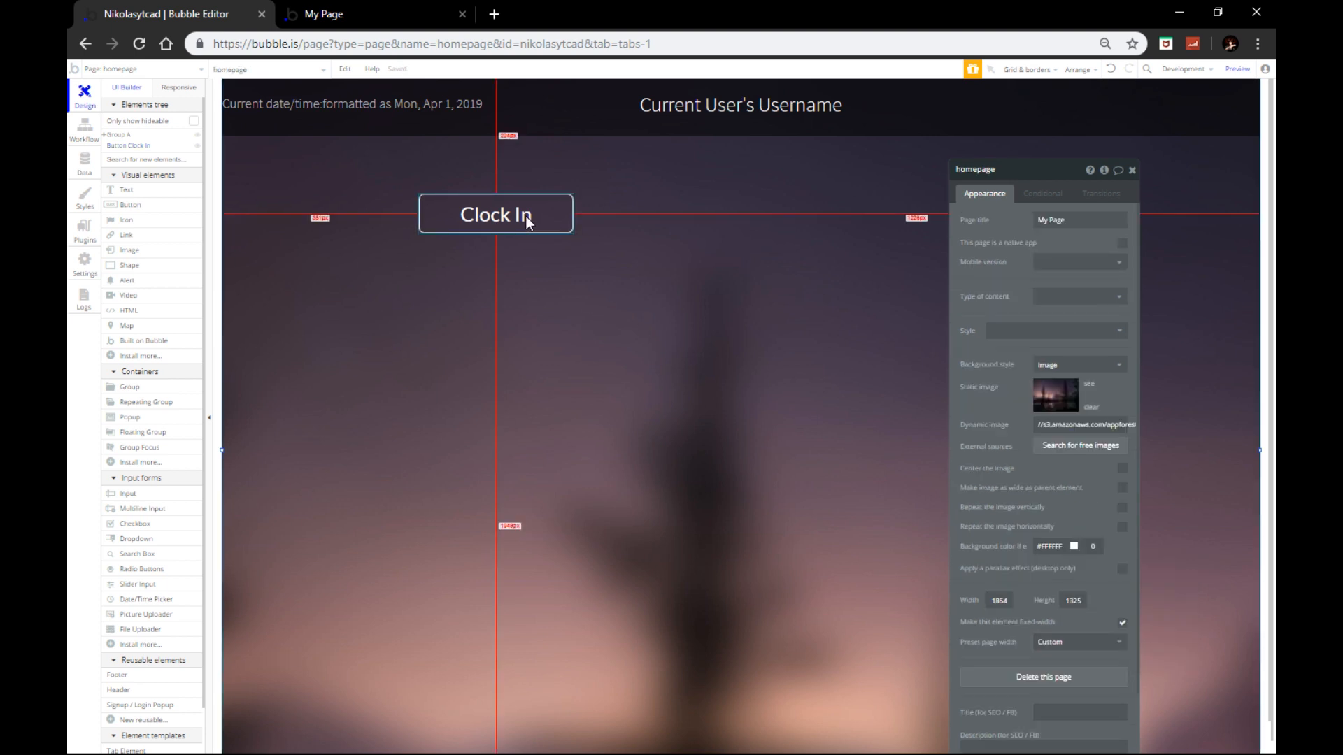
left_click(526, 216)
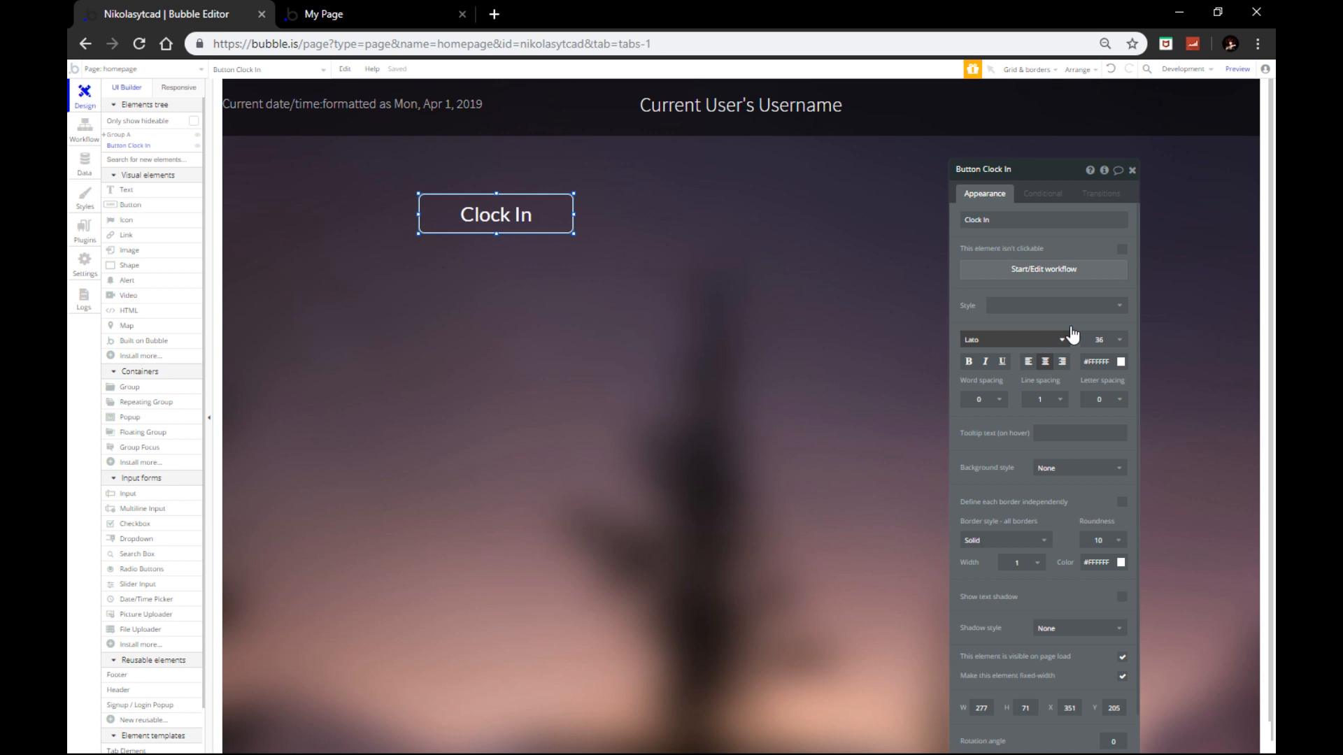
left_click(1070, 337)
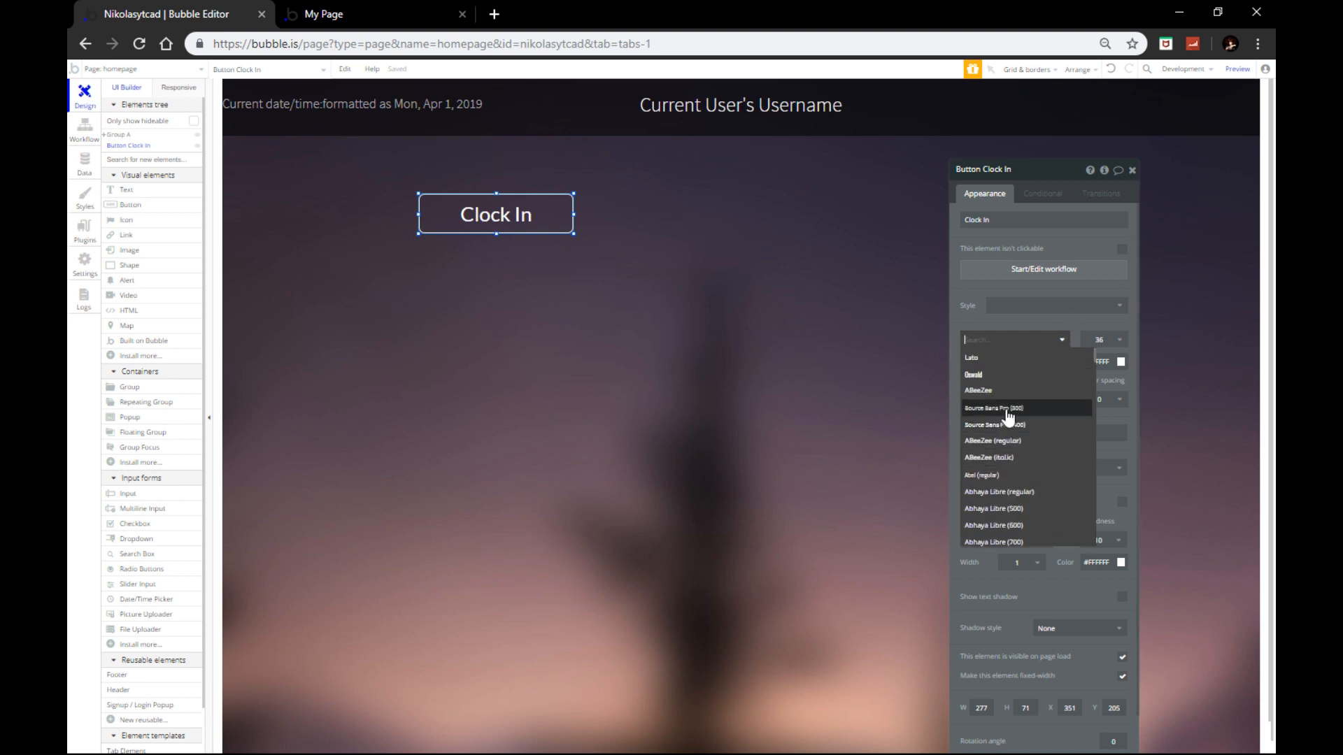
left_click(1006, 408)
left_click(498, 208)
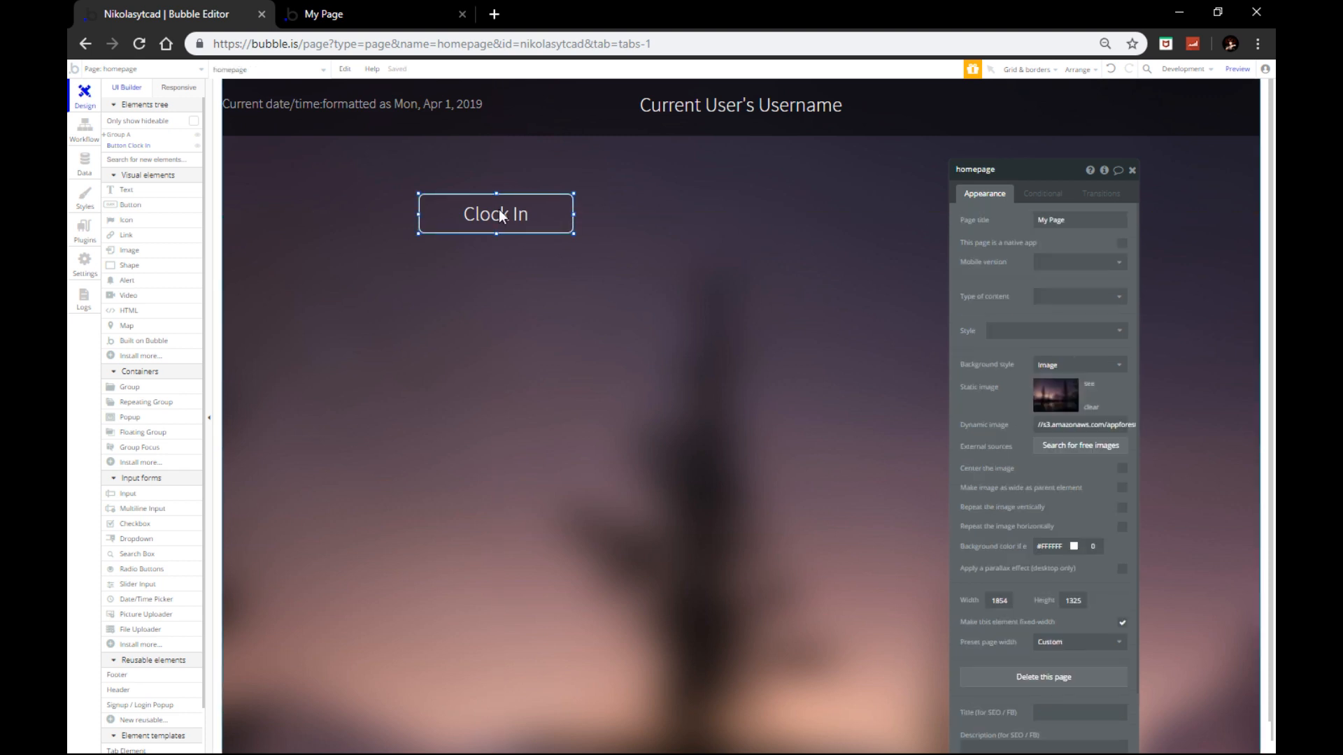
left_click(499, 208)
key("ctrl+c")
key("ctrl+v")
Step: Place the duplicate beside Clock In and relabel it Account
left_click_drag(507, 213, 660, 203)
triple_click(992, 219)
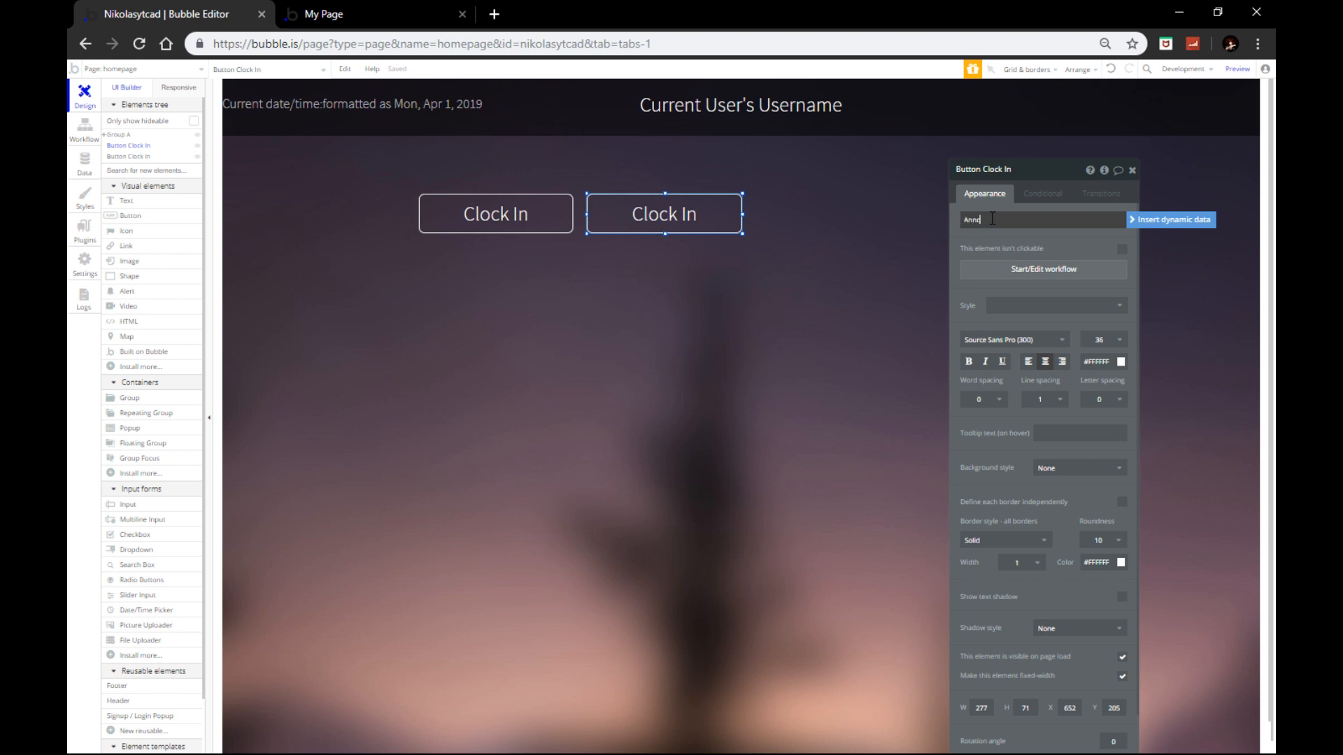
type("Annount")
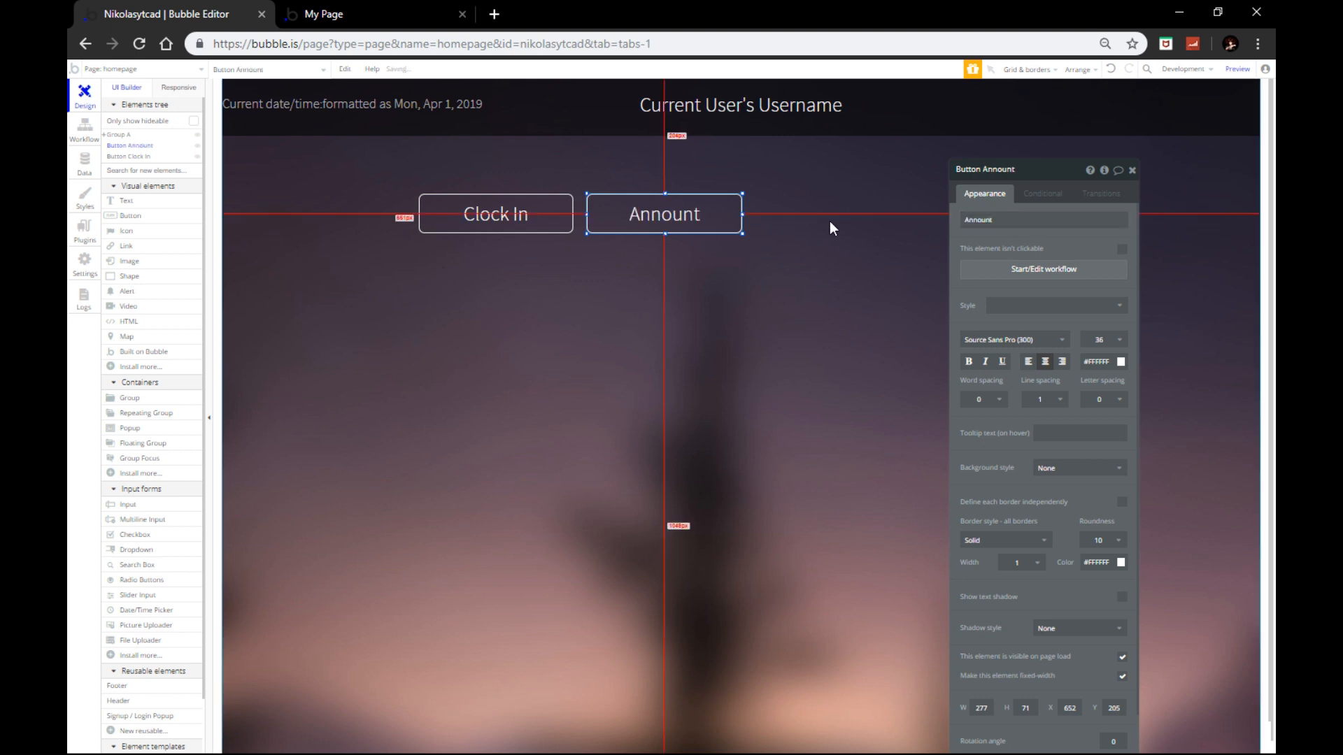
double_click(980, 220)
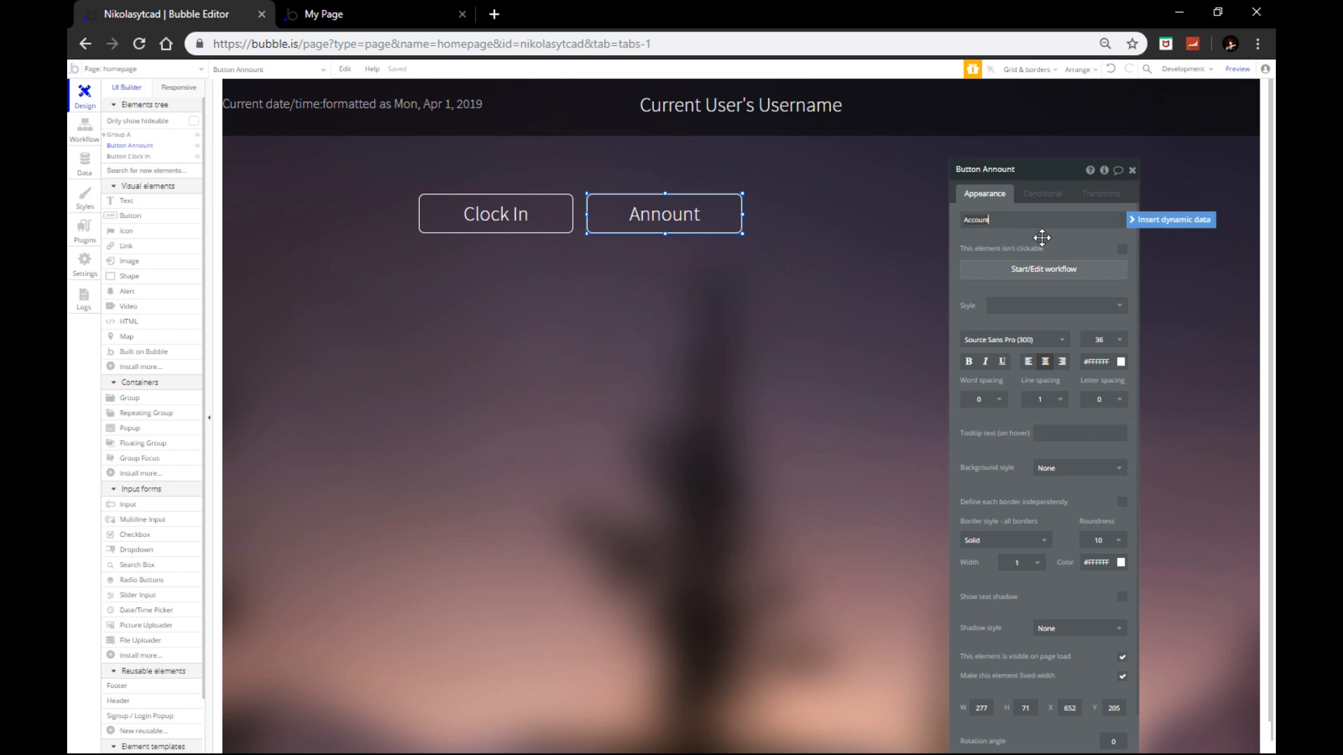
left_click(1043, 238)
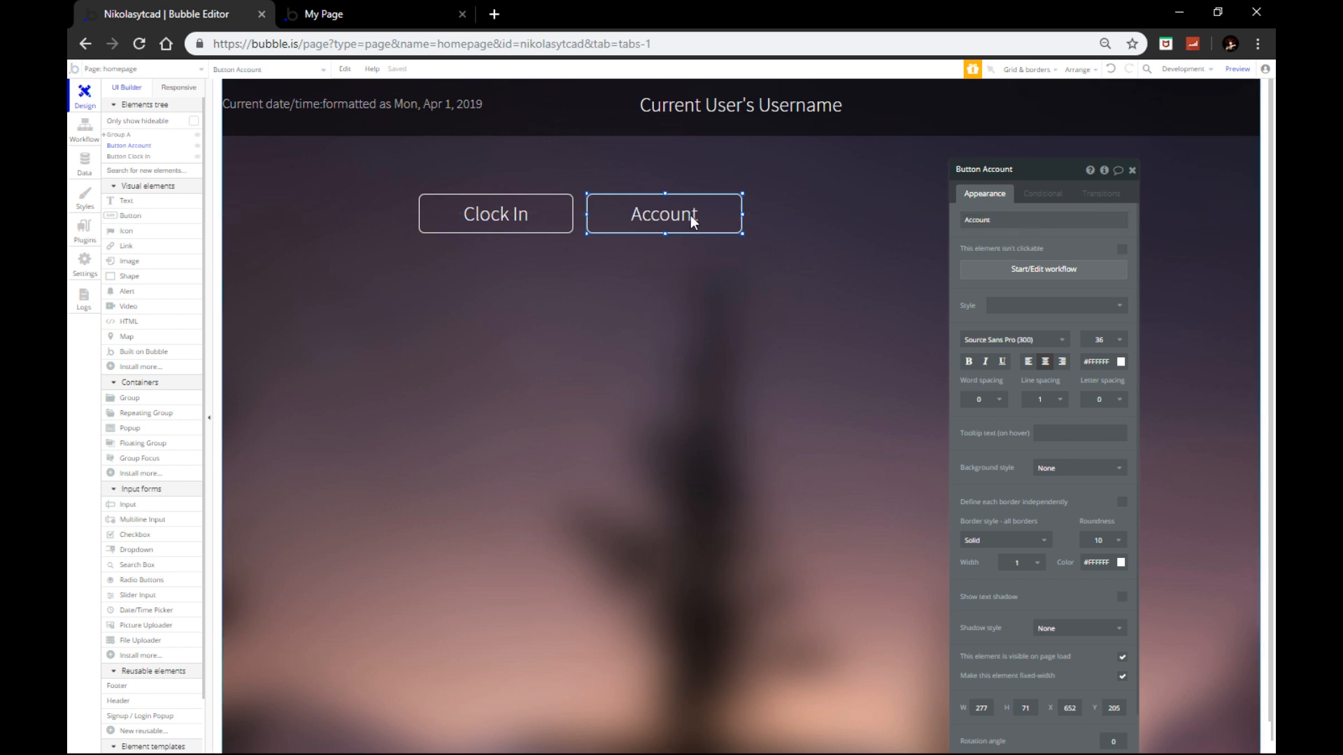
Step: Paste a third button right of Account and relabel it Logout
key("ctrl+v")
left_click_drag(692, 216, 848, 213)
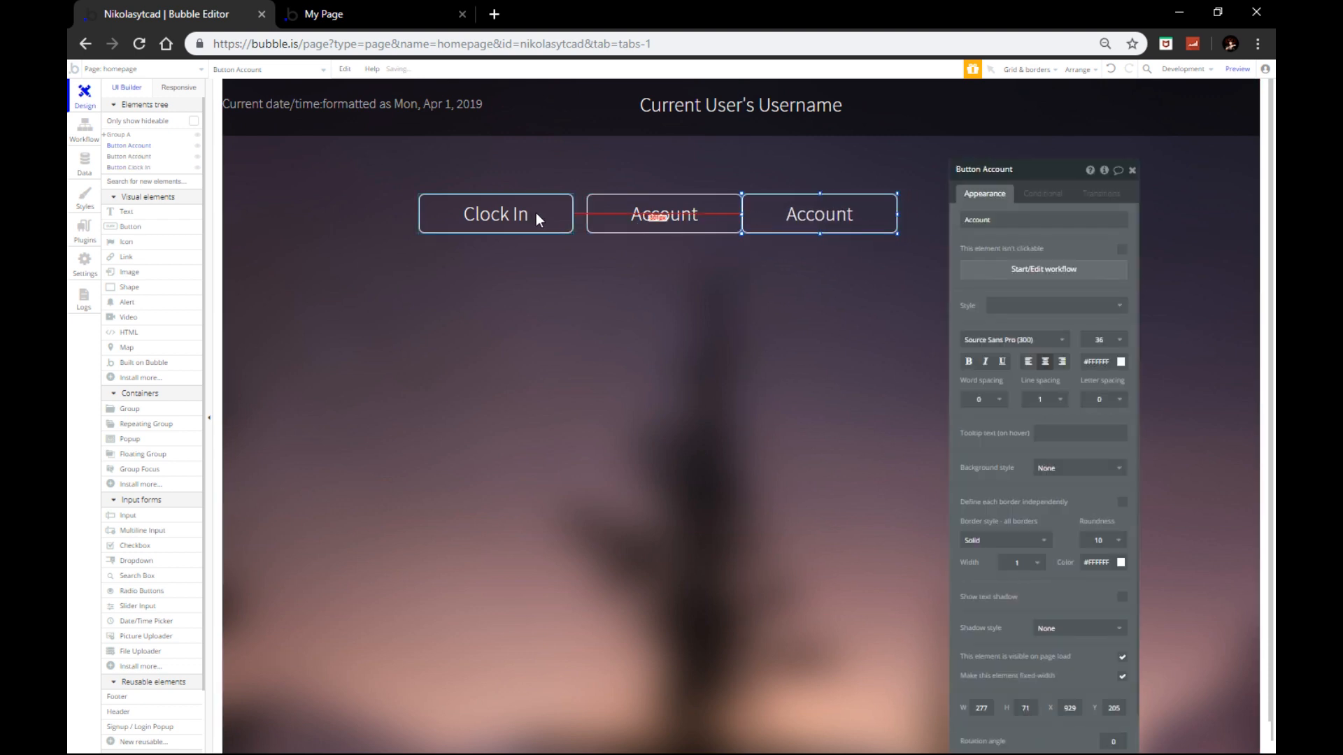
left_click_drag(535, 213, 543, 212)
left_click(859, 210)
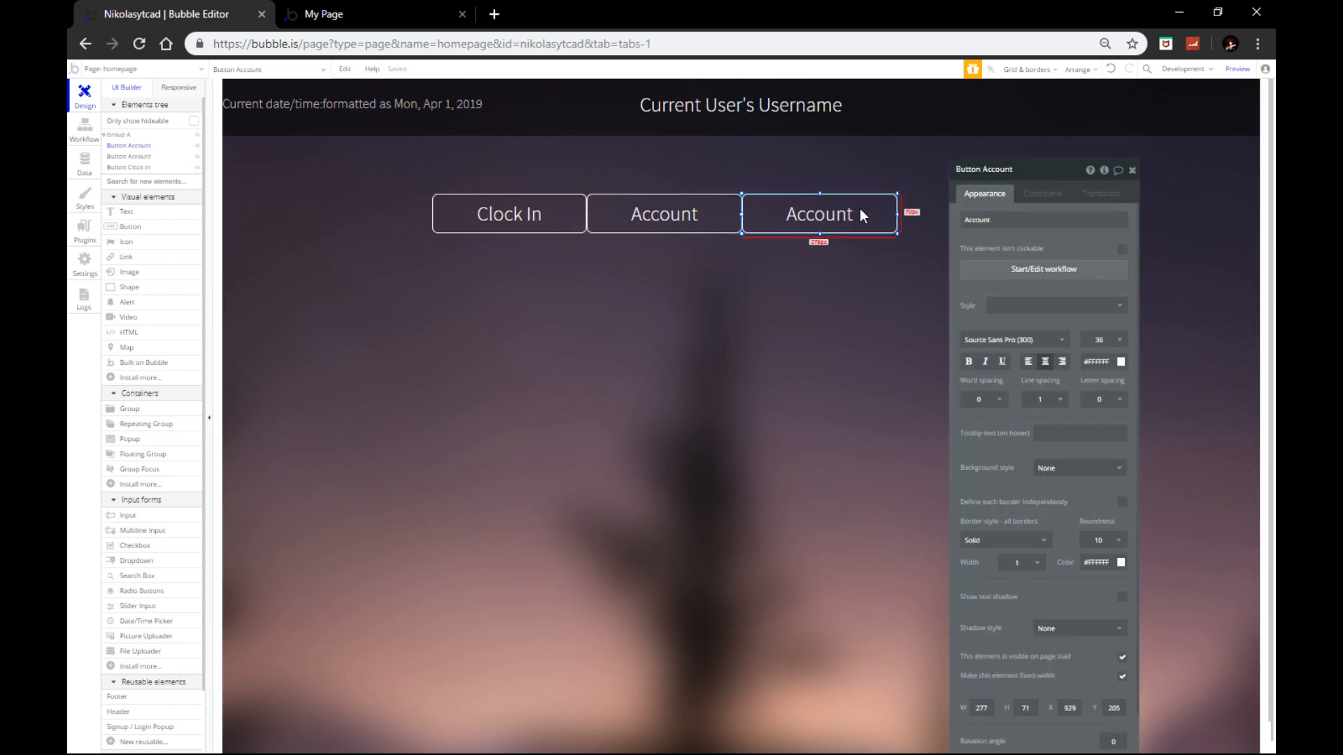
left_click(1035, 219)
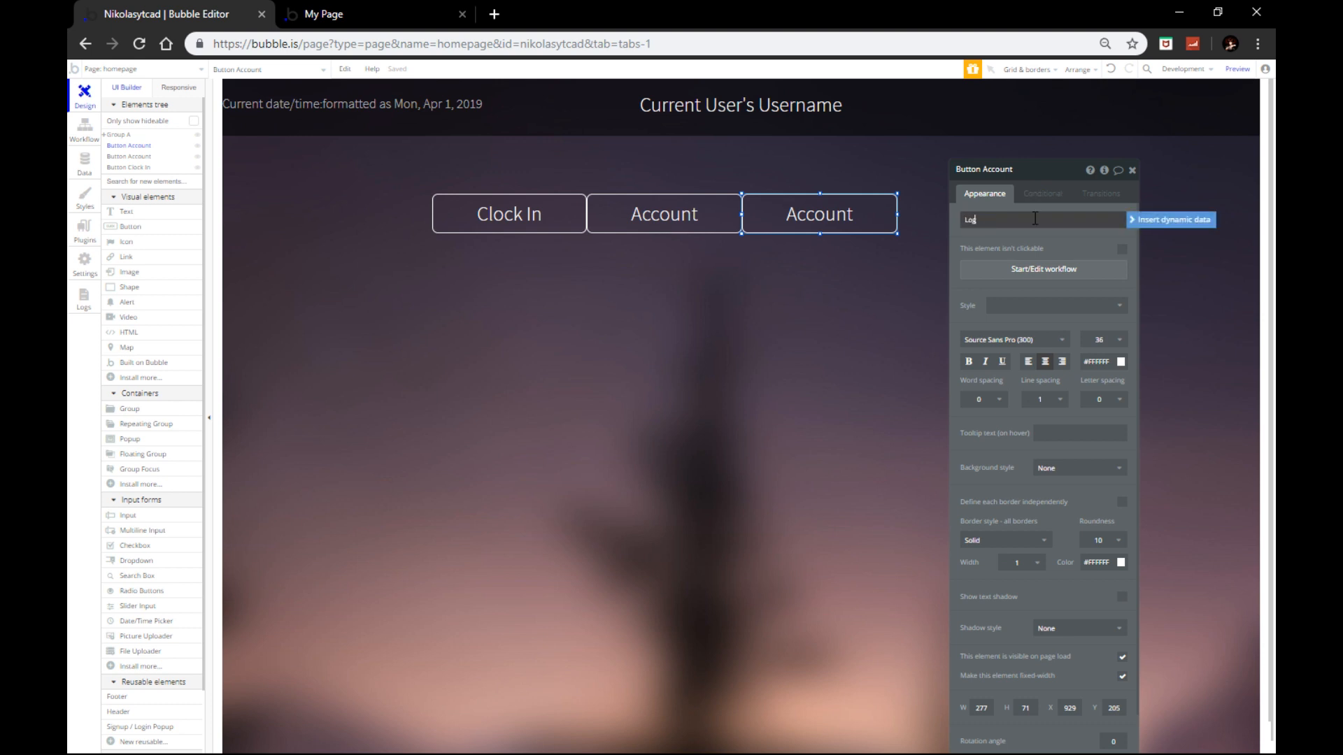
type("Logout")
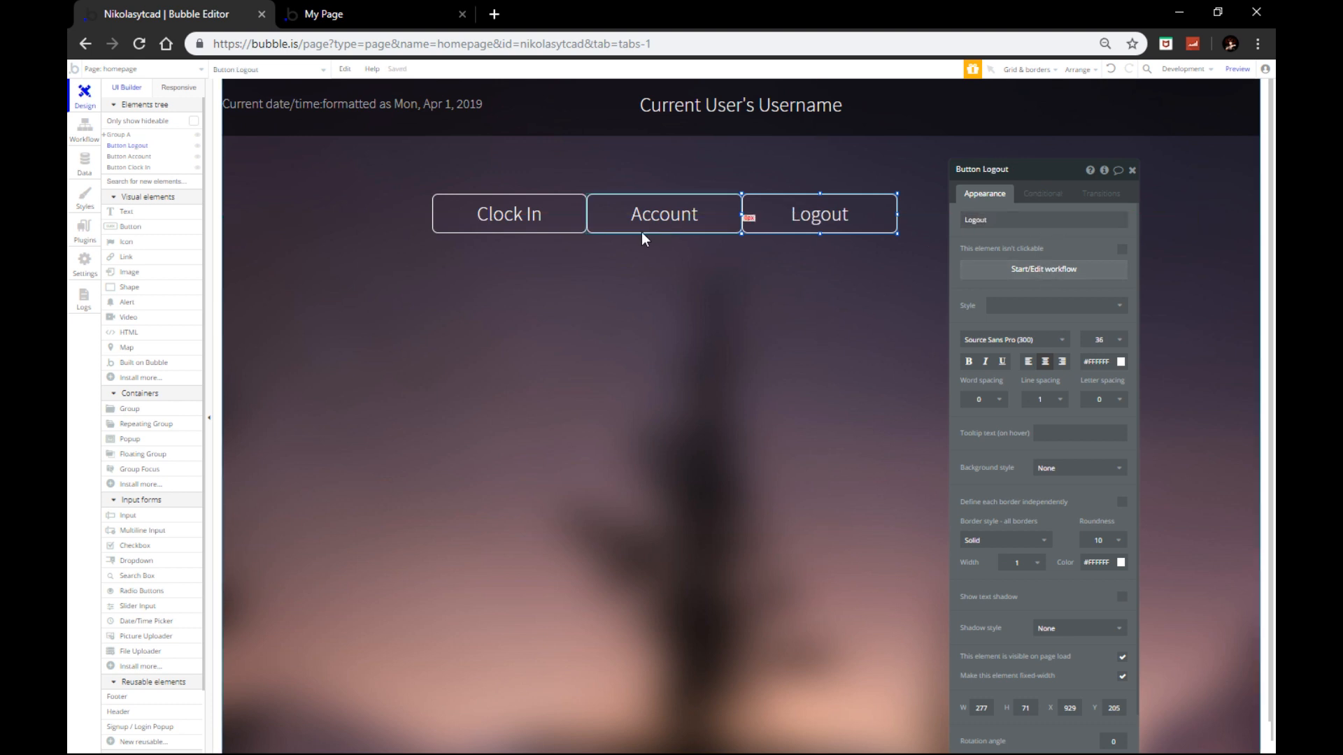
Step: Centre the Account button horizontally and move Clock In and Logout up against it
left_click(561, 213)
left_click(654, 213)
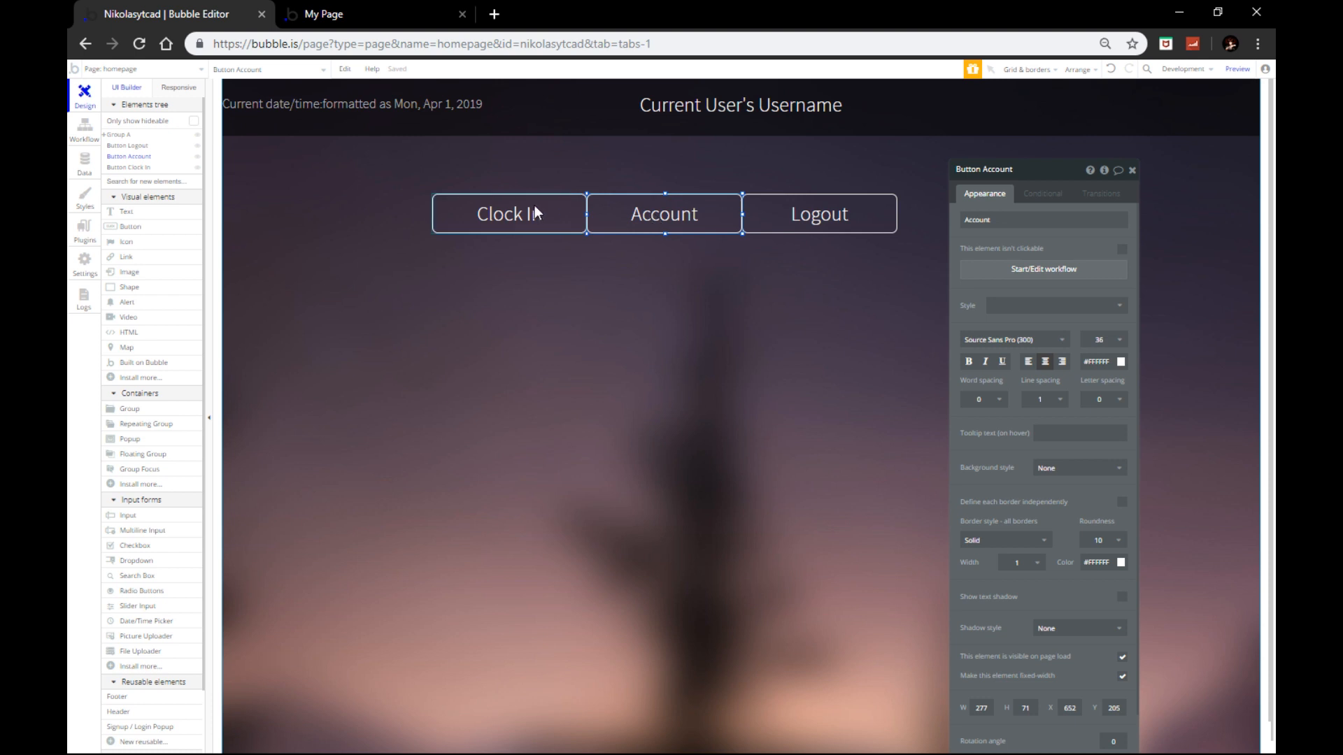
right_click(673, 213)
left_click(727, 497)
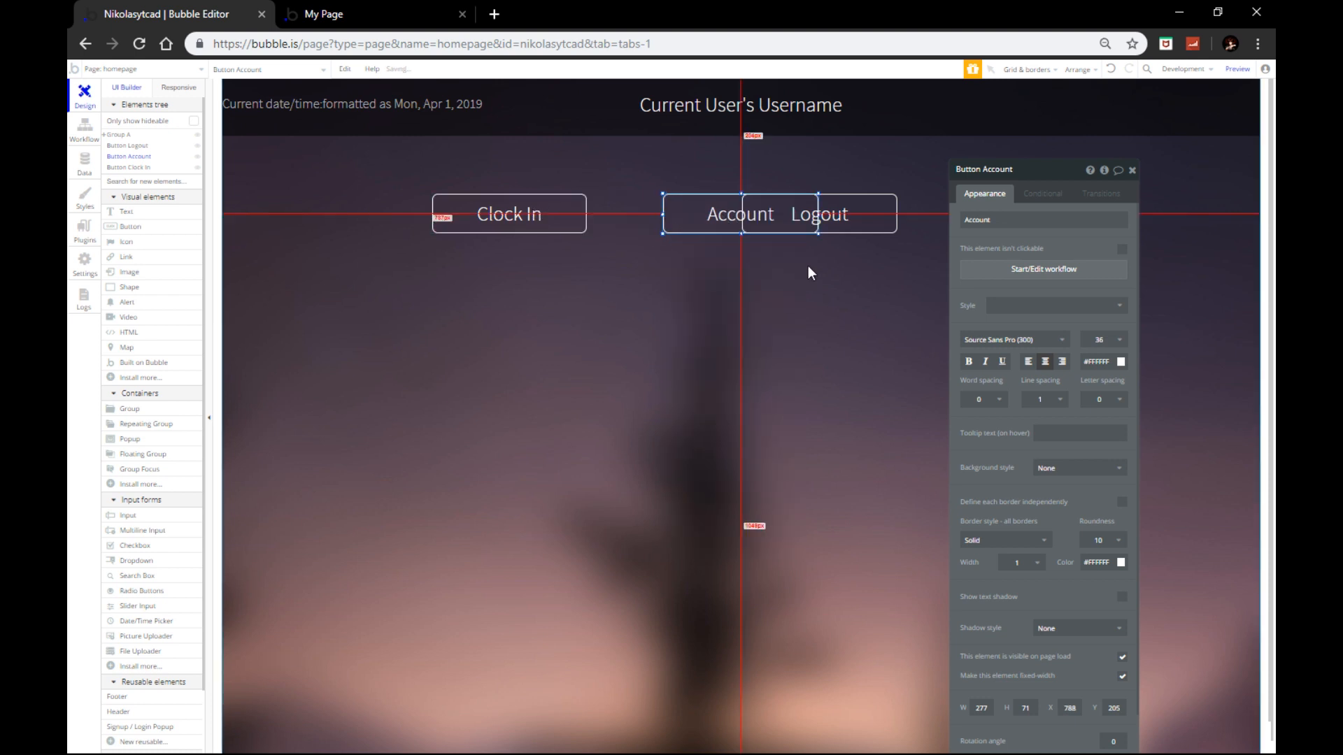
left_click_drag(835, 214, 910, 208)
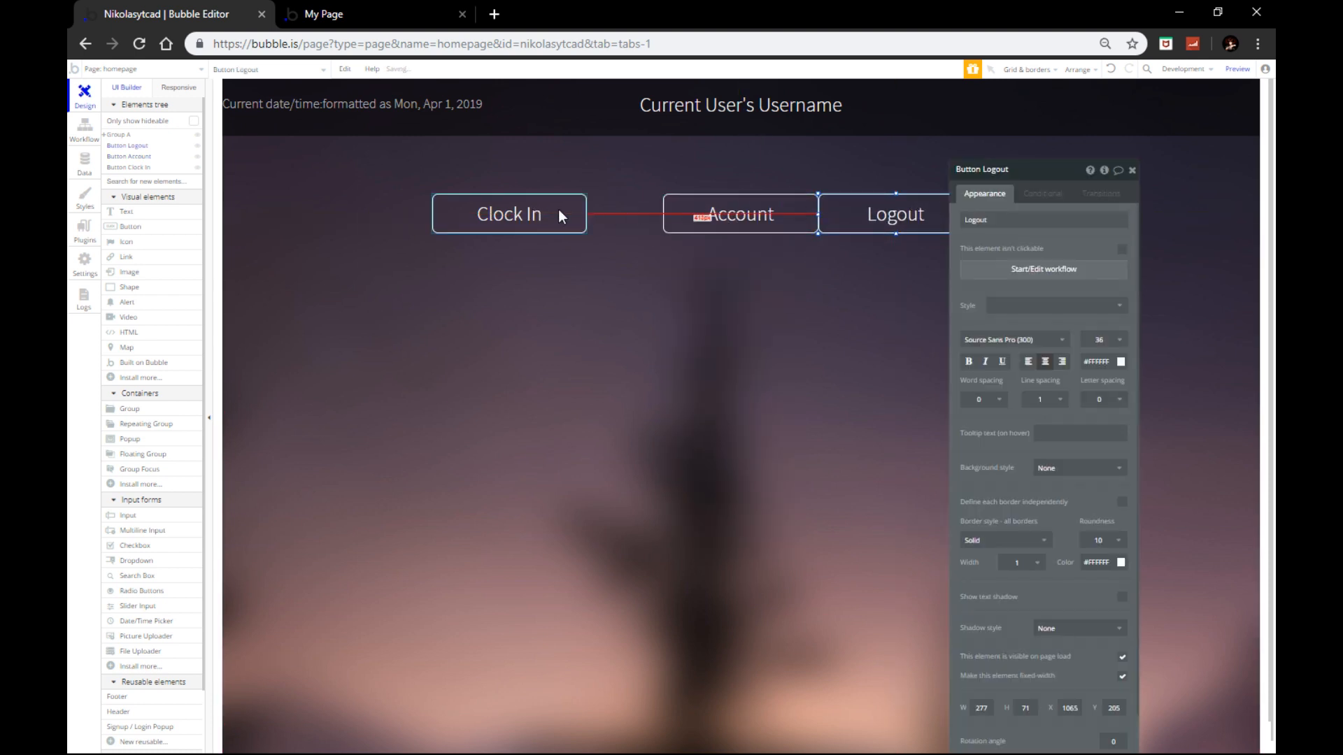
left_click_drag(558, 210, 633, 212)
left_click(661, 165)
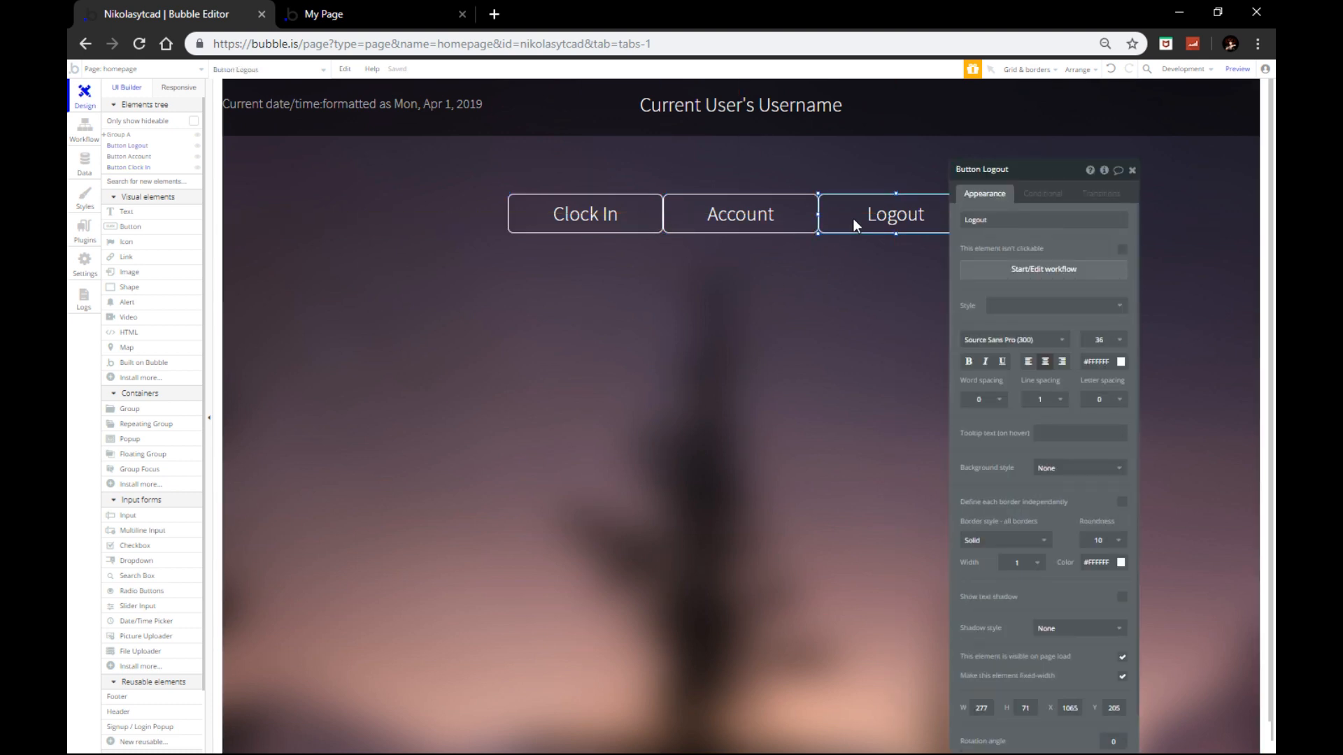
Step: Nudge Logout right and Clock In left to even the spacing, then deselect everything
key("Right")
key("Right")
key("Right")
key("Right")
key("Right")
key("Right")
key("Right")
key("Right")
key("Right")
key("Right")
key("Right")
key("Right")
key("Right")
key("Right")
key("Right")
key("Right")
key("Right")
key("Right")
key("Right")
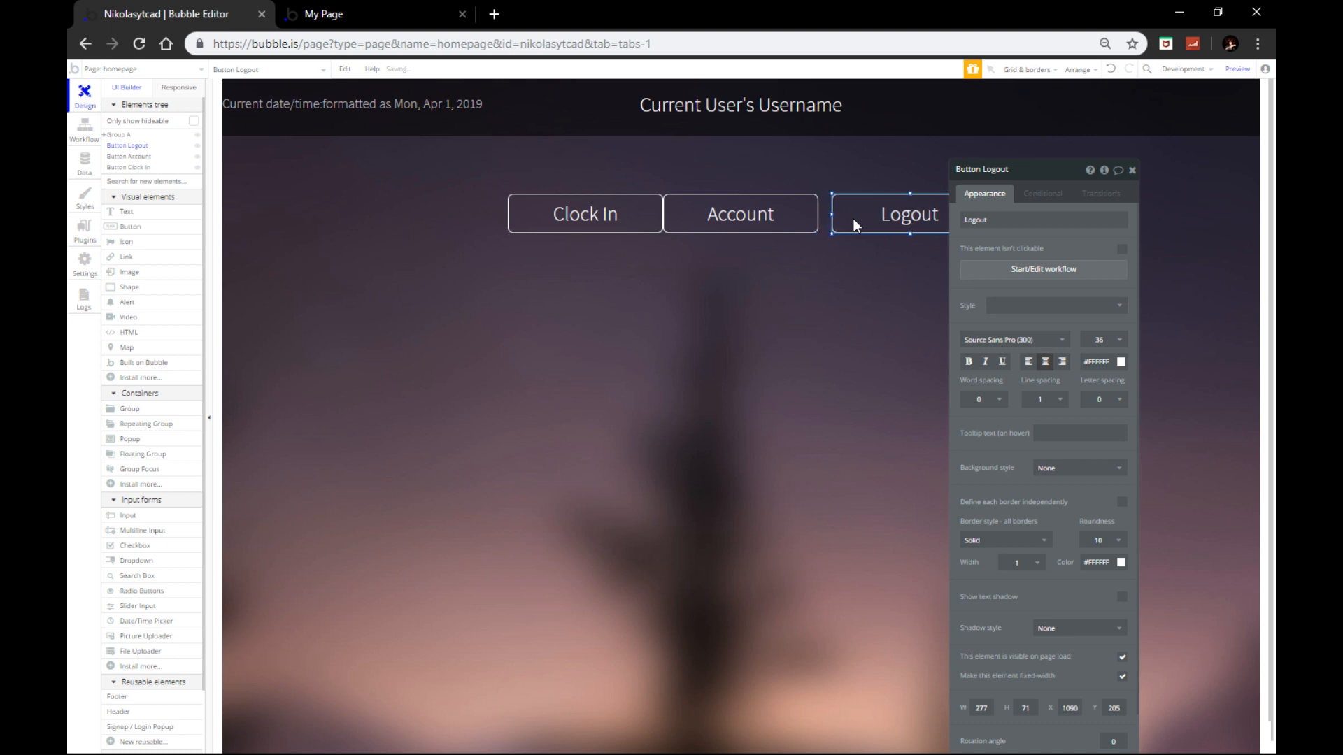
left_click(628, 218)
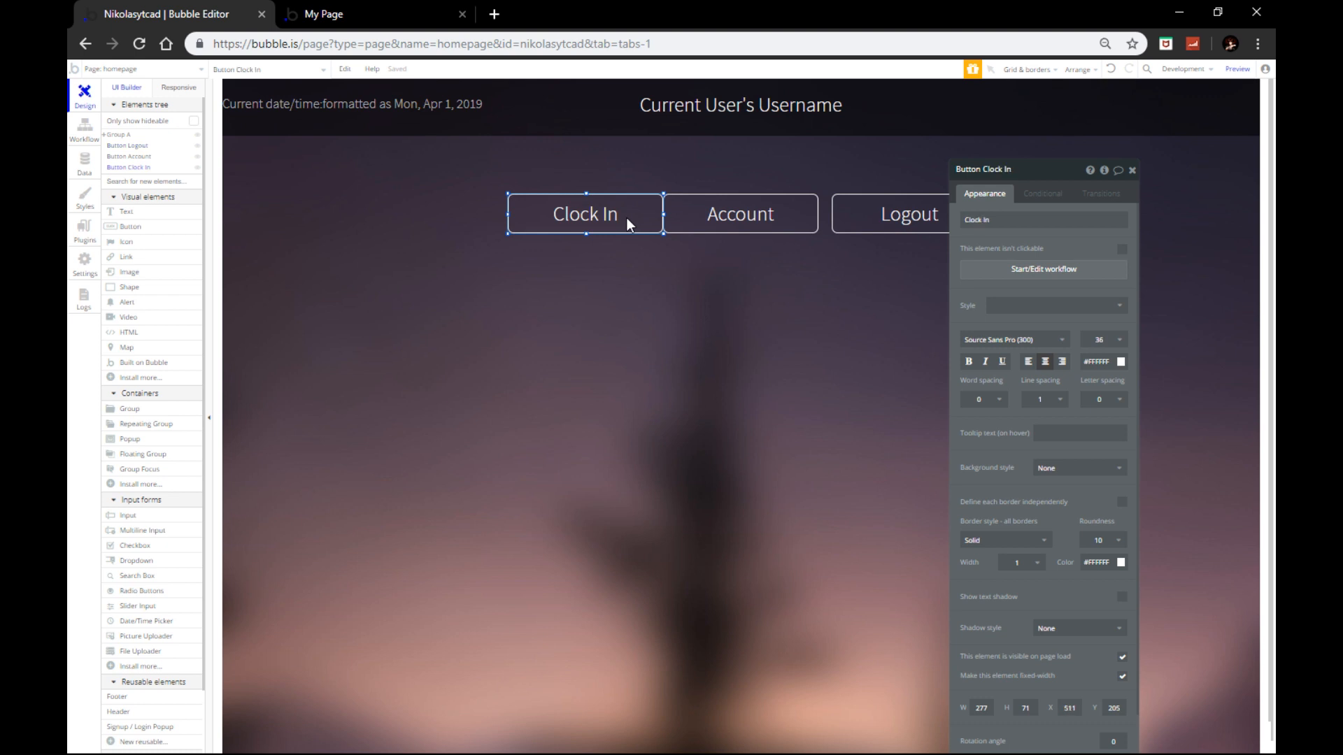
key("Left")
key("Left")
key("Left")
key("Left")
key("Left")
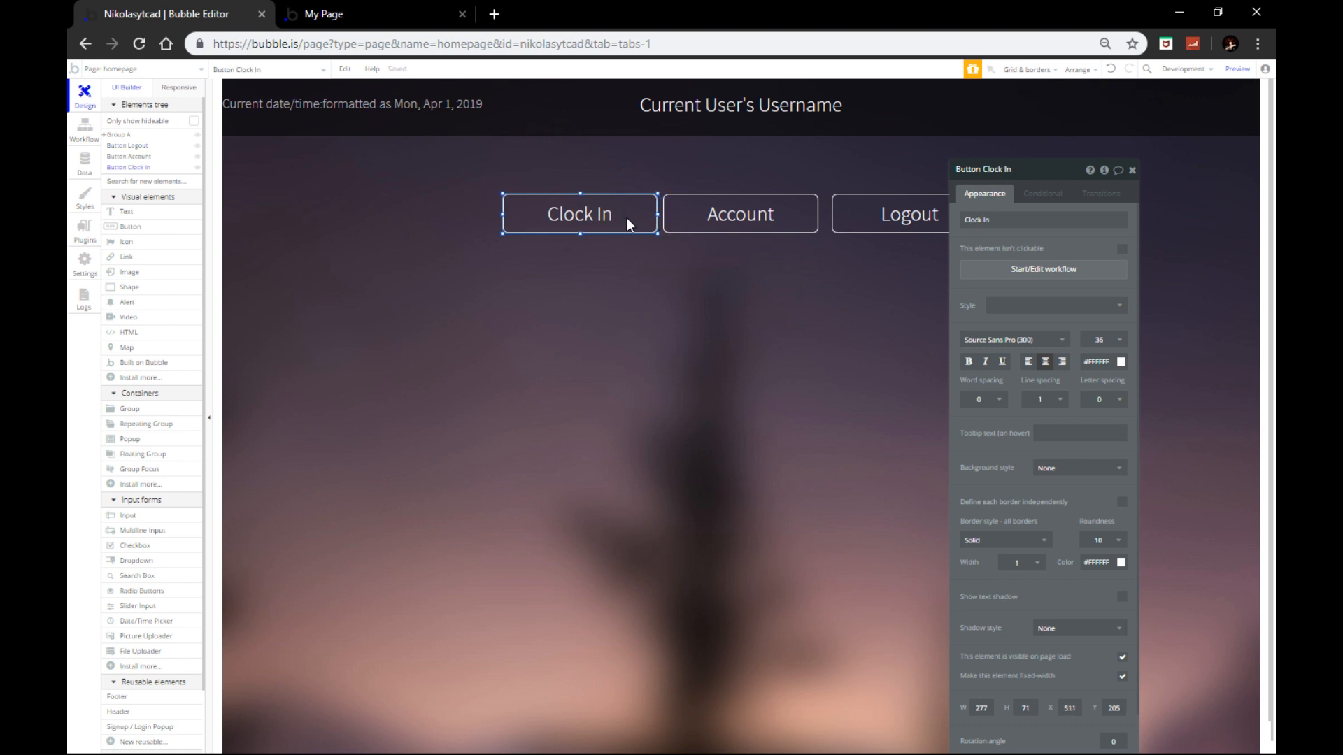
left_click(744, 280)
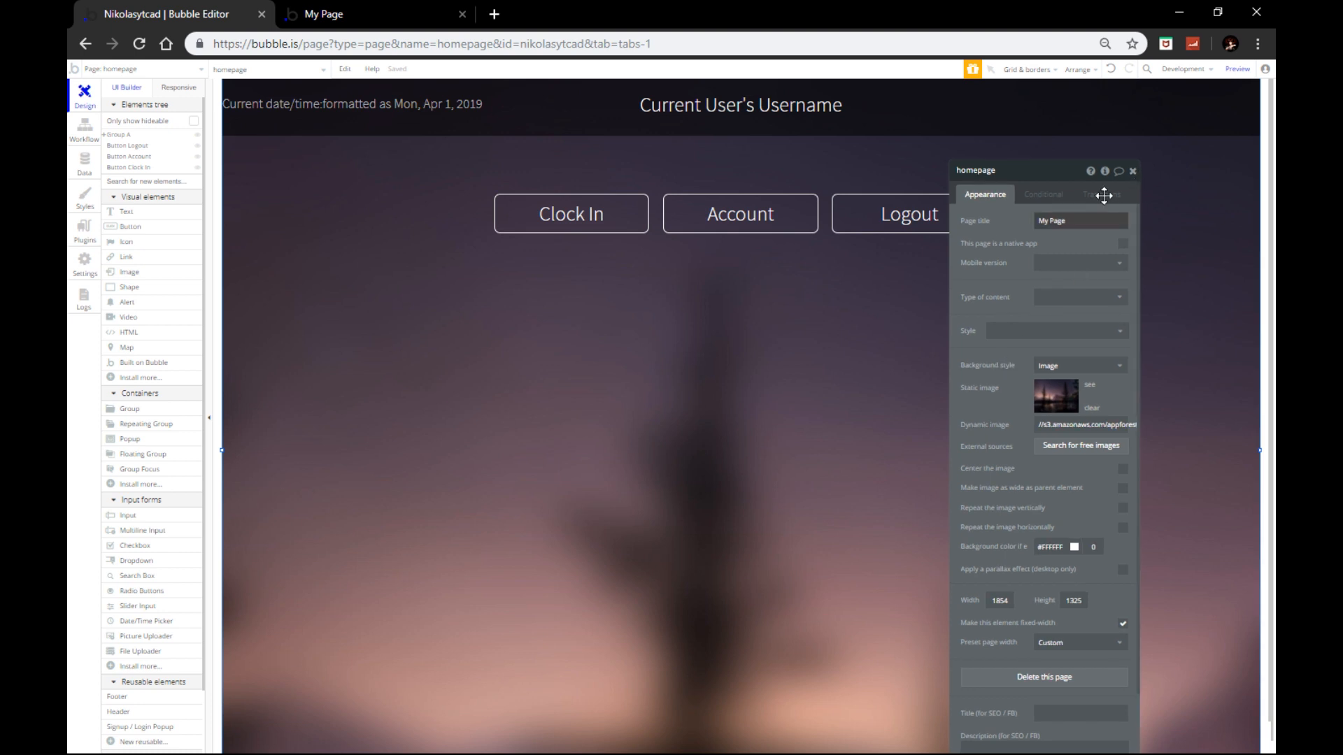
left_click(1133, 171)
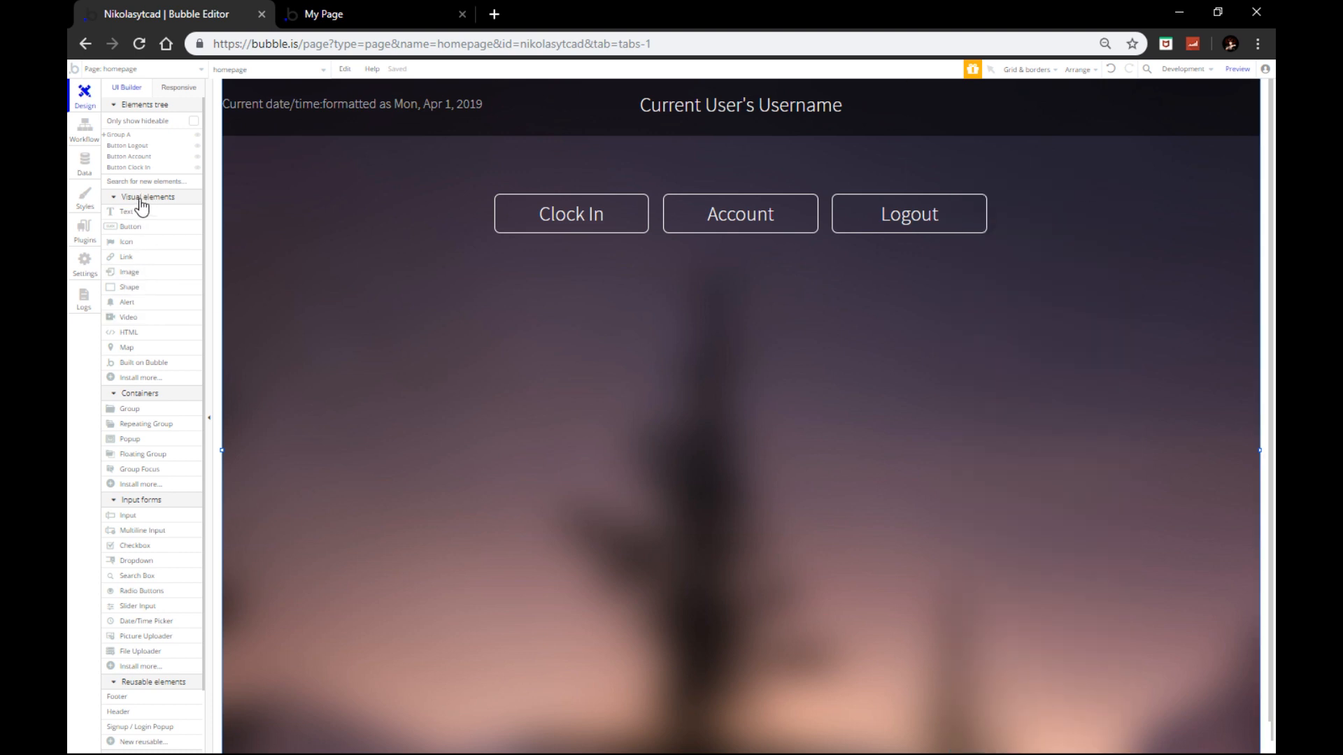
Step: Draw a repeating group under the buttons, narrow and centre it, then start a new data type
left_click(165, 426)
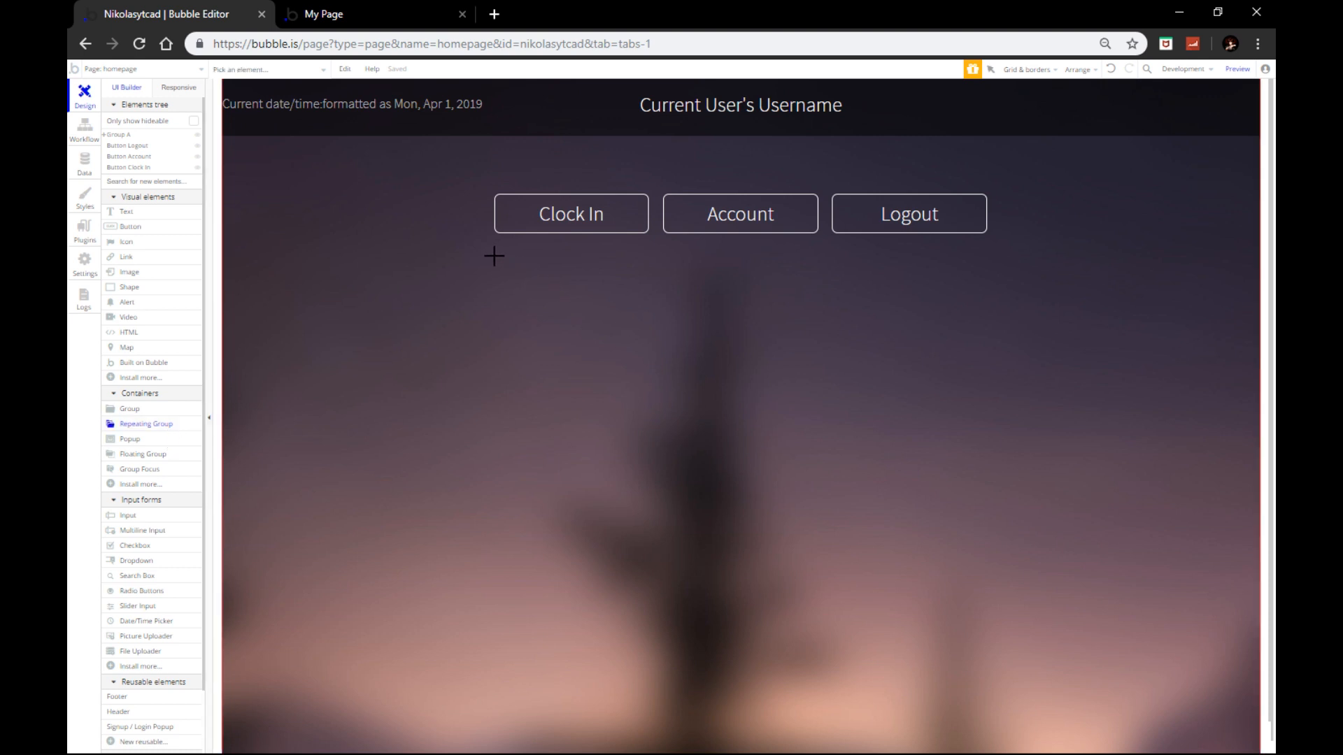
mouse_move(701, 429)
left_mouse_down()
mouse_move(962, 594)
mouse_move(992, 620)
mouse_move(986, 671)
left_mouse_up()
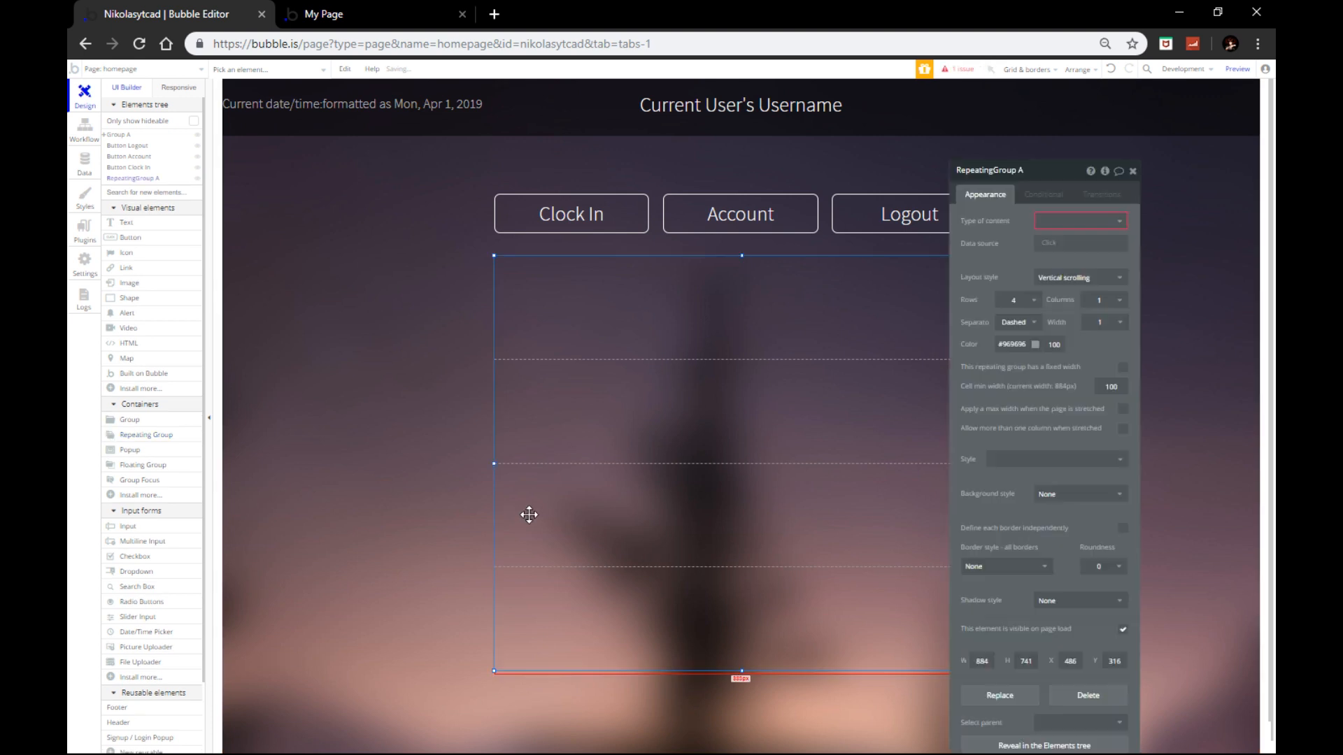
left_click_drag(496, 464, 537, 465)
right_click(872, 398)
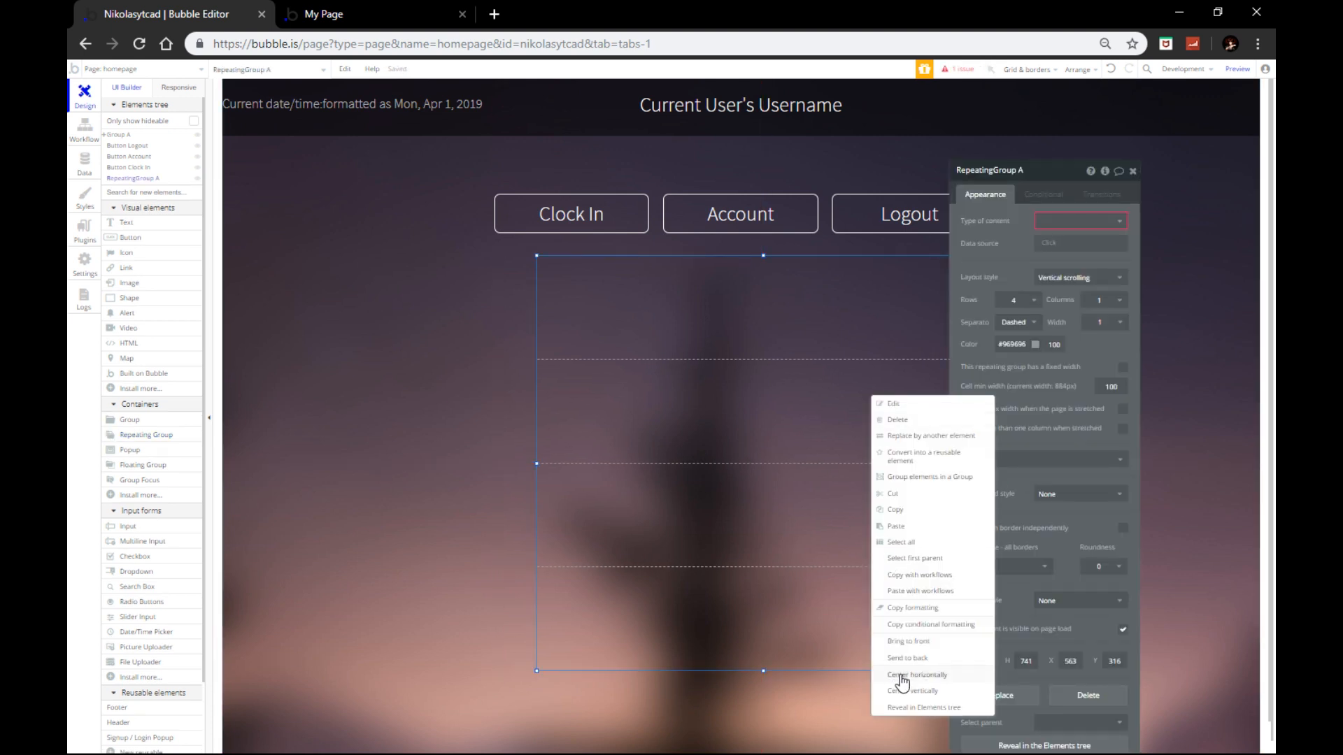
left_click(903, 675)
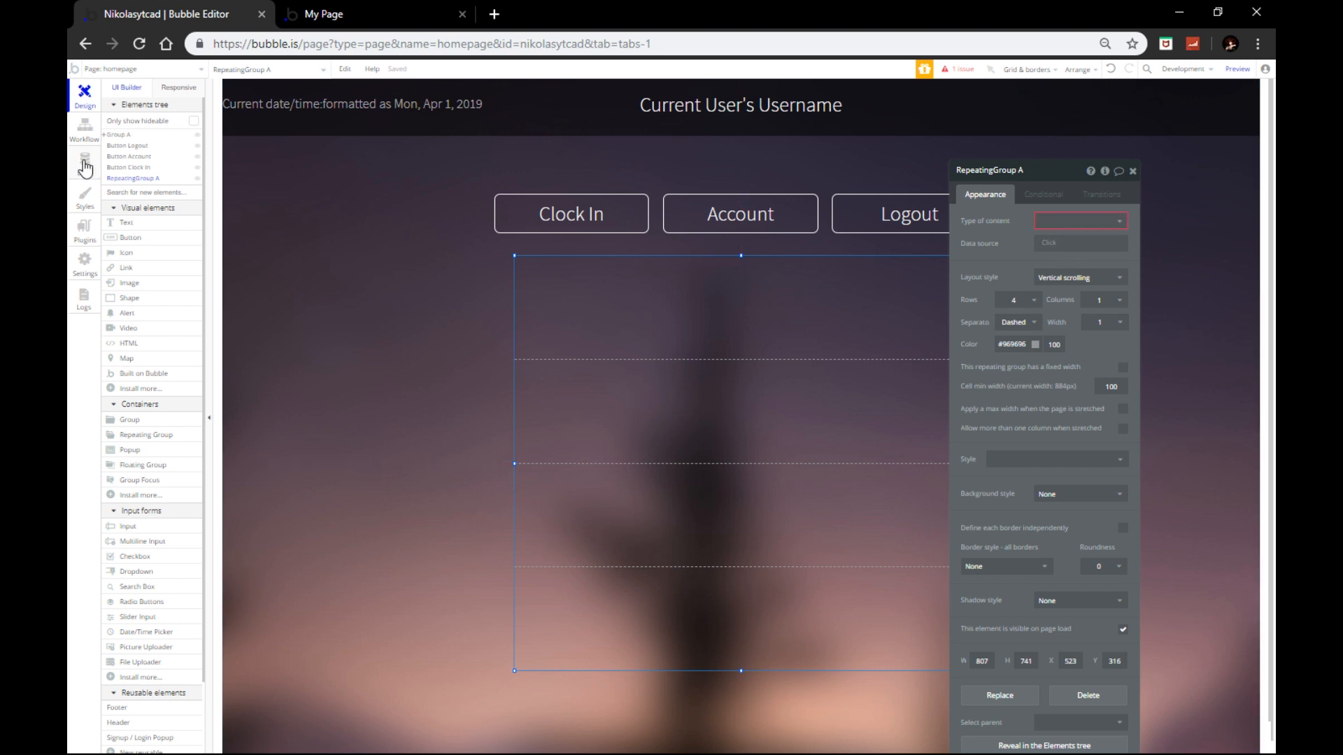
left_click(85, 165)
left_click(186, 228)
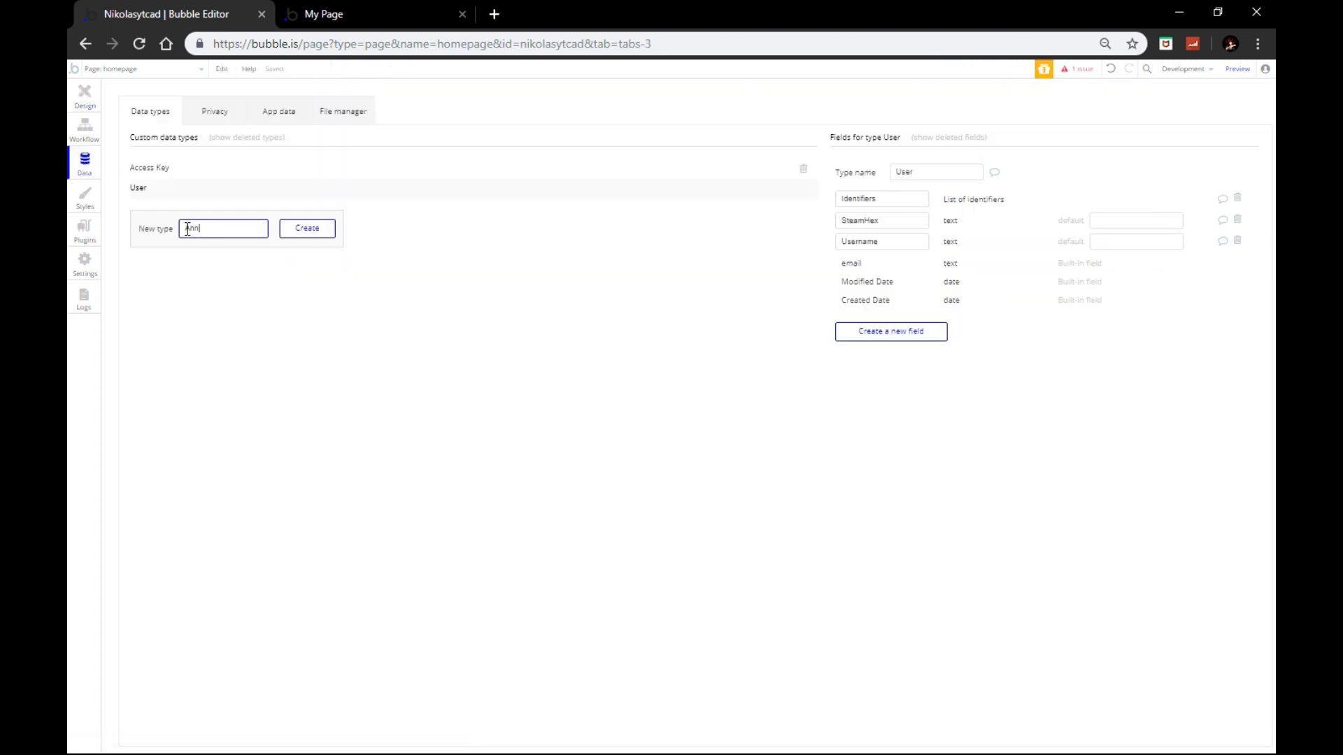
Step: Create the Announcement data type with a text field named Announcement-Msg
left_click(324, 230)
left_click(865, 268)
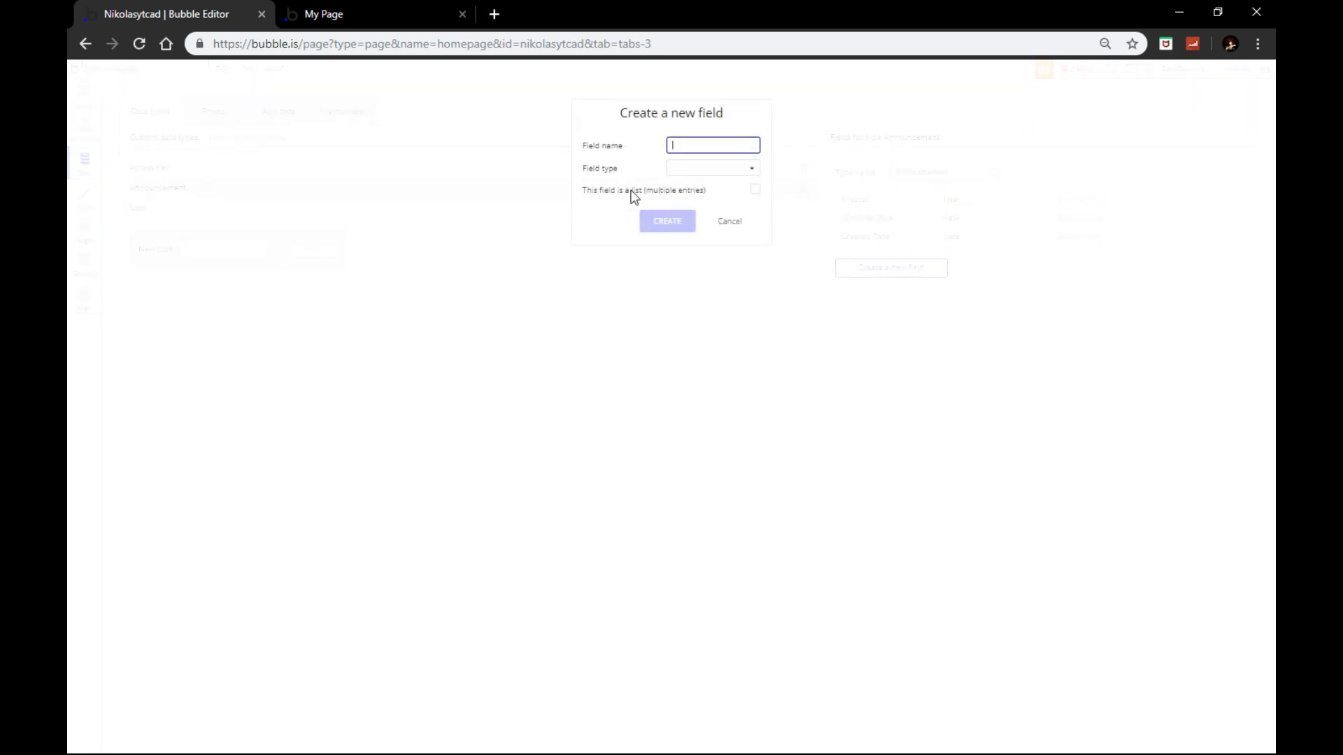
type("Announceme")
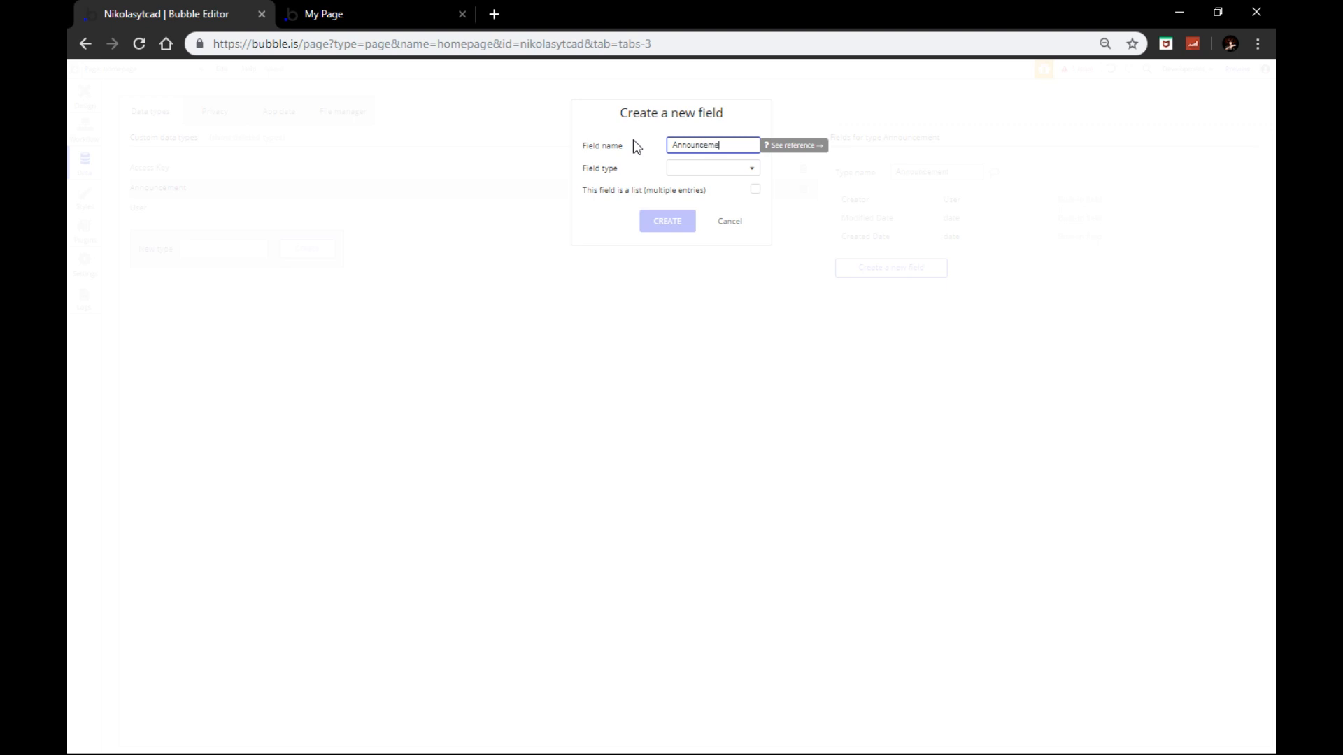
type("nt-Msg")
left_click(728, 183)
left_click(699, 187)
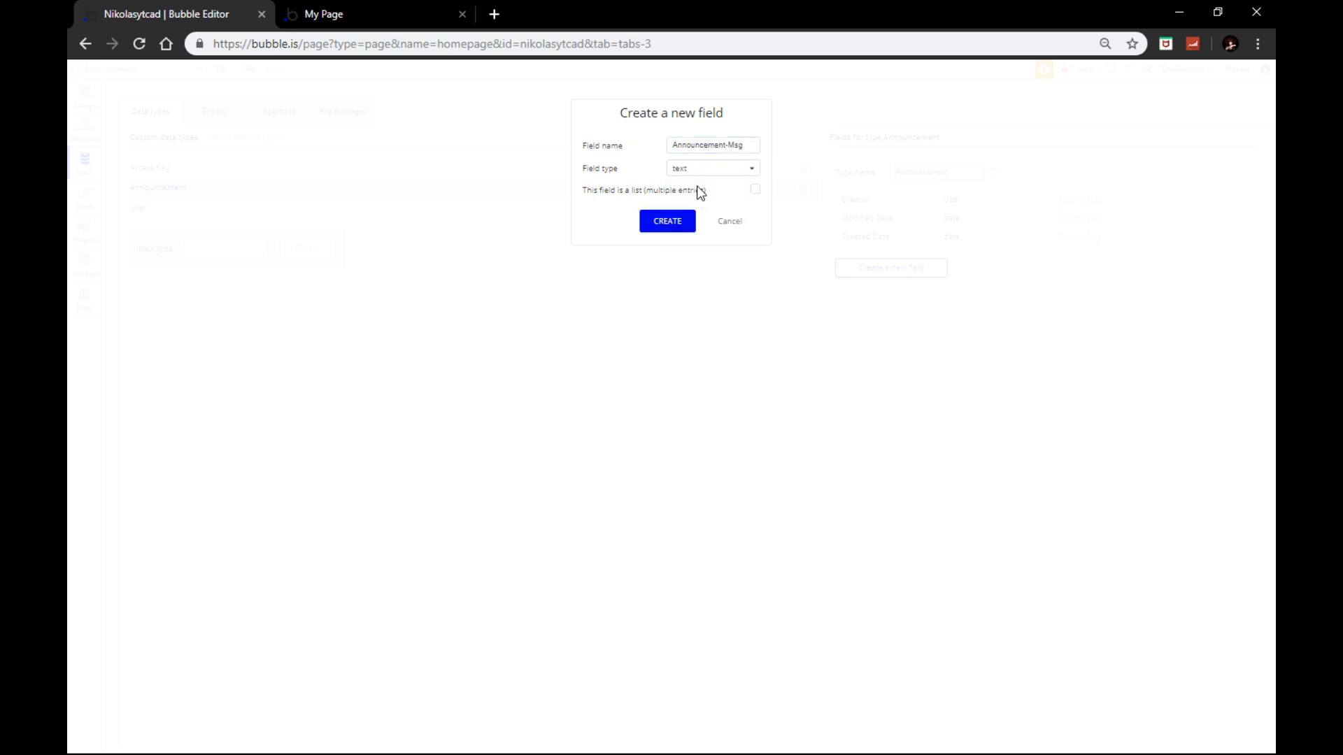
left_click(669, 223)
Step: Add an AnnounceBy text field, then go back to Design and open the repeating group's properties
left_click(882, 290)
type("An")
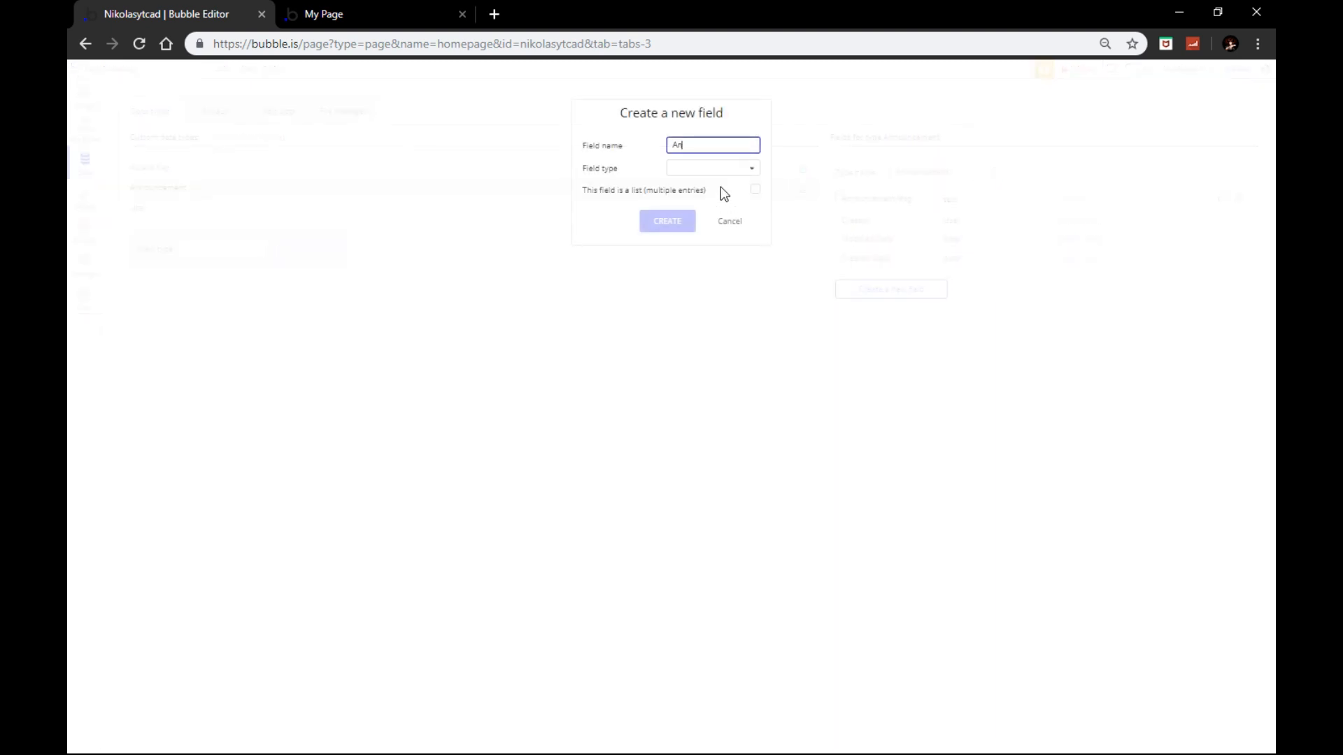
type("nounceBy")
left_click(710, 171)
left_click(699, 196)
left_click(675, 219)
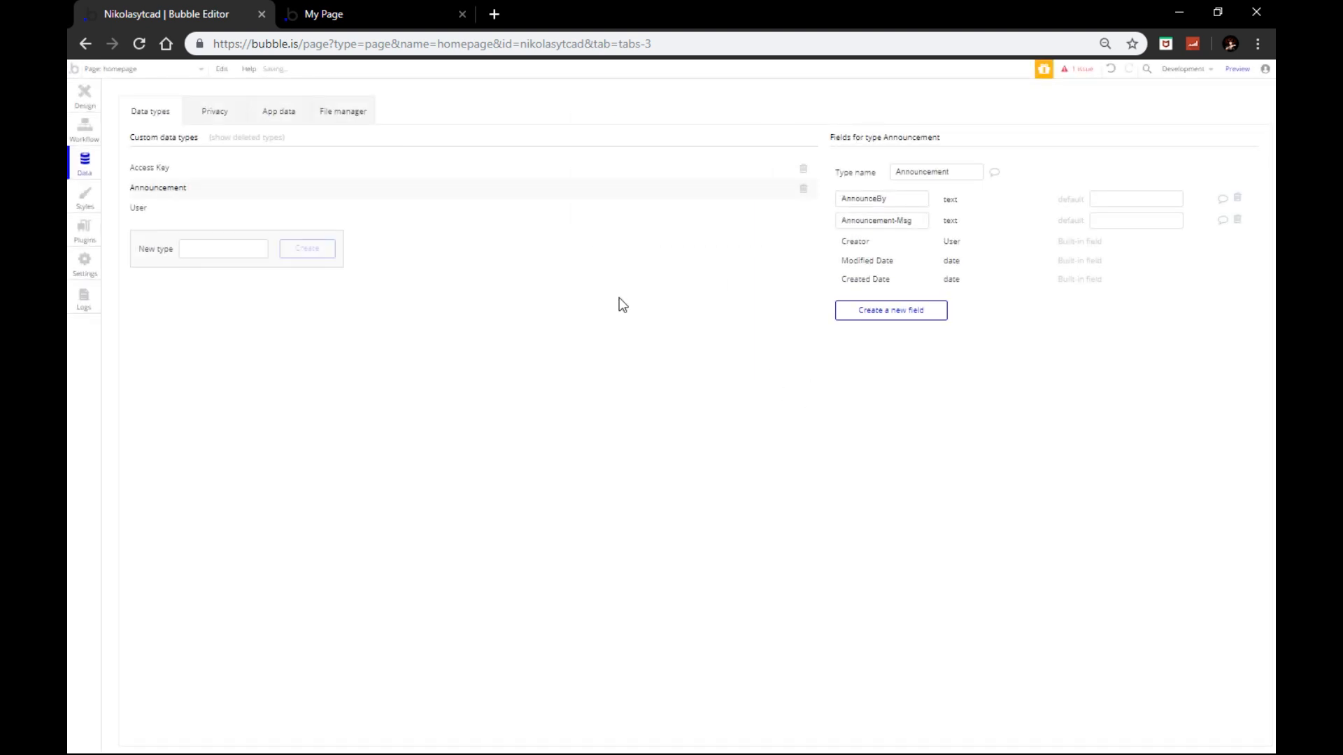
left_click(100, 142)
left_click(86, 102)
double_click(794, 335)
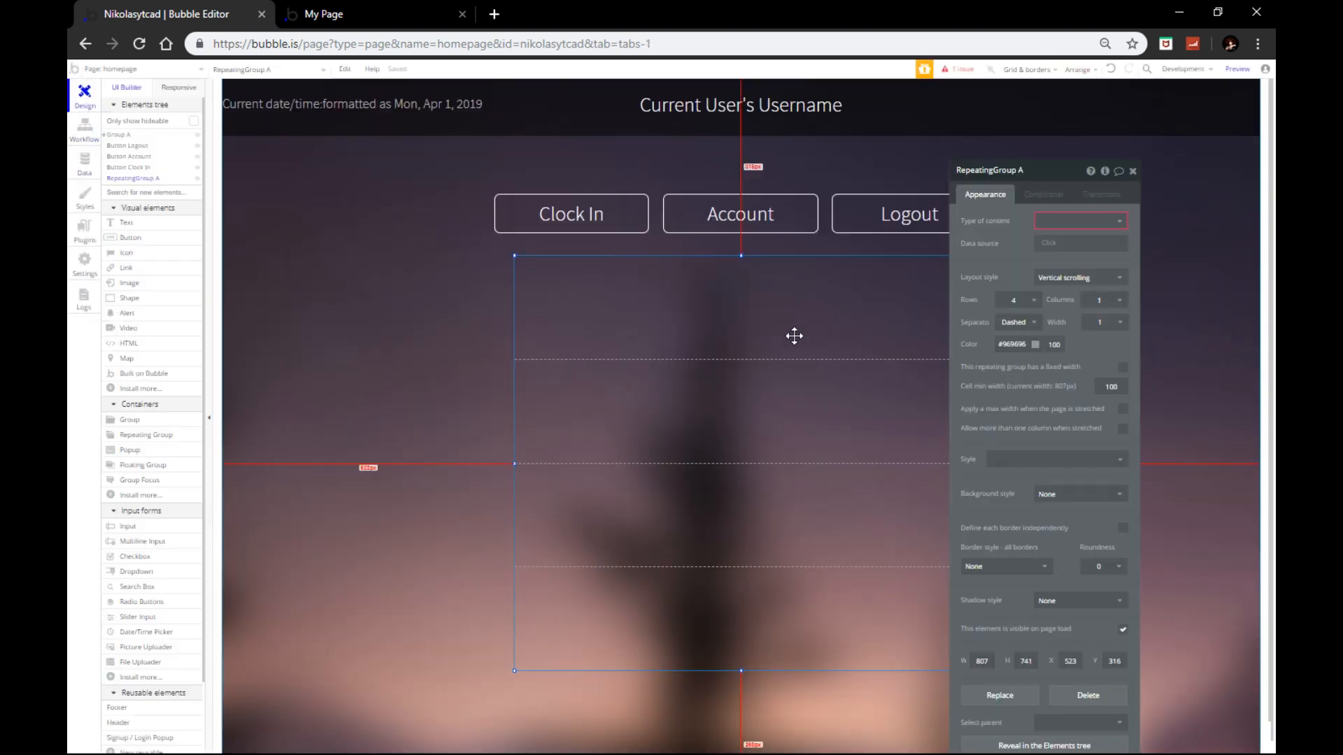
left_click_drag(795, 333, 797, 331)
Step: Set the repeating group's content type to Announcement, sourced from Do a search for Announcements
left_click(1050, 223)
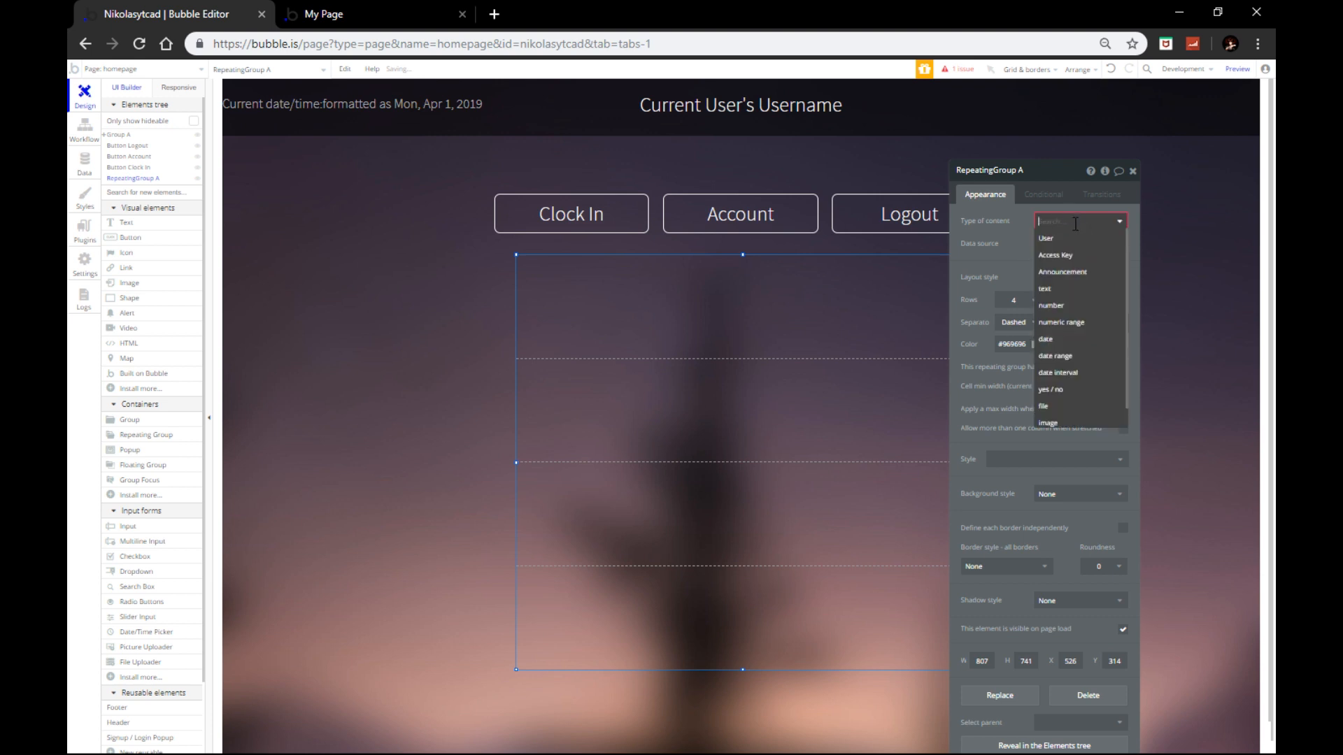
left_click(1062, 273)
left_click(1056, 243)
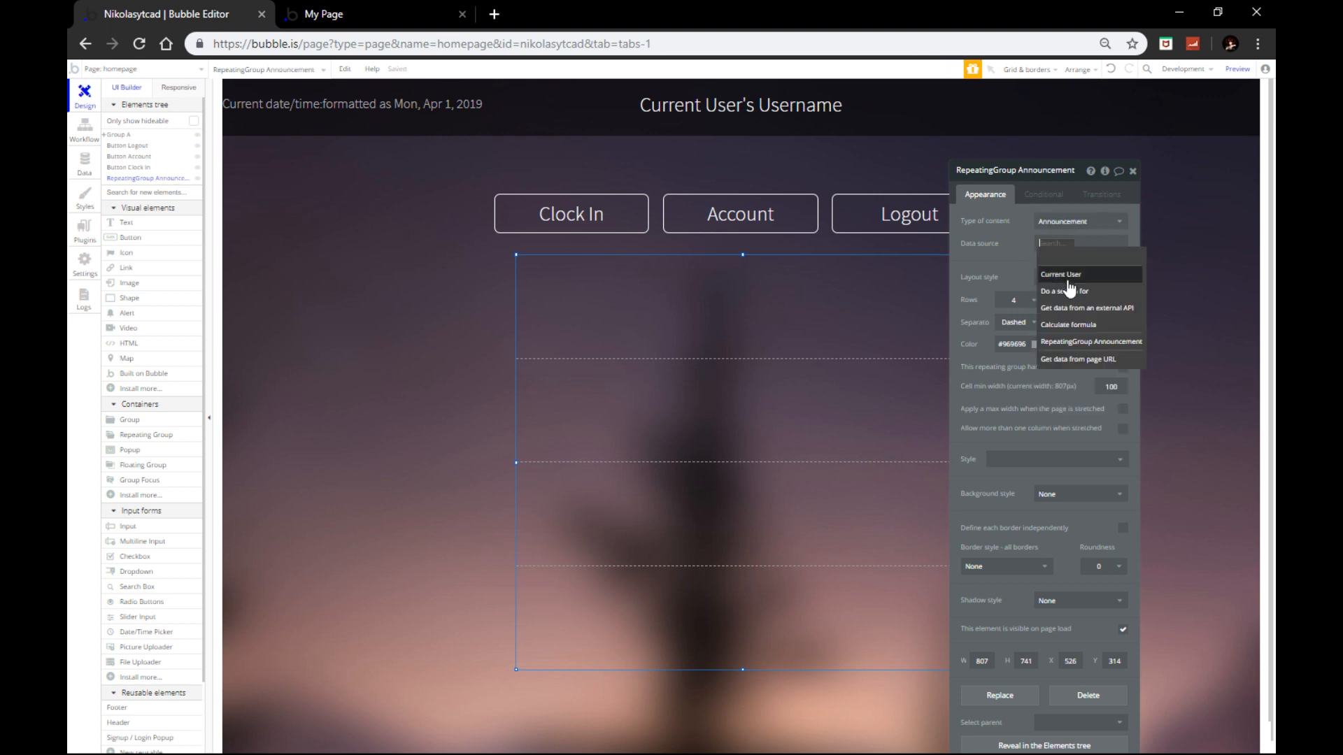
left_click(1067, 293)
left_click(875, 199)
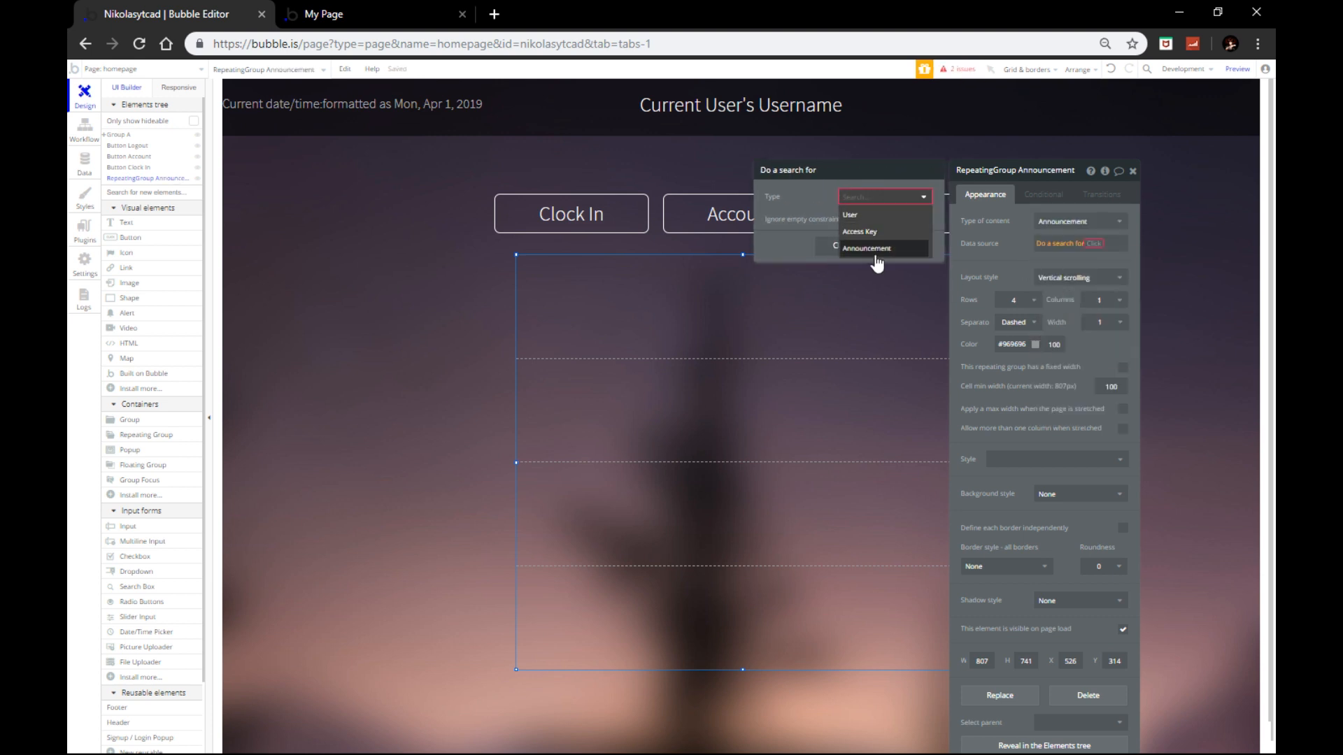
left_click(873, 251)
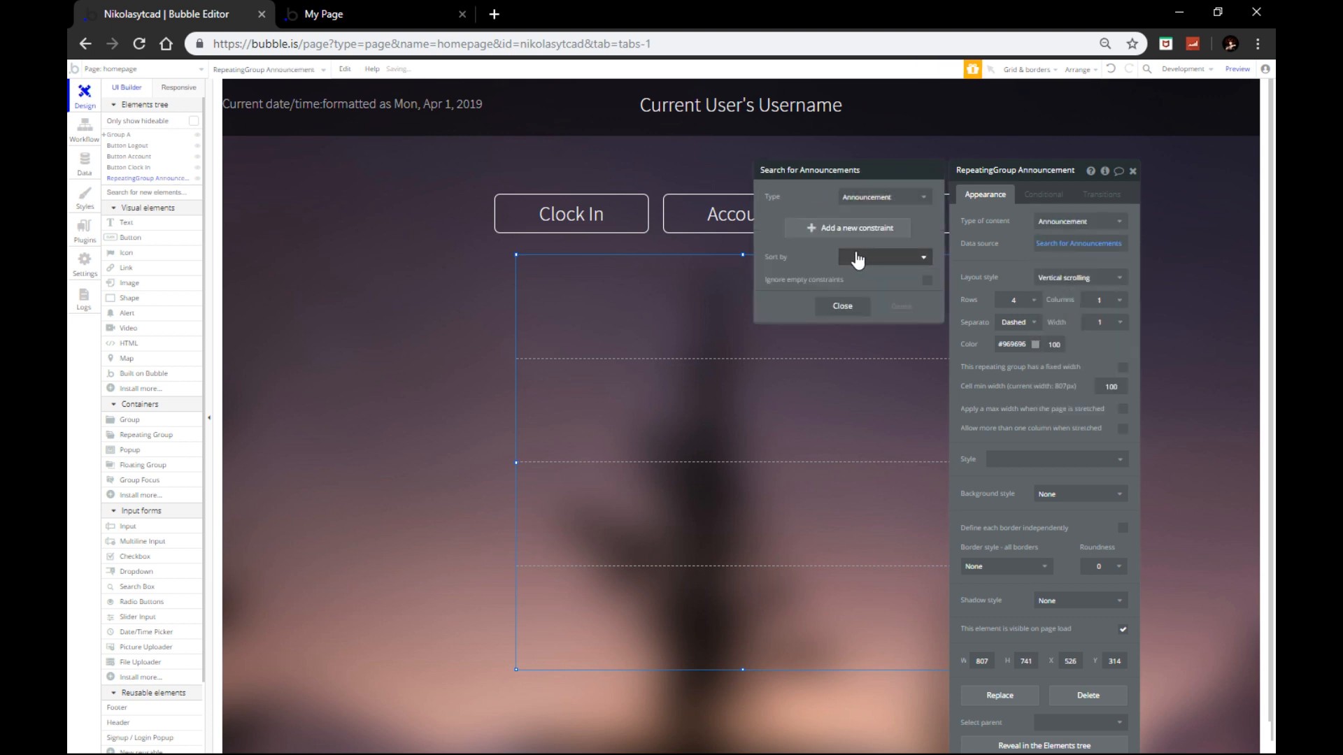
left_click(1133, 171)
left_click(1133, 171)
Step: Re-centre the repeating group horizontally on the page and reopen its properties
left_click(854, 347)
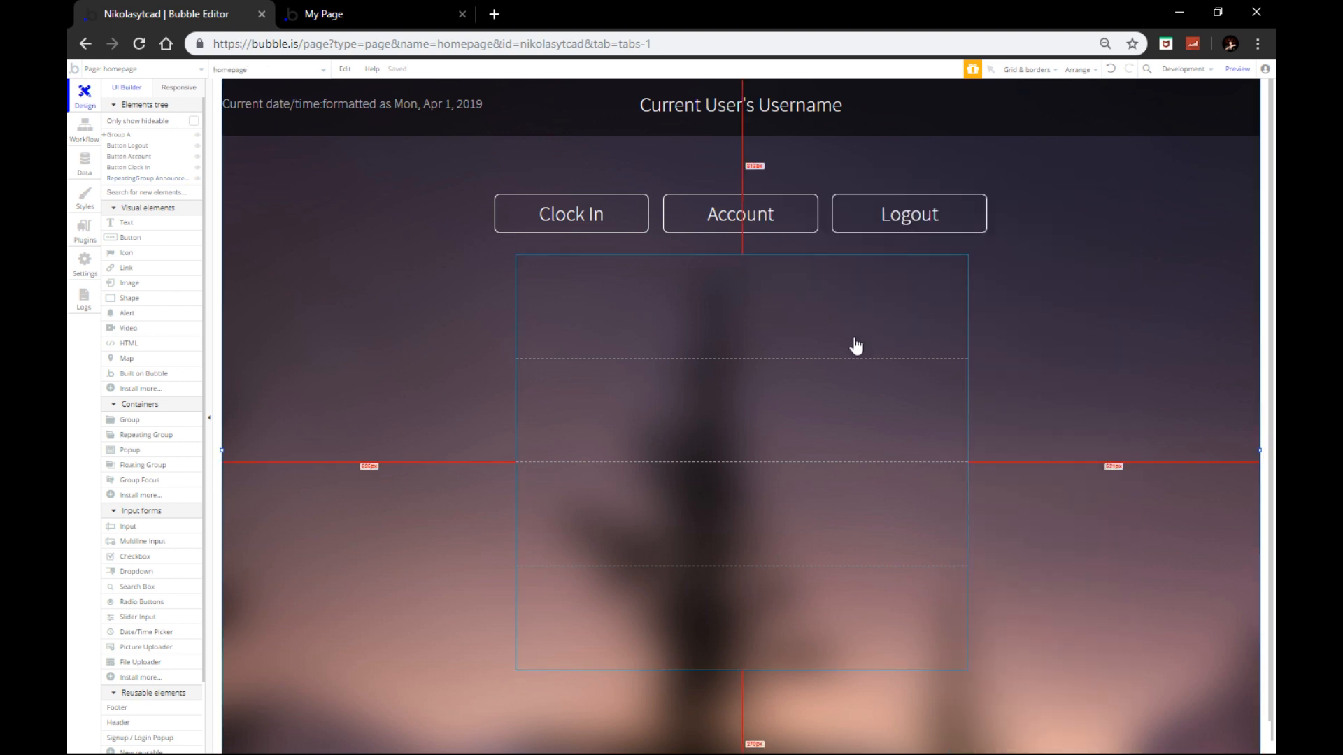
right_click(814, 343)
left_click(871, 626)
double_click(803, 495)
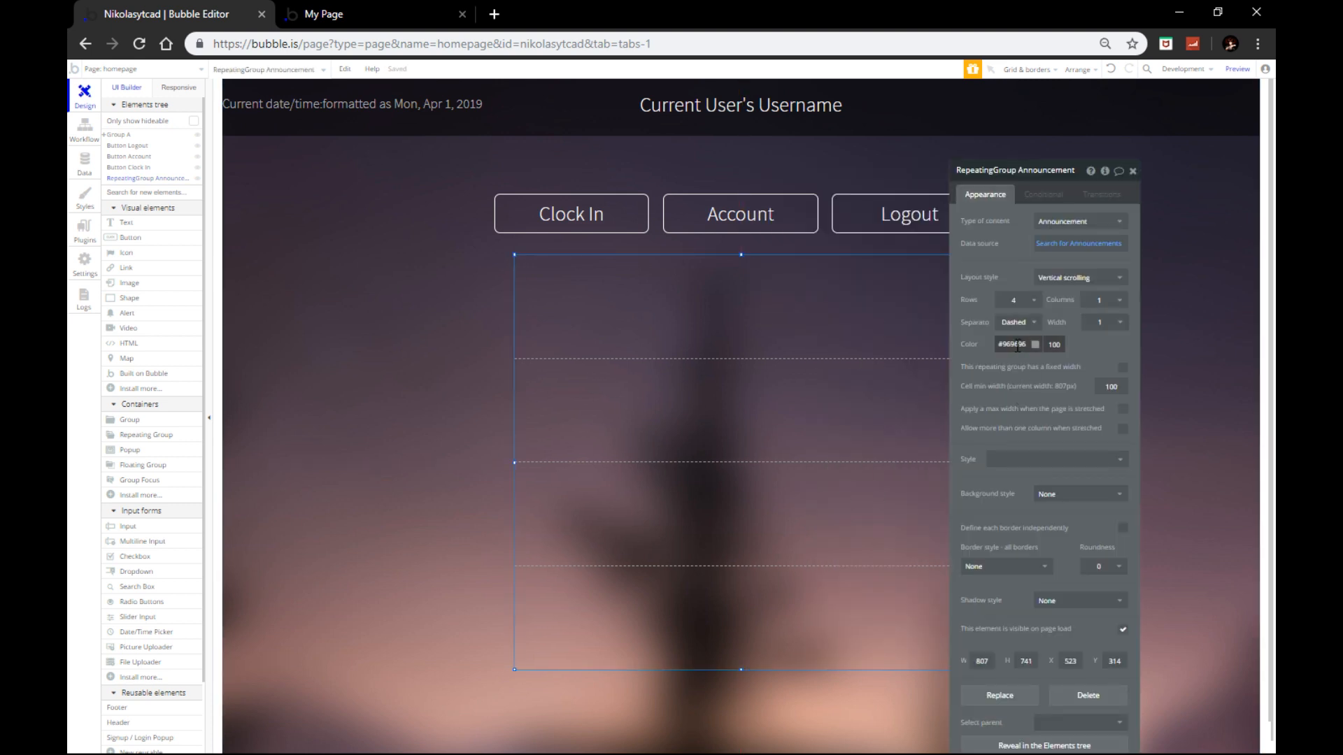
Step: Give the announcements list solid row separators and a solid border
left_click(1014, 323)
left_click(1013, 356)
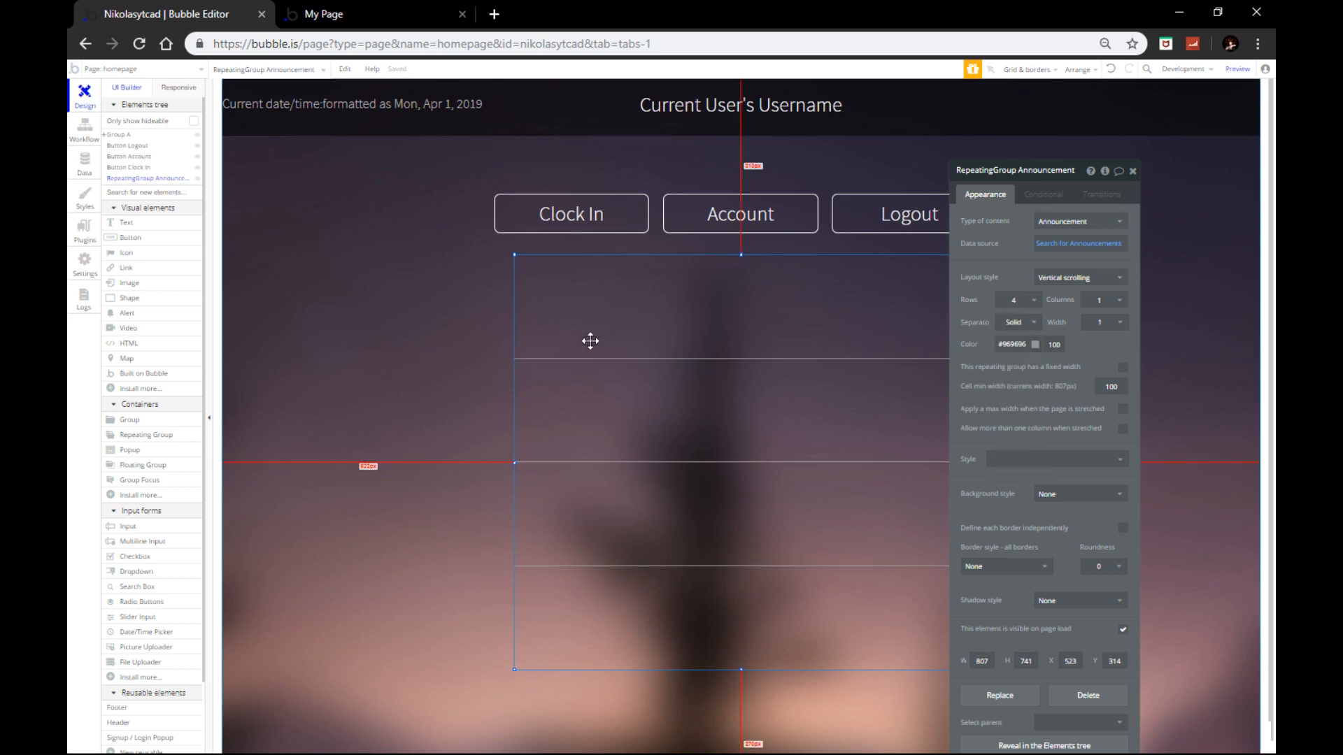
left_click(1008, 567)
left_click(987, 601)
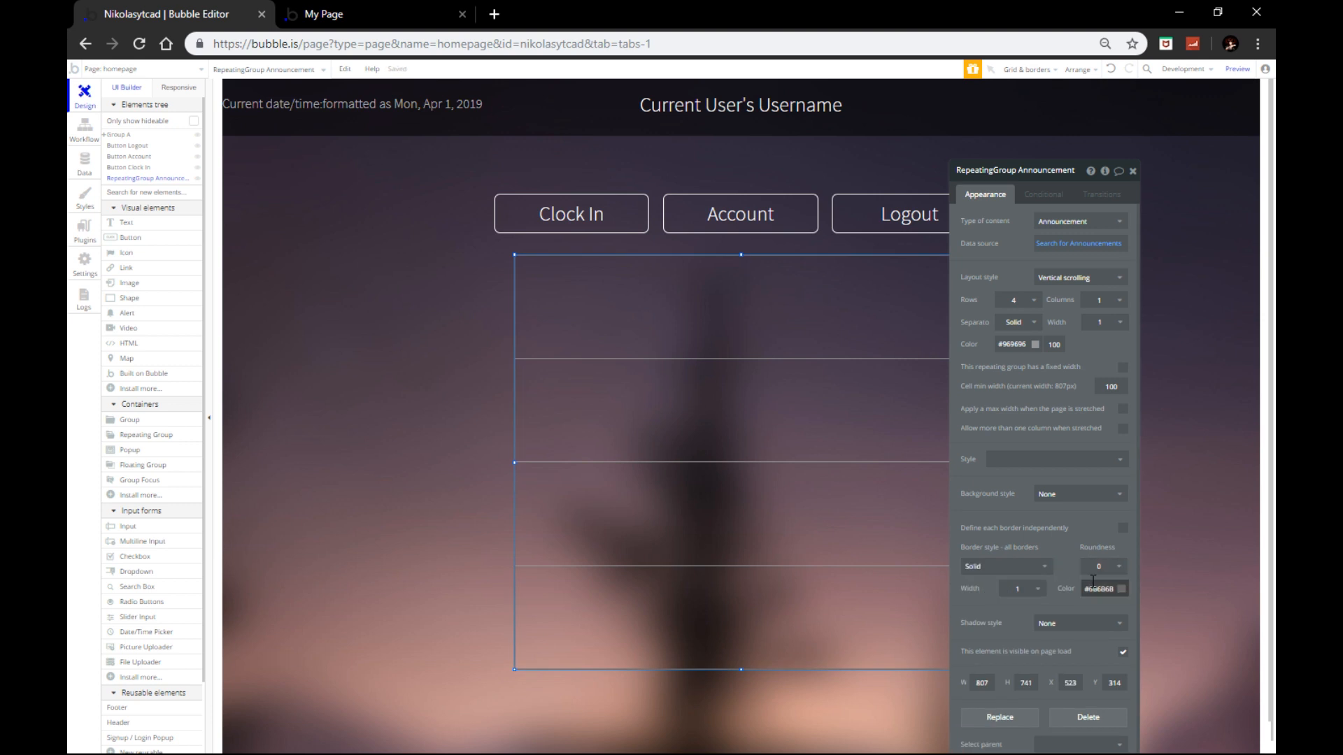
Step: Round the announcements repeating group's corners to 20
left_click(1104, 567)
left_click(1097, 653)
left_click(408, 534)
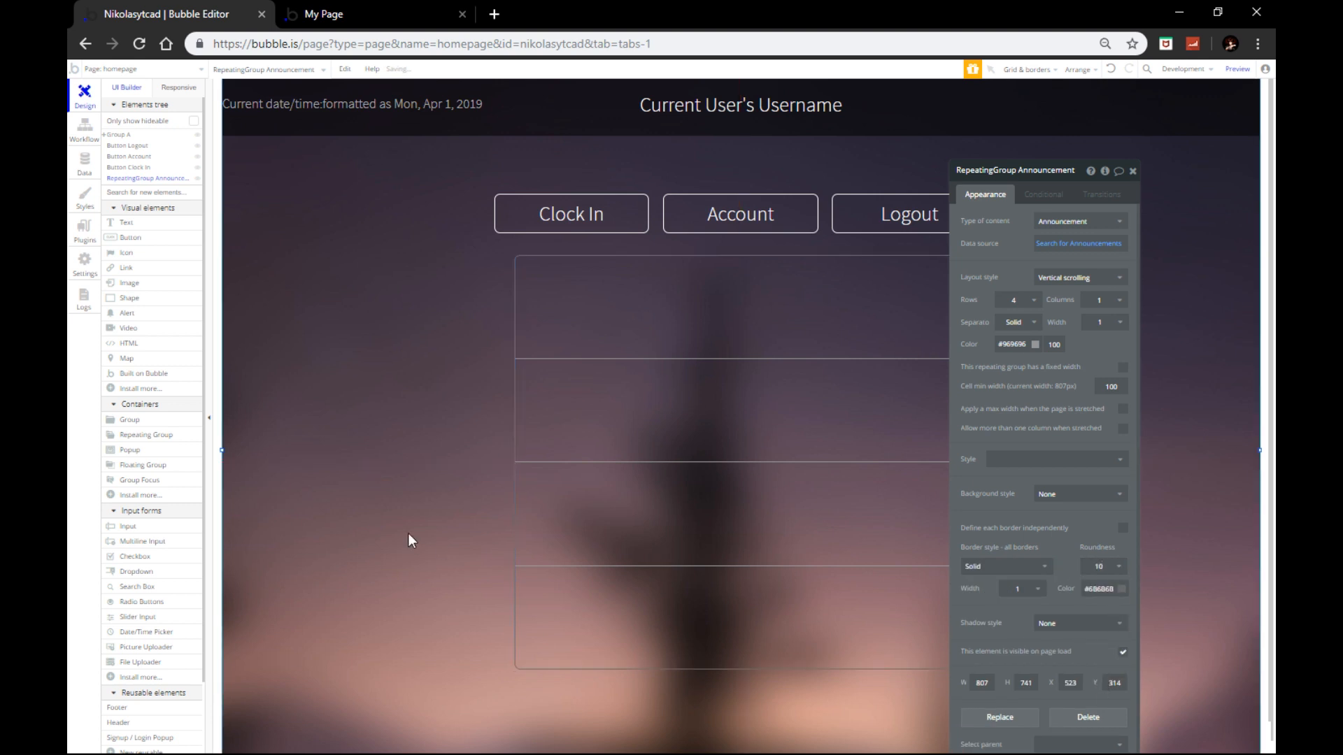
right_click(772, 421)
left_click(776, 424)
left_click(1104, 567)
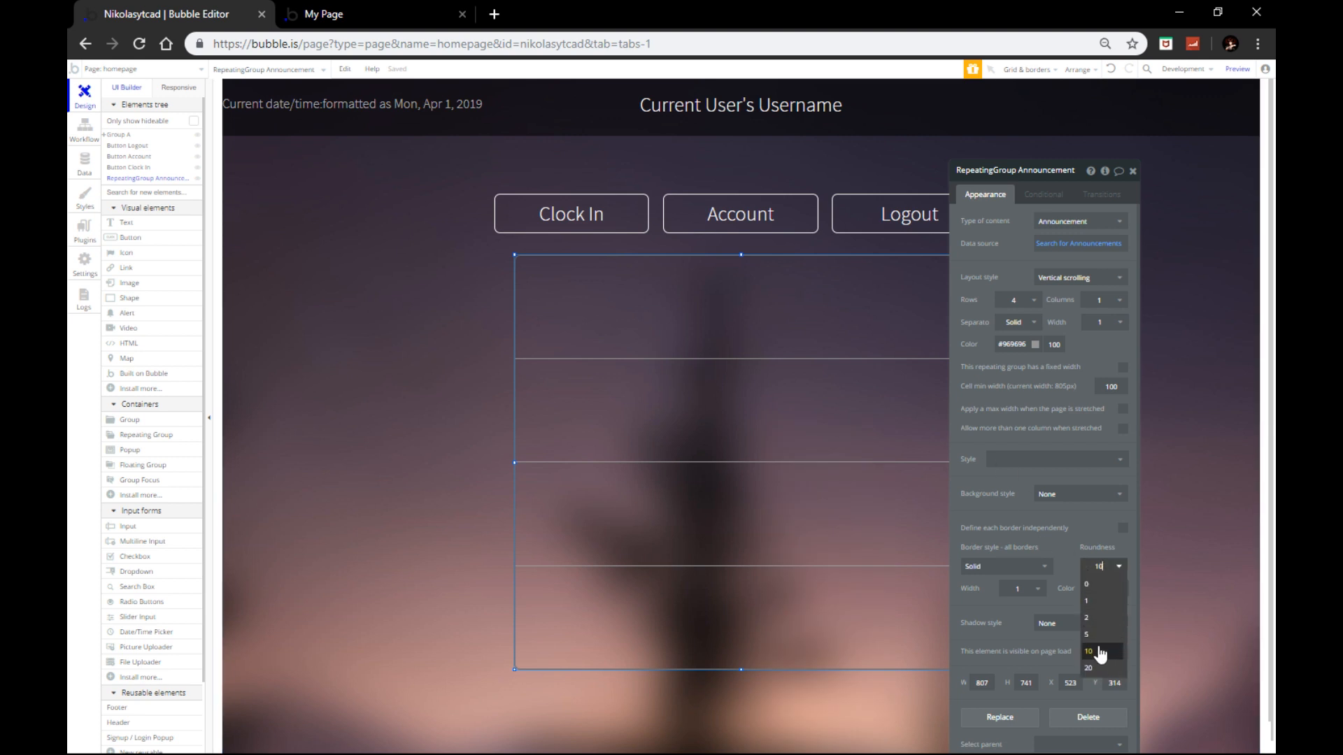
left_click(1095, 652)
Step: Move the page settings panel aside, reselect the repeating group, then the header username text
left_click(396, 460)
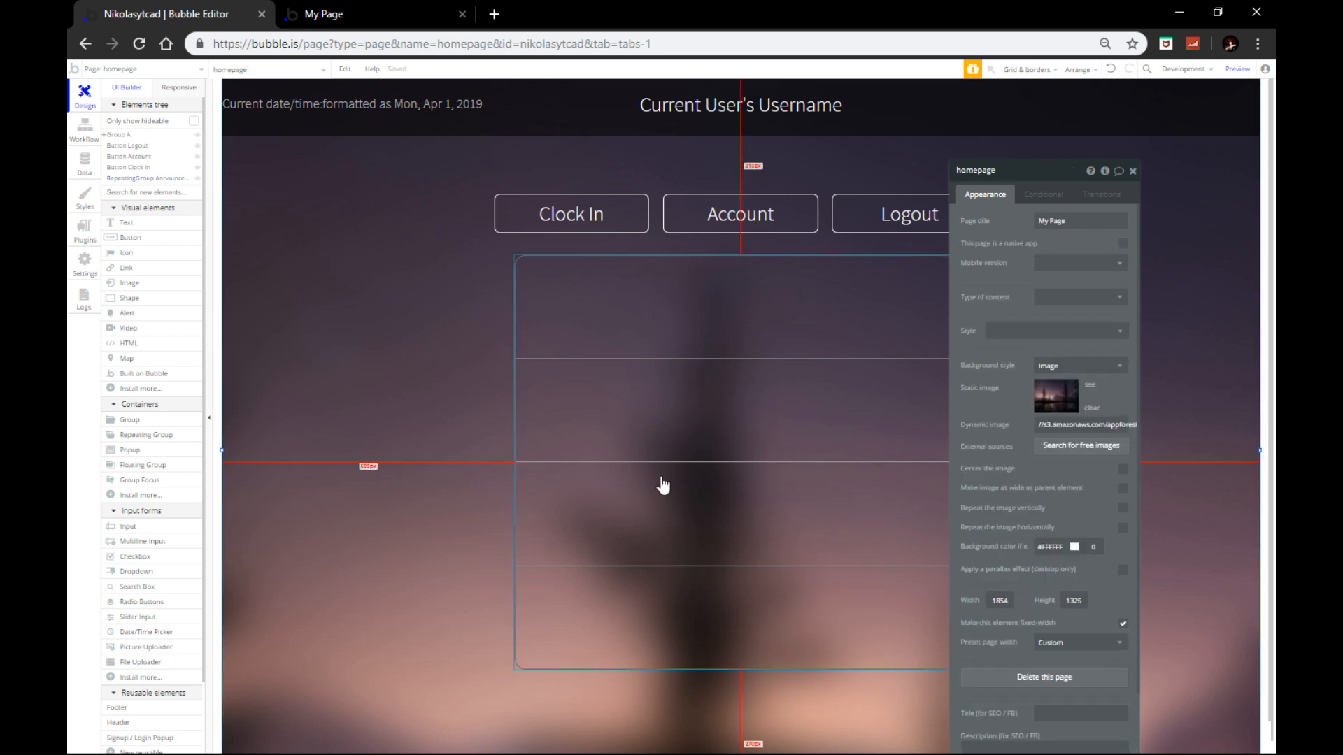
left_click_drag(1084, 180, 400, 146)
right_click(753, 399)
left_click(816, 660)
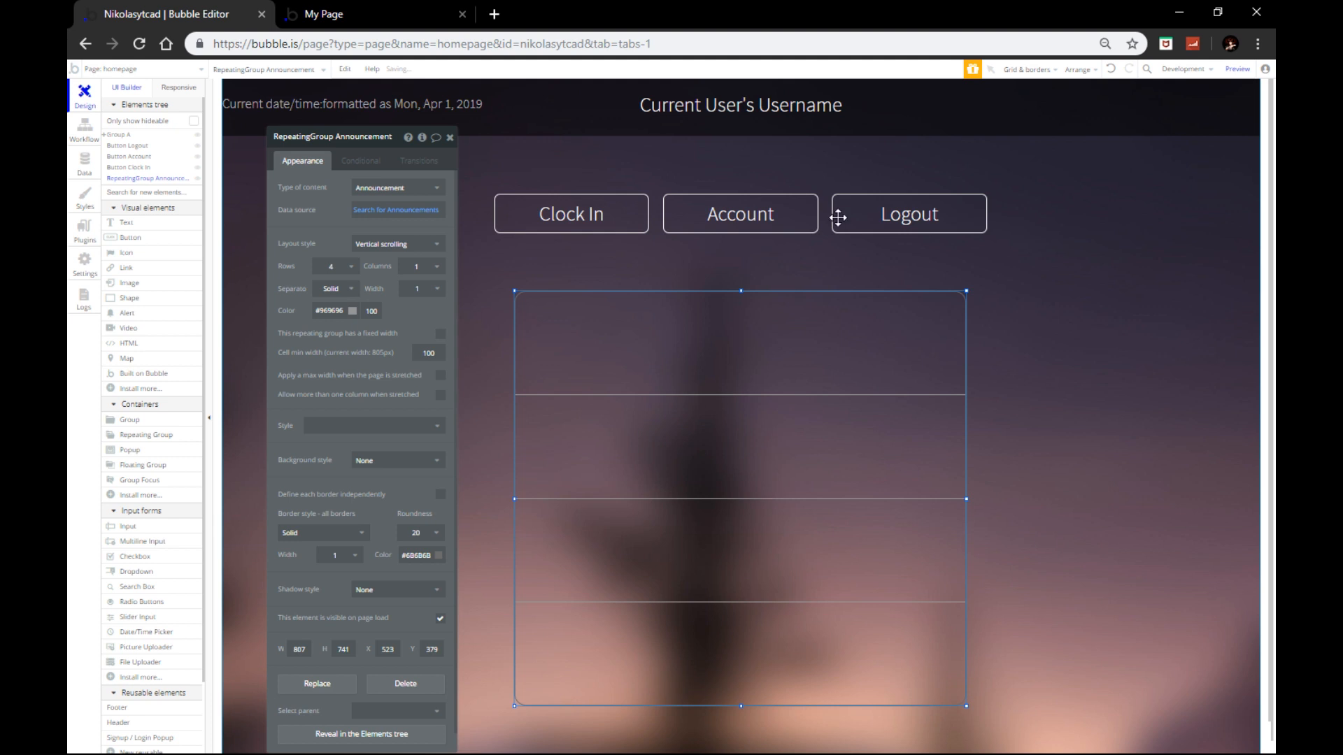
left_click(801, 99)
Step: Copy the username text below the buttons, centre it, and change it to 'Public Announcement'
left_click_drag(799, 91, 751, 268)
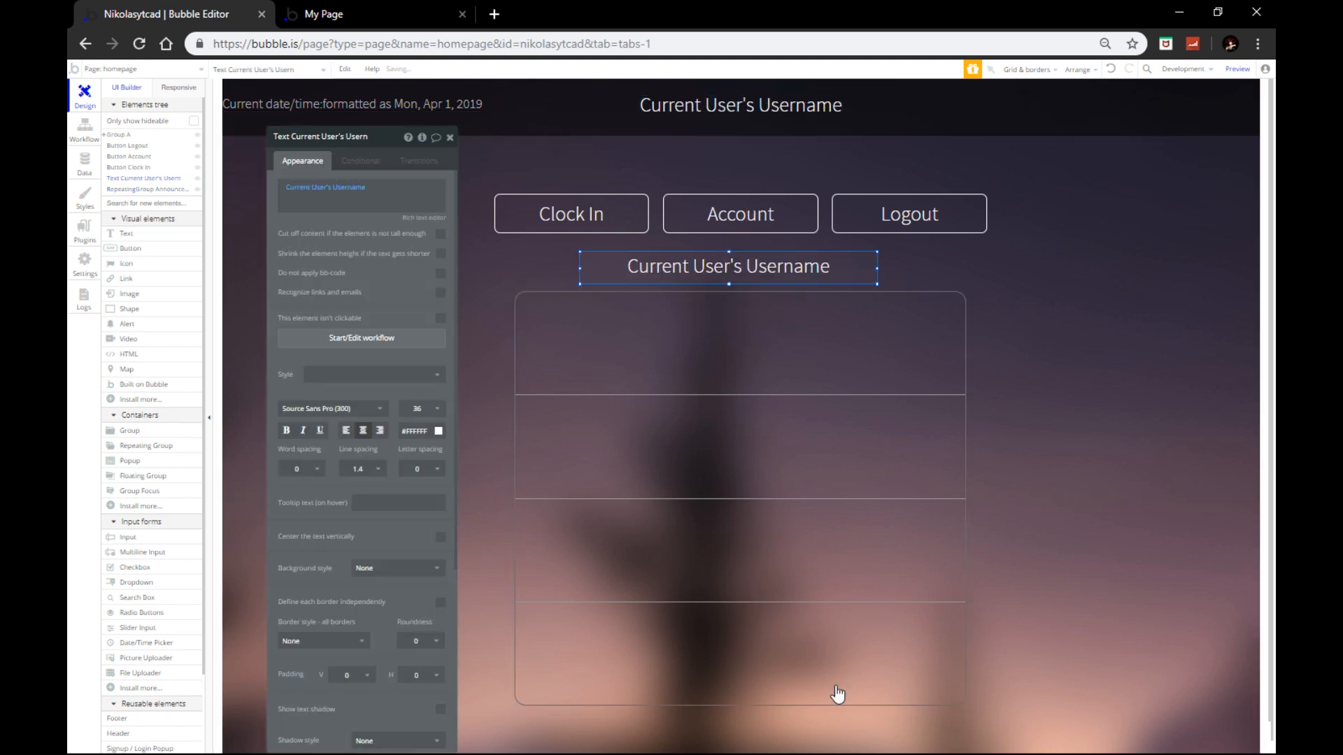
right_click(757, 271)
left_click(810, 560)
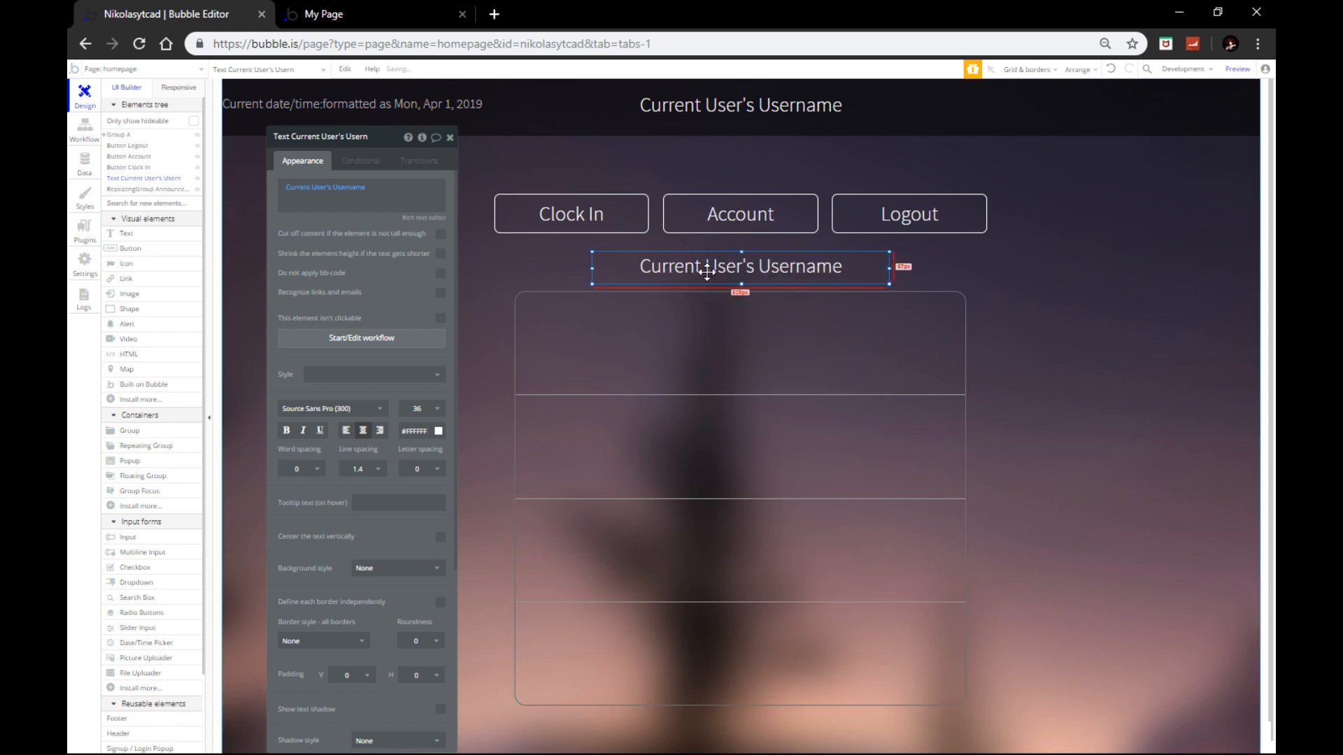
left_click(384, 184)
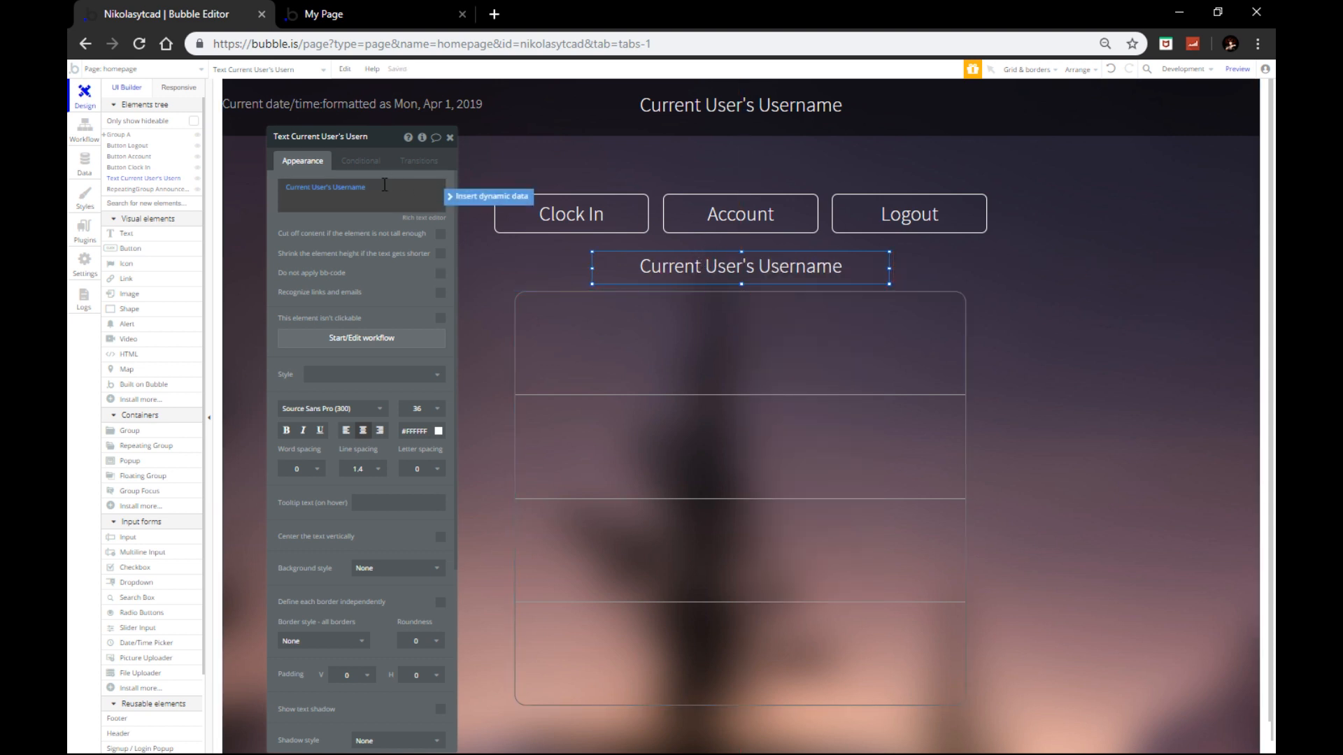
left_click(348, 186)
key("BackSpace")
key("BackSpace")
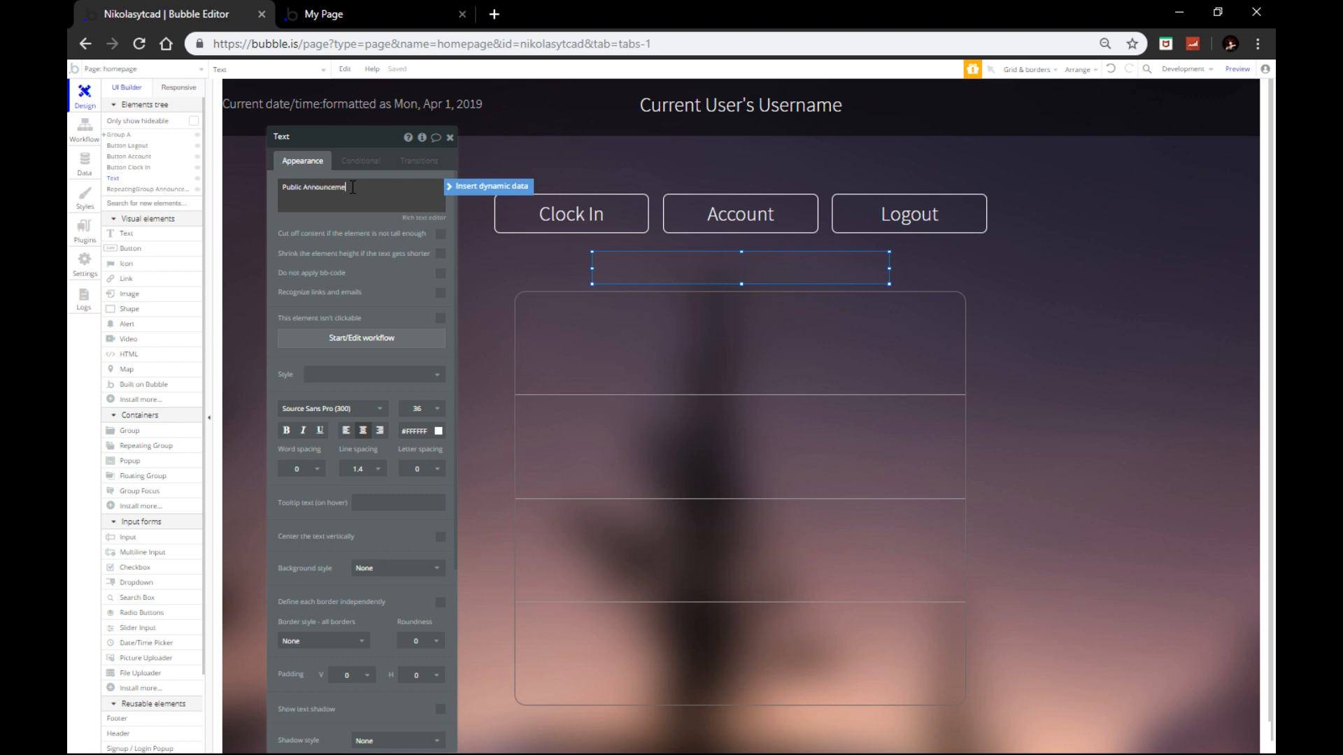
left_click(450, 137)
Step: Centre the announcements list horizontally on the page
right_click(672, 214)
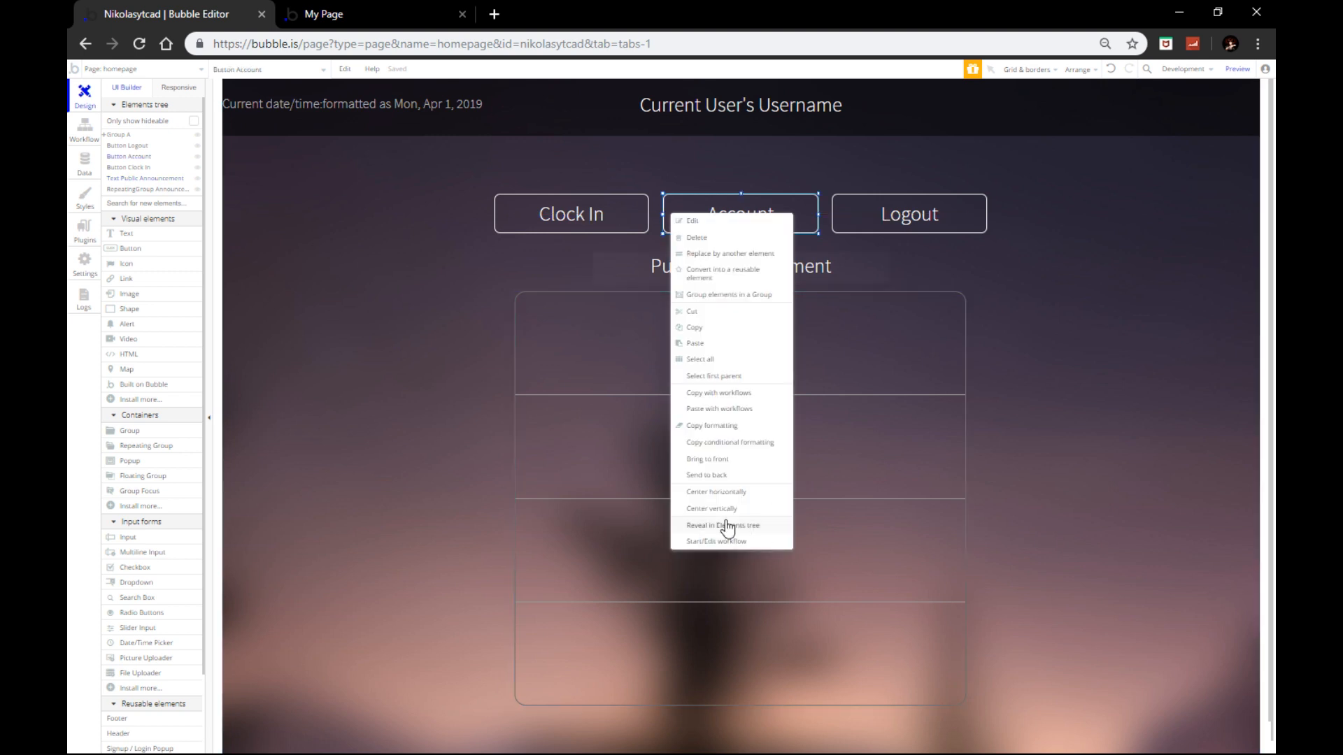
left_click(714, 492)
left_click(695, 371)
right_click(689, 366)
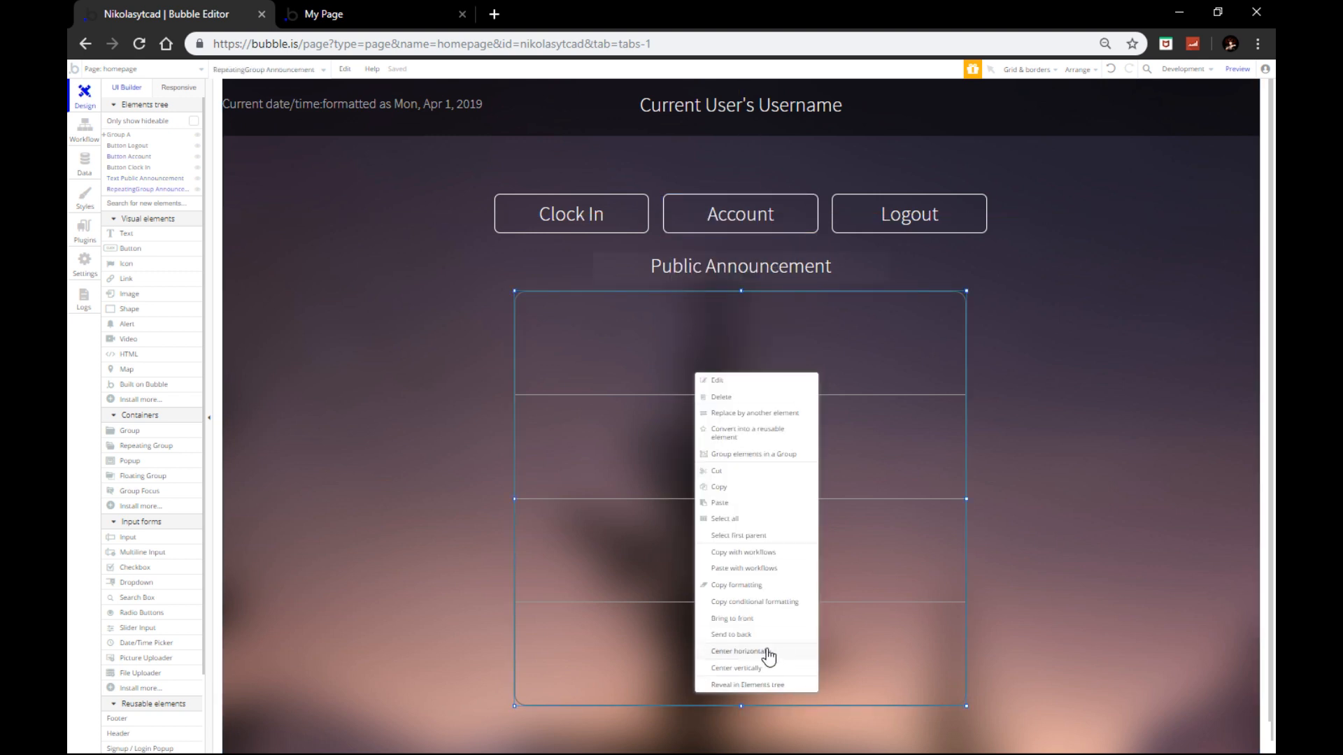
left_click(762, 649)
Step: Undo an accidental paste that duplicated the announcements list
left_click(695, 280)
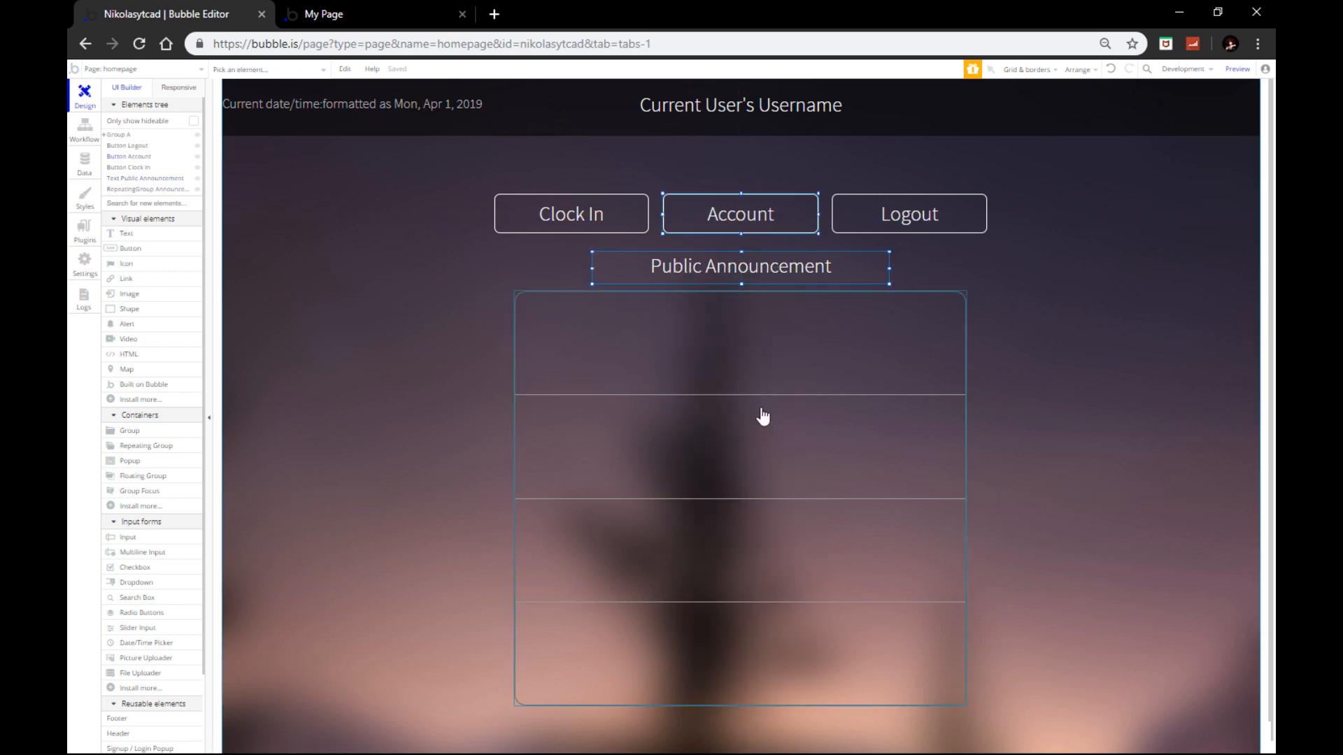
key("ctrl+v")
left_click(744, 107)
key("ctrl+z")
Step: Centre the announcements list, Public Announcement heading and username text horizontally together
left_click(722, 348)
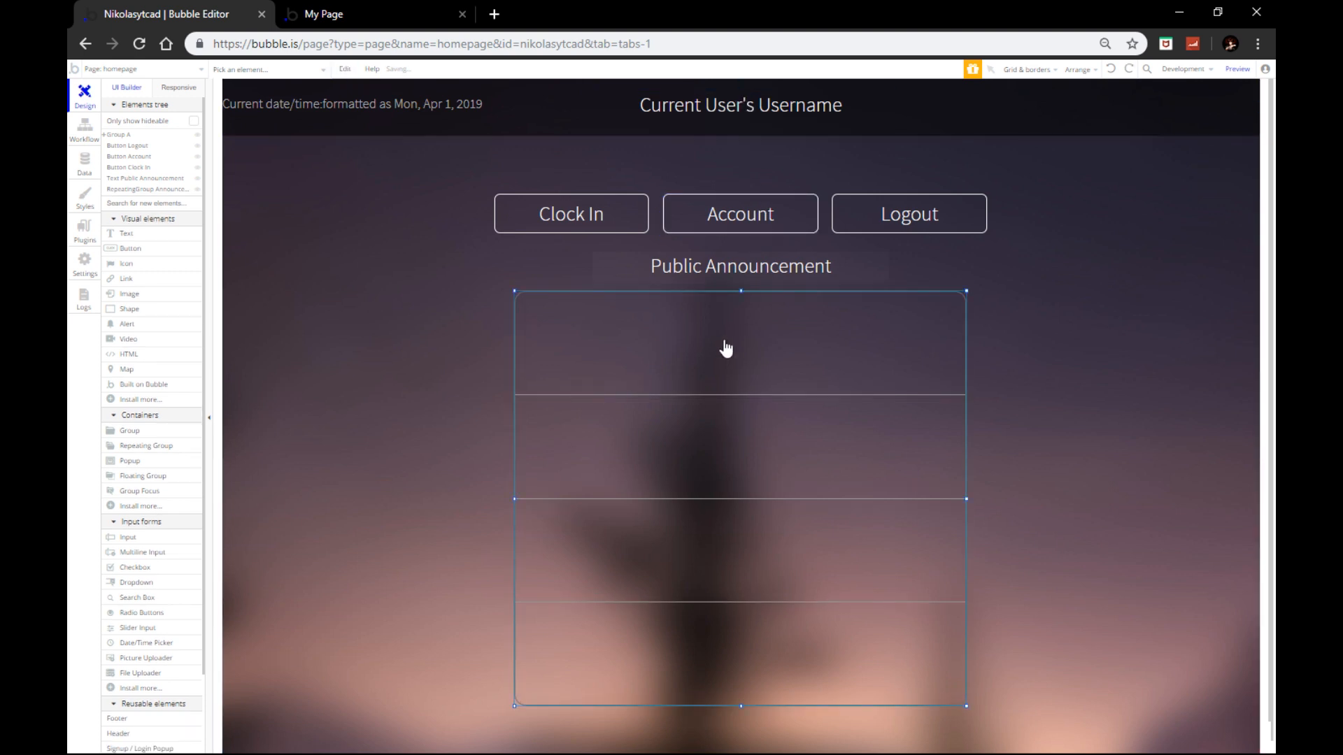
left_click(715, 264)
left_click(715, 105, "shift")
right_click(714, 101)
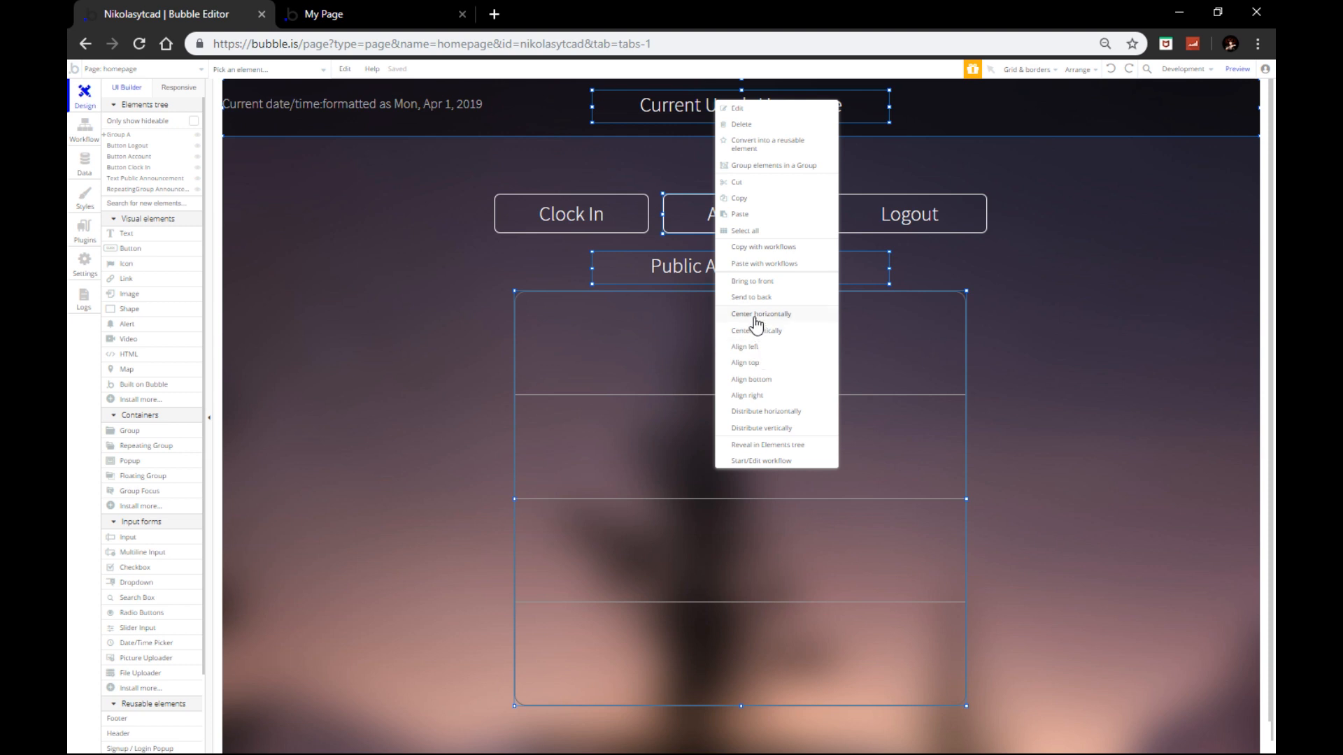
left_click(1081, 407)
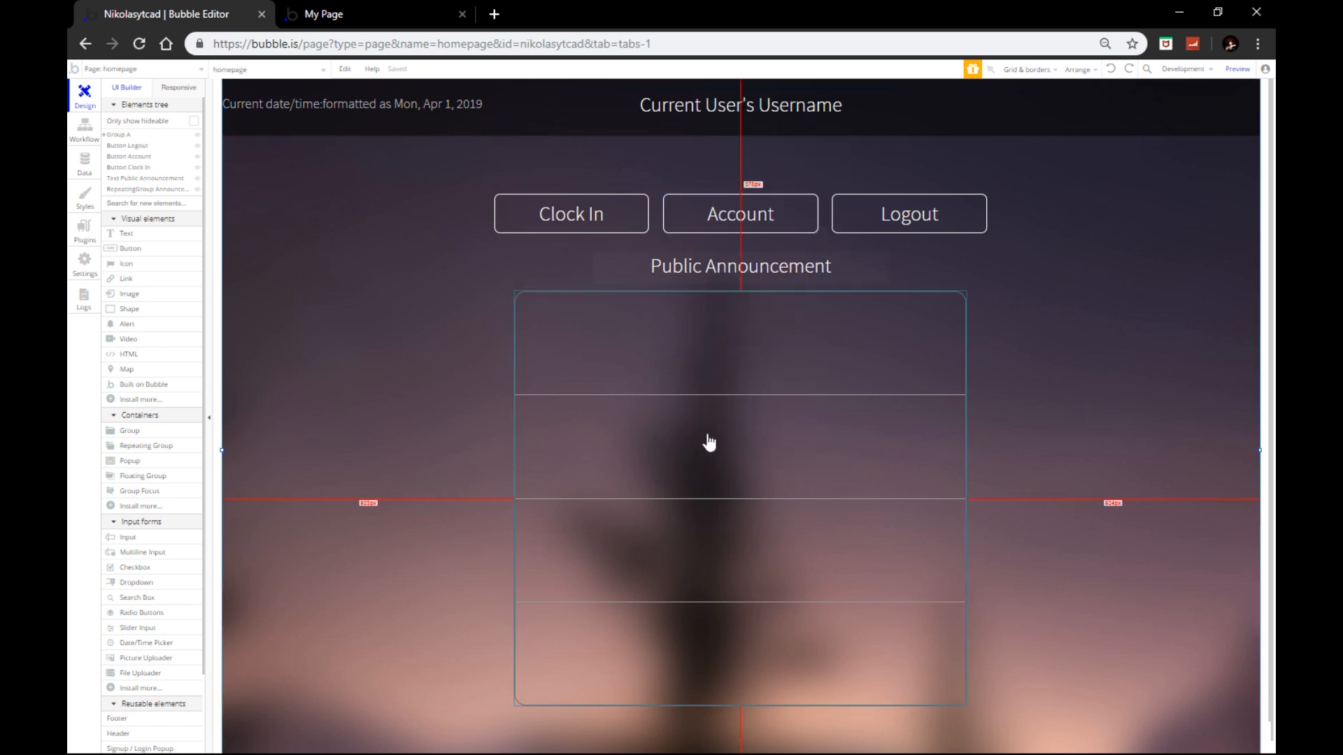
left_click(883, 219)
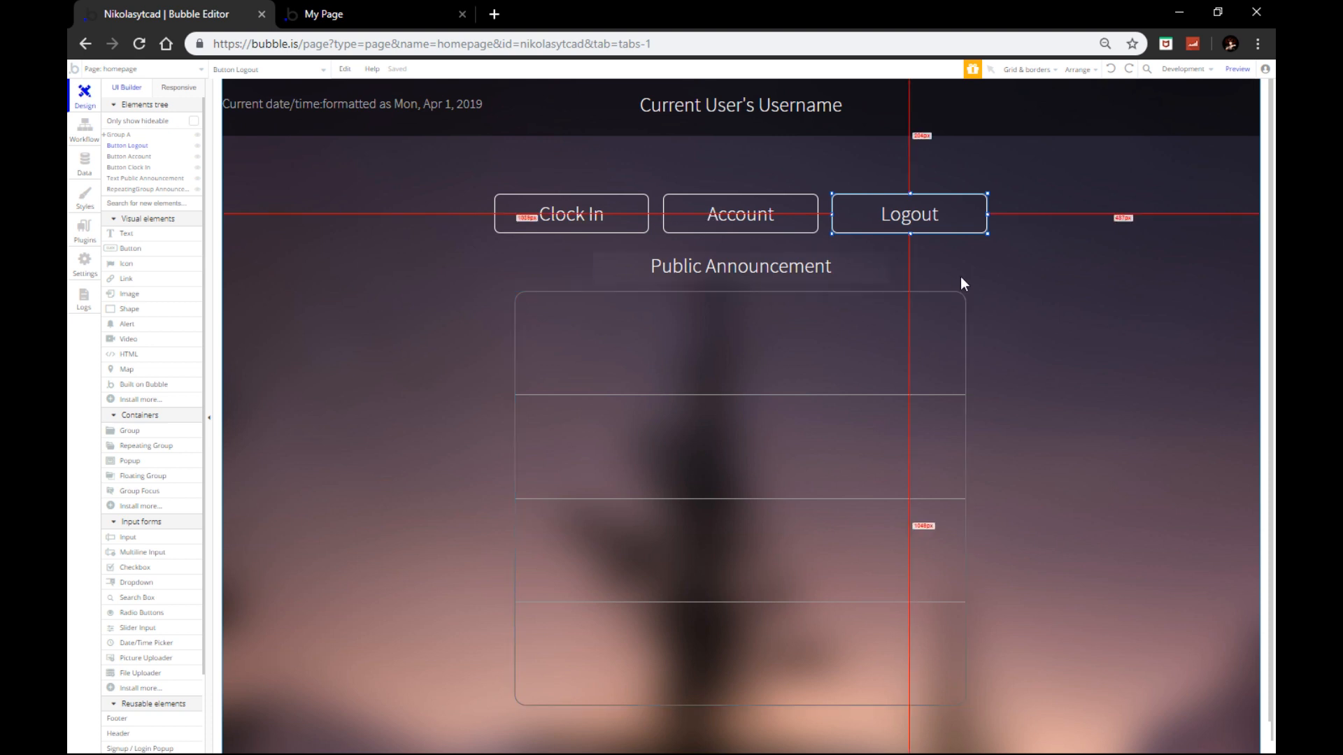
left_click(1004, 286)
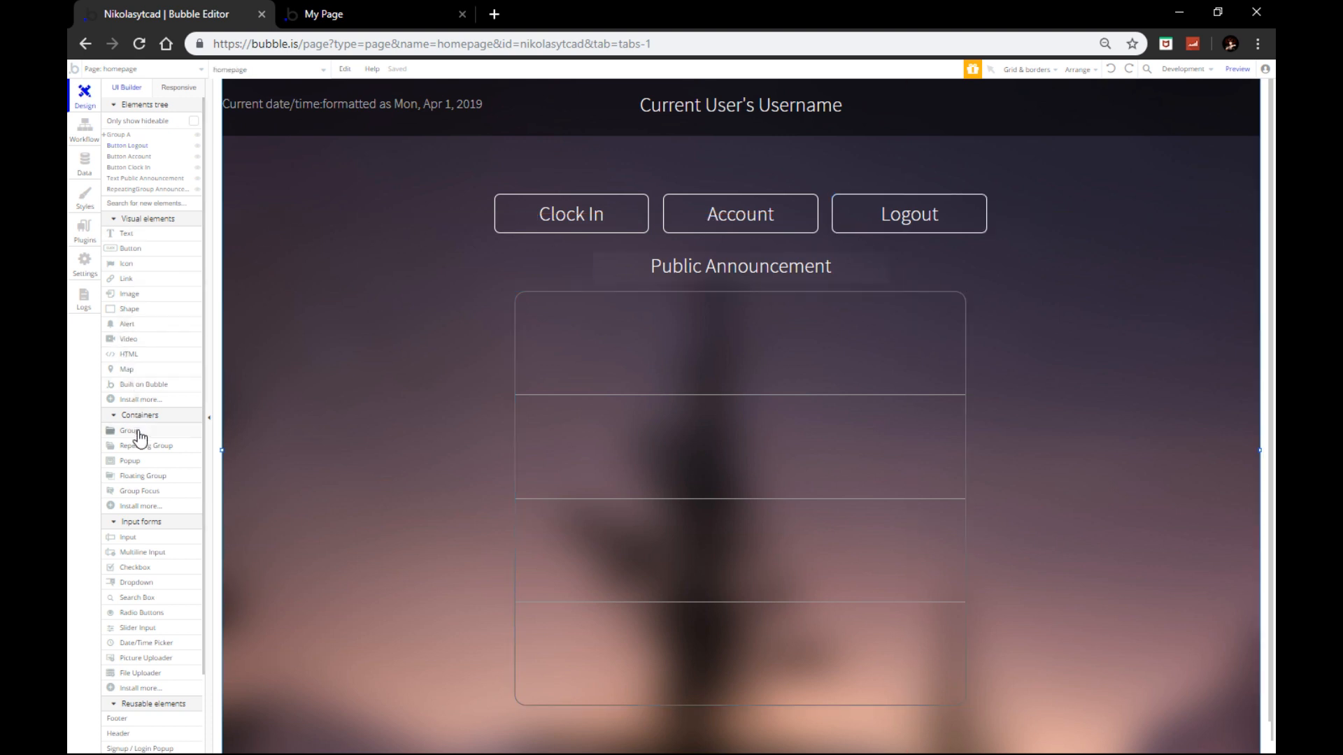
left_click(133, 462)
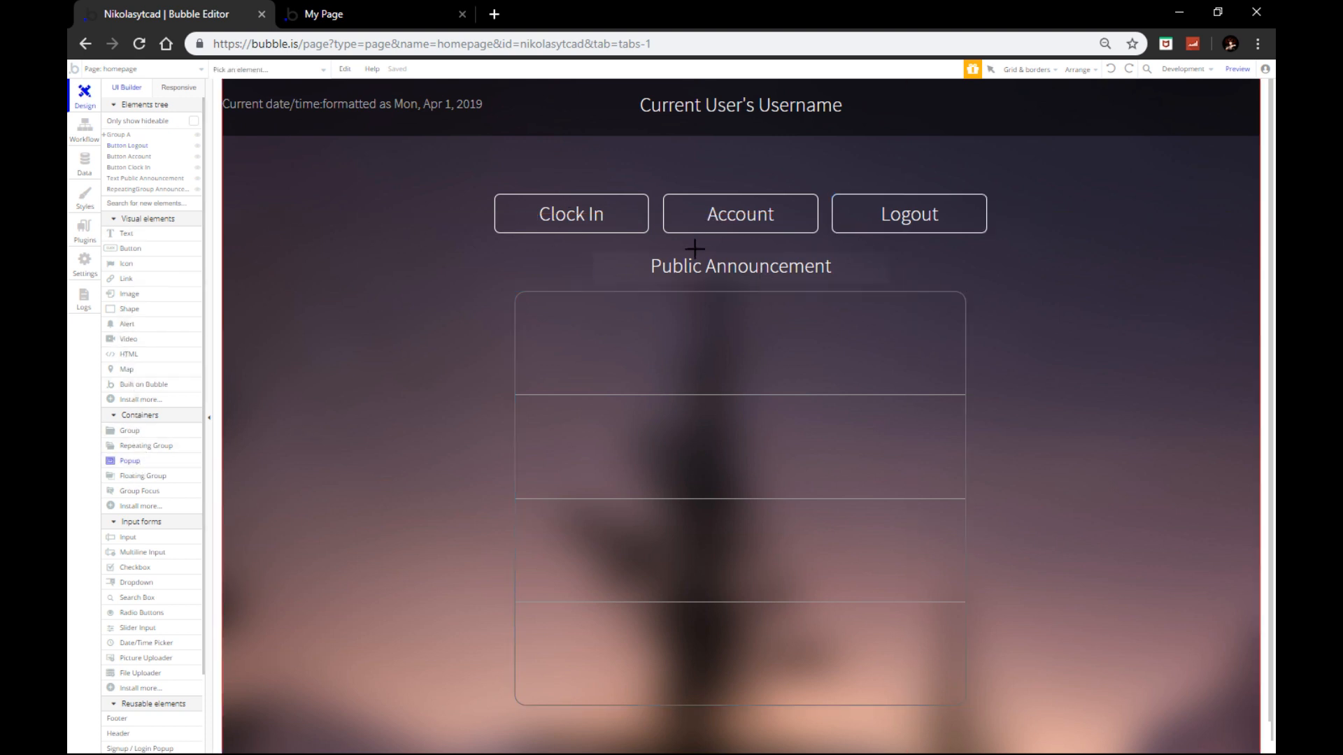
Step: Draw a large popup over the page centre, with no preset style and a black background
mouse_move(583, 226)
left_mouse_down()
mouse_move(902, 618)
mouse_move(908, 658)
left_mouse_up()
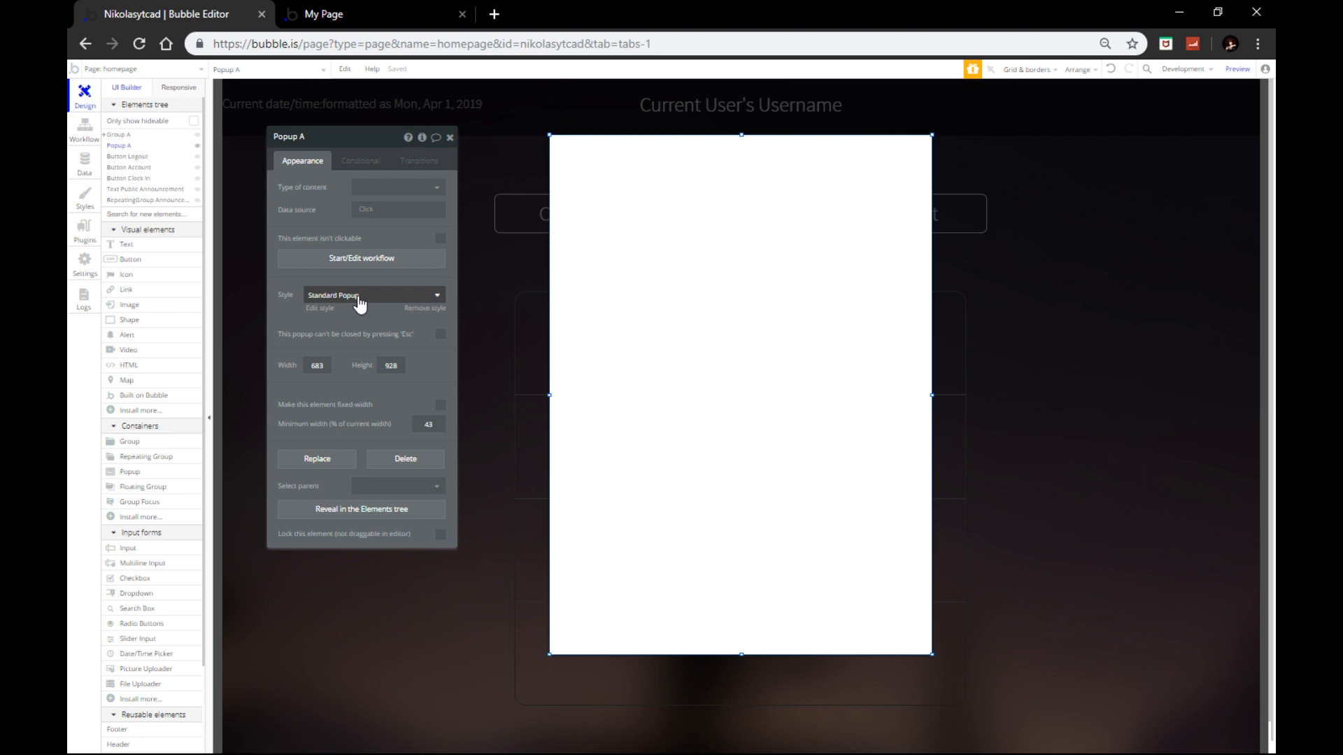
left_click(360, 303)
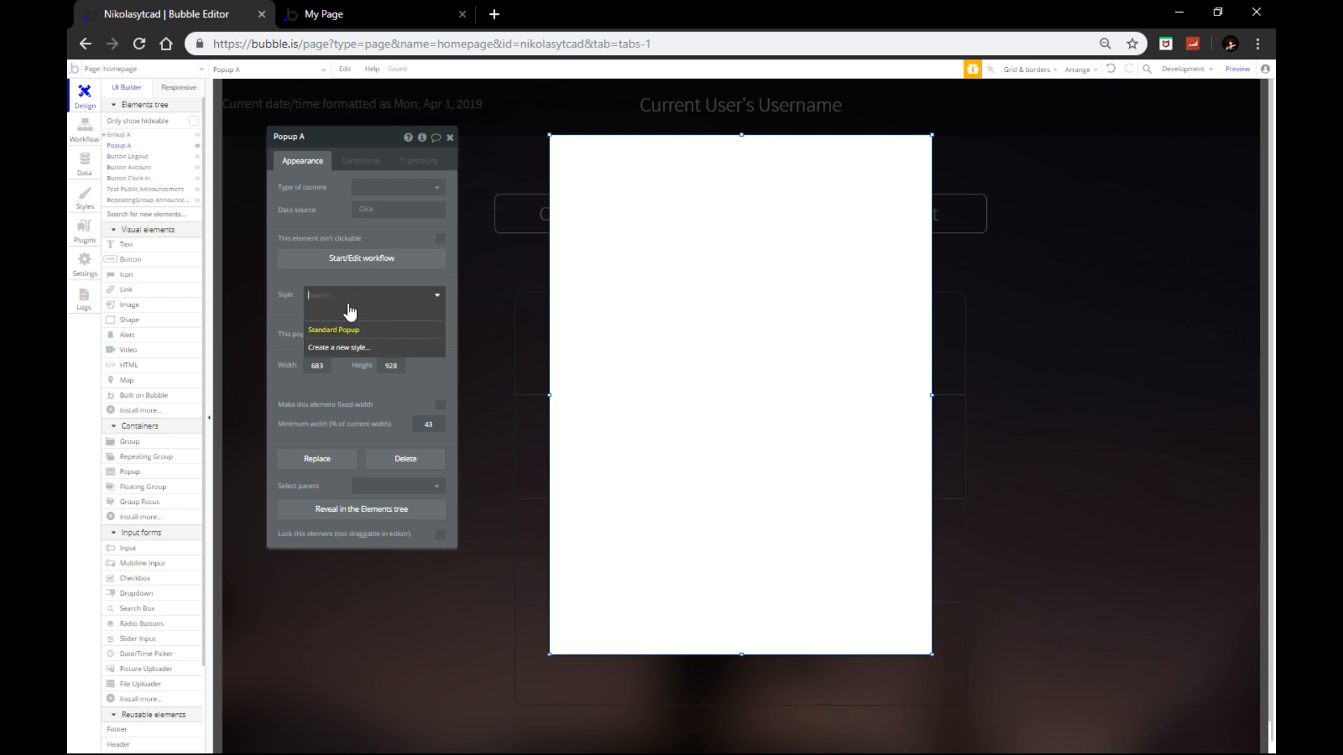
left_click(336, 325)
left_click(371, 352)
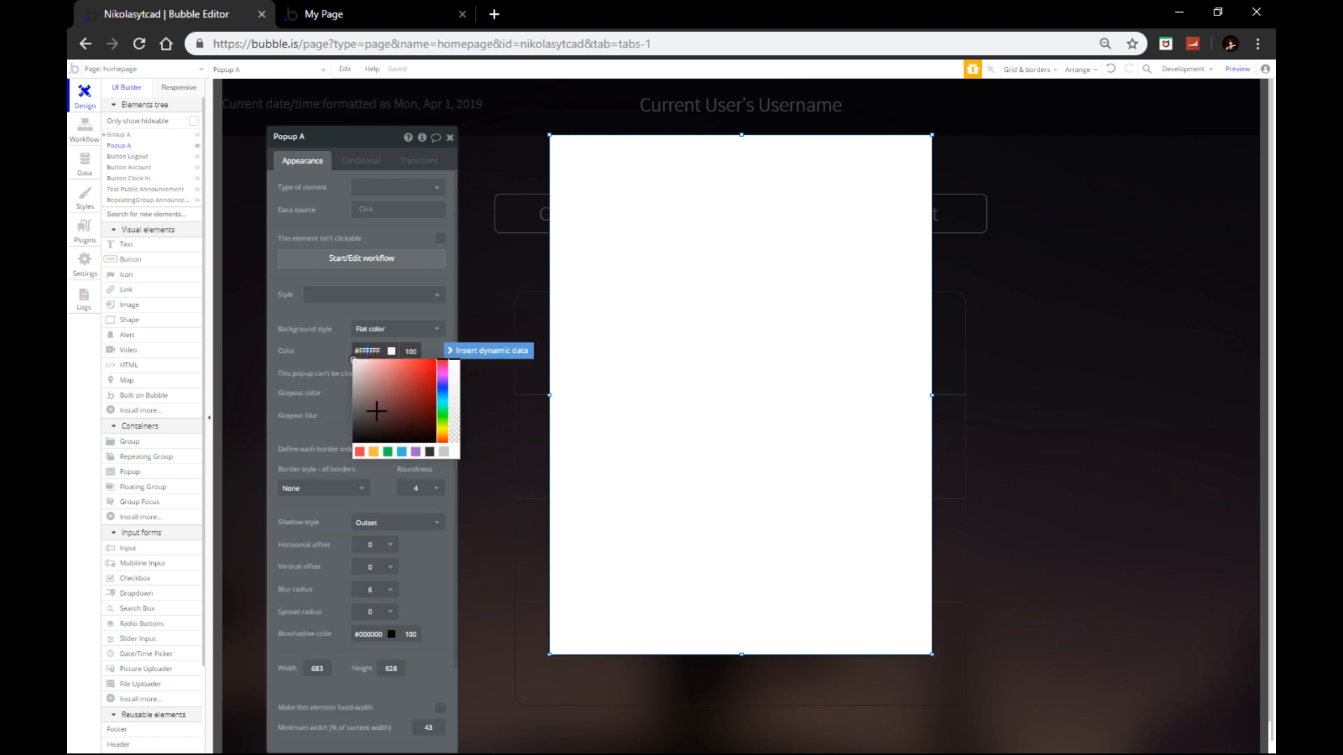
left_click_drag(376, 412, 306, 464)
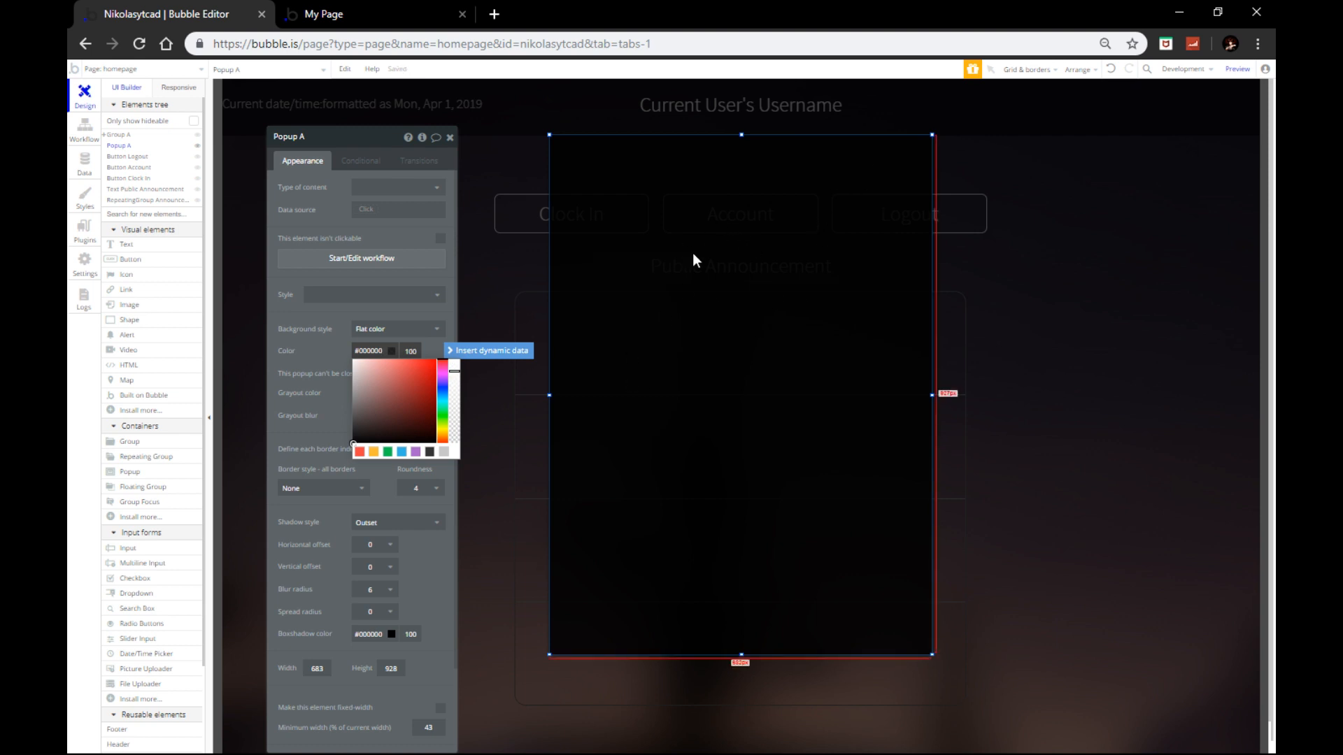
left_click(324, 357)
Step: Set the popup's background blur to 2.5
left_click(381, 414)
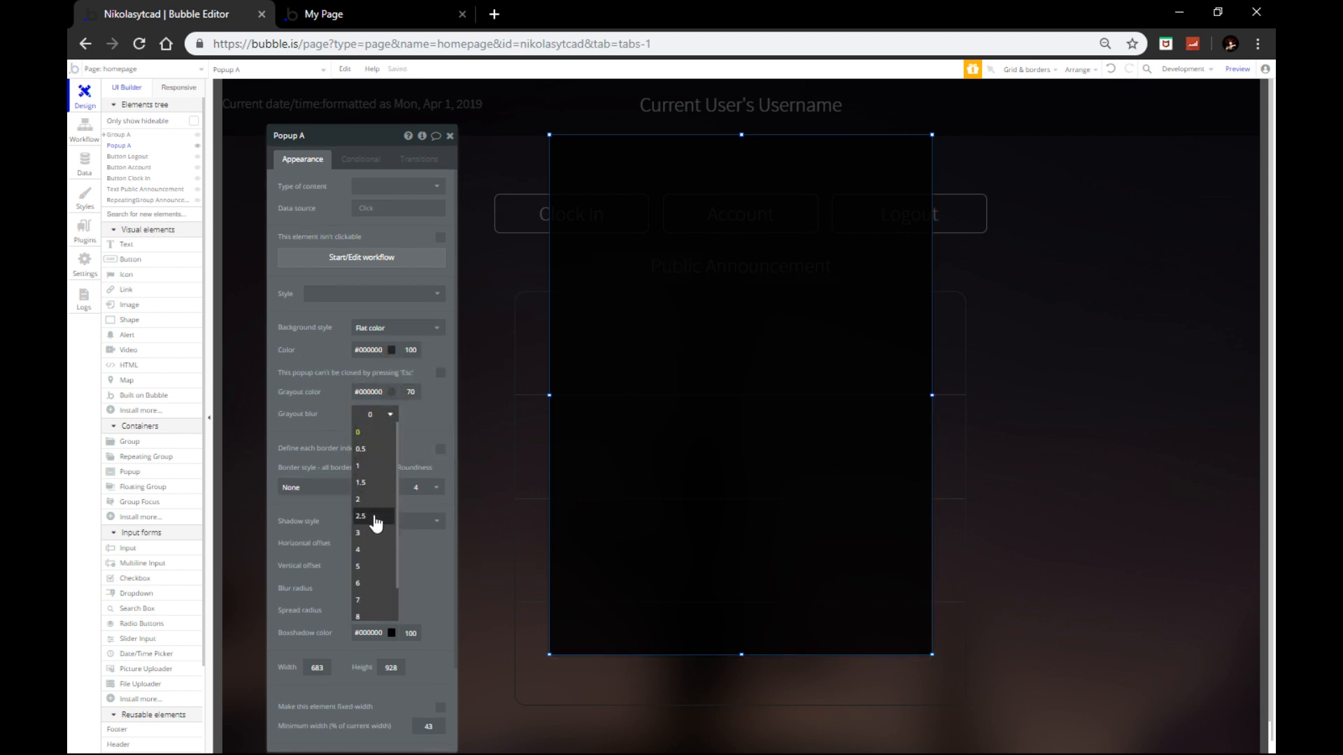
left_click(376, 518)
left_click(374, 414)
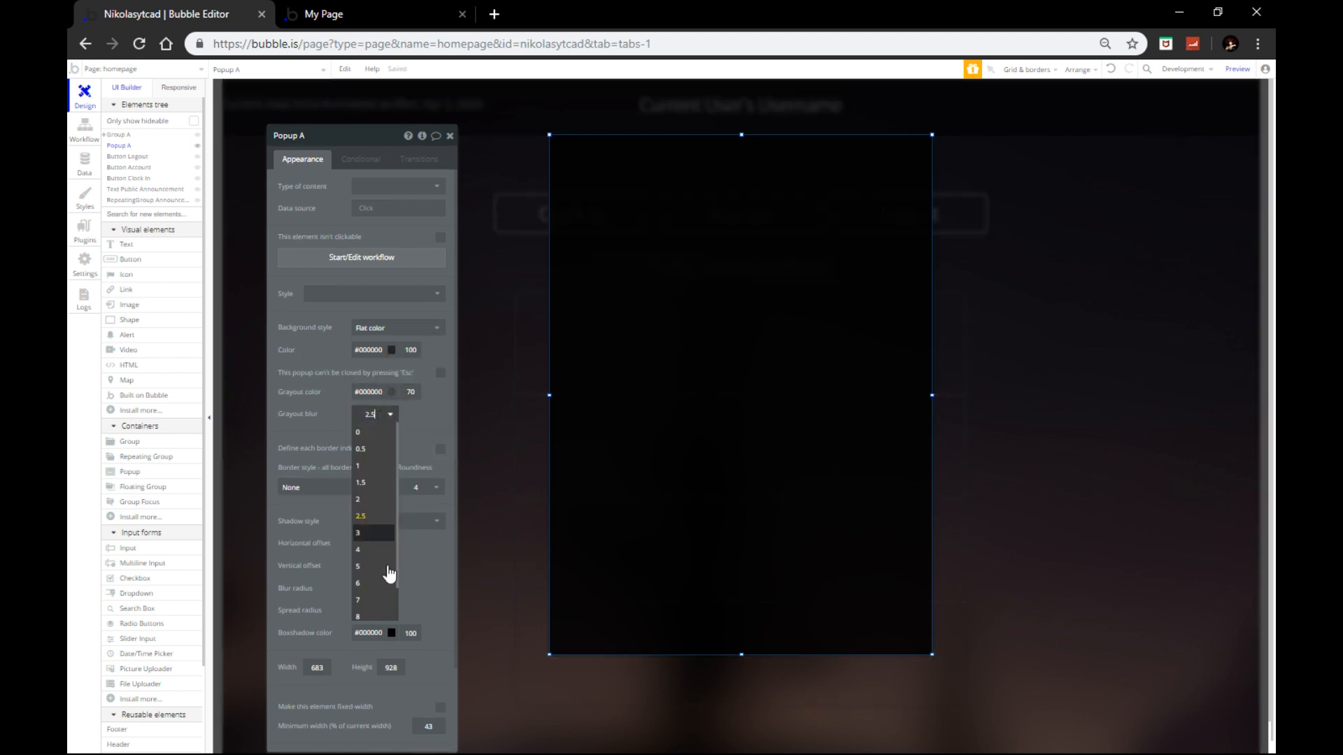
left_click(370, 600)
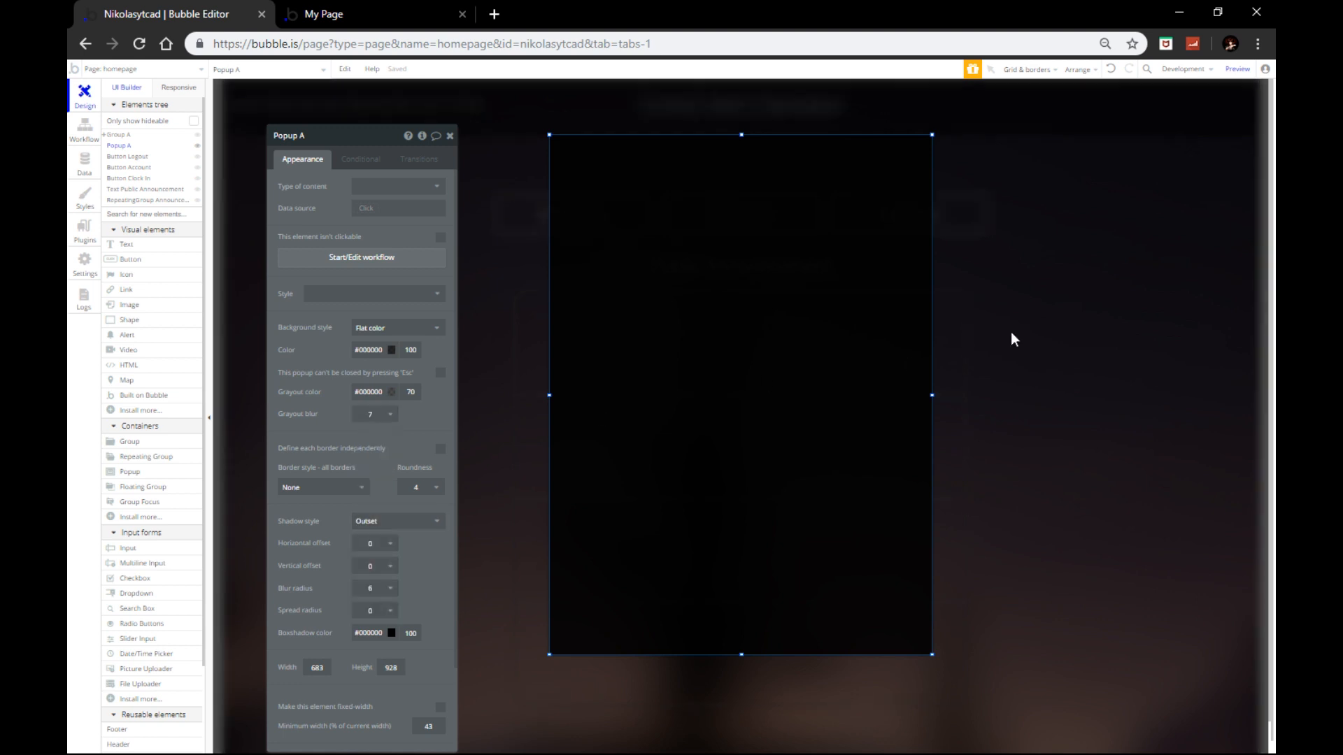
left_click(387, 416)
left_click(362, 499)
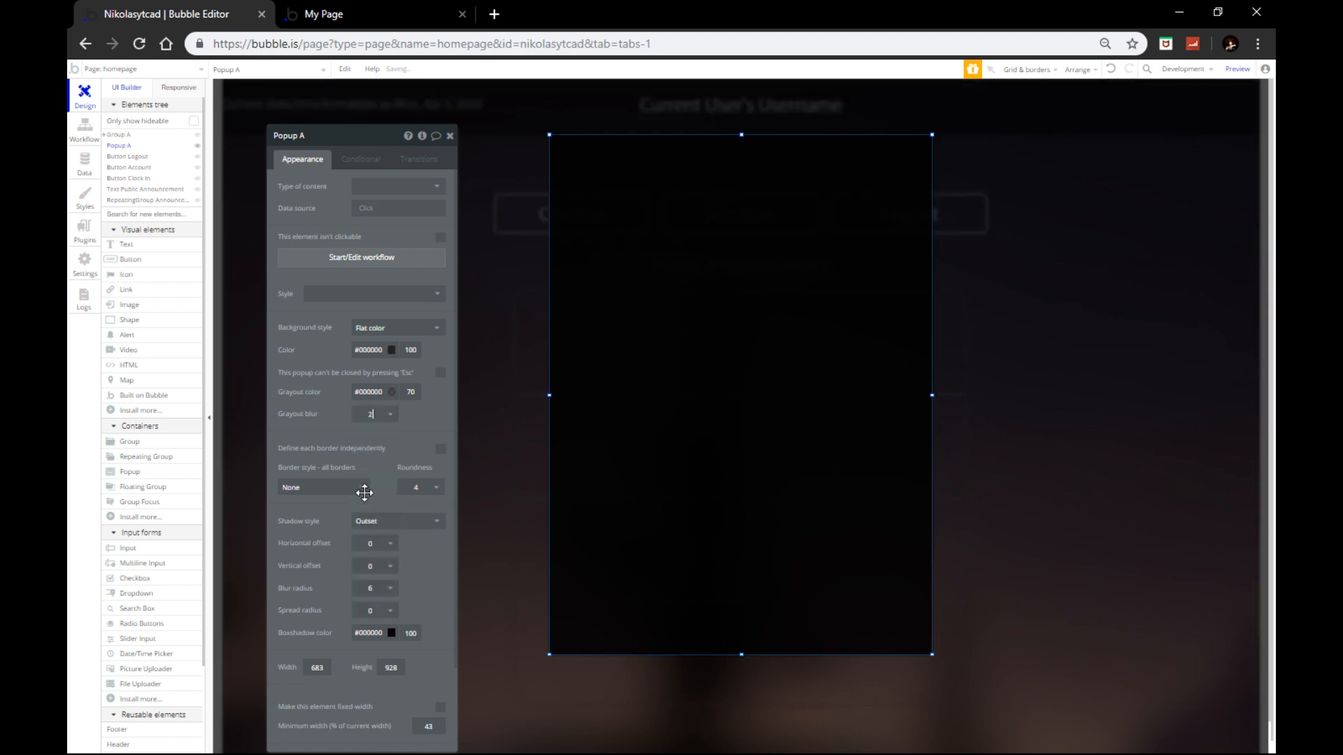
left_click(381, 416)
left_click(371, 516)
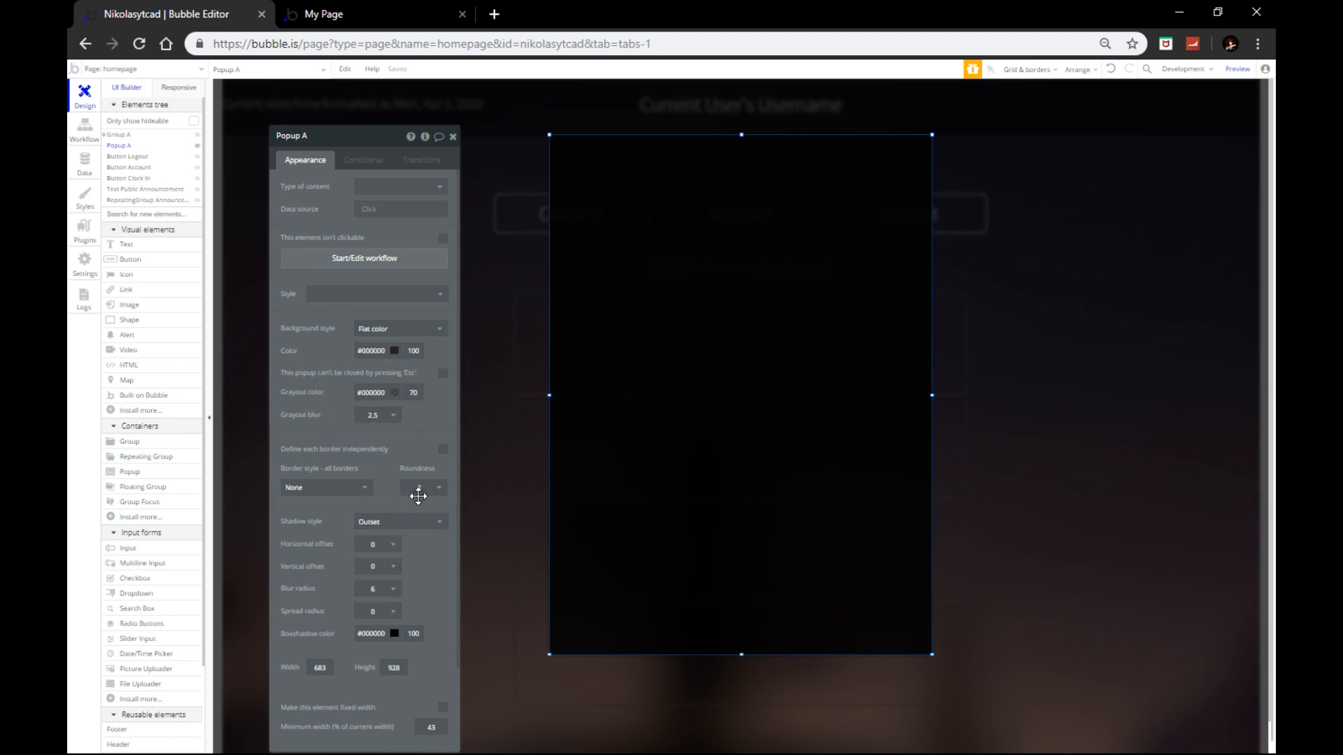
scroll(415, 487, "down", 3)
scroll(378, 425, "up", 3)
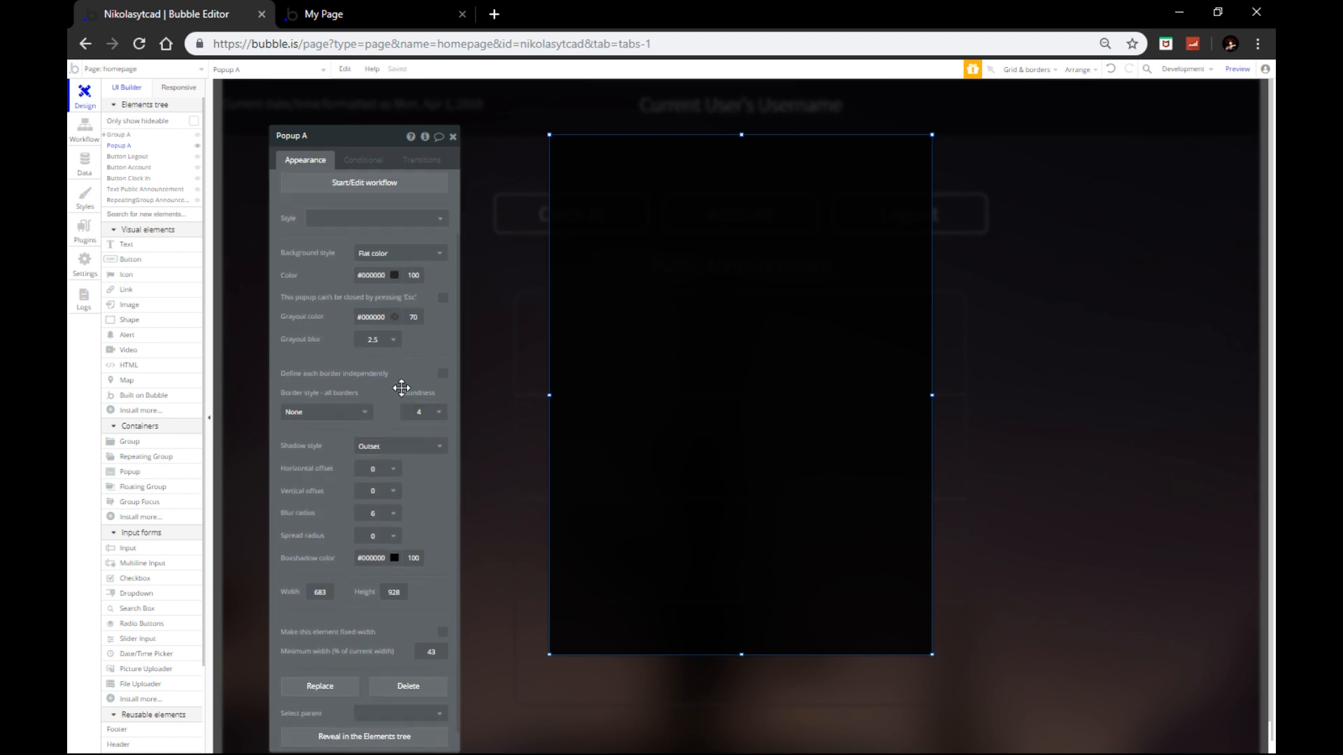
Step: Round the popup's corners to 10 and close its property editor
left_click(420, 489)
left_click(417, 573)
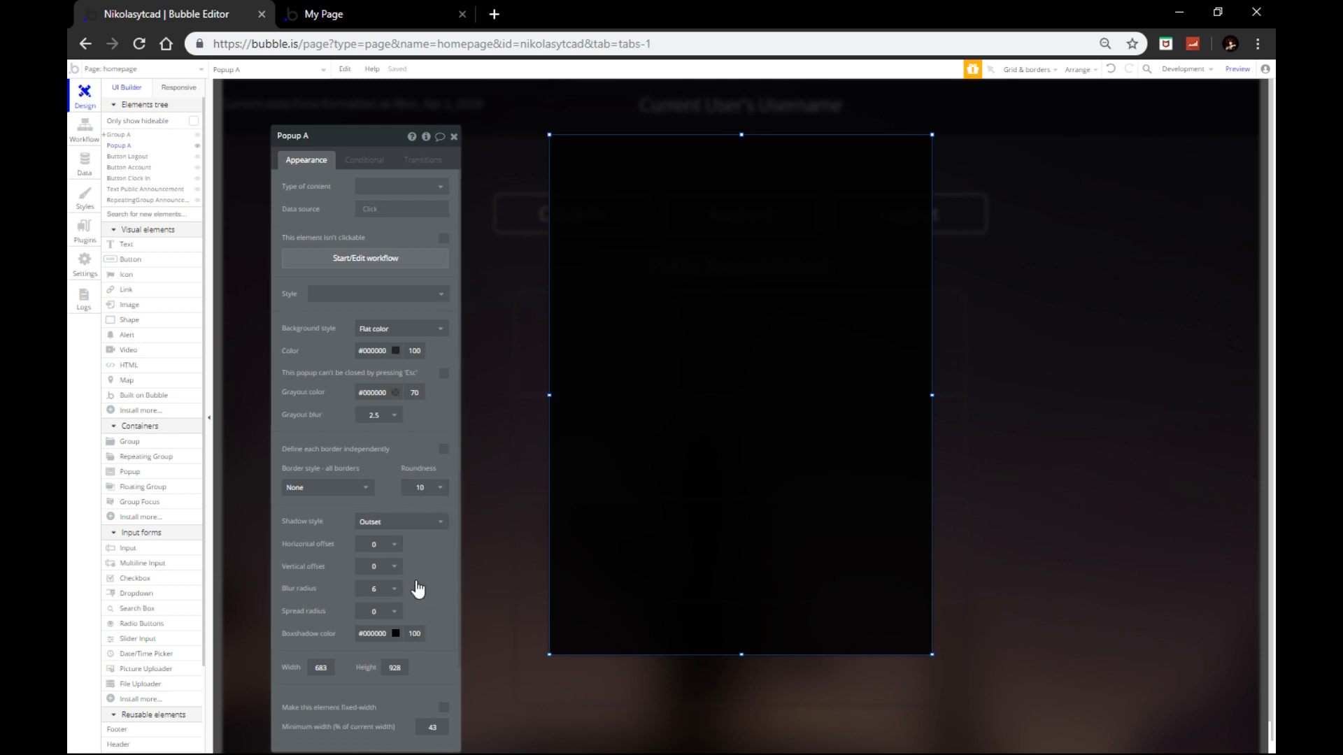
left_click(399, 187)
left_click(454, 137)
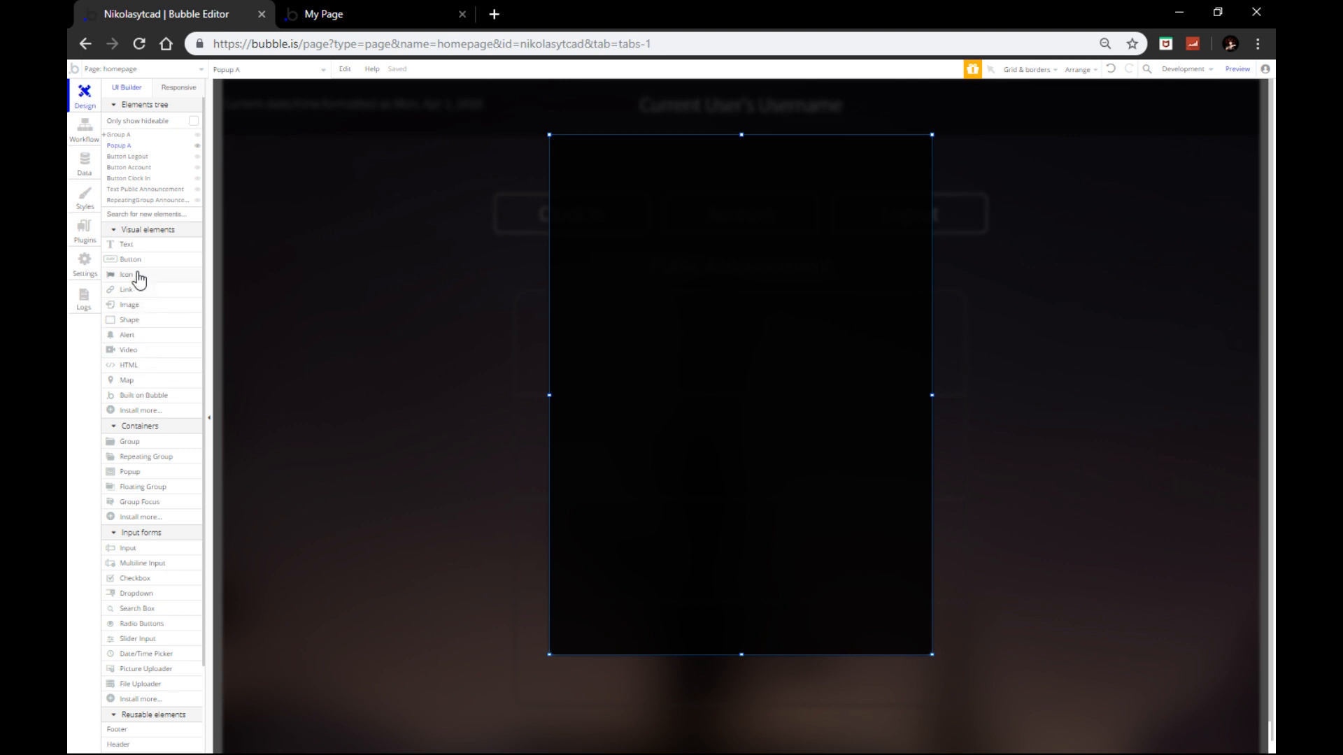
Step: Draw a text input near the popup top, centre it horizontally, and duplicate it
left_click(131, 549)
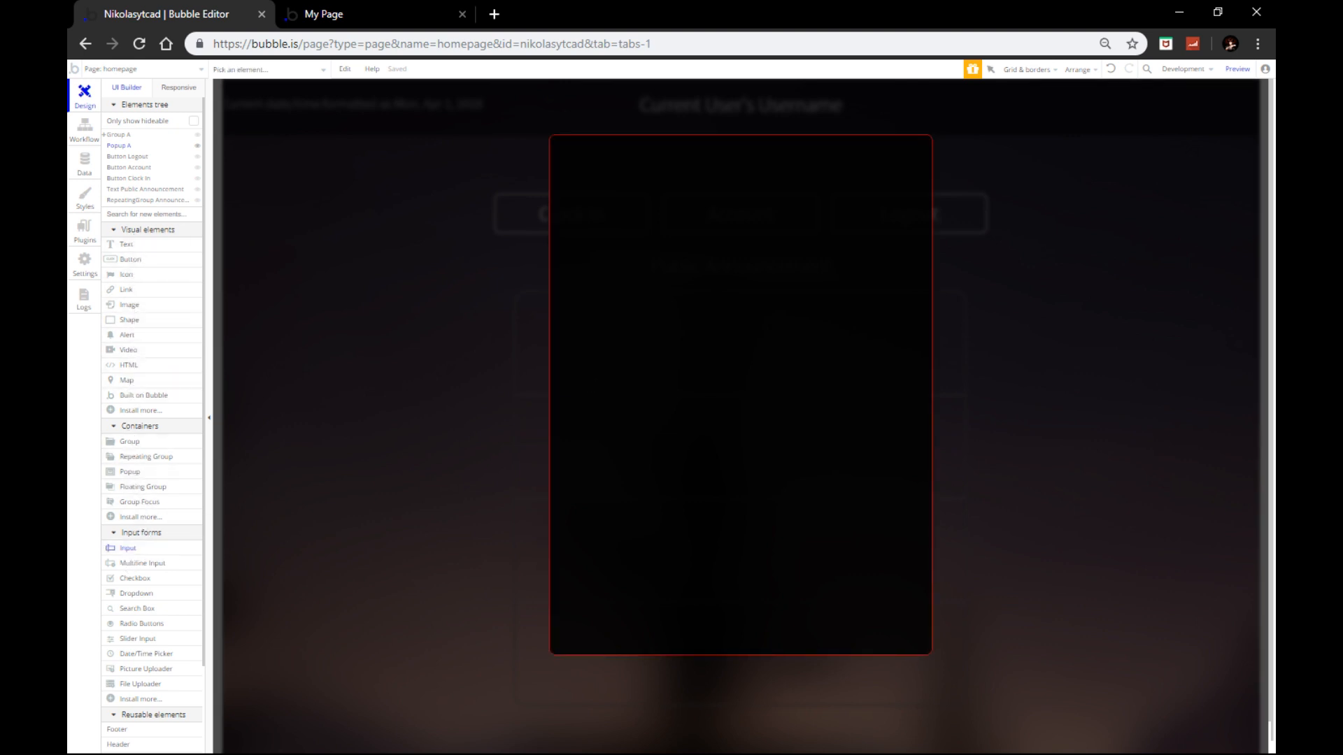
left_click_drag(658, 197, 827, 208)
left_click_drag(734, 190, 699, 234)
right_click(745, 198)
left_click(796, 479)
key("ctrl+c")
key("ctrl+v")
Step: Make the first input's placeholder Current User's username, keeping content format Text
left_click(699, 201)
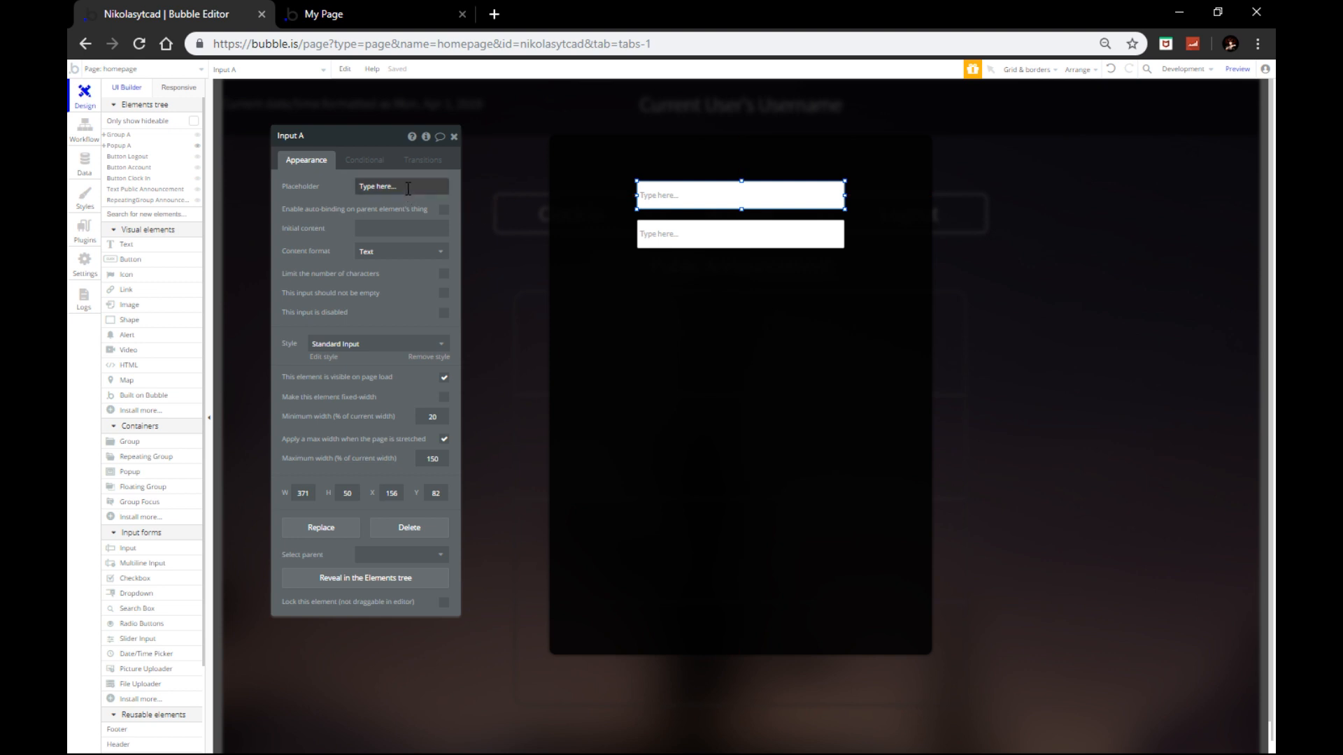
left_click(408, 188)
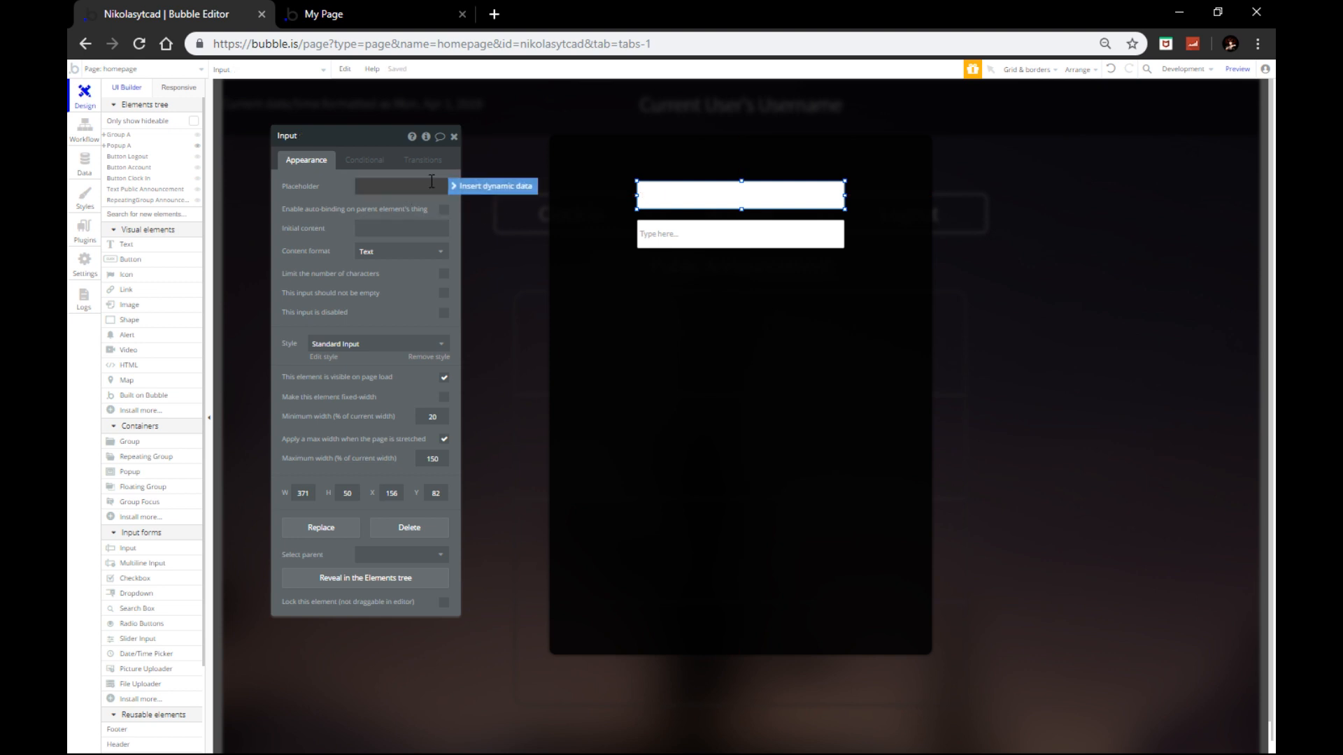
left_click(483, 185)
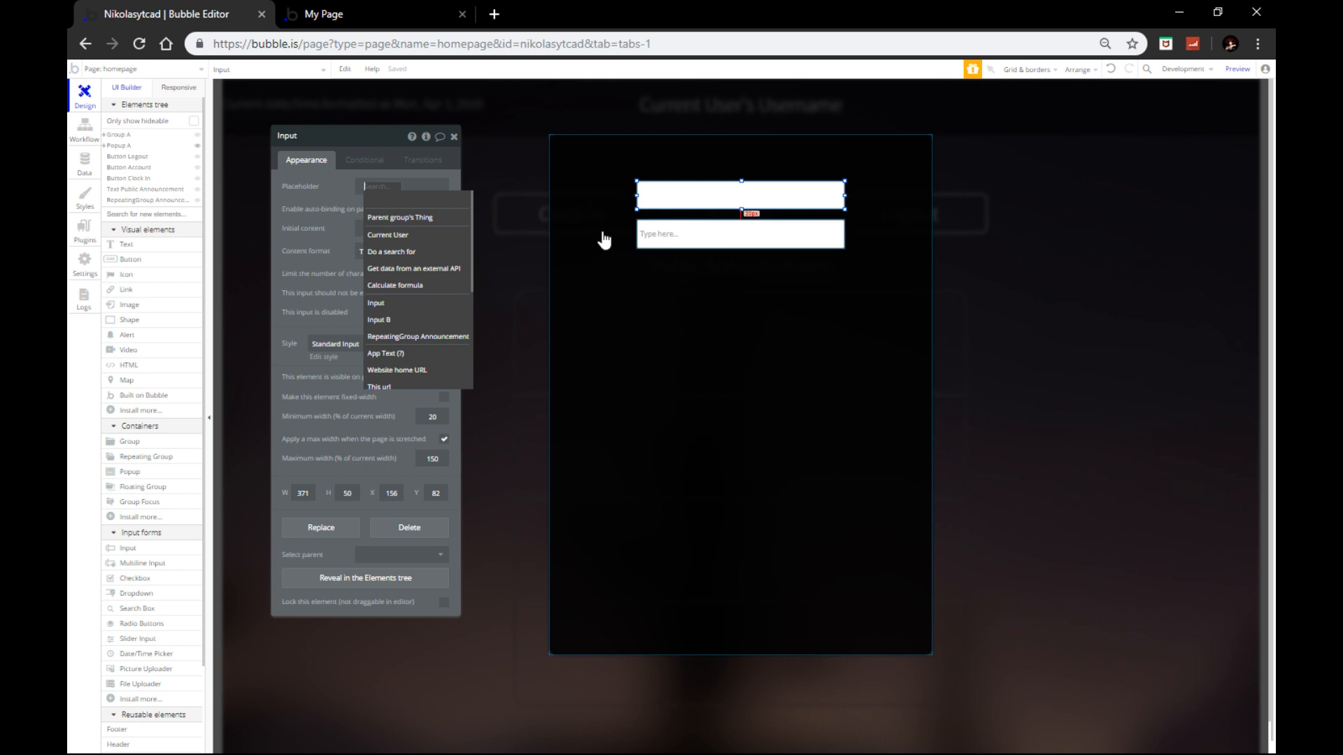
left_click(417, 236)
left_click(449, 237)
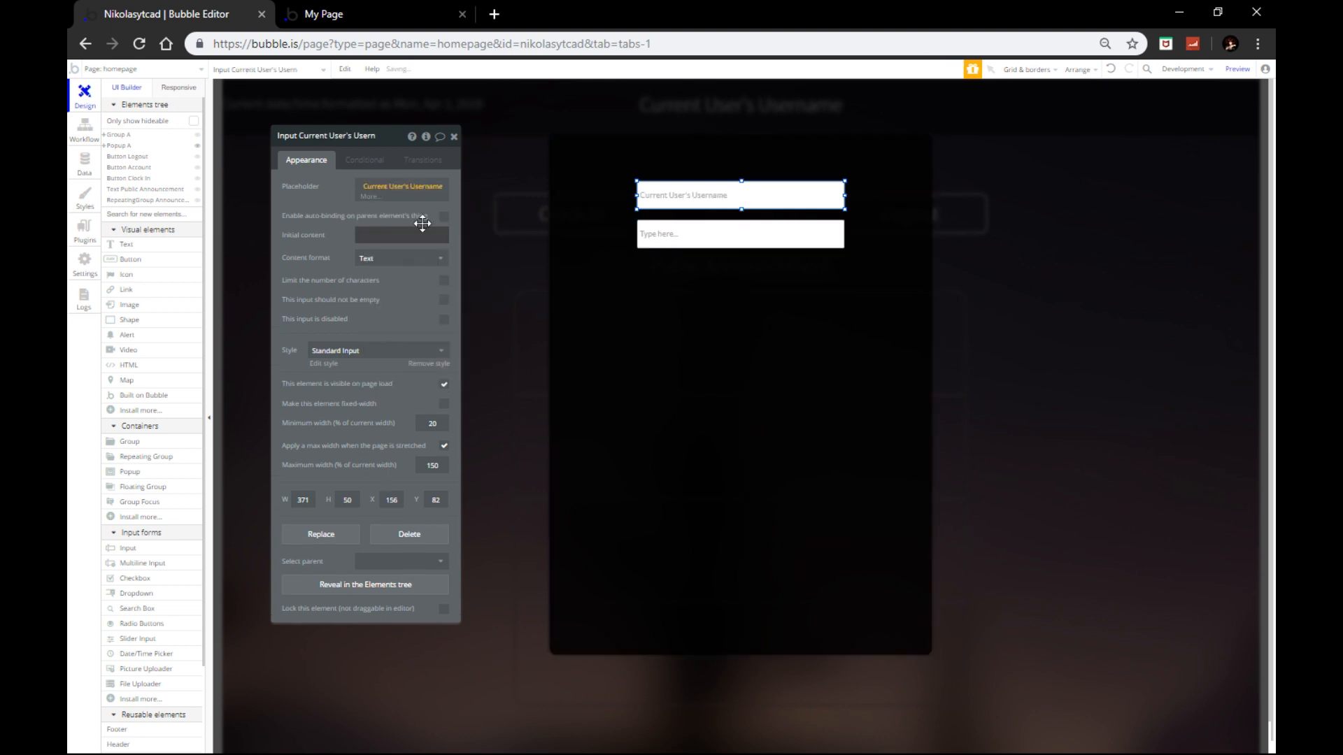
left_click(396, 253)
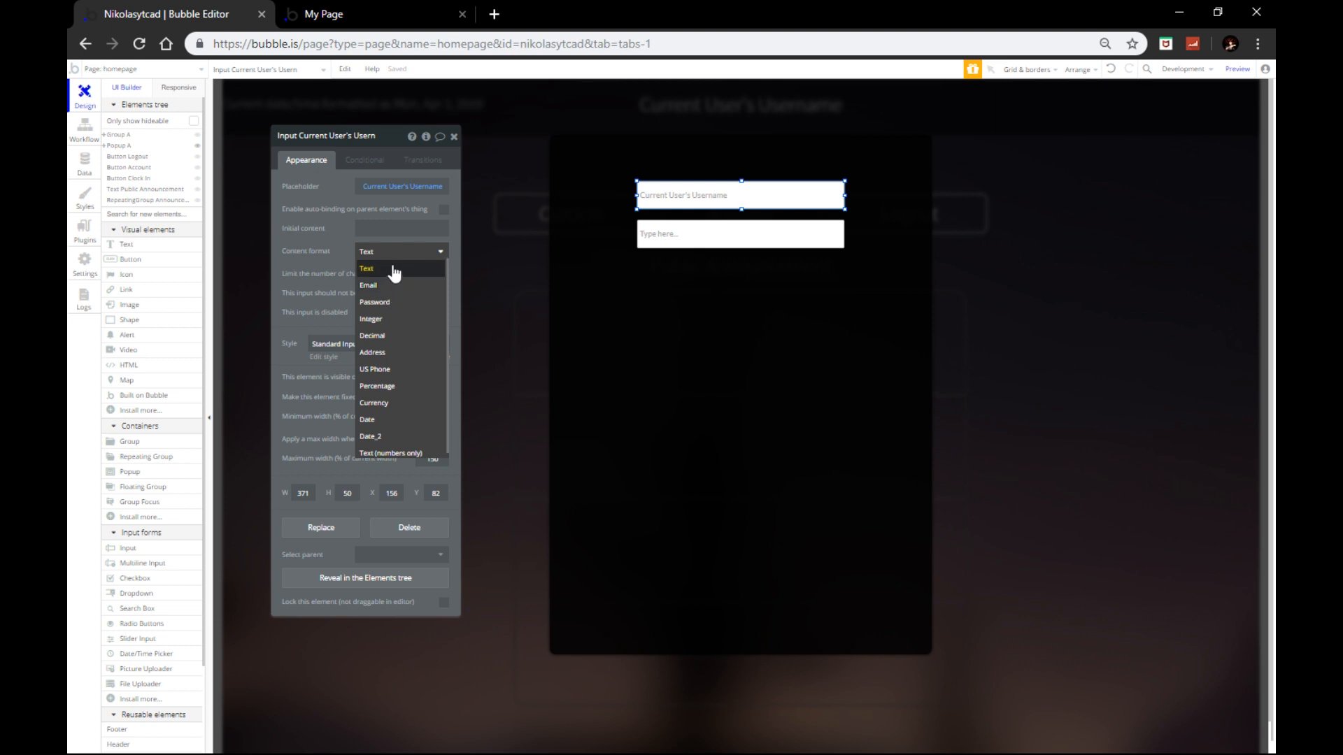
left_click(374, 269)
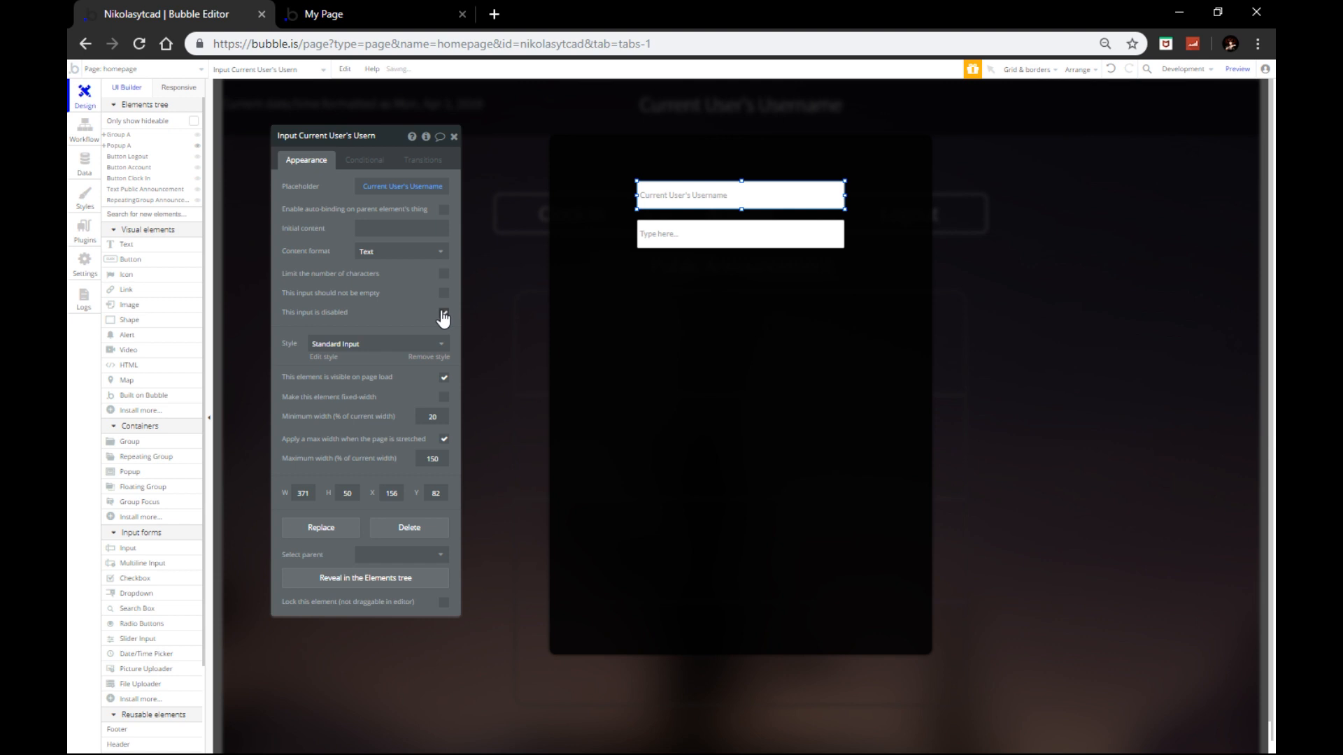
left_click(454, 137)
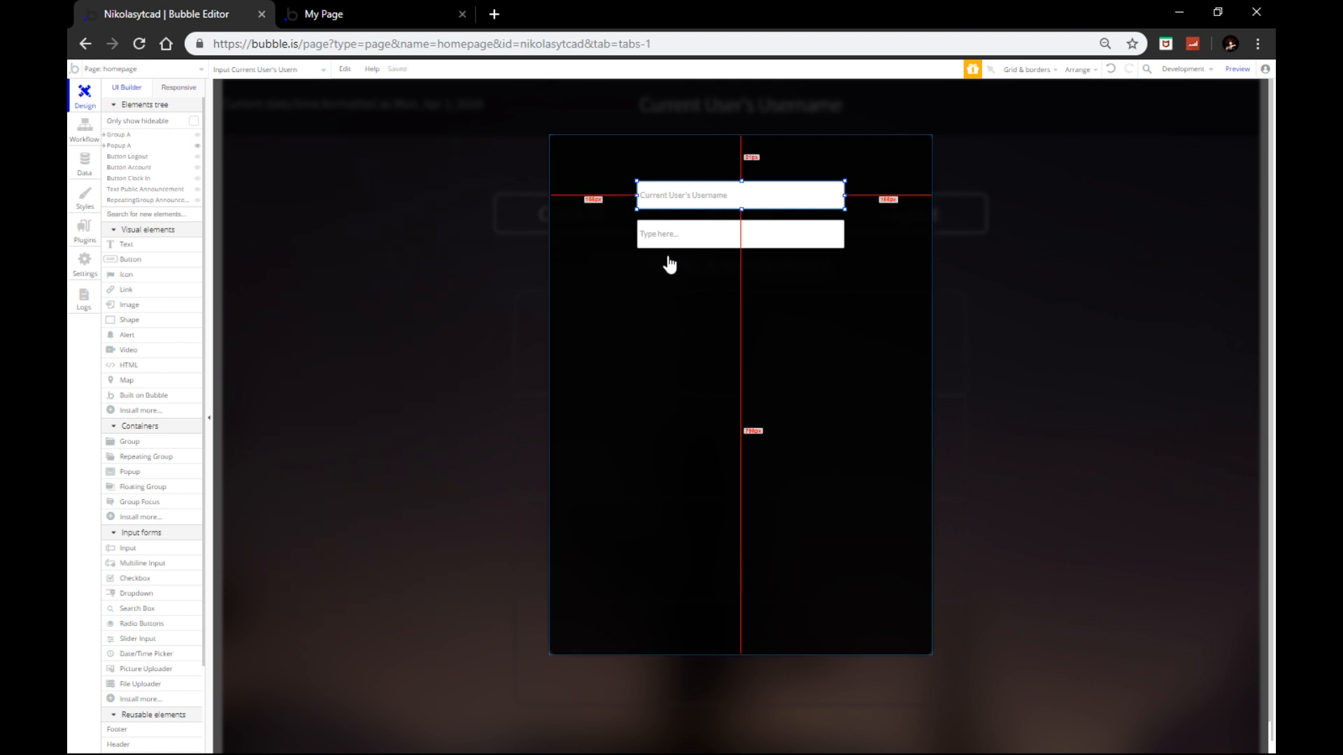
Step: Remove the username input's preset style, set background style None and roundness 5
double_click(678, 193)
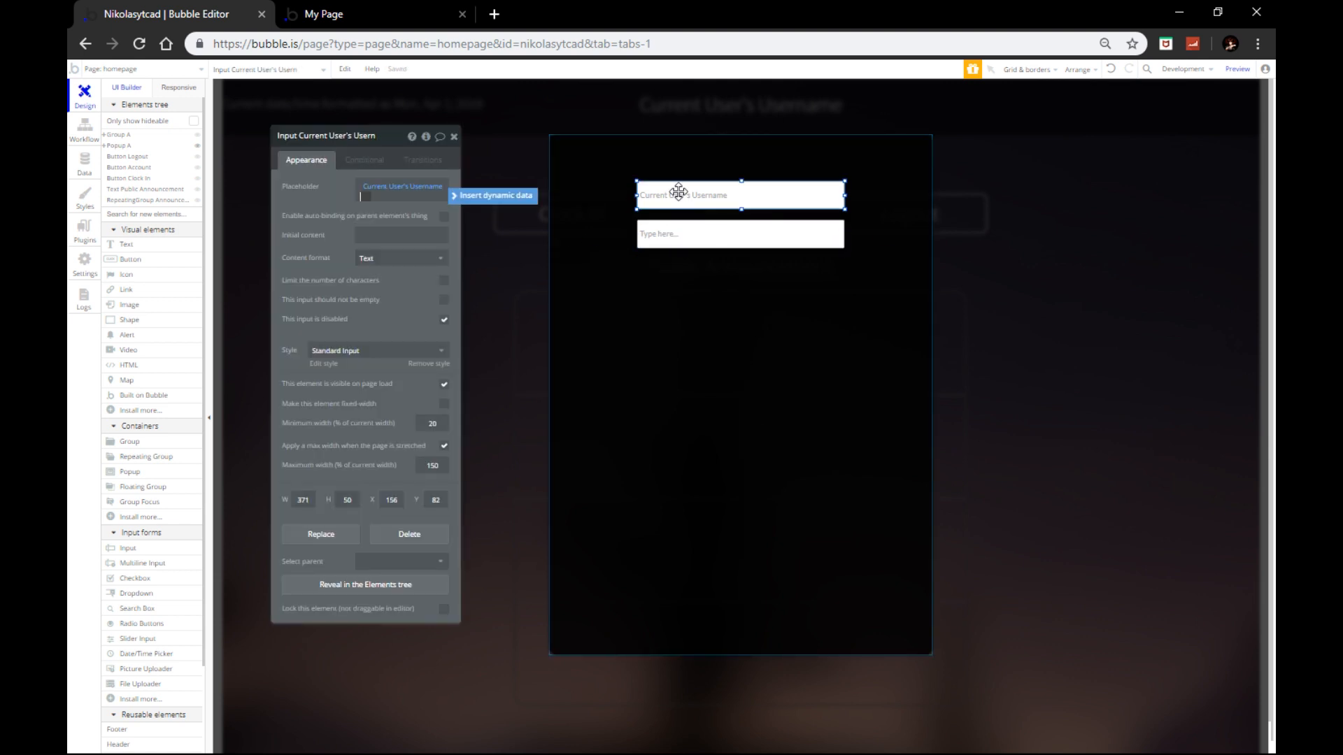
left_click(345, 261)
left_click(329, 344)
left_click(332, 362)
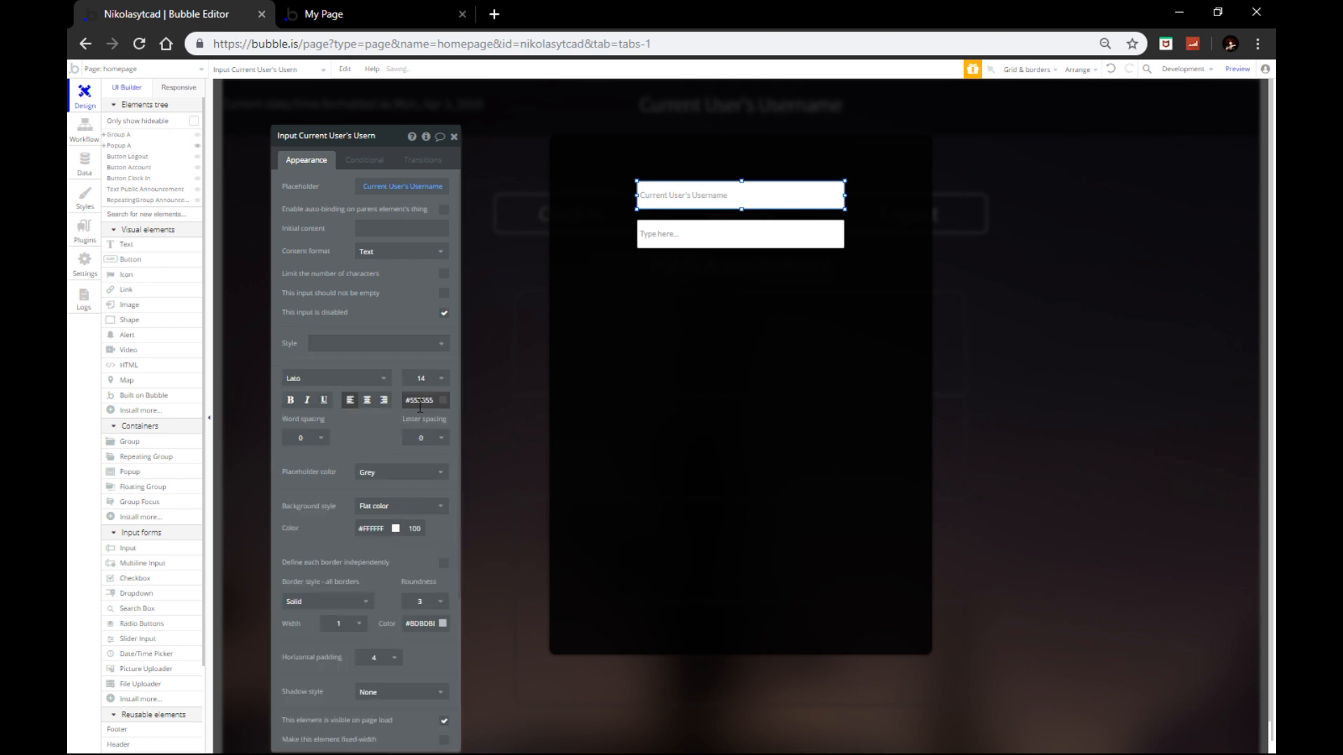
left_click(382, 505)
left_click(381, 518)
left_click(678, 302)
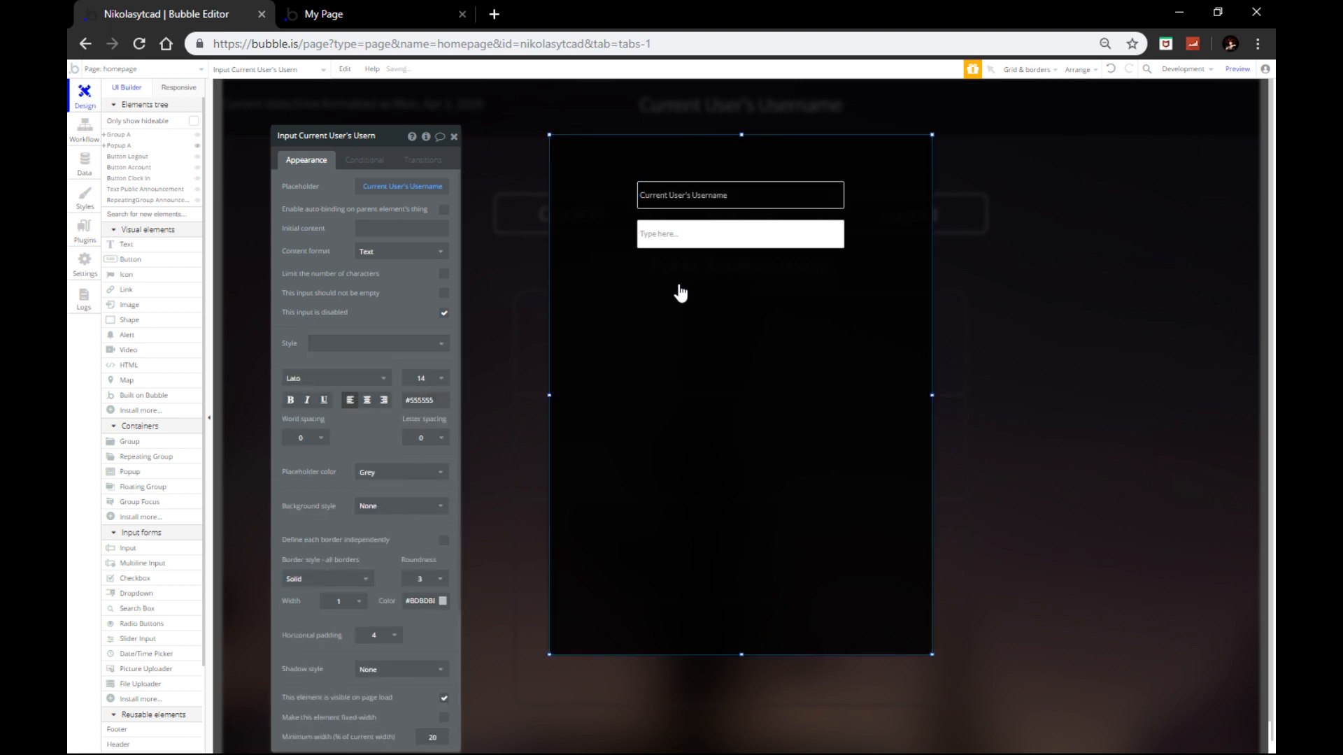
left_click(677, 202)
scroll(427, 524, "down", 2)
left_click(423, 494)
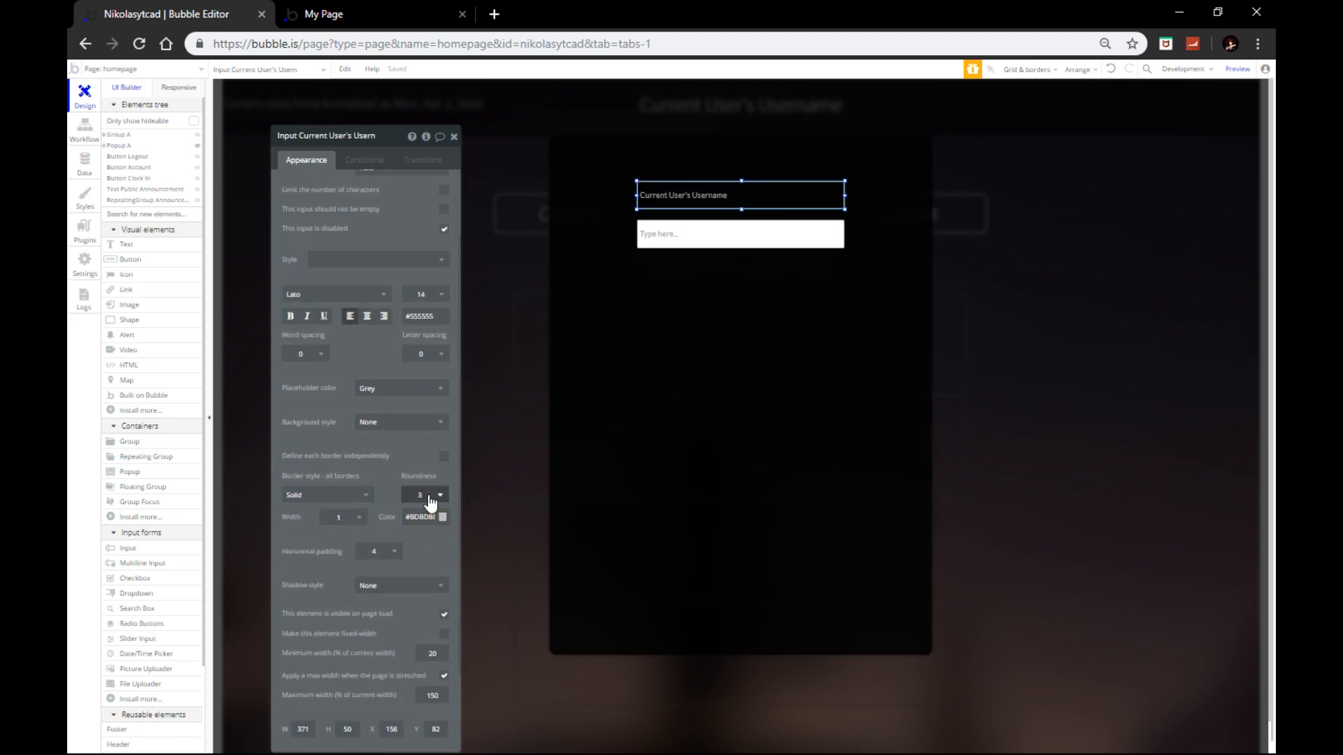
left_click(428, 582)
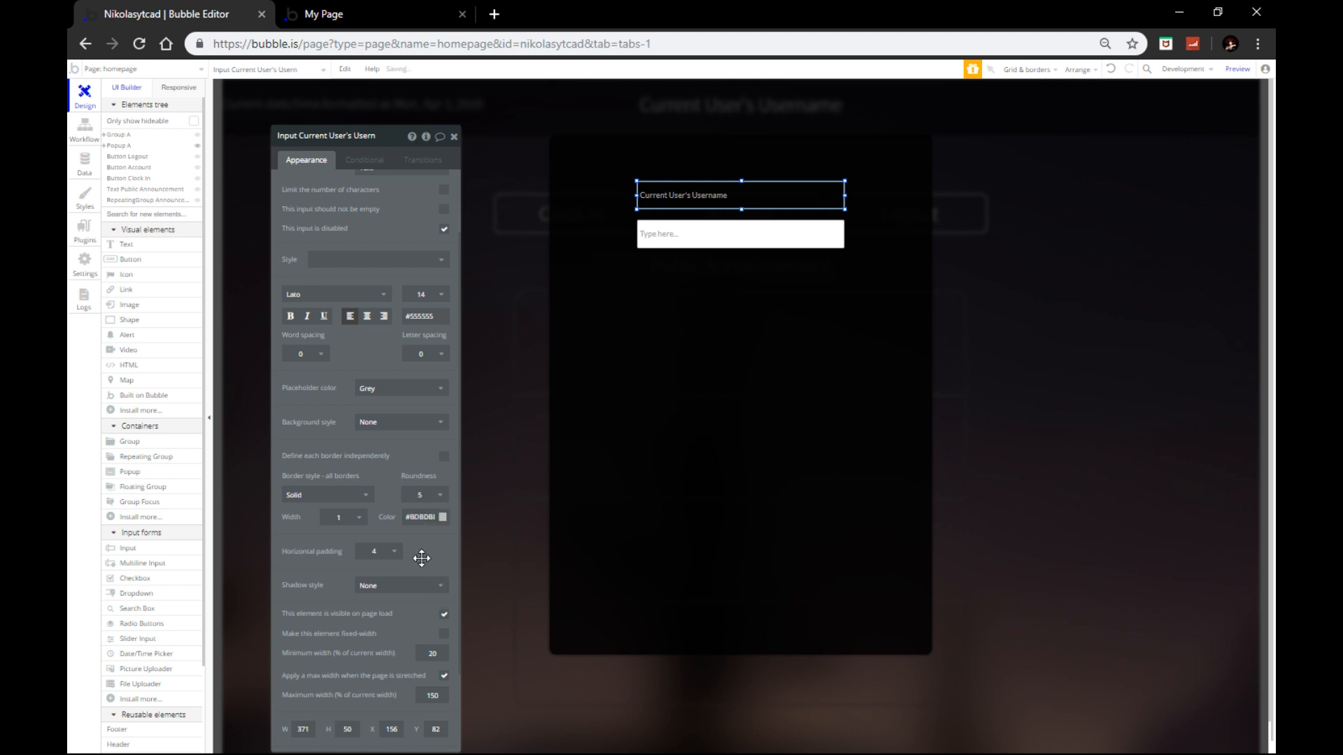
Step: Delete the lower input and place a copy of the username input below, placeholder cleared
left_click(705, 195)
left_click(708, 240)
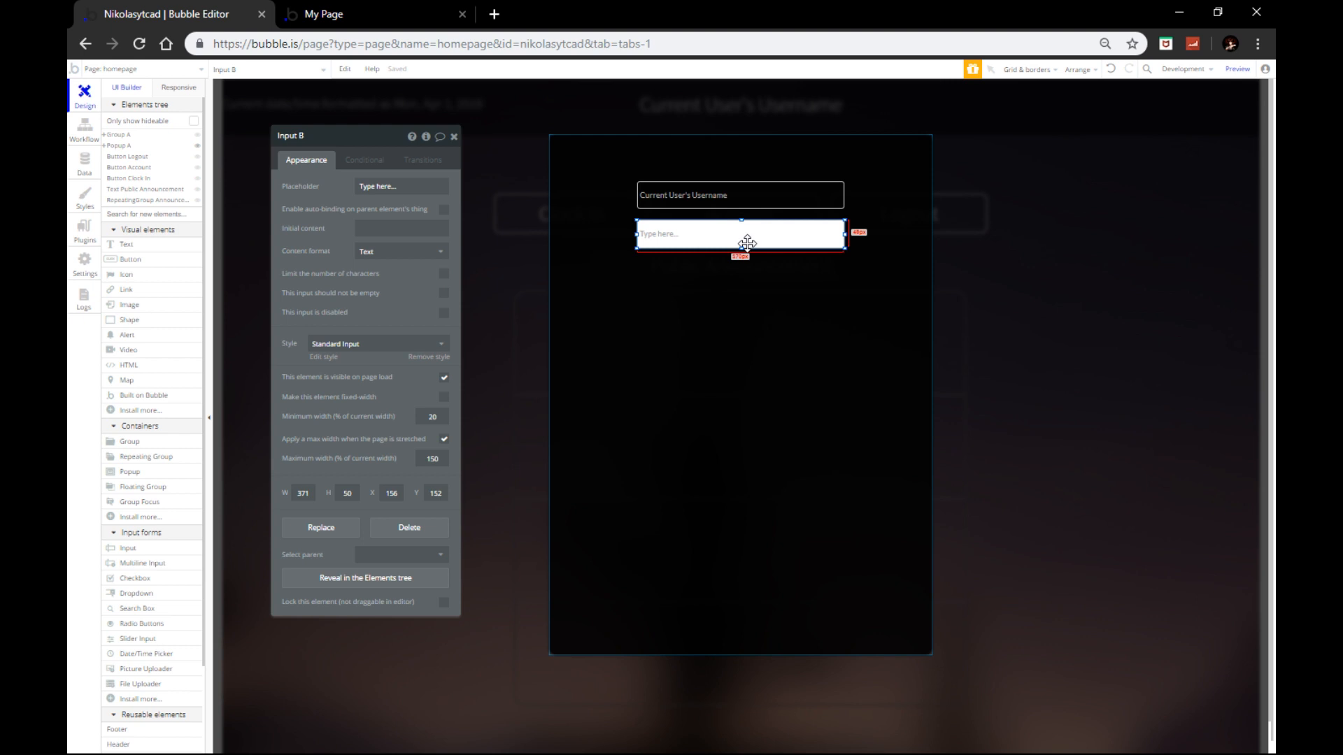
key("Delete")
left_click(747, 182)
key("ctrl+c")
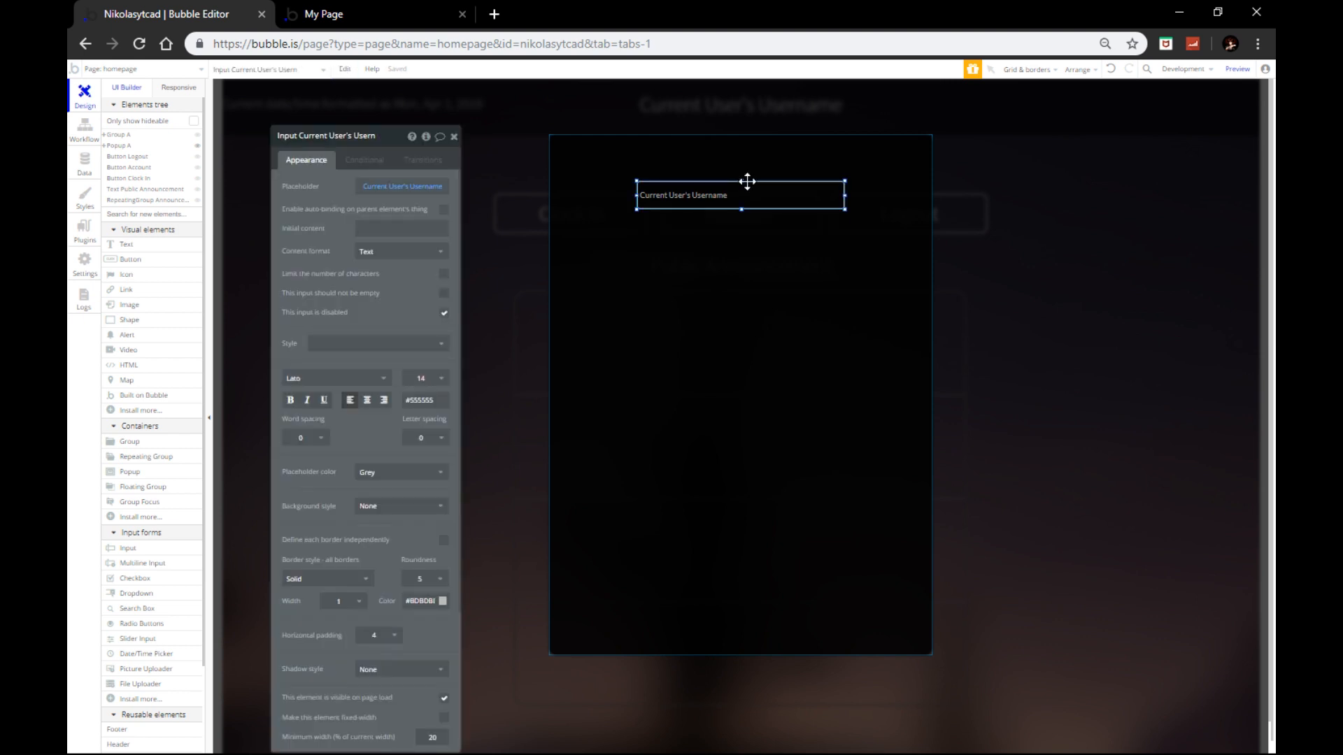
key("ctrl+v")
left_click_drag(746, 205, 742, 234)
double_click(742, 234)
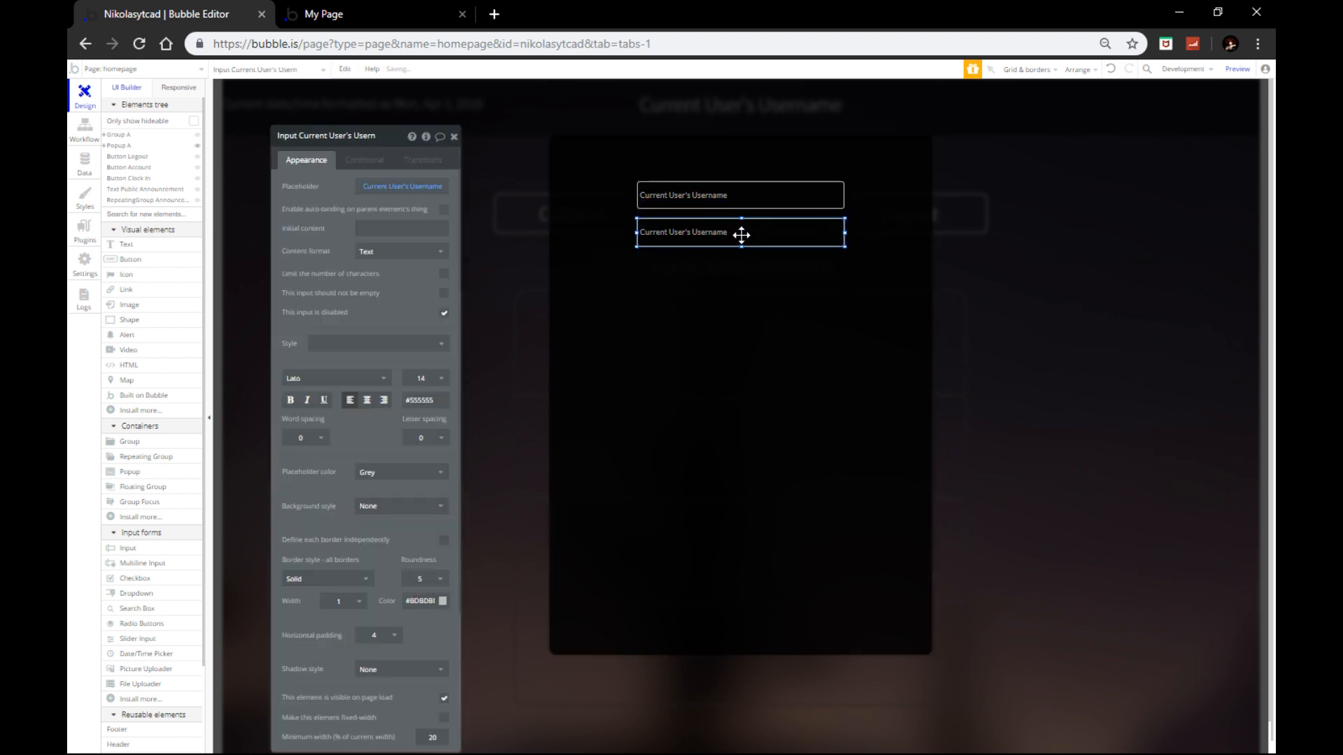
left_click(431, 188)
key("BackSpace")
key("BackSpace")
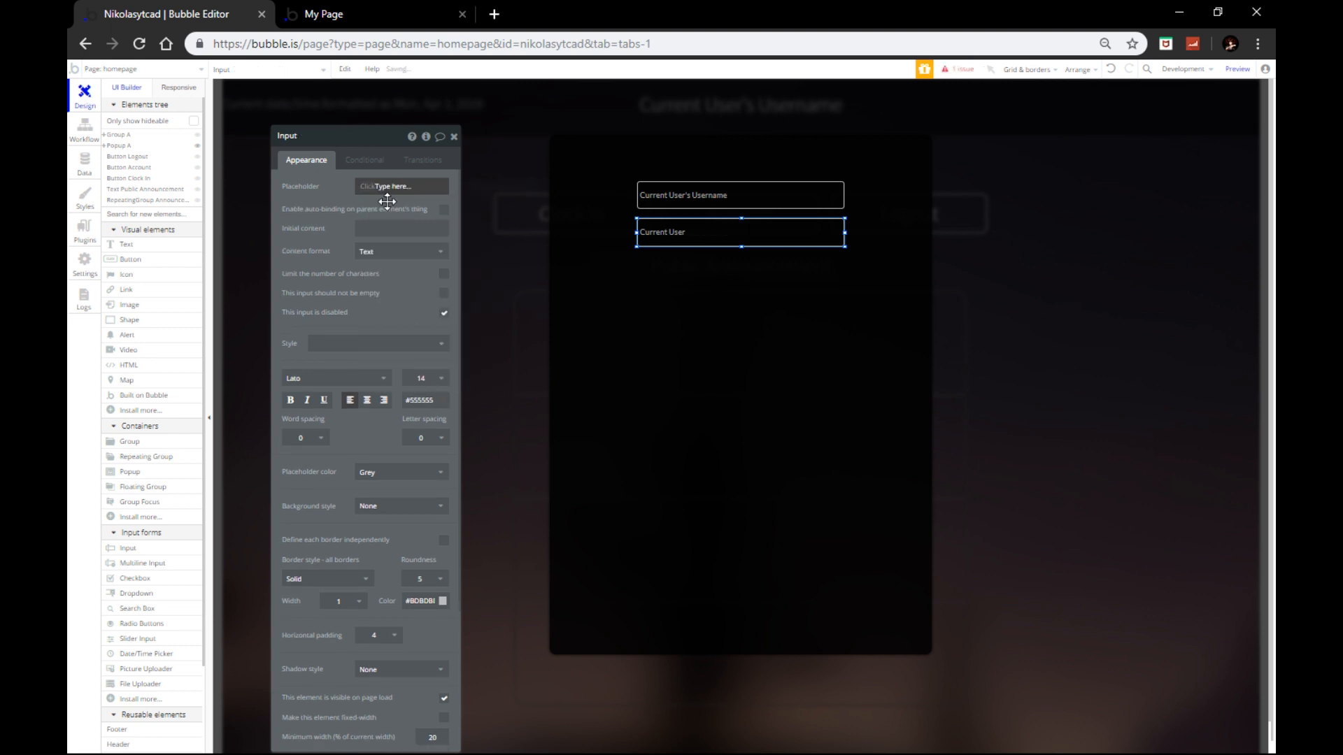
left_click(85, 164)
left_click(158, 207)
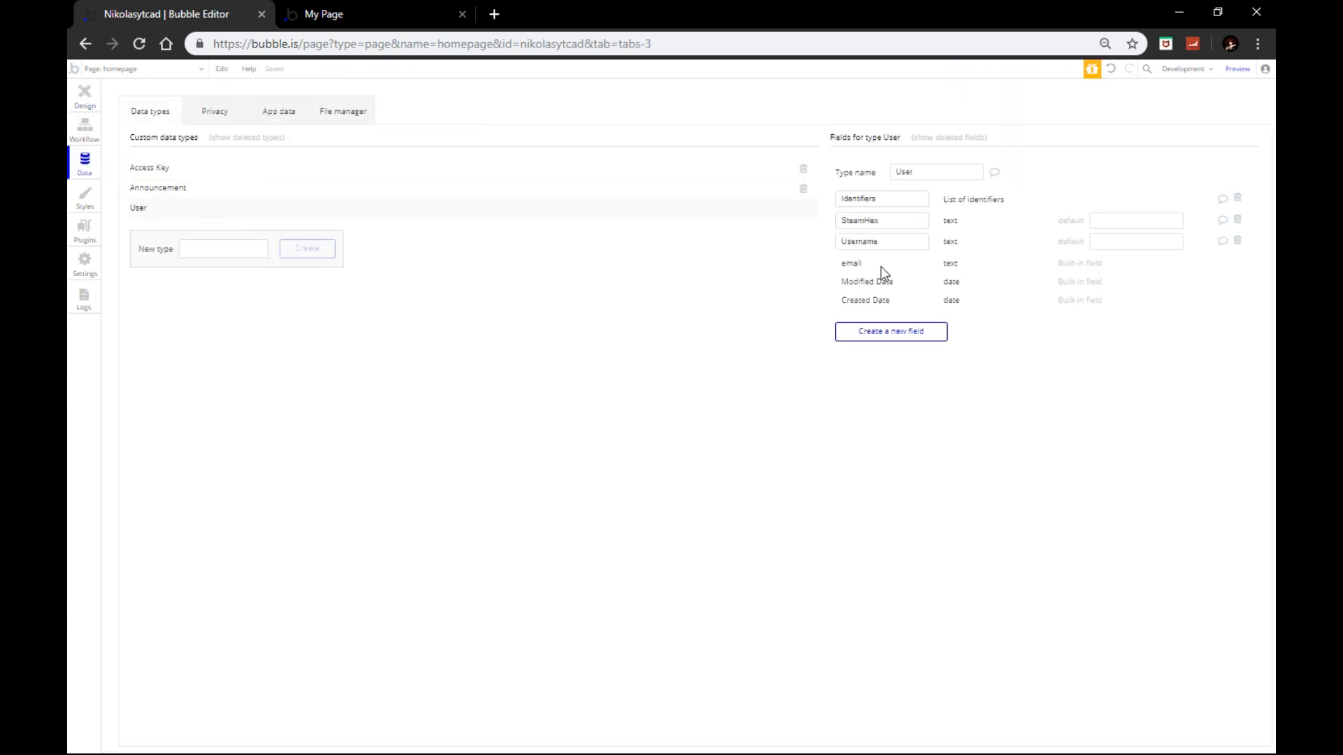
left_click_drag(883, 221, 794, 221)
left_click(804, 305)
left_click(880, 336)
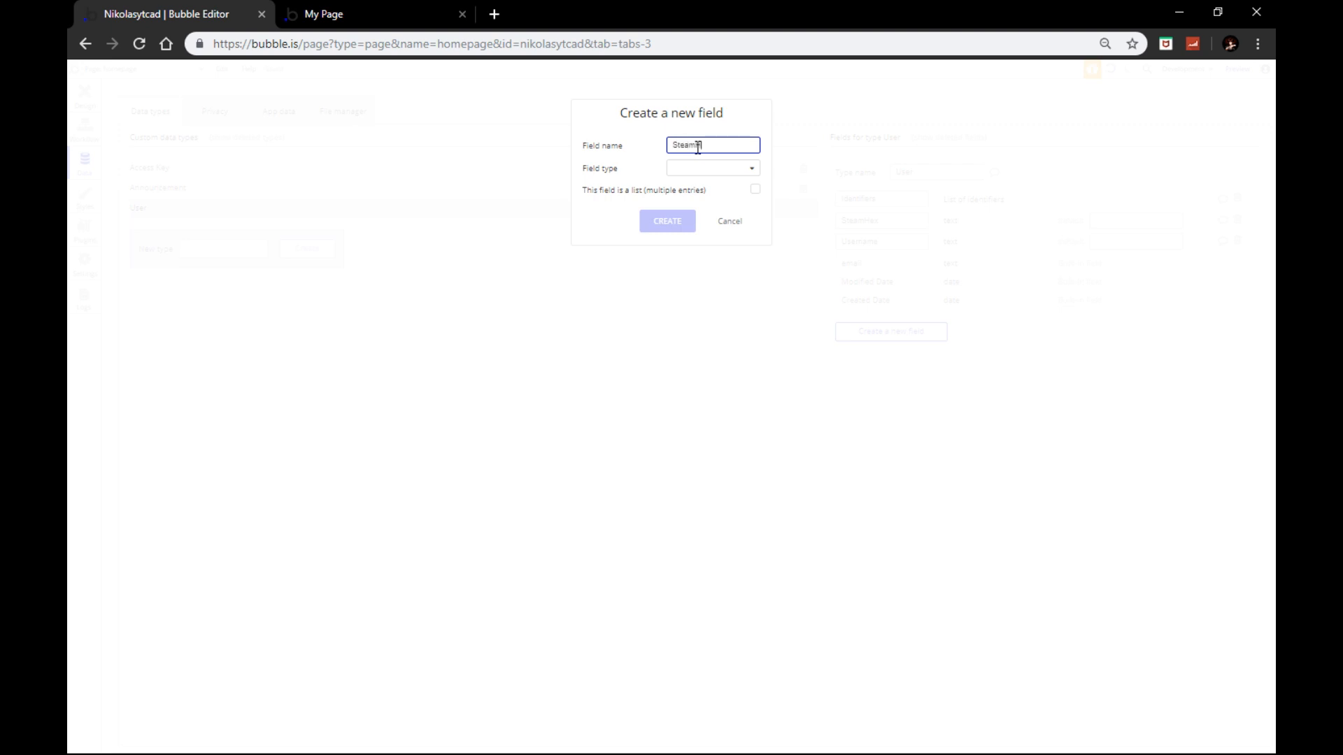
left_click(705, 166)
left_click(720, 199)
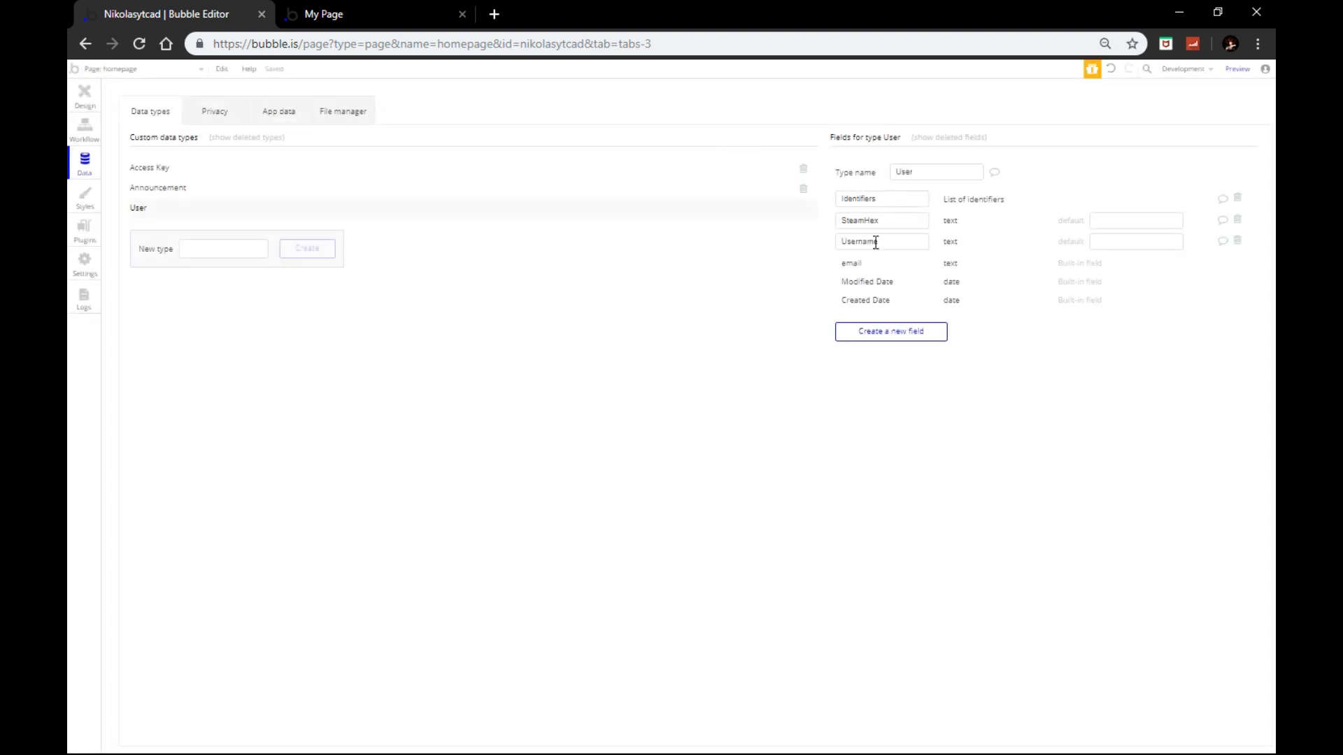
left_click(95, 97)
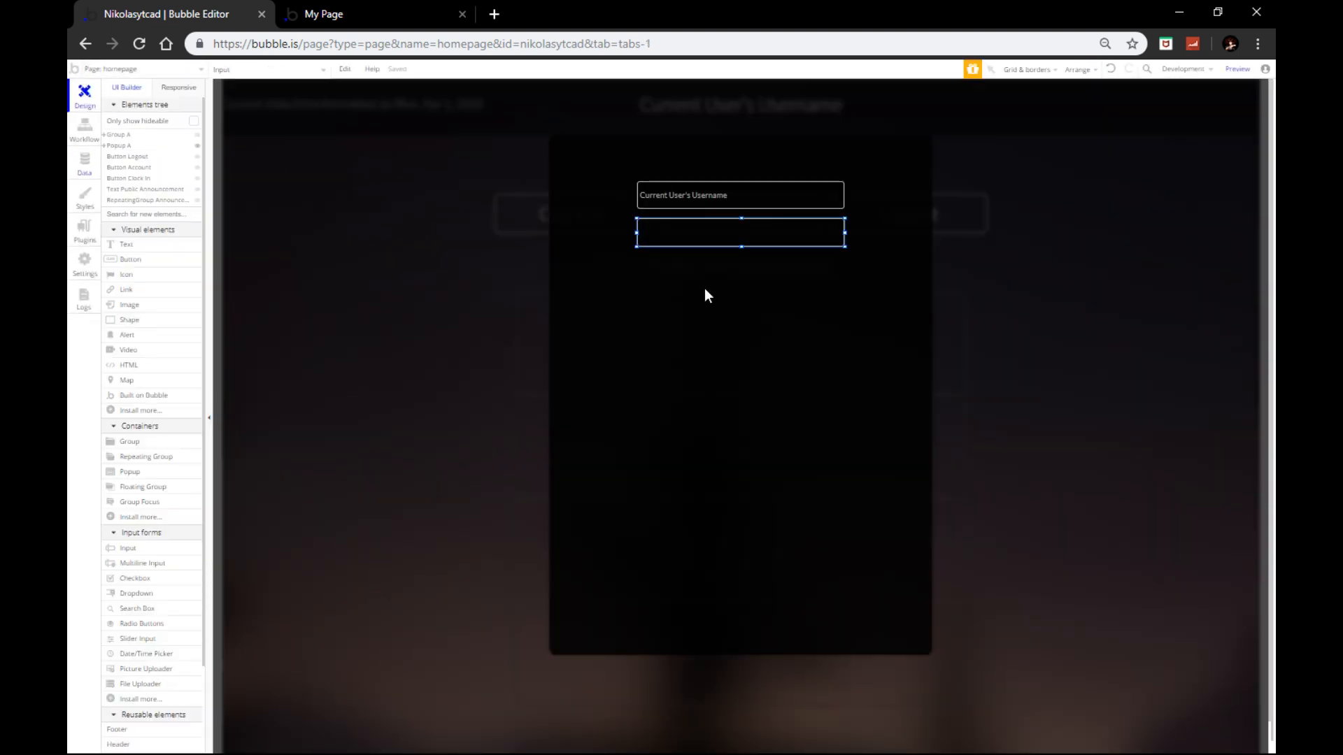
Step: Set the second input's initial content to Current User's SteamHex
double_click(664, 231)
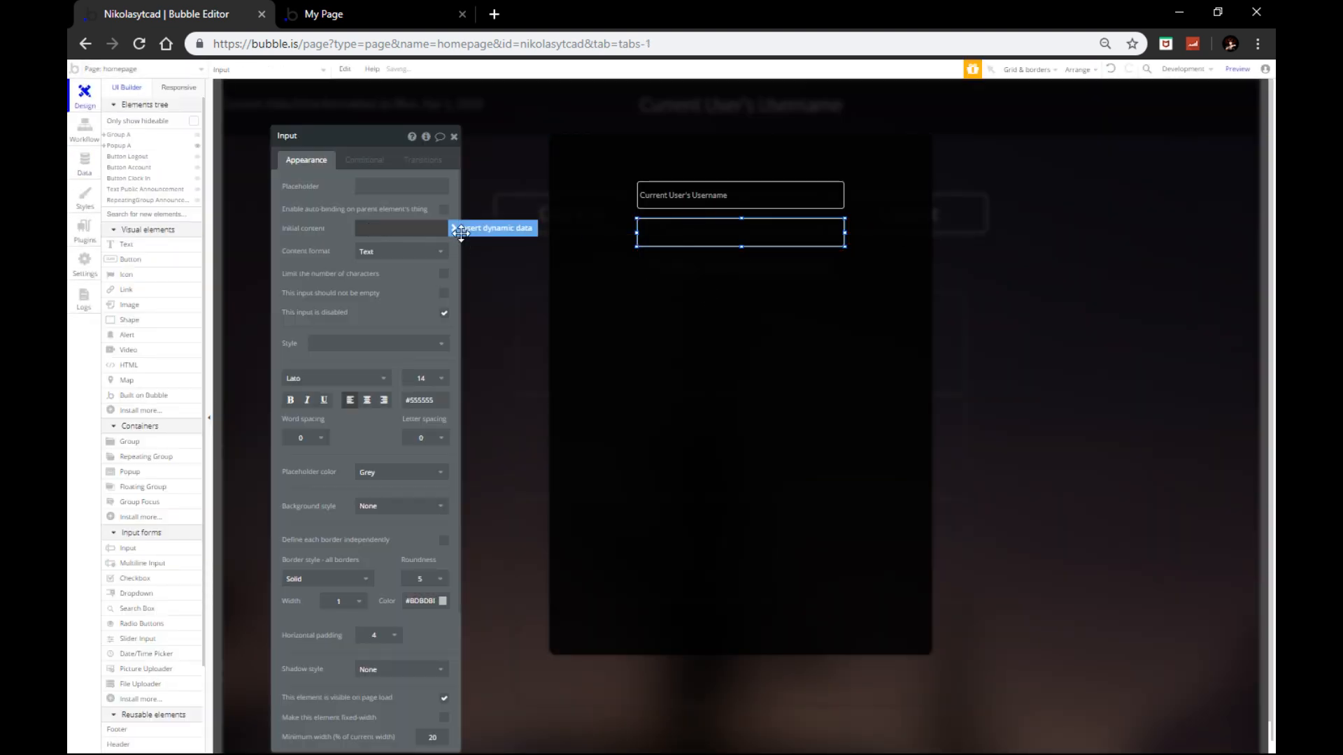
left_click(453, 230)
left_click(385, 277)
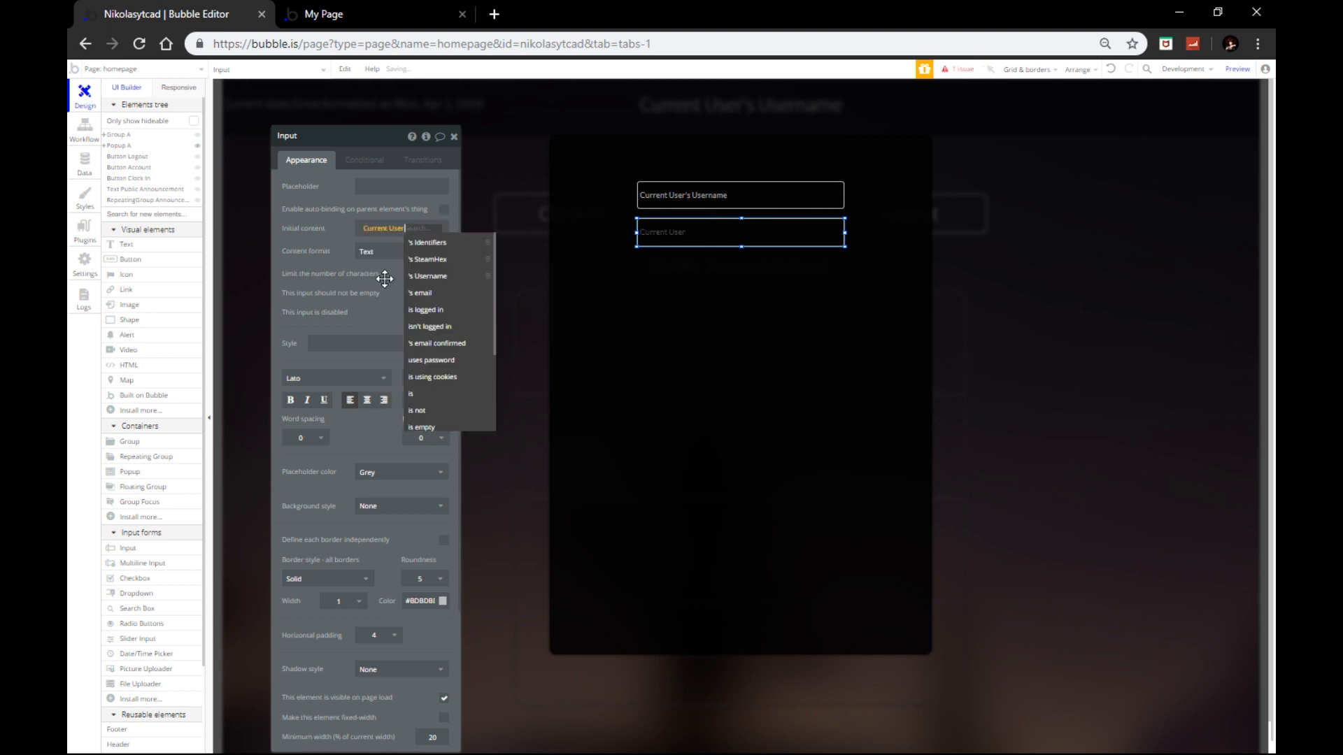
left_click(434, 260)
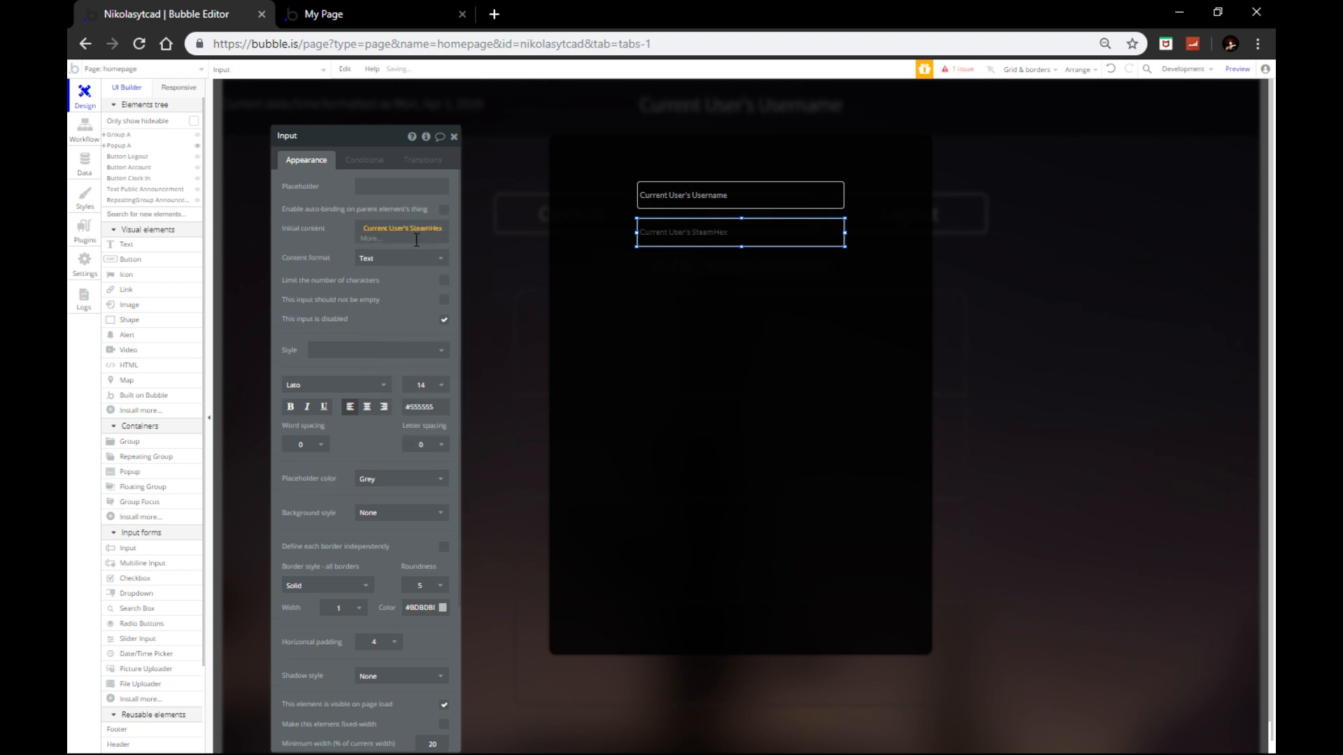
Step: Give the second input the placeholder 'Your SteamHex', then hide the popup
left_click(384, 188)
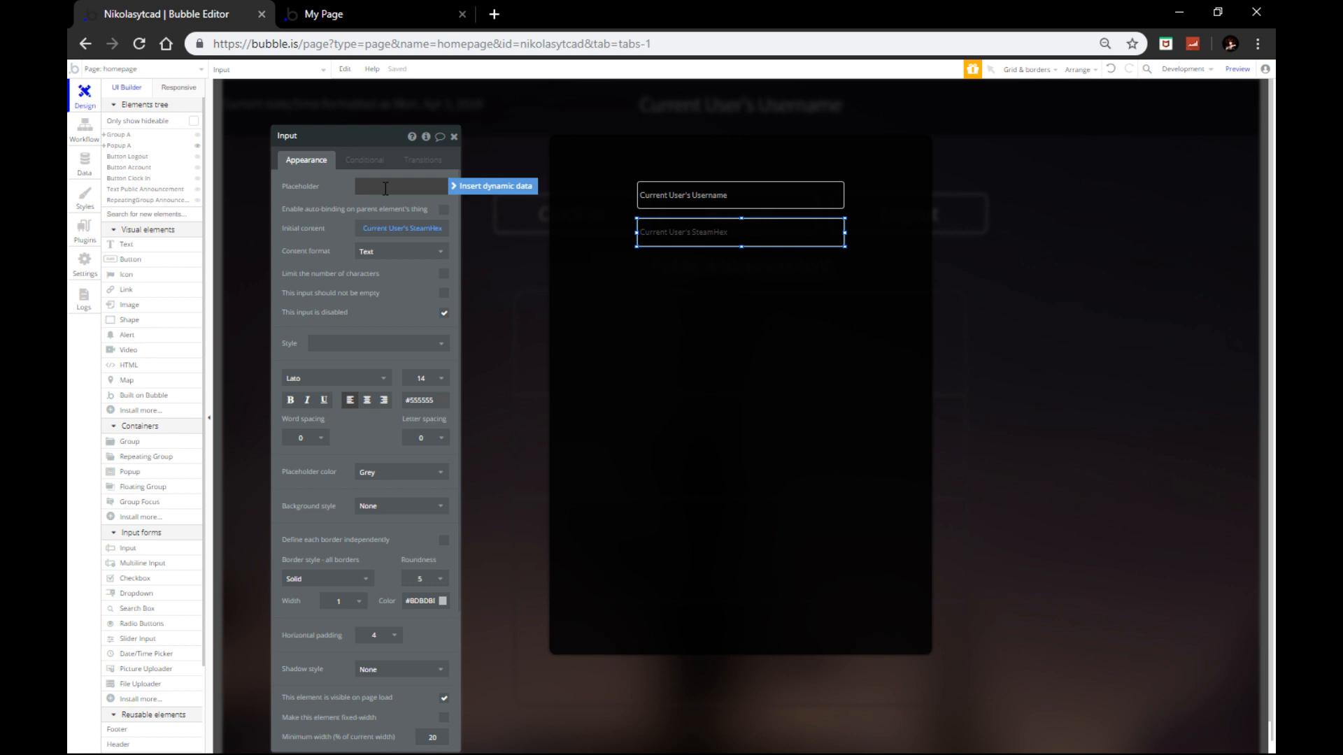
left_click(406, 189)
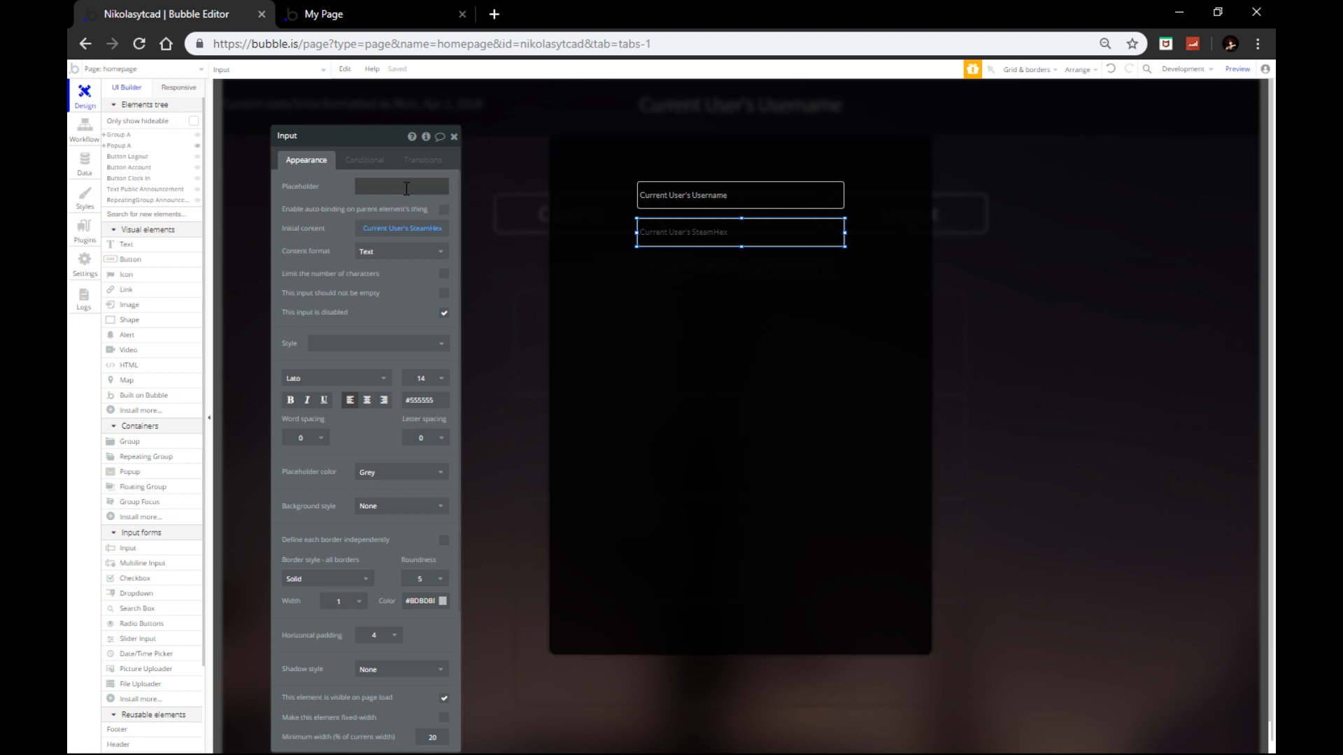
left_click(405, 188)
type("SteamHex")
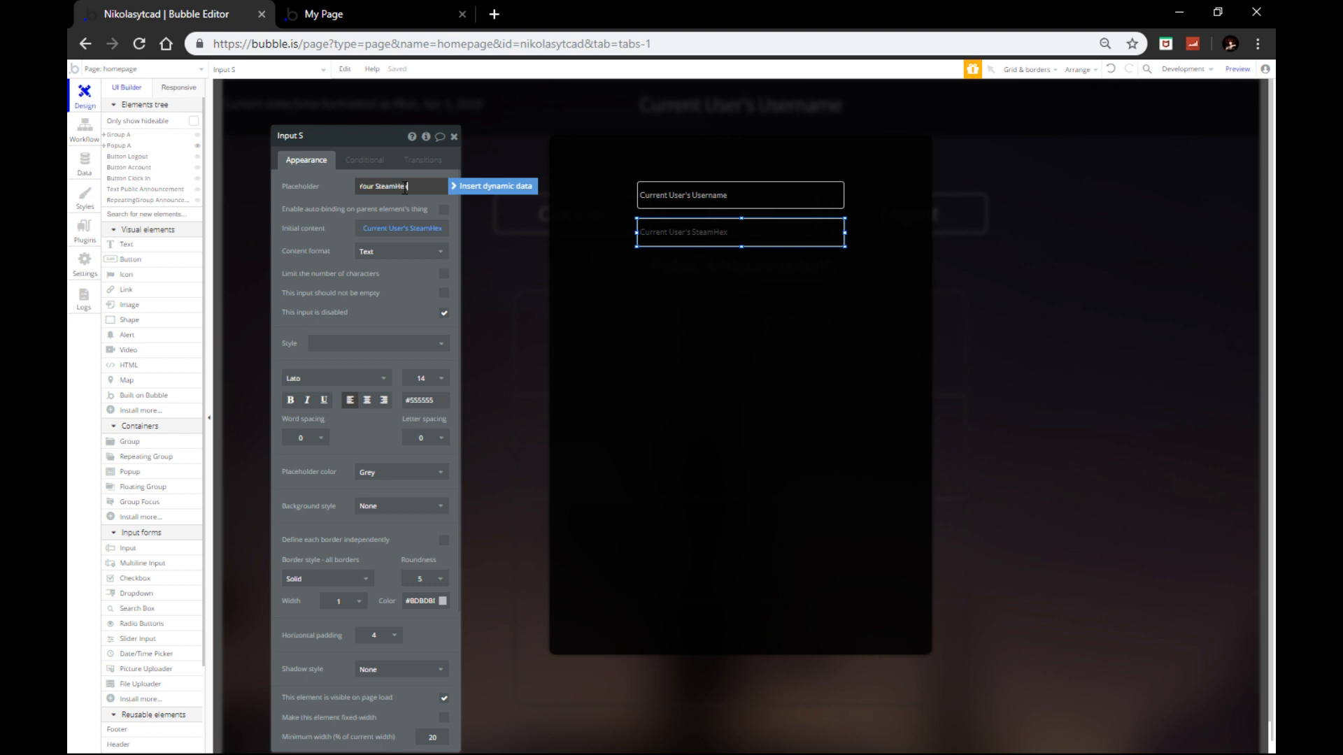
left_click(306, 181)
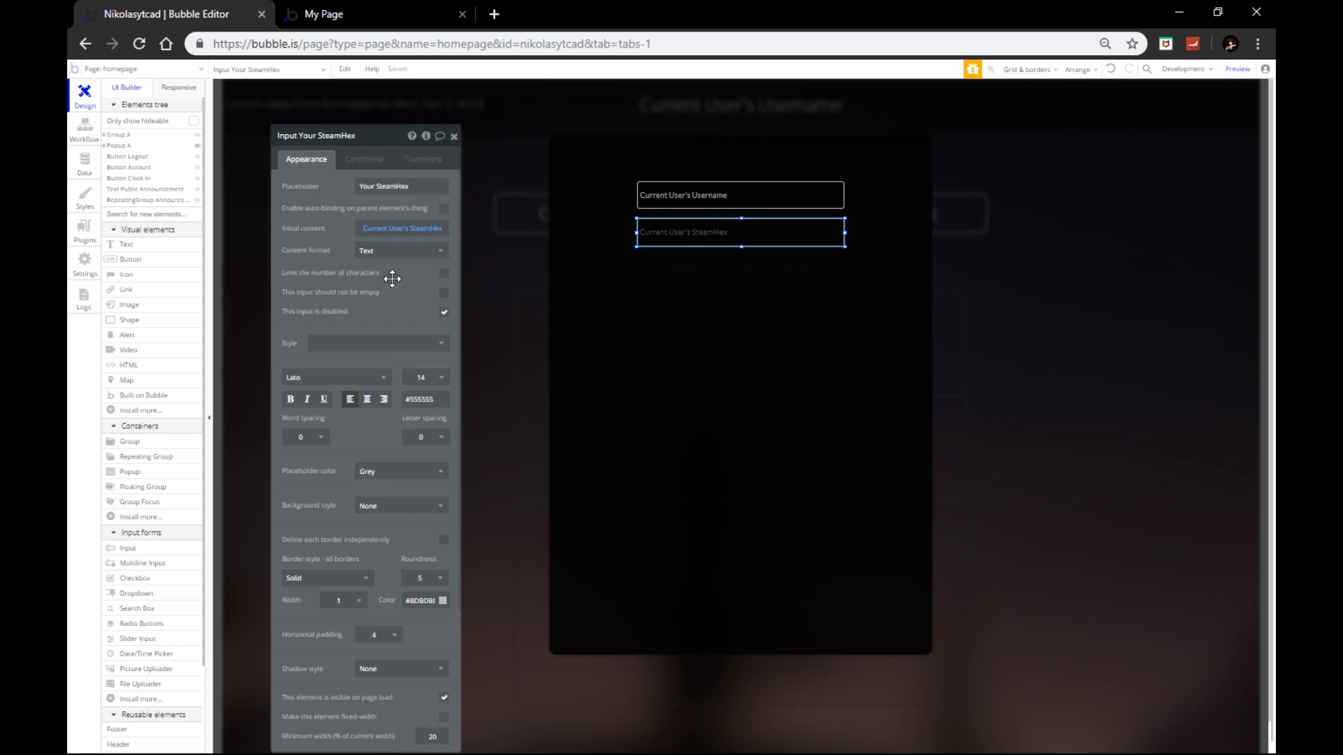
scroll(375, 297, "down", 2)
scroll(384, 293, "up", 2)
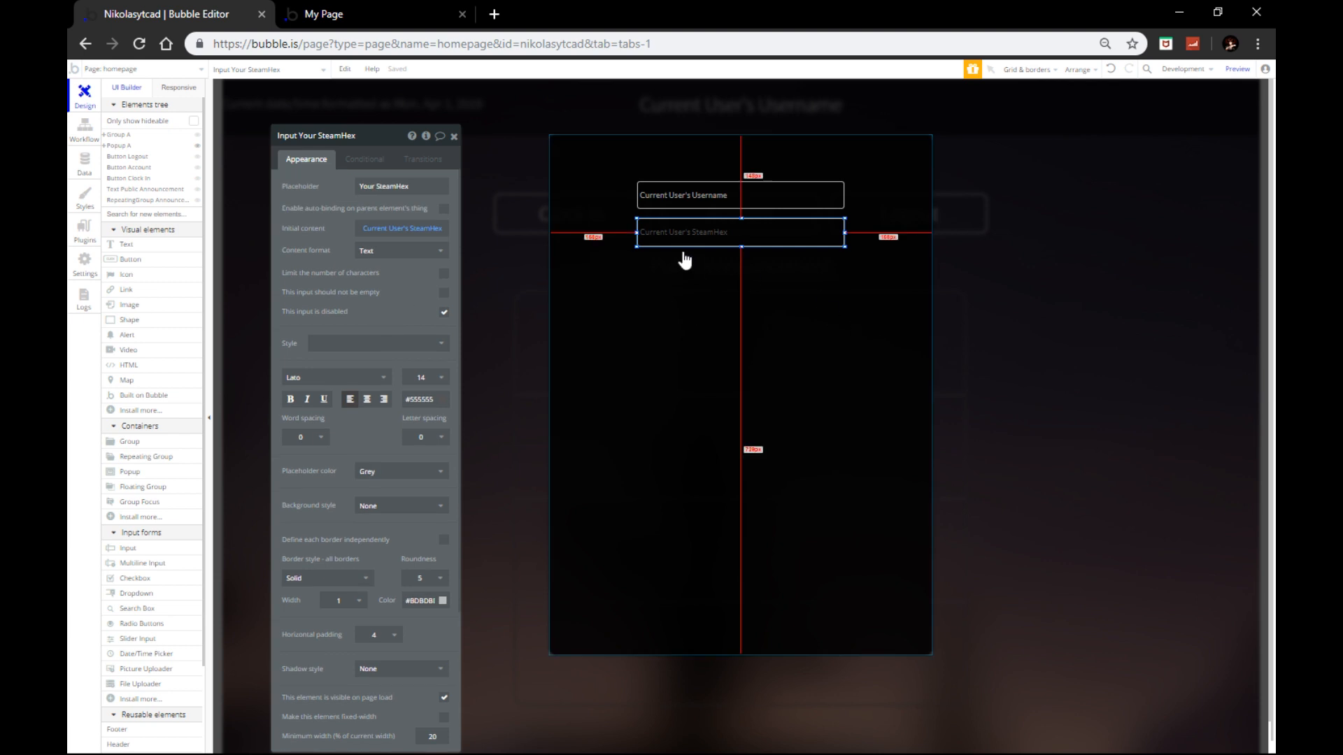
left_click(454, 135)
left_click(650, 363)
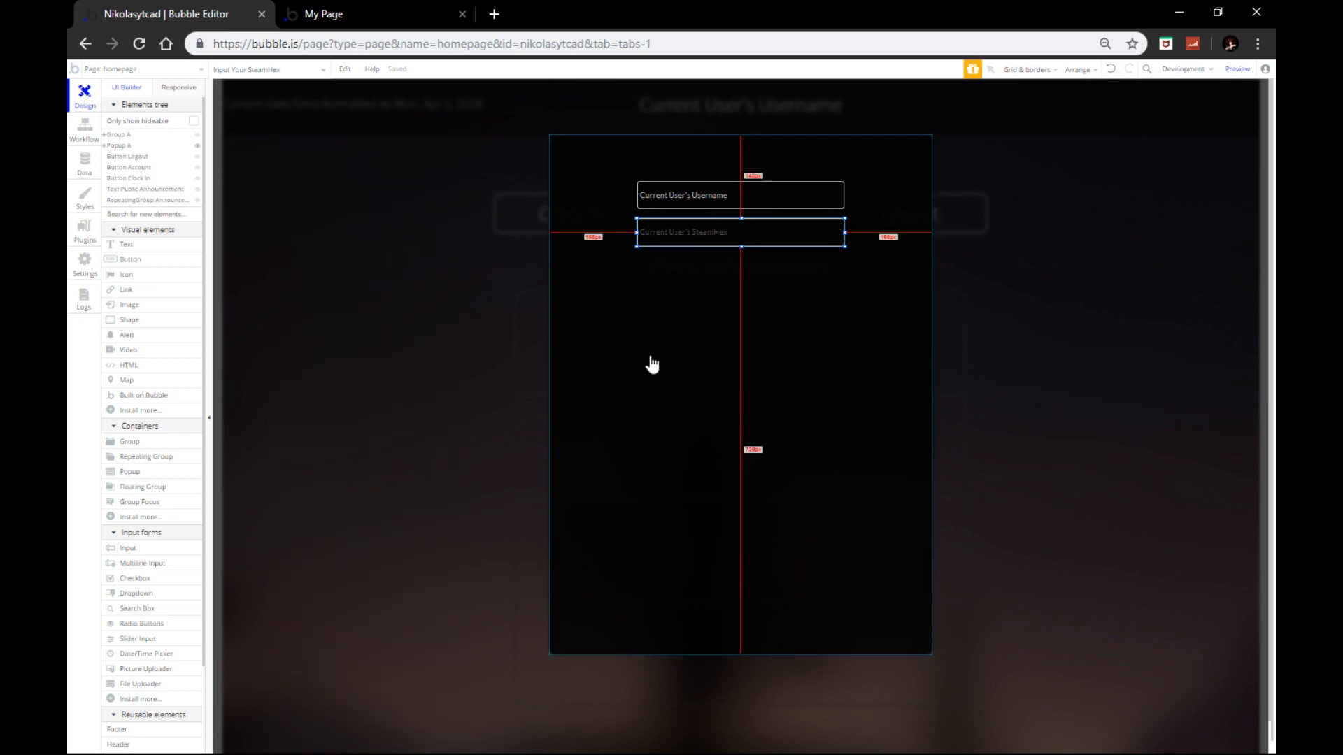
left_click(501, 326)
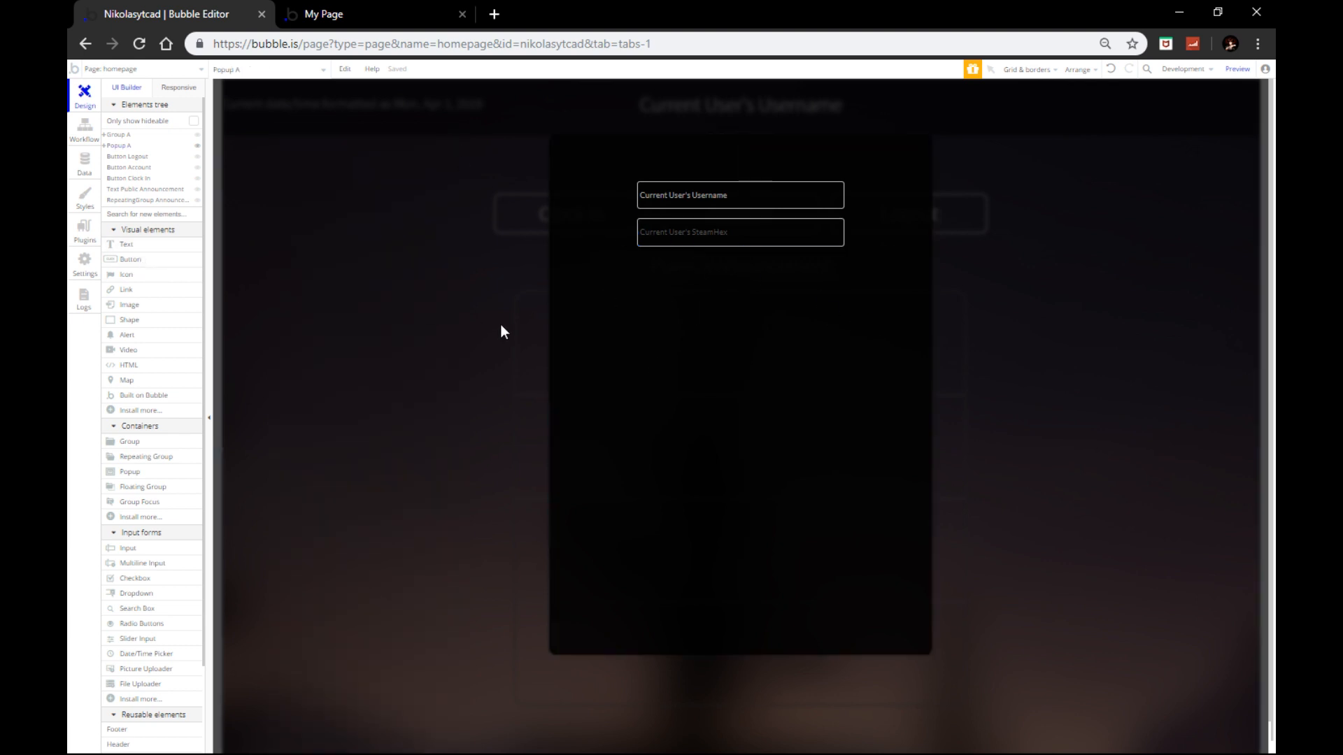
Step: Paste a copy of the Clock In button into Popup A below the two inputs
left_click(526, 217)
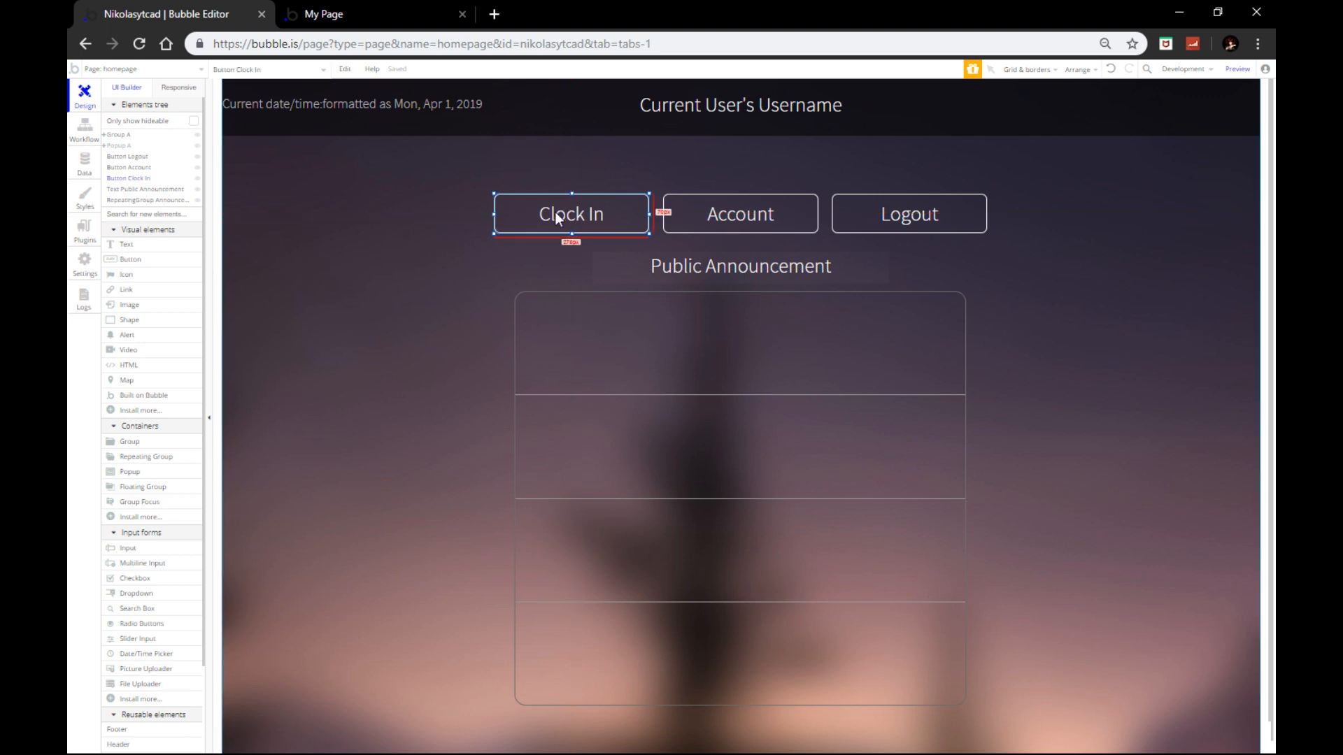
left_click(197, 146)
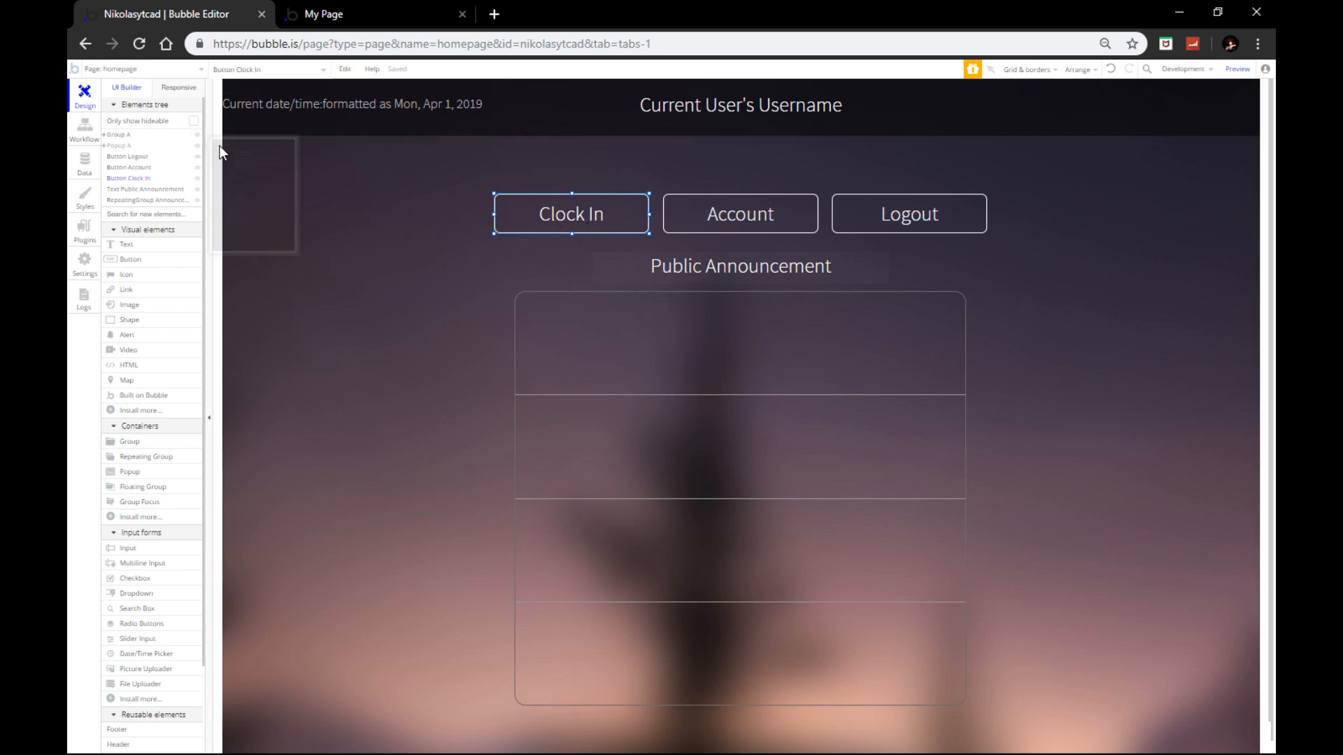
left_click(606, 338)
key("ctrl+v")
left_click_drag(672, 163, 769, 280)
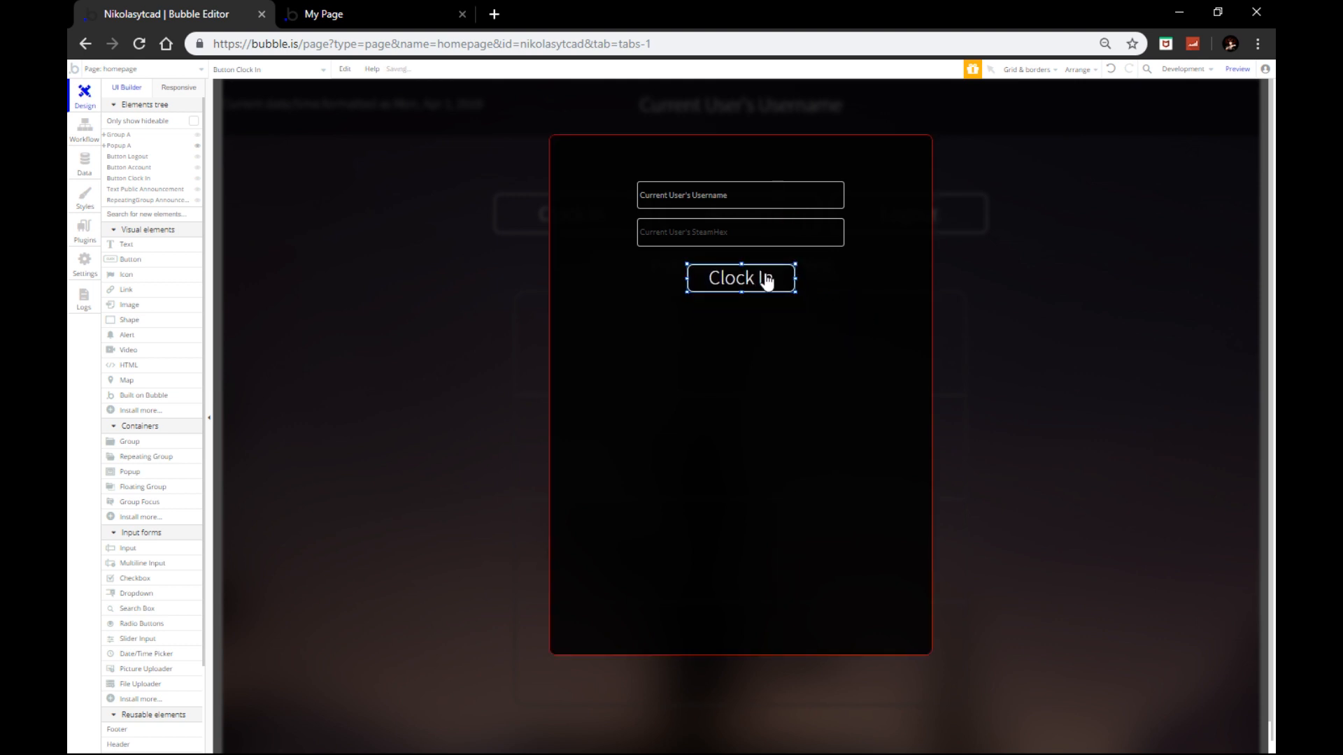
right_click(769, 280)
left_click(818, 553)
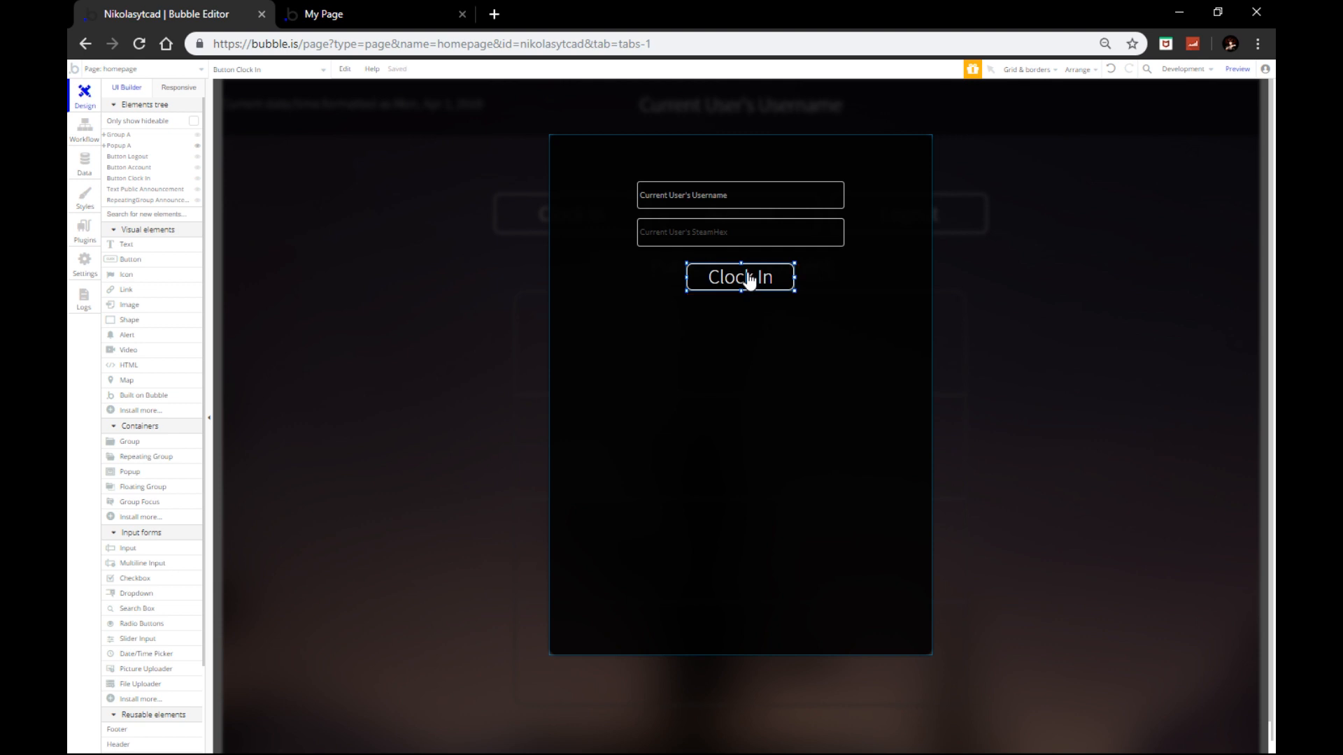
Step: Label the copied button 'Save Info' with font size 24
double_click(749, 280)
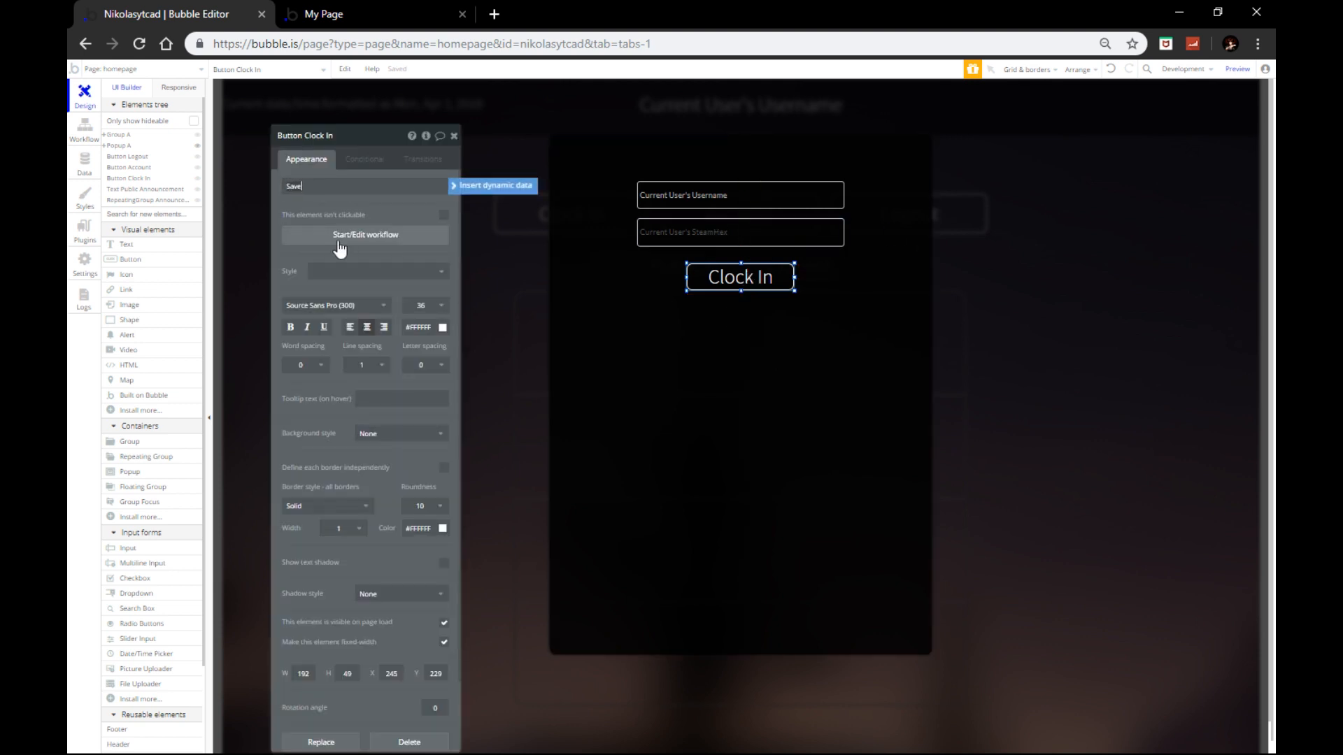
type("Save Info")
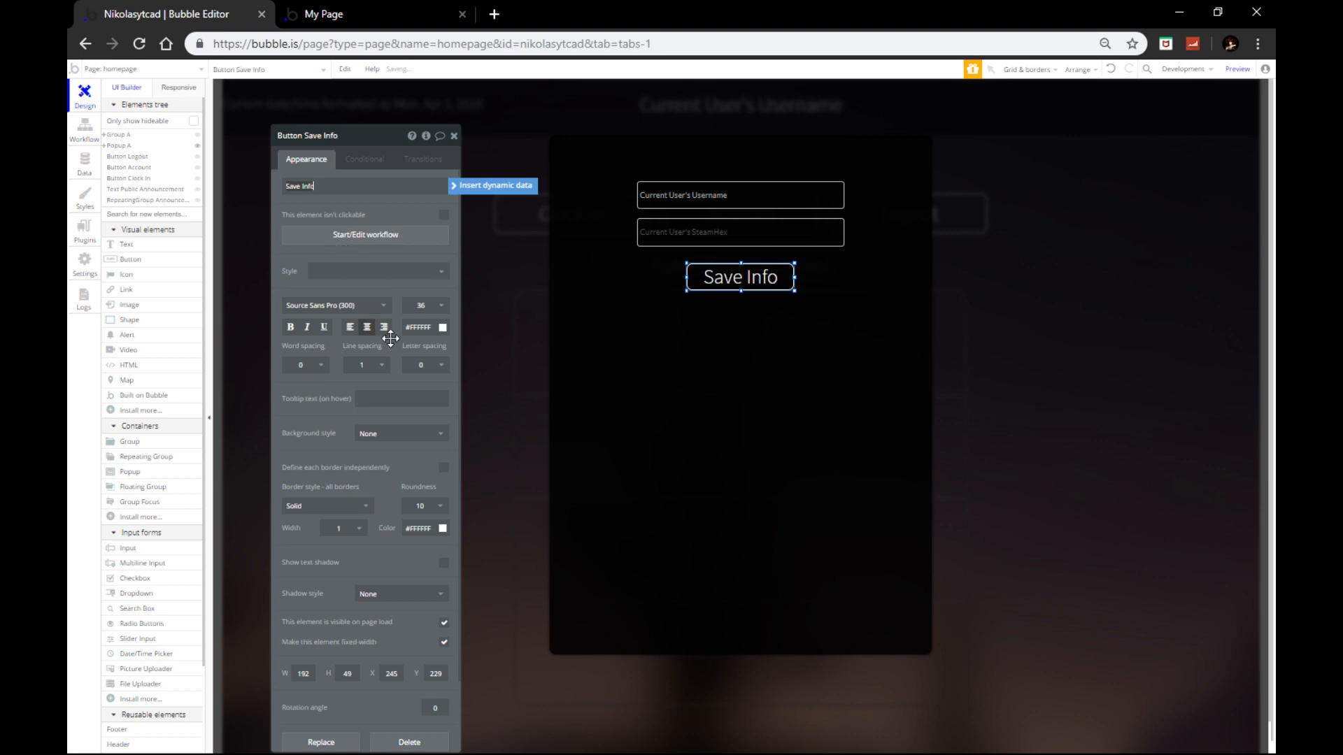
left_click(428, 305)
left_click(424, 475)
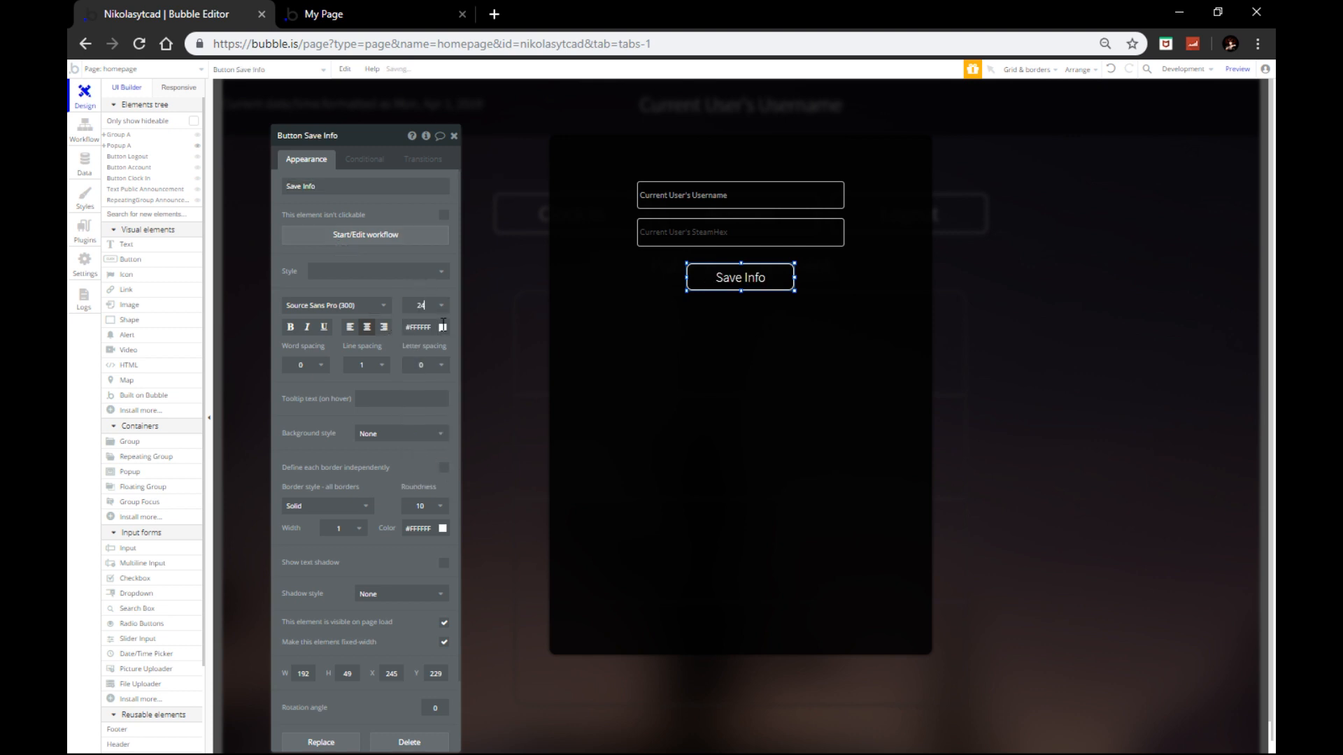
left_click(454, 136)
left_click(691, 296)
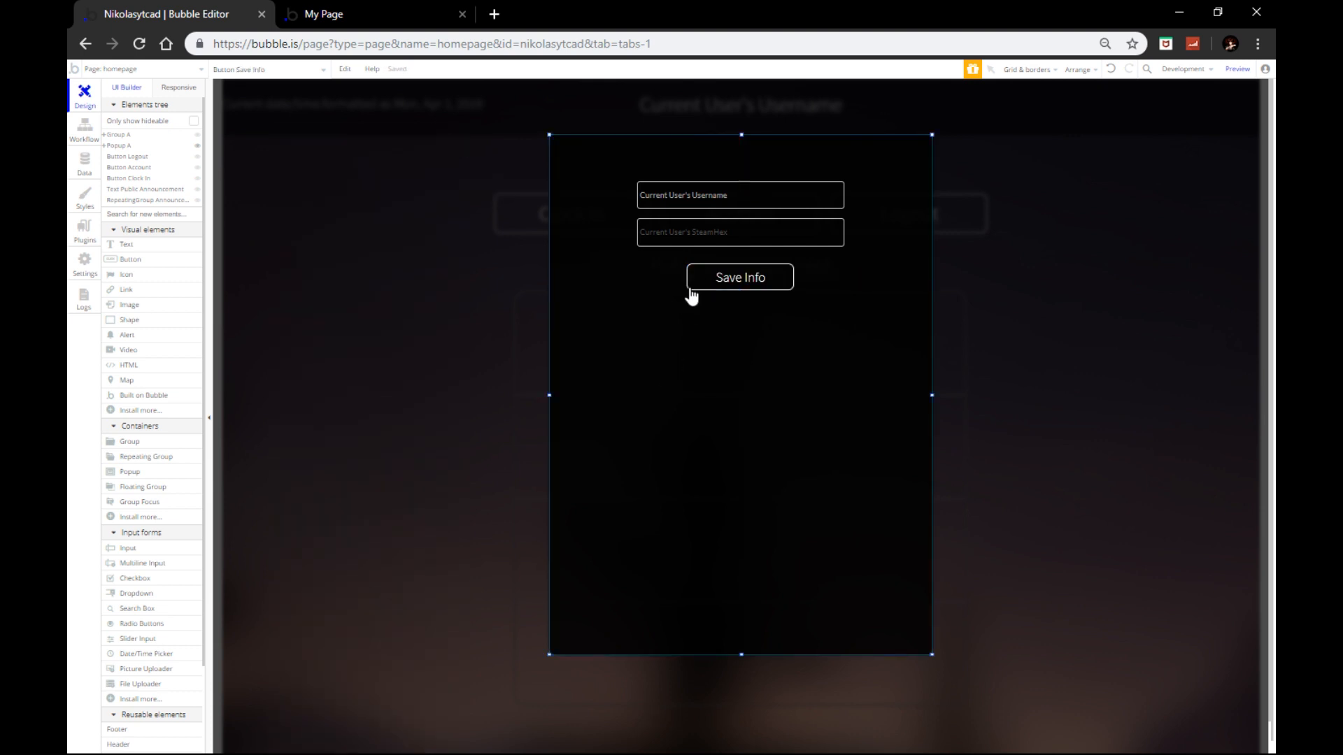
Step: Nudge the Save Info button up and centre it horizontally in the popup
left_click(727, 277)
left_click_drag(728, 279, 727, 275)
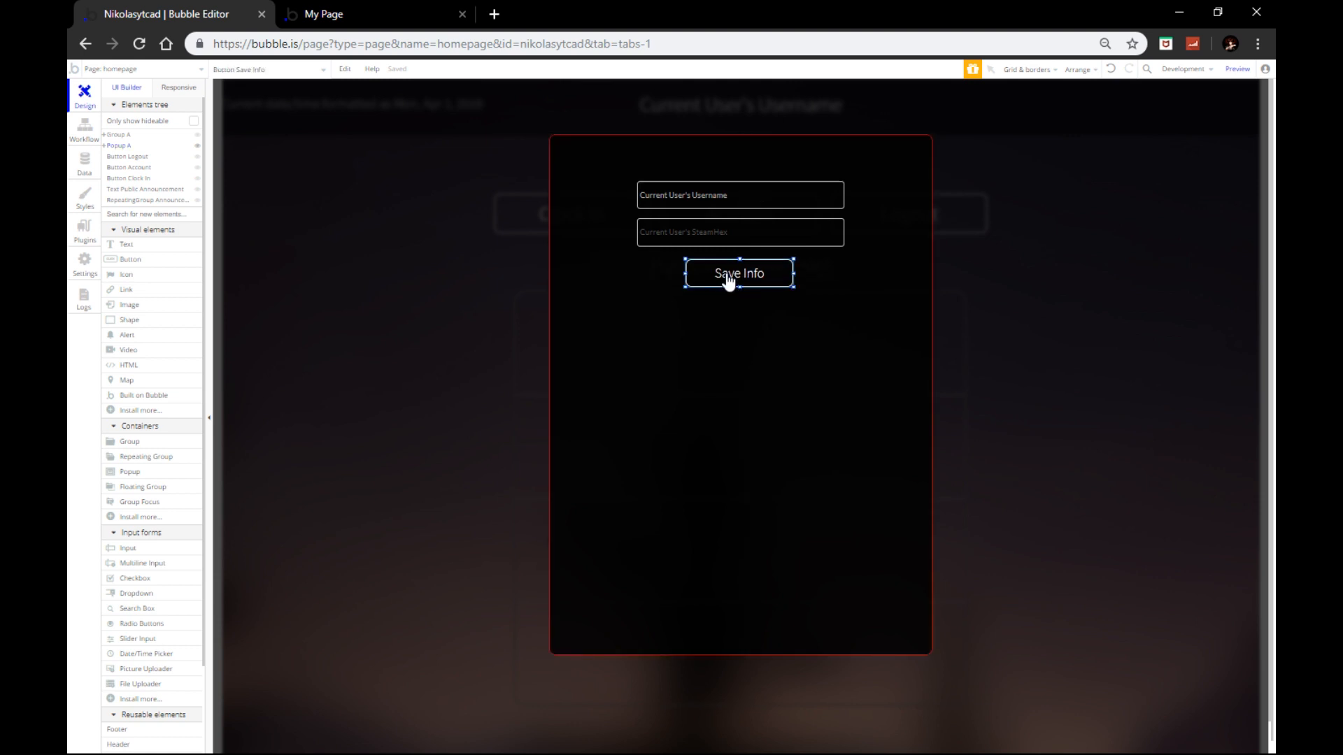
right_click(726, 274)
left_click(754, 553)
left_click(708, 439)
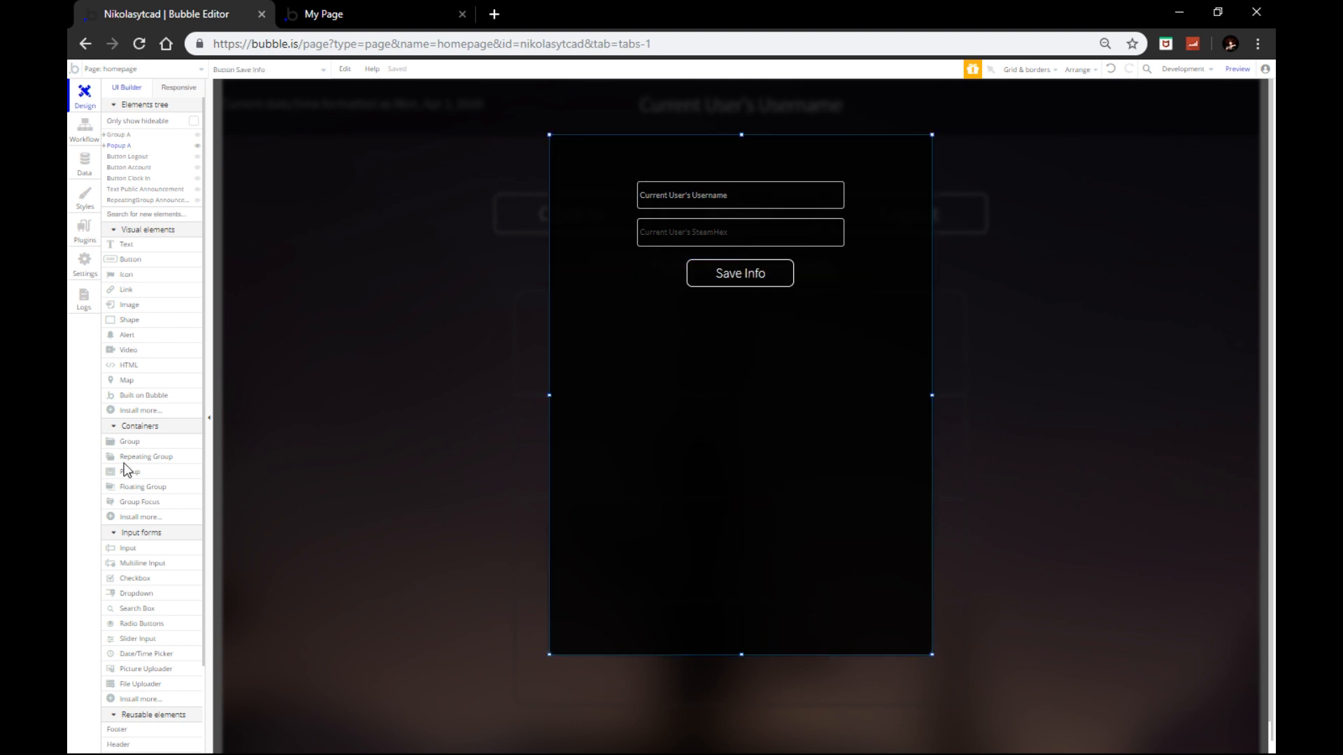
Step: Draw a repeating group beneath the Save Info button and shift it slightly into place
left_click(128, 458)
left_click_drag(640, 311, 879, 550)
left_click_drag(779, 451, 768, 446)
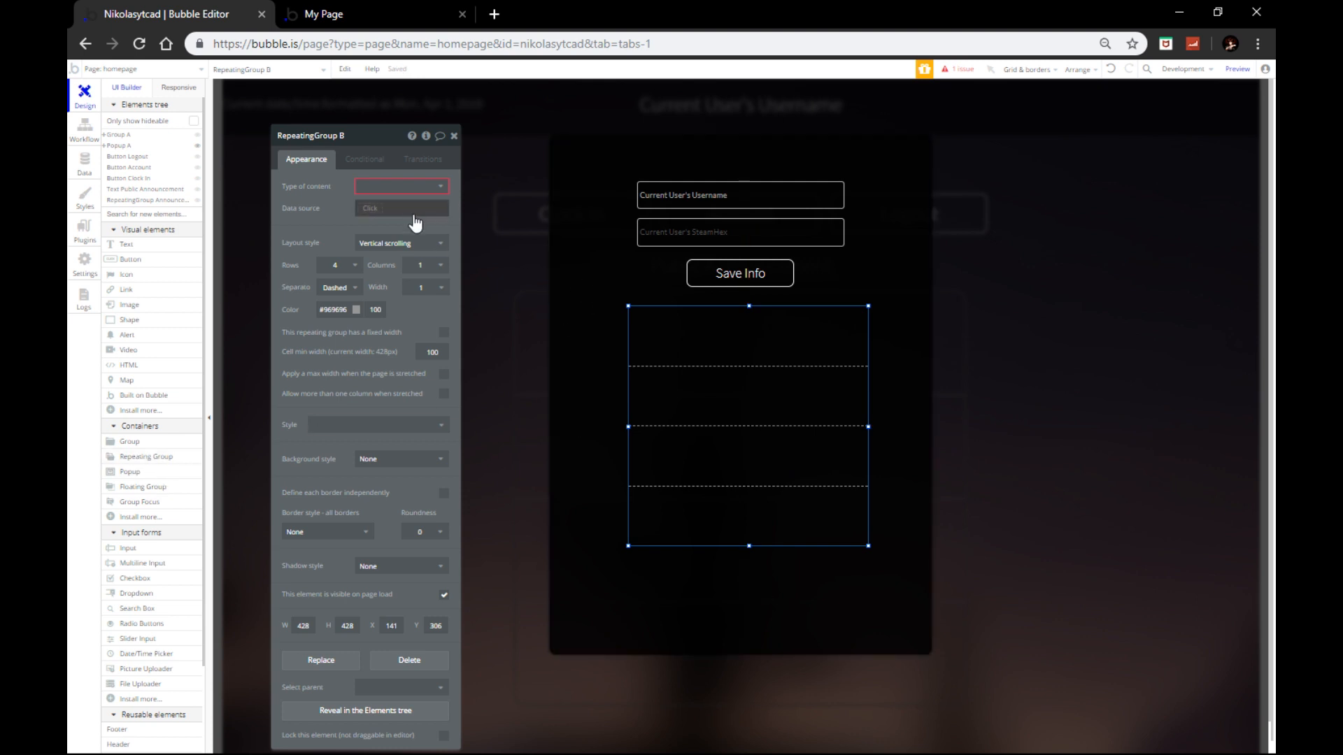
Step: Look at the group's content type list without choosing, then go to the app's data types
left_click(409, 187)
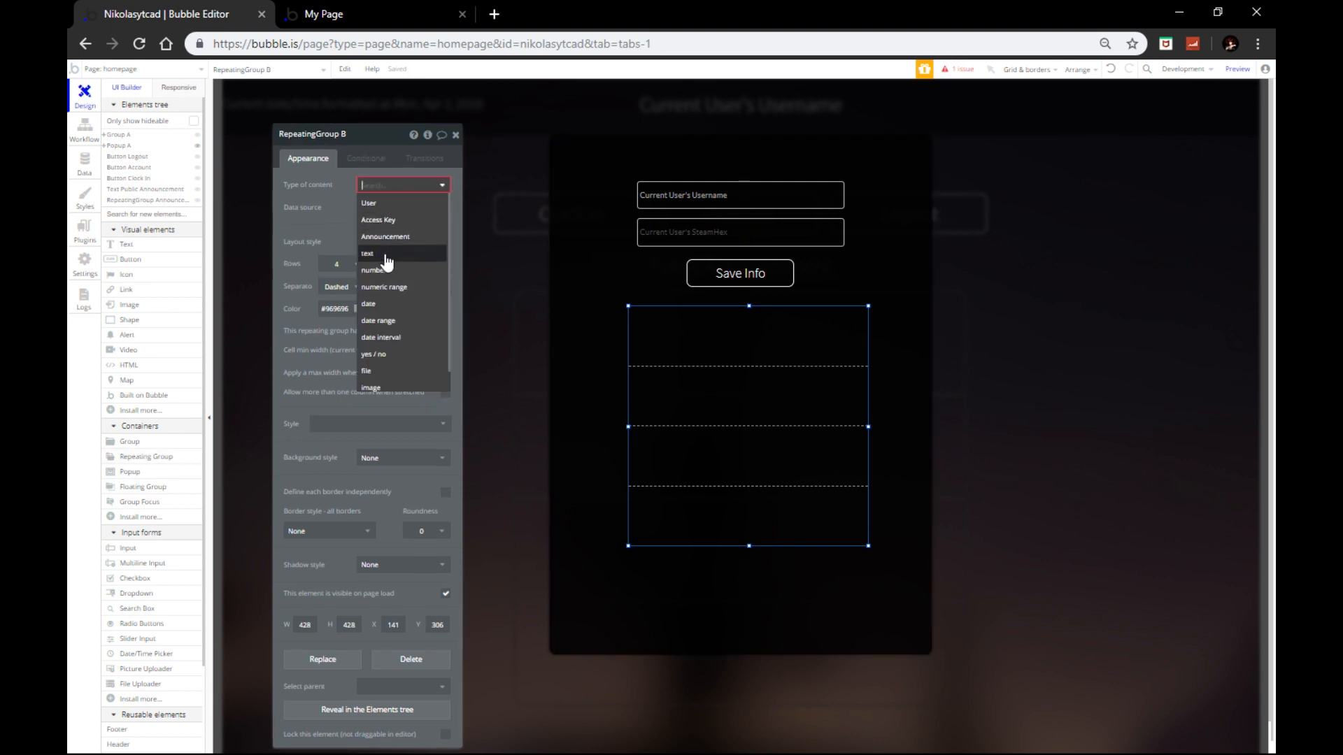
left_click(300, 196)
left_click(97, 183)
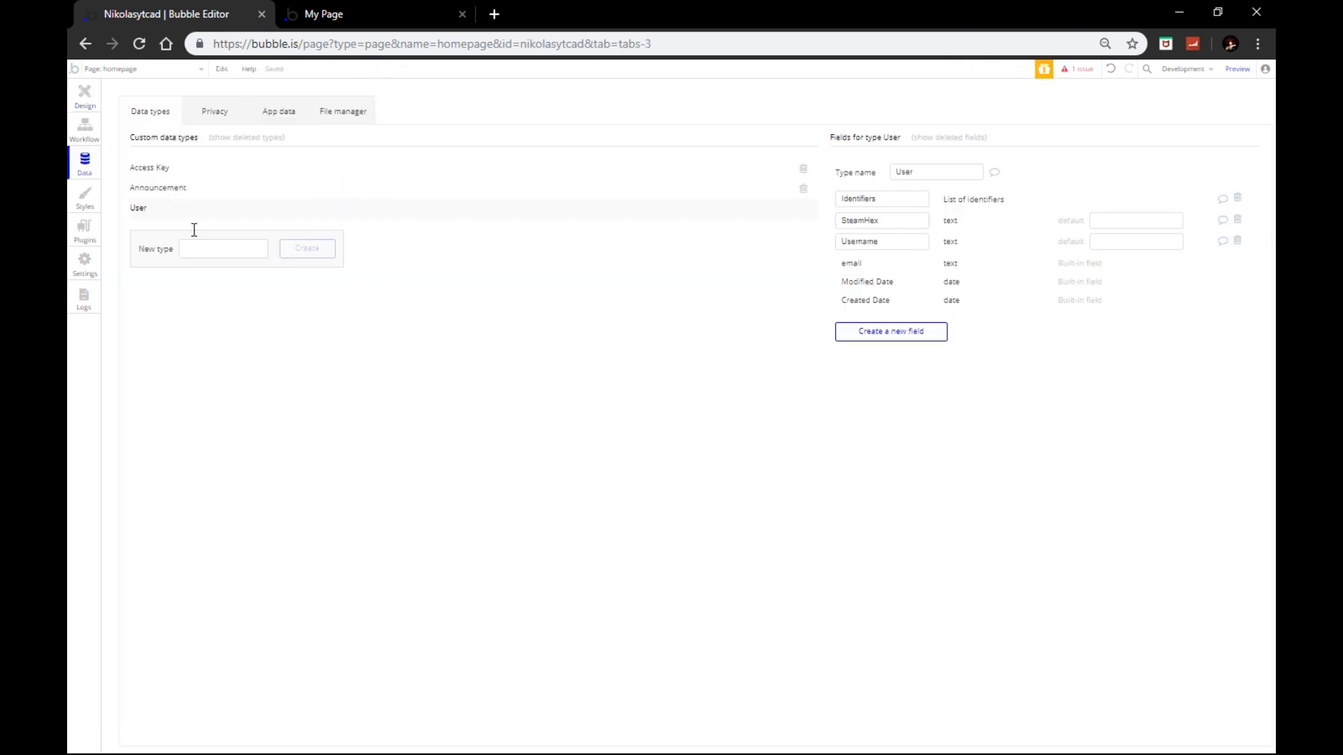
Step: Create an Identifier data type with a text field named CurrentIdentifier
left_click(210, 256)
type("Identifier")
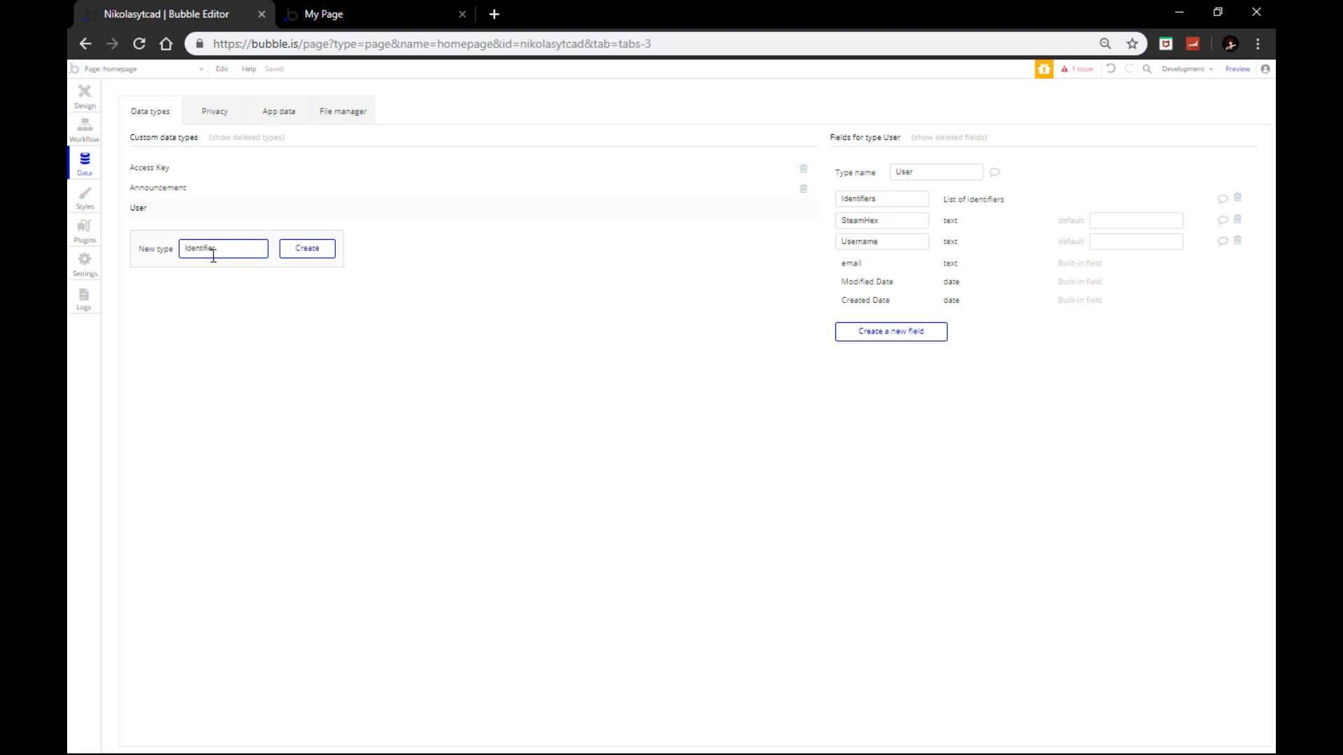
left_click(308, 249)
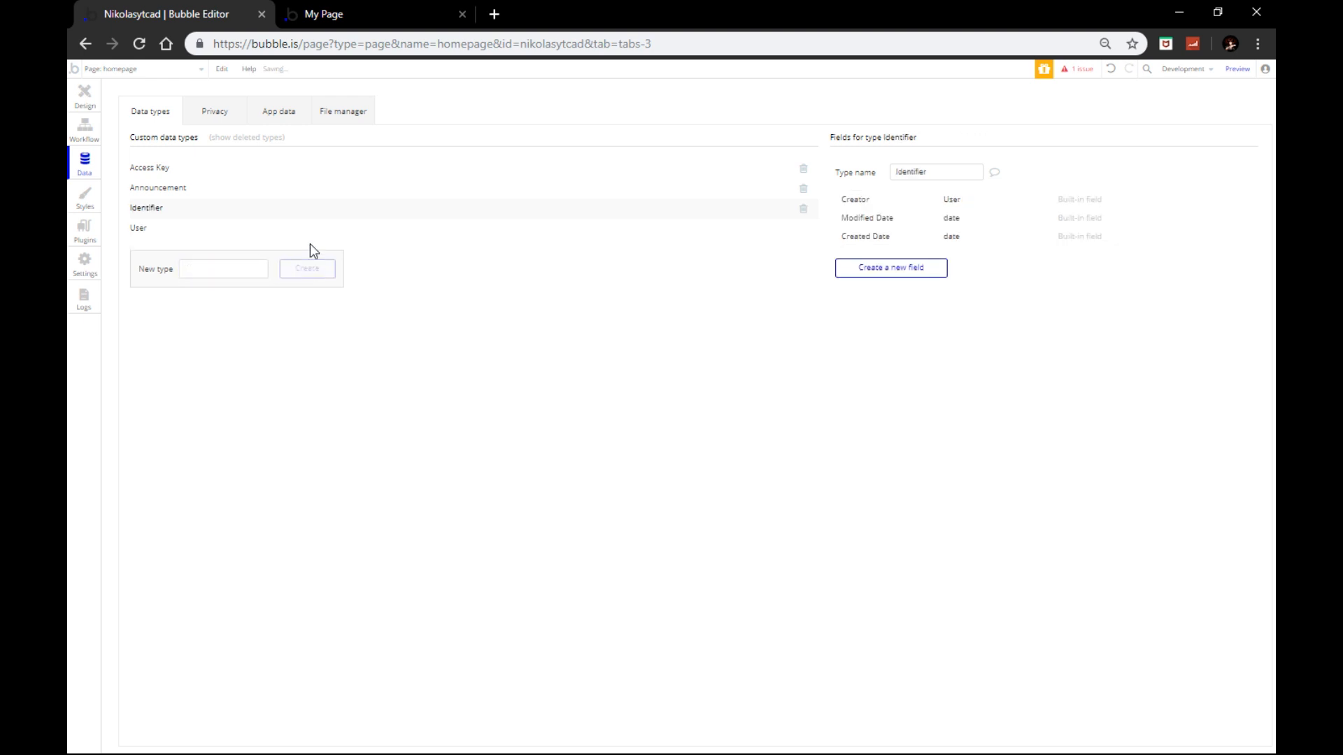
left_click(884, 270)
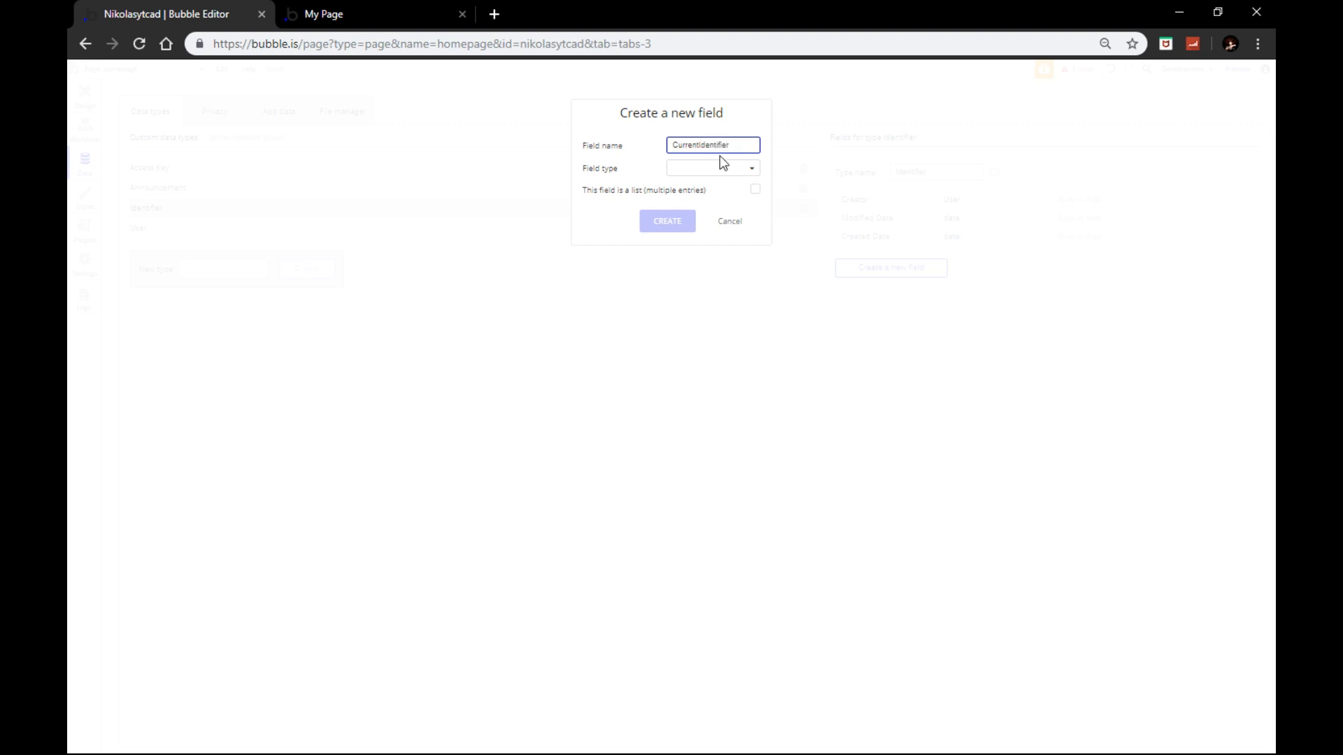
left_click(712, 167)
left_click(691, 188)
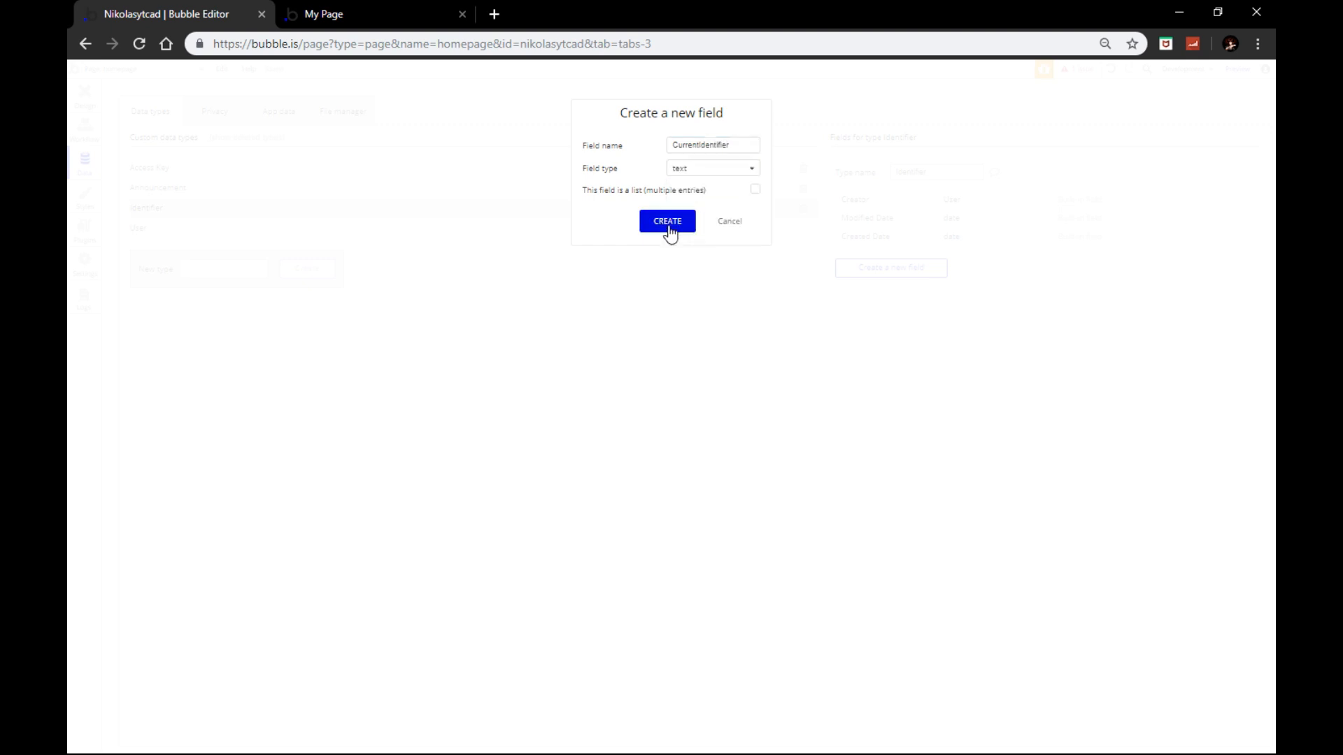
left_click(668, 222)
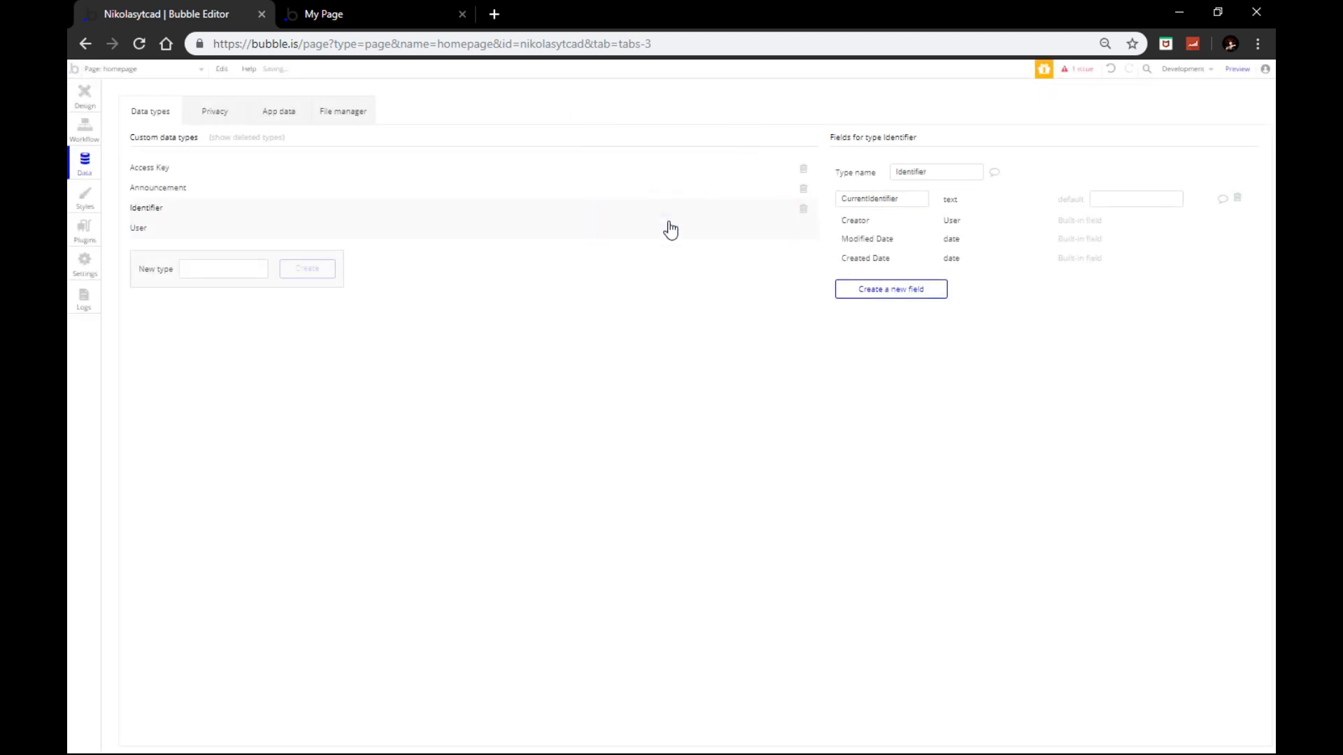
Step: Add an Identifiers field to User, typed as a list of Identifier
left_click(201, 229)
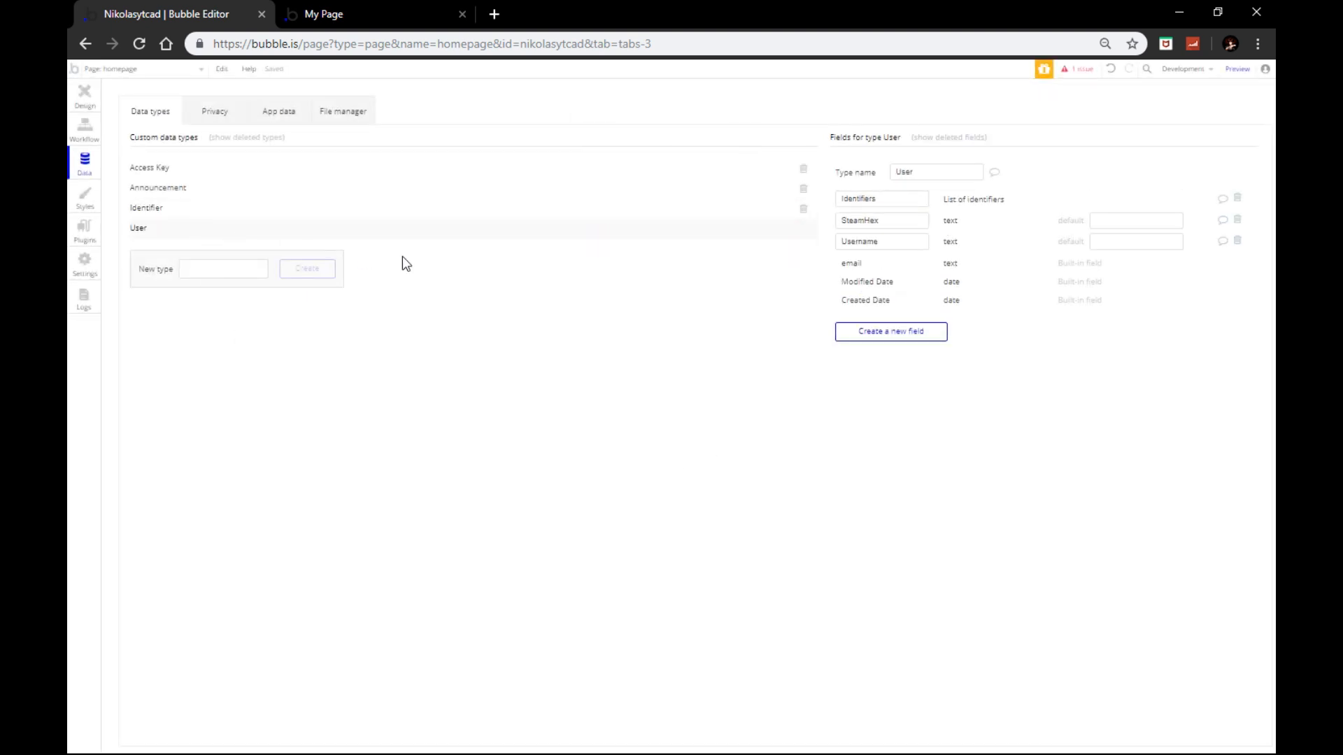
left_click(873, 343)
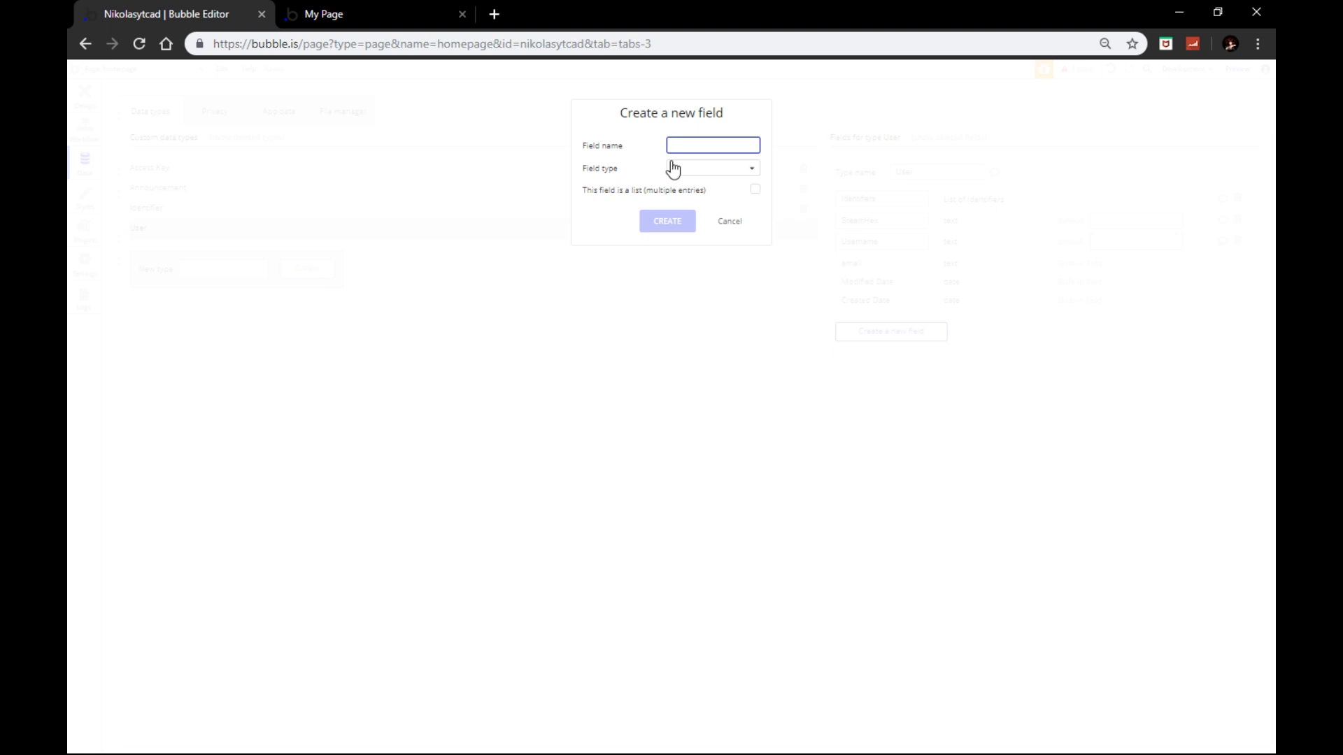
type("Identifiers")
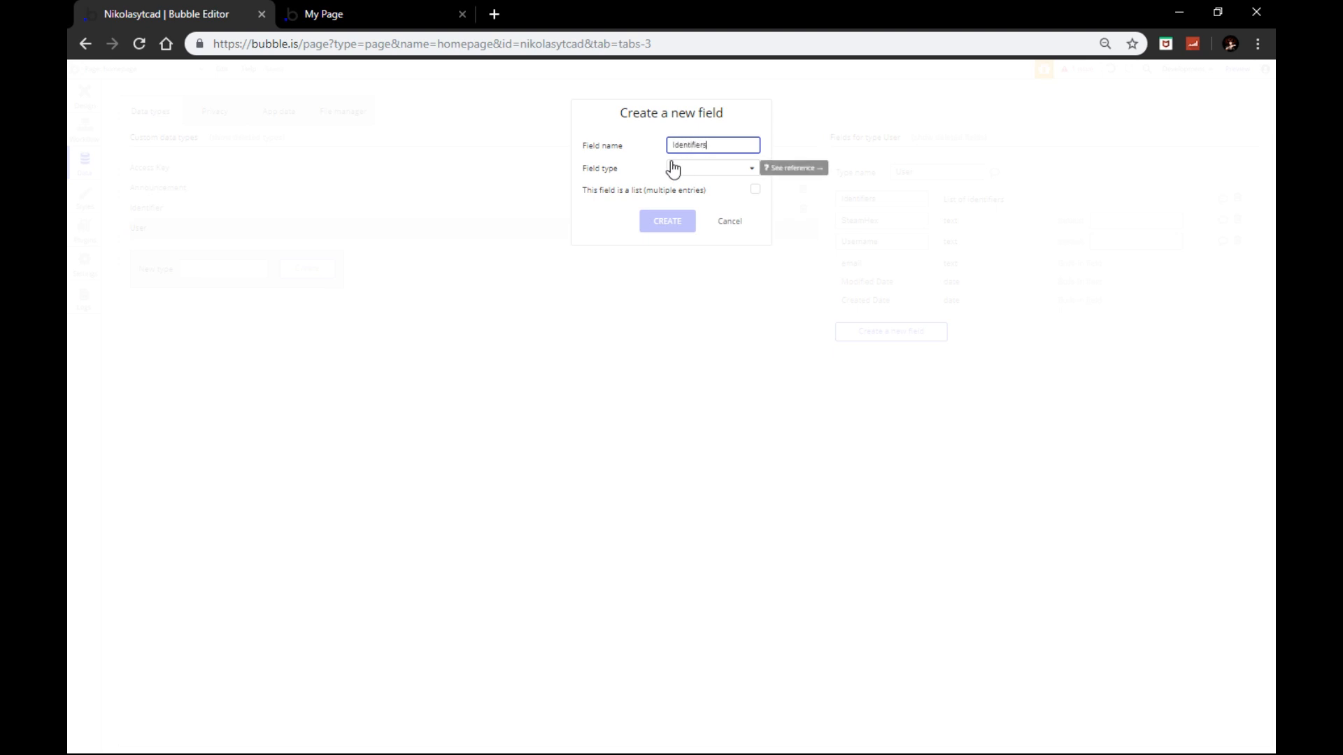
left_click(673, 169)
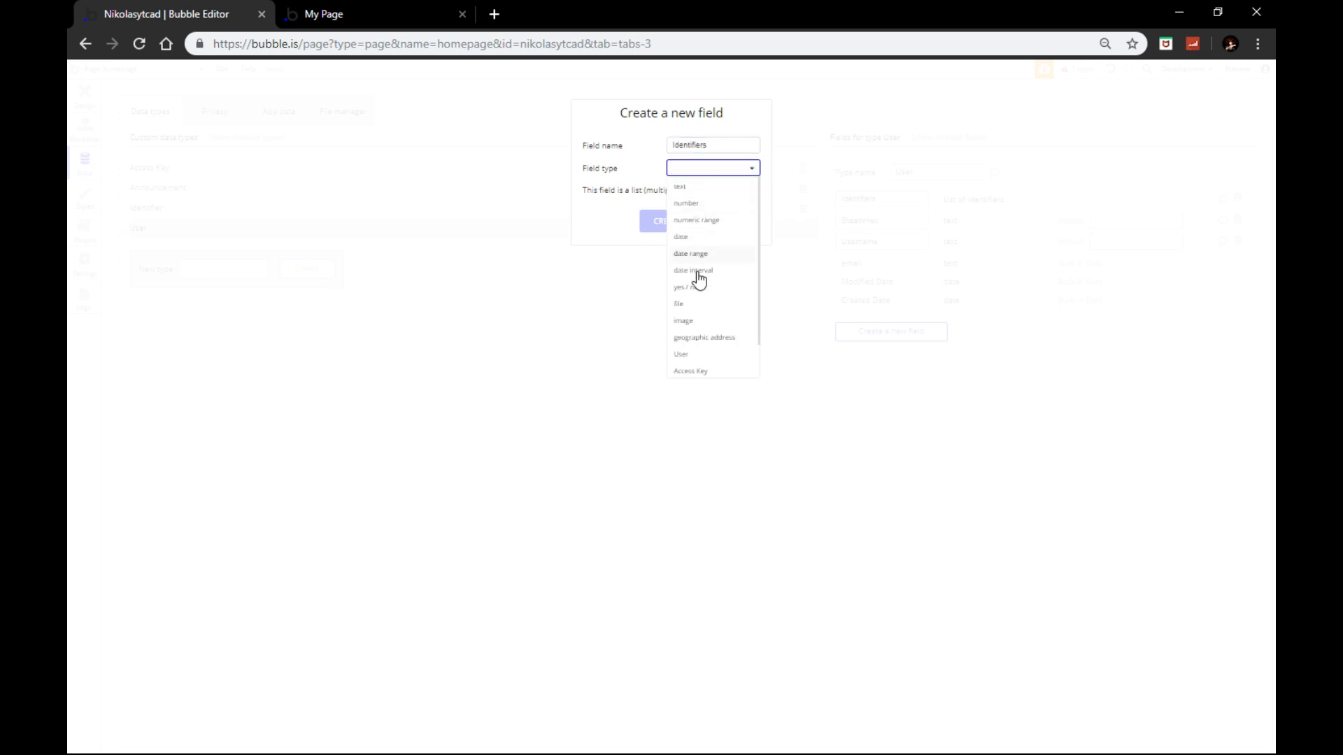
scroll(704, 364, "down", 1)
left_click(708, 366)
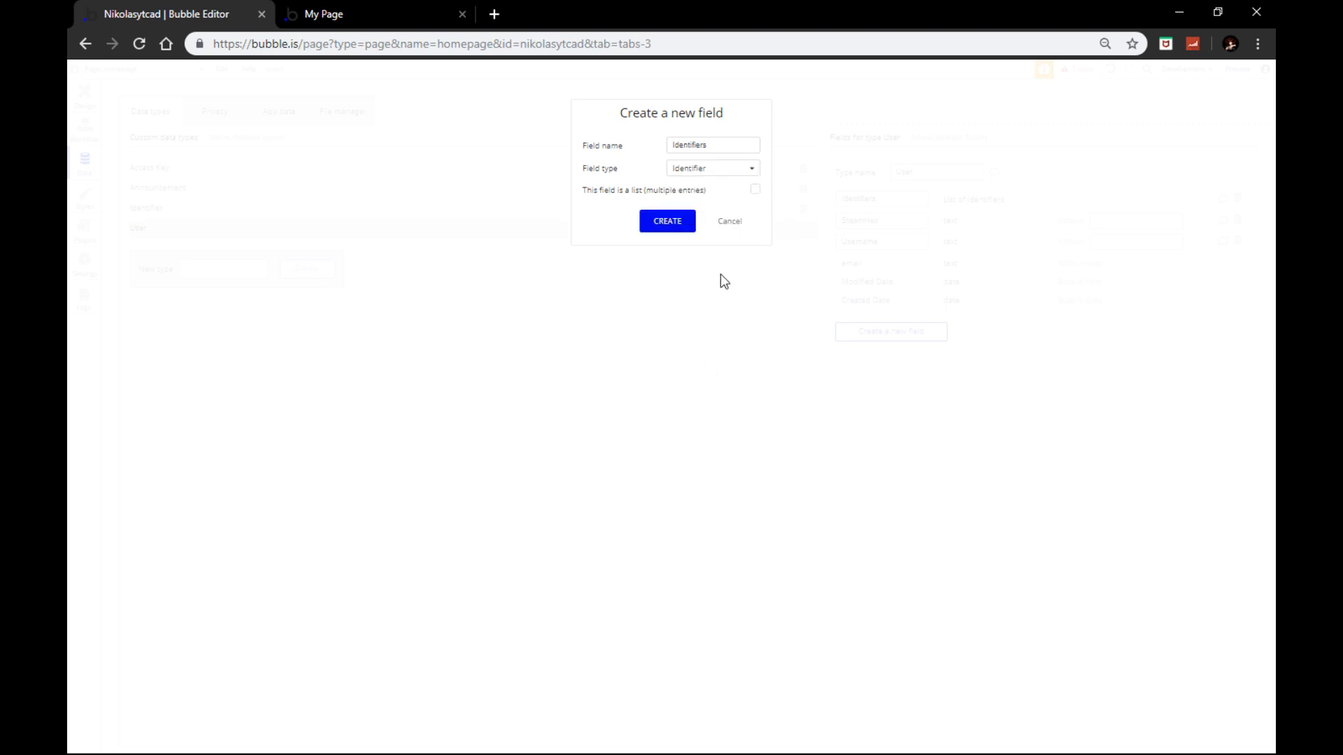
left_click(754, 195)
left_click(663, 223)
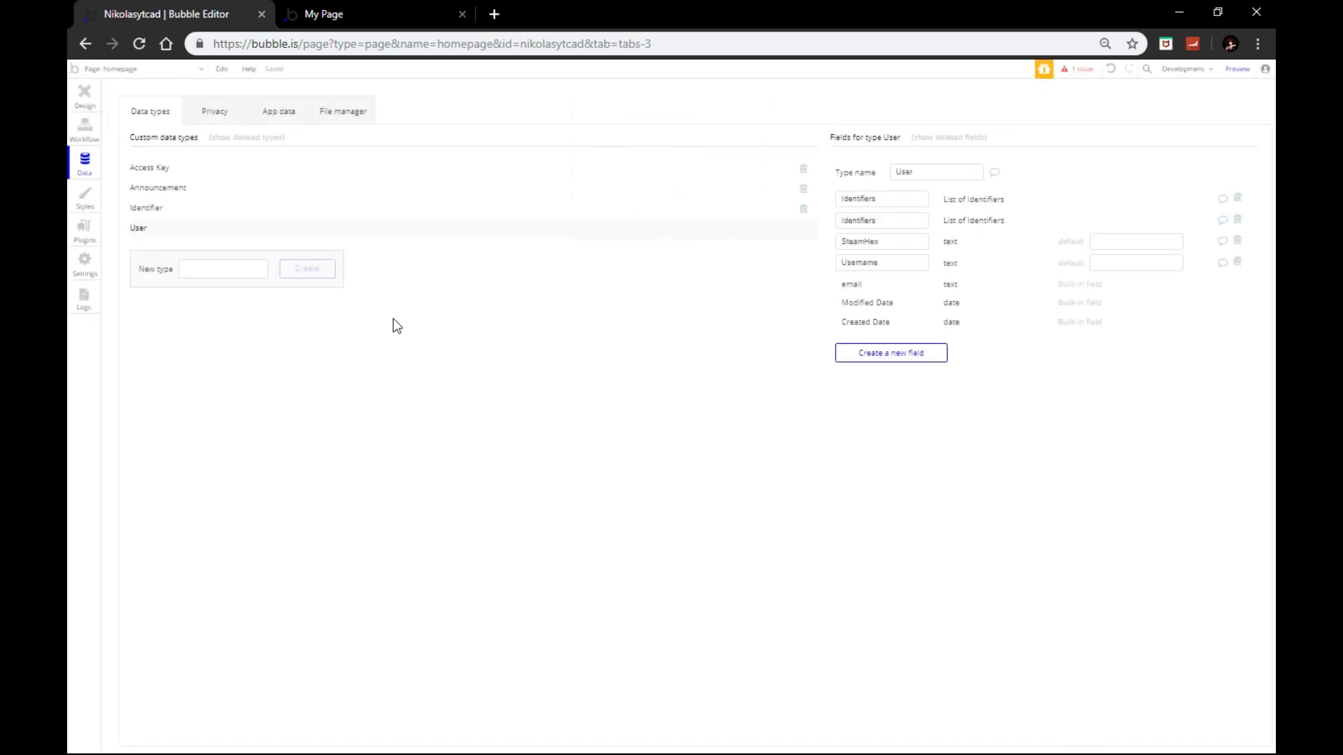
Step: Set the repeating group's content type to Identifier with data source Search for Identifiers
left_click(95, 128)
left_click(85, 100)
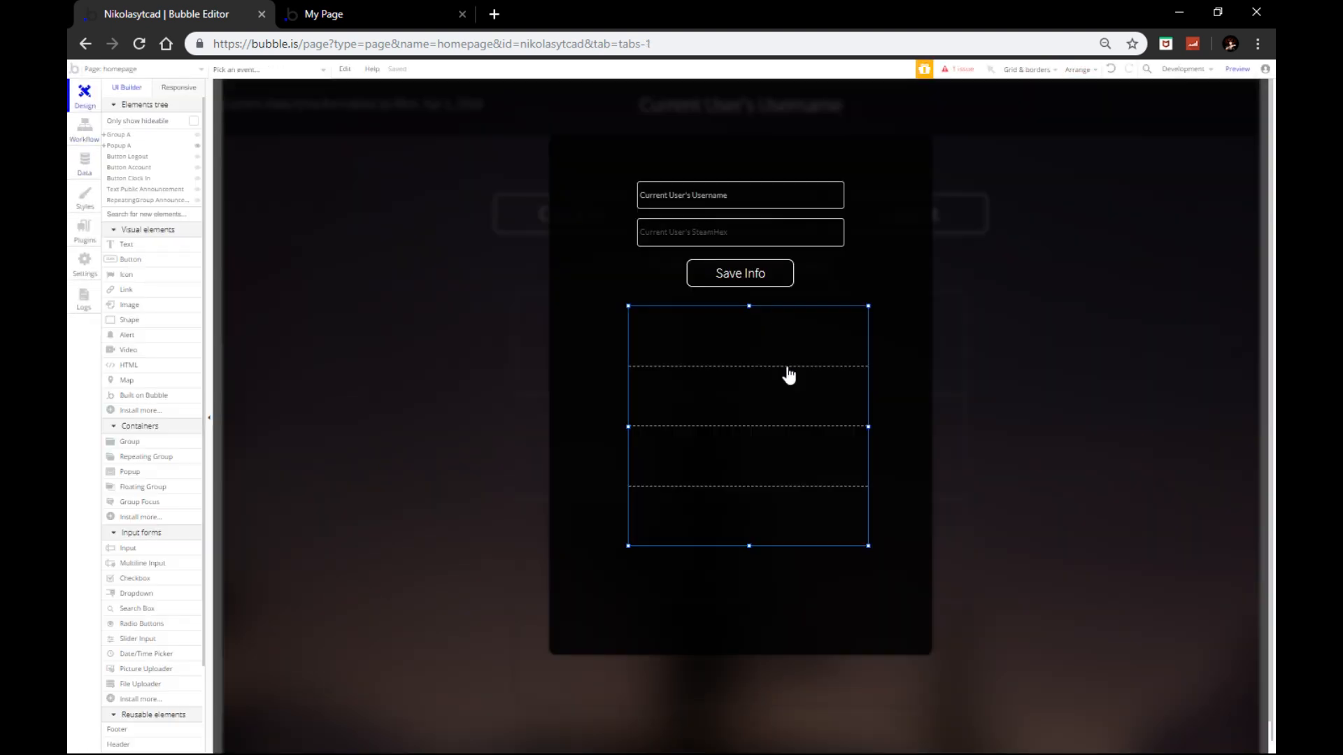
double_click(789, 374)
left_click(399, 186)
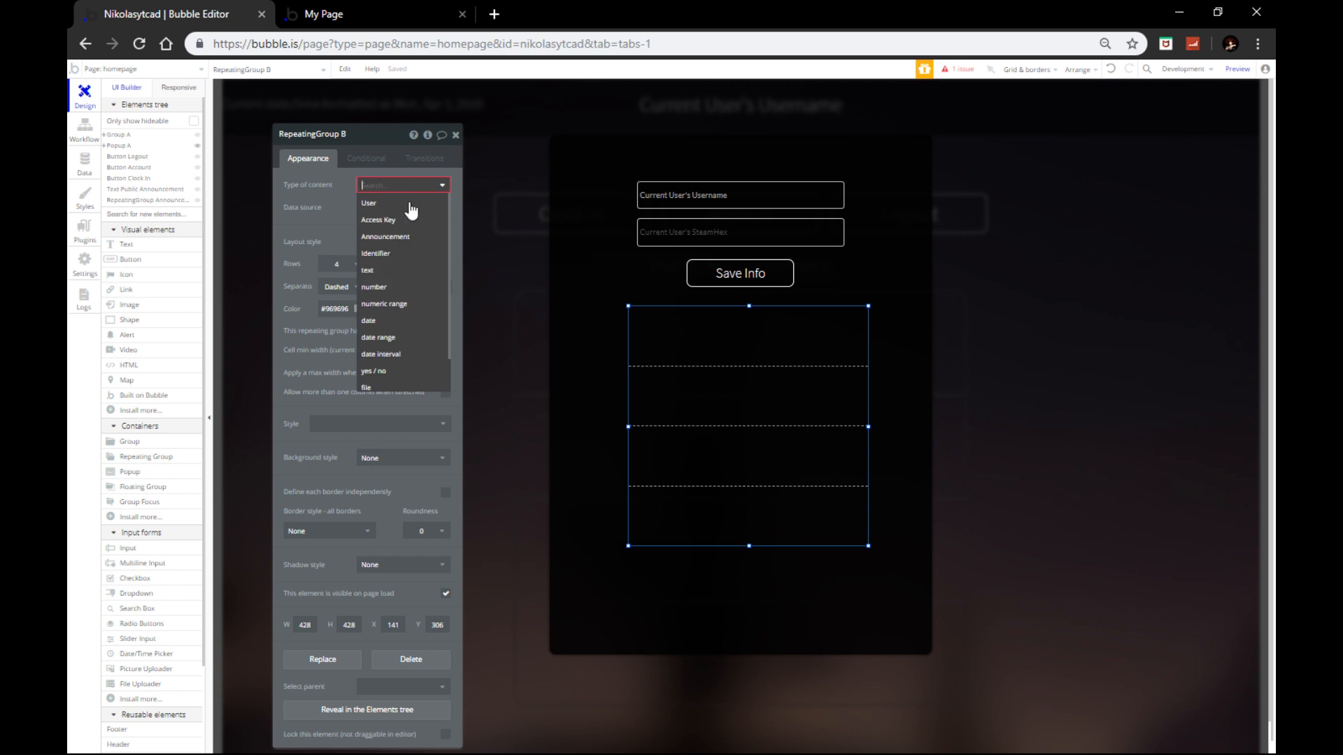
left_click(384, 255)
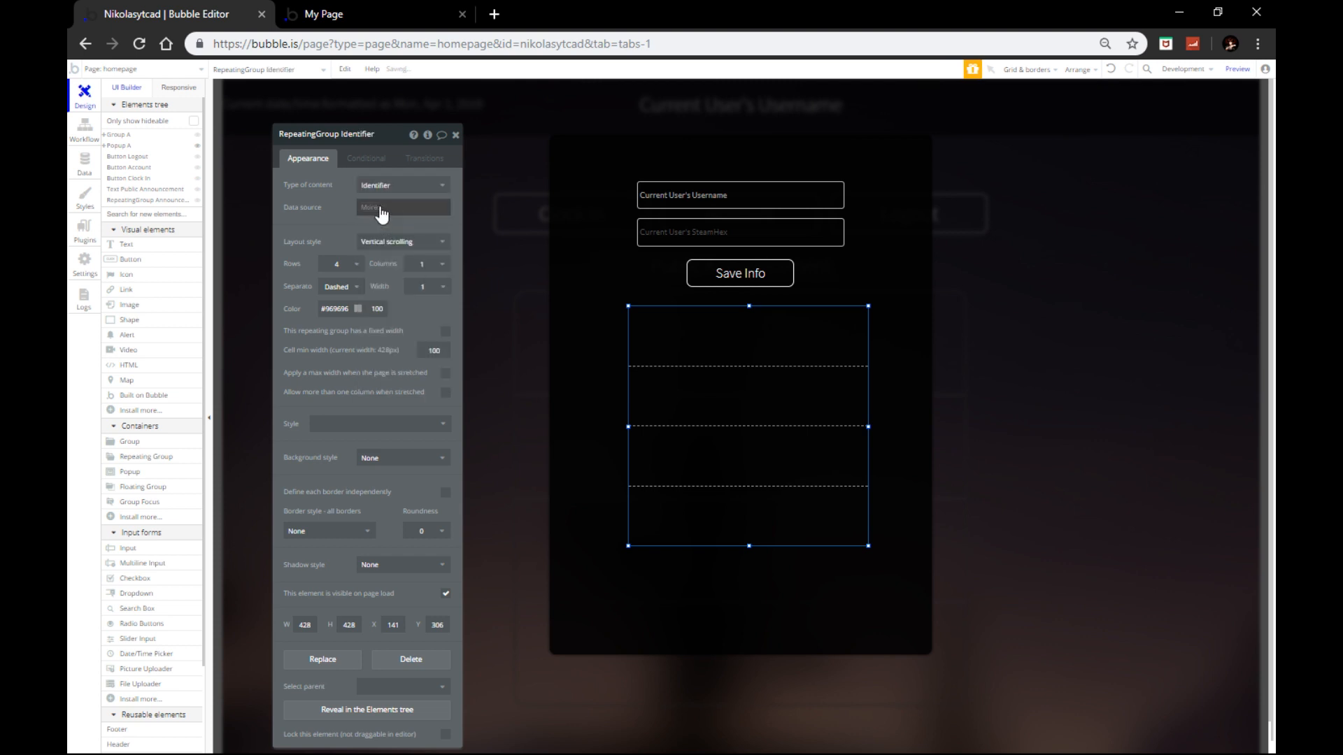
left_click(382, 209)
left_click(402, 274)
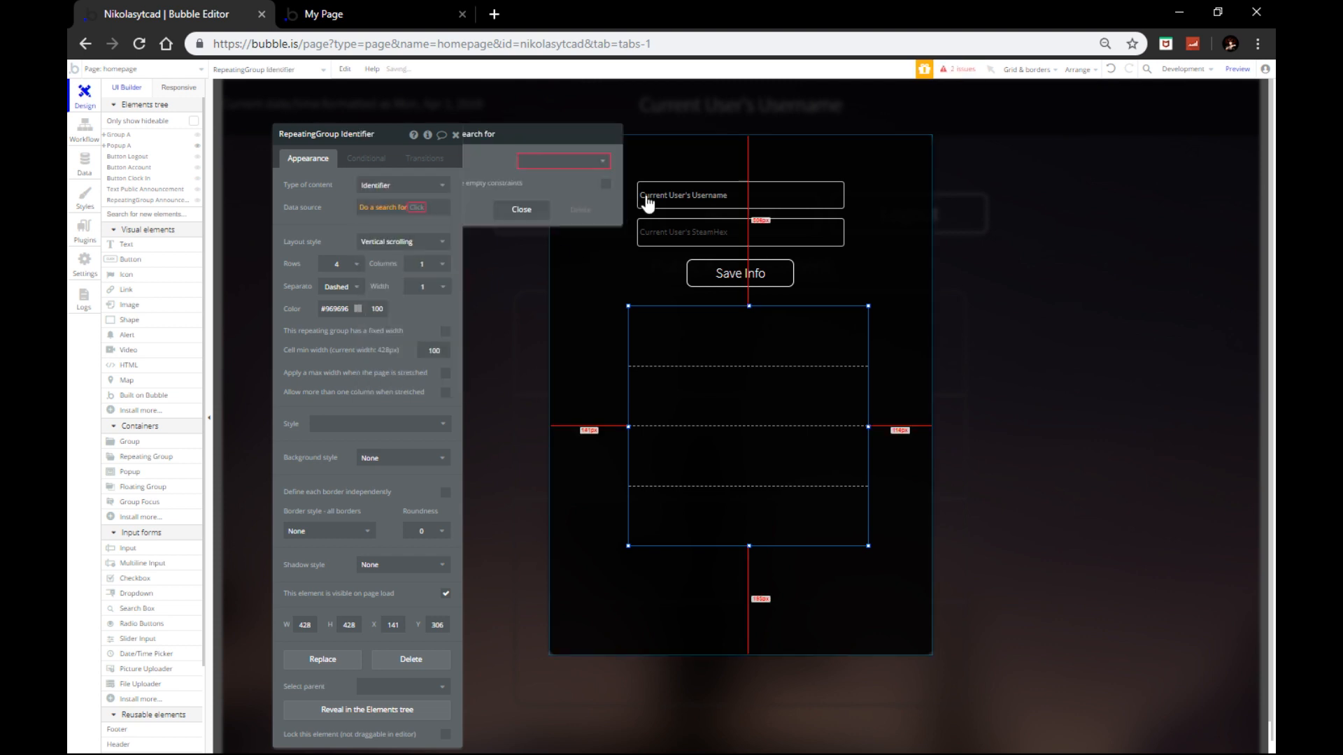
left_click(586, 163)
left_click(579, 229)
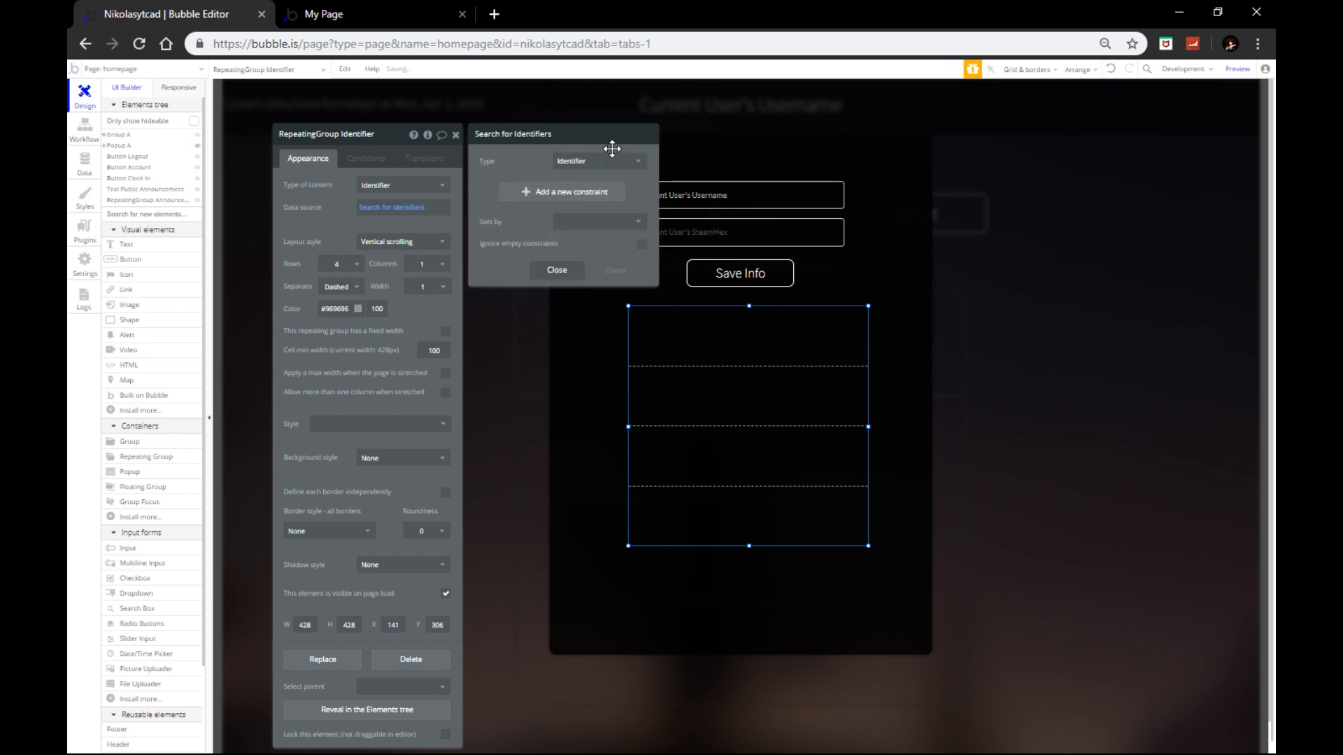
left_click(591, 368)
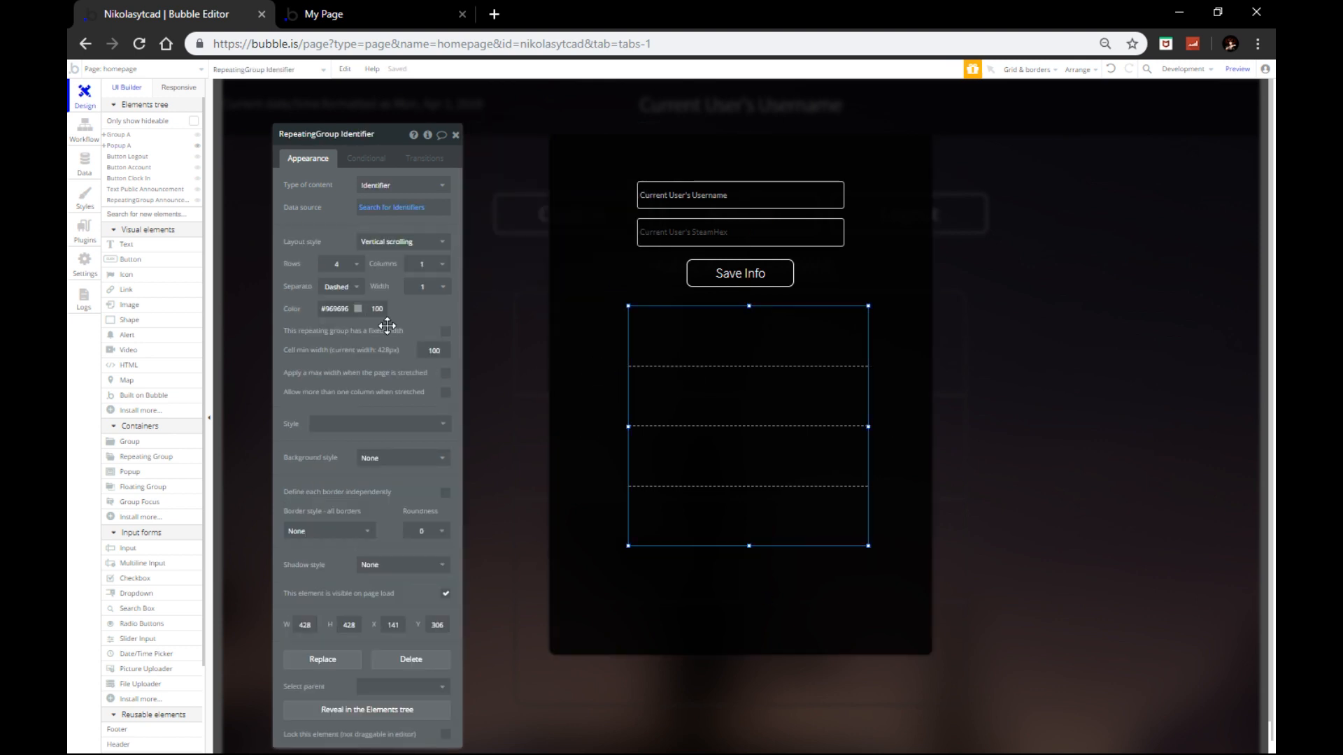
Step: Give the repeating group solid row separators and a solid border with roundness 10
left_click(353, 287)
left_click(342, 323)
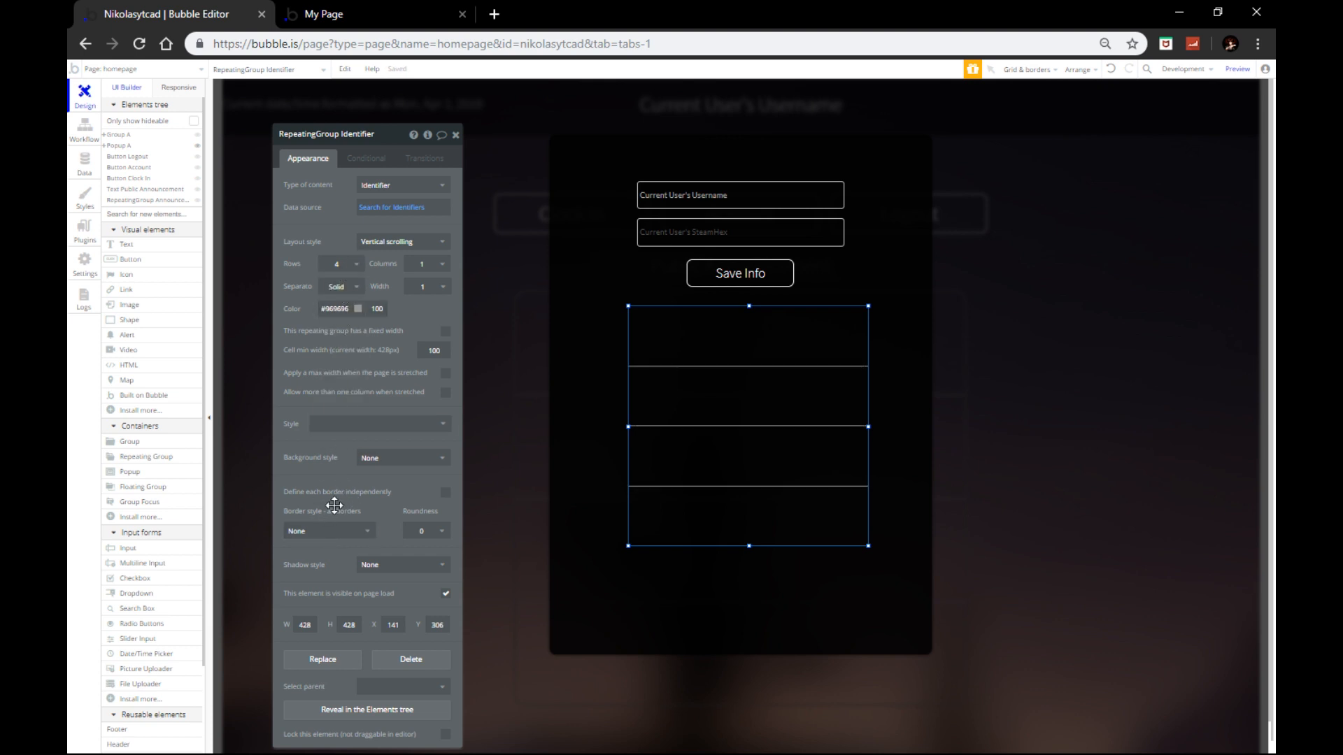
left_click(321, 536)
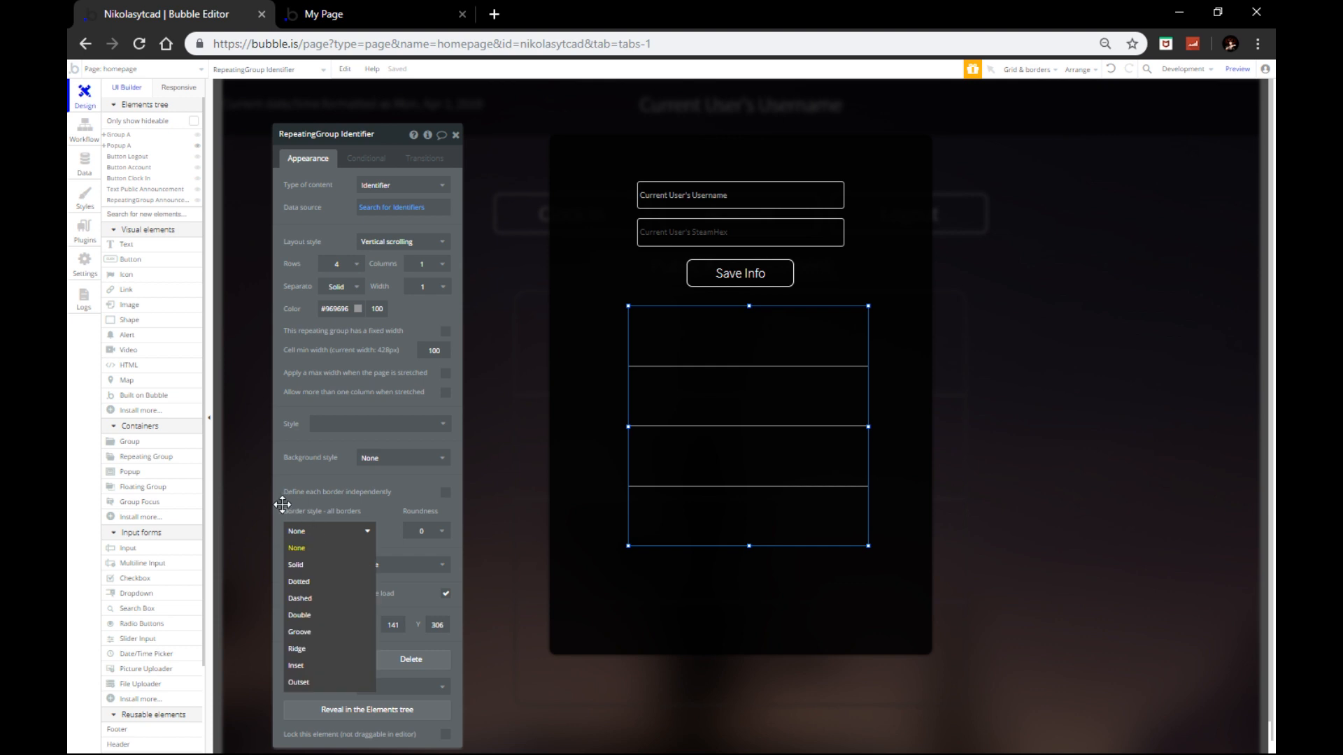
left_click(318, 565)
left_click(419, 533)
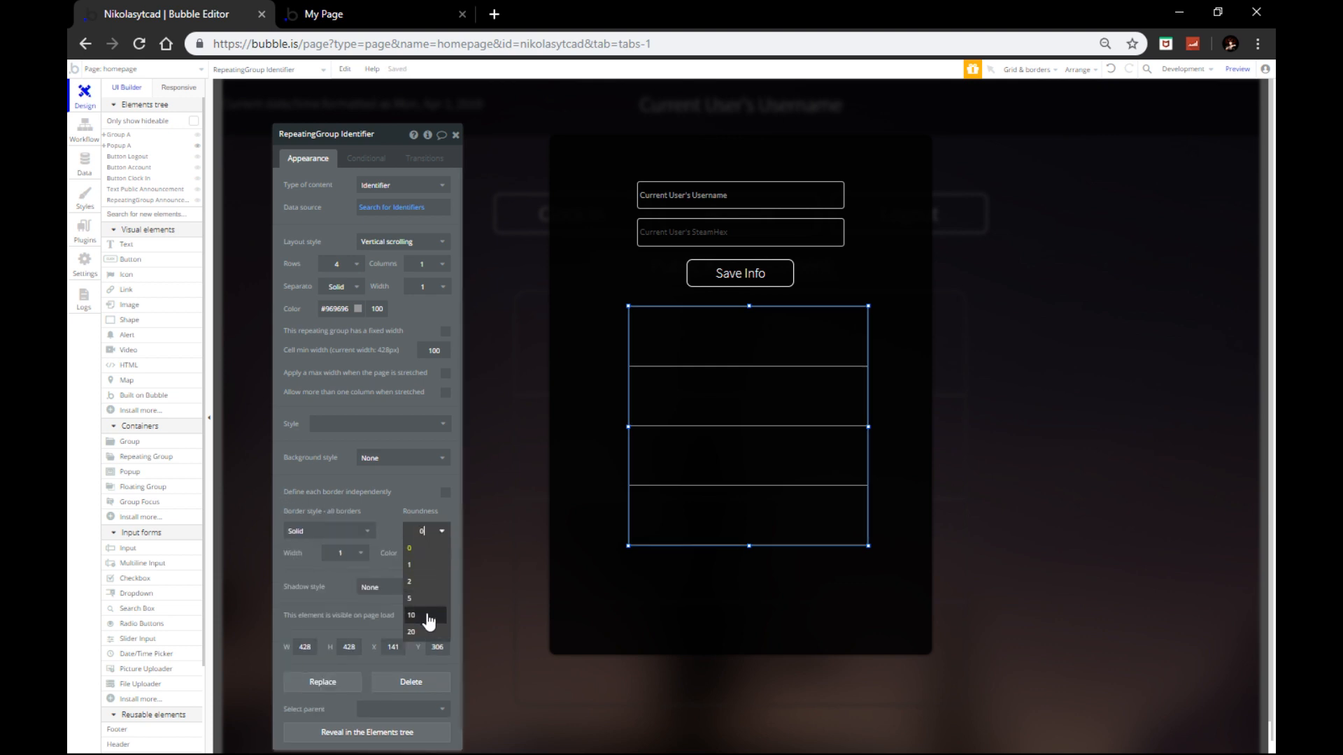
left_click(426, 617)
left_click(423, 553)
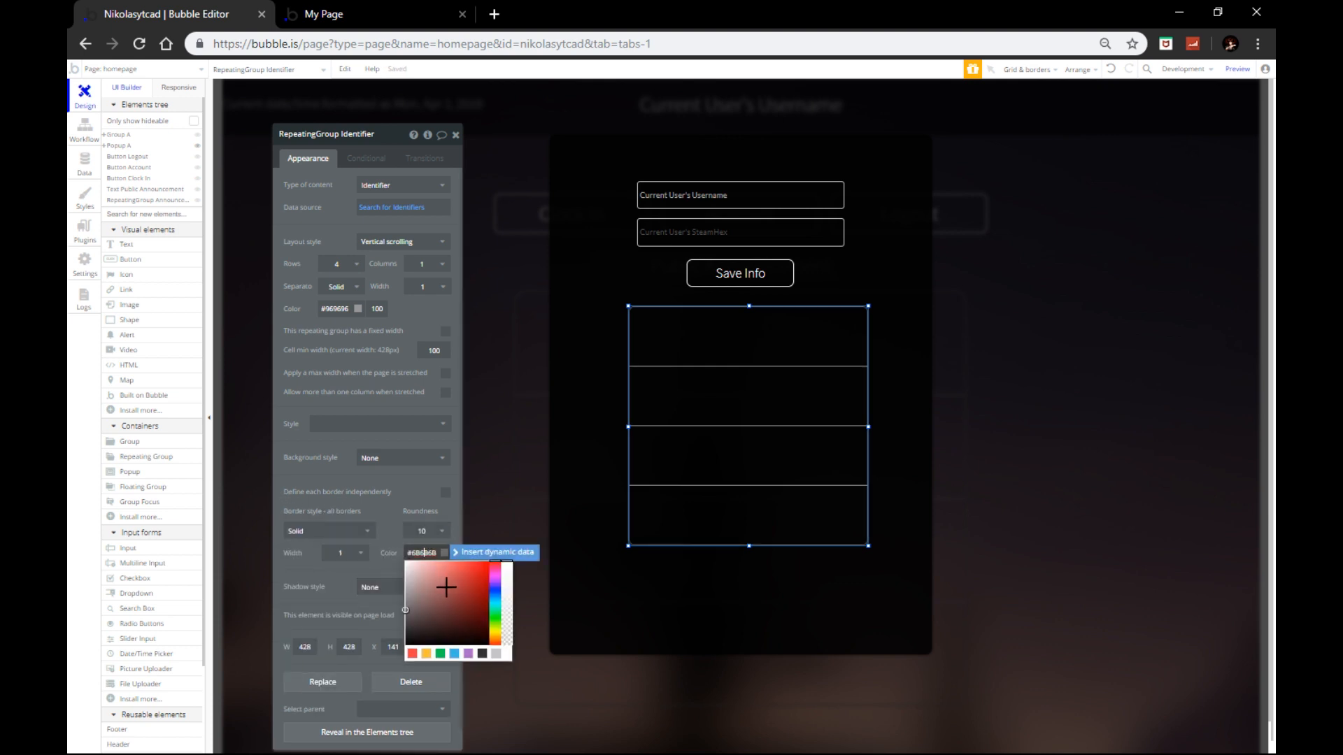
left_click(376, 516)
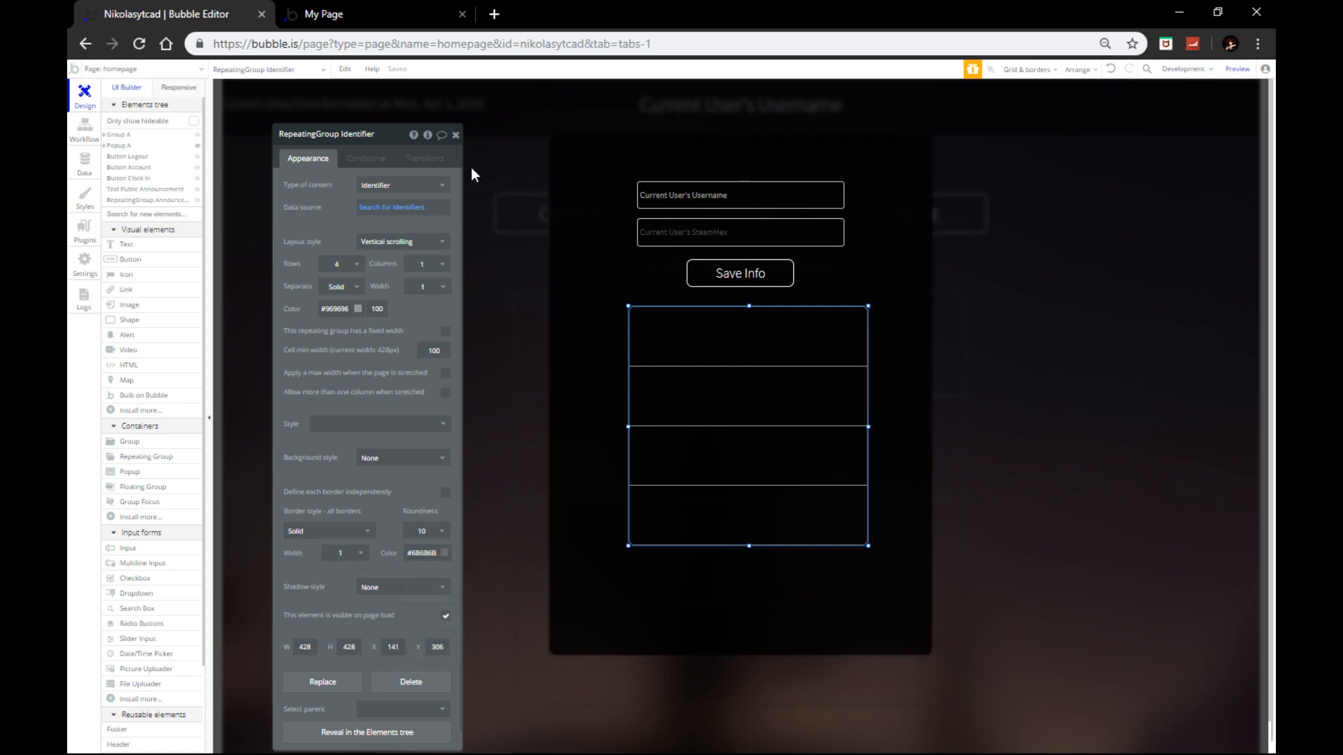
left_click(456, 137)
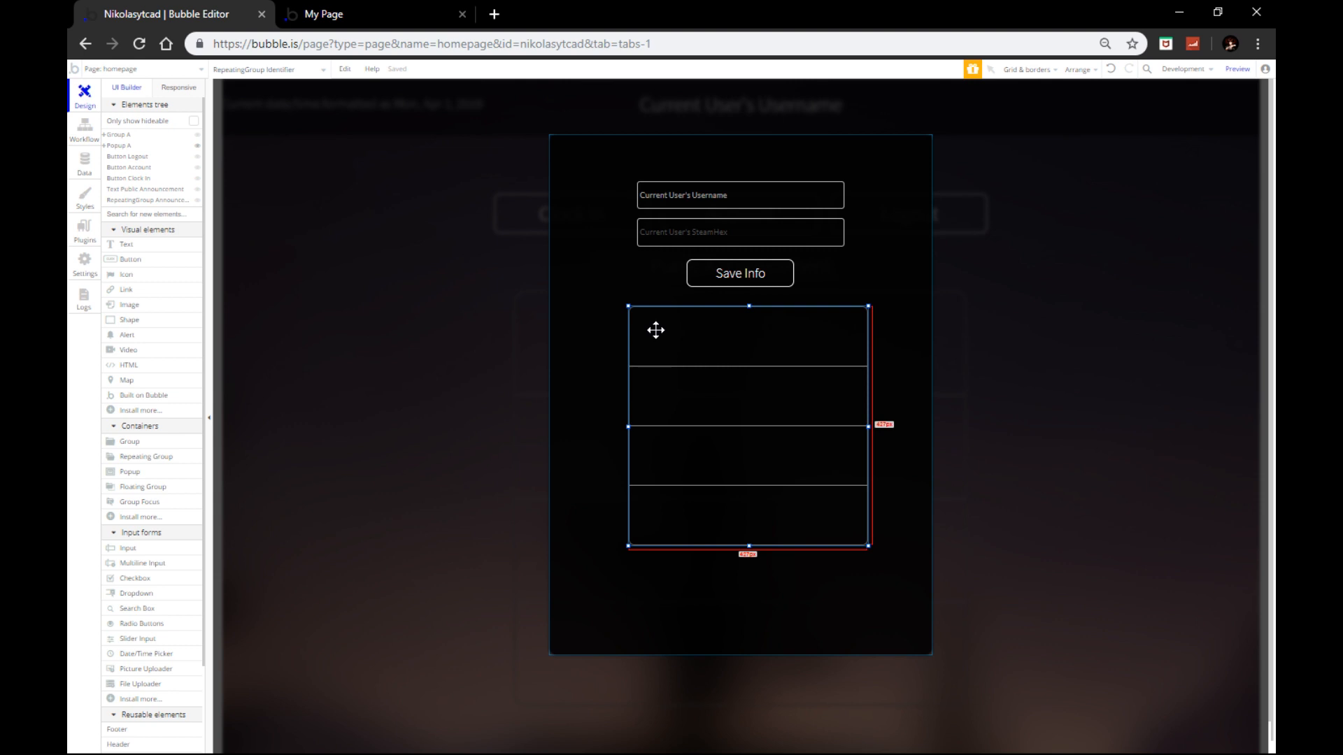
Step: Move the Save Info button below the repeating group and relabel it 'Save ID'
left_click(642, 288)
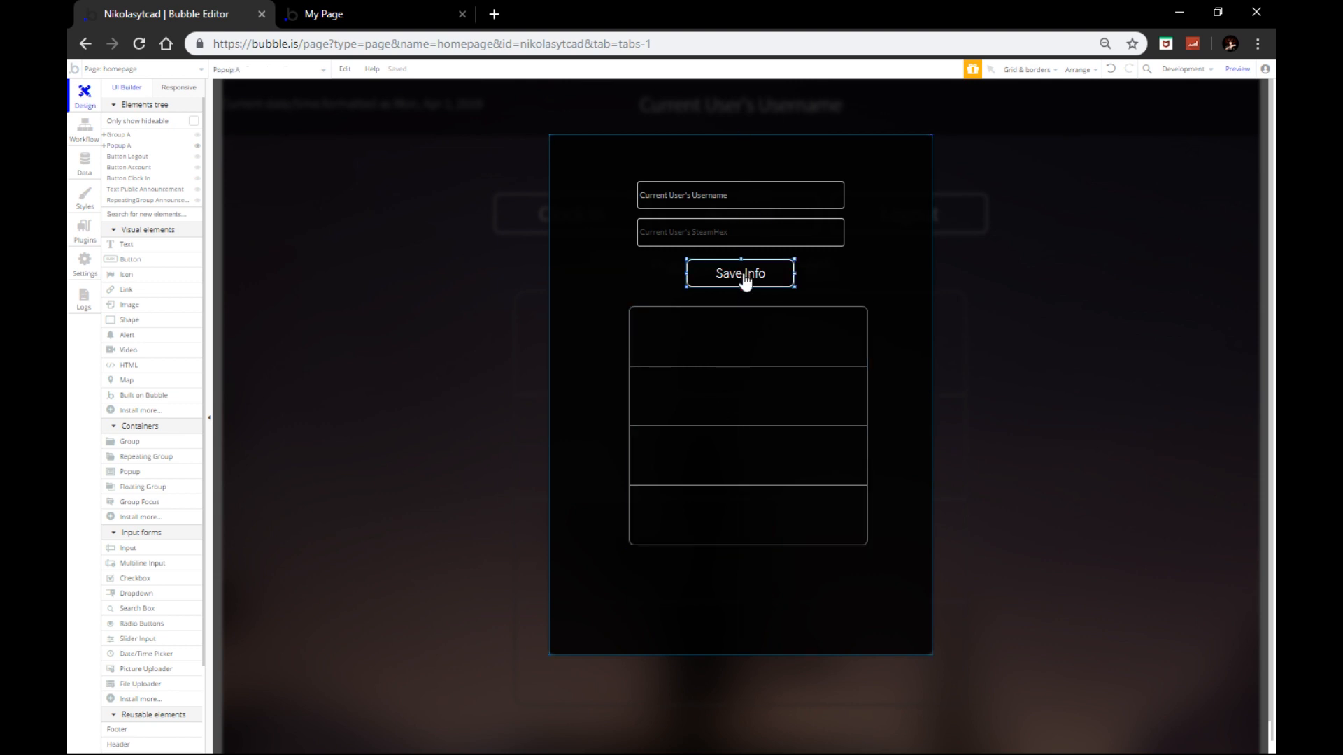
left_click_drag(744, 280, 795, 565)
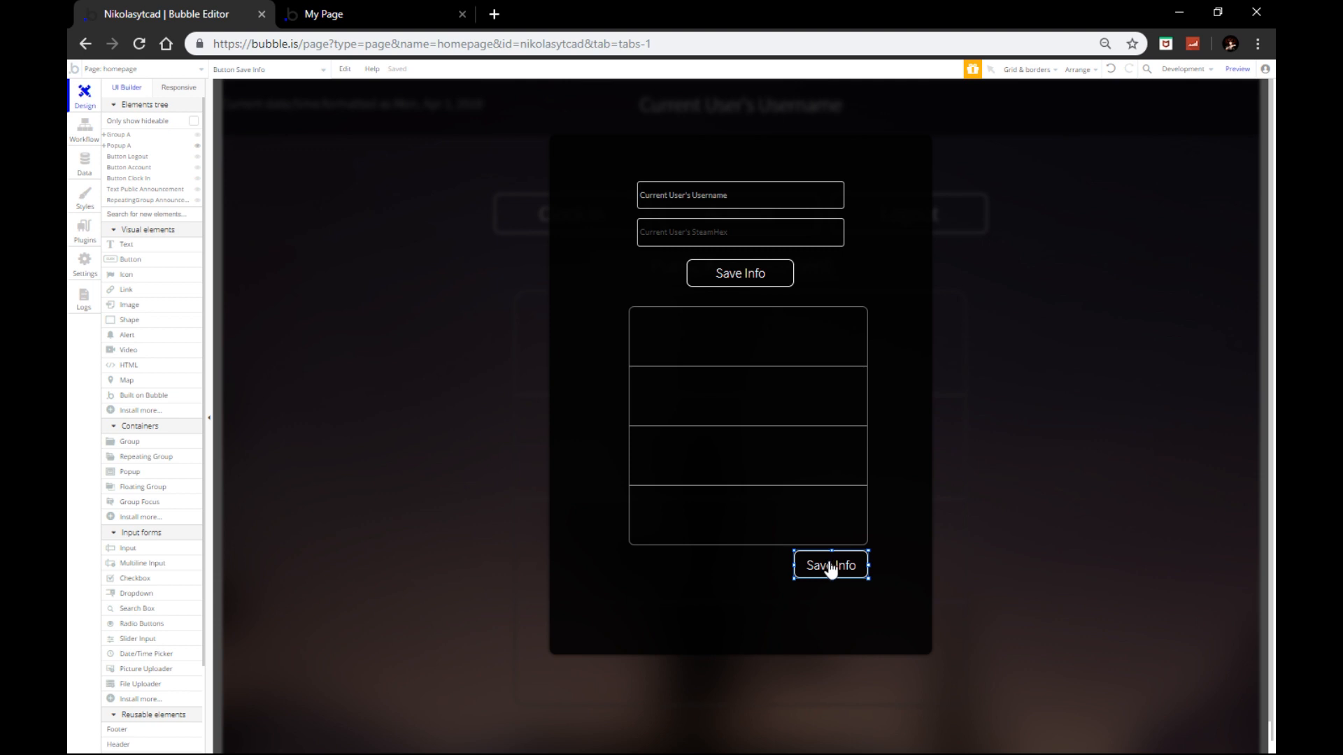
double_click(838, 573)
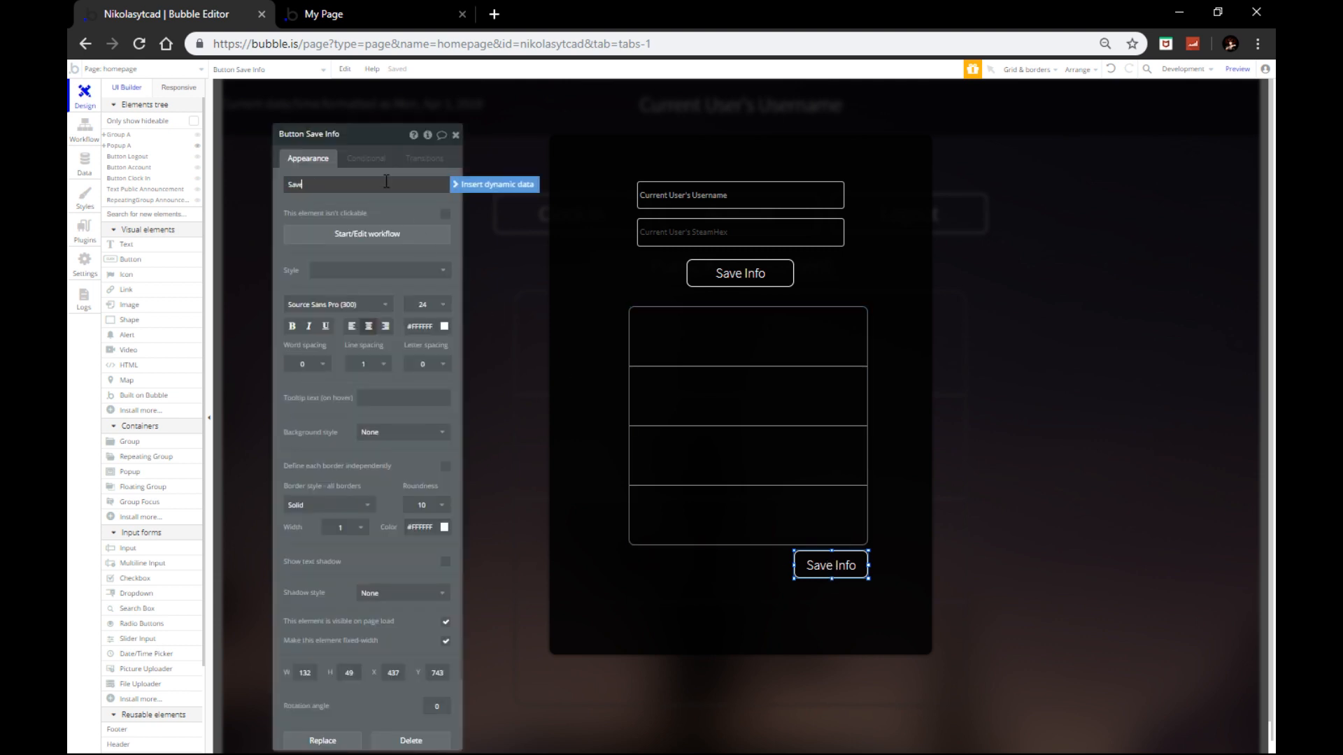
type("D")
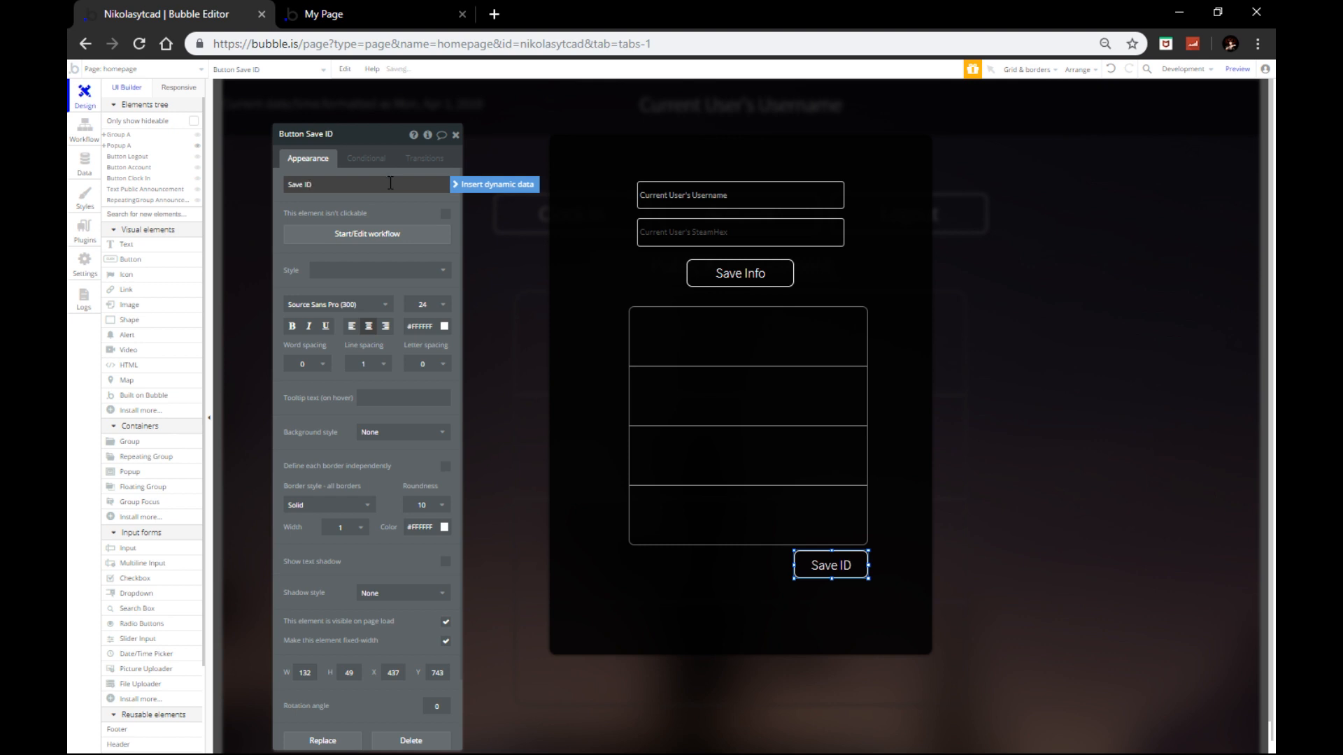
left_click(456, 135)
Step: Duplicate the SteamHex input beside Save ID, clear its initial content, and set placeholder 'New Identifier'
left_click(753, 242)
key("ctrl+c")
key("ctrl+v")
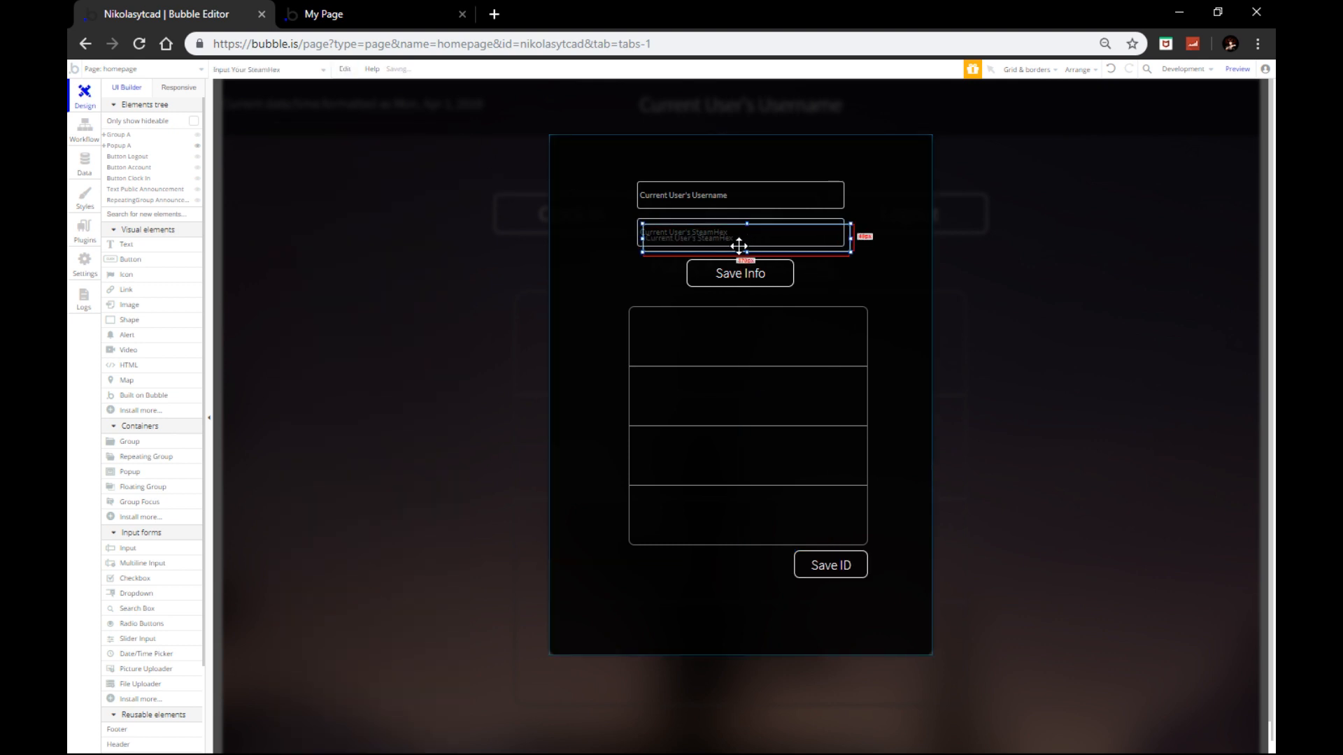
left_click_drag(740, 247, 629, 570)
double_click(658, 571)
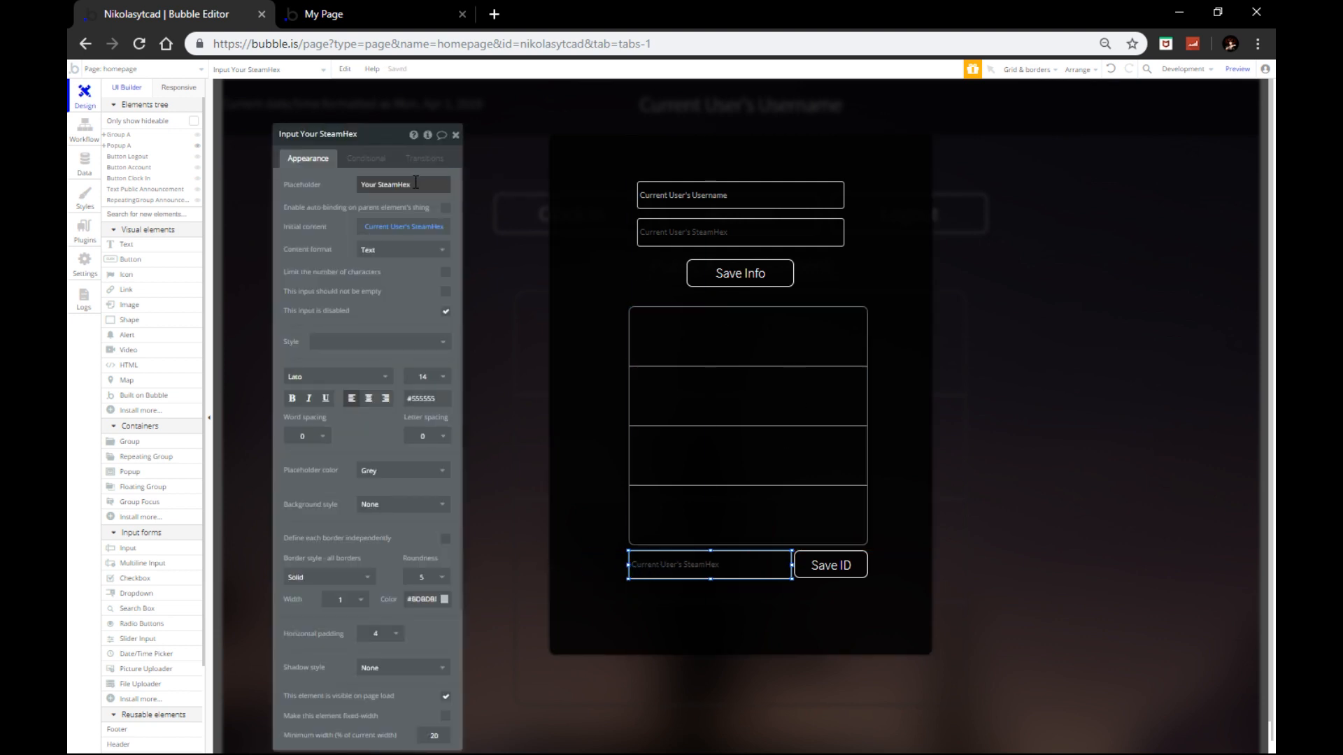
left_click(432, 227)
key("BackSpace")
left_click_drag(422, 186, 371, 191)
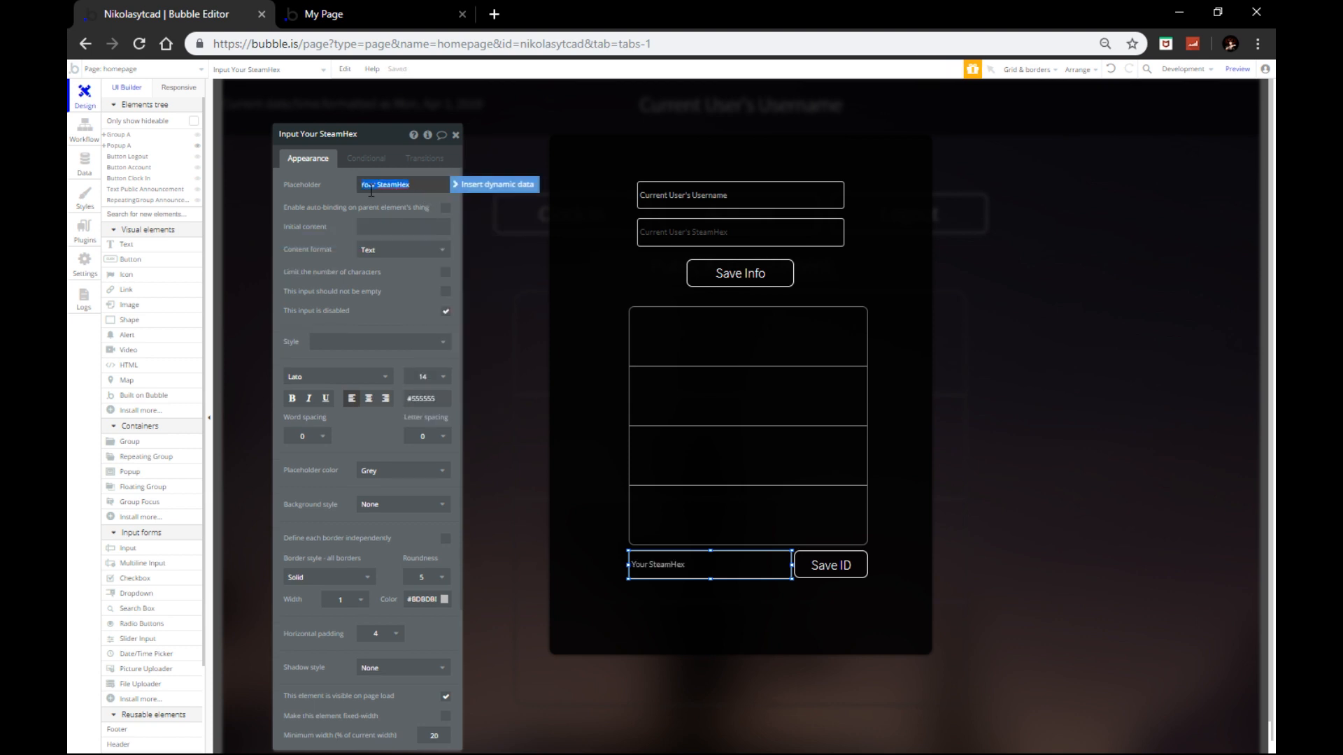
type("New Identifier")
left_click(455, 138)
left_click(593, 473)
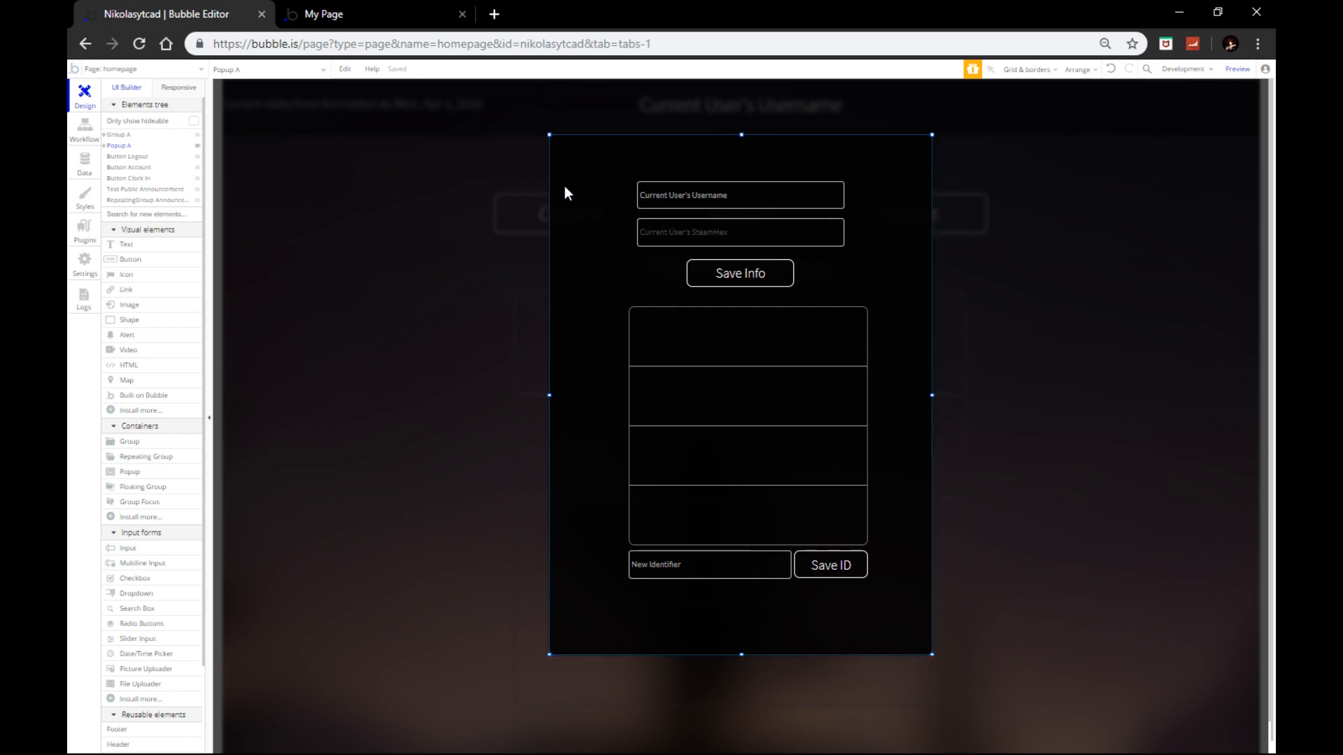
Step: In Popup B, delete the Identifier list, New Identifier input and Save ID button; lower Save Info
left_click(453, 215)
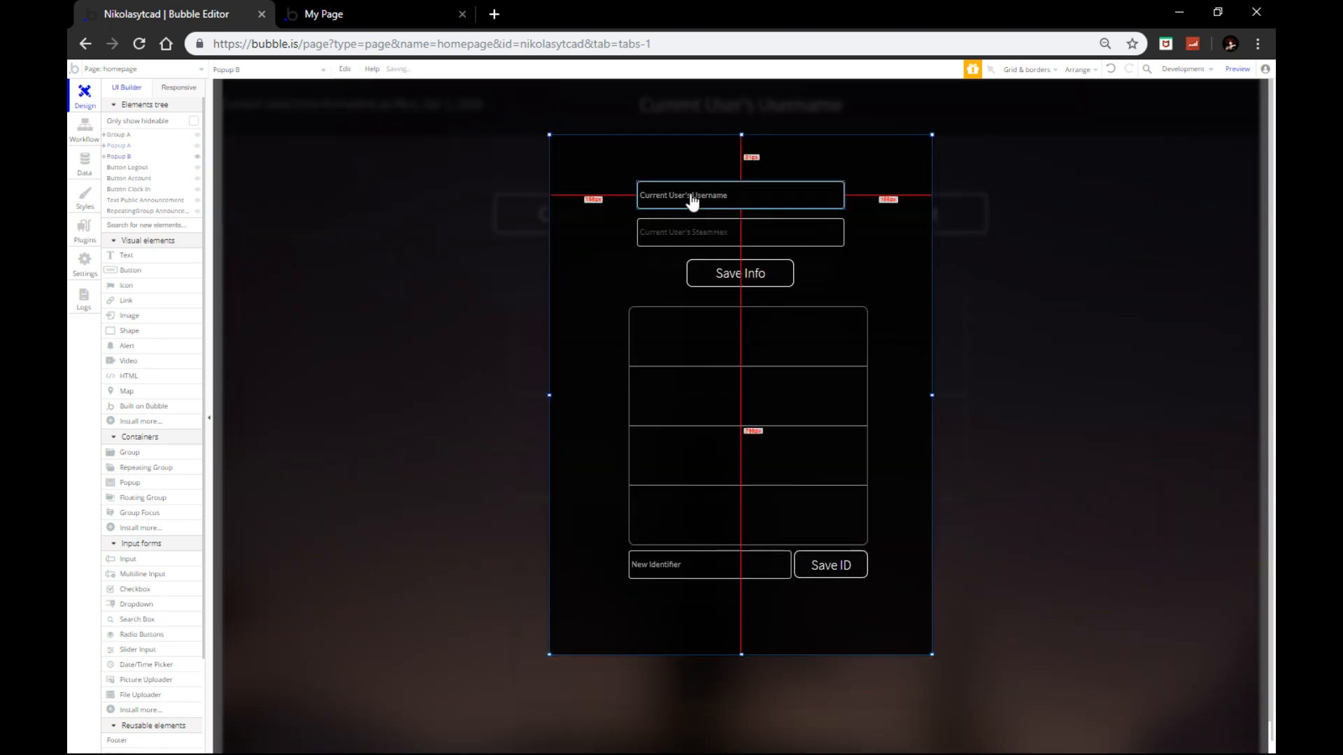
left_click(707, 401)
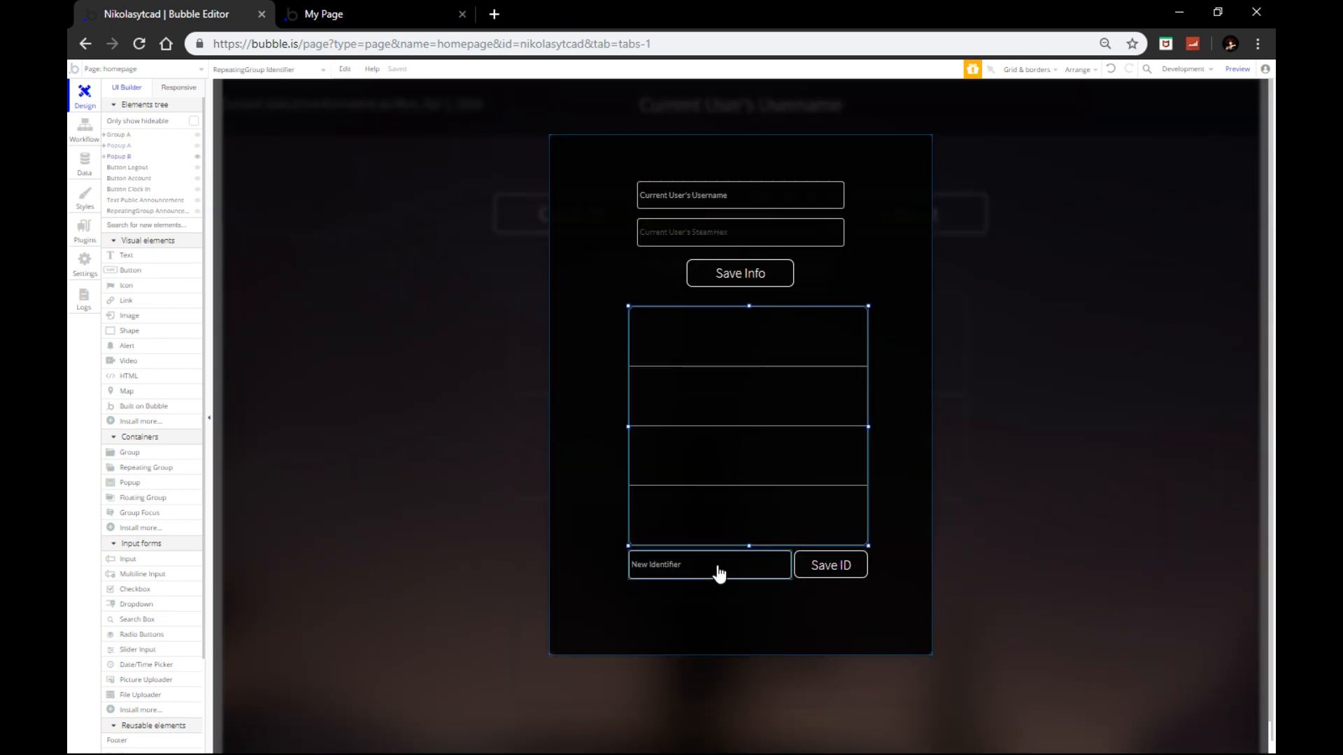
left_click(719, 573, "shift")
key("Delete")
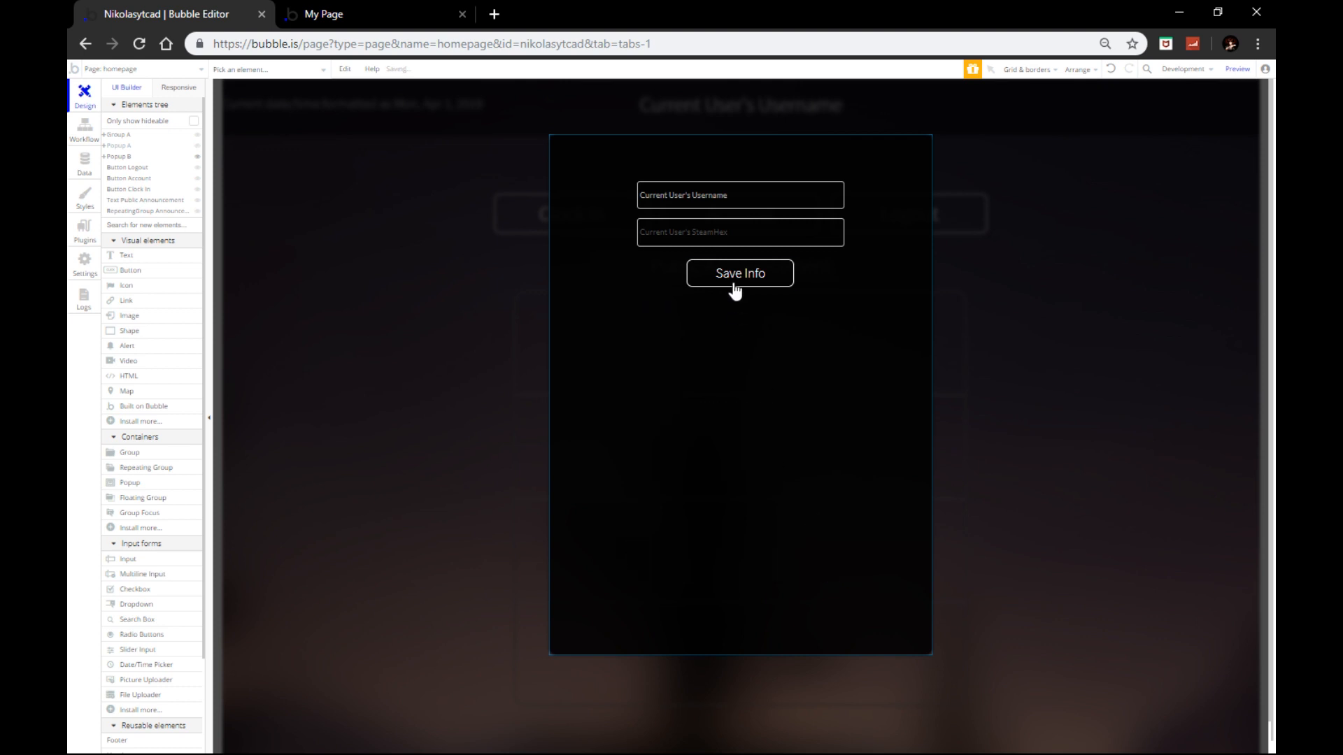
left_click_drag(732, 276, 741, 449)
Step: Clear the SteamHex input's initial content and placeholder, then duplicate the emptied input
left_click(722, 231)
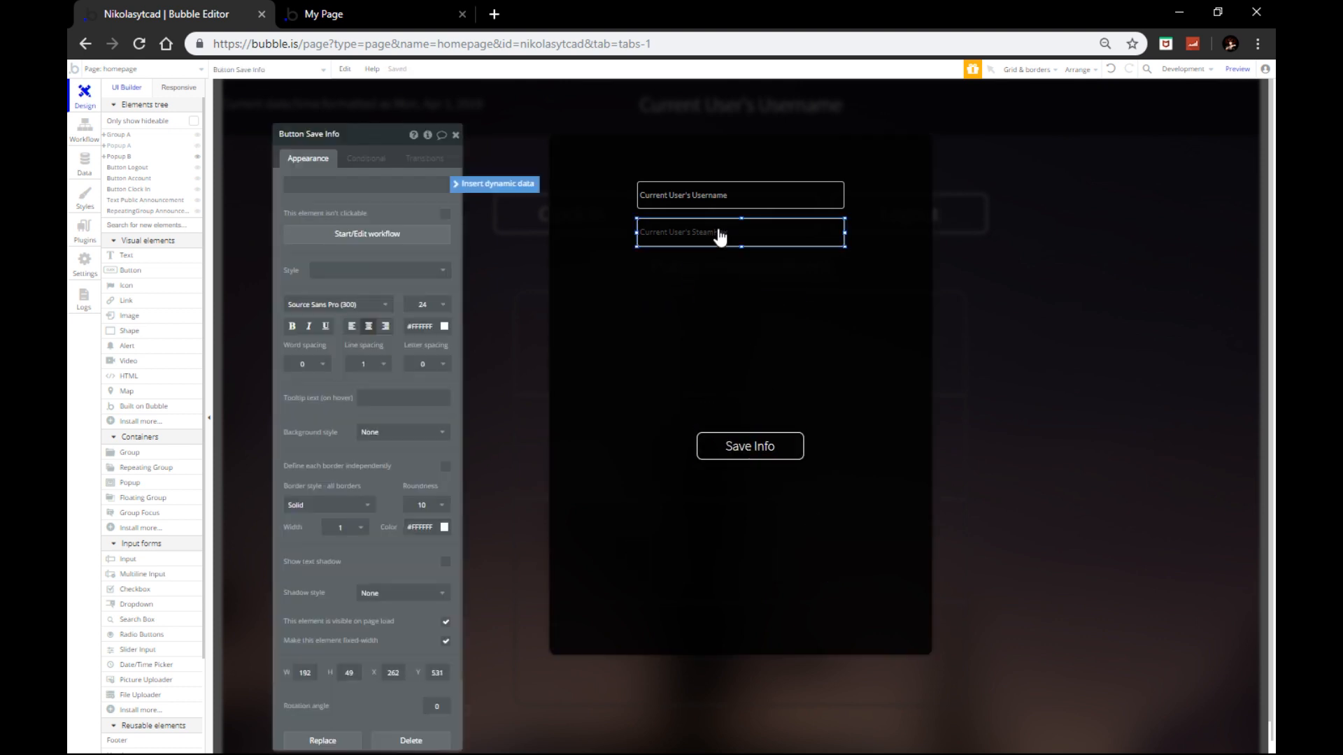
left_click(428, 231)
key("BackSpace")
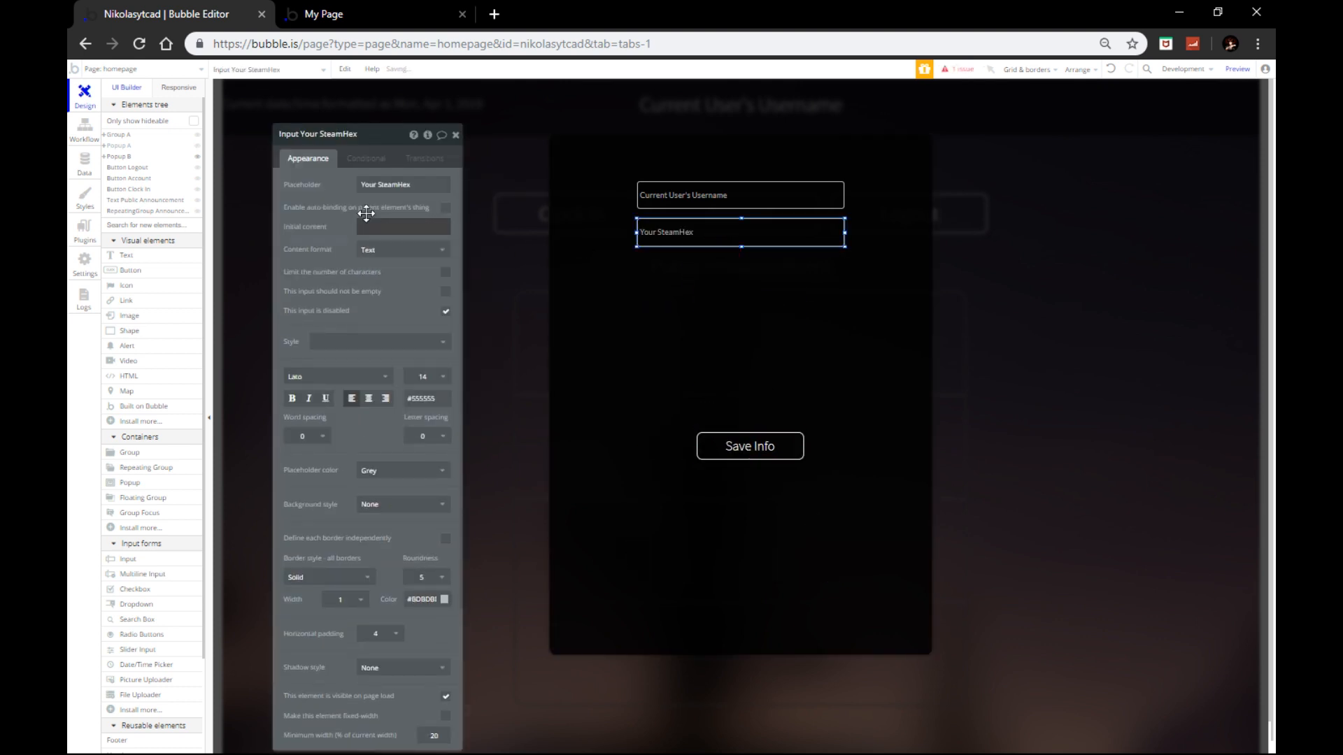
triple_click(373, 183)
key("BackSpace")
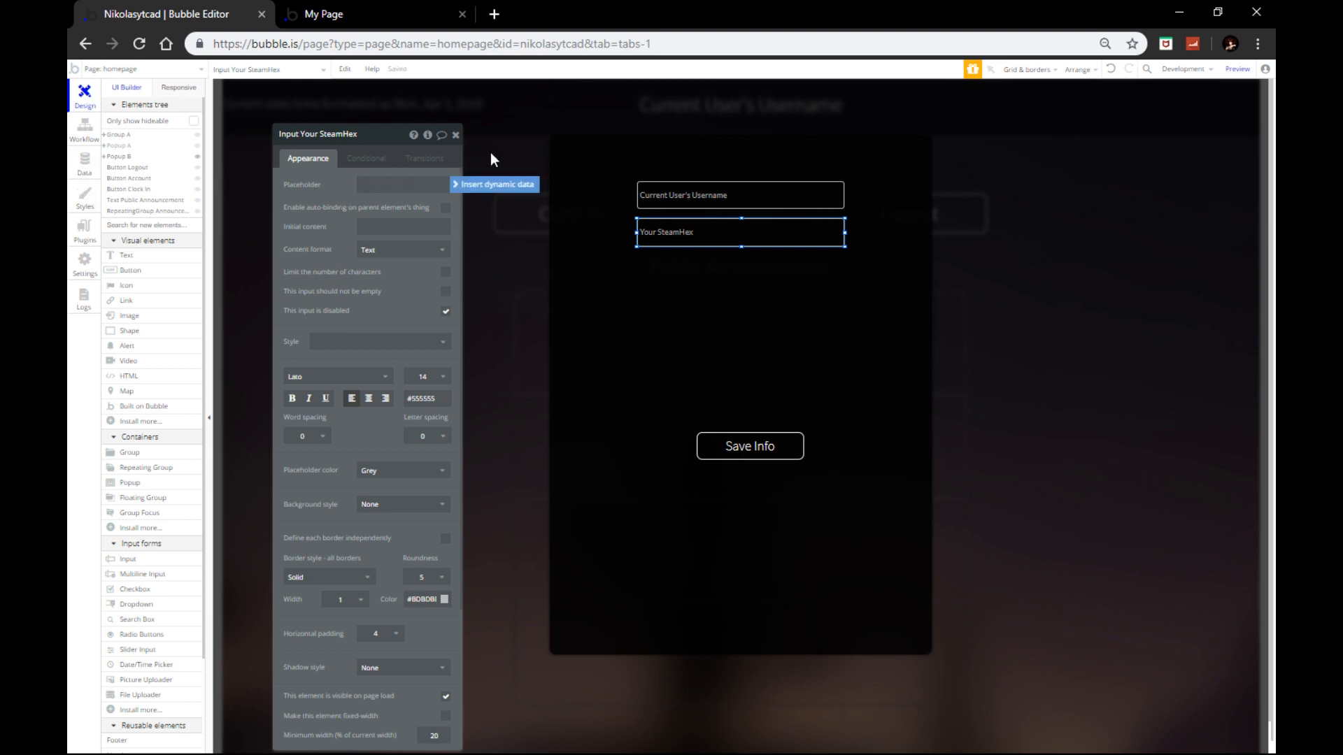
left_click(456, 135)
key("ctrl+c")
key("ctrl+v")
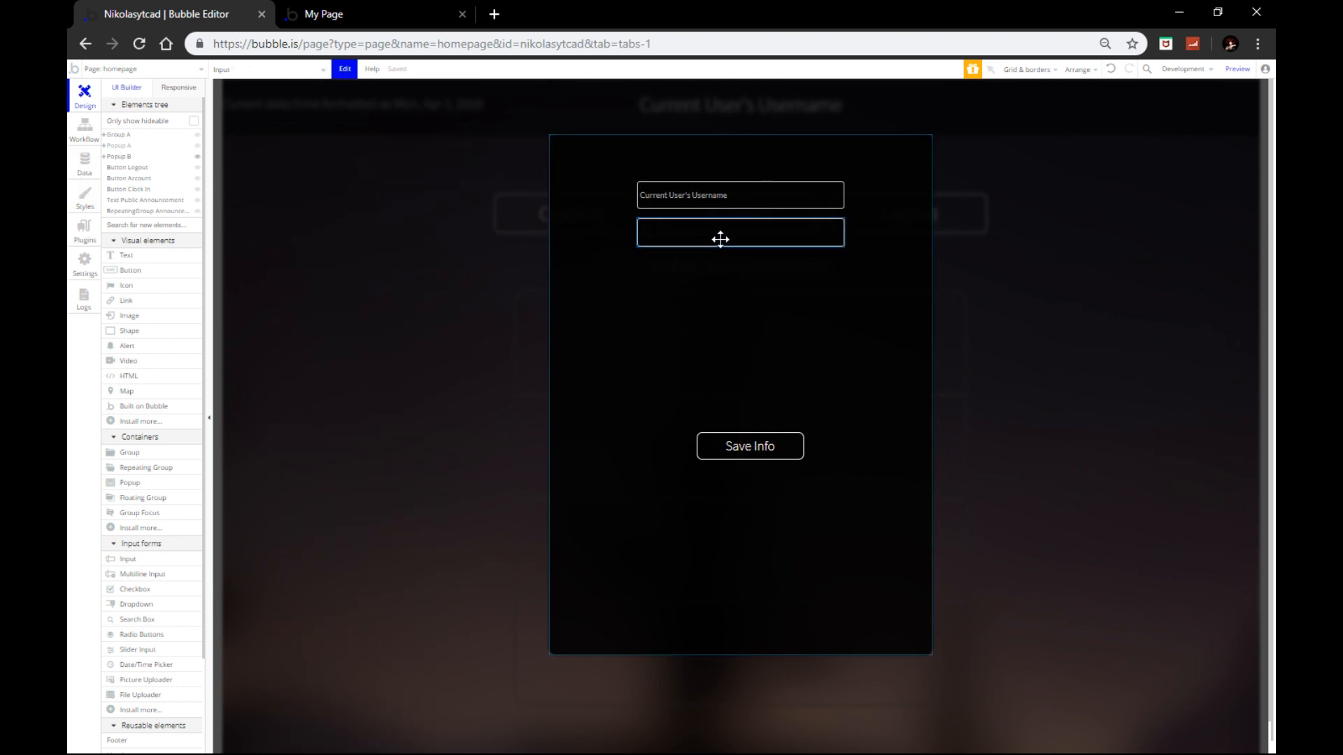
Step: Paste and place copies of the empty input until Popup B holds five inputs
mouse_move(720, 240)
left_mouse_down()
mouse_move(720, 282)
mouse_move(716, 263)
left_mouse_up()
left_click_drag(730, 198, 680, 281)
key("ctrl+v")
left_click(677, 309)
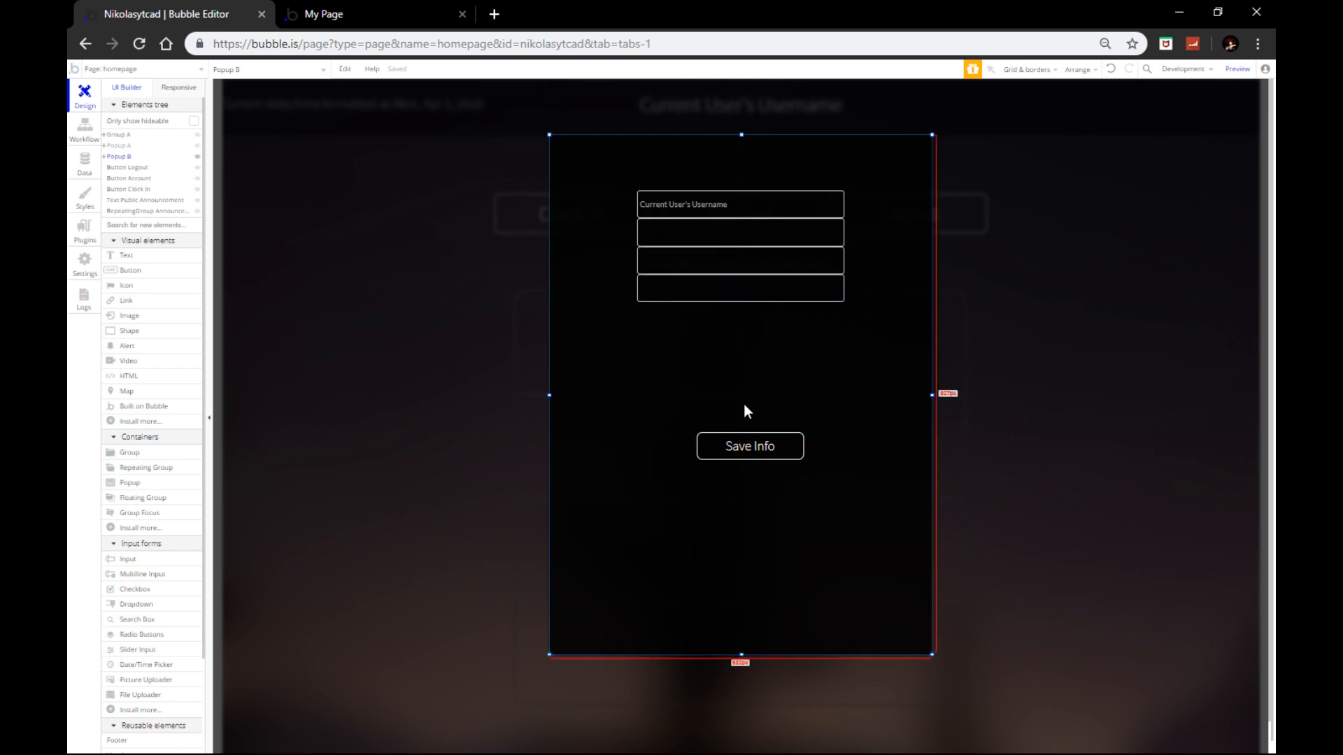
key("ctrl+v")
left_click_drag(681, 238, 682, 321)
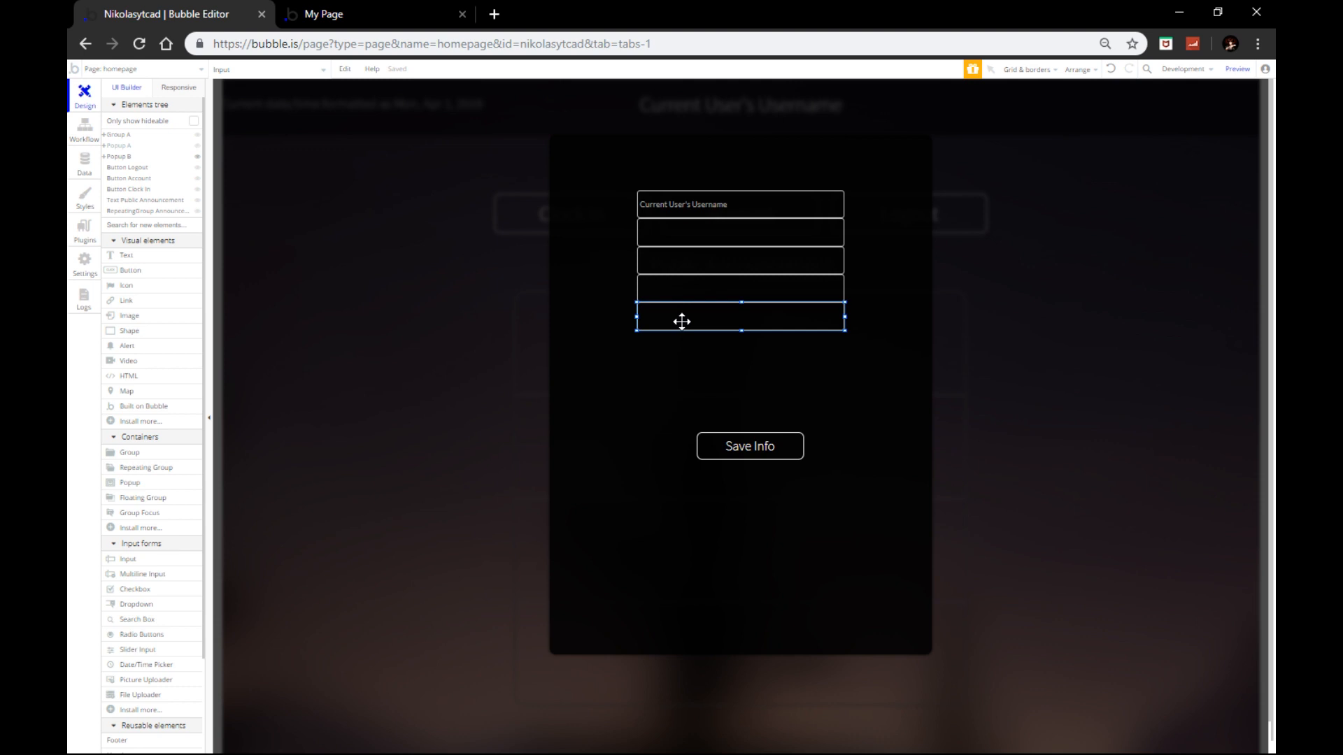
Step: Nudge the five inputs down with the arrow keys to space them evenly
key("Down")
key("Down")
key("Down")
key("Down")
key("Down")
key("Down")
key("Down")
key("Down")
key("Down")
key("Down")
key("Down")
key("Down")
key("Down")
key("Down")
key("Down")
key("Down")
key("Down")
key("Down")
key("Down")
key("Down")
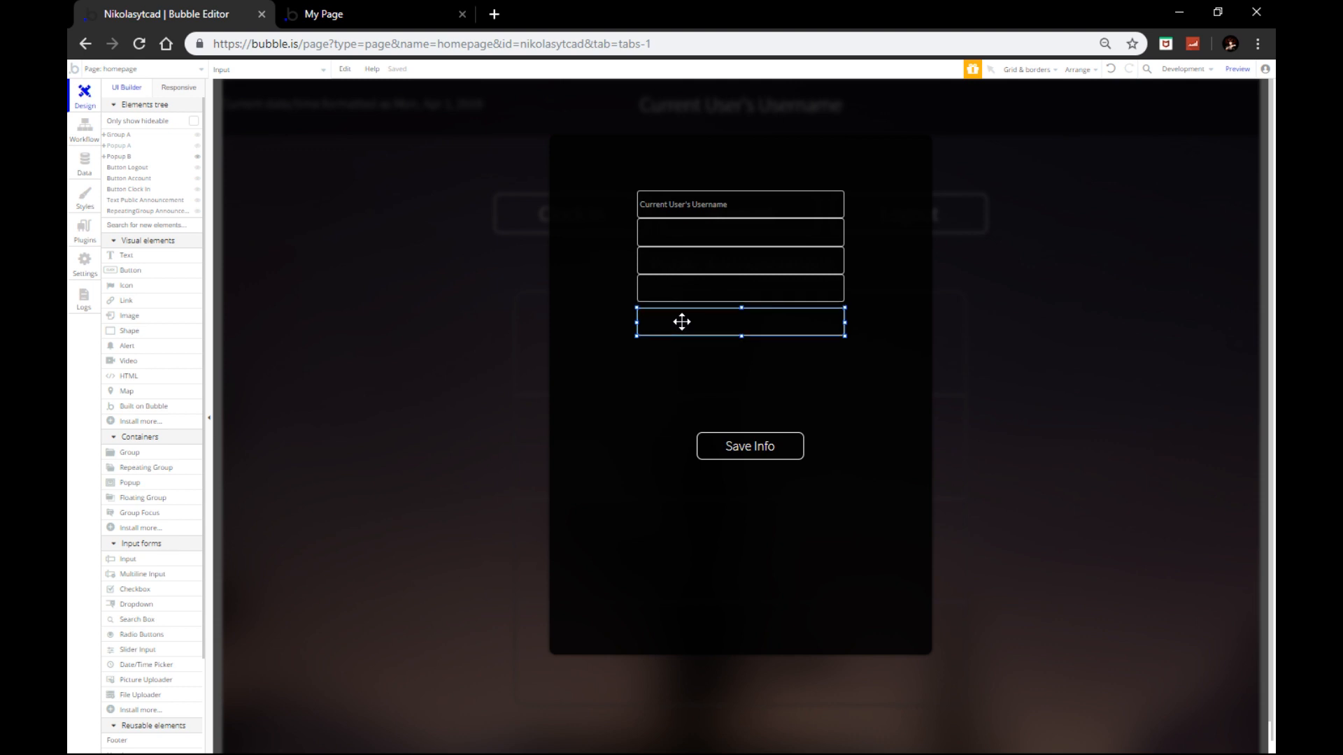
key("Down")
key("Down")
key("Down")
key("Down")
key("Down")
key("Down")
key("Down")
key("Down")
key("Down")
key("Down")
key("Down")
key("Down")
key("Down")
key("Down")
key("Down")
key("Down")
key("Down")
key("Down")
key("Down")
key("Down")
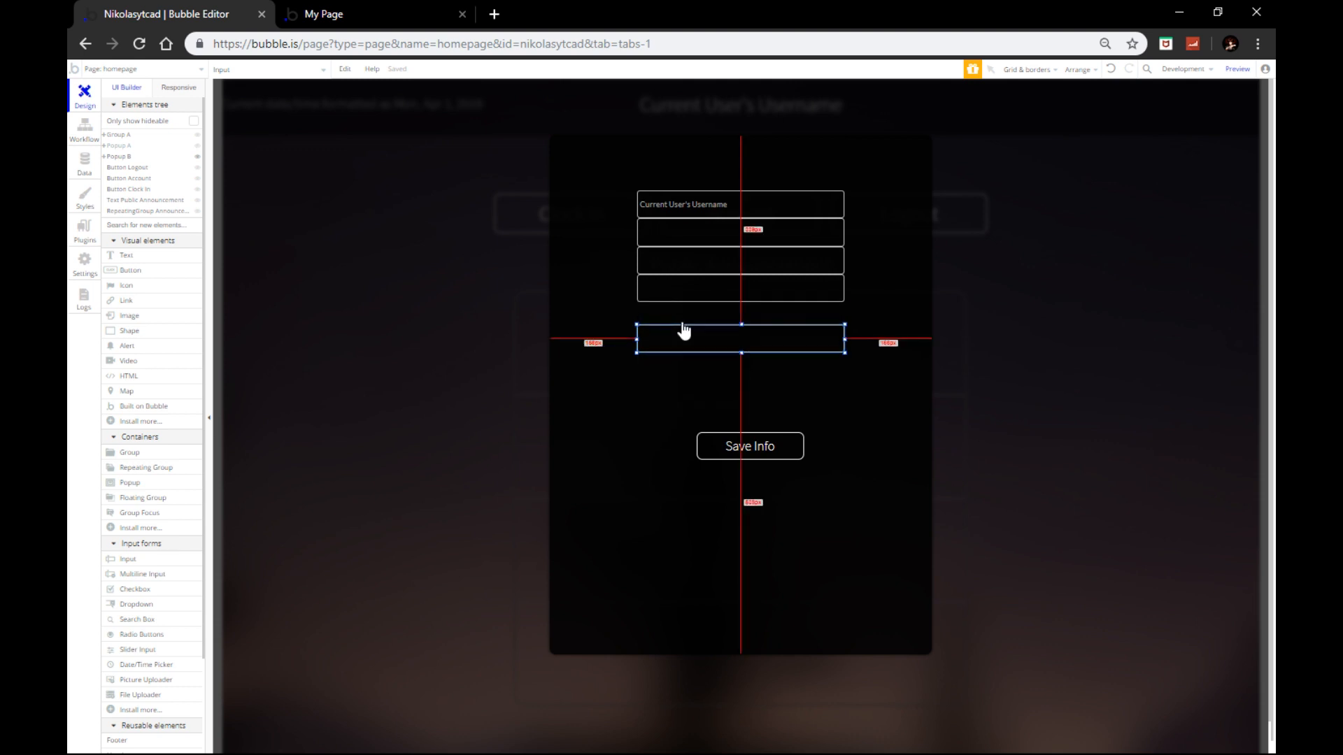
left_click(674, 294)
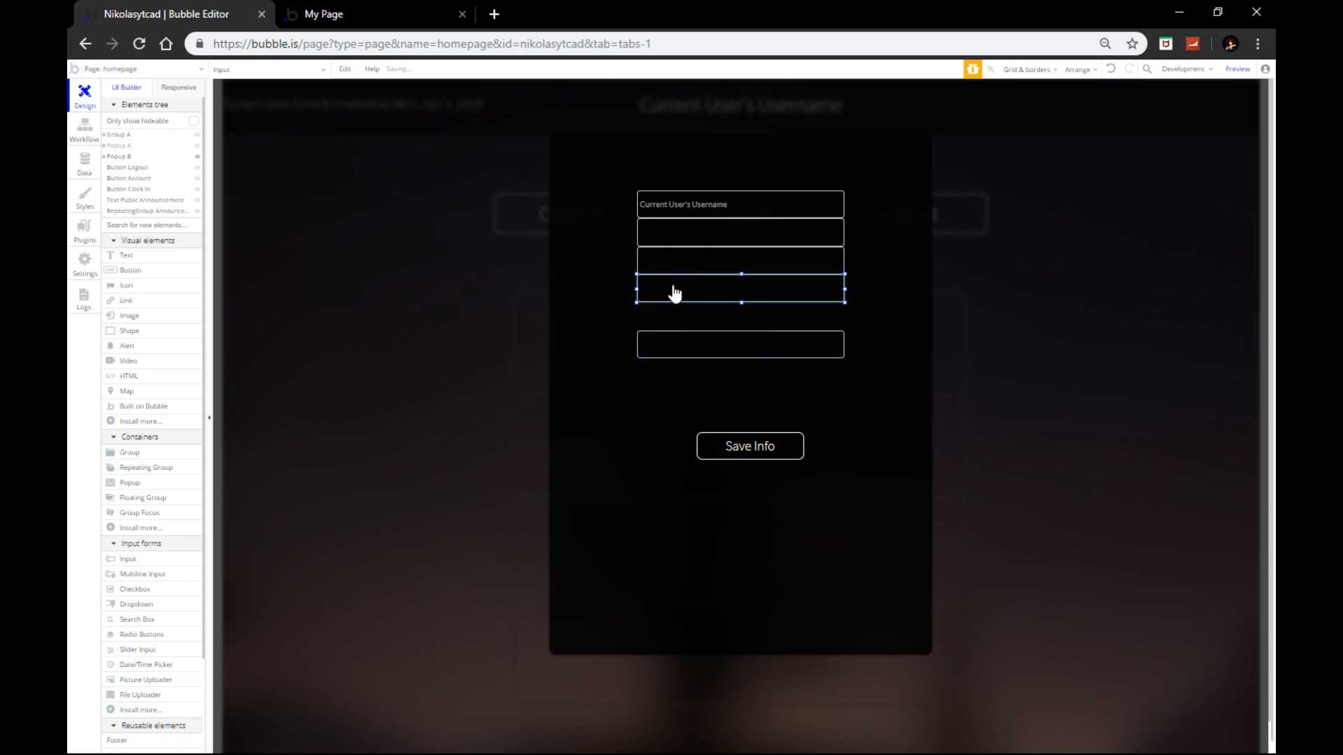
key("Down")
key("Down")
key("Down")
key("Down")
key("Down")
key("Down")
key("Down")
key("Down")
key("Down")
key("Down")
key("Down")
key("Down")
key("Down")
key("Down")
key("Down")
key("Down")
key("Down")
key("Down")
key("Down")
key("Down")
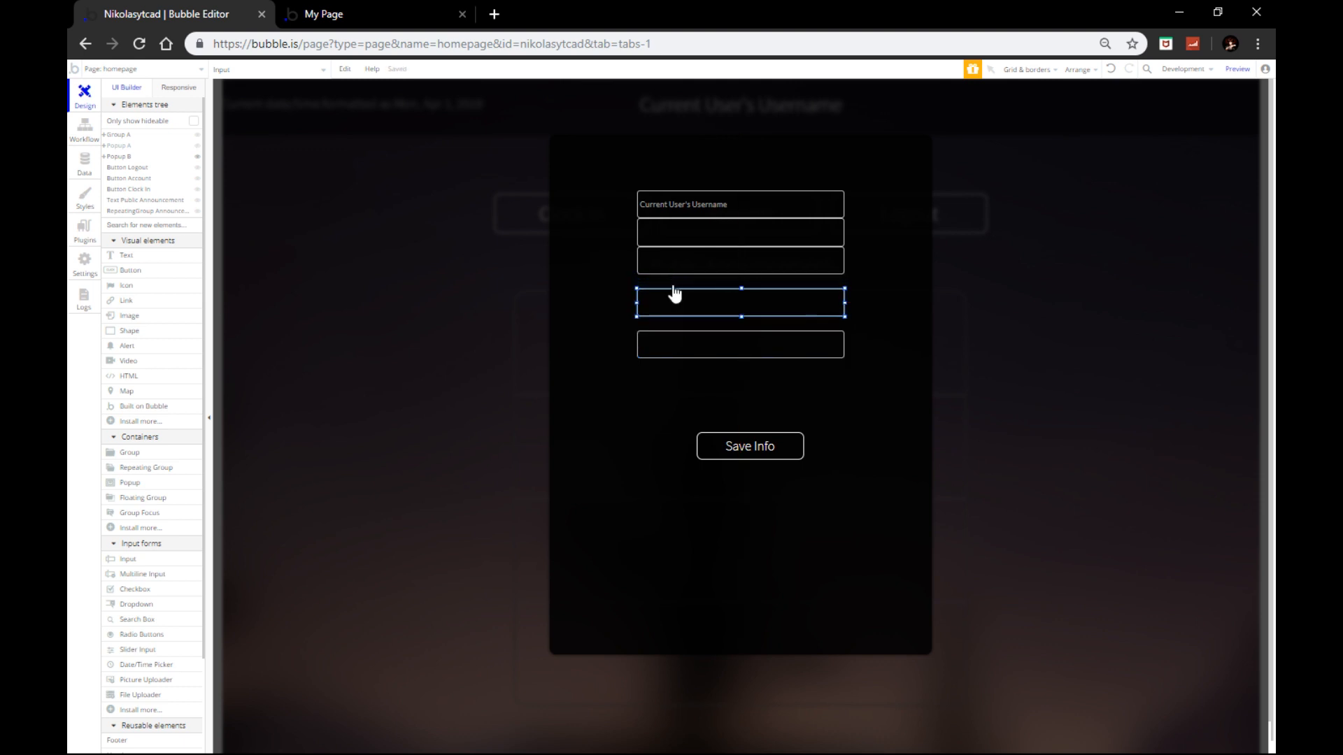
key("Down")
key("Down")
key("Down")
key("Down")
key("Down")
key("Down")
key("Down")
key("Down")
key("Down")
key("Down")
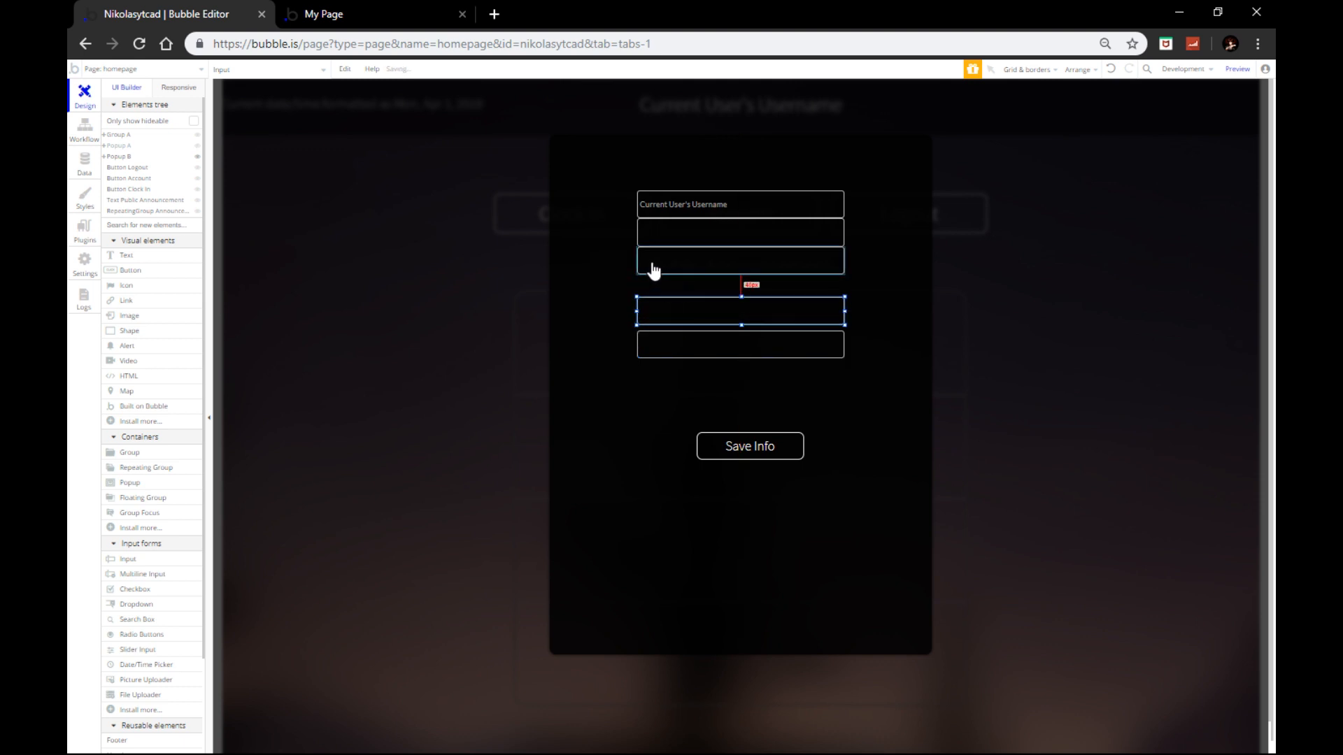
left_click(663, 269)
key("Down")
key("Down")
key("Down")
key("Down")
key("Down")
key("Down")
key("Down")
key("Down")
key("Down")
key("Down")
key("Down")
key("Down")
key("Down")
key("Down")
key("Down")
key("Down")
key("Down")
key("Down")
key("Down")
key("Down")
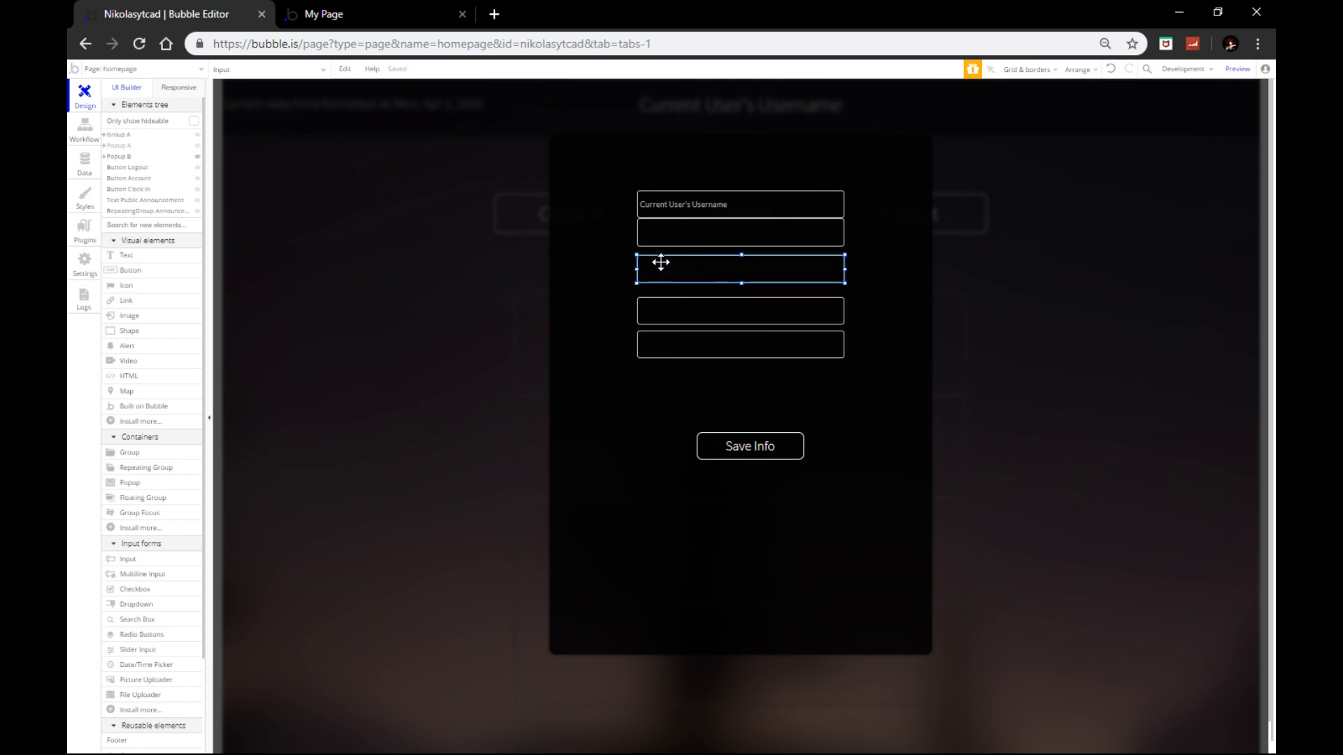
left_click(705, 343)
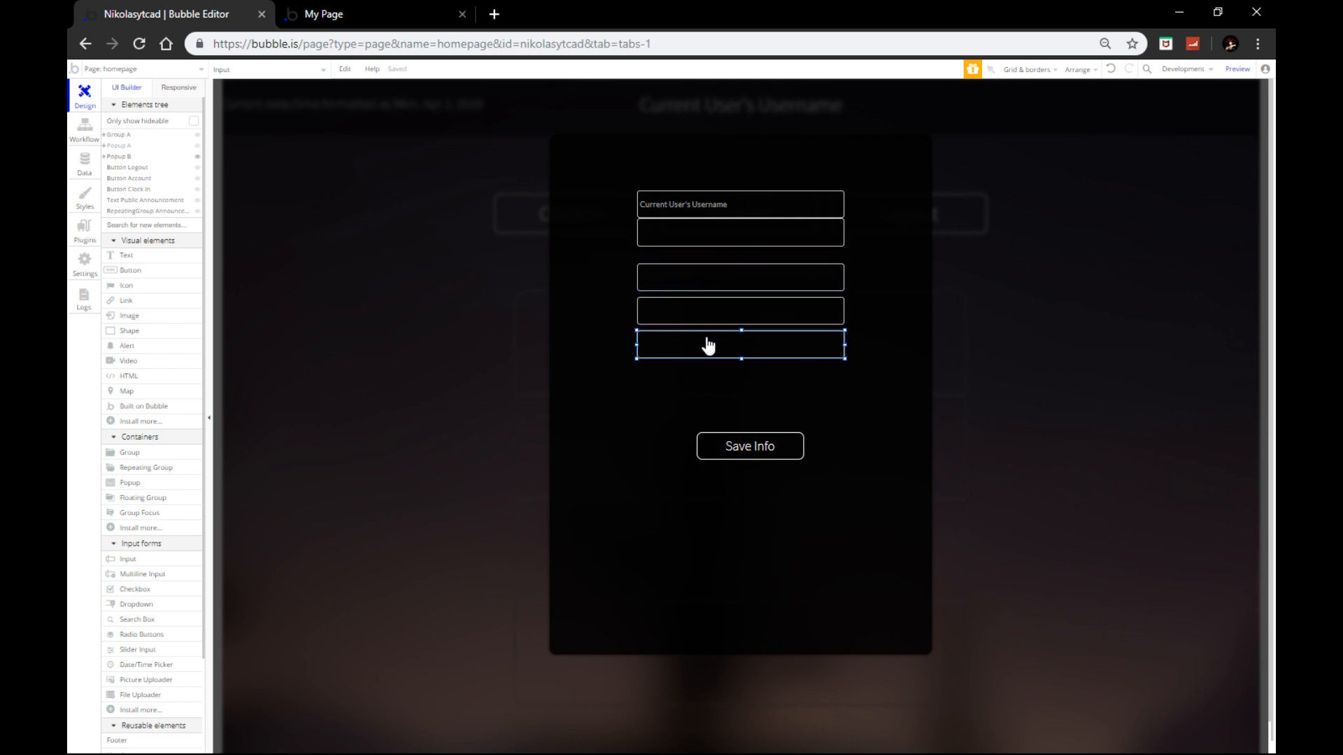
left_click(707, 316)
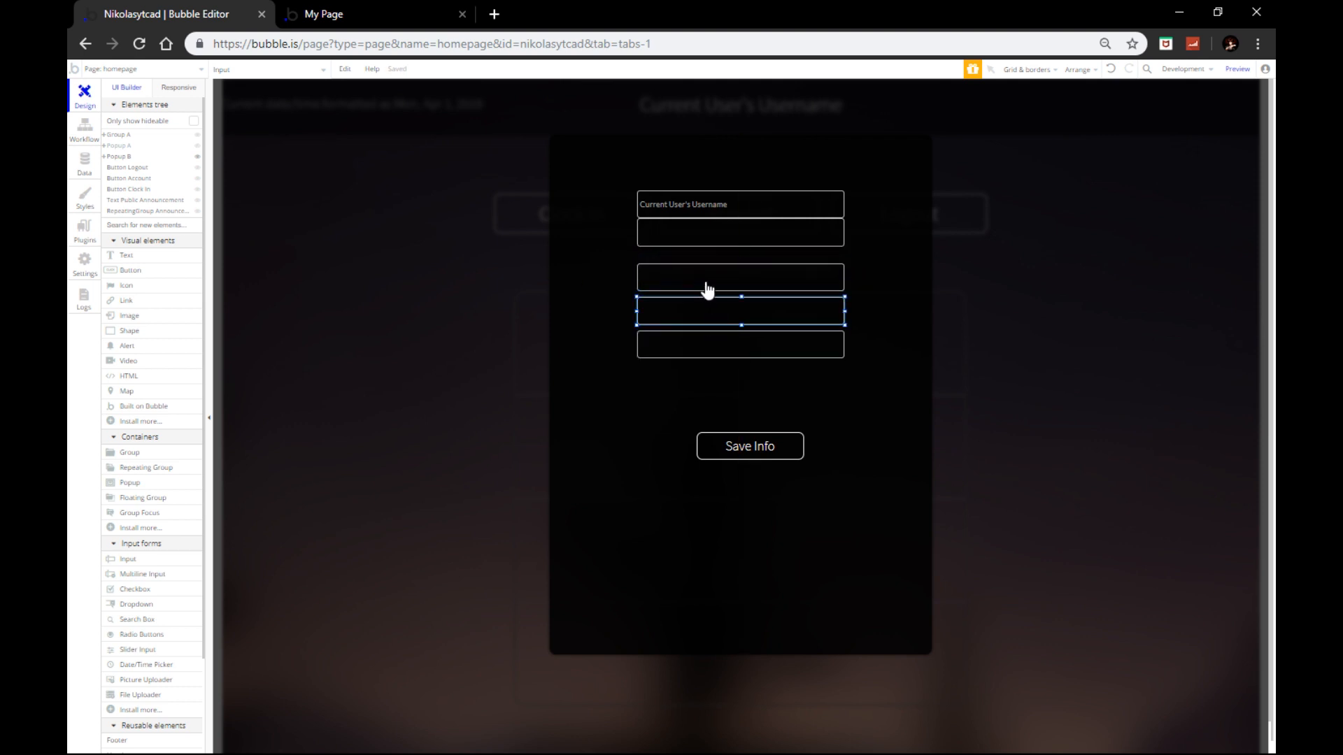
left_click(707, 244)
key("Down")
key("Down")
key("Down")
key("Down")
key("Down")
key("Down")
key("Down")
key("Down")
key("Down")
key("Down")
key("Down")
key("Down")
key("Down")
key("Down")
key("Down")
key("Down")
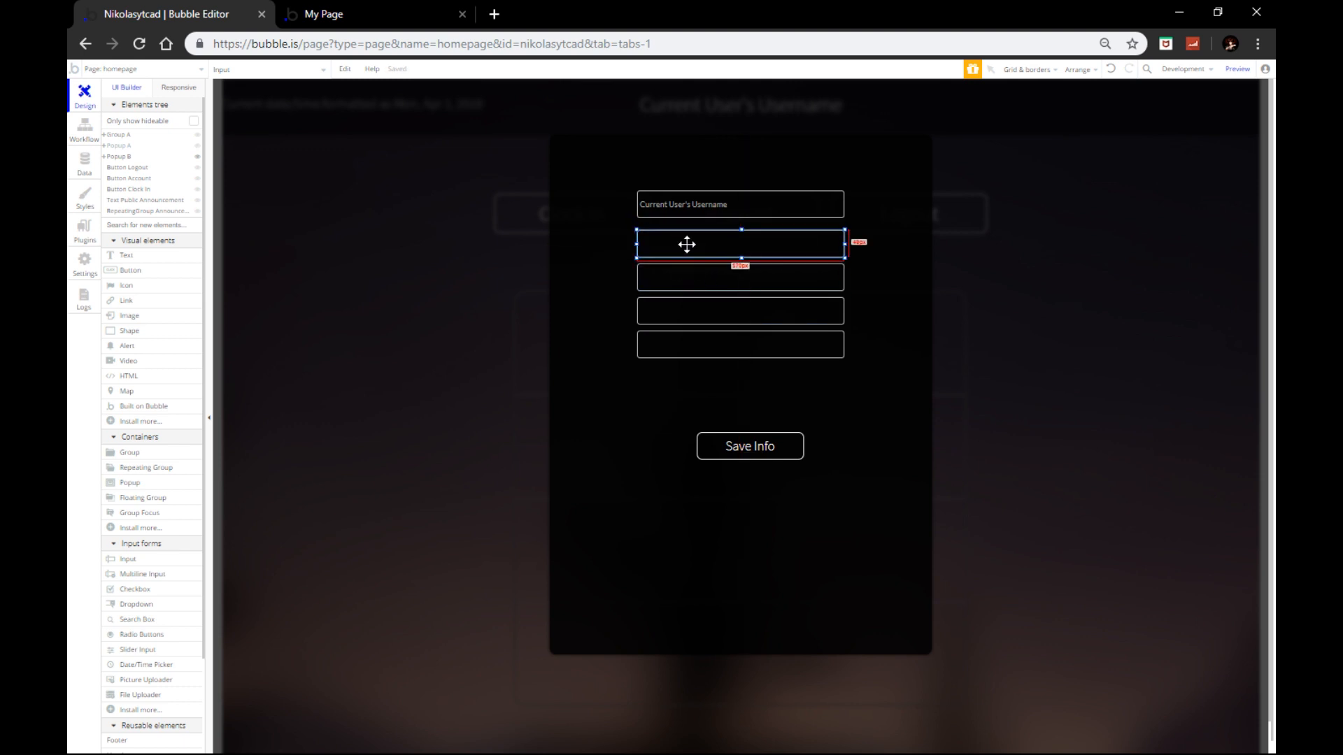
left_click(700, 207)
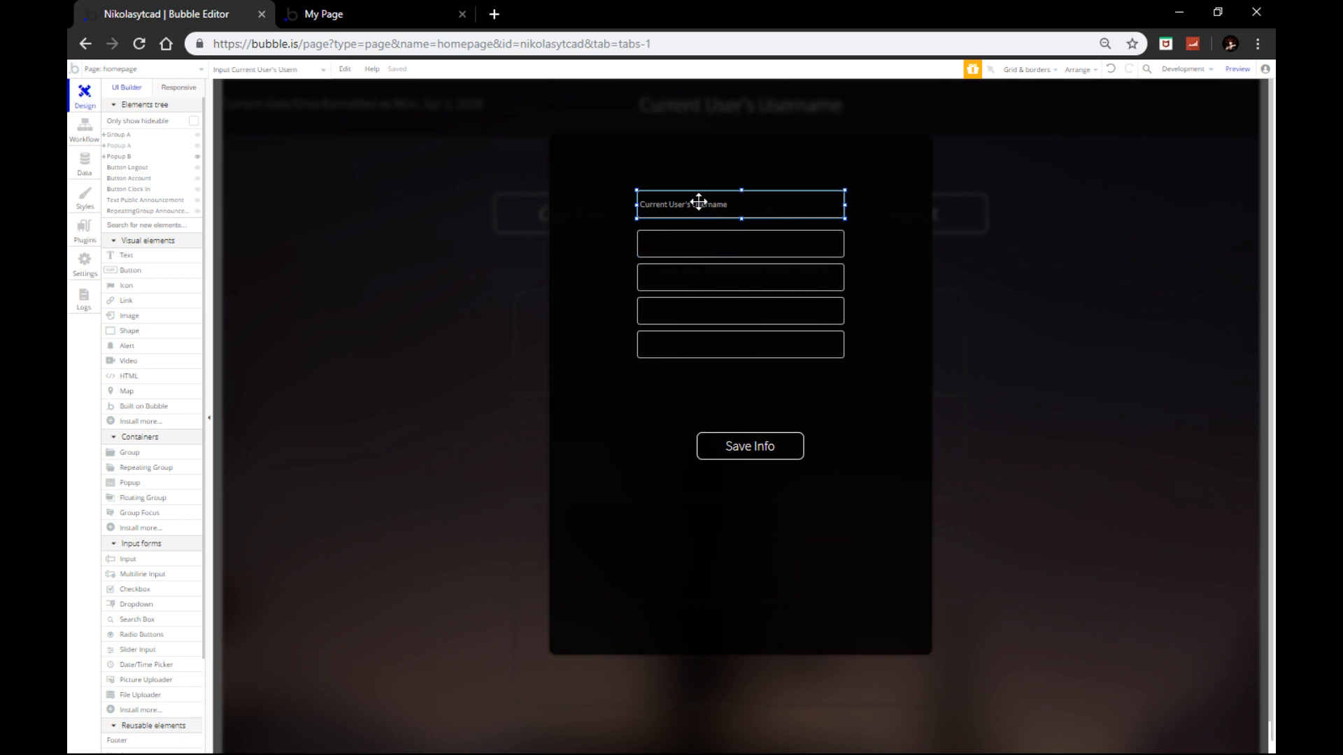
key("Down")
key("Down")
key("Down")
key("Down")
key("Down")
key("Down")
key("Down")
key("Down")
Step: Move Save Info up under the inputs and resize Popup B's bottom edge to fit
left_click(714, 394)
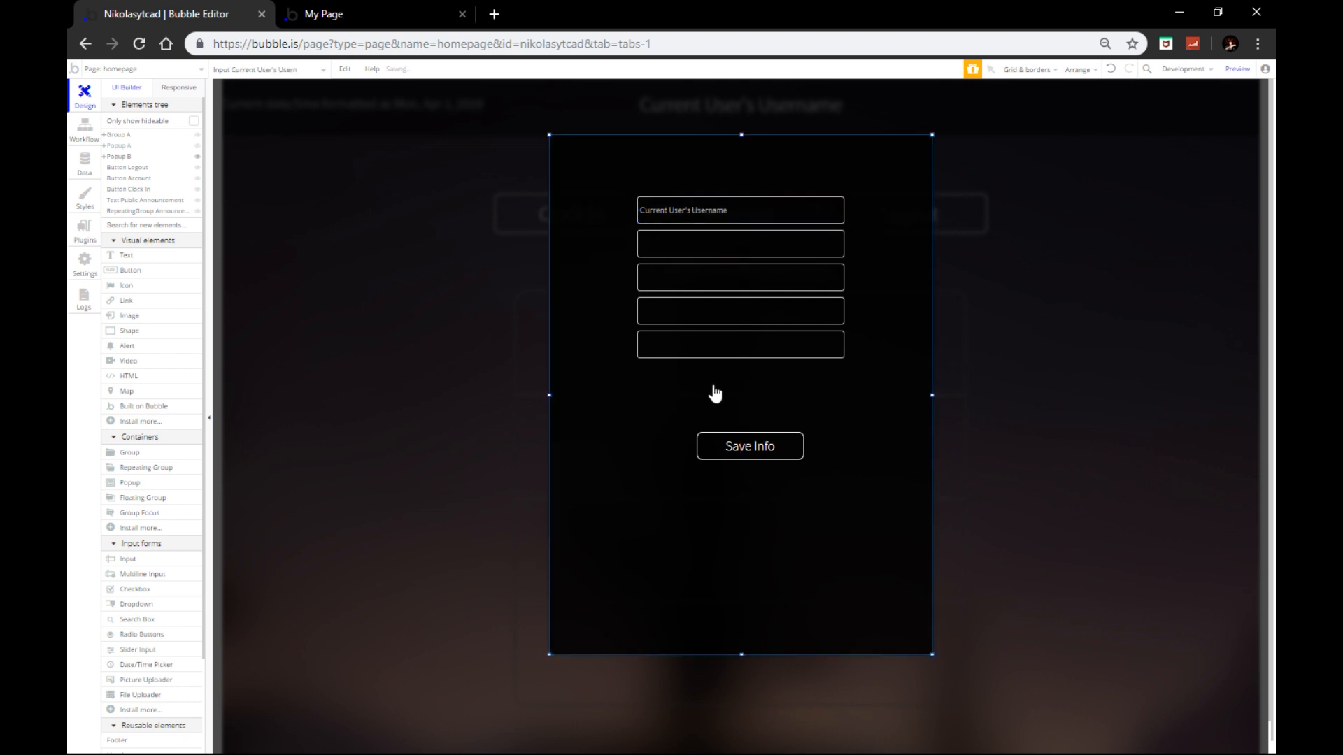
left_click_drag(745, 441, 738, 384)
right_click(737, 383)
left_click(757, 594)
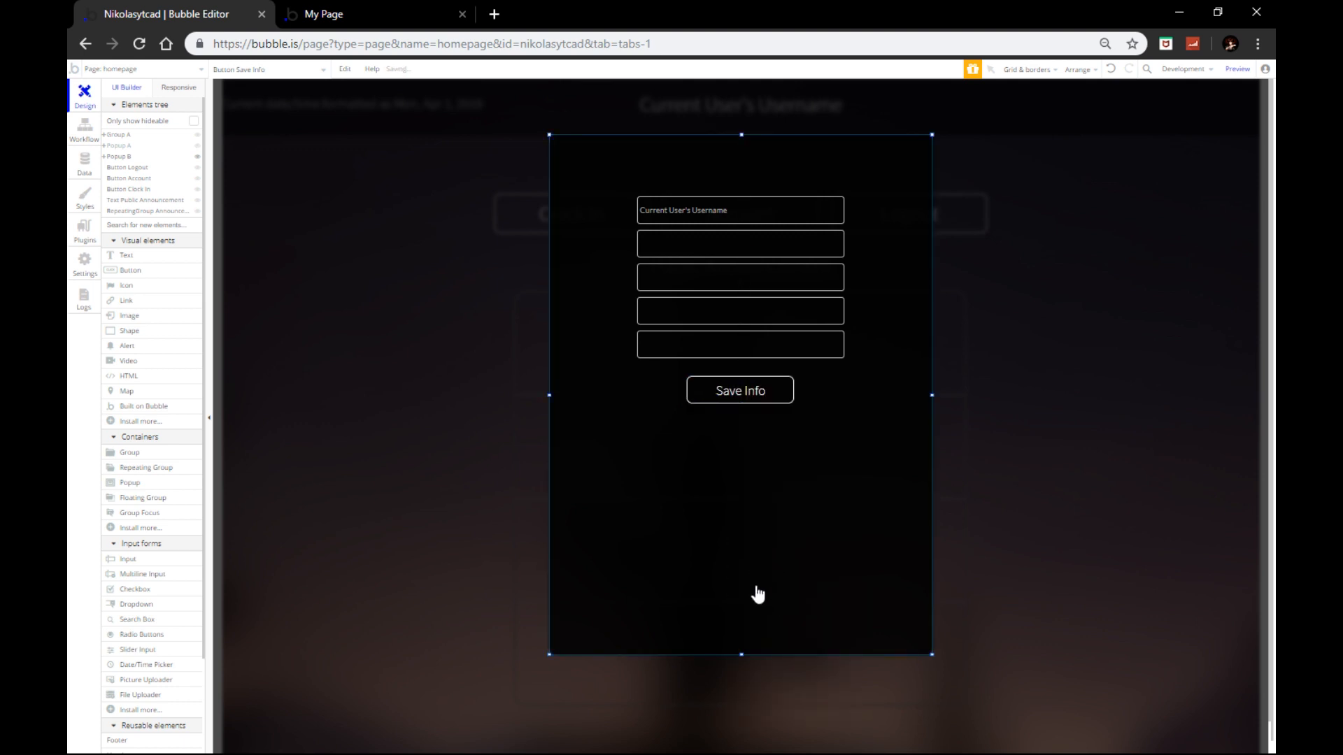
left_click_drag(743, 654, 743, 238)
left_click(745, 220)
left_click(801, 382)
left_click_drag(741, 404, 750, 294)
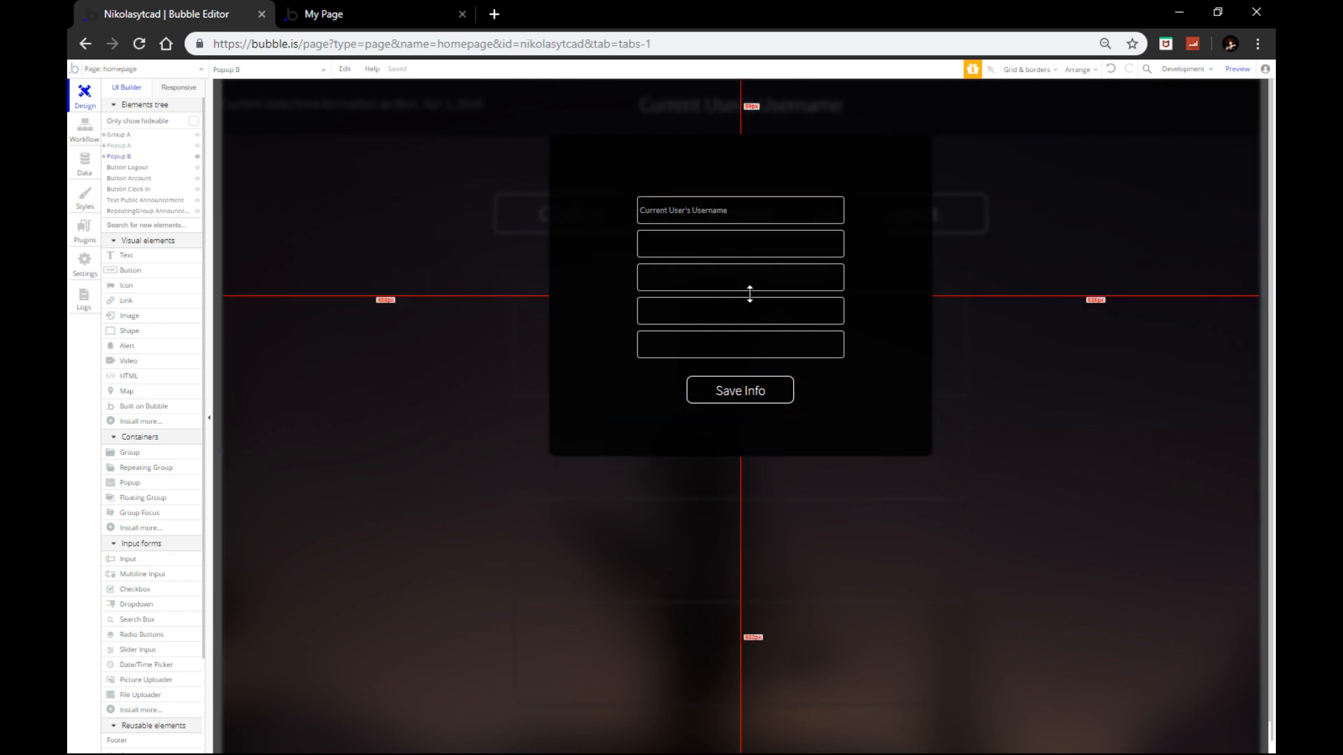
left_click(745, 402)
left_click_drag(741, 403, 749, 434)
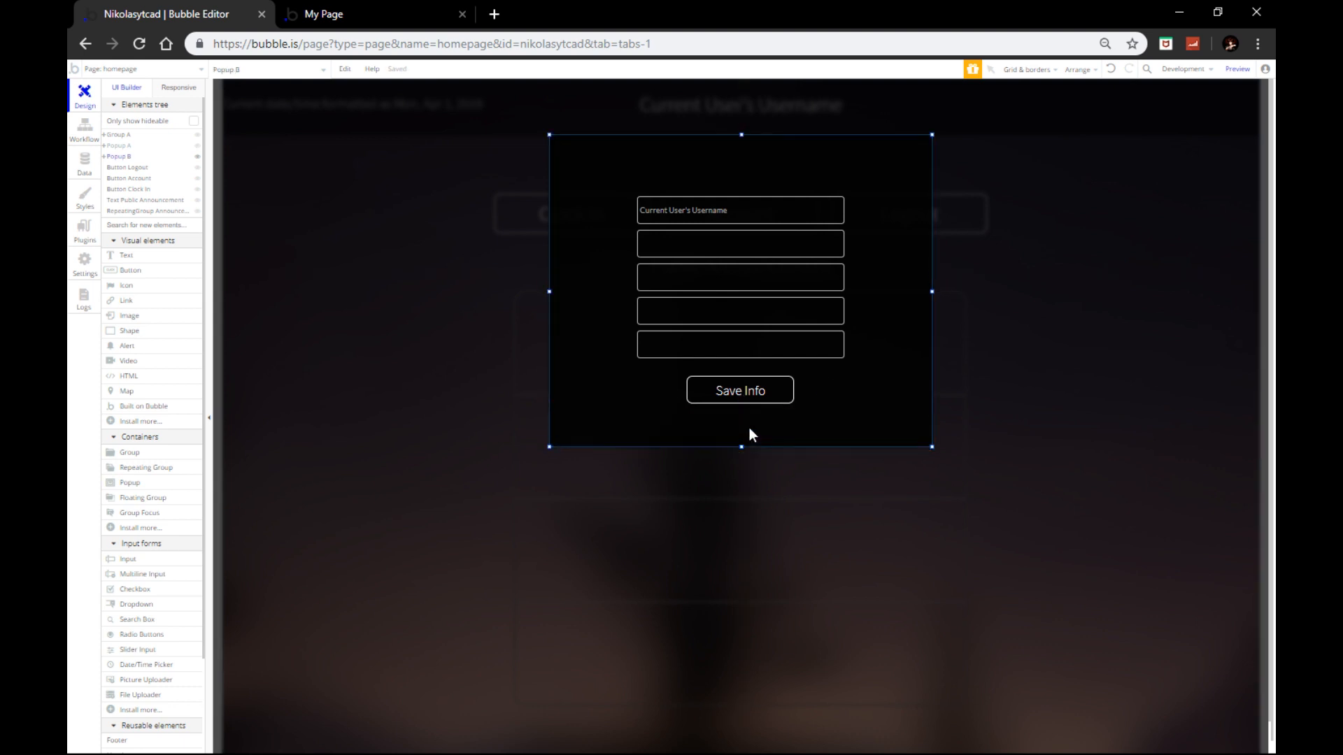
left_click(731, 218)
double_click(764, 208)
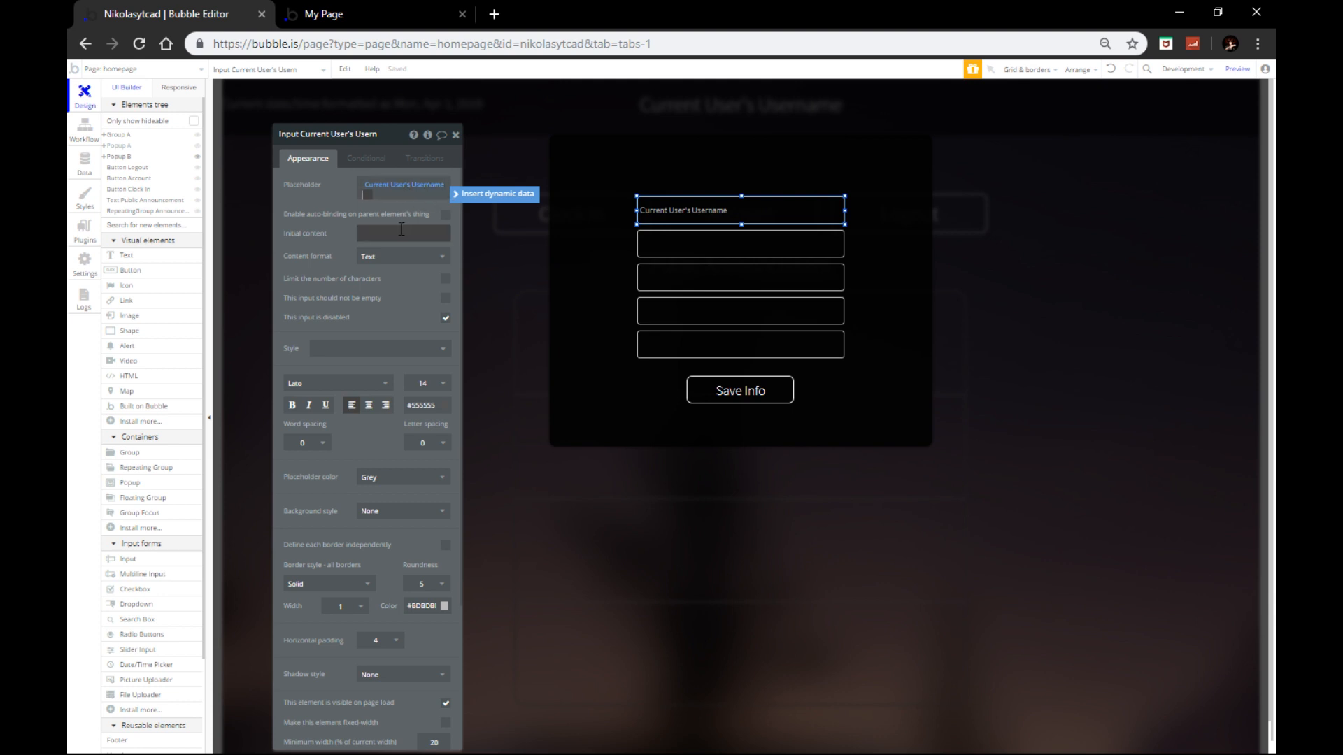
left_click(434, 186)
key("BackSpace")
key("BackSpace")
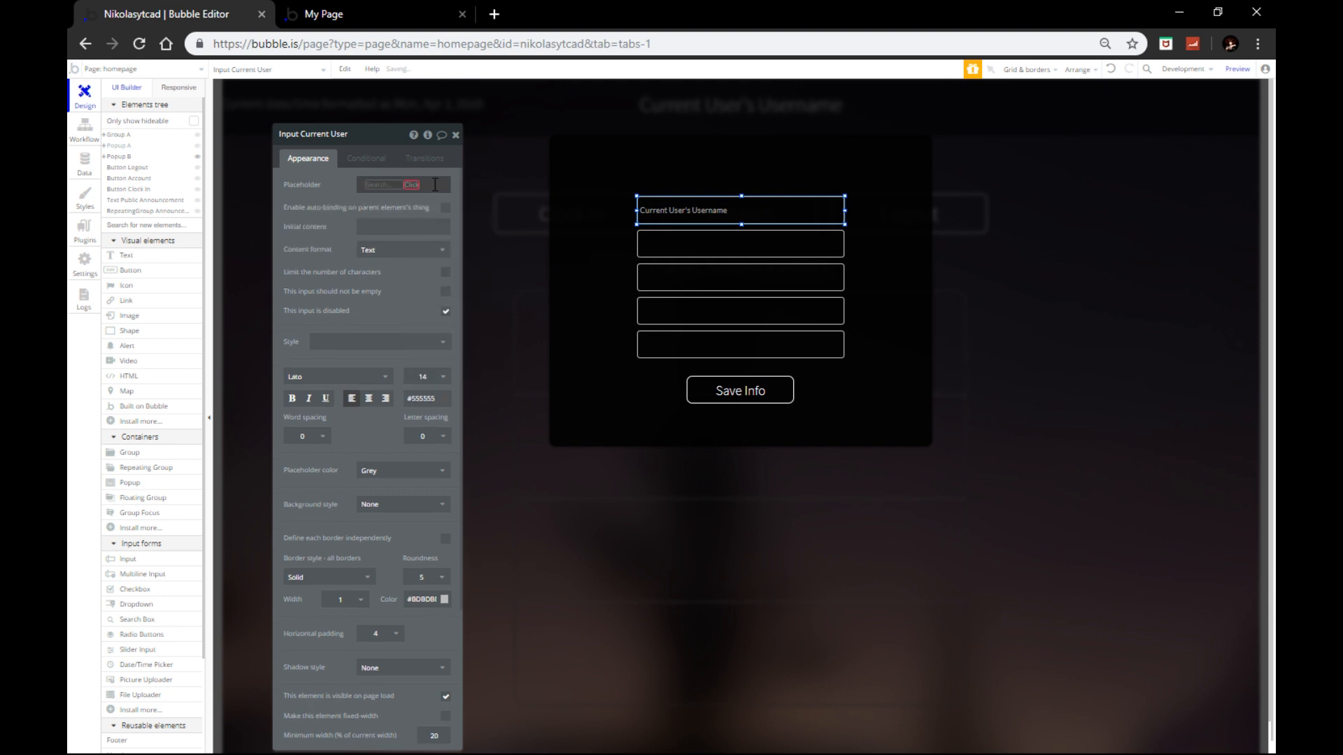
left_click(381, 226)
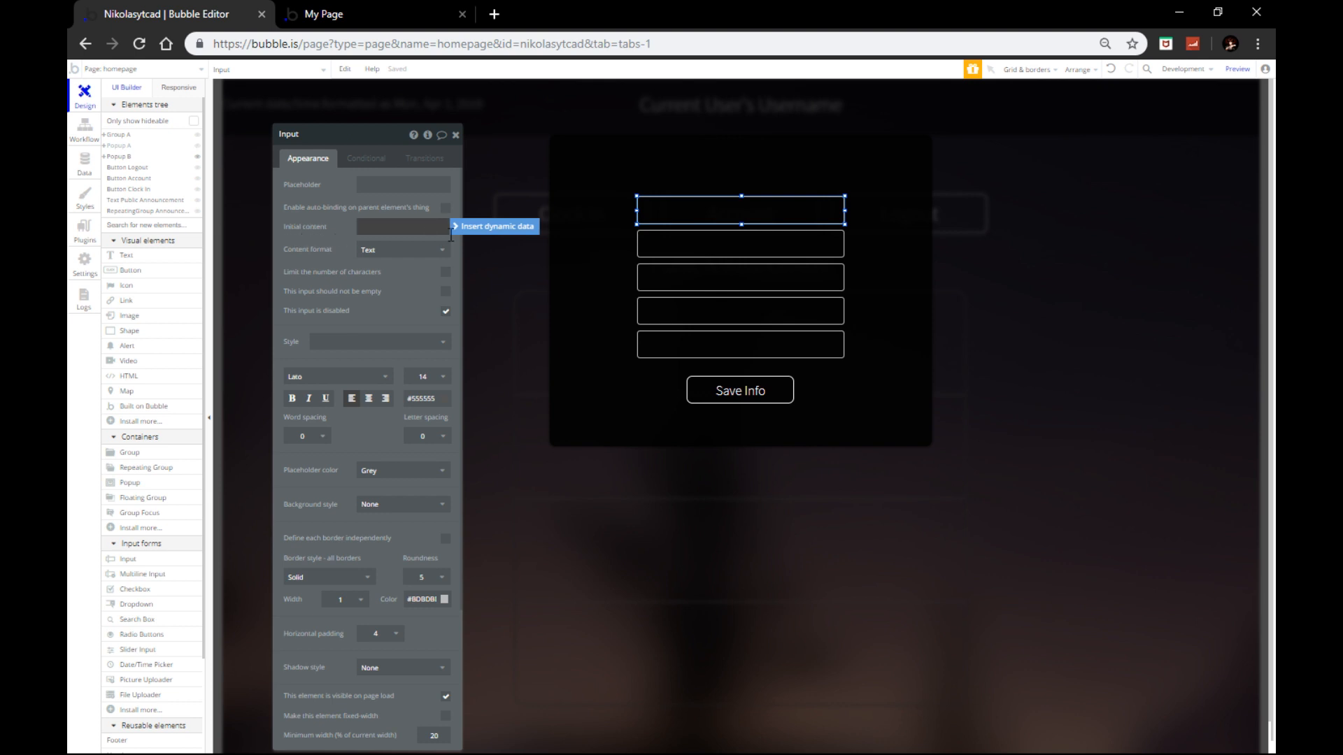
left_click(477, 229)
left_click(411, 277)
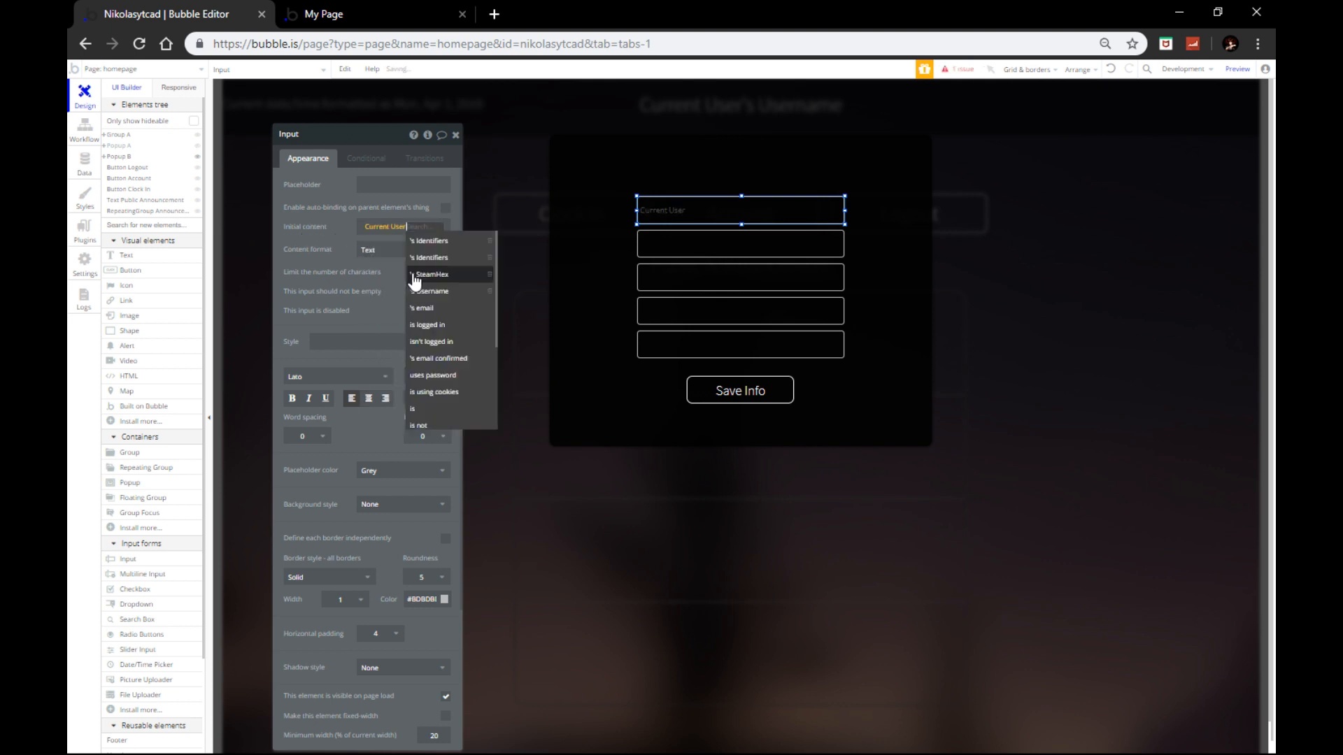
left_click(452, 300)
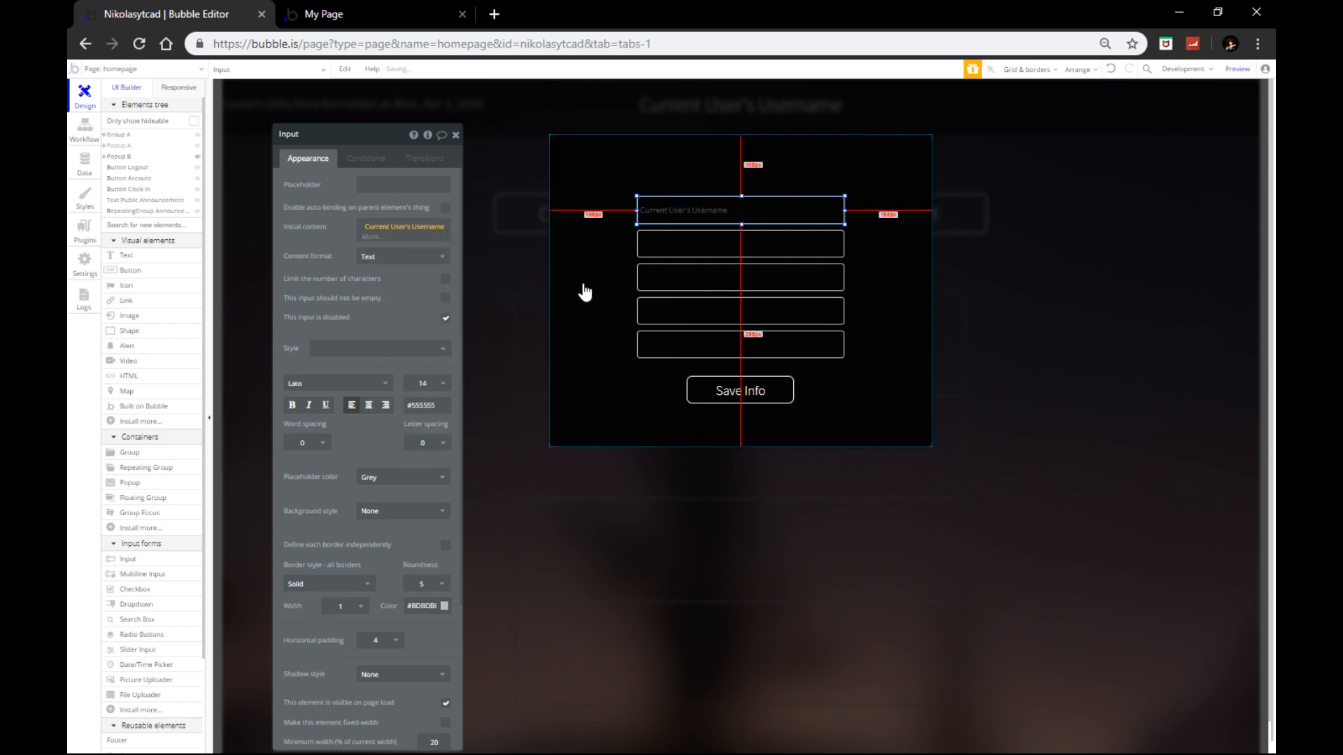
left_click(671, 249)
left_click(419, 227)
left_click(477, 238)
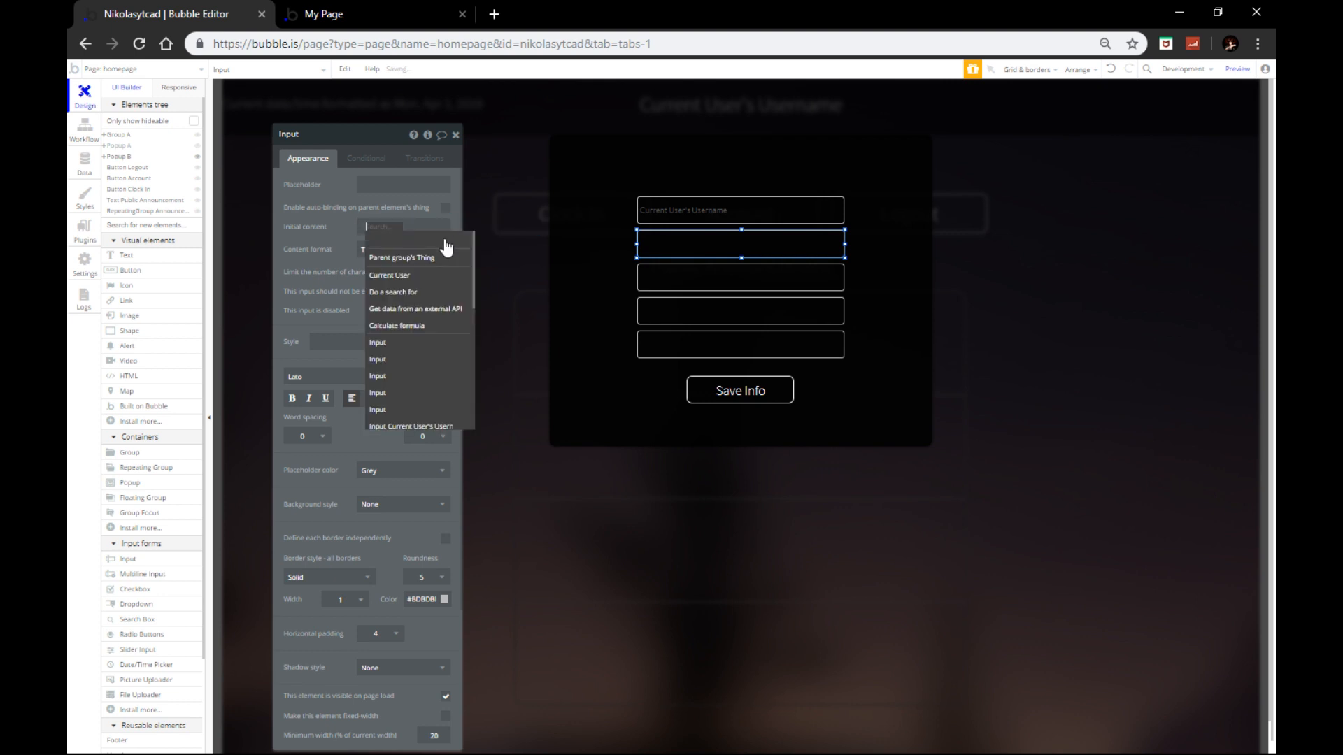
left_click(445, 277)
left_click(432, 308)
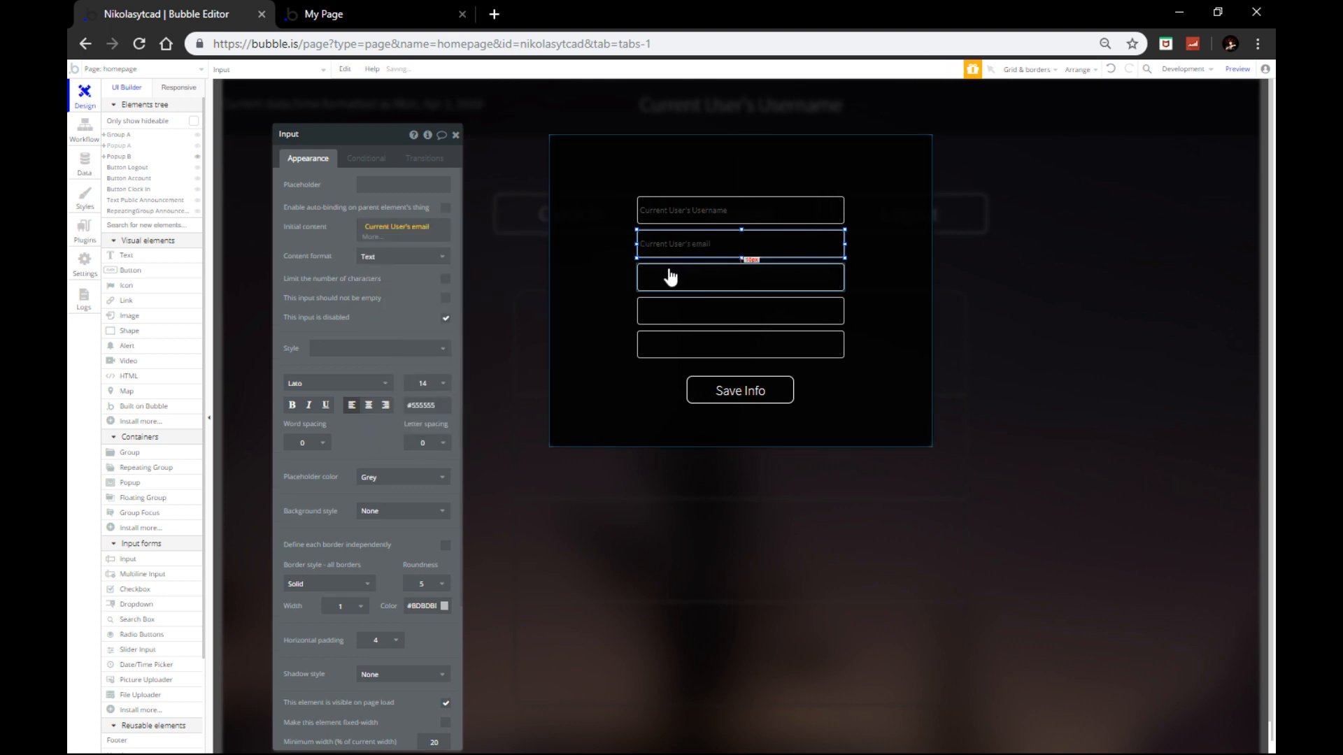
Step: Set placeholders Current Password, New Password and Confirm Password on the last three inputs
left_click(665, 276)
left_click(404, 186)
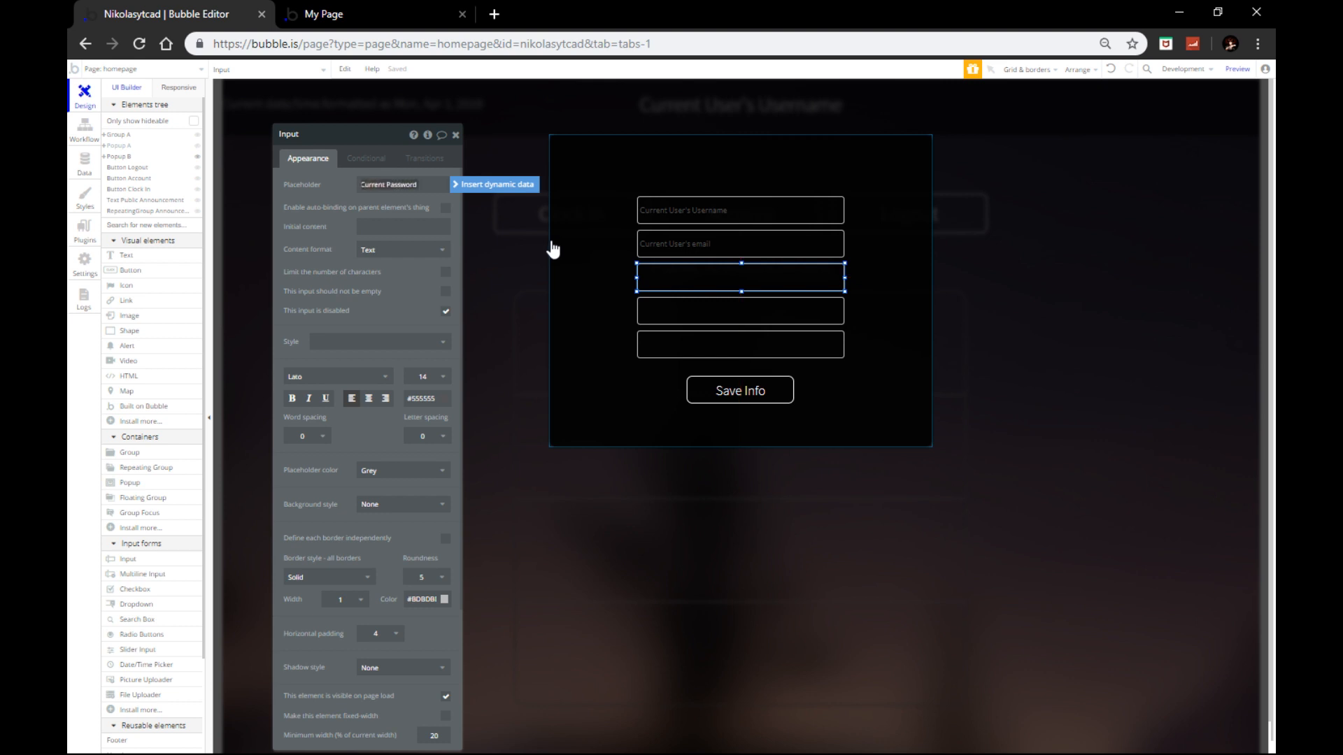
left_click(682, 308)
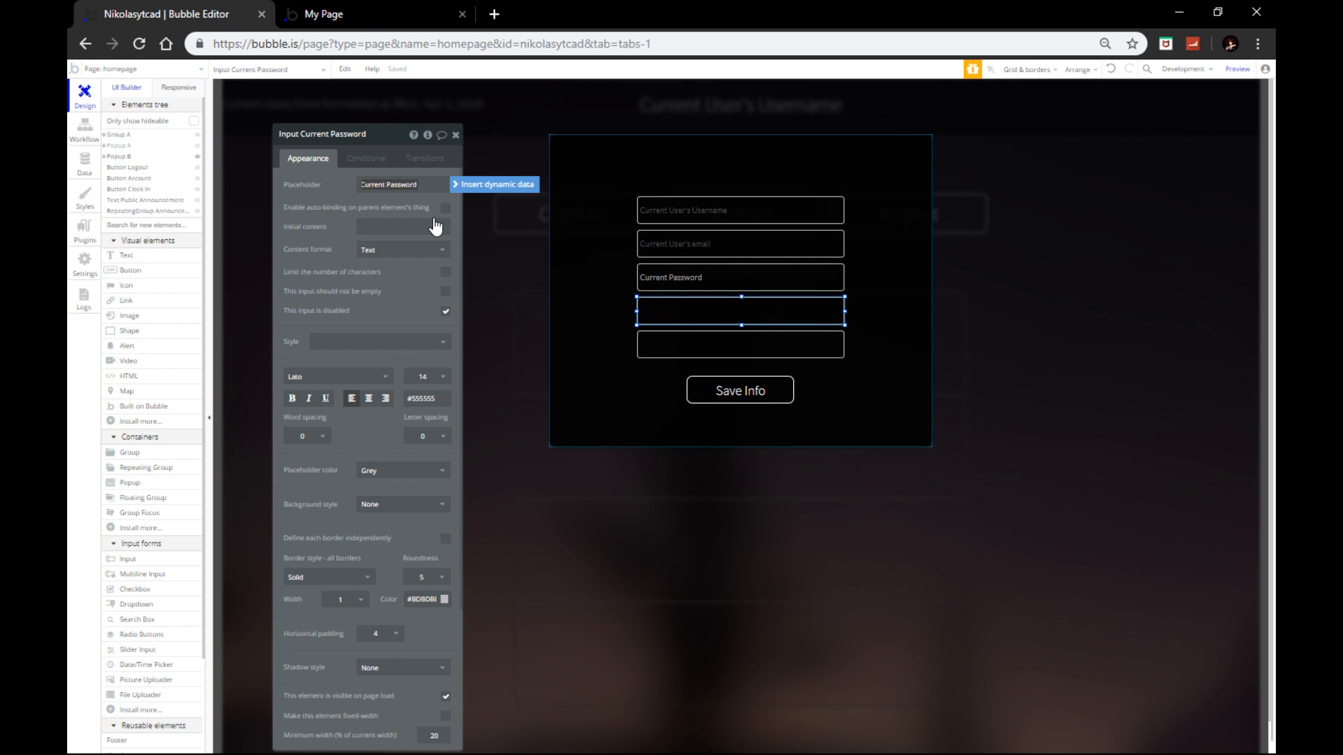
left_click(422, 185)
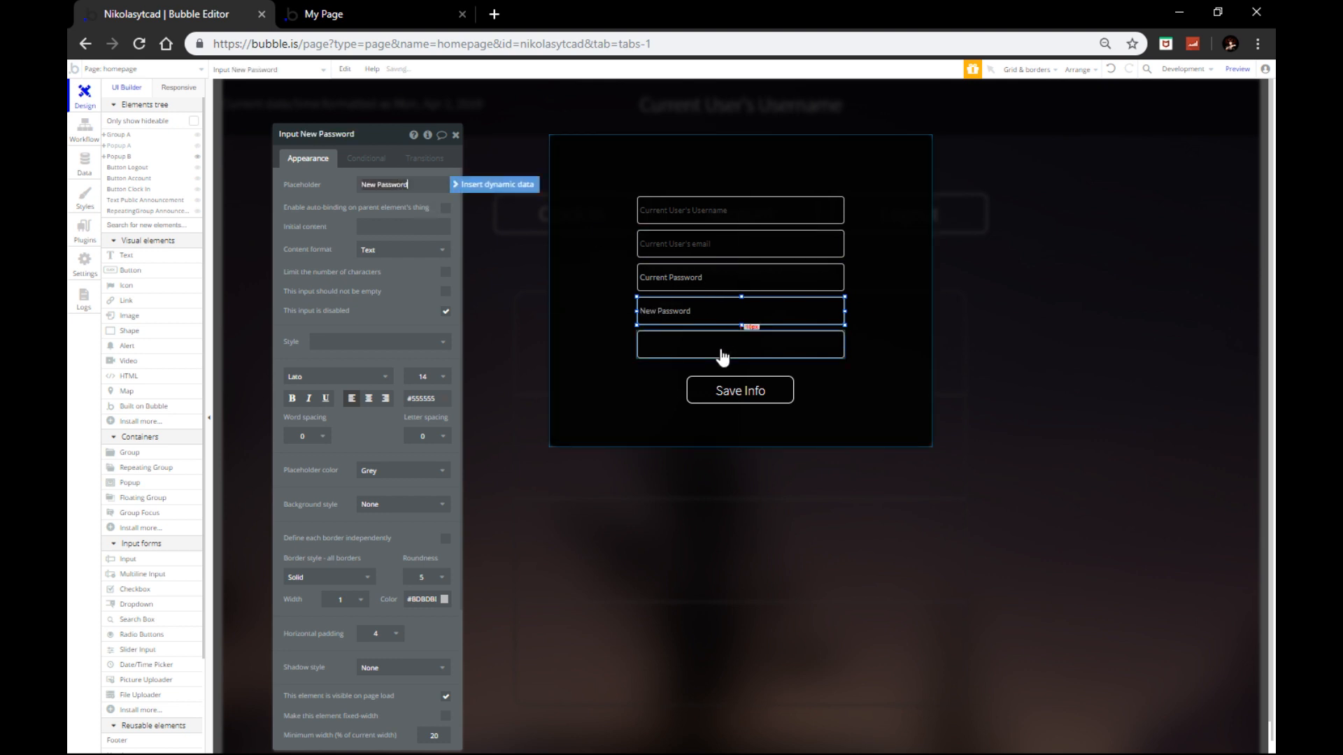
left_click(722, 354)
left_click(422, 186)
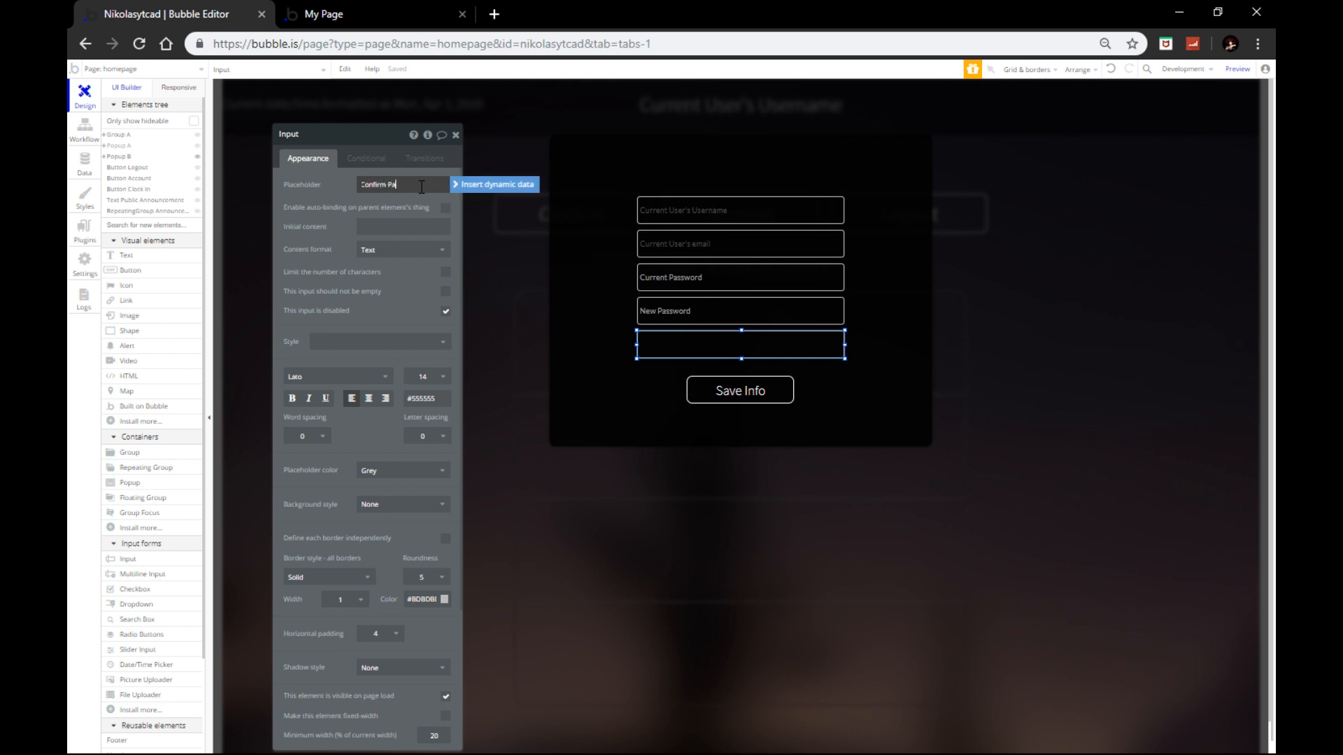
type("Confirm Password")
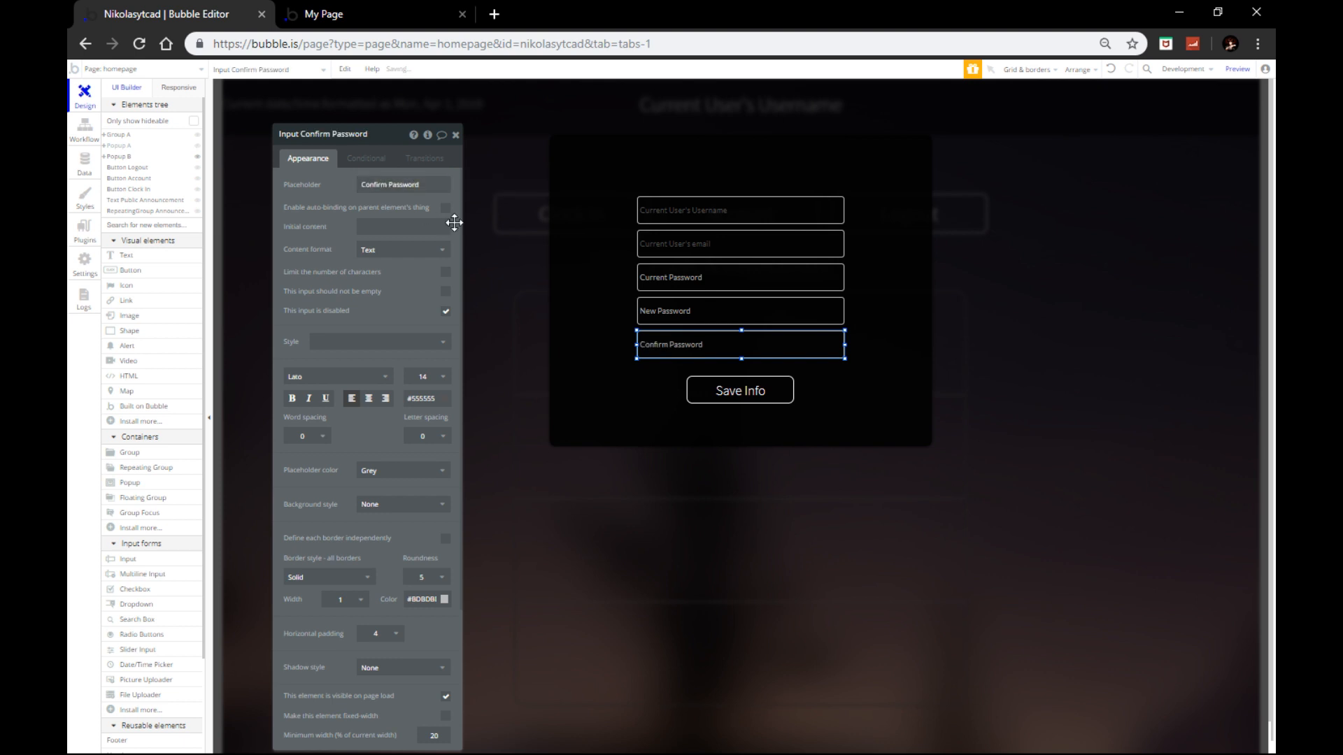
left_click(738, 405)
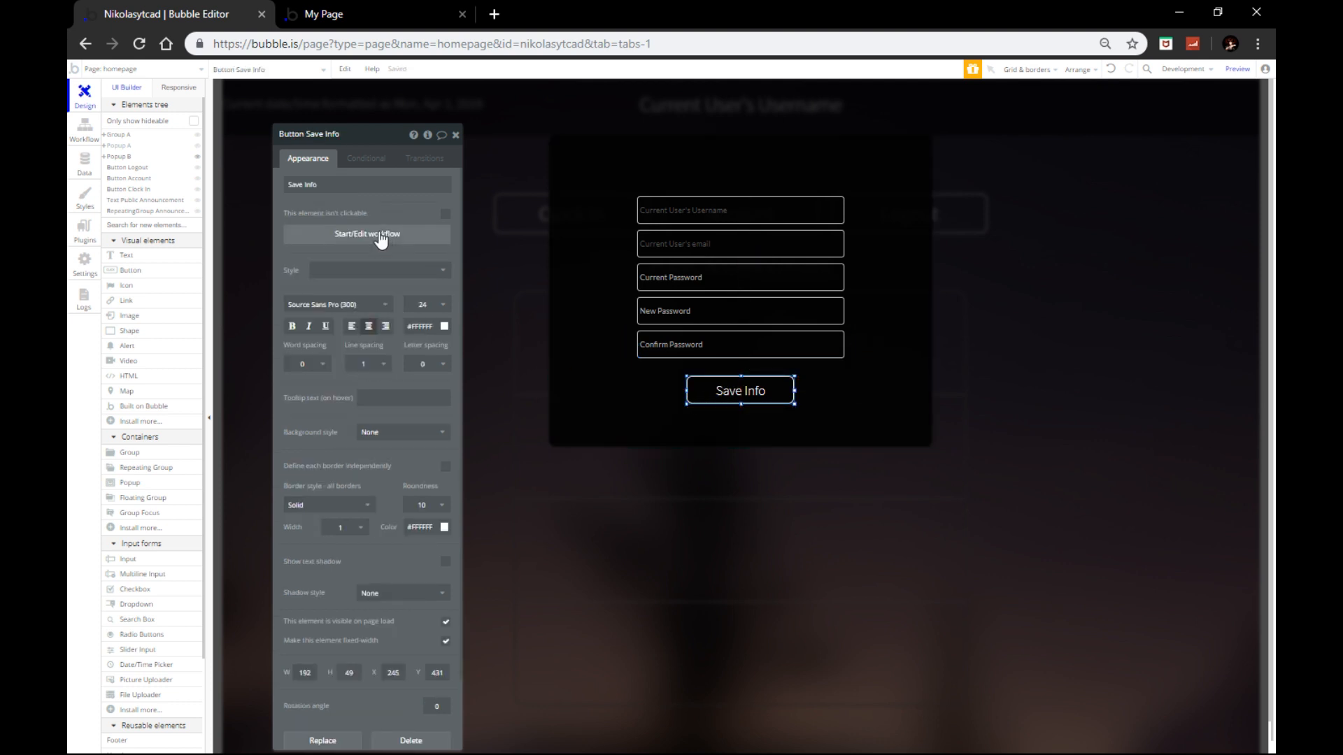
Step: Close the Save Info button's property editor and Popup B to show the homepage
left_click(456, 134)
left_click(482, 165)
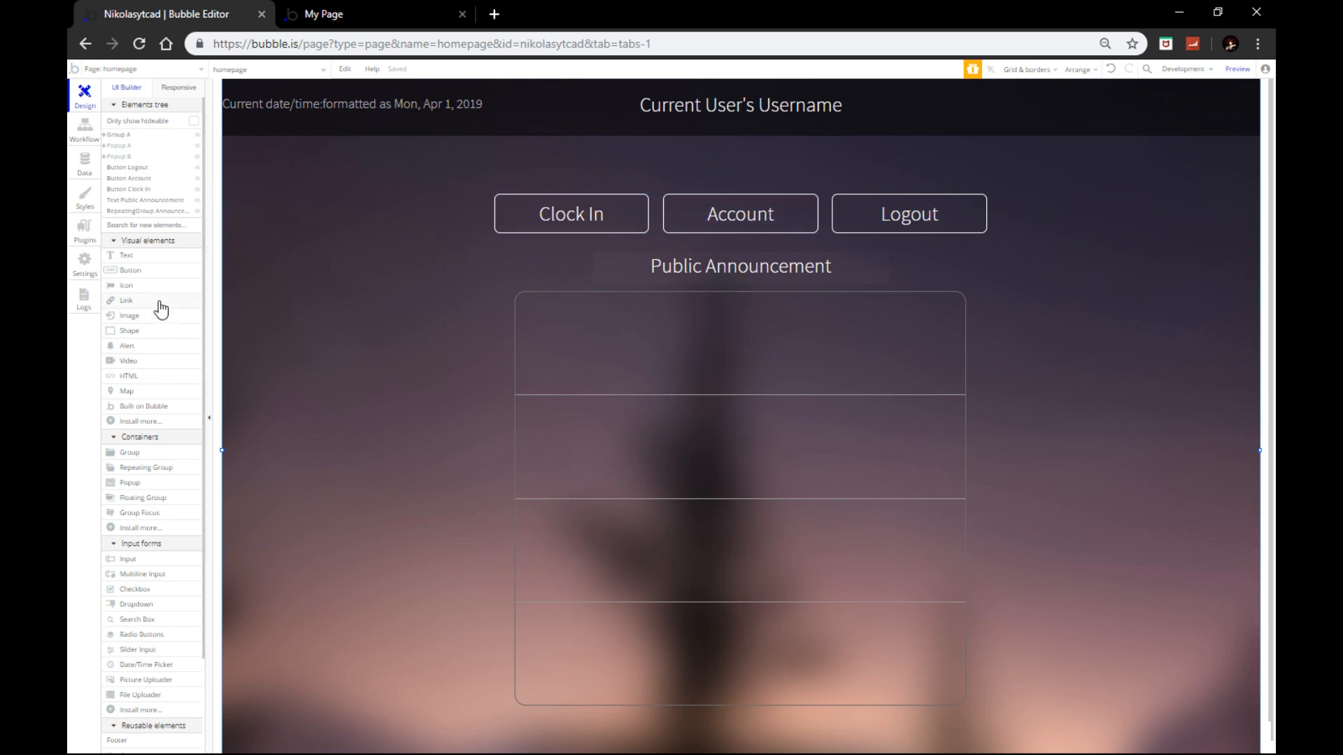
Step: Draw Popup C with no preset style and a #000000 background, plus a text box at its top
left_click(140, 484)
left_click_drag(410, 186, 1010, 480)
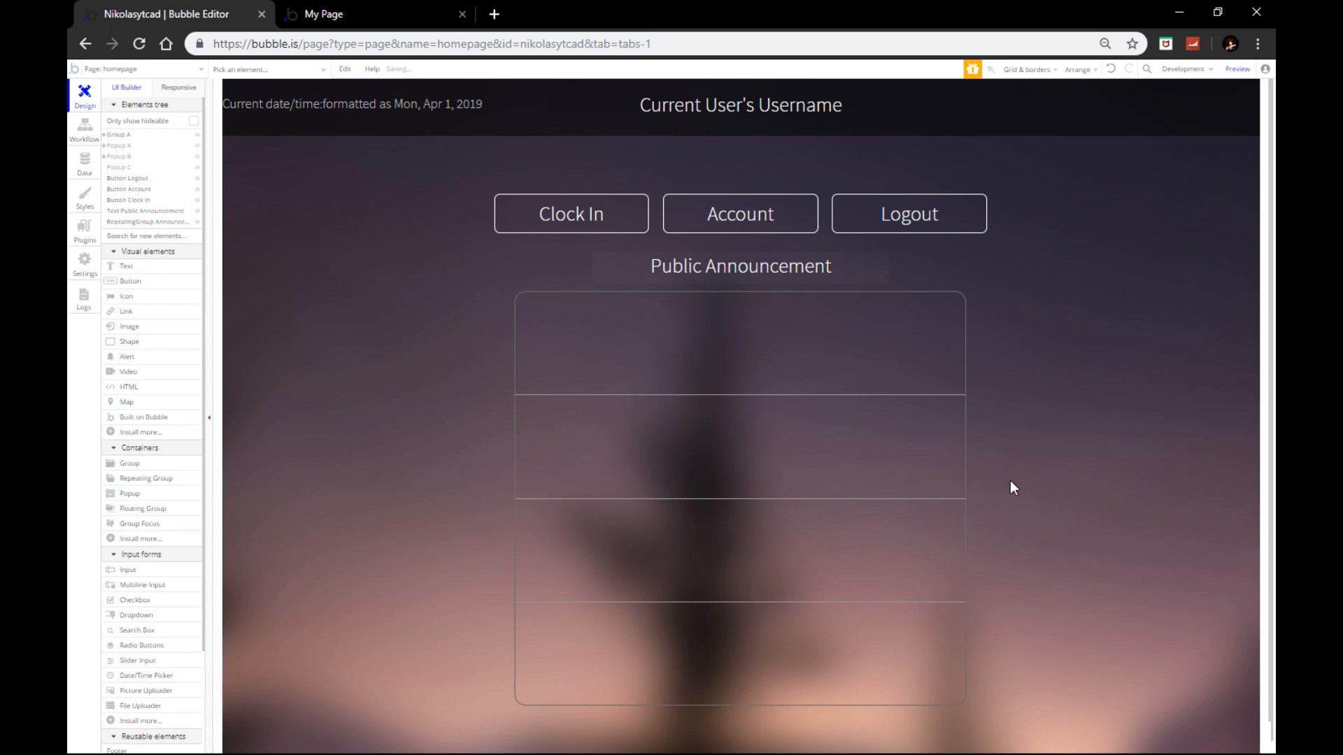
left_click(374, 294)
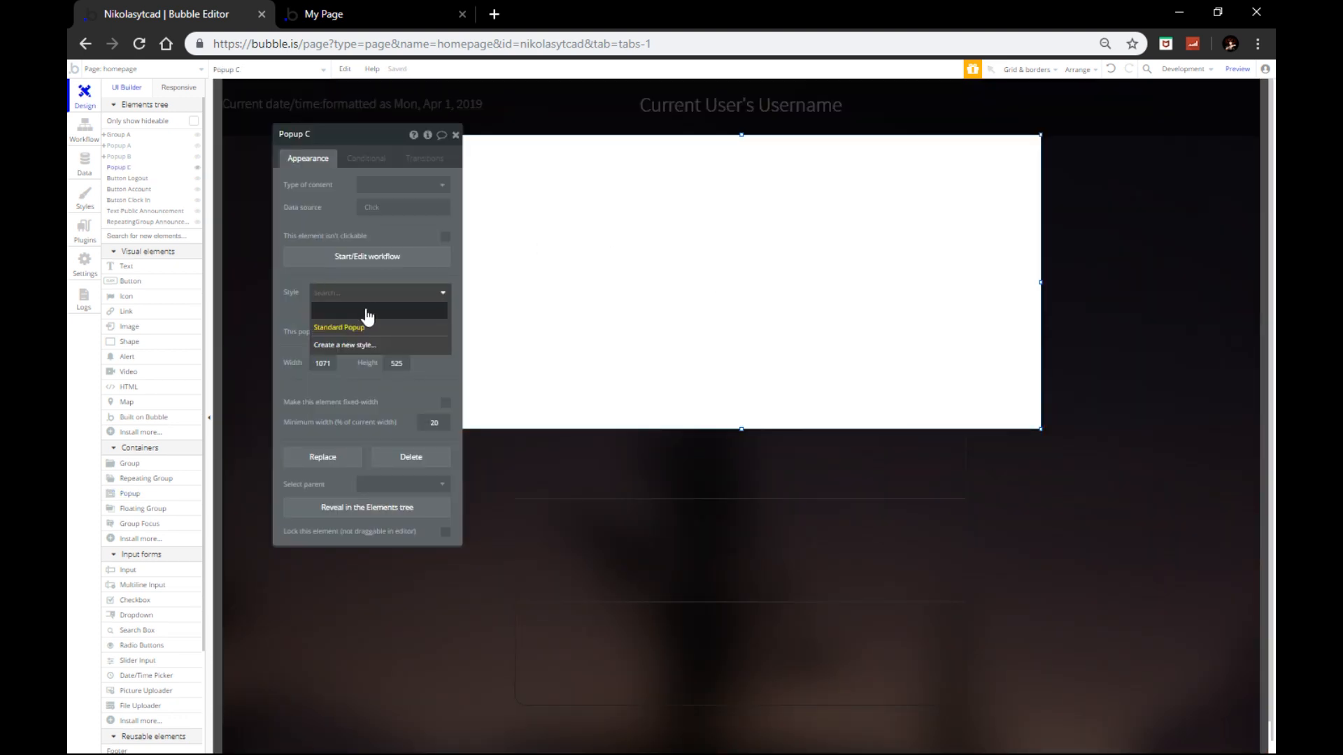
left_click(366, 312)
left_click(395, 348)
left_click_drag(385, 370, 304, 472)
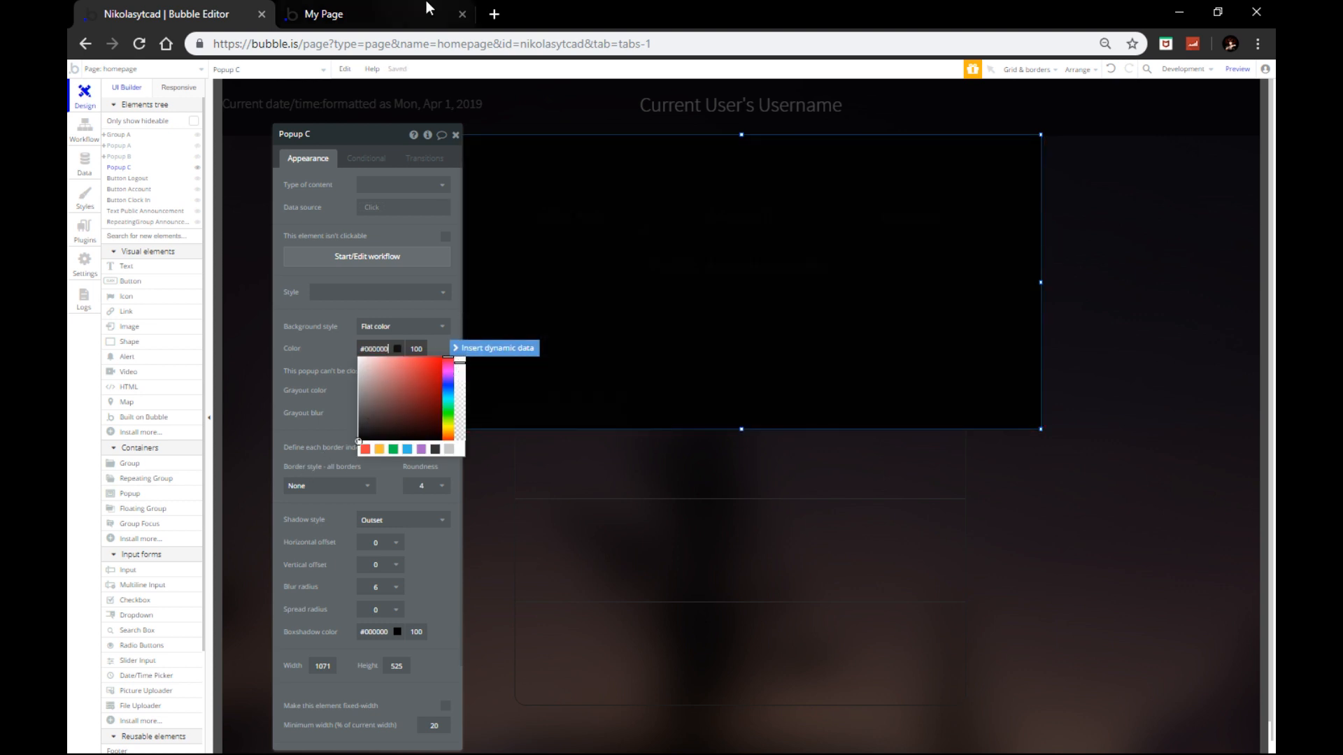
left_click(455, 134)
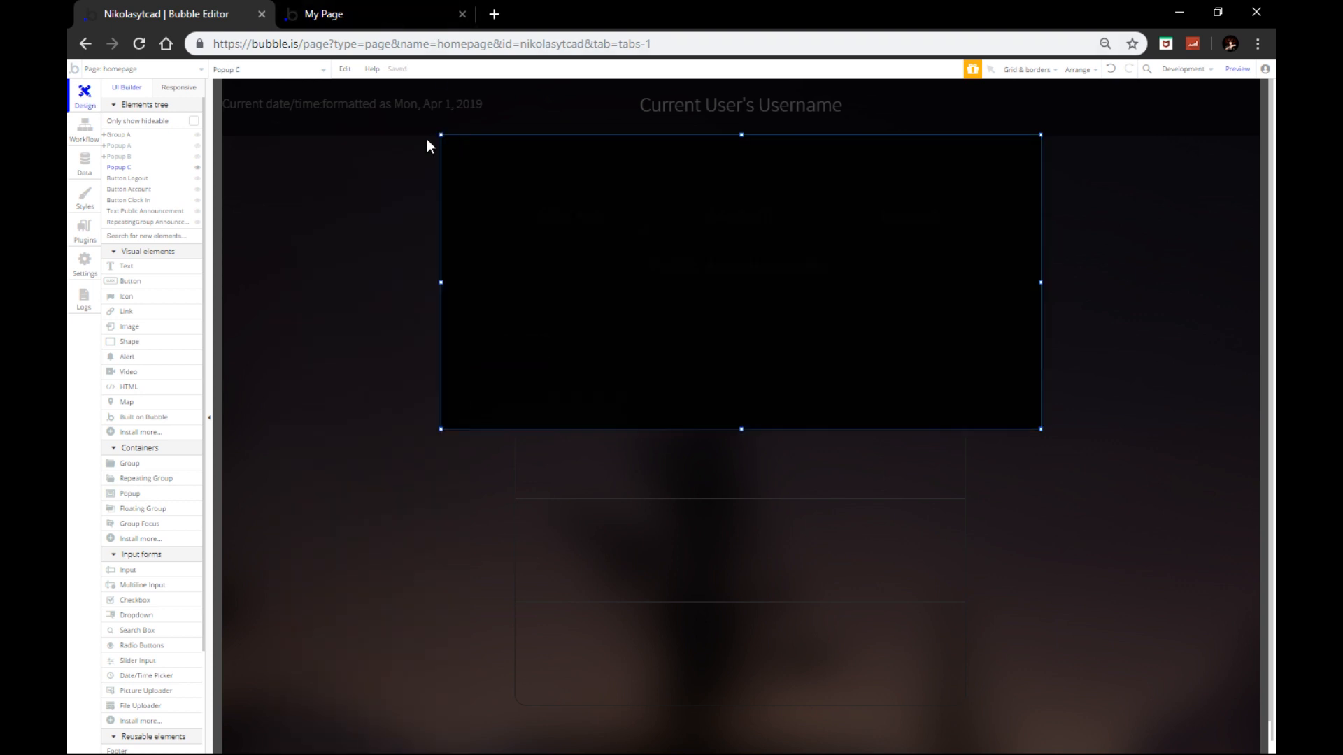
left_click(130, 269)
left_click_drag(605, 148, 891, 200)
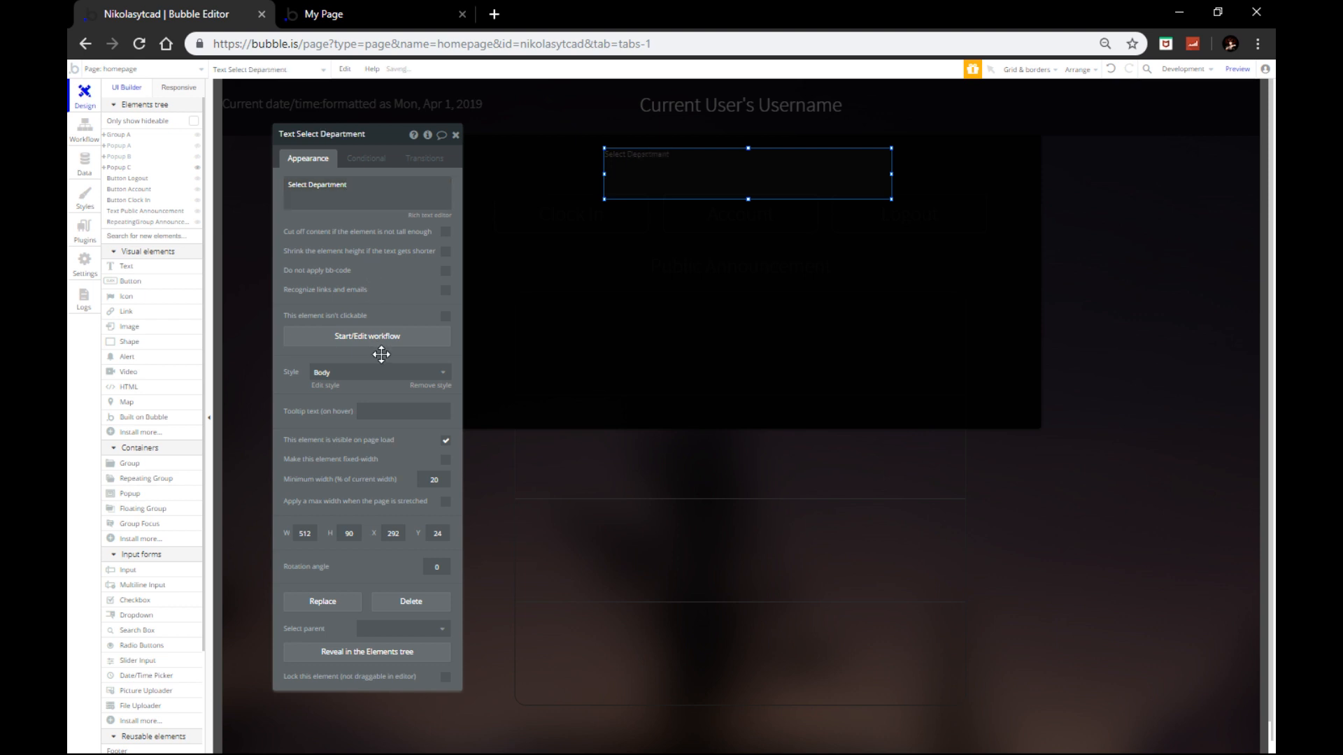
Step: Style the heading white, centred, size 36 in Source Sans Pro (300) with no preset style
left_click(379, 373)
left_click(393, 431)
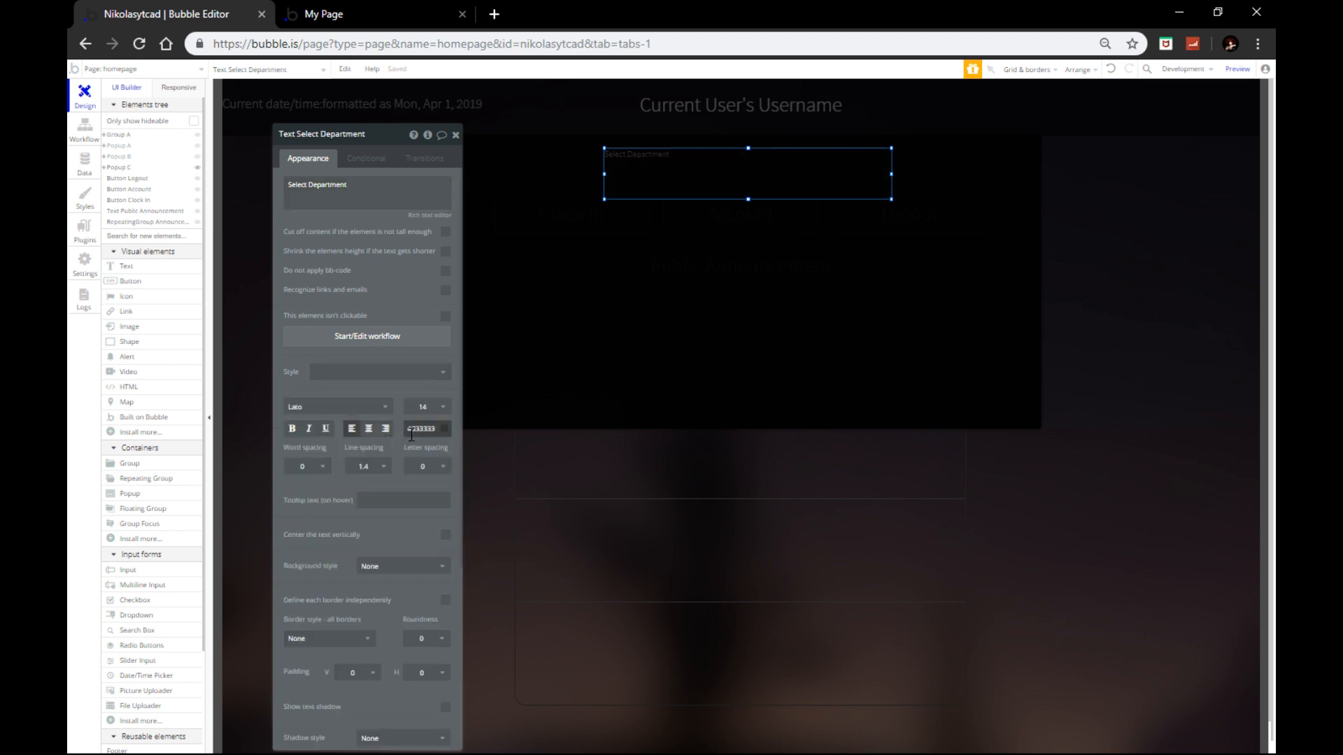
left_click(416, 429)
left_click_drag(422, 455, 395, 435)
left_click(369, 430)
left_click(423, 410)
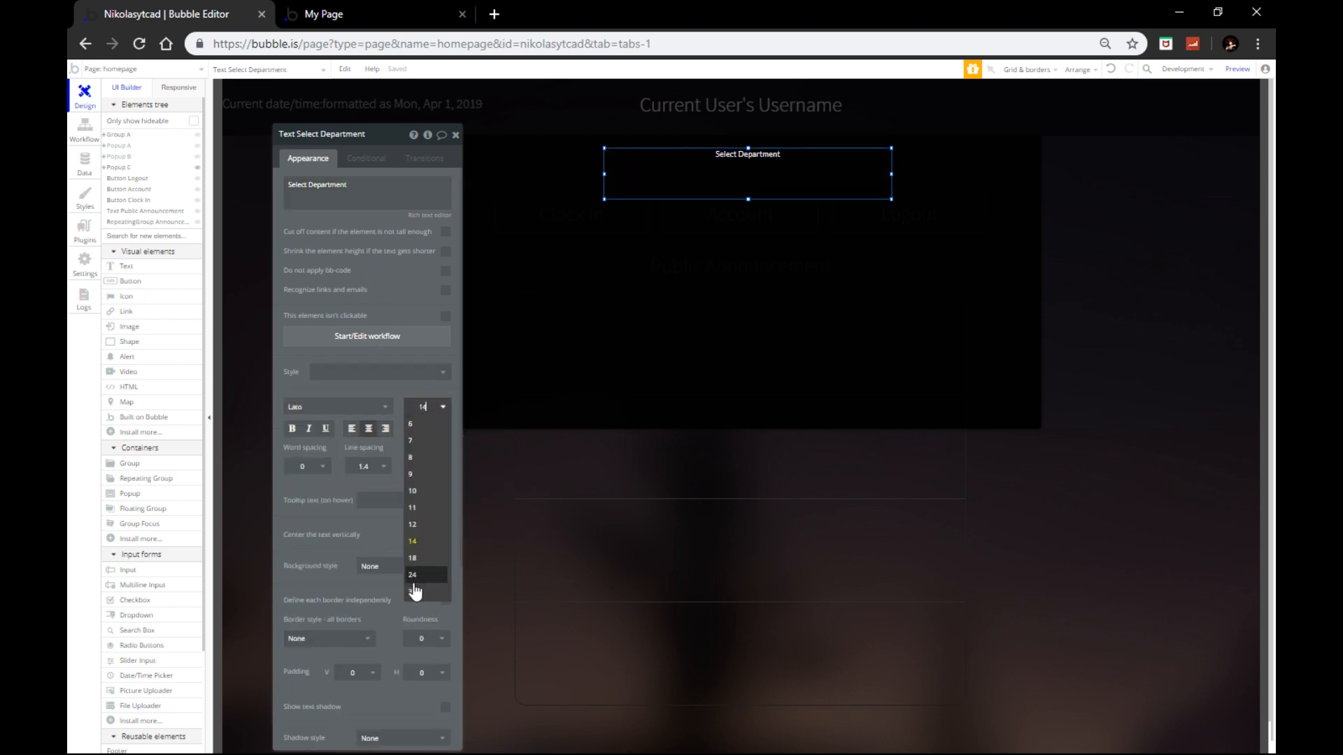
left_click(419, 588)
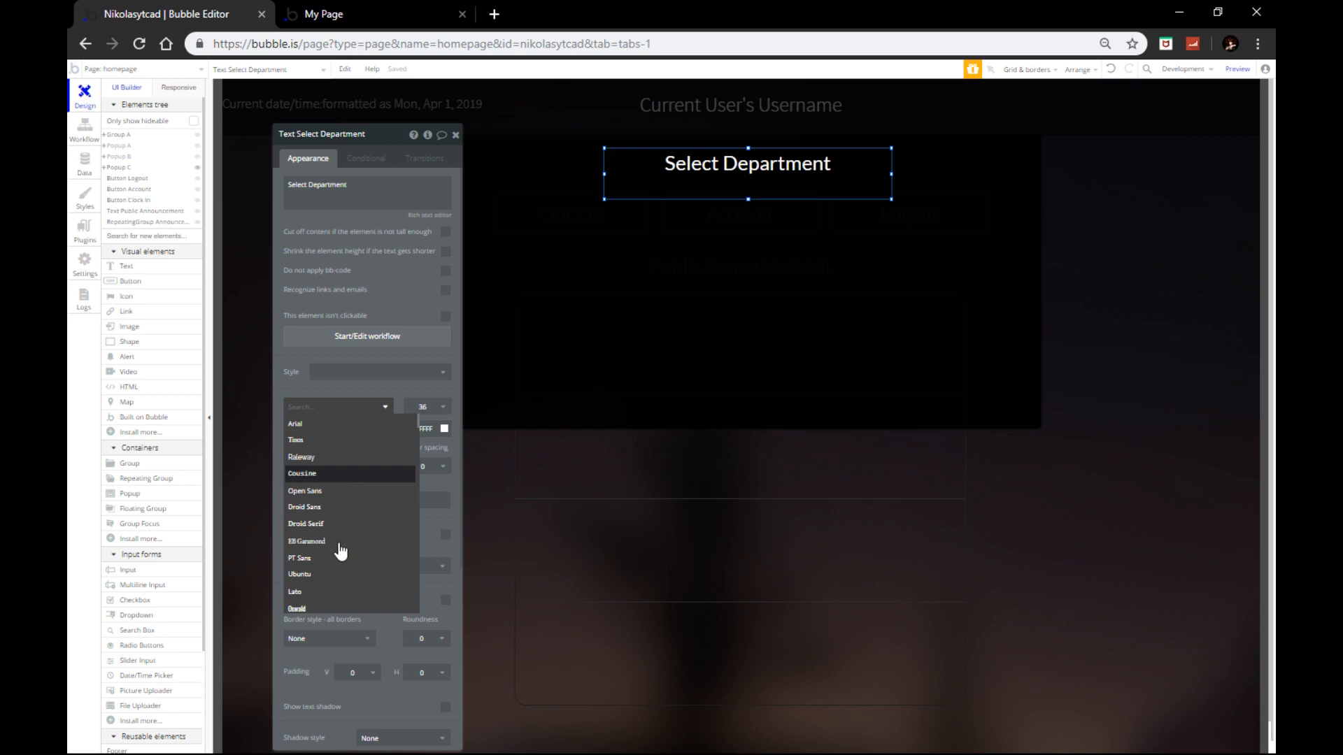
scroll(341, 552, "down", 1)
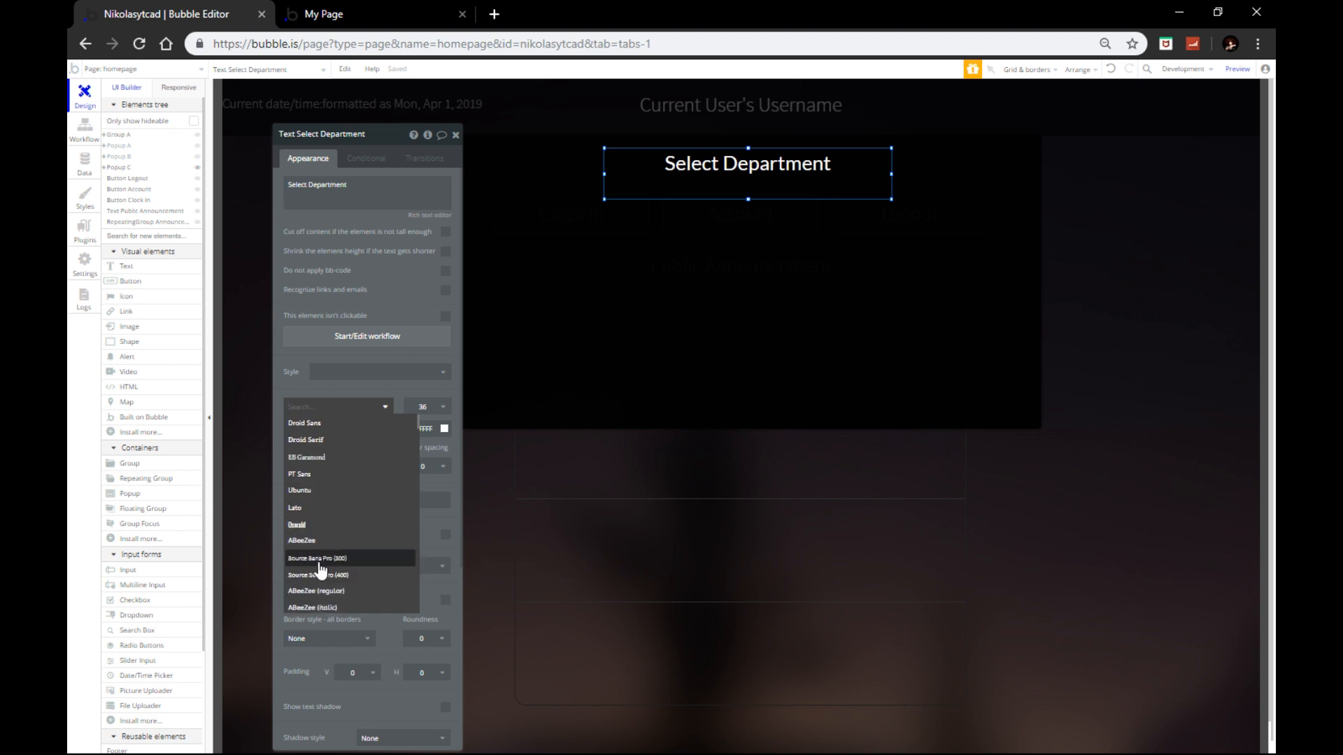
left_click(357, 558)
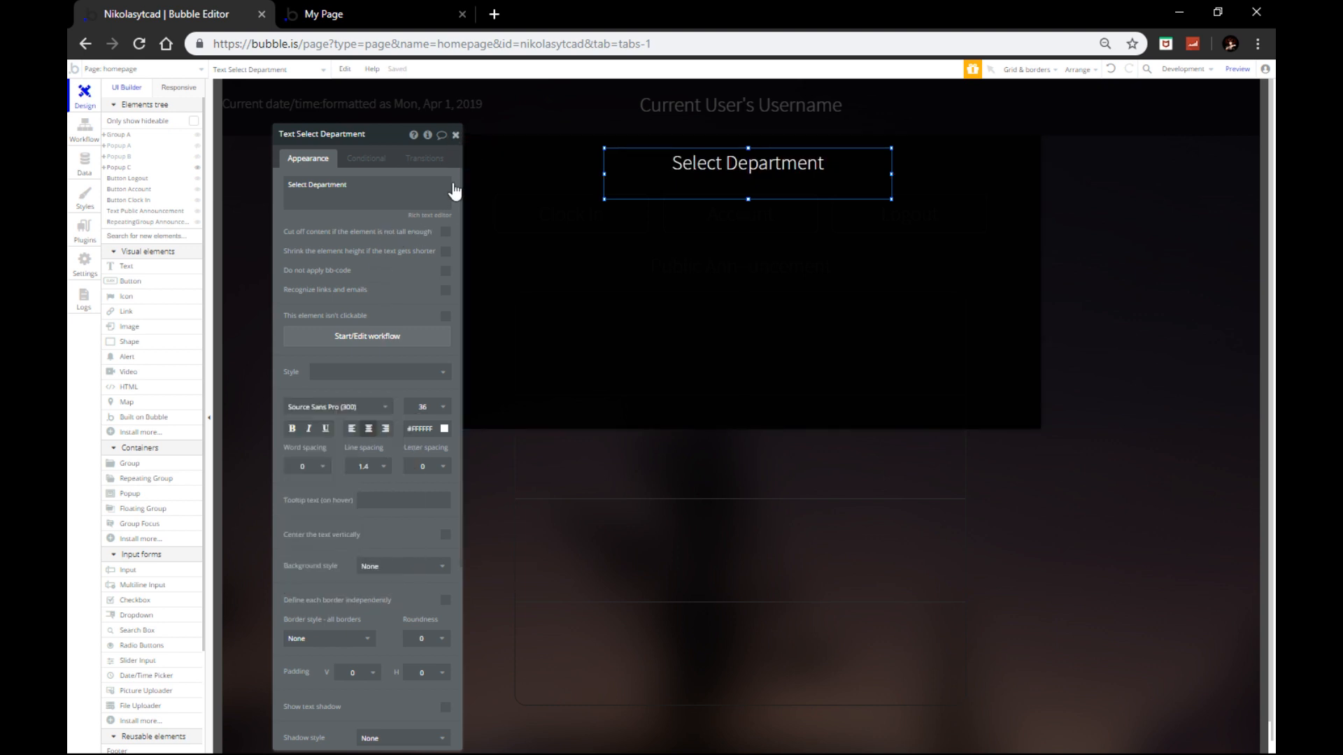
Step: Shorten the Select Department text box and close its property editor
left_click_drag(748, 199, 739, 176)
right_click(739, 175)
left_click(780, 456)
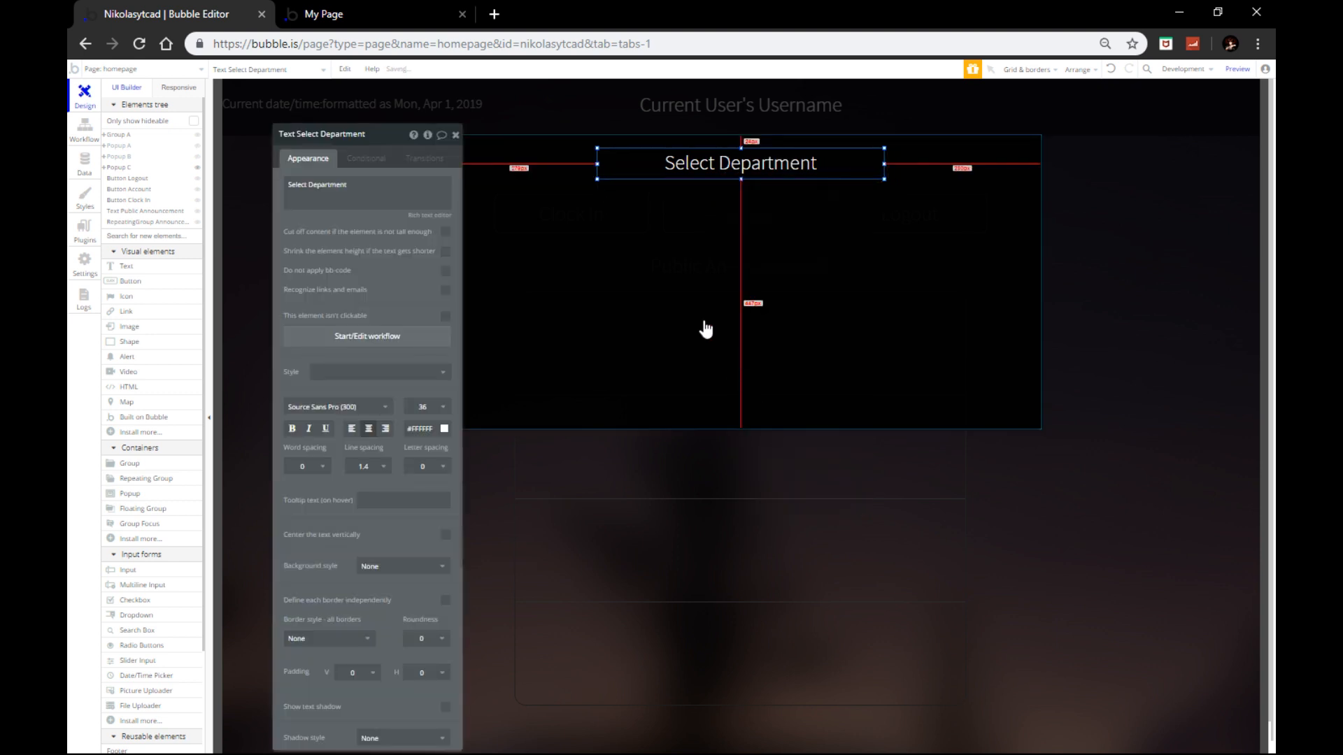
left_click(456, 134)
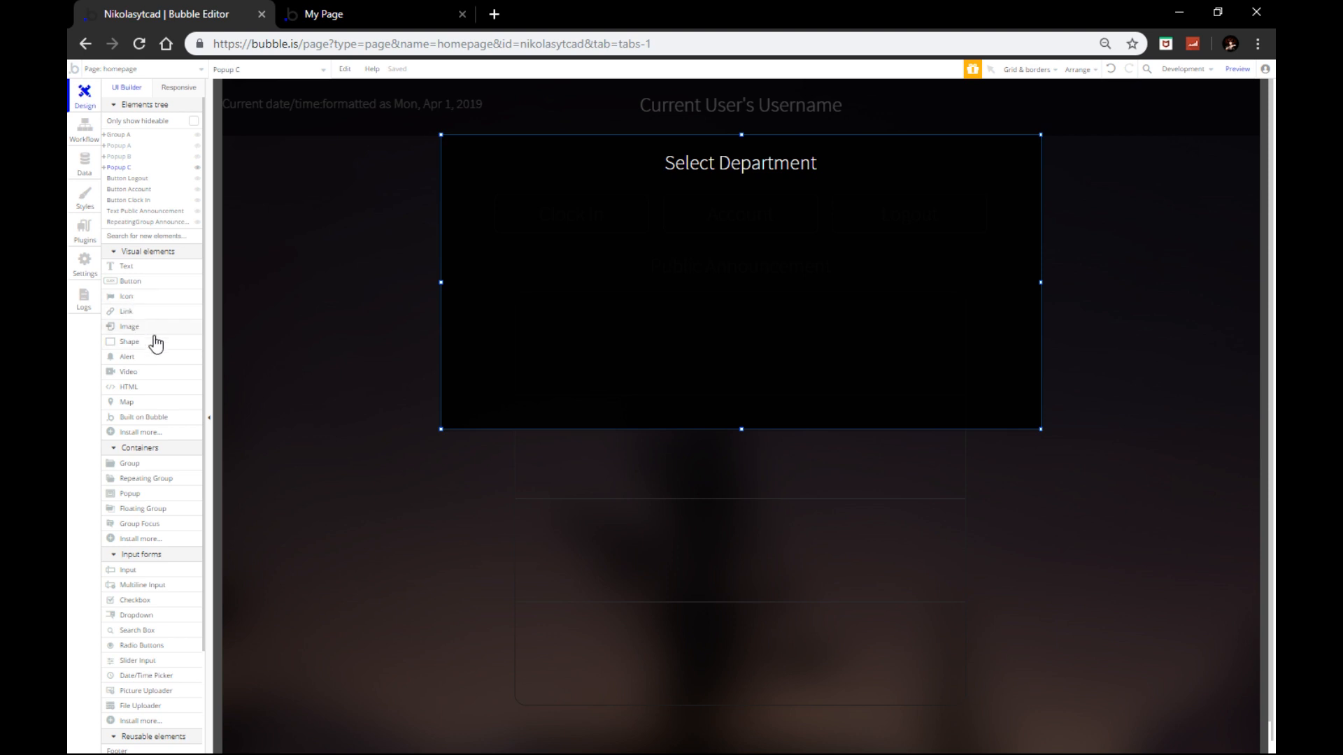
Step: Draw a 173 by 173 image element, Image A, in Popup C's upper left under the heading
left_click(132, 333)
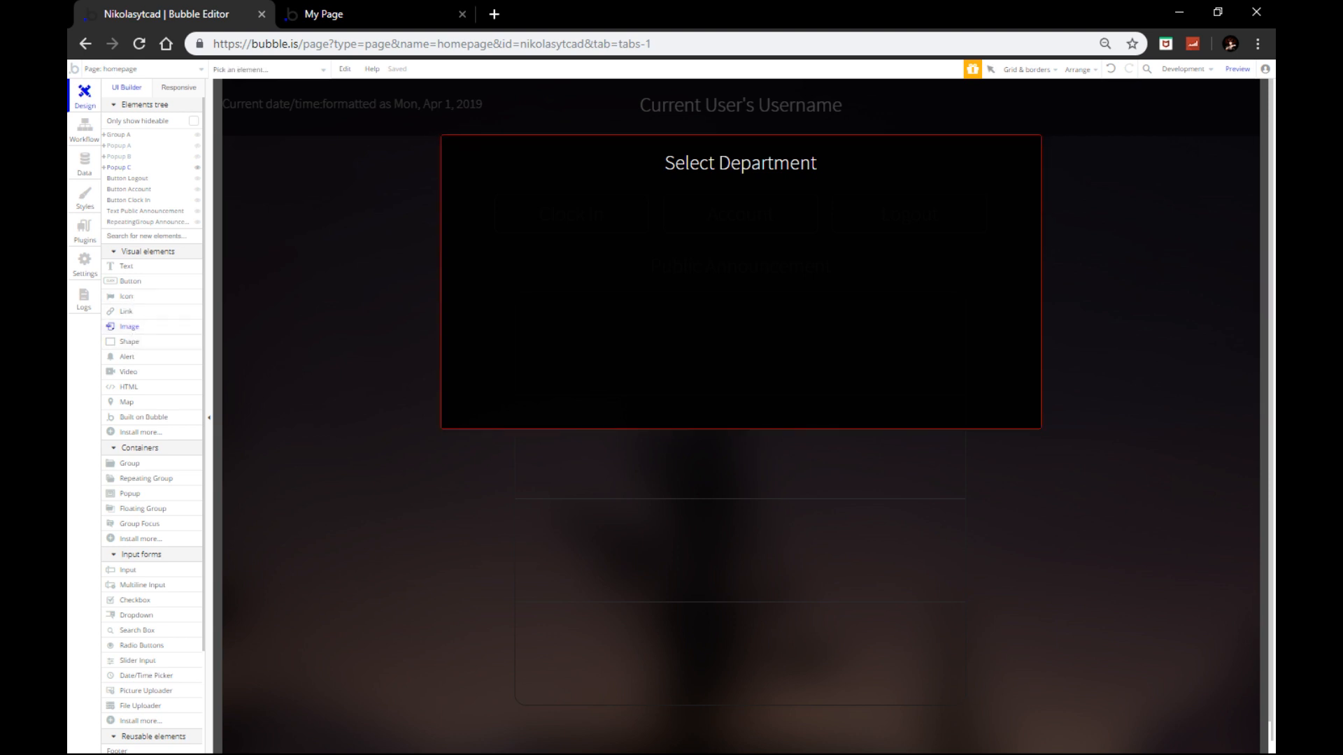
left_click_drag(523, 240, 573, 292)
left_click_drag(543, 242, 540, 237)
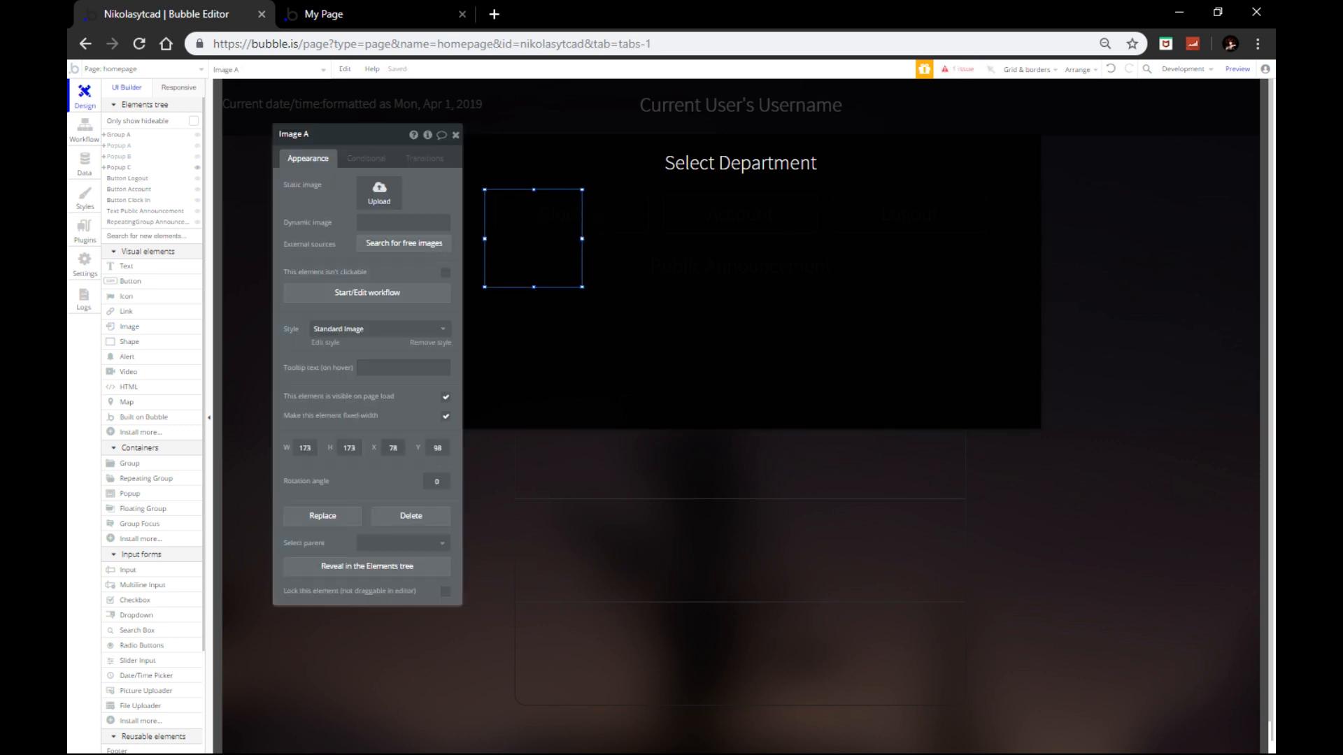
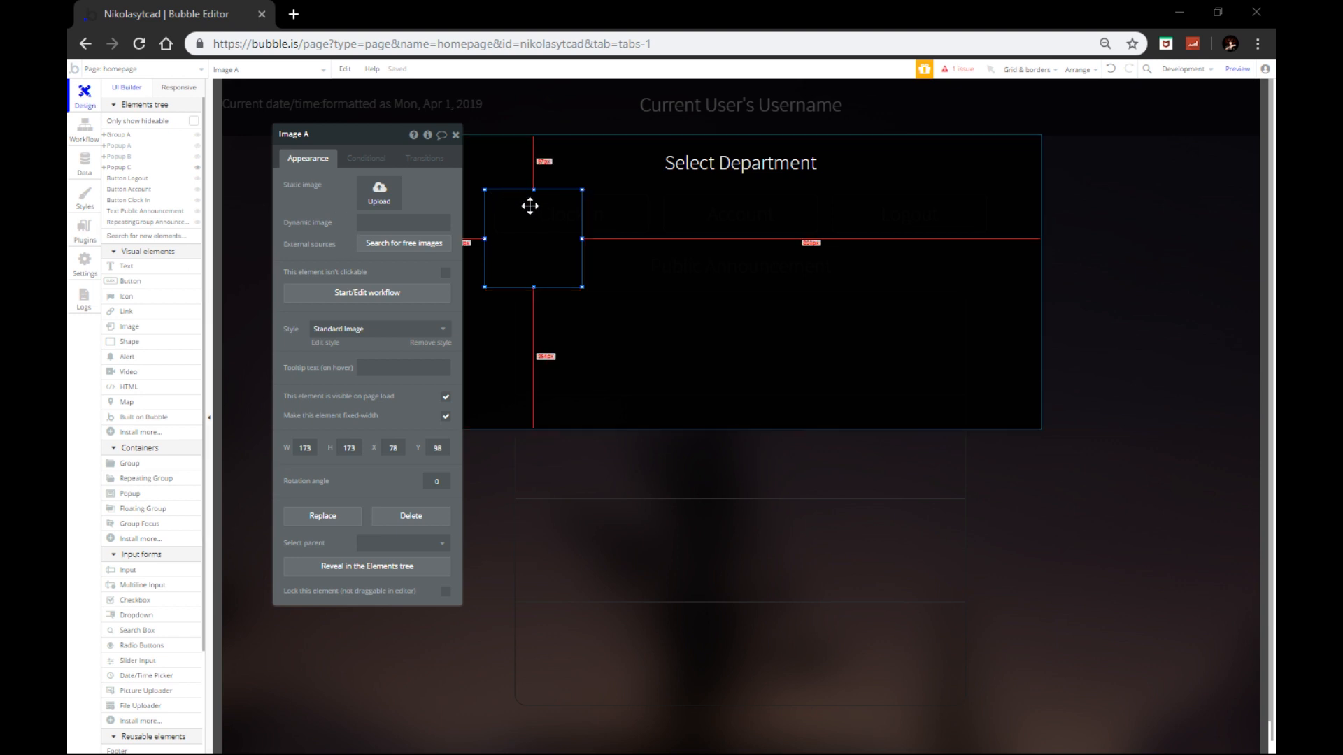
Step: Paste the sheriff badge URL into Image A's dynamic image field
left_click(413, 224)
key("ctrl+v")
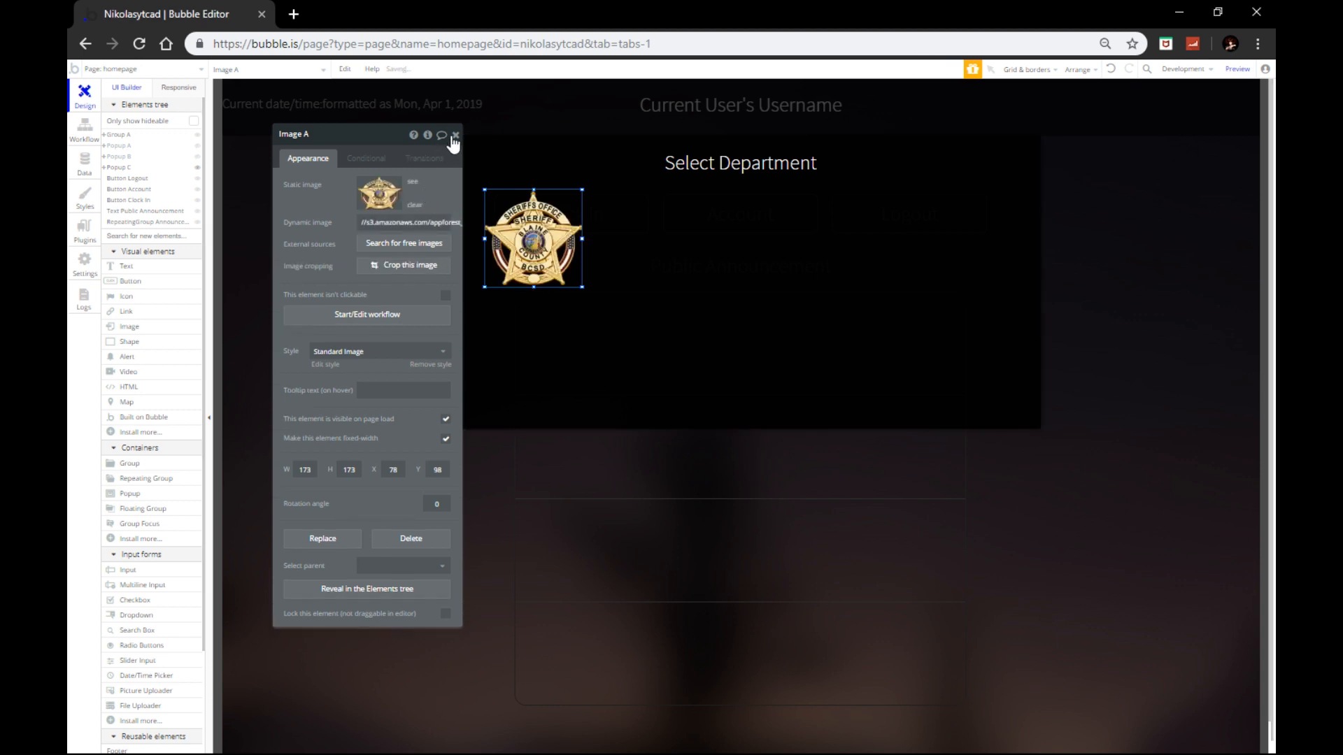
left_click(456, 134)
Step: Shrink the sheriff badge to 144 px and paste a duplicate of it
left_click_drag(580, 287, 656, 243)
key("ctrl+c")
key("ctrl+v")
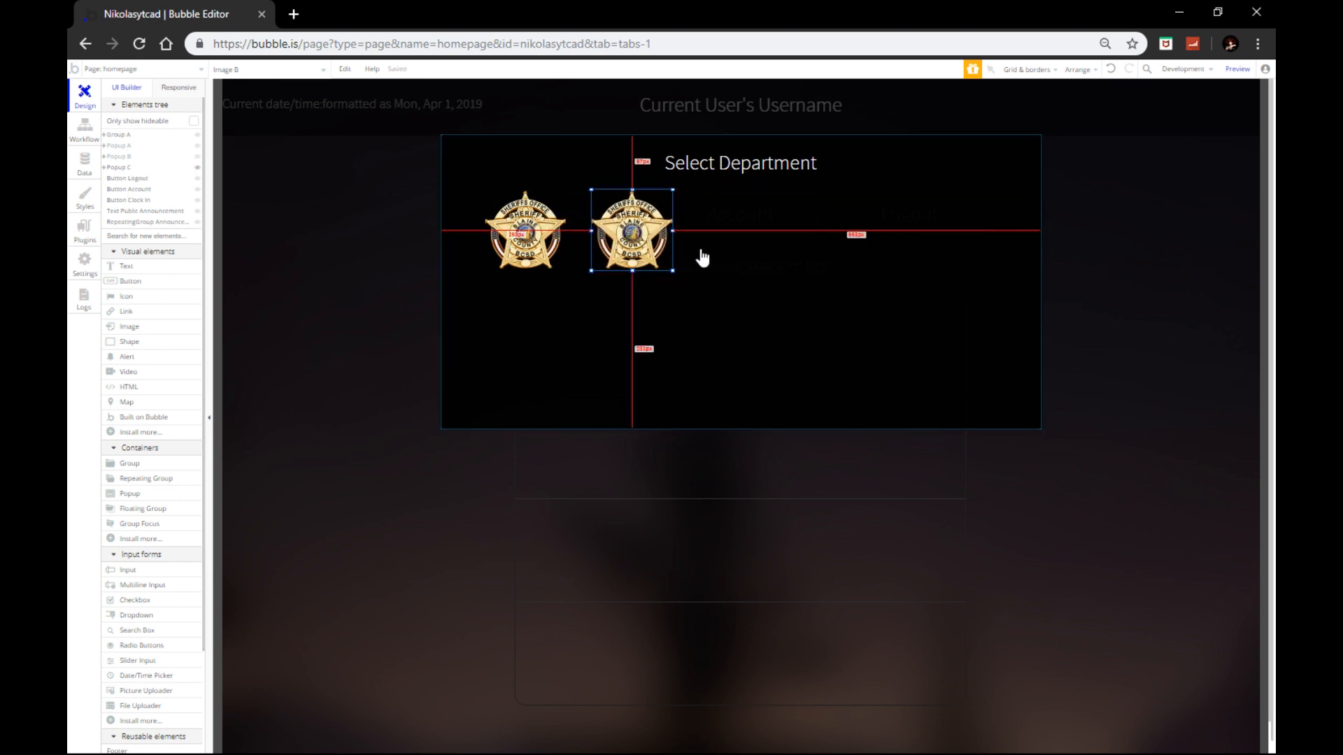
Step: Change the duplicate image to the fire department logo
double_click(625, 247)
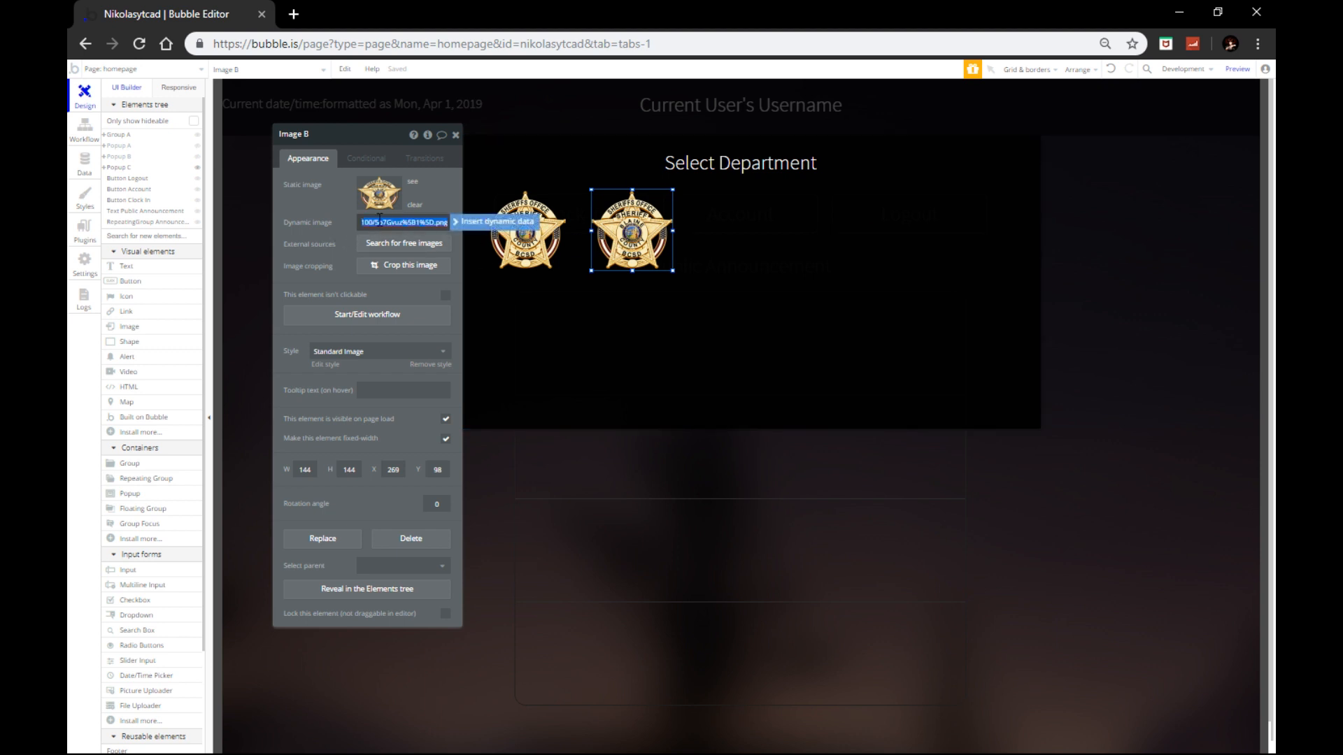
left_click(345, 209)
left_click(456, 136)
Step: Copy the fire logo to its right and set the copy to the EMS symbol
key("ctrl+c")
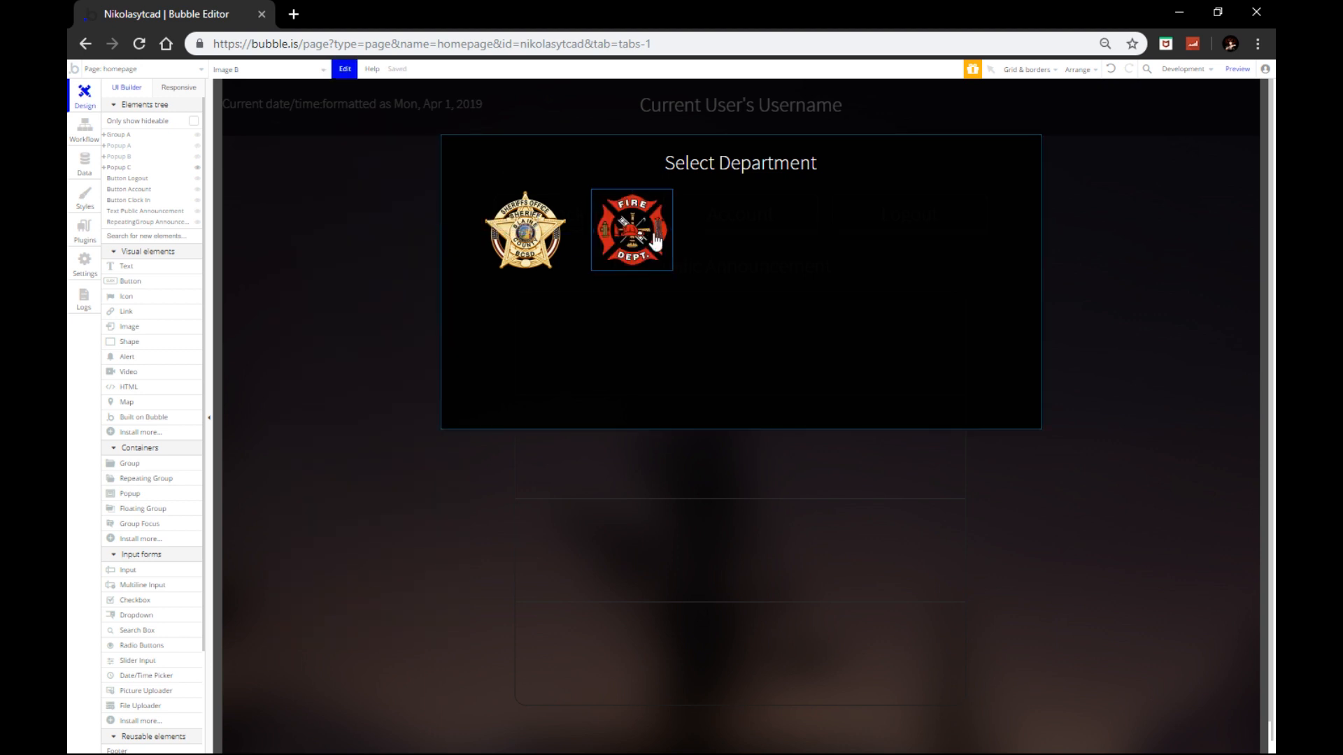
key("ctrl+v")
left_click_drag(644, 237, 736, 229)
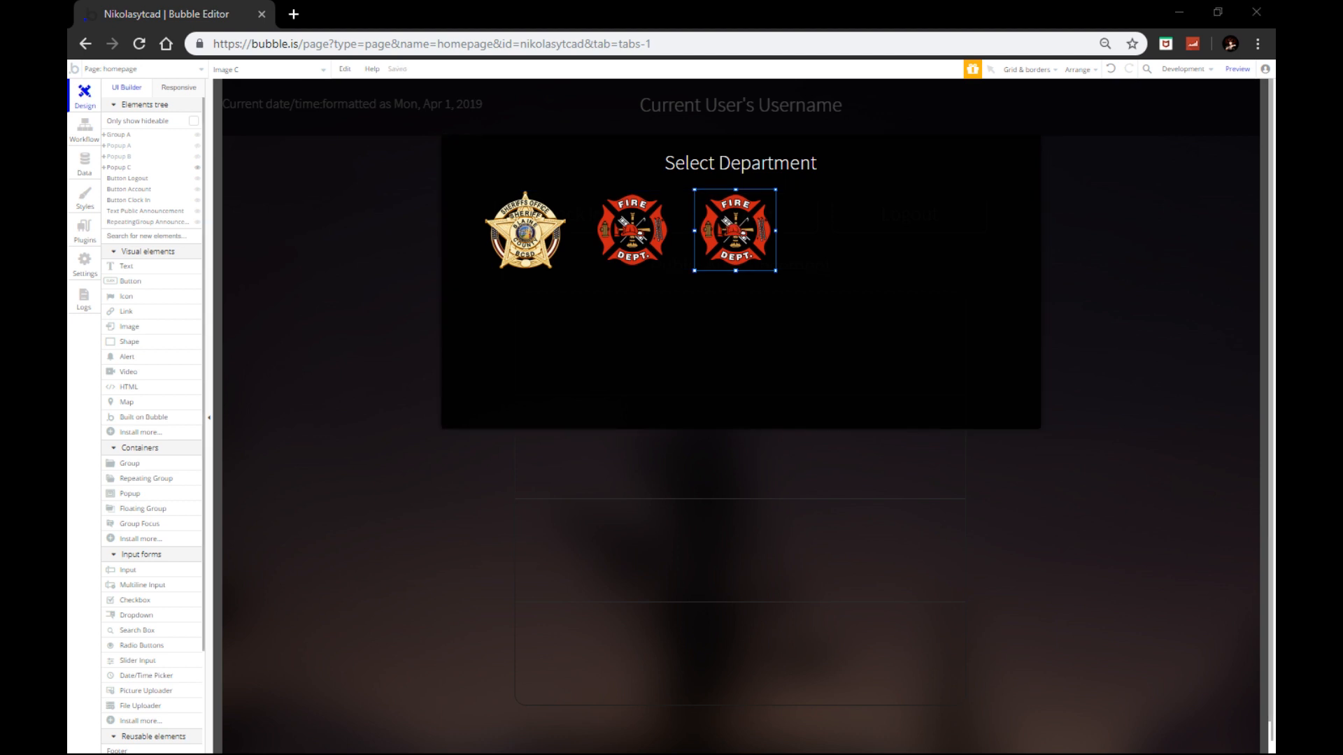
double_click(734, 235)
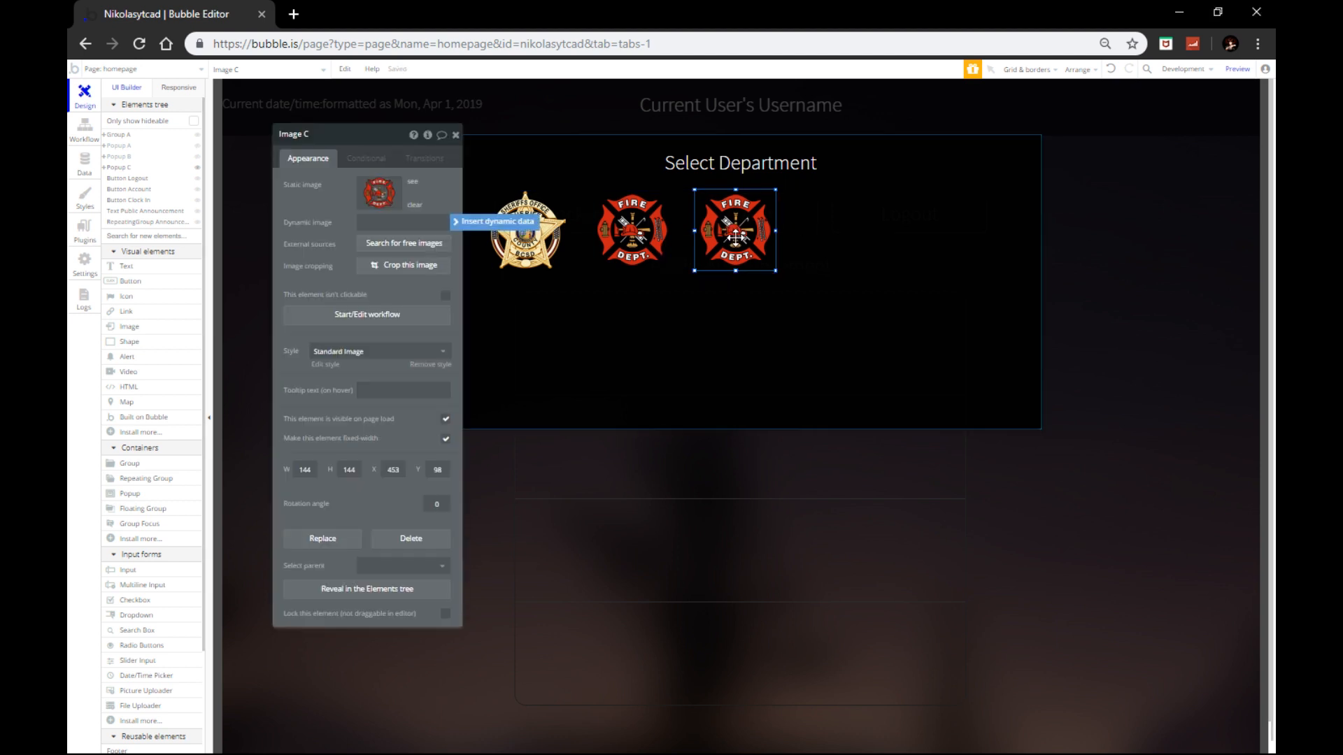
left_click(413, 230)
key("ctrl+a")
key("ctrl+v")
left_click(300, 204)
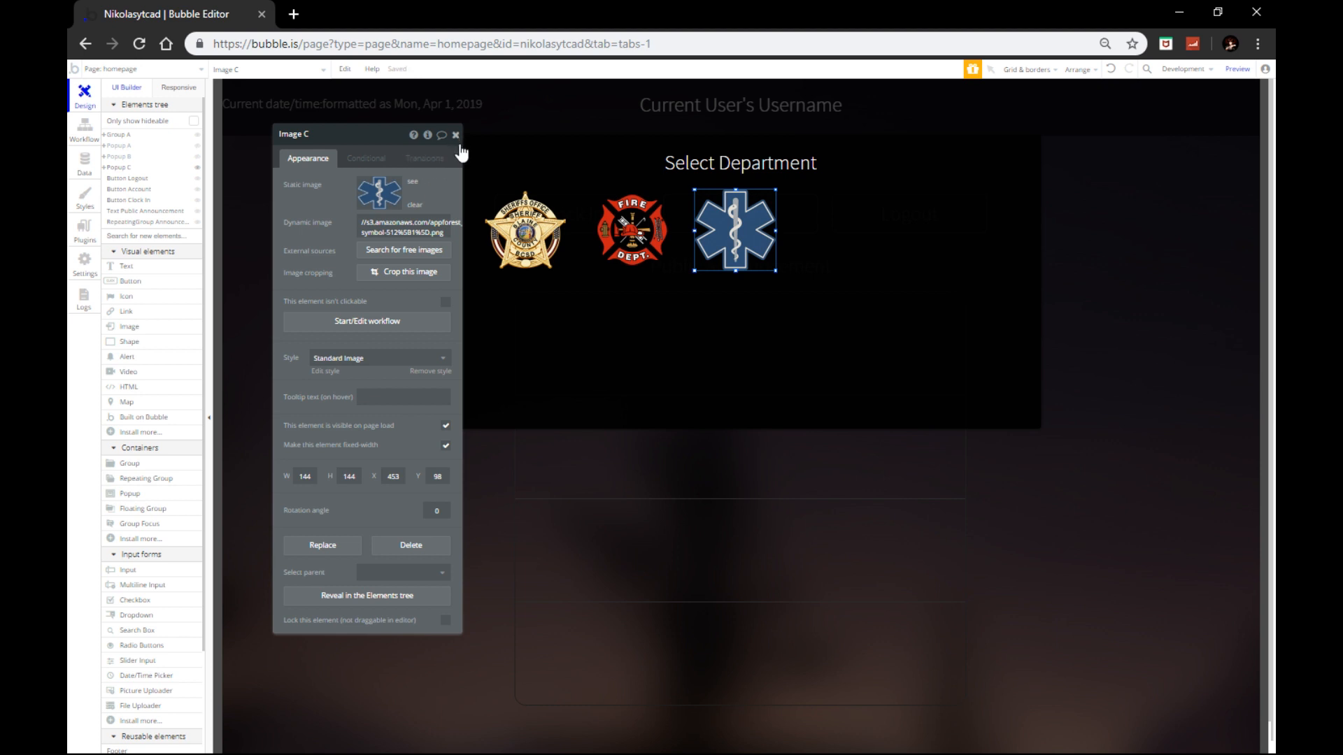
Step: Place a copy right of the EMS symbol and set it to the highway patrol badge
key("ctrl+c")
key("ctrl+v")
left_click_drag(746, 243, 848, 229)
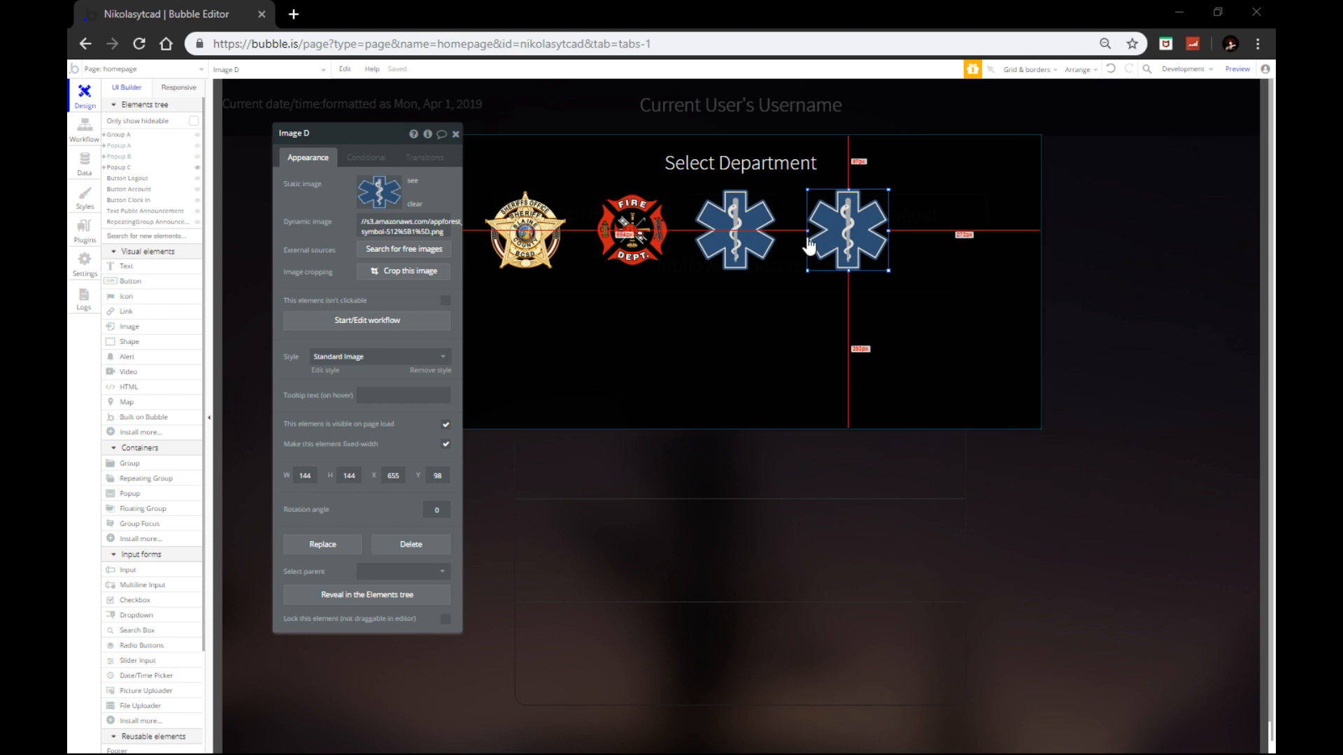
left_click(391, 227)
key("ctrl+a")
key("ctrl+v")
left_click(332, 221)
Step: Start a second row with a copy set to the 911 logo
left_click(851, 247)
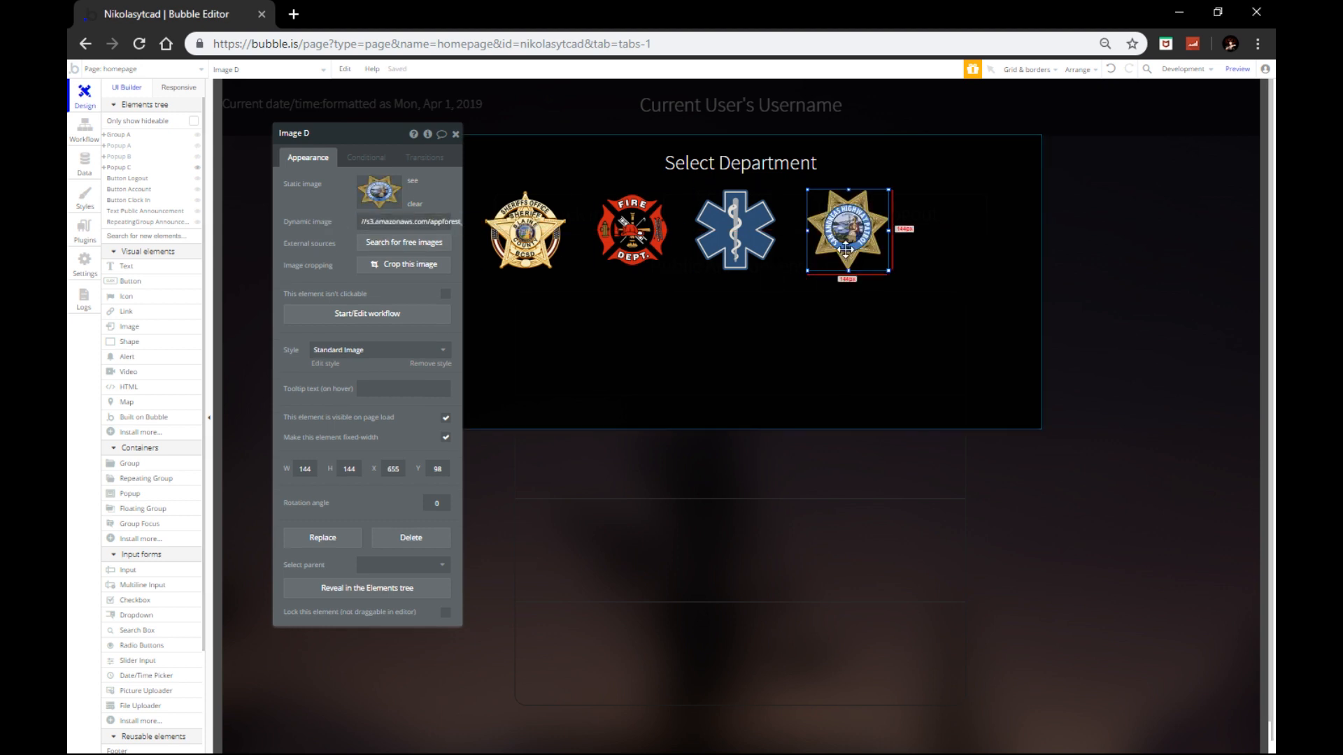
key("ctrl+c")
key("ctrl+v")
left_click_drag(852, 247, 595, 342)
left_click(392, 222)
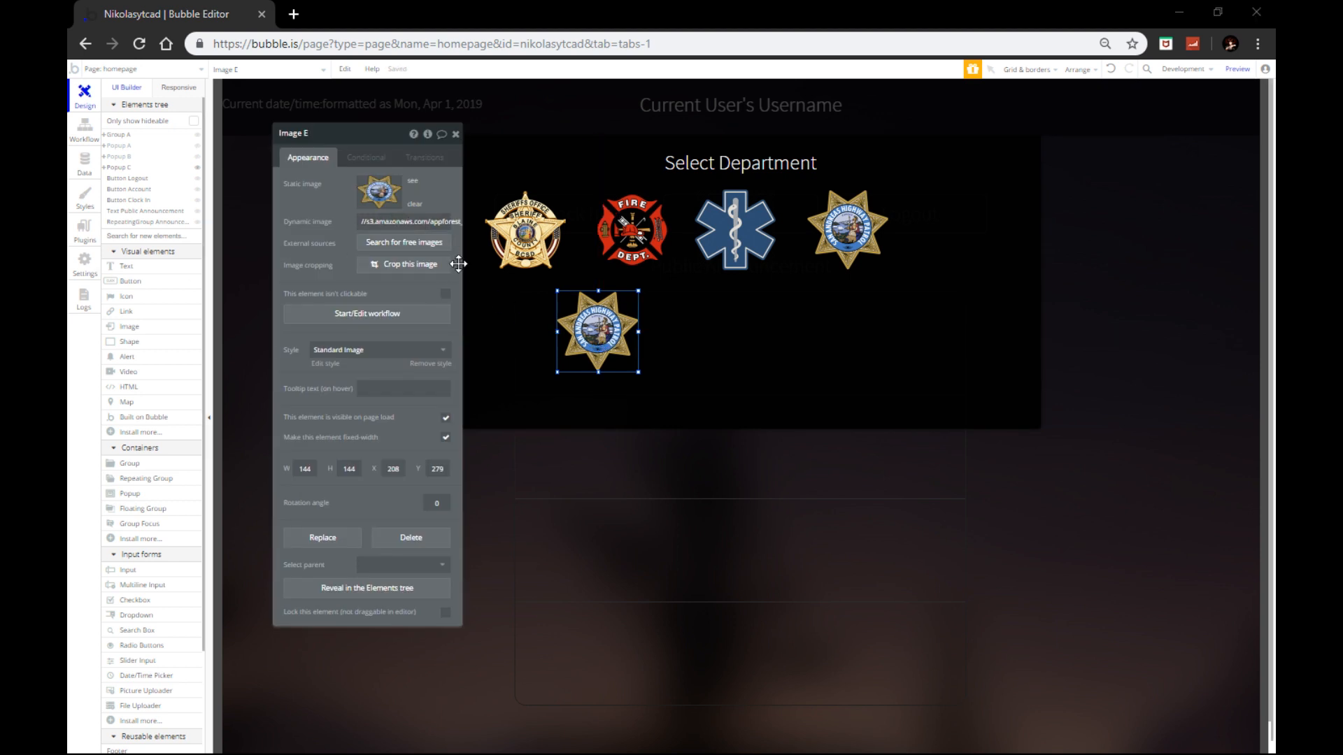
left_click(389, 223)
key("ctrl+v")
left_click(321, 223)
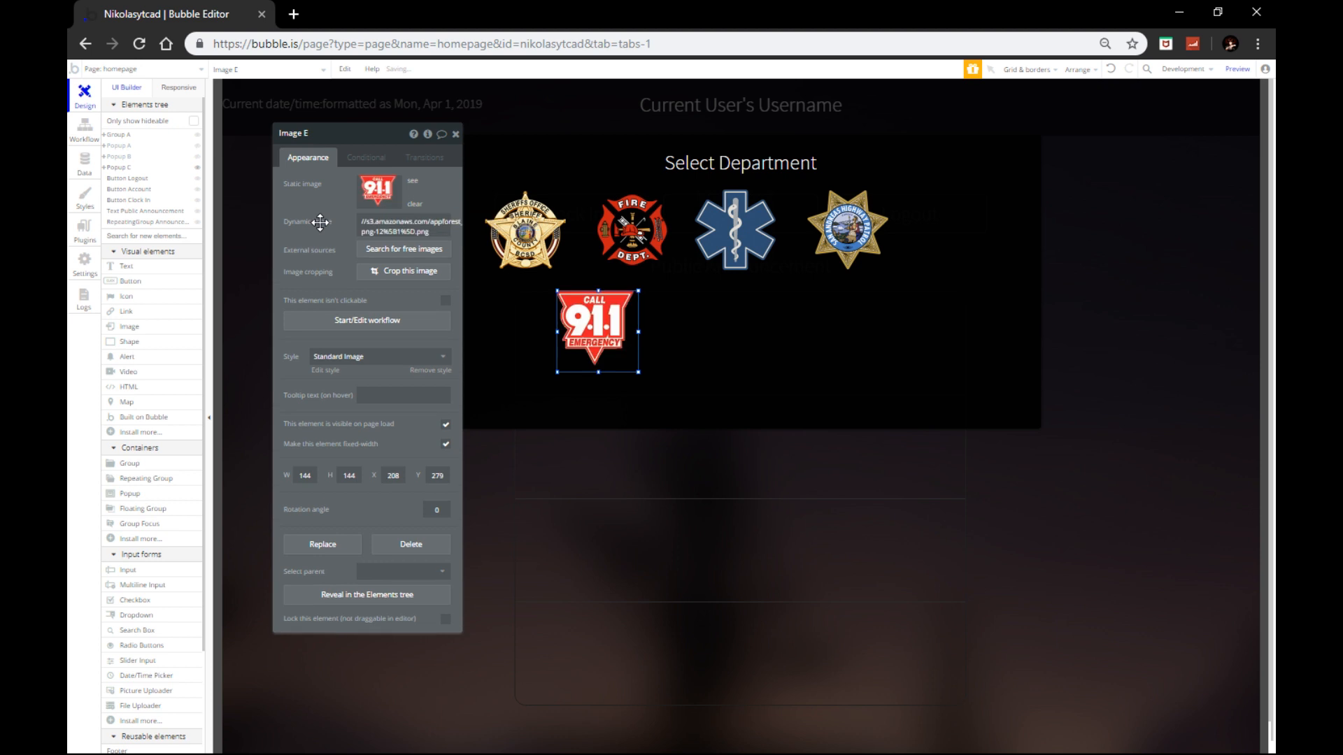
Step: Place a copy right of the 911 logo and set it to the police badge
key("ctrl+c")
key("ctrl+v")
left_click_drag(612, 346, 714, 333)
double_click(714, 334)
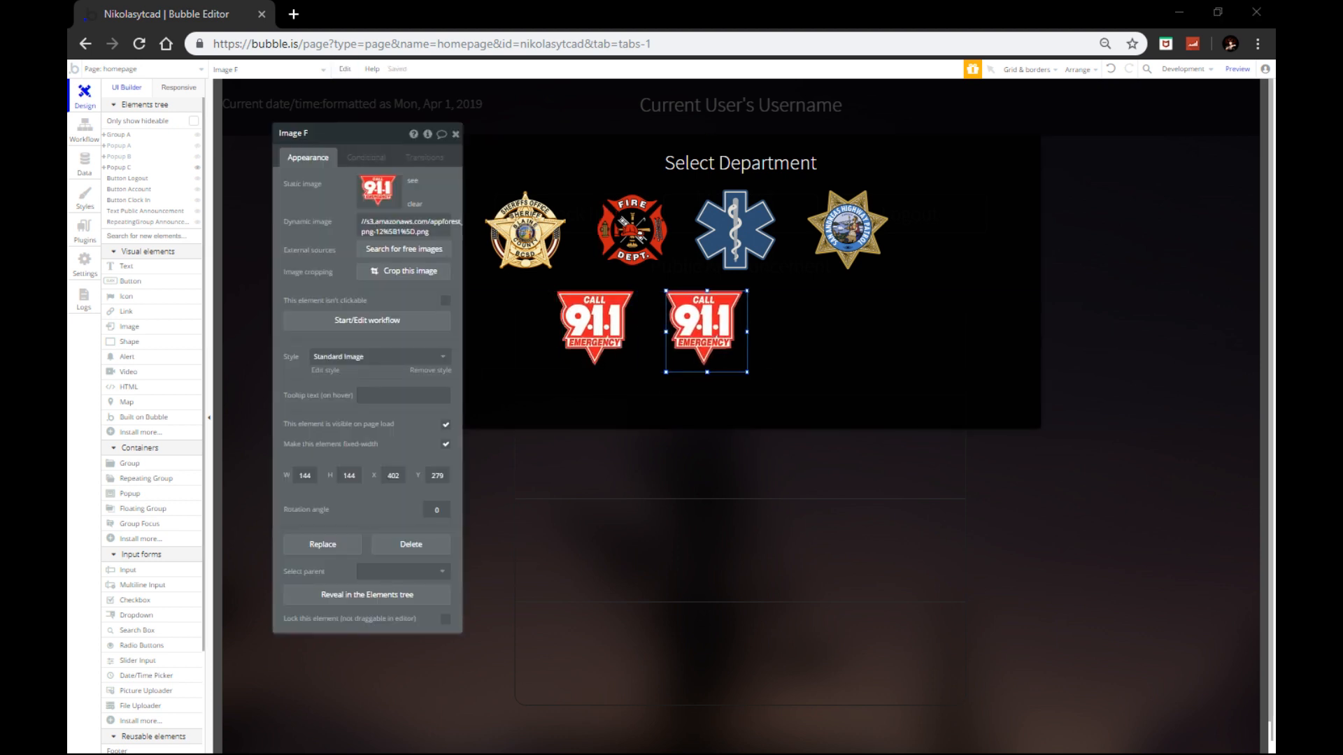
key("alt+Tab")
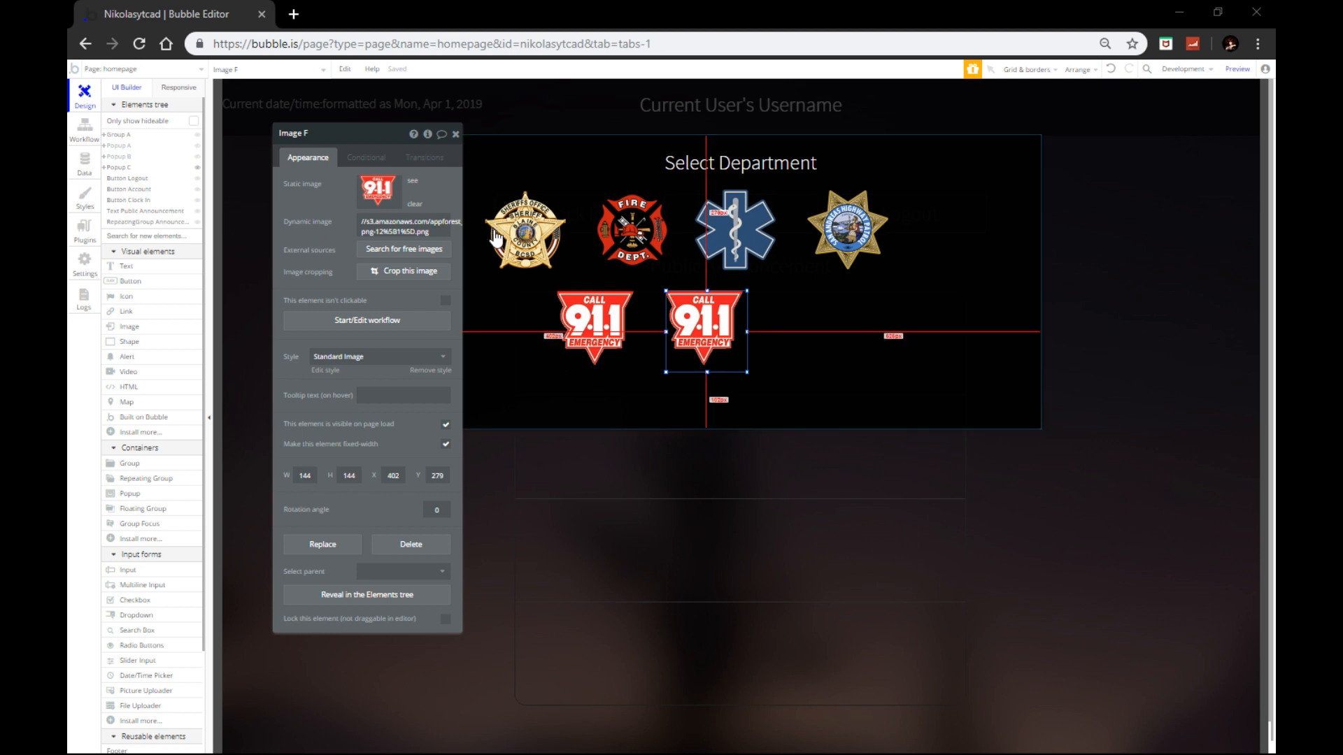
left_click(399, 222)
key("ctrl+v")
left_click(321, 222)
Step: Place a final copy right of the police badge and set it to the civilian badge
key("ctrl+c")
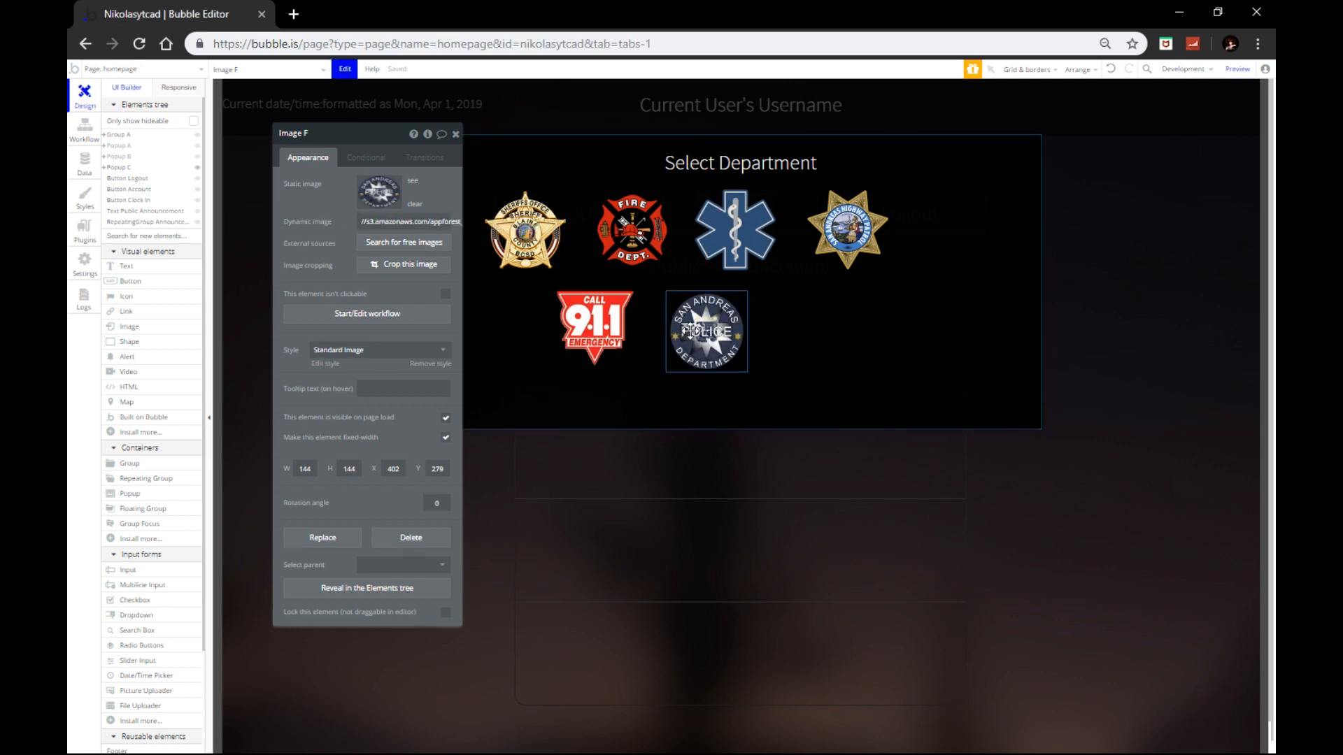
key("ctrl+v")
left_click_drag(697, 337, 798, 328)
double_click(798, 328)
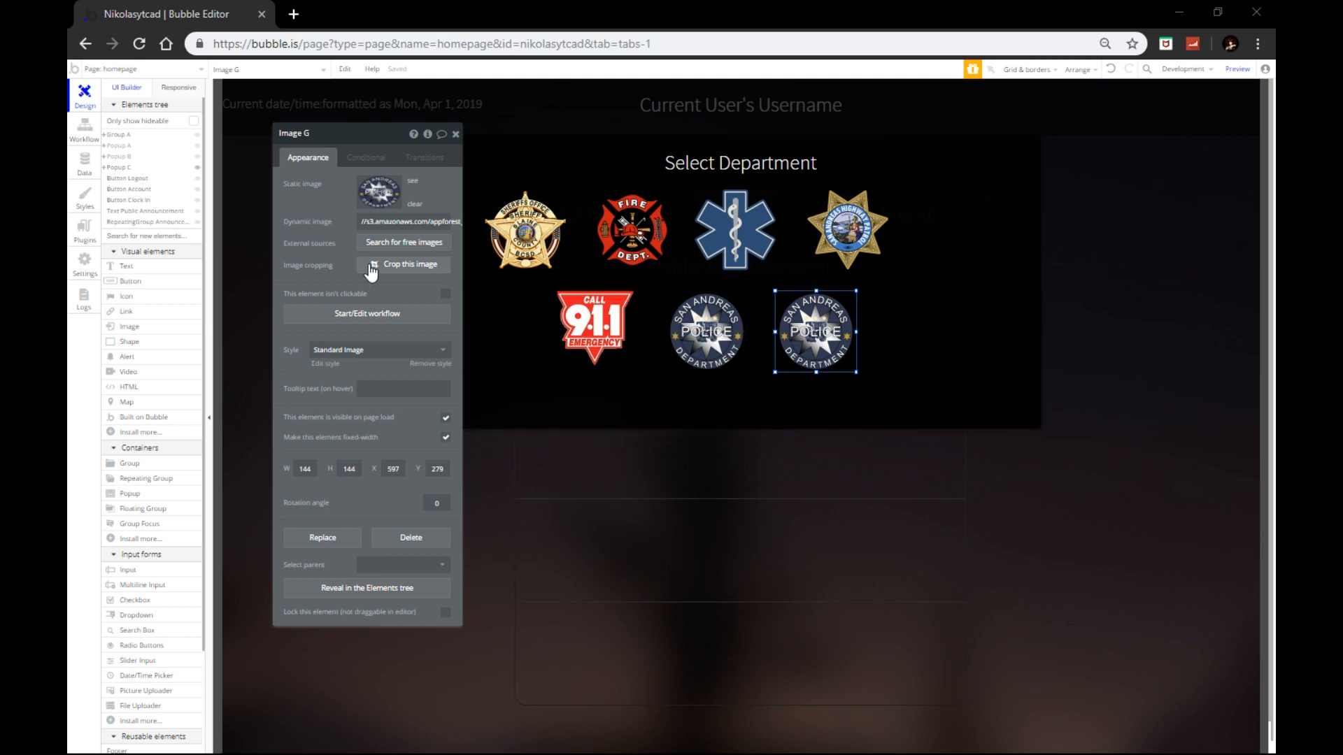
left_click(365, 221)
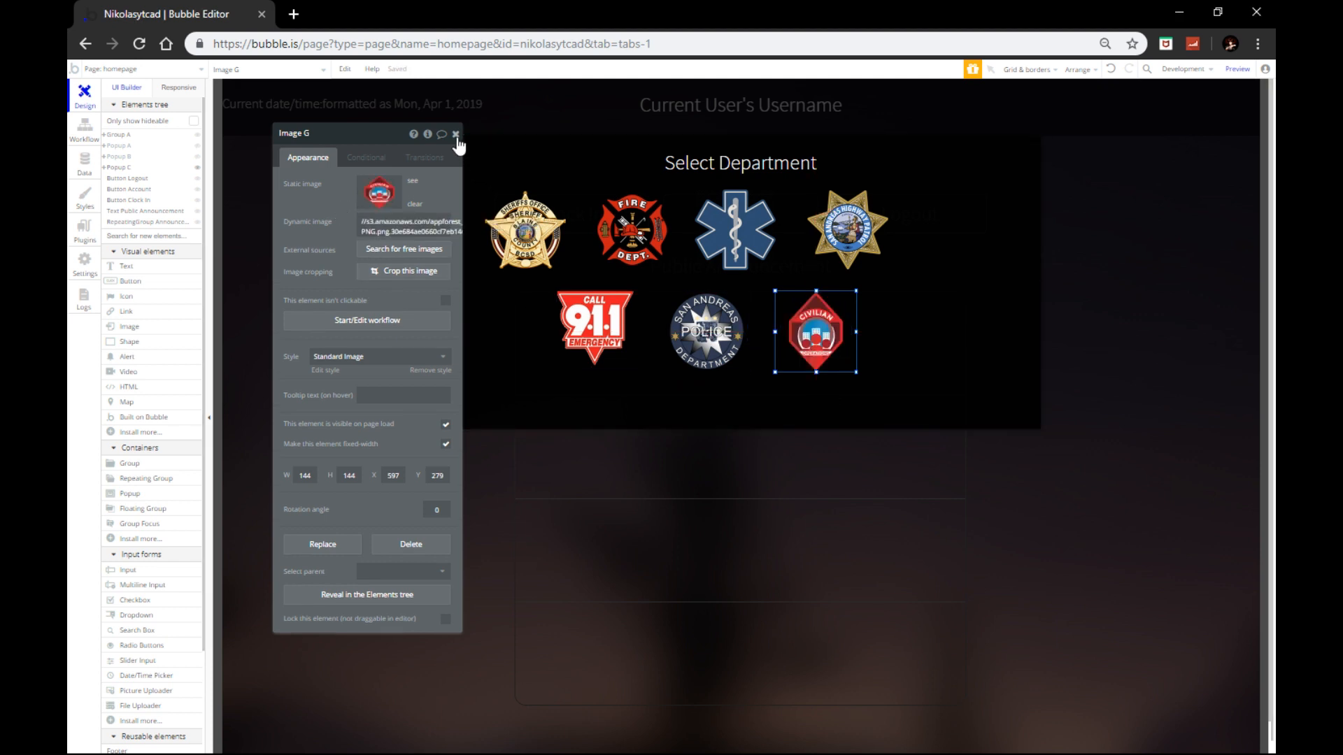
left_click(455, 134)
Step: Multi-select the EMS, police and 911 badges
left_click(743, 236, "shift")
left_click(722, 335, "shift")
left_click(598, 311, "shift")
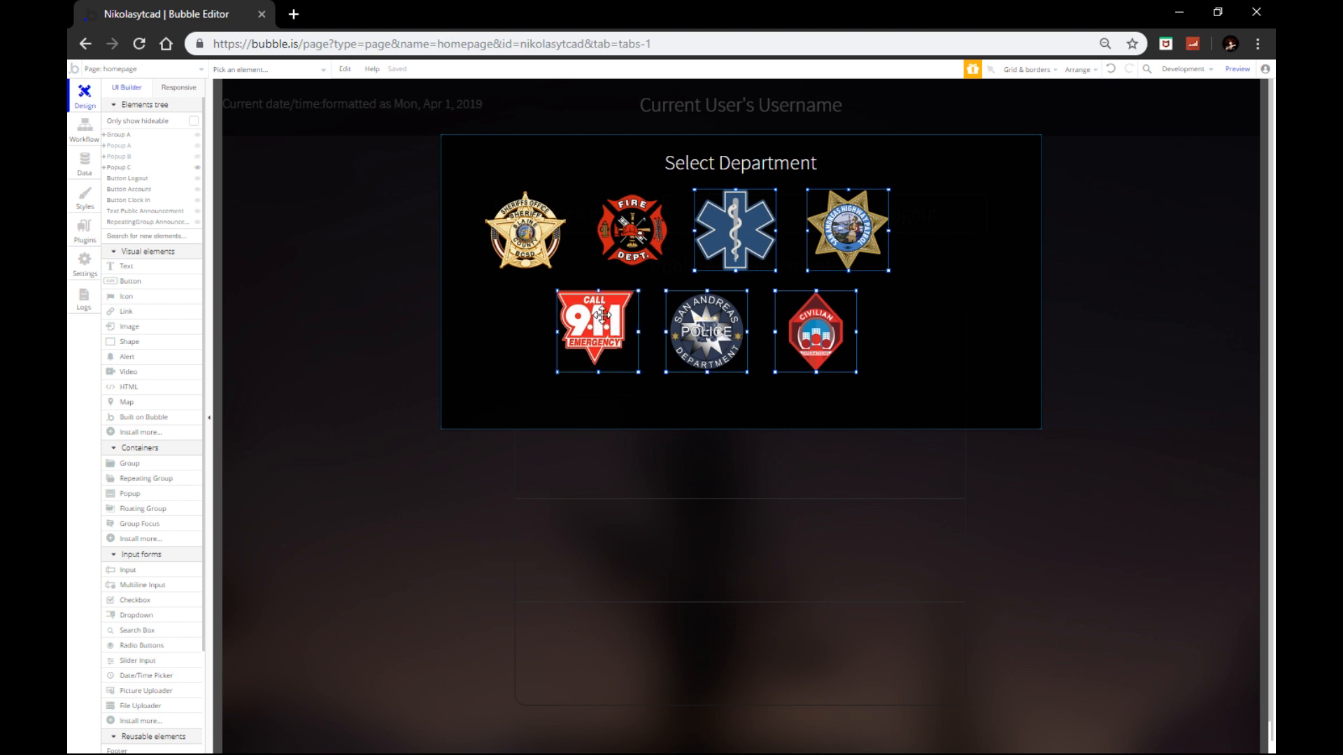
Step: Add the fire and sheriff badges to the selection and nudge all badges toward center
left_click(619, 230, "shift")
left_click(560, 224, "shift")
key("Right")
key("Right")
key("Right")
key("Right")
key("Right")
key("Right")
key("Right")
key("Right")
key("Right")
key("Right")
key("Right")
key("Right")
key("Right")
key("Right")
key("Right")
key("Right")
key("Right")
key("Right")
key("Right")
key("Right")
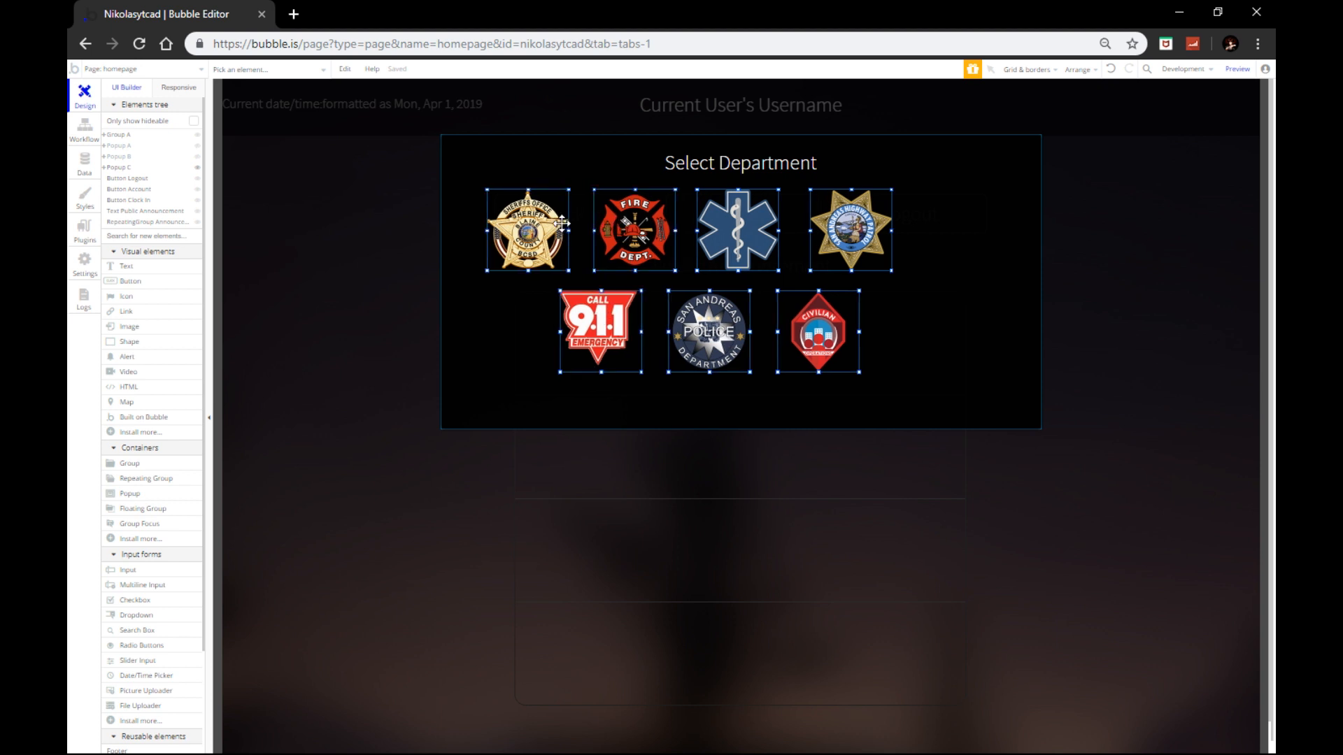
key("Left")
key("Left")
key("Left")
key("Left")
key("Left")
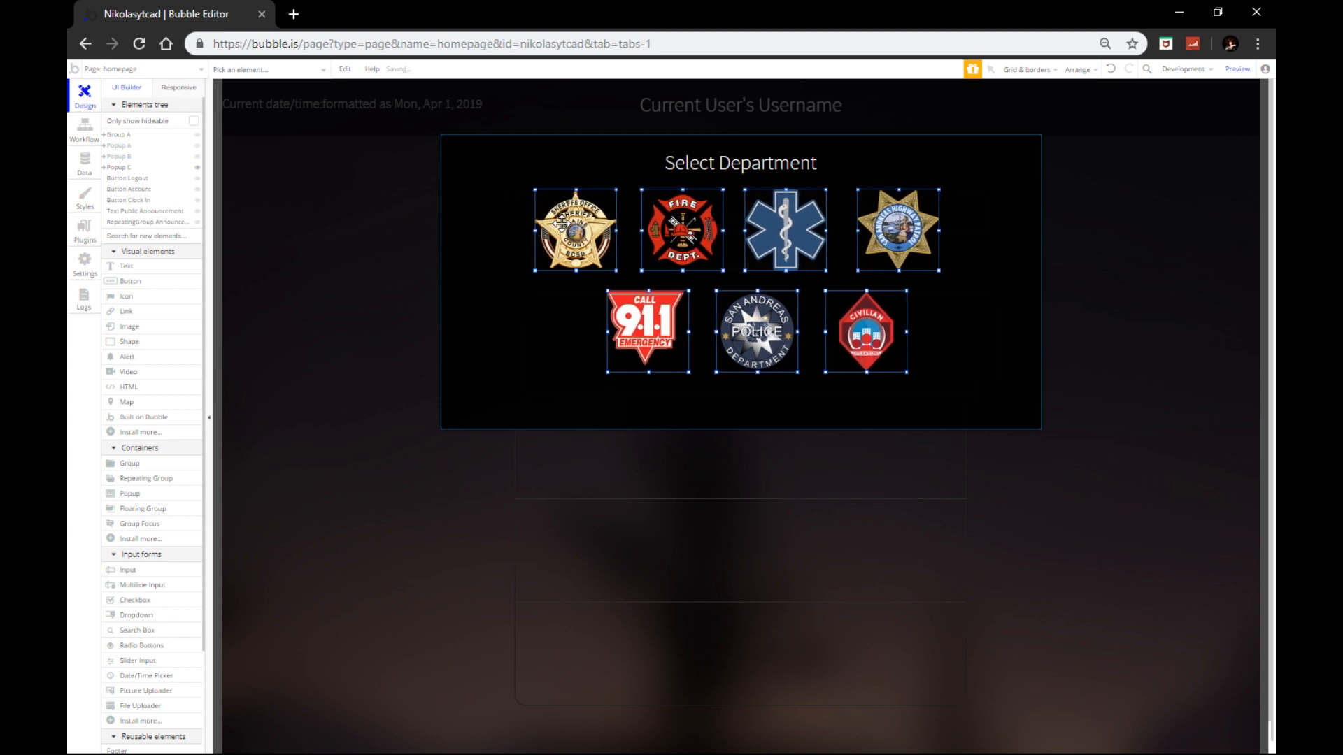
Step: Center the police badge horizontally and nudge the 911 badge left
right_click(769, 341)
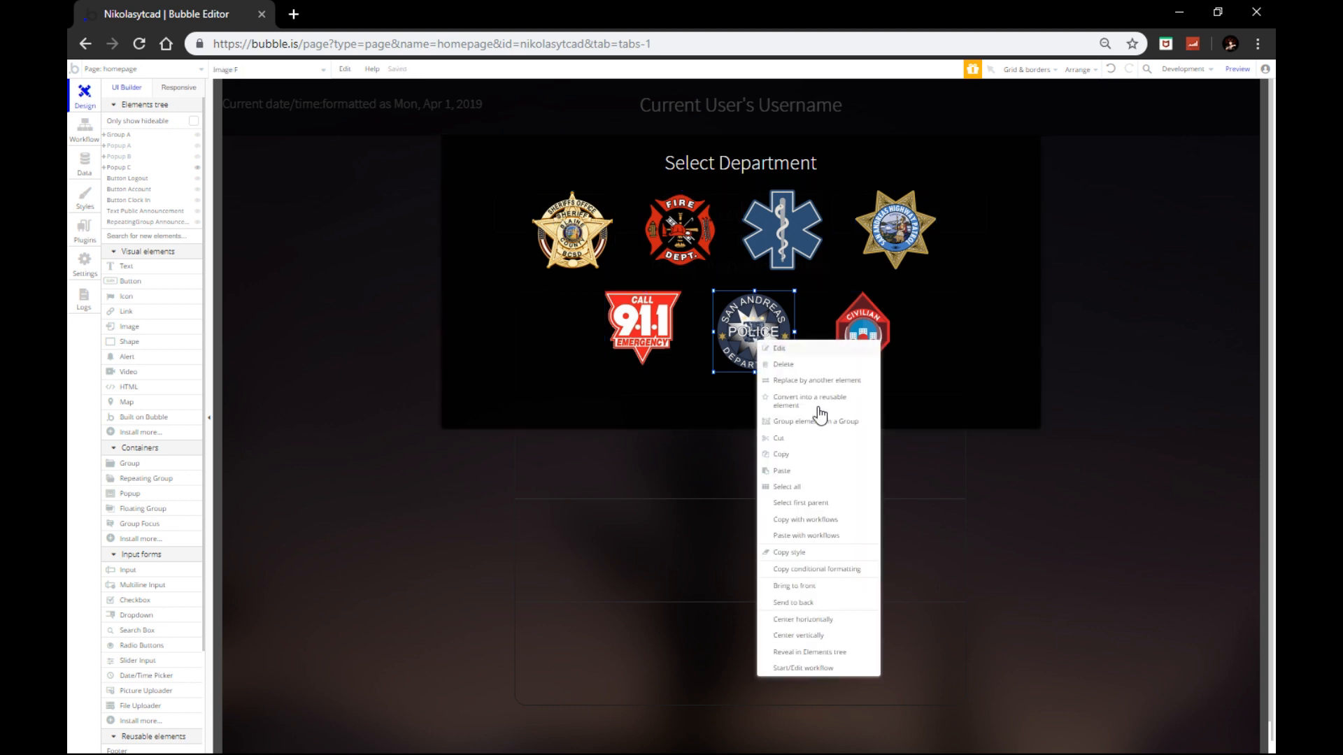
left_click(815, 623)
left_click(666, 358)
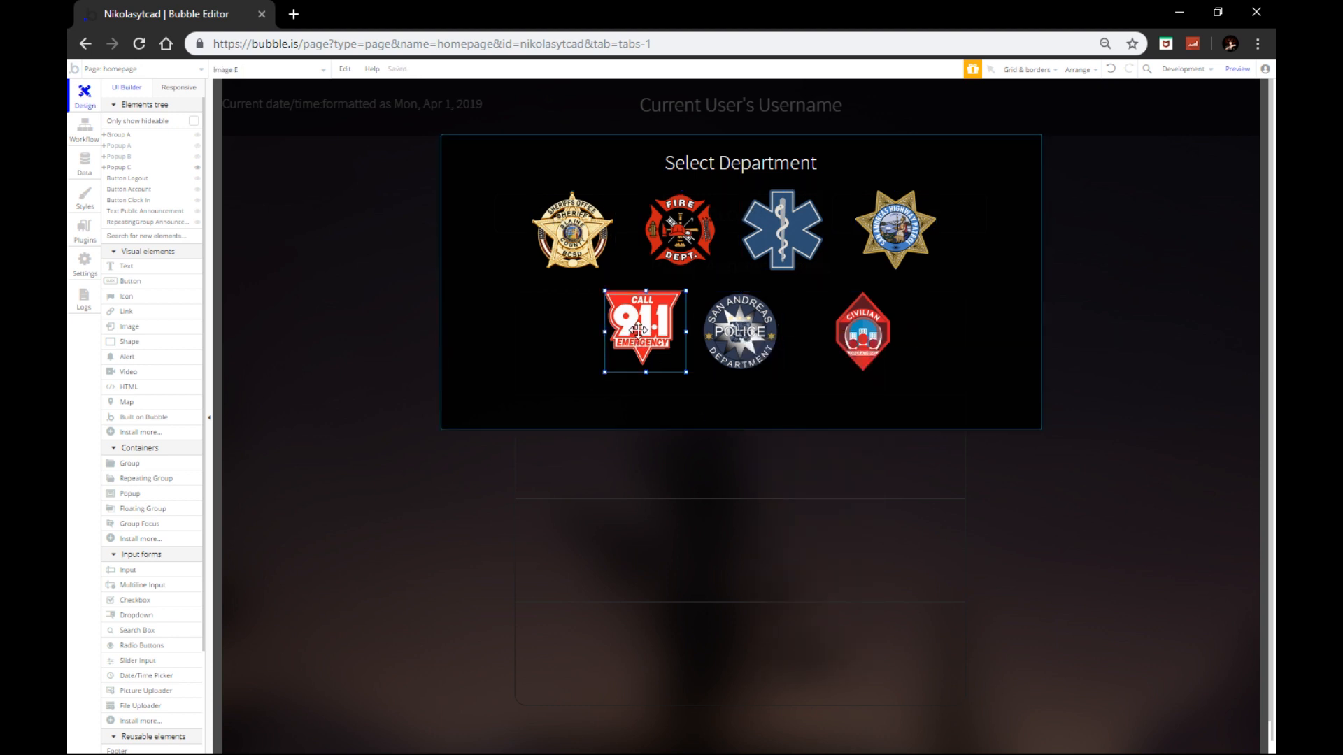
key("Left")
key("Left")
key("Left")
key("Left")
key("Left")
key("Left")
key("Left")
key("Left")
key("Left")
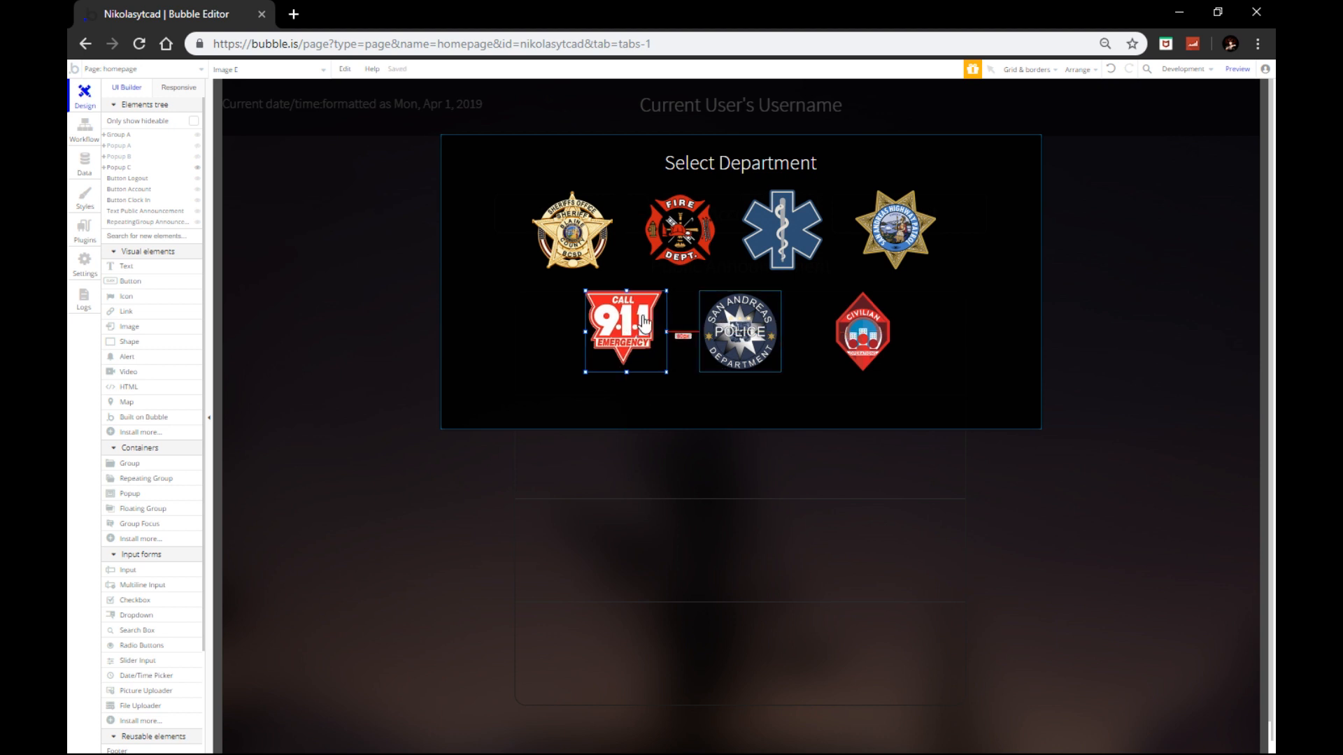
Step: Nudge the civilian badge right twice to even the bottom row
left_click(741, 329)
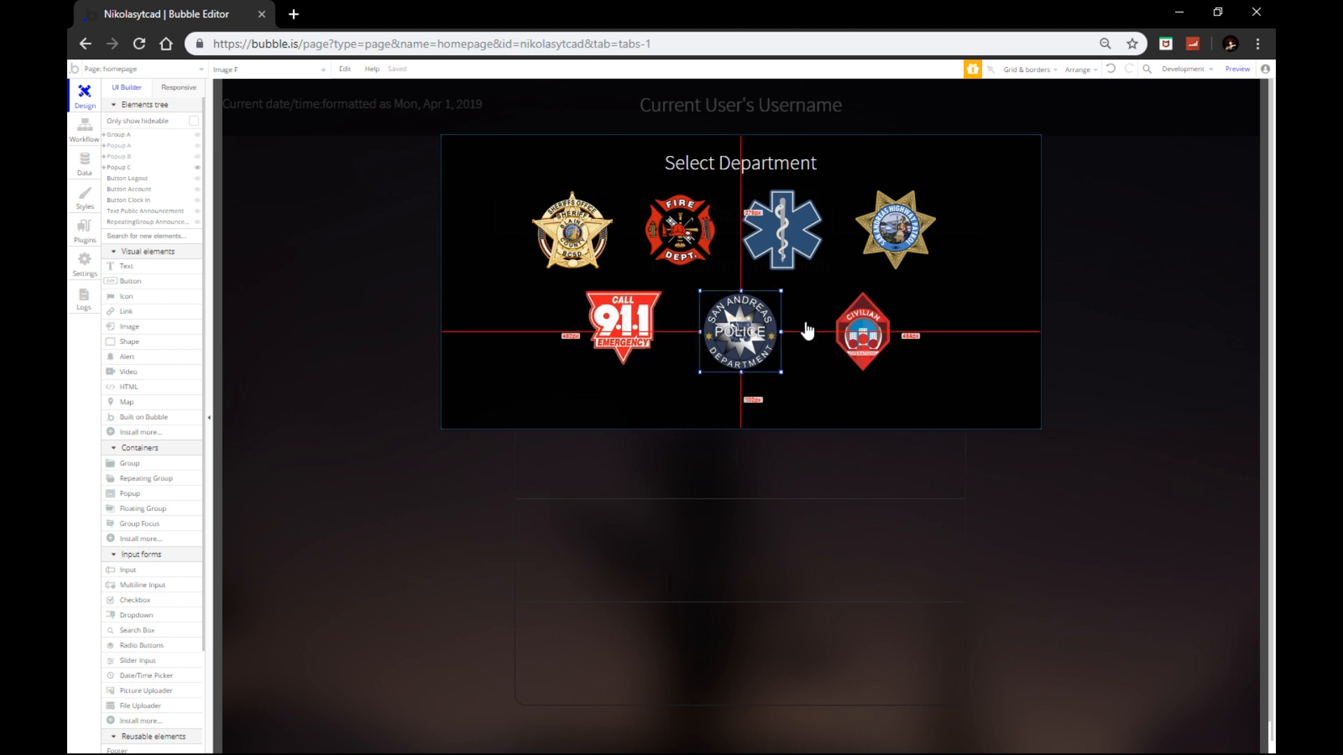
left_click(889, 327)
key("Right")
key("Right")
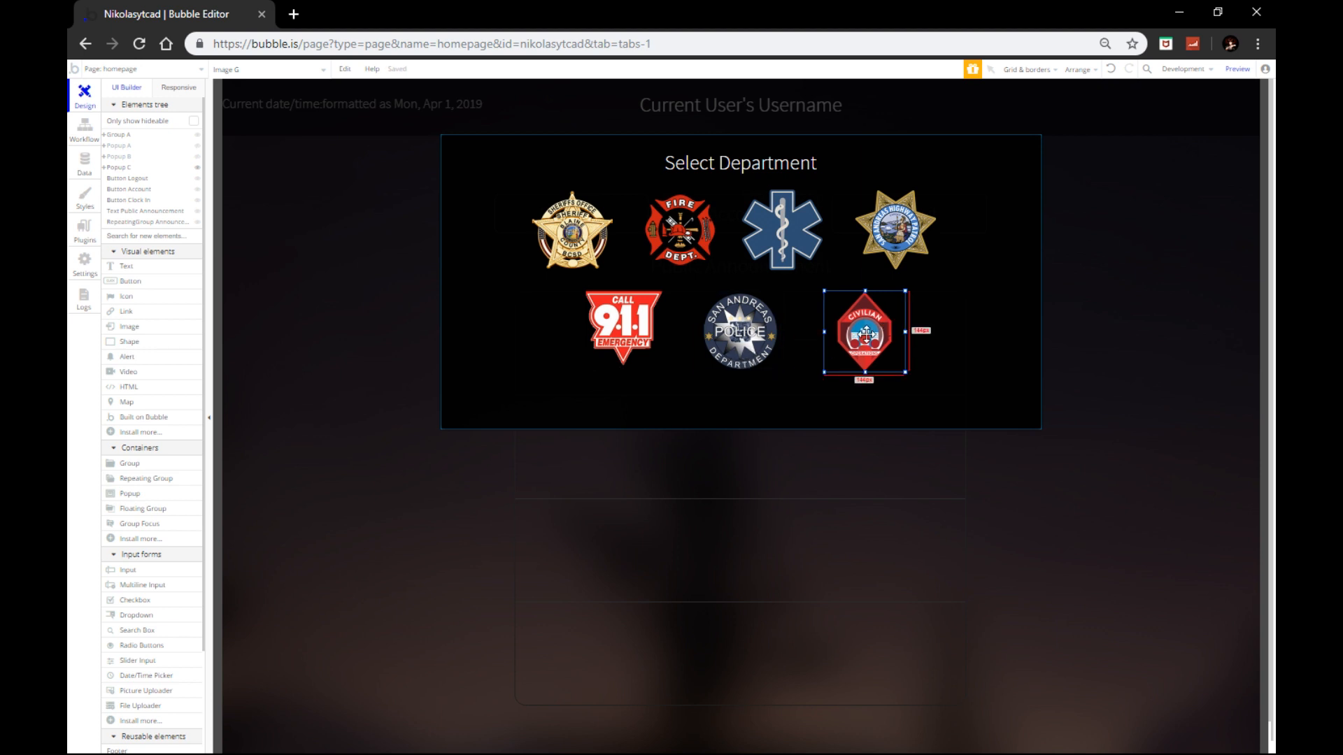
key("Right")
key("Right")
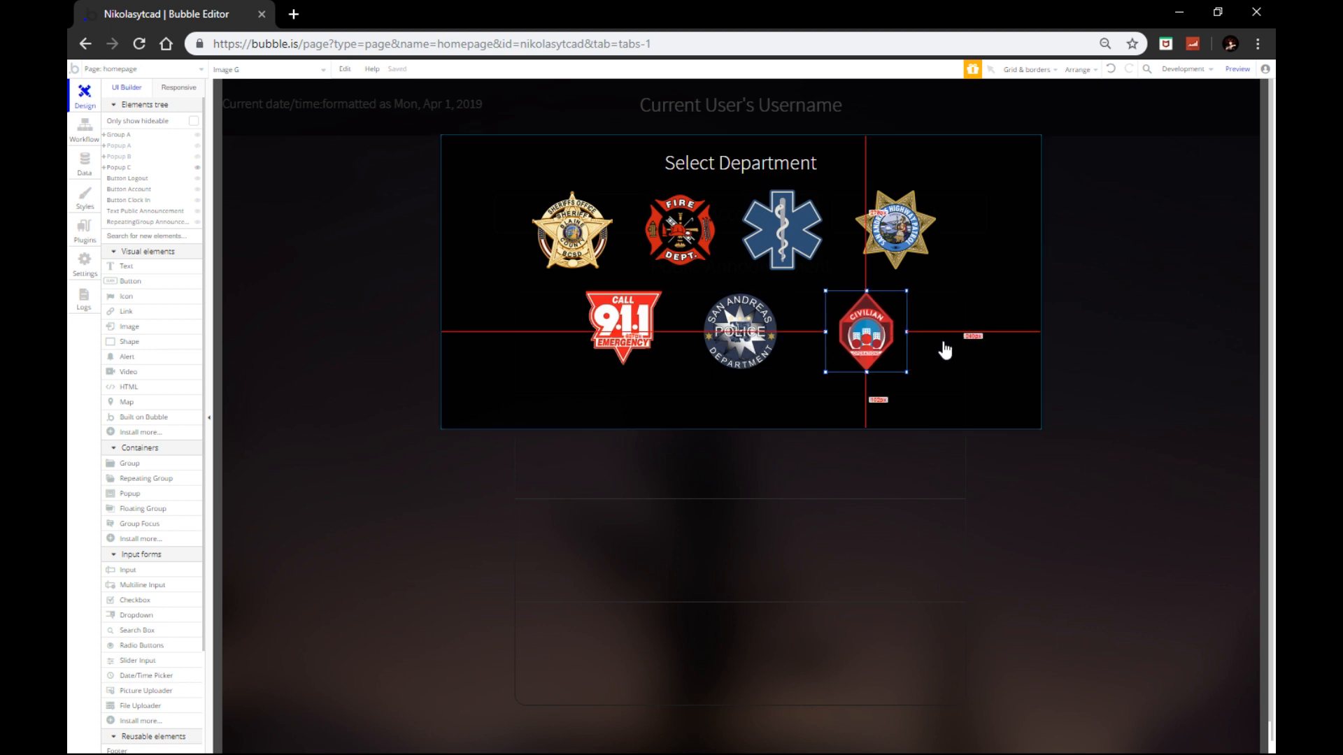
left_click(959, 353)
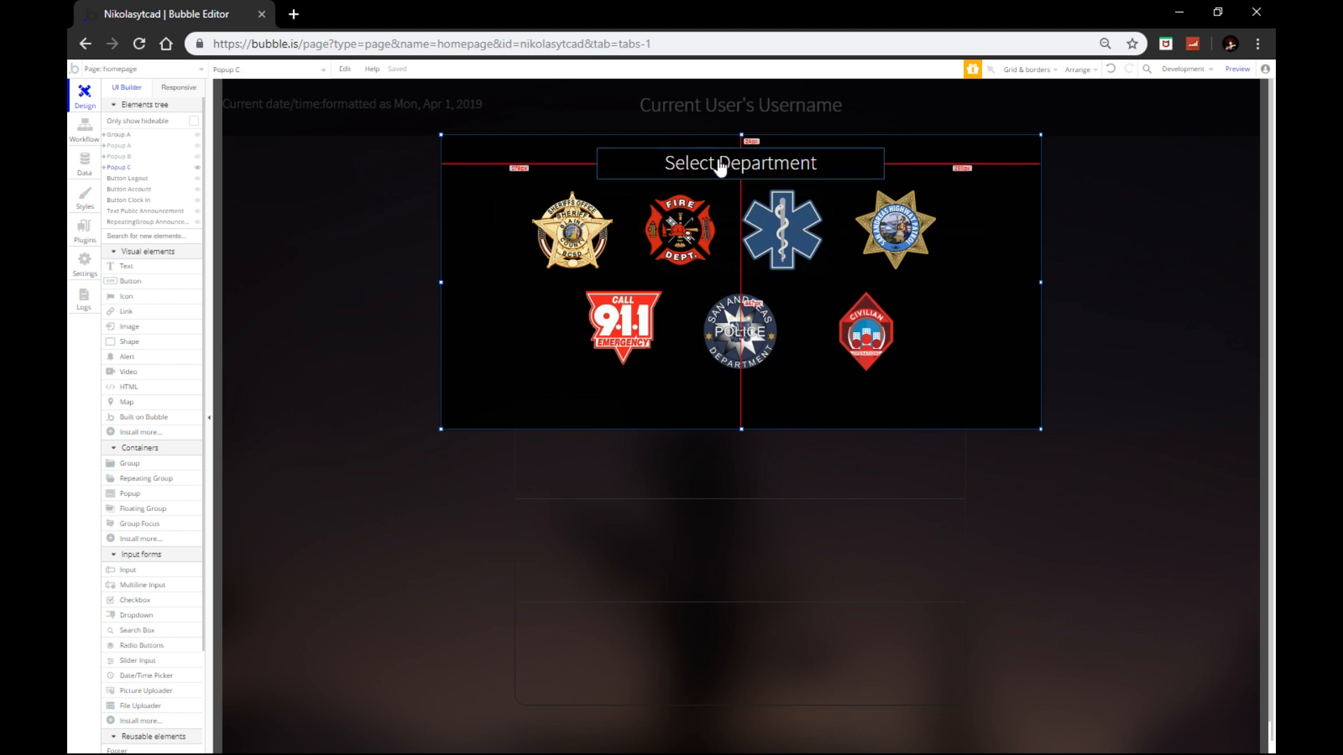
left_click(437, 236)
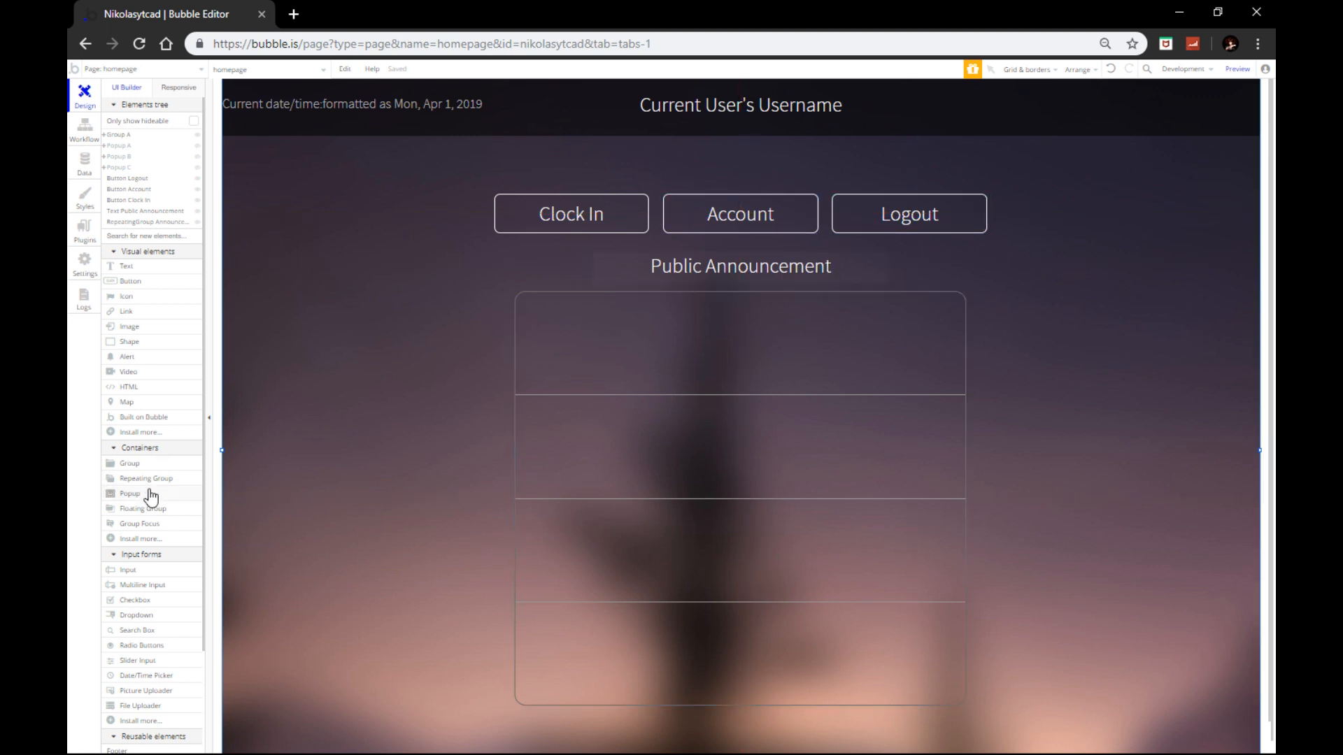
Step: Add a gears icon at Popup A's top-left with a blank style
left_click(197, 146)
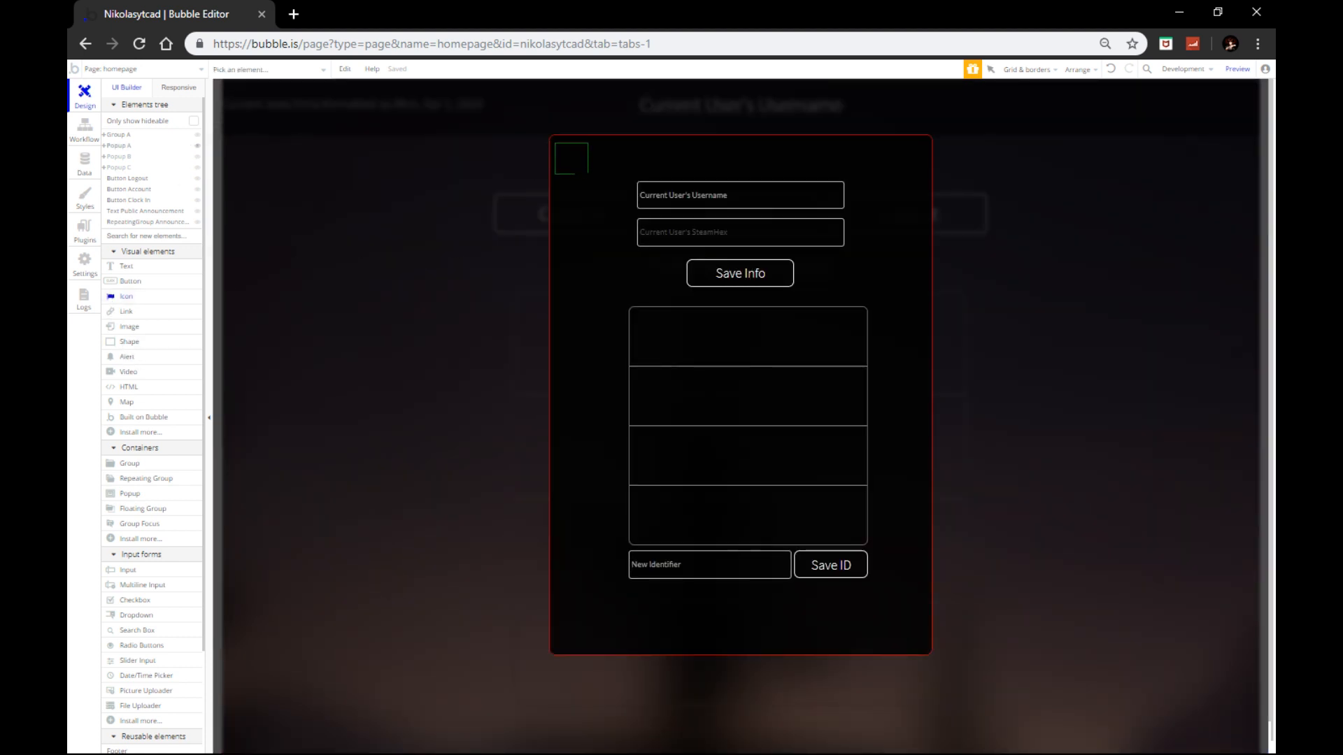
left_click_drag(555, 142, 588, 176)
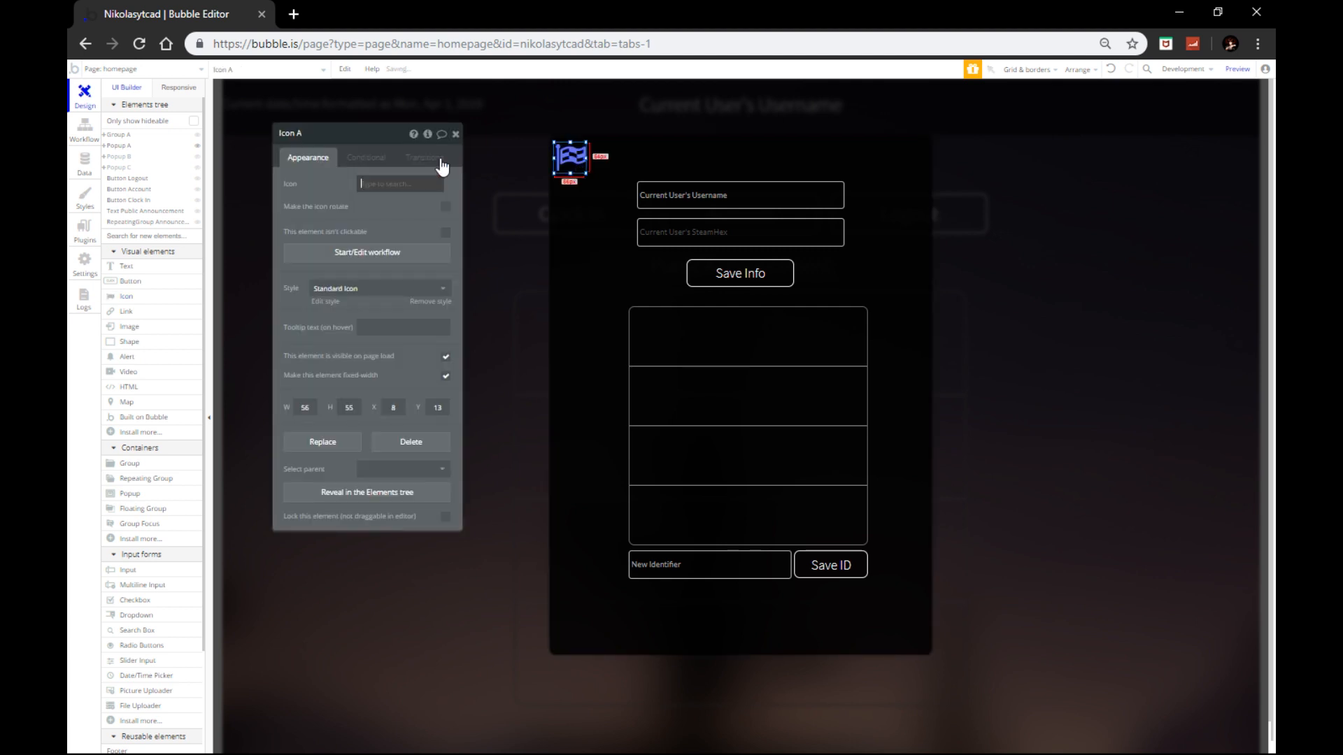
left_click(385, 182)
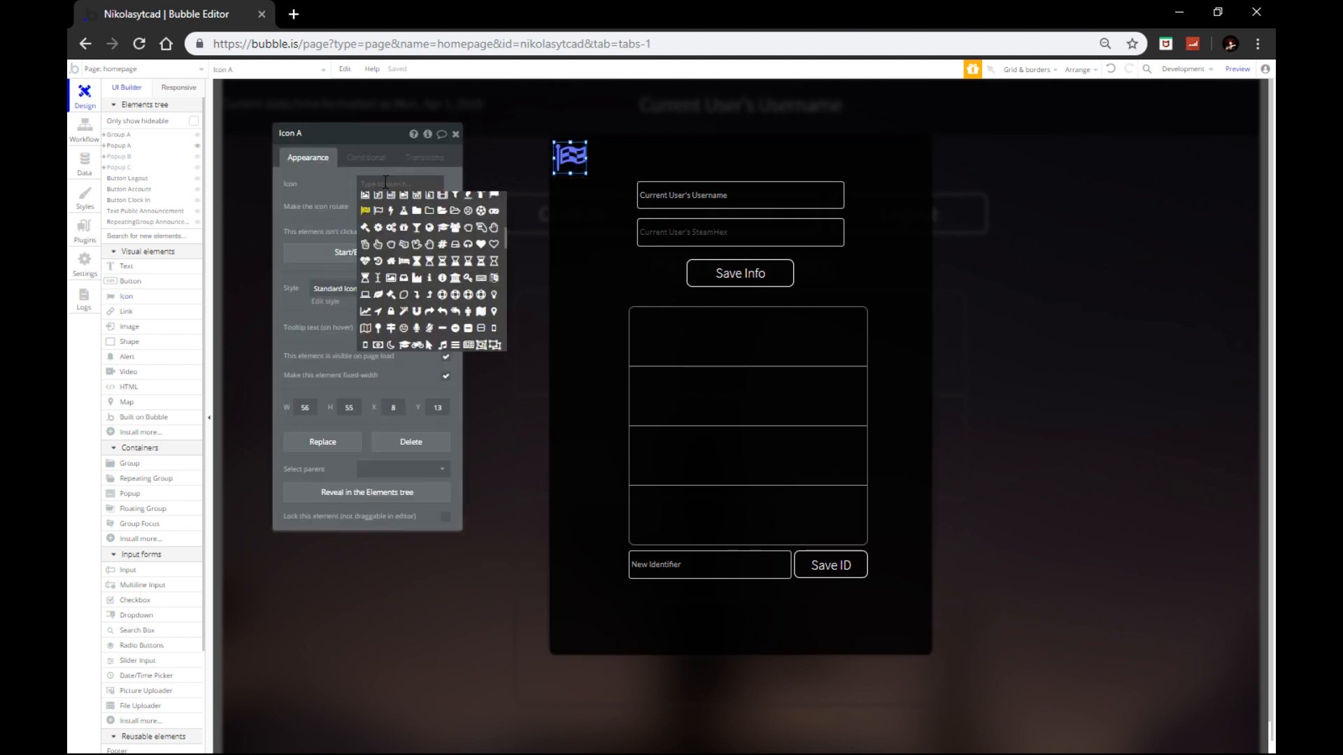
left_click(390, 226)
left_click(375, 290)
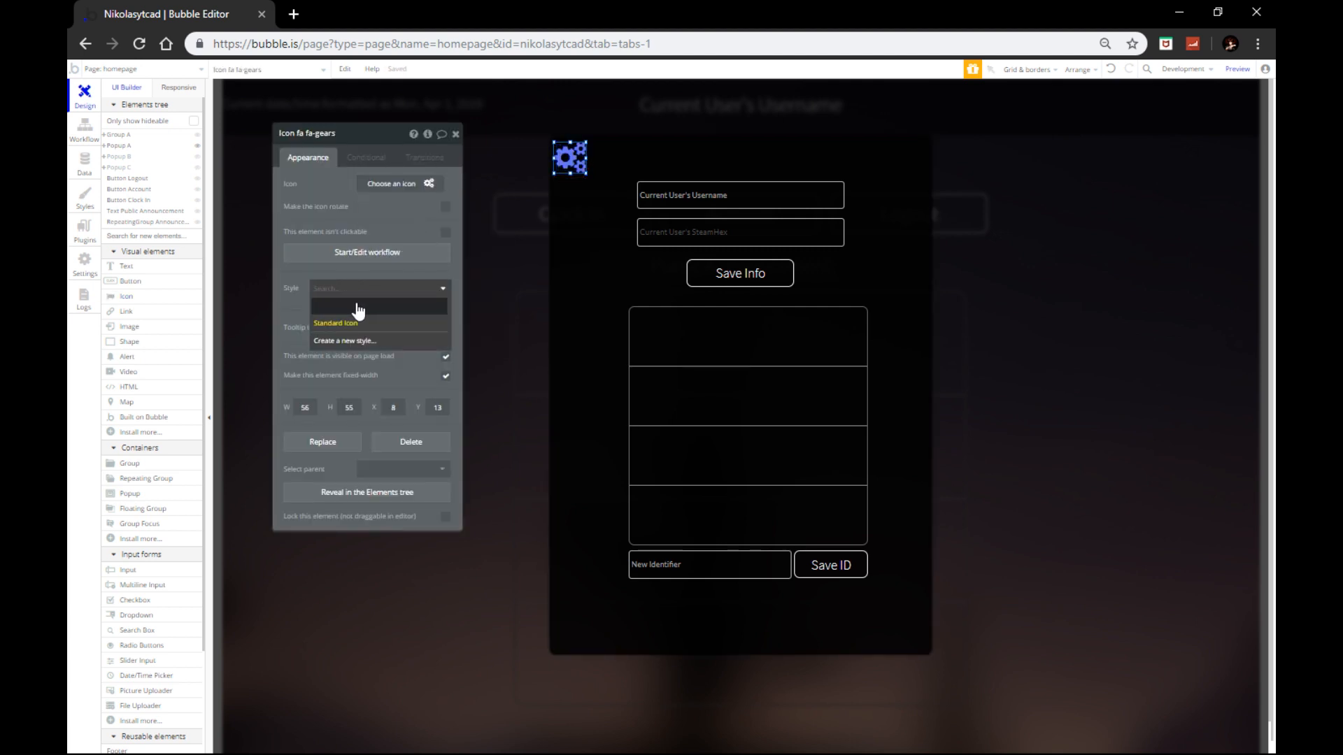
left_click(357, 309)
Step: Make the gears icon white (#FFFFFF) and 72 px wide, then switch from Popup A to Popup B
left_click_drag(389, 208, 327, 188)
type("#FFFFFF")
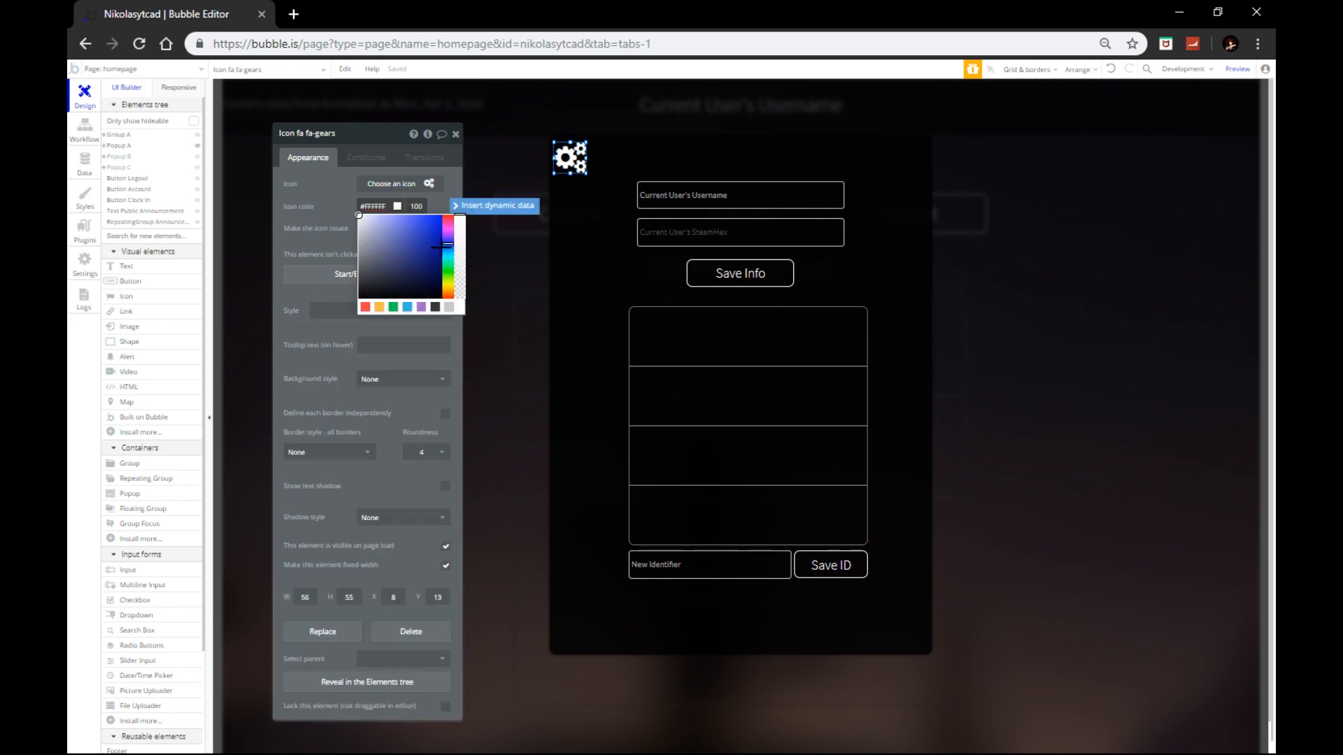
left_click_drag(586, 158, 596, 159)
left_click(374, 206)
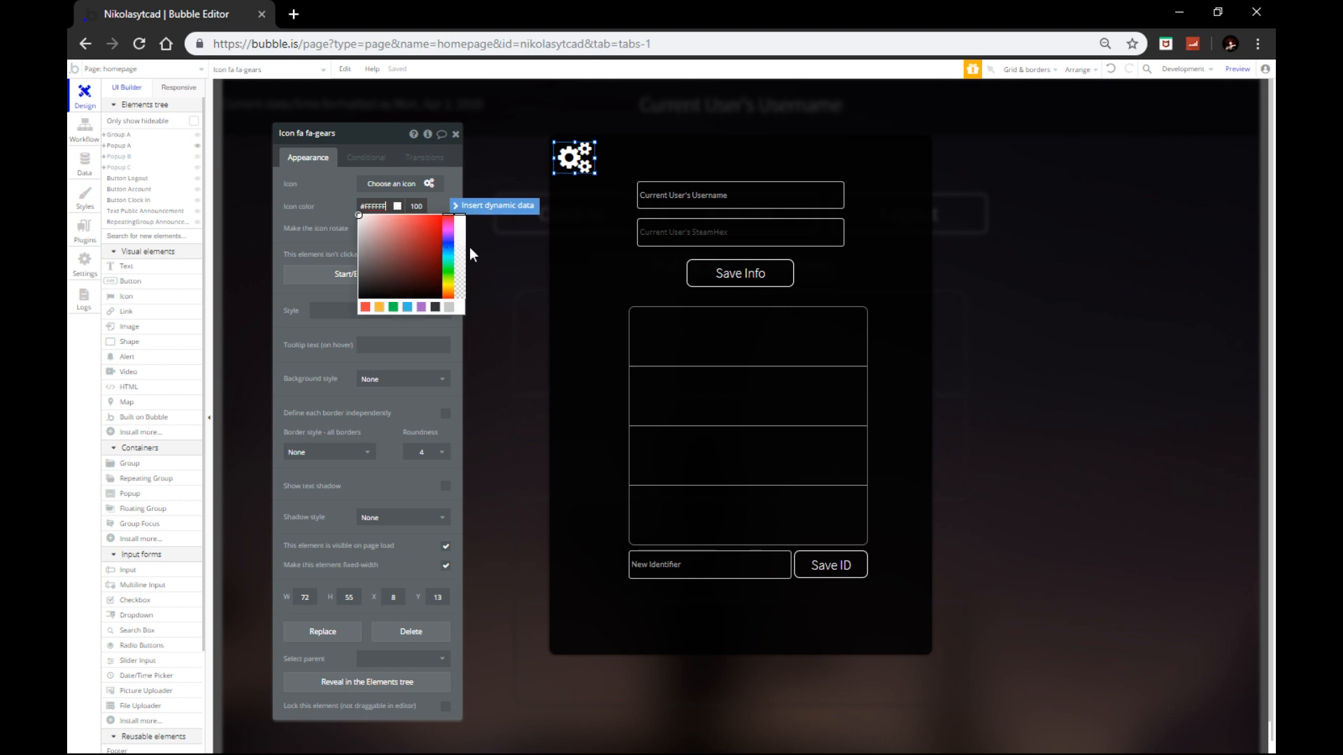
left_click(455, 134)
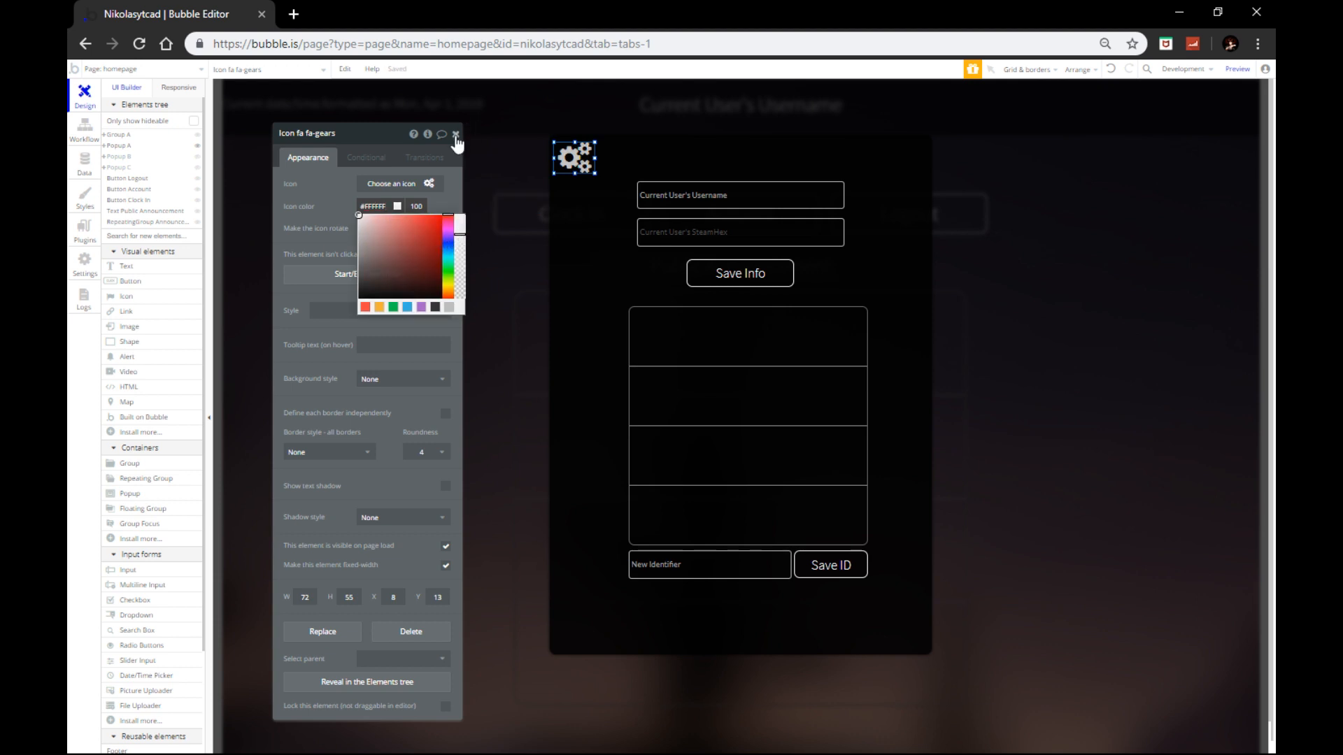
left_click(563, 229)
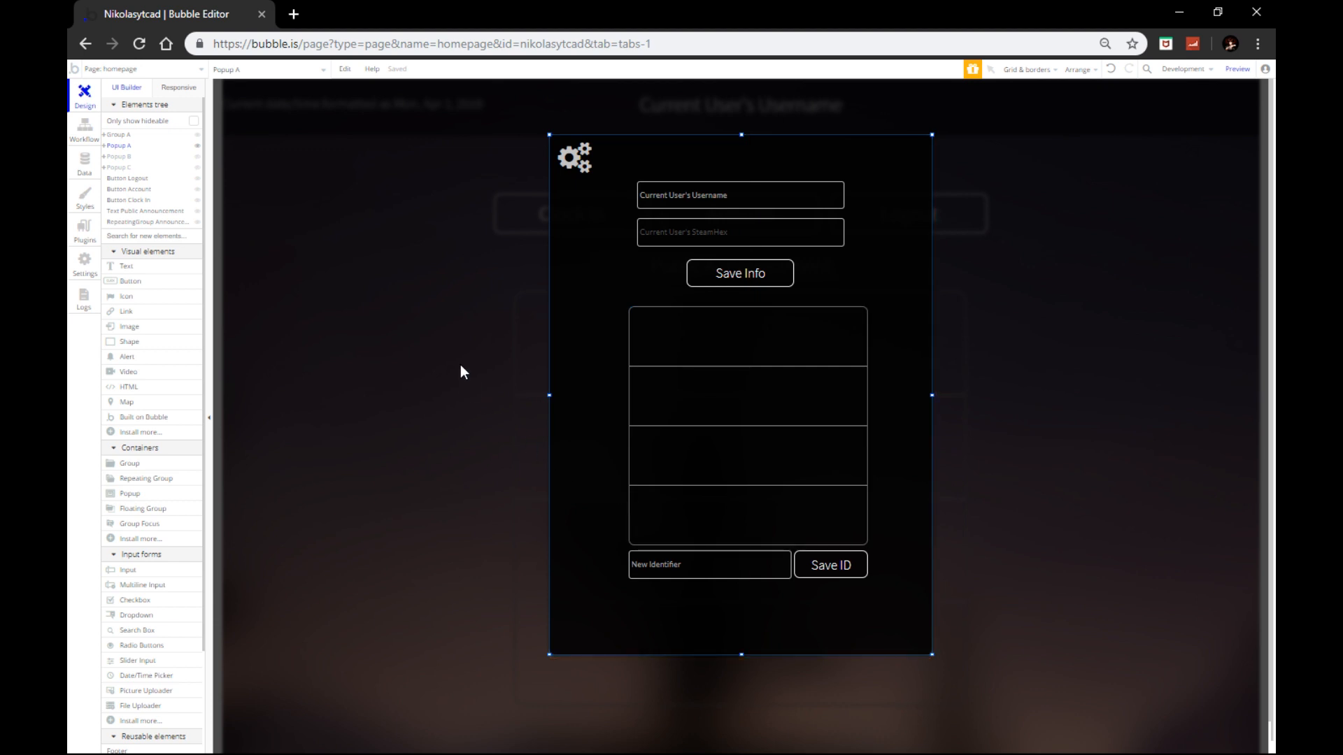
left_click(199, 145)
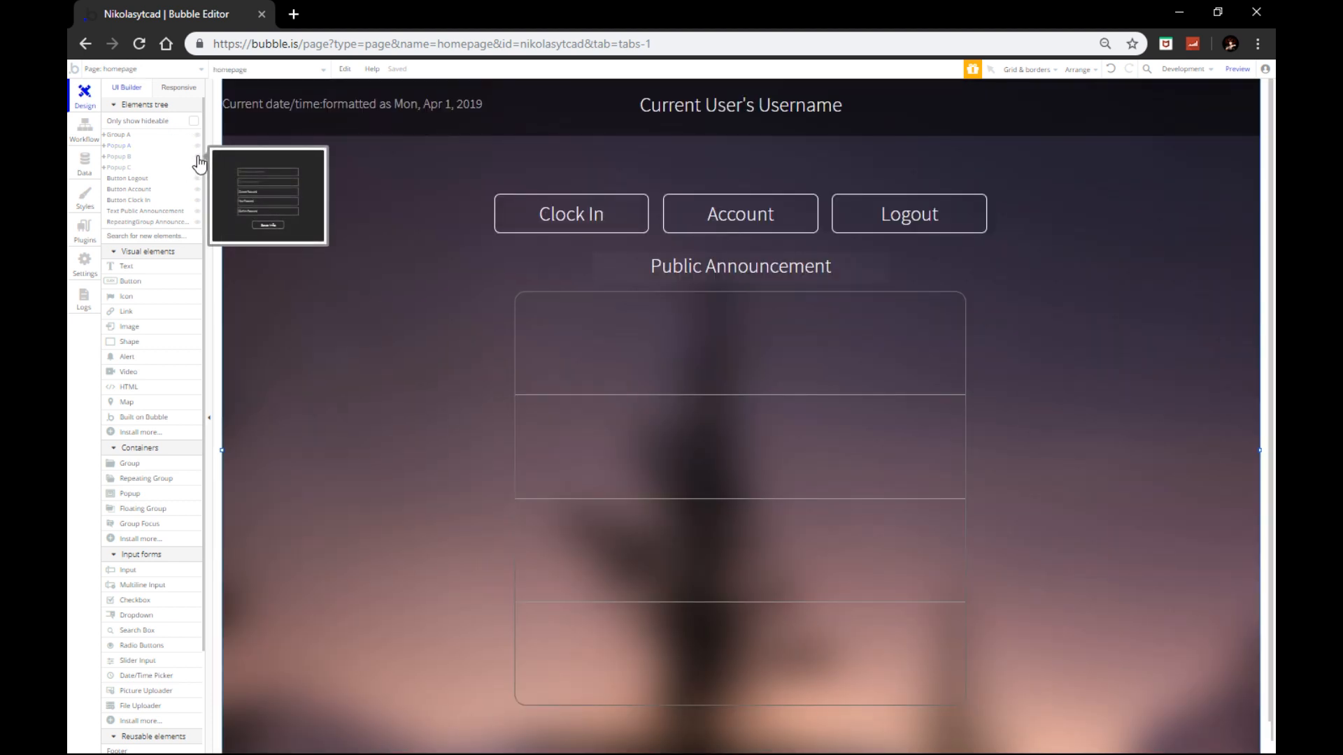
left_click(198, 157)
Step: Add an fa-mail-forward icon to Popup B's top-right corner
left_click(130, 295)
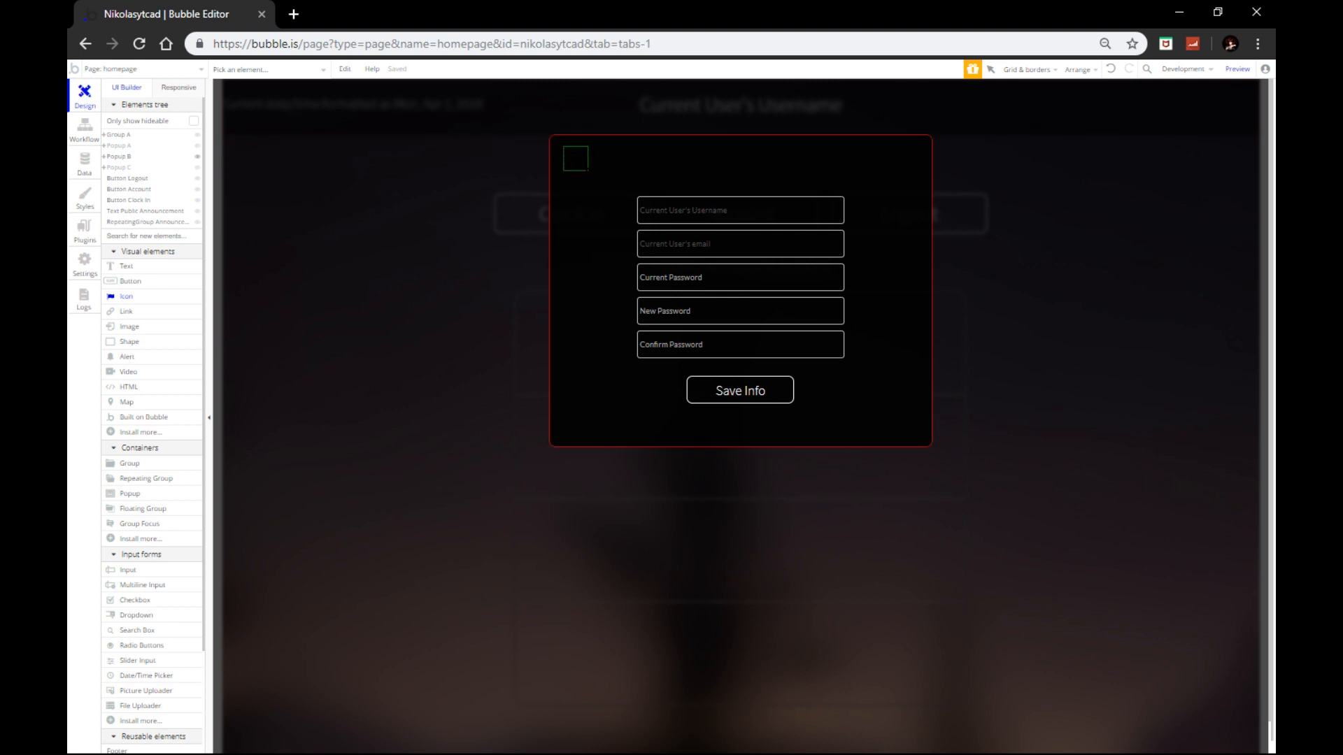
left_click_drag(563, 146, 587, 171)
left_click(384, 185)
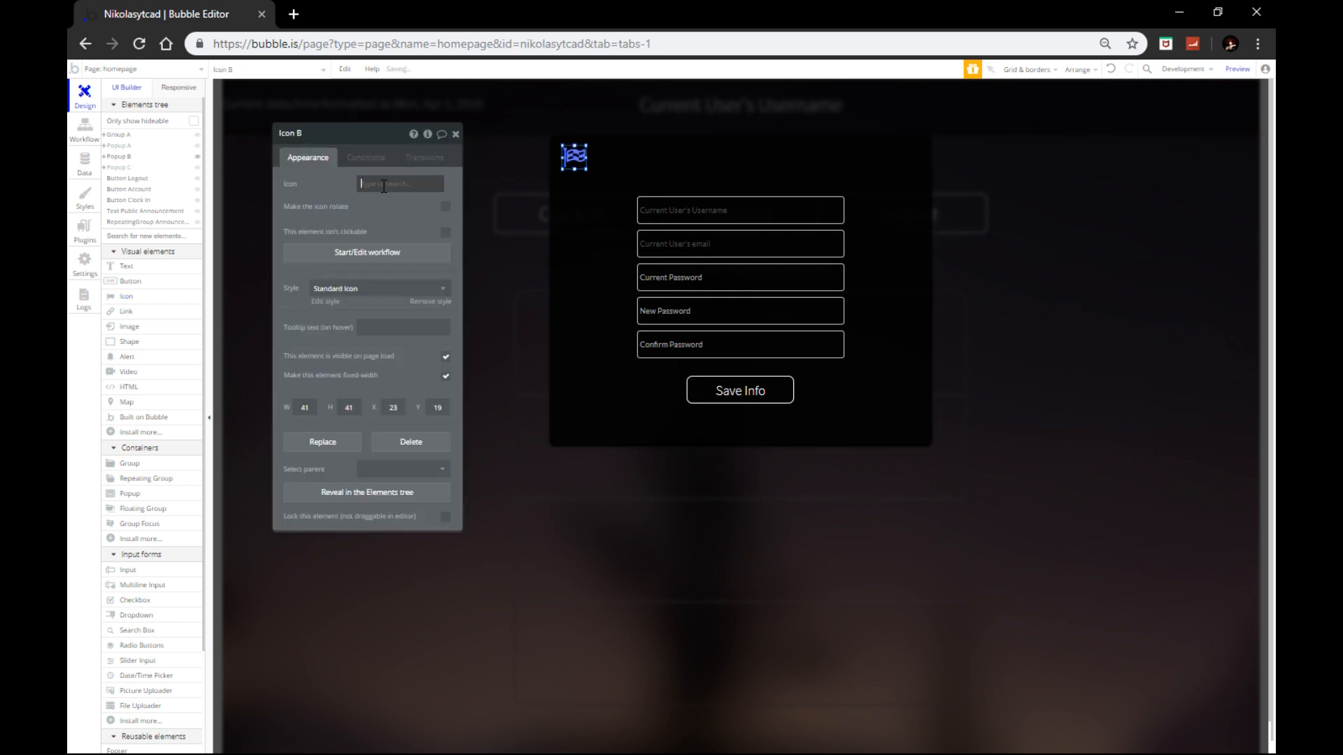
left_click(387, 186)
left_click(391, 186)
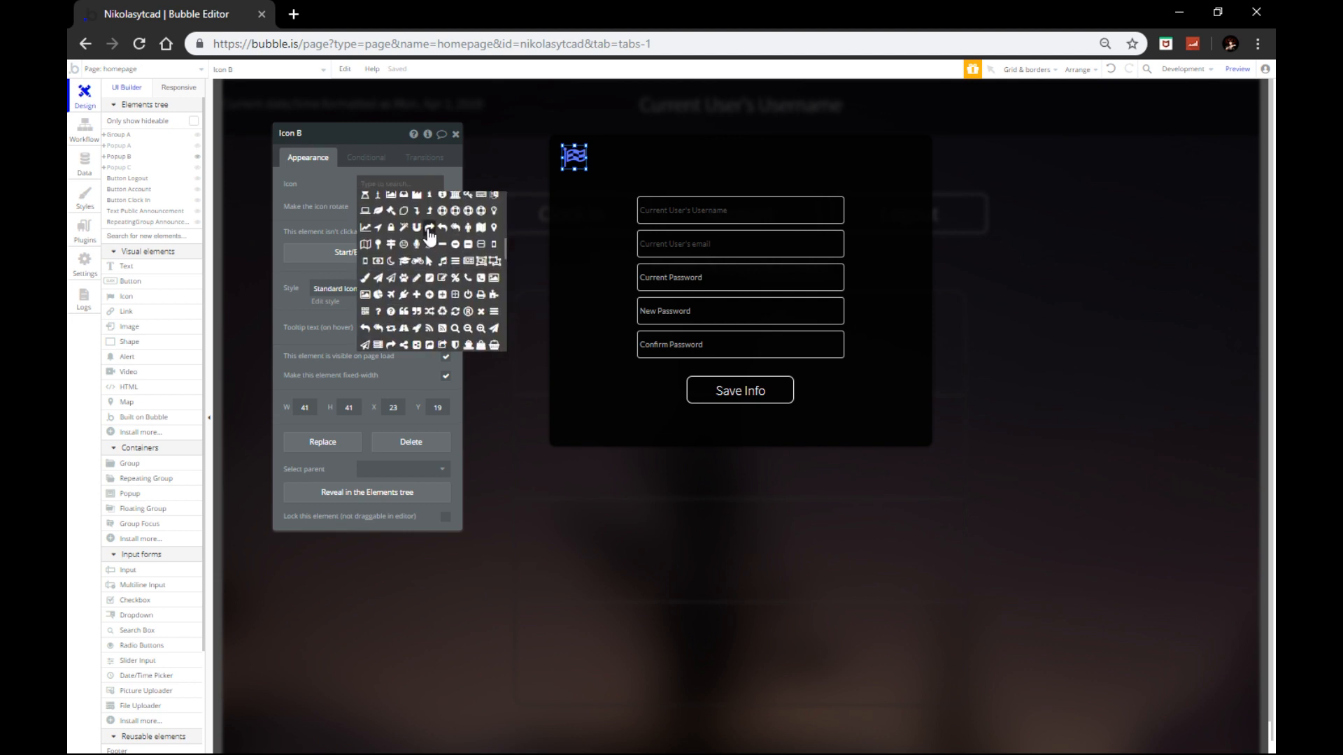
left_click(430, 229)
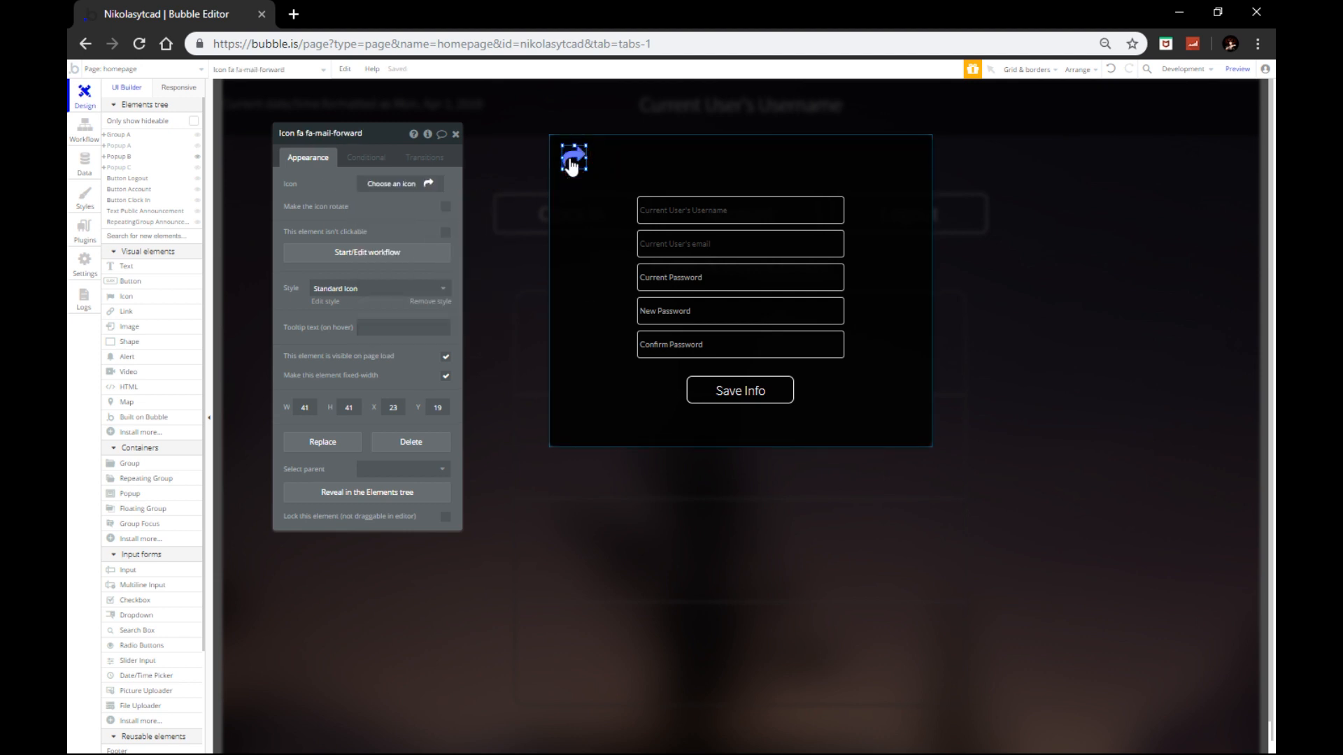
left_click_drag(569, 165, 928, 174)
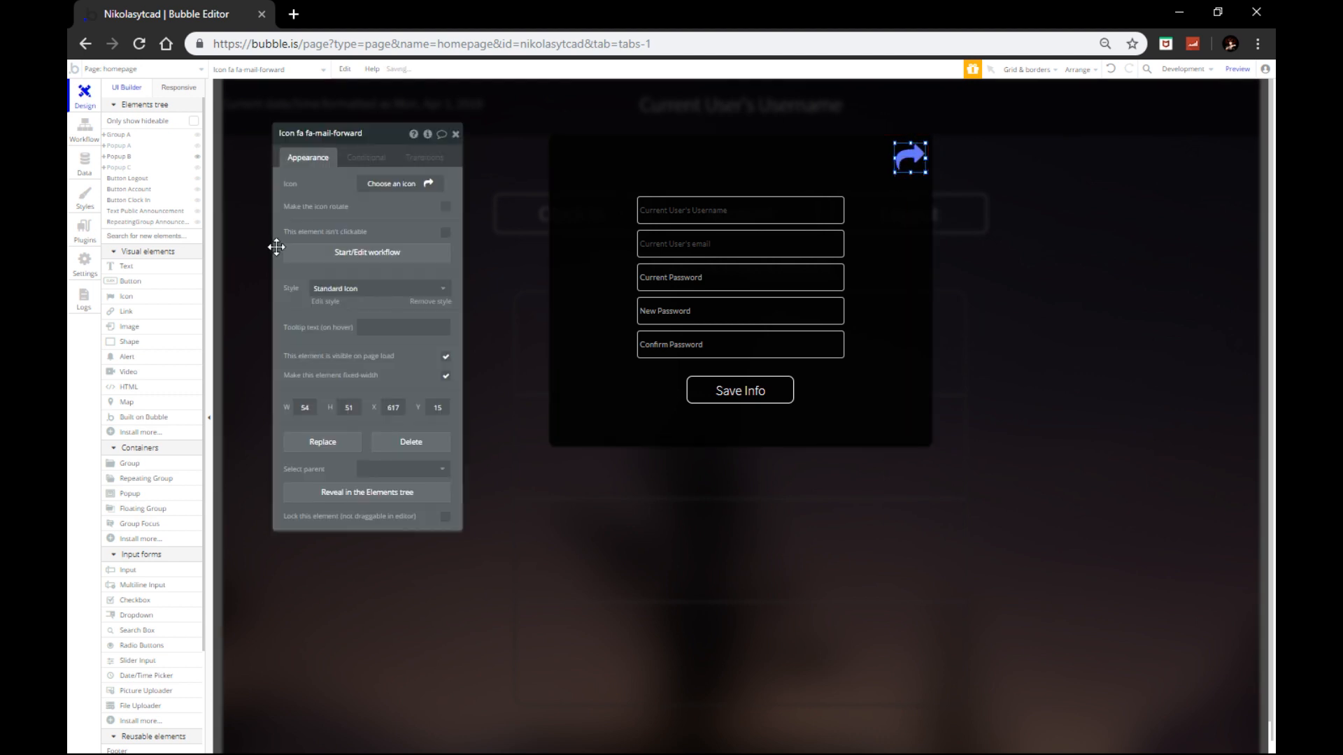
Step: Clear the arrow icon's style, color it #FFFFFF, and hide Popup B
left_click(356, 289)
left_click(356, 307)
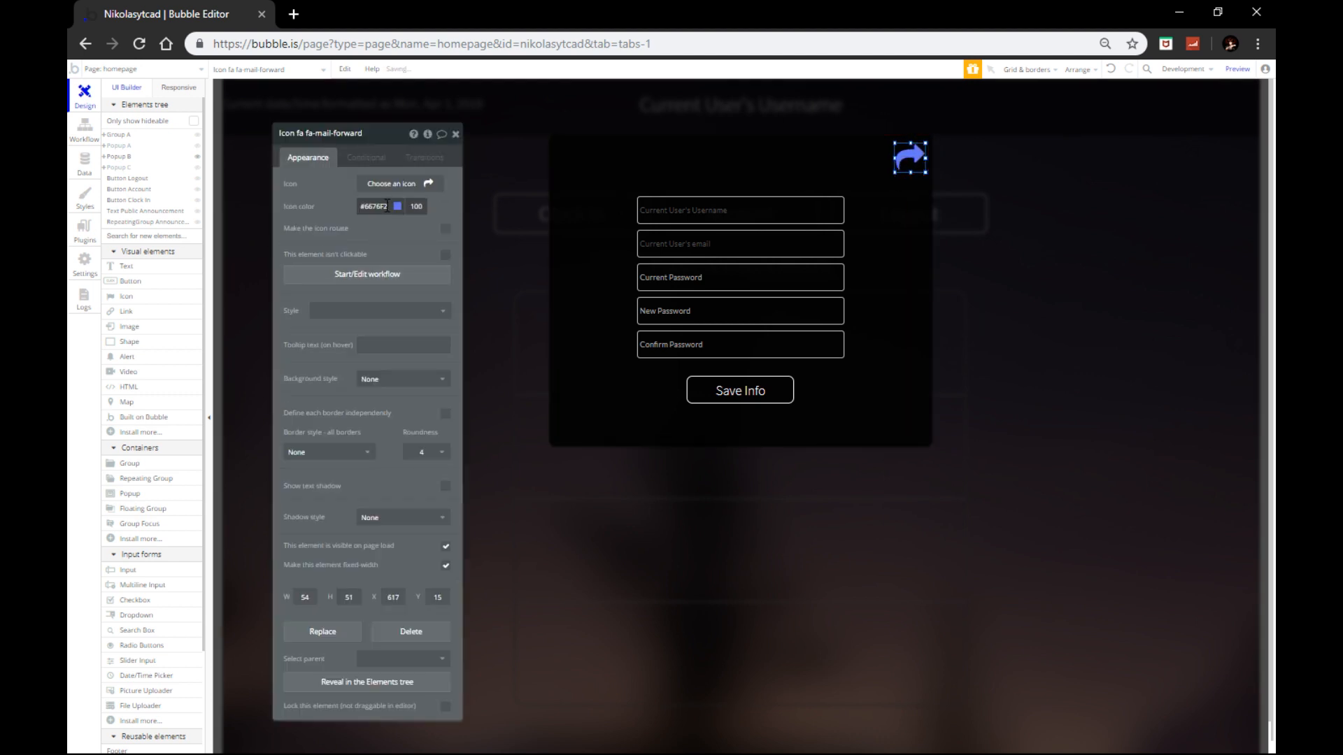
left_click(387, 206)
left_click_drag(392, 220, 320, 191)
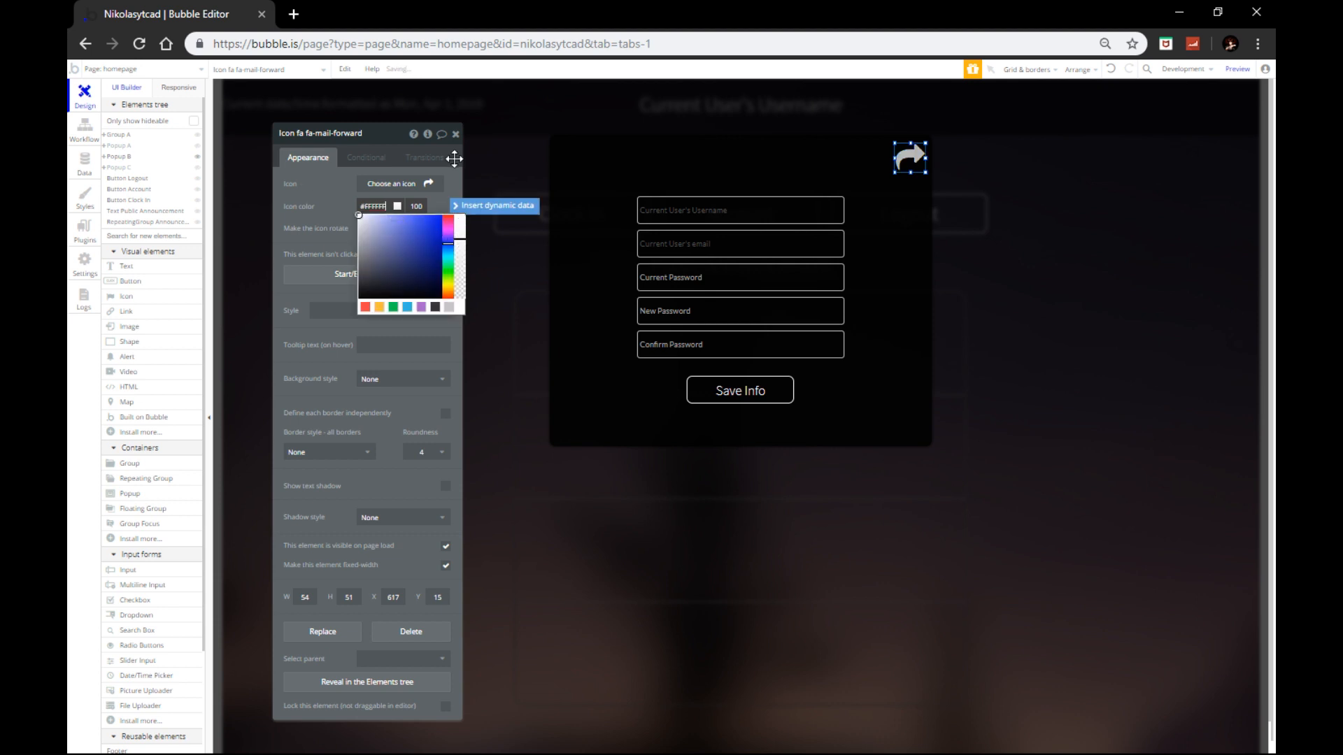
left_click(455, 133)
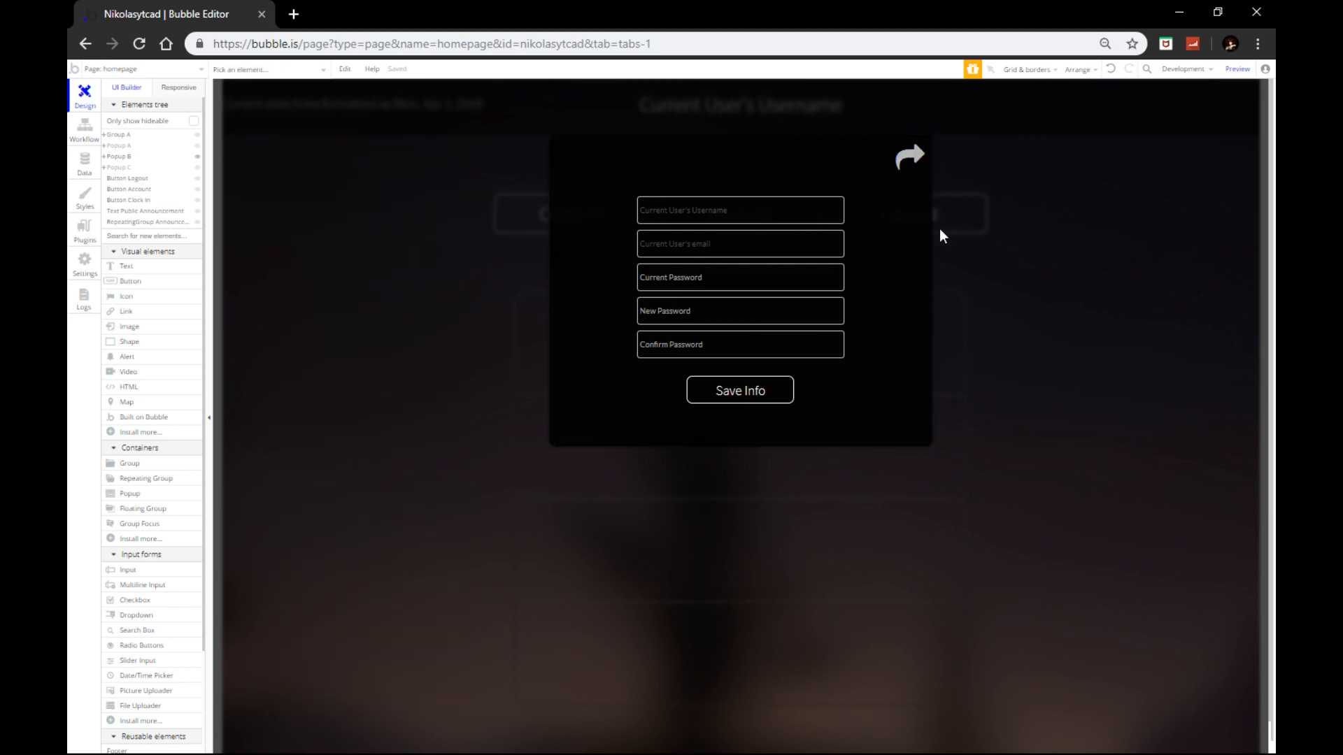
left_click(938, 229)
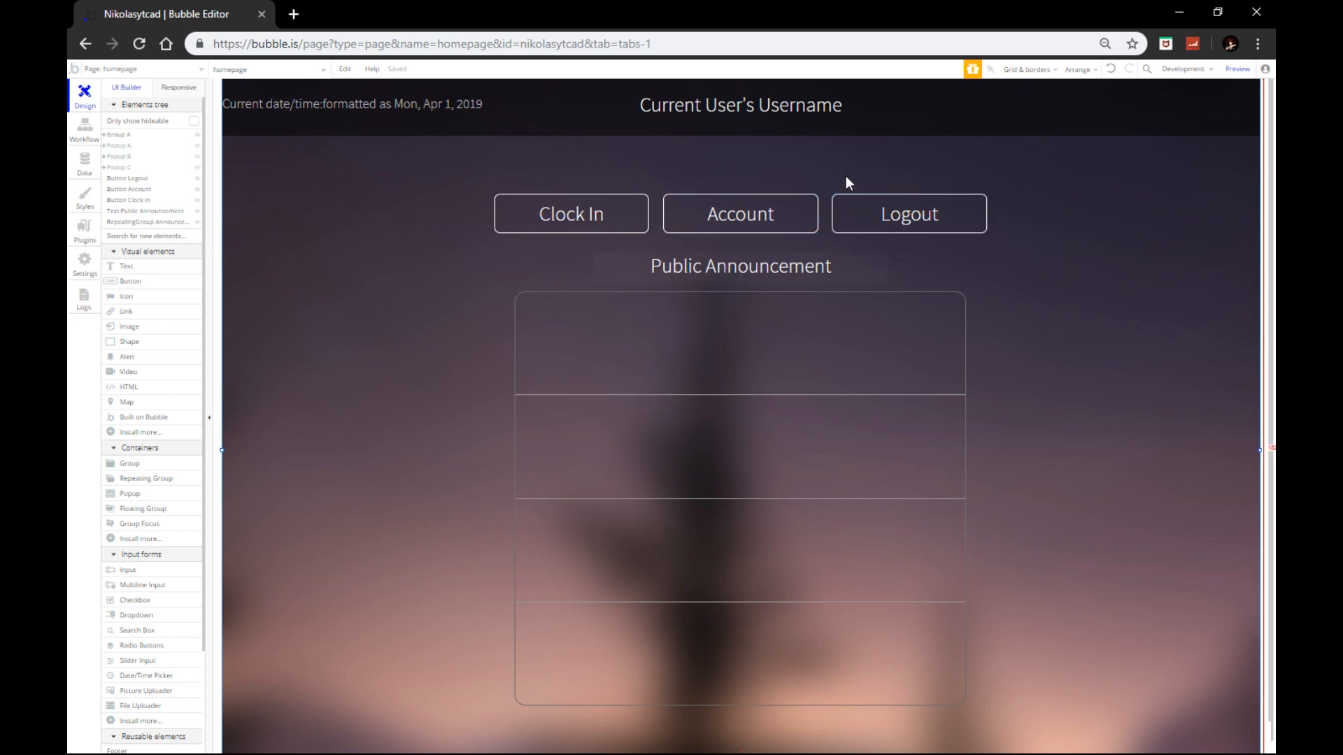
Step: Start a Logout button workflow with a Log the user out action
double_click(905, 217)
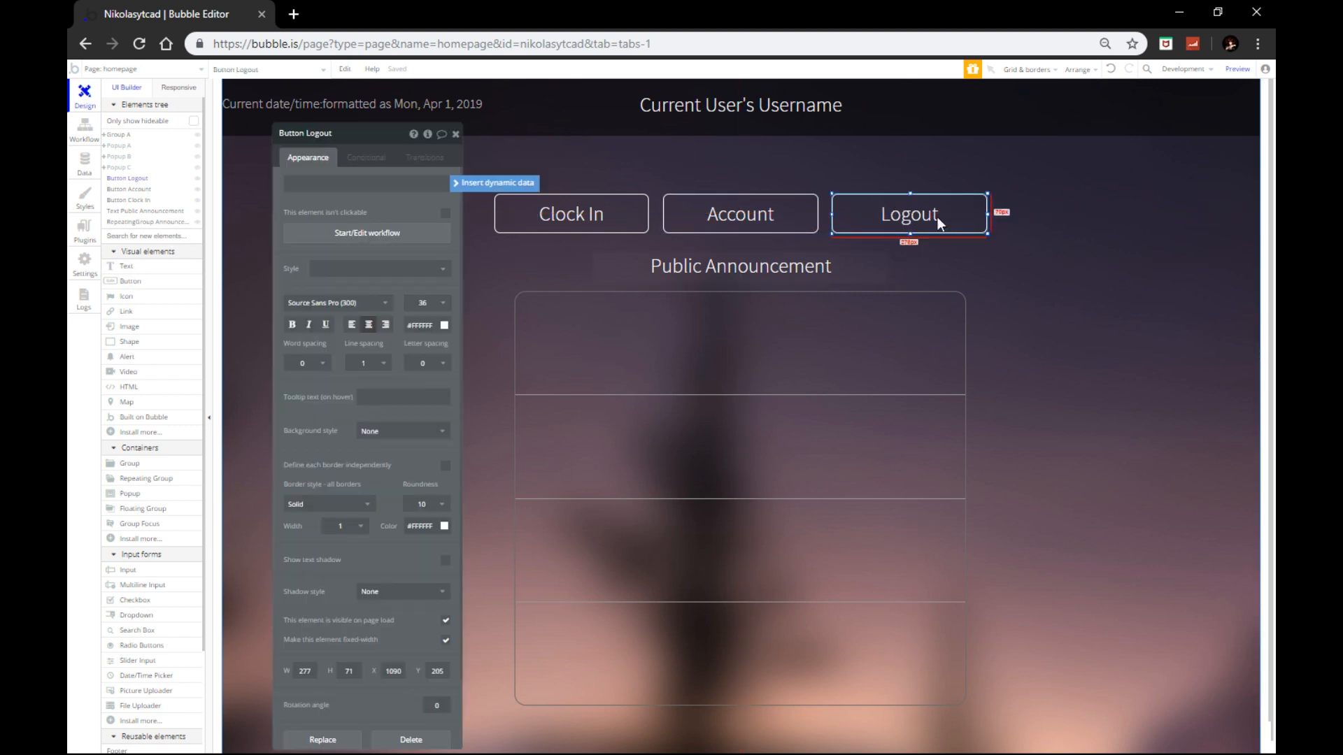
left_click(375, 238)
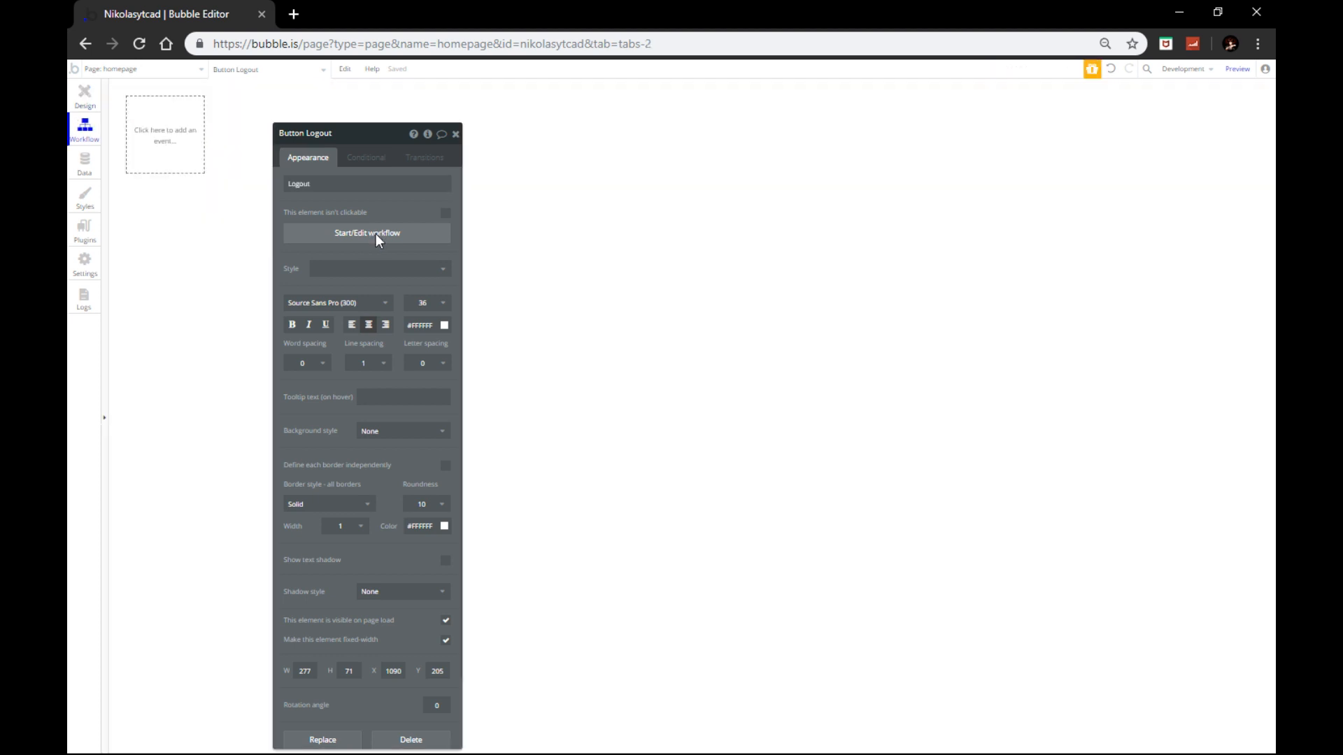
left_click(168, 208)
mouse_move(194, 230)
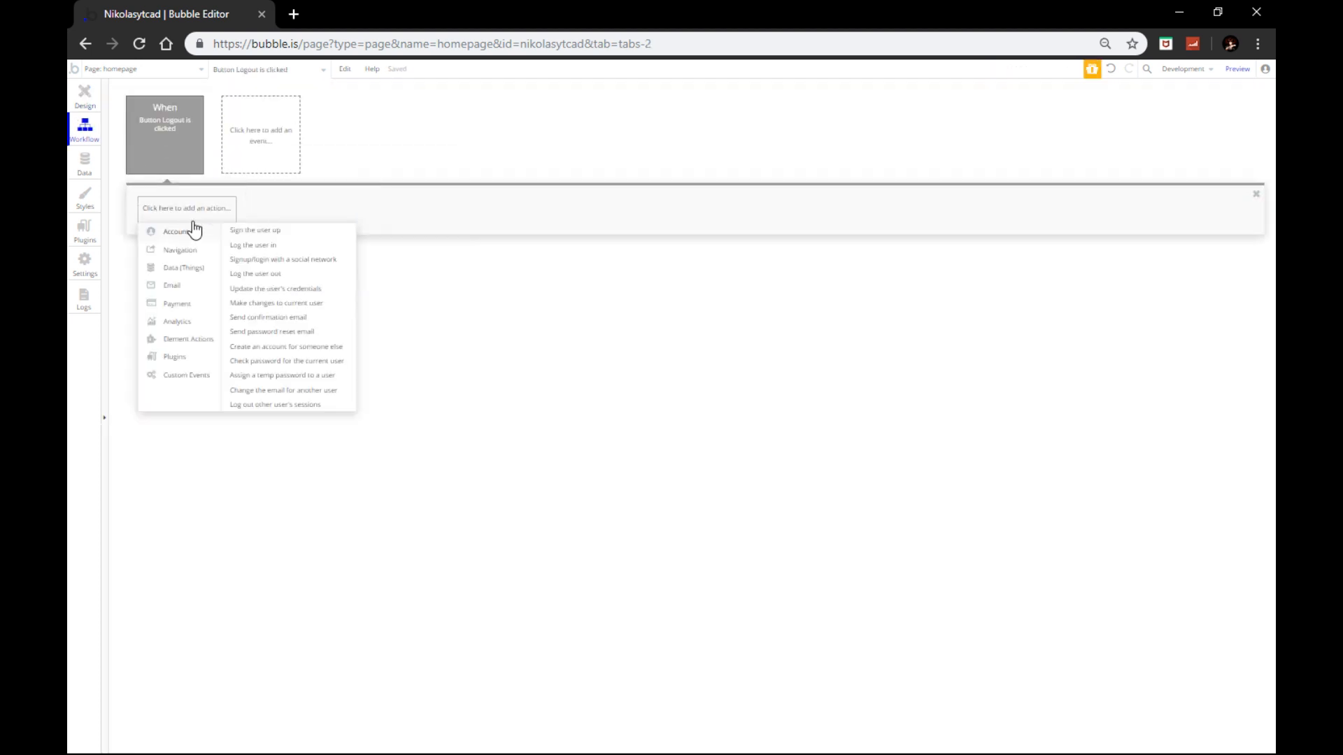
left_click(257, 273)
Step: Add a Go to page action with destination index and return to Design
left_click(249, 209)
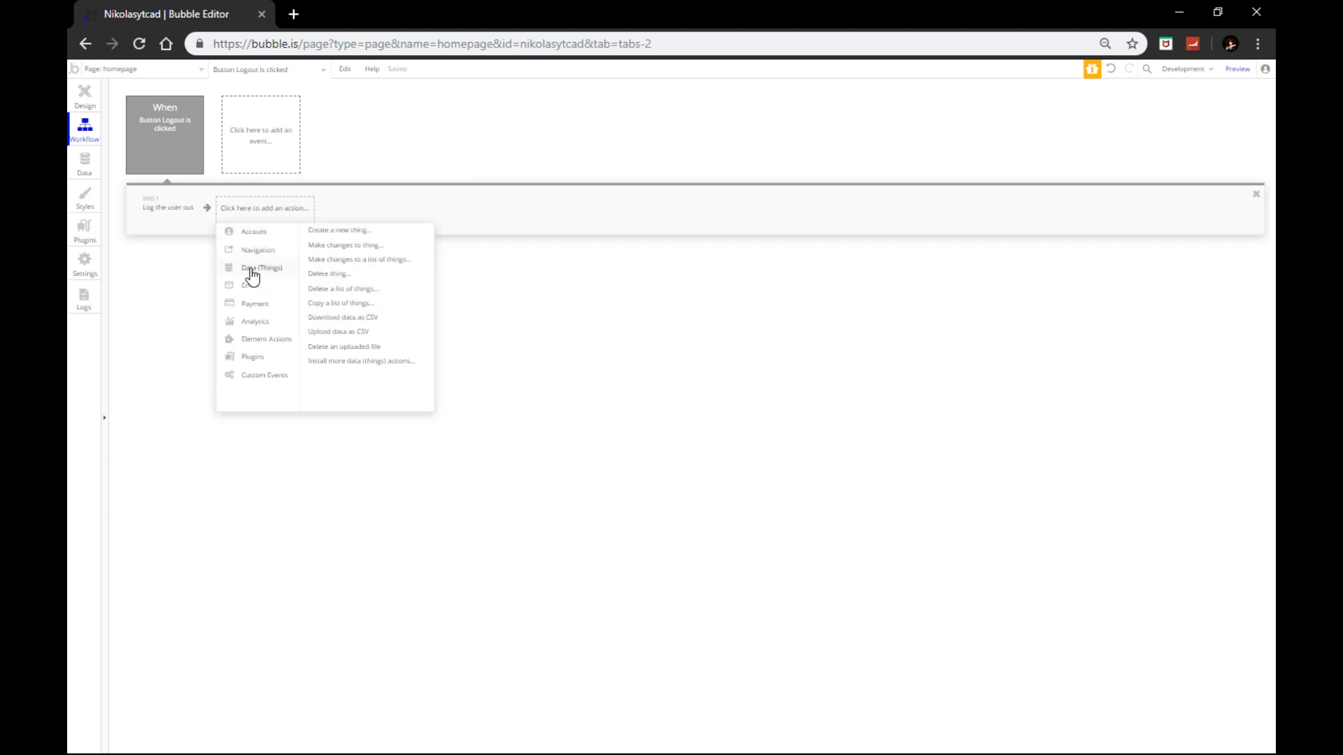
mouse_move(253, 250)
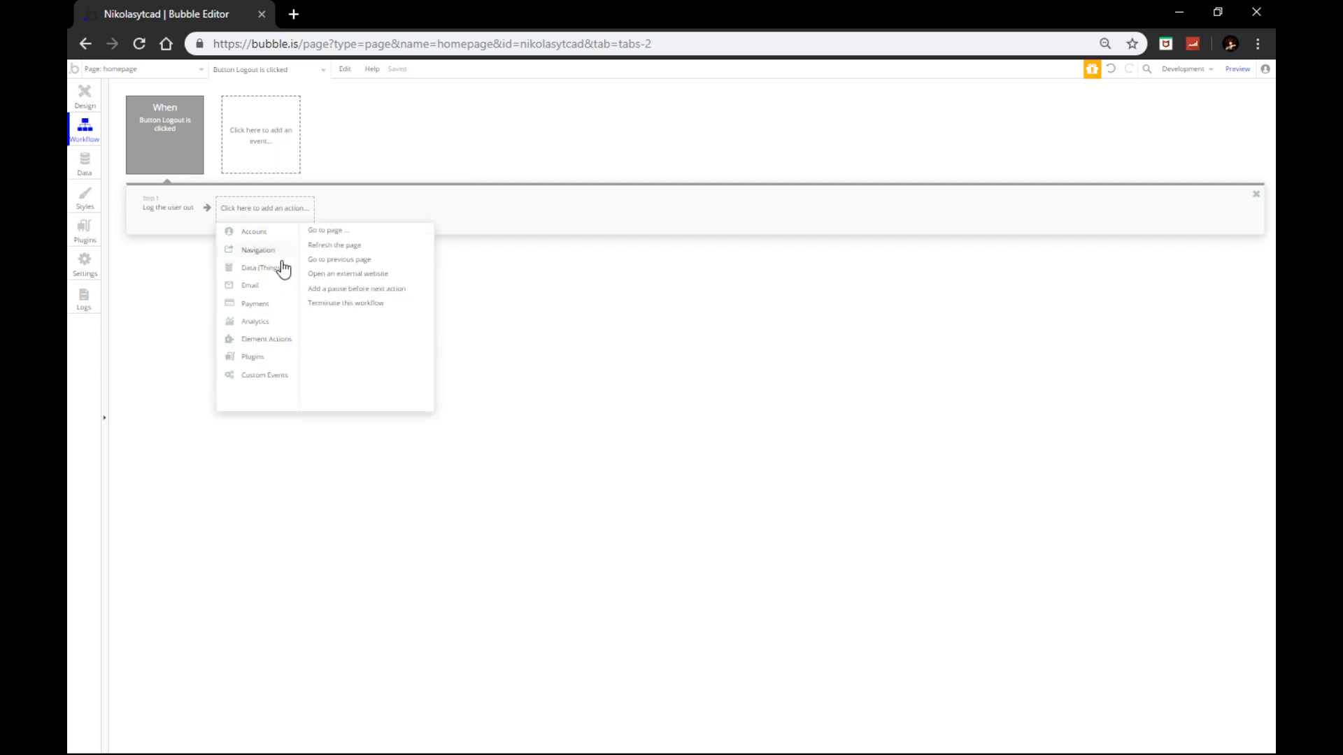
left_click(353, 234)
left_click(397, 163)
left_click(391, 179)
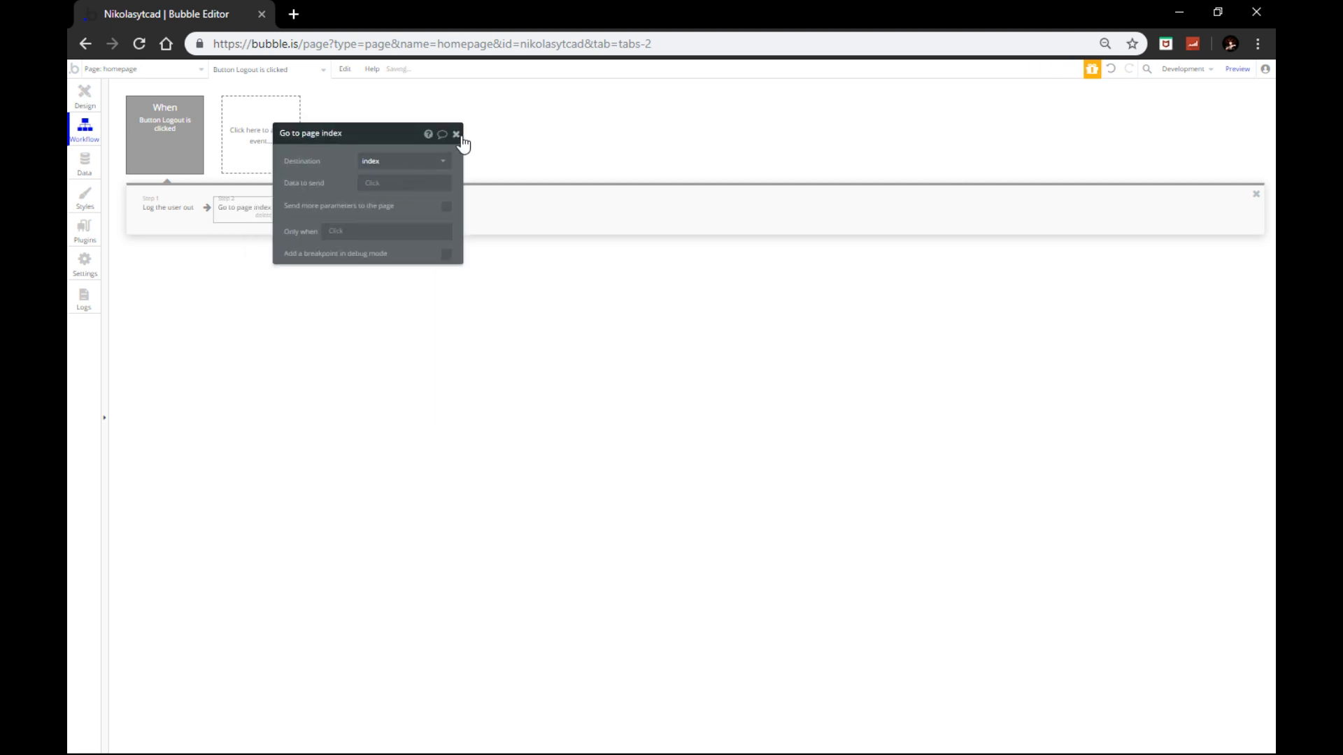
left_click(456, 135)
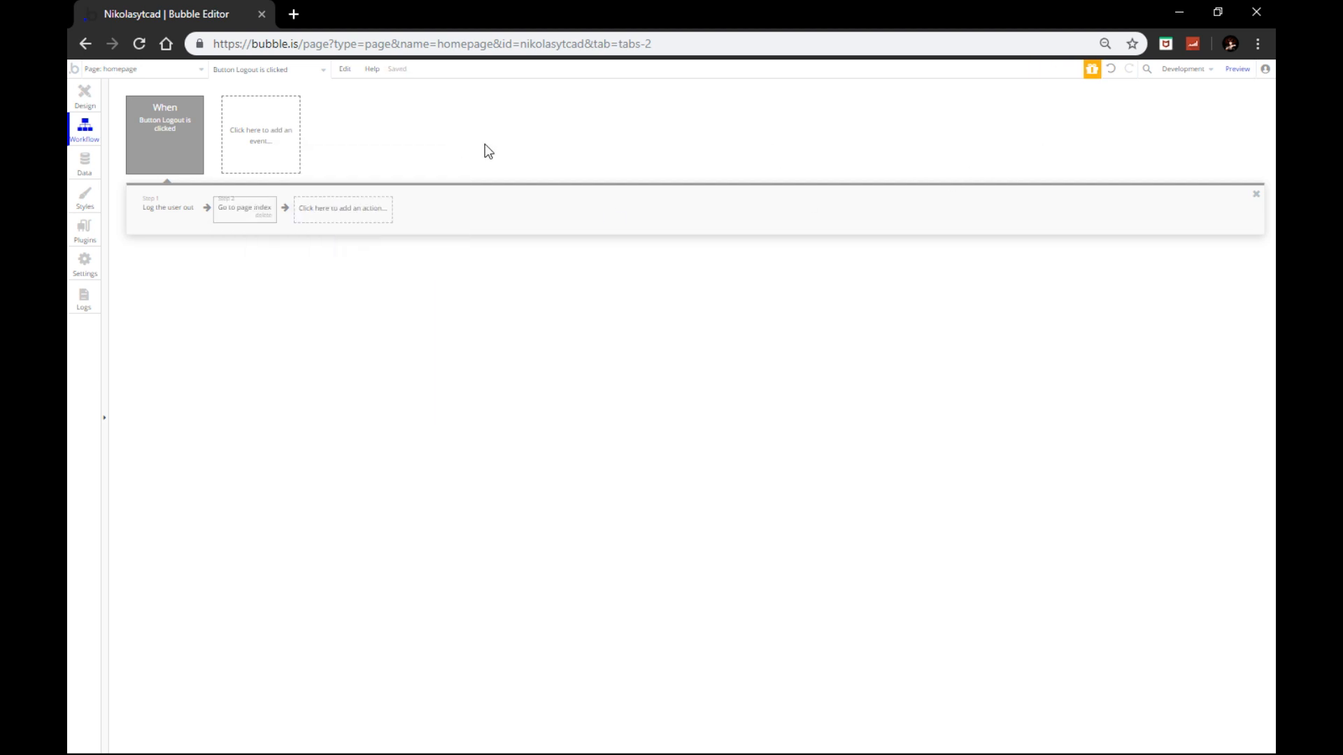
left_click(84, 96)
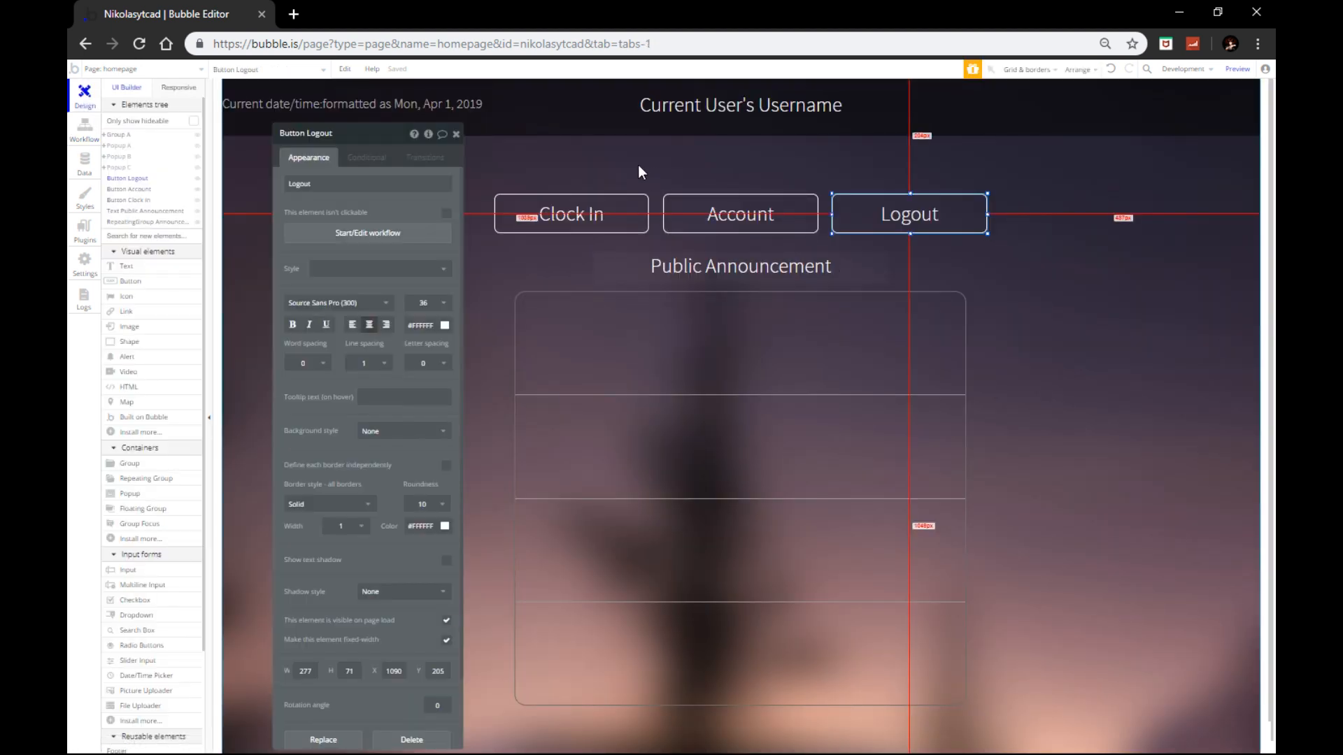
Step: Make the Account button's workflow show Popup A
left_click(688, 207)
left_click(329, 238)
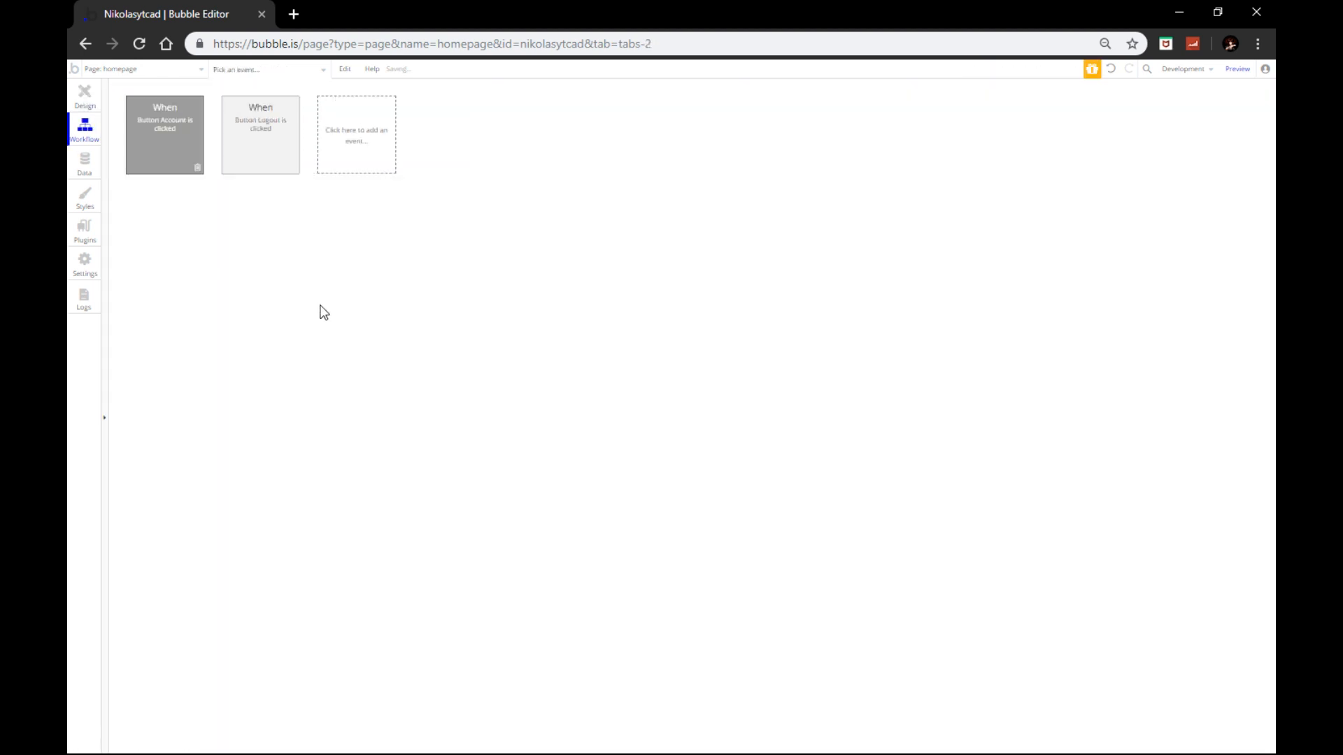
left_click(177, 207)
mouse_move(177, 344)
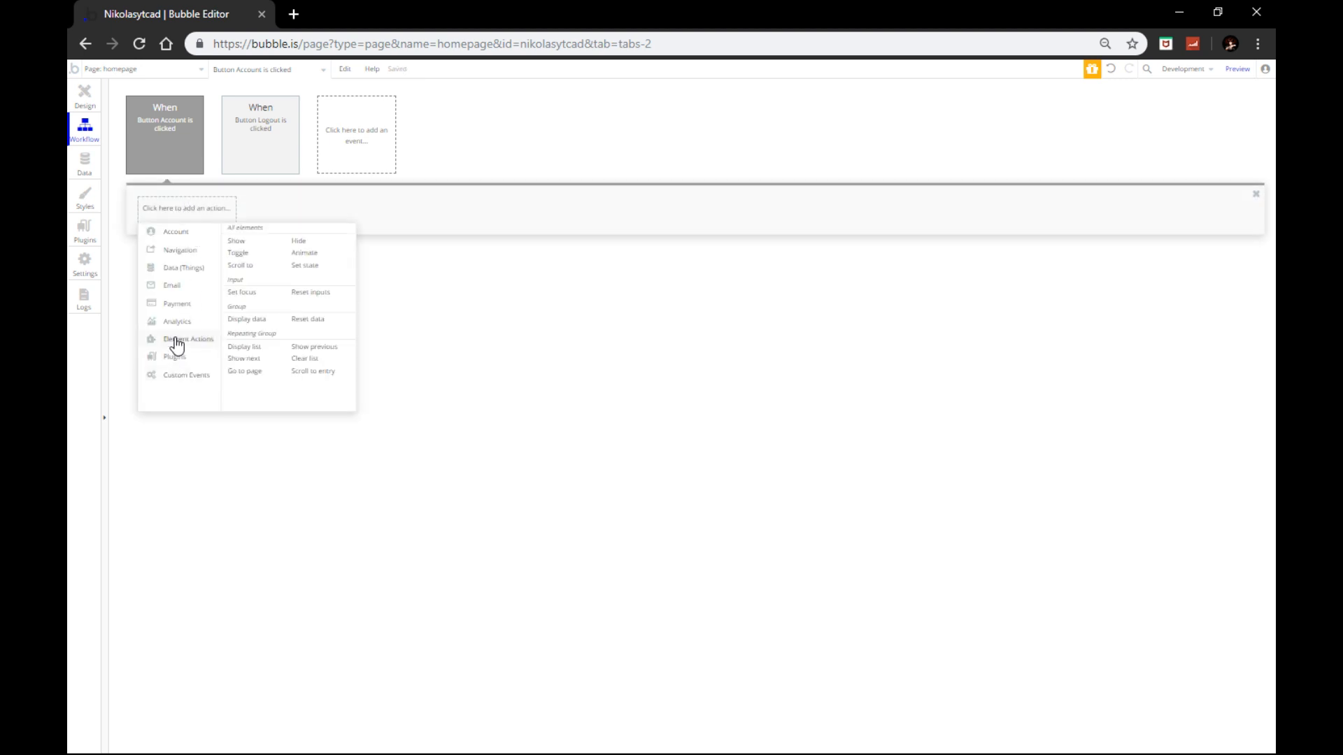
left_click(242, 241)
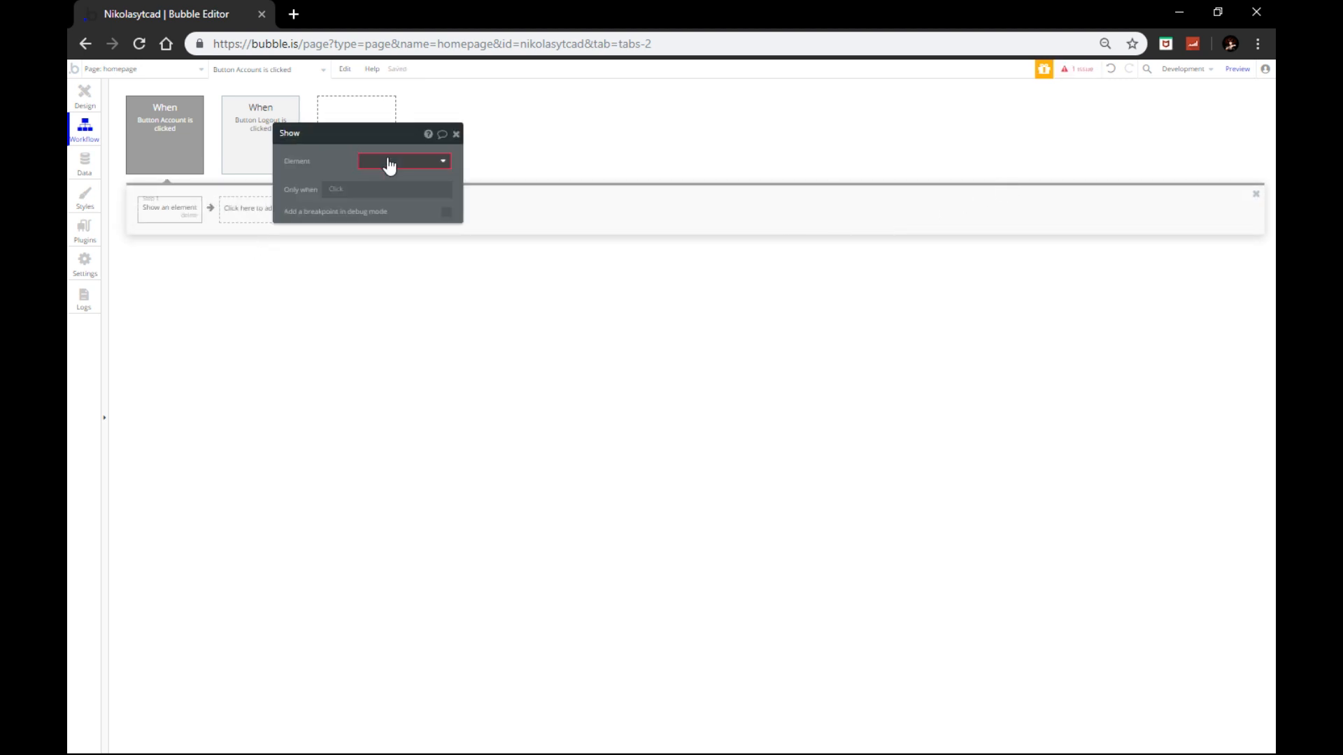
left_click(390, 162)
left_click(388, 180)
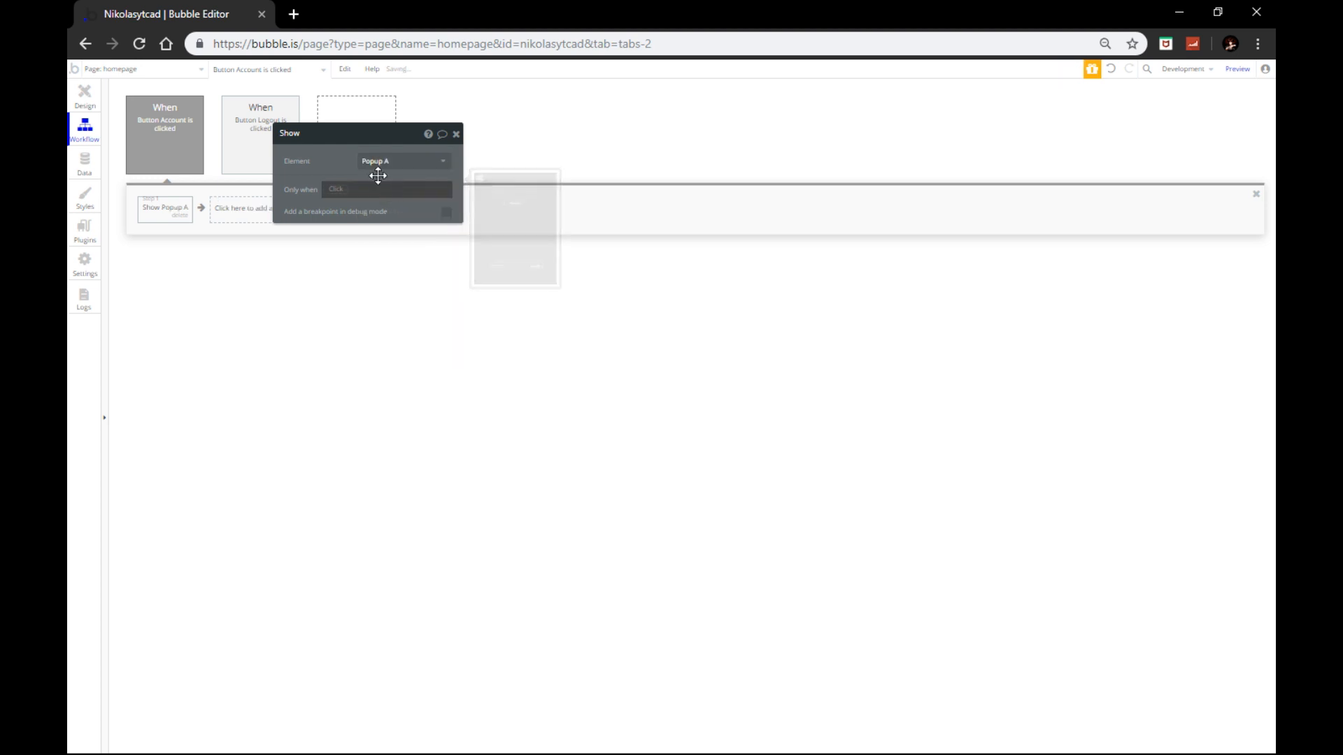
Step: Start a workflow for Popup A's gears icon, discarding an unwanted Show step
left_click(74, 102)
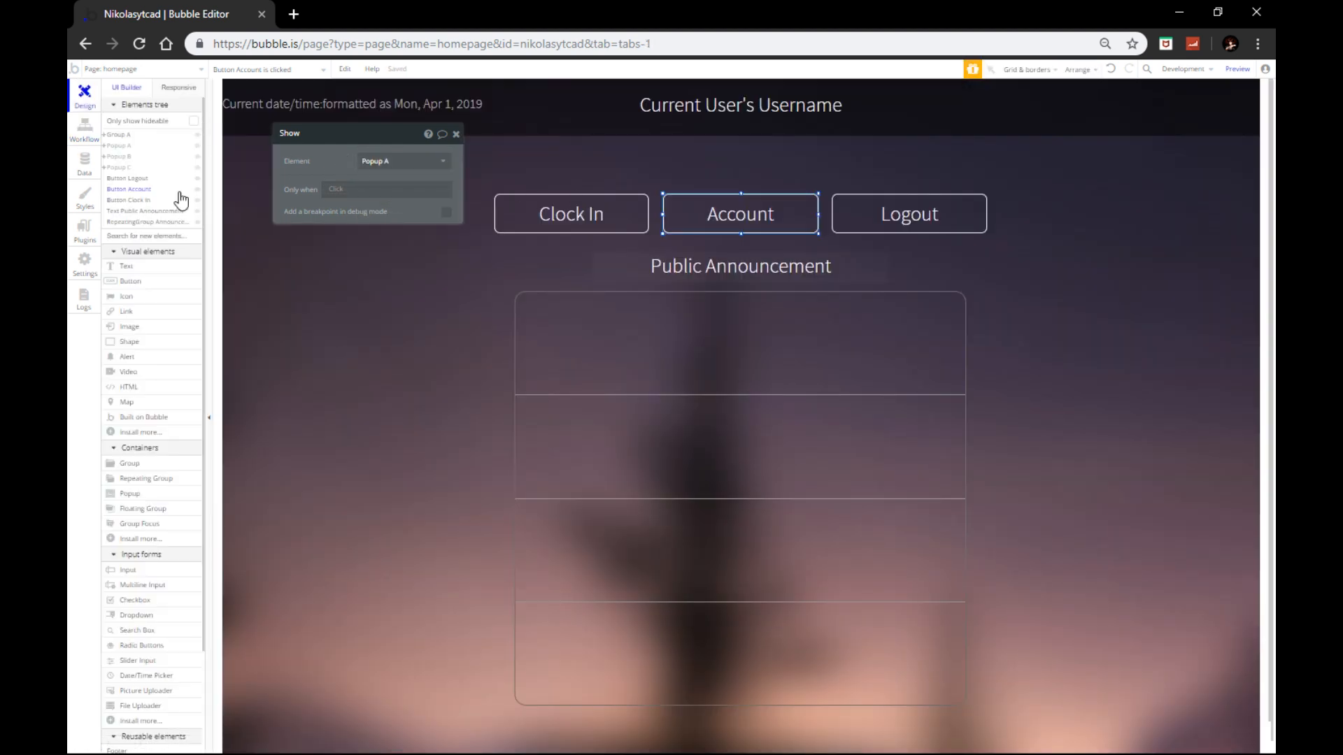
left_click(197, 145)
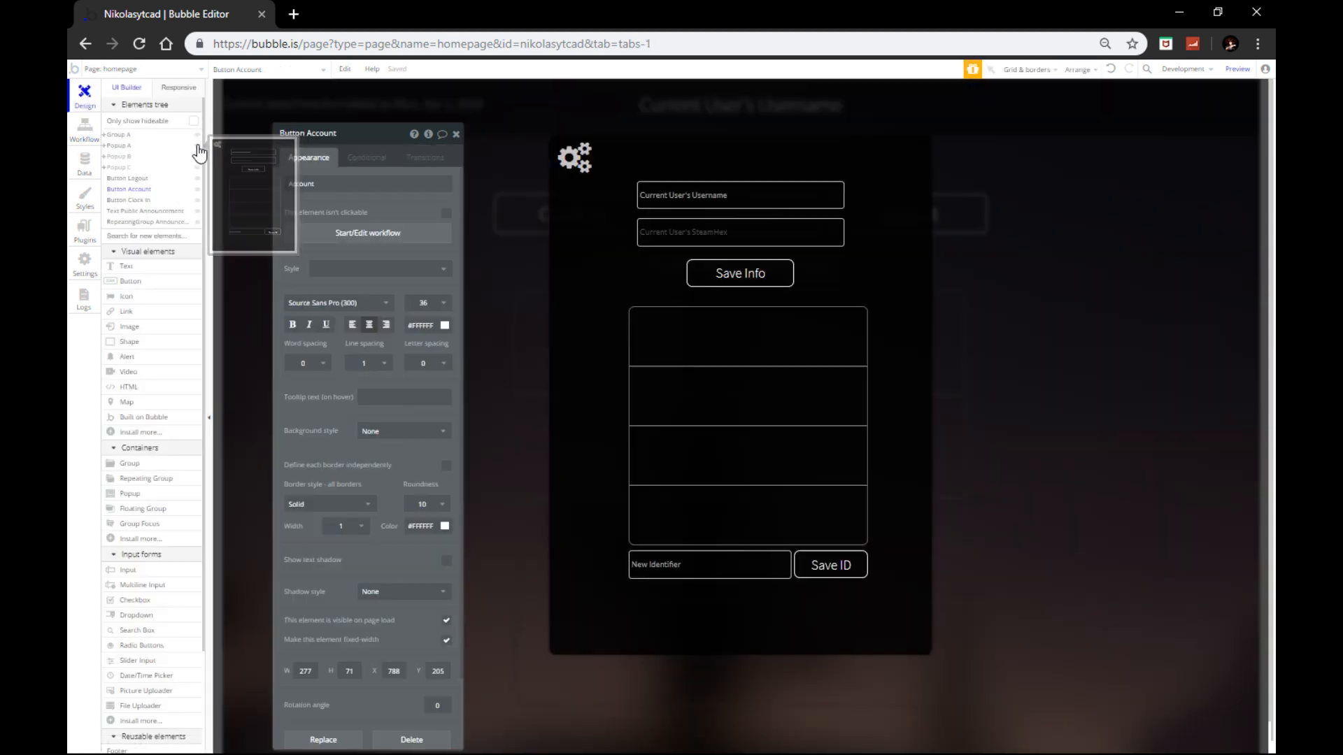
left_click(575, 158)
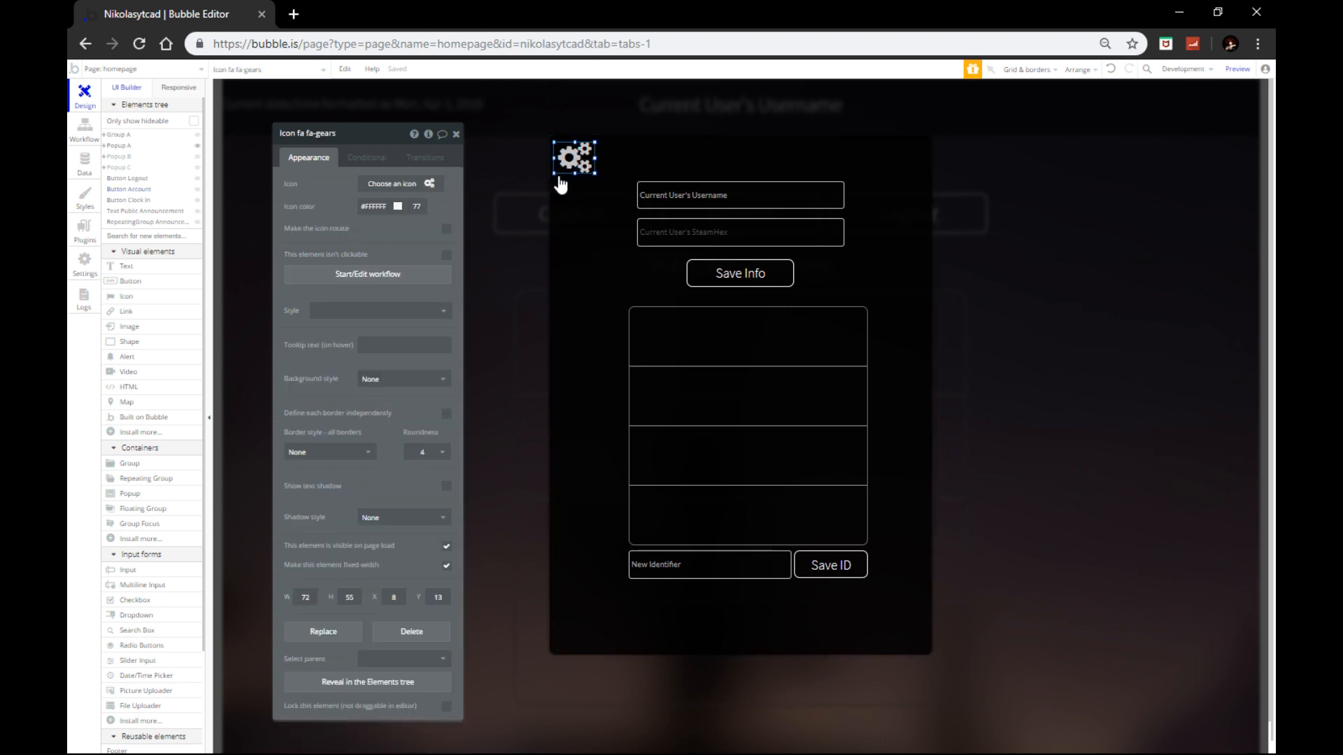
left_click(329, 280)
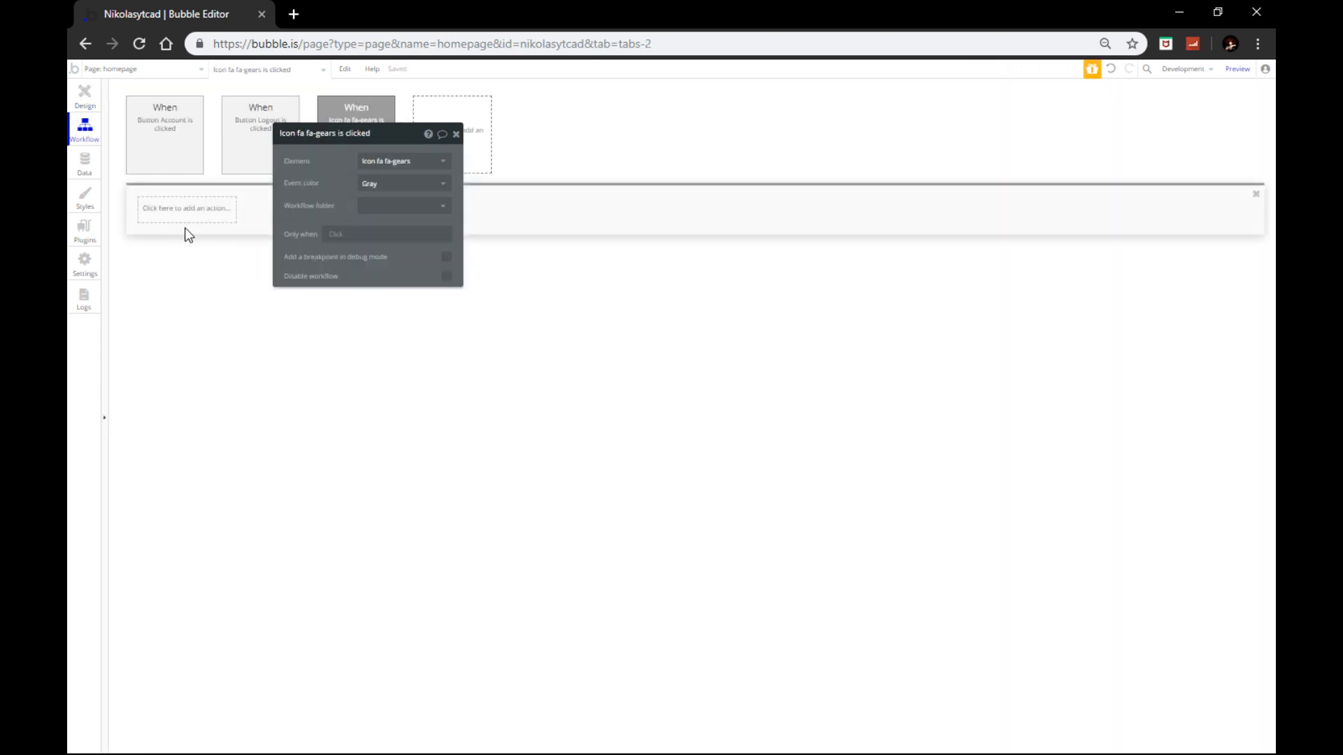
left_click(182, 219)
mouse_move(180, 343)
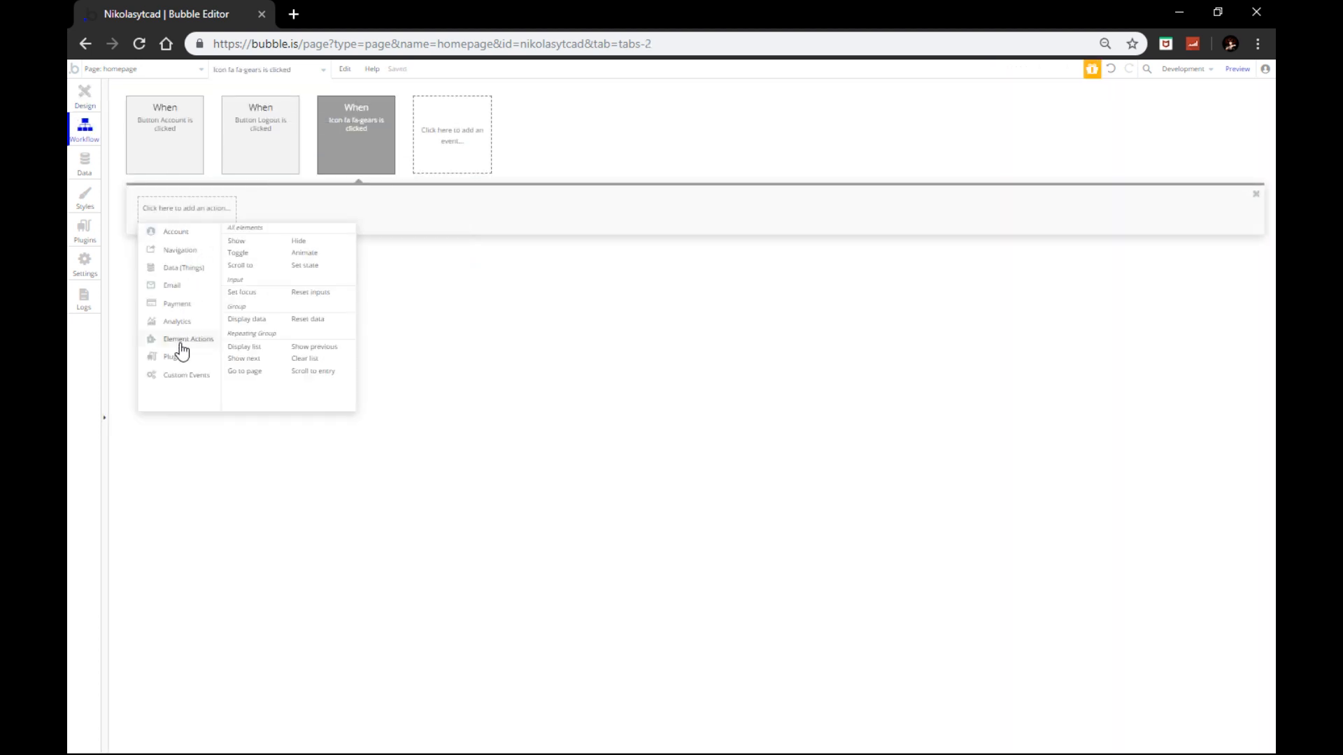
left_click(254, 245)
left_click(456, 133)
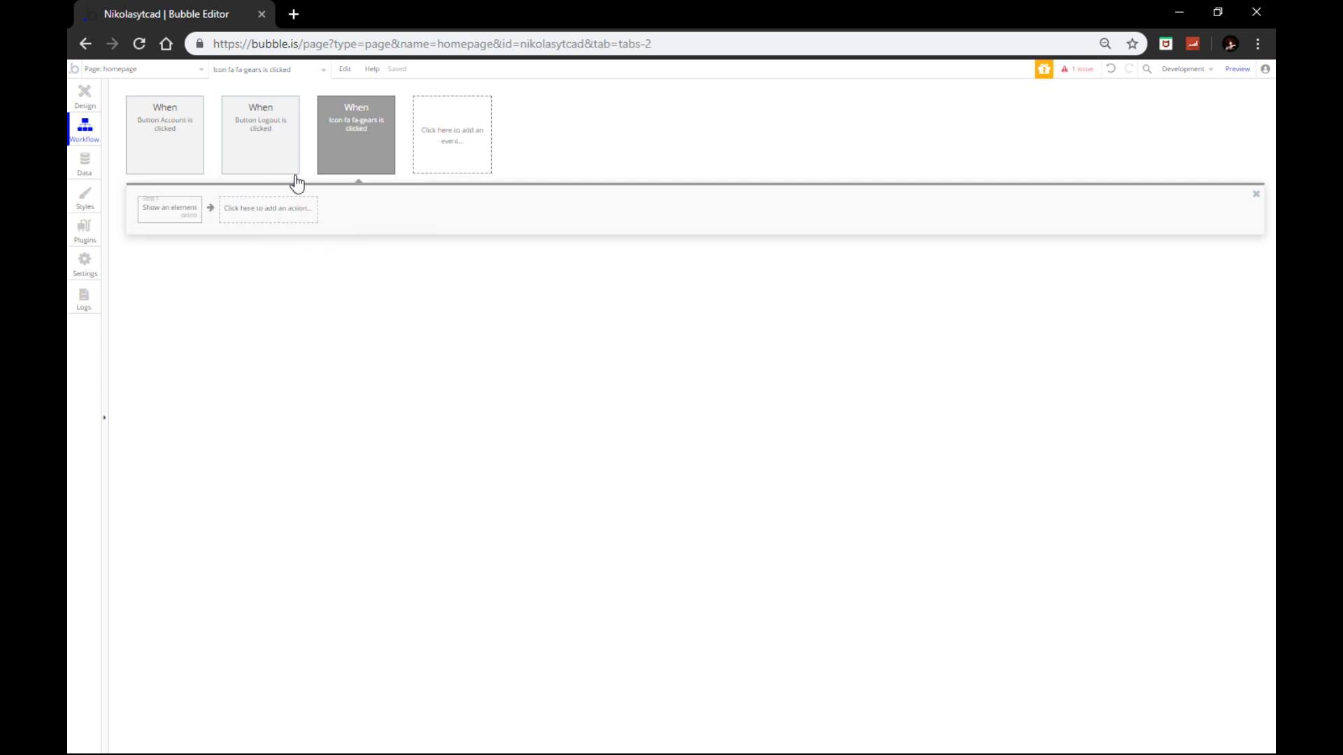
left_click(187, 218)
Step: Add a Hide action targeting Popup A to the gears workflow
left_click(168, 215)
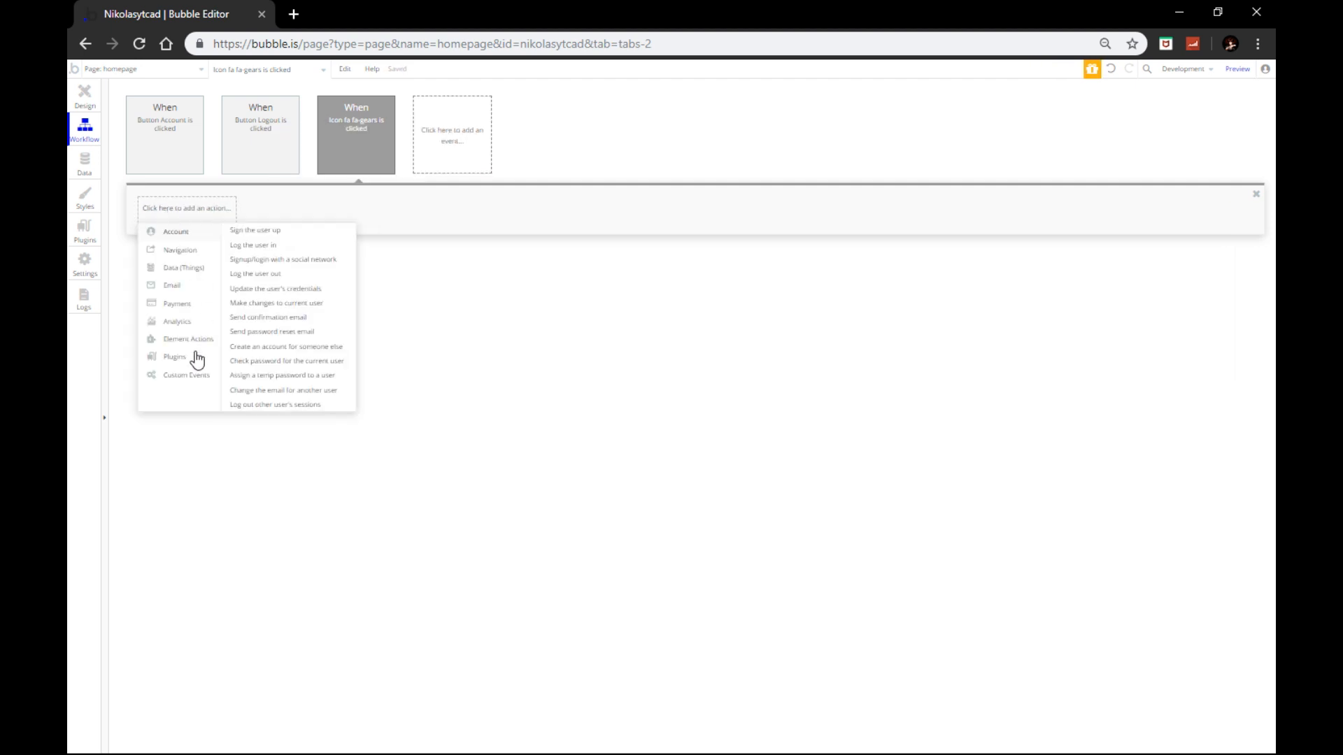
mouse_move(182, 362)
left_click(302, 241)
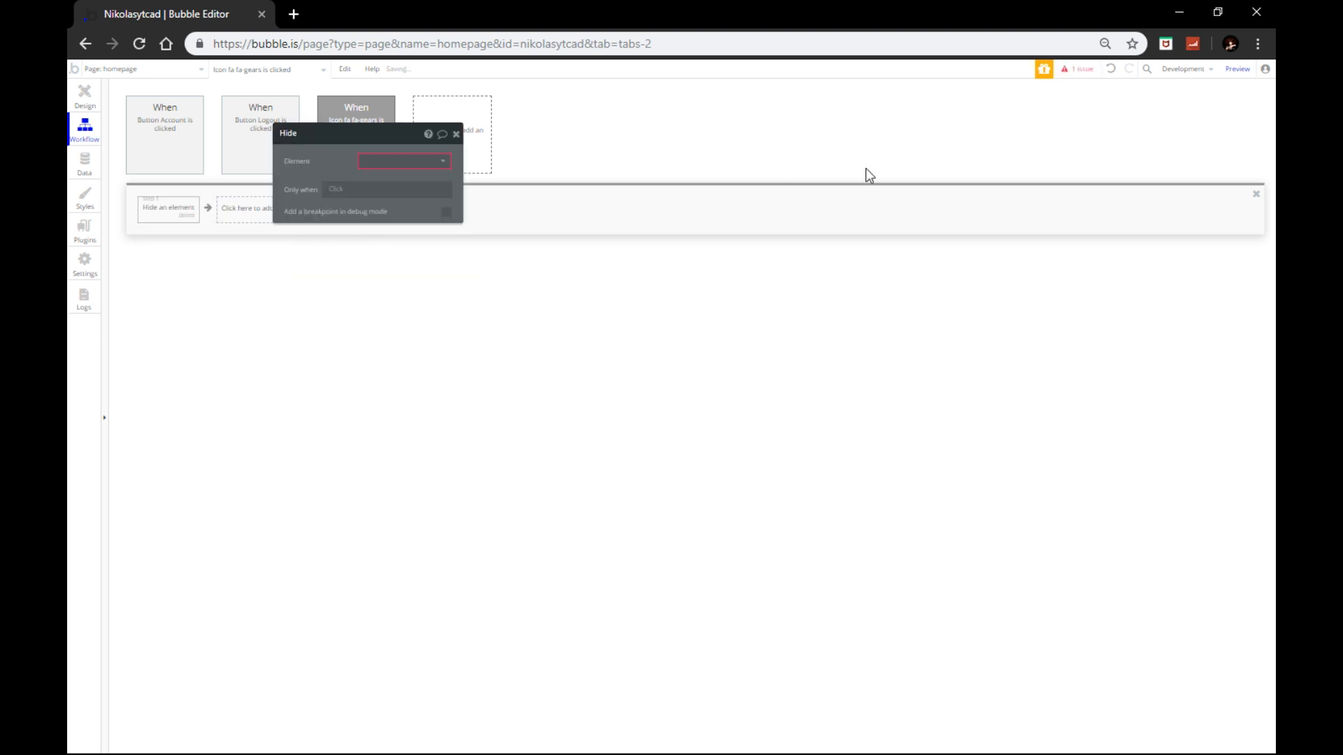
left_click(397, 162)
left_click(383, 179)
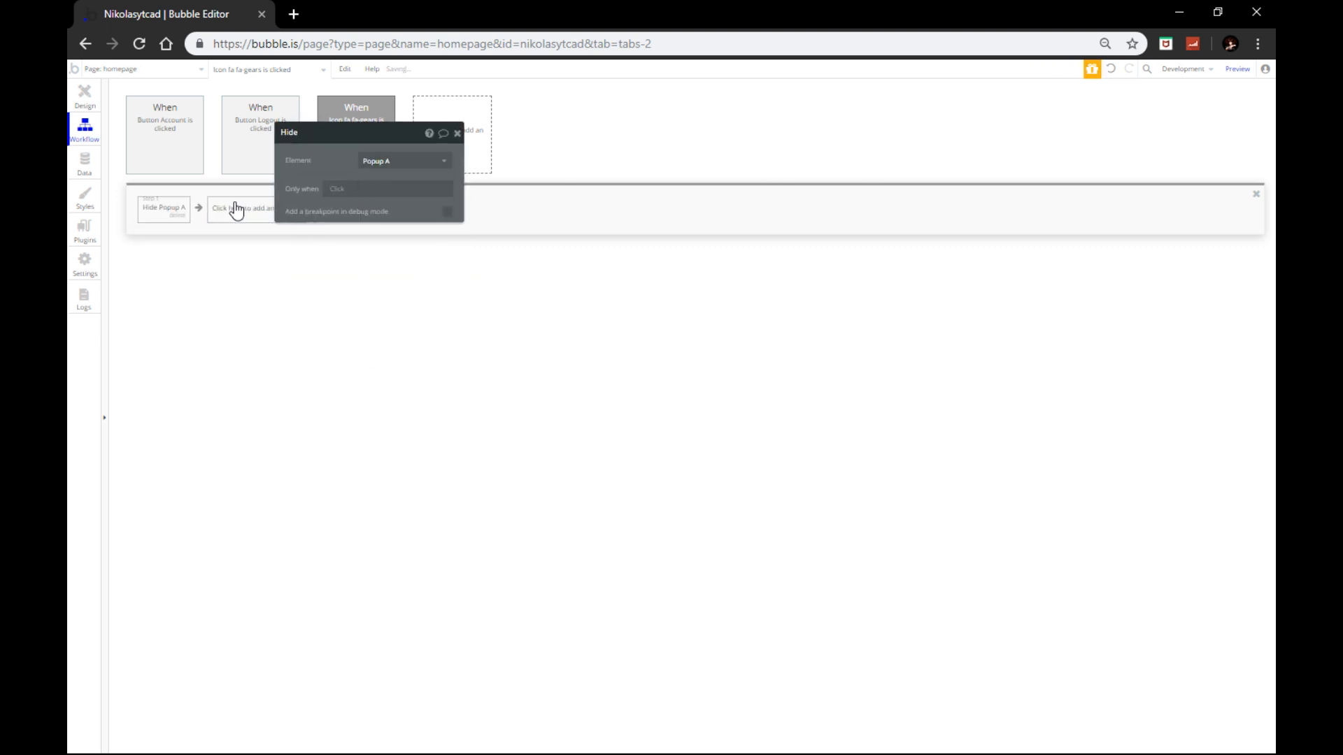
Step: Add a Show action targeting Popup B, then return to the Design view
left_click(234, 209)
mouse_move(234, 338)
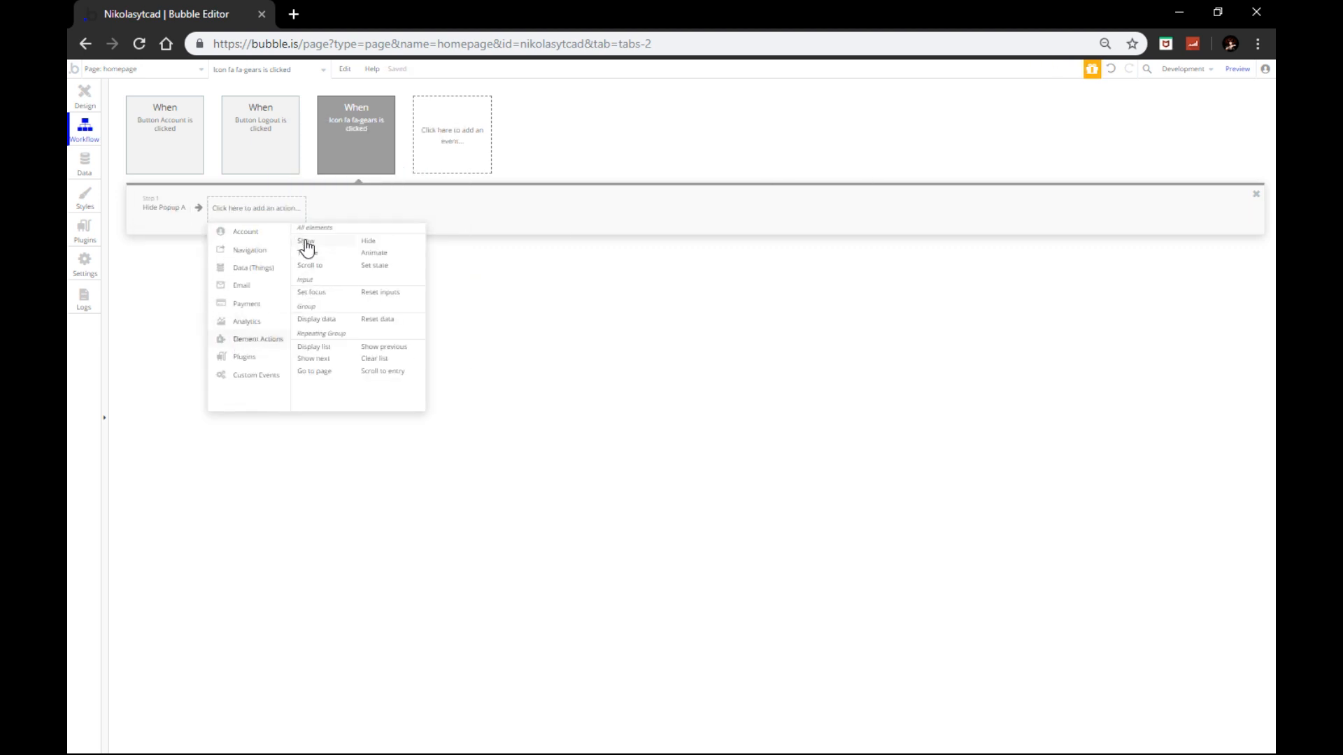
left_click(306, 243)
left_click(400, 165)
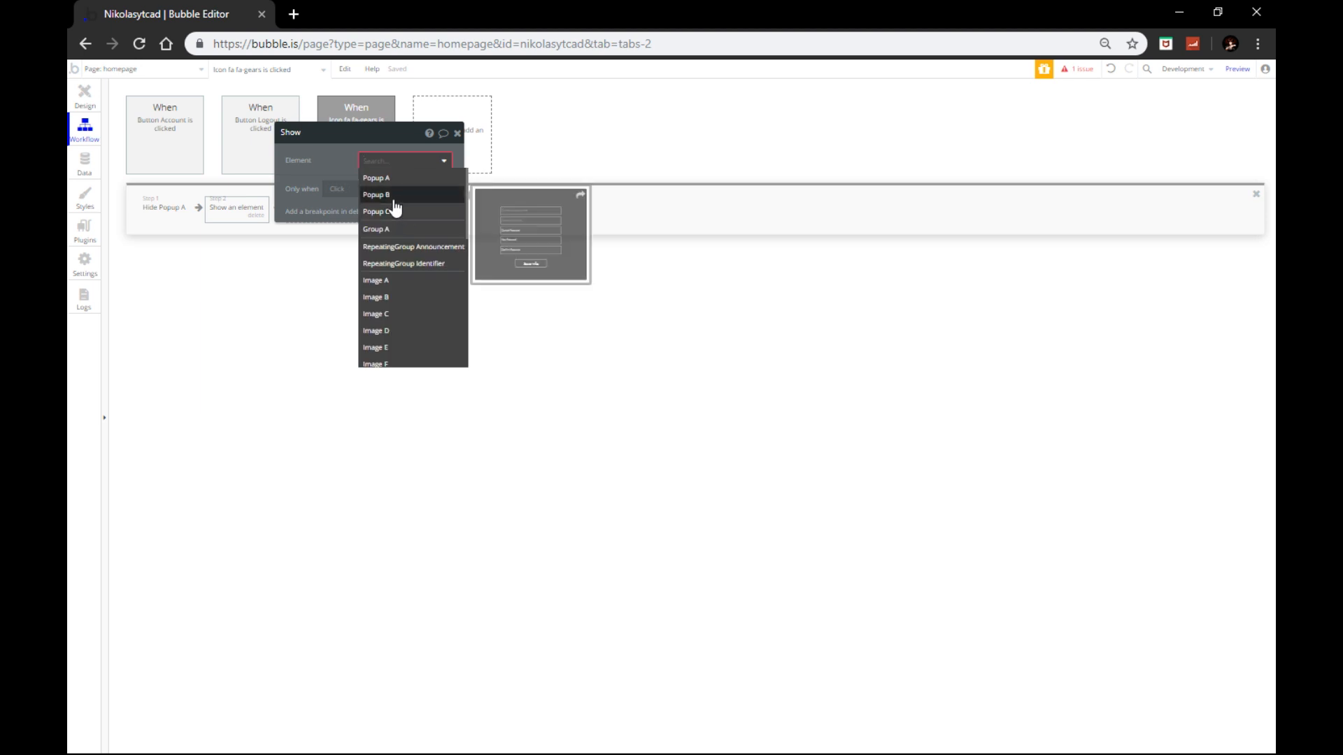
left_click(394, 200)
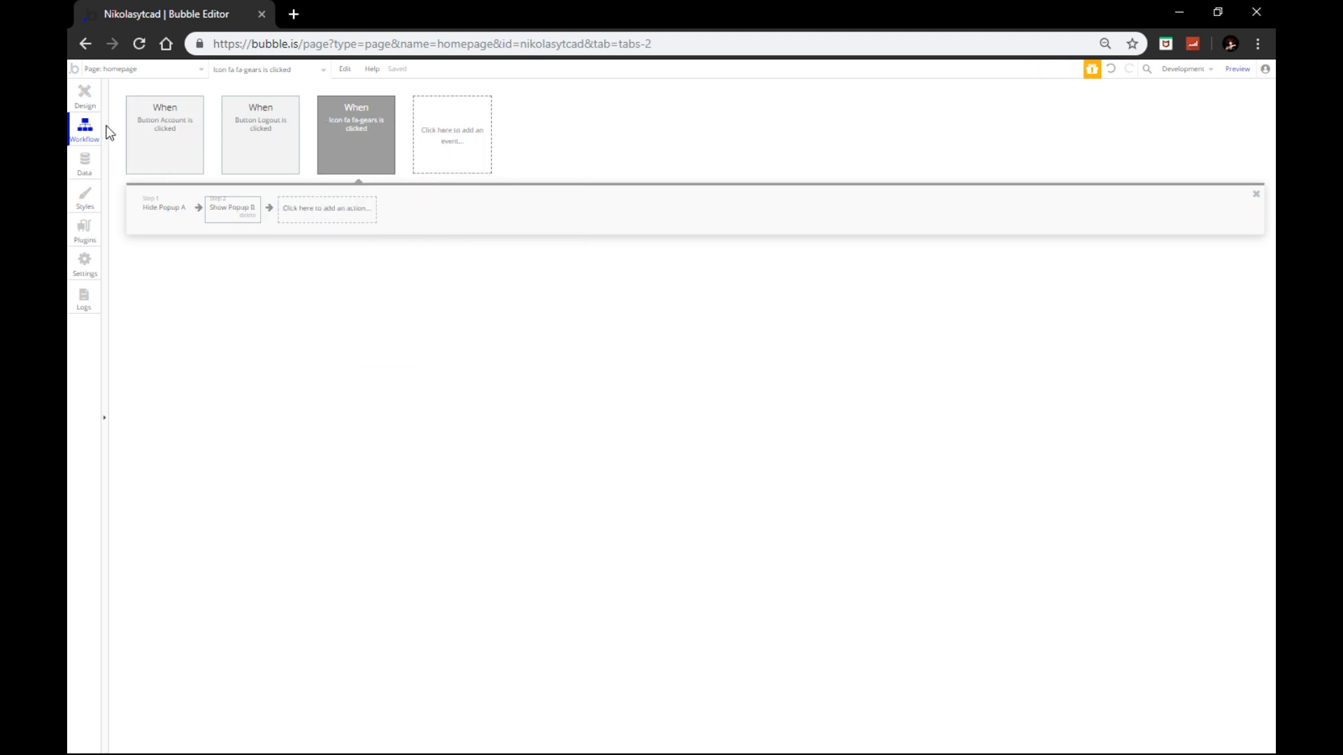
left_click(85, 96)
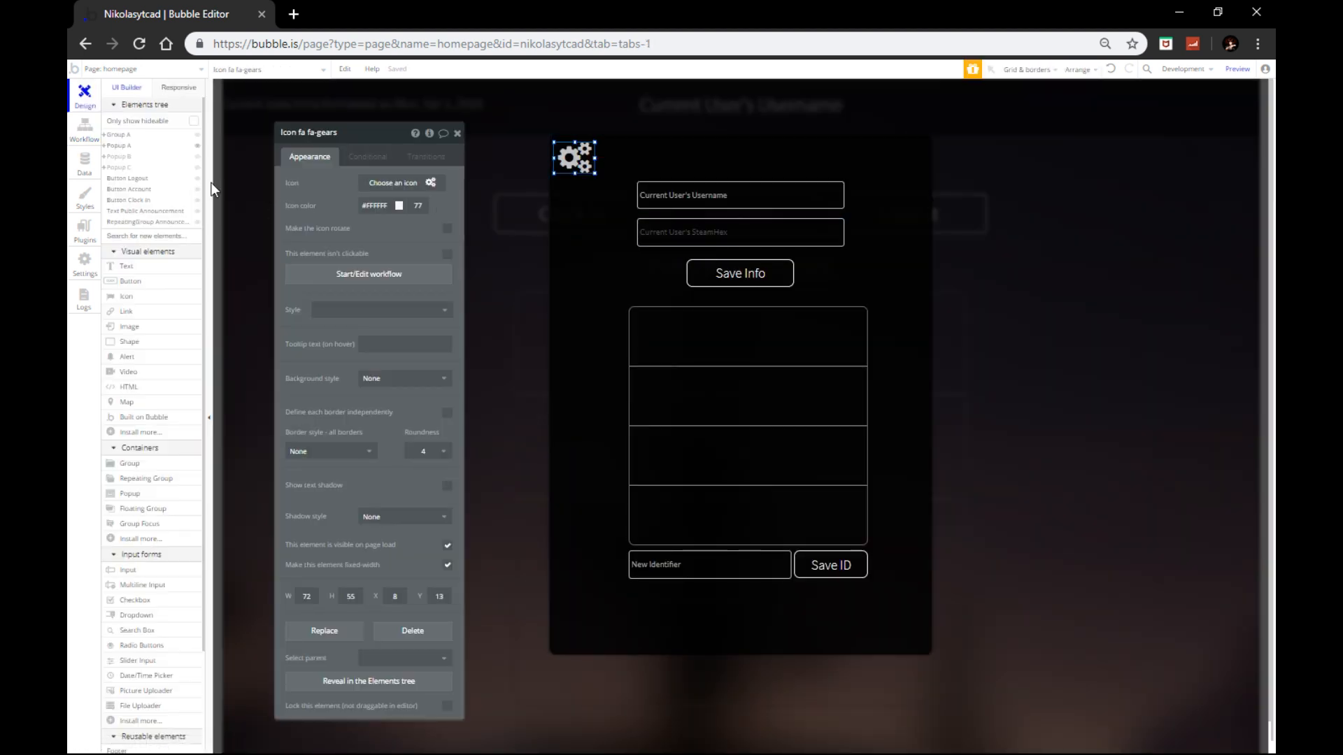
Step: Show Popup B on the canvas and start a click workflow for its arrow icon
left_click(198, 146)
left_click(198, 156)
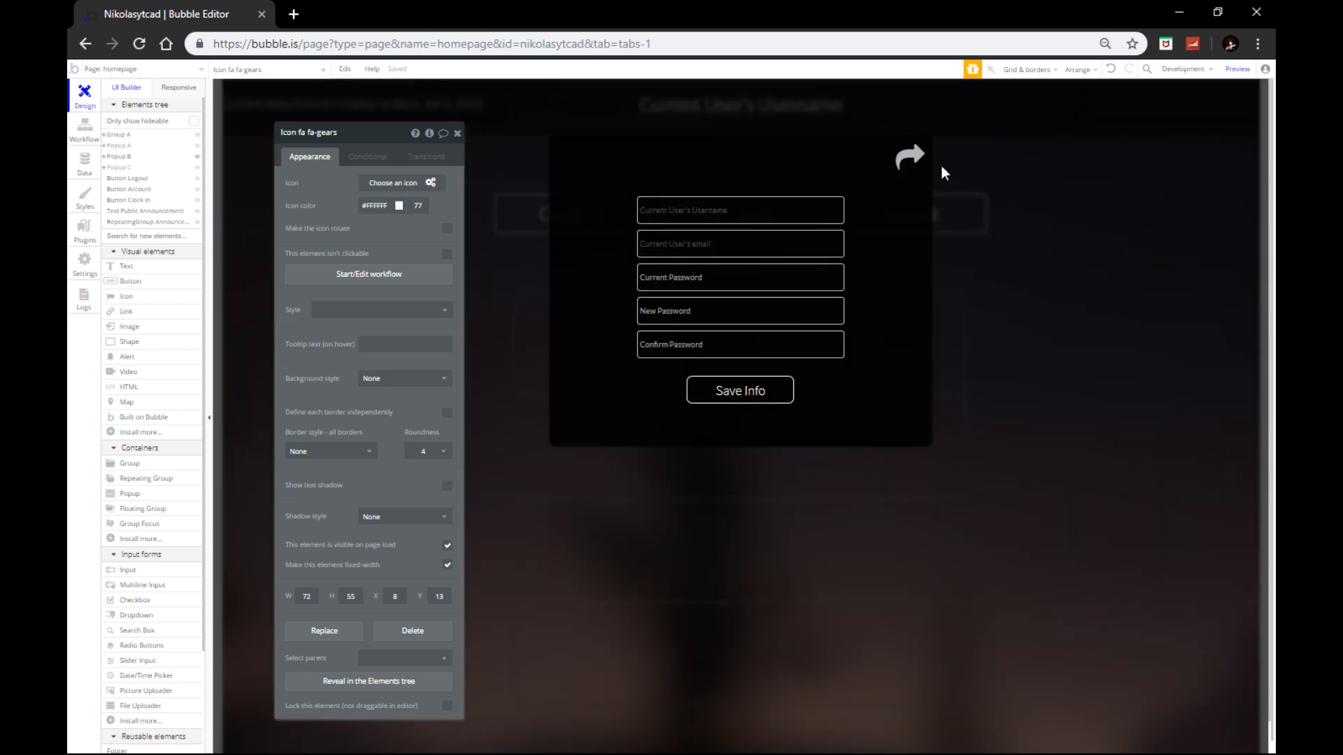
left_click(904, 163)
left_click(407, 275)
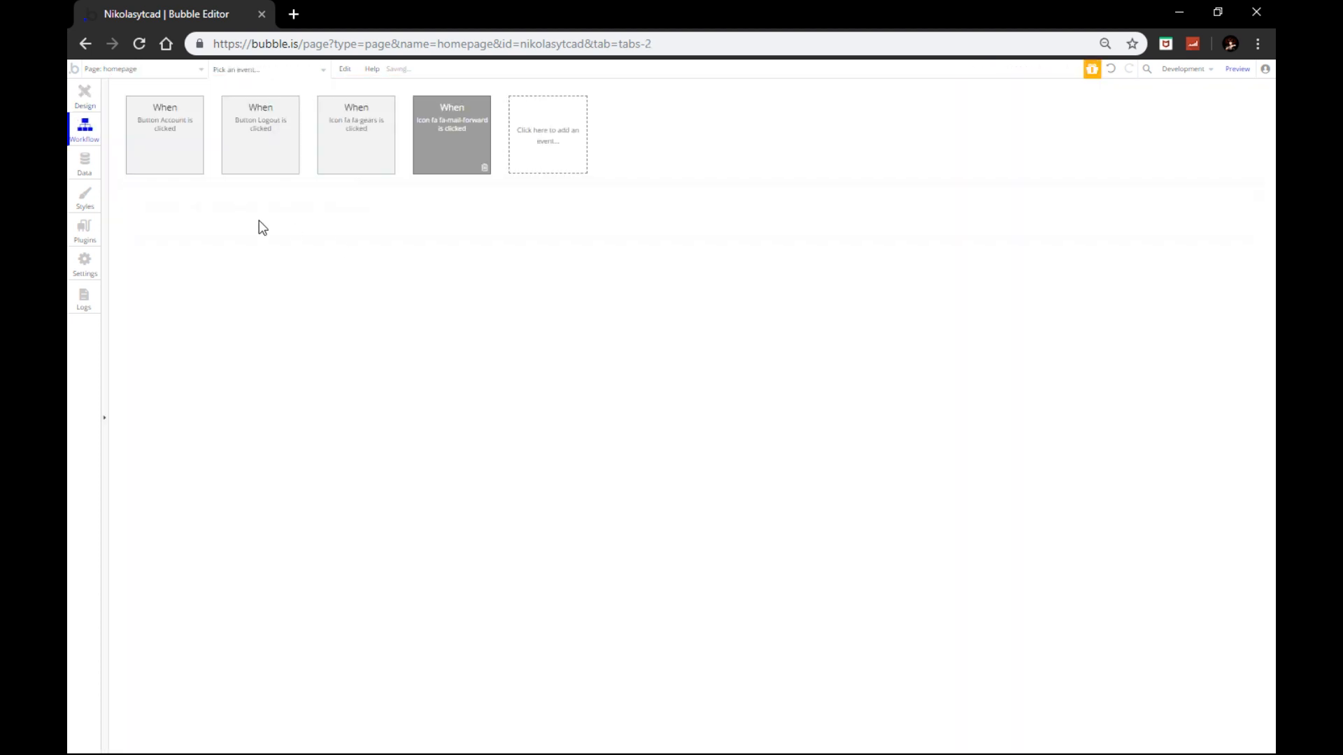
Step: Add a workflow action that hides Popup B
left_click(186, 219)
mouse_move(177, 389)
mouse_move(179, 365)
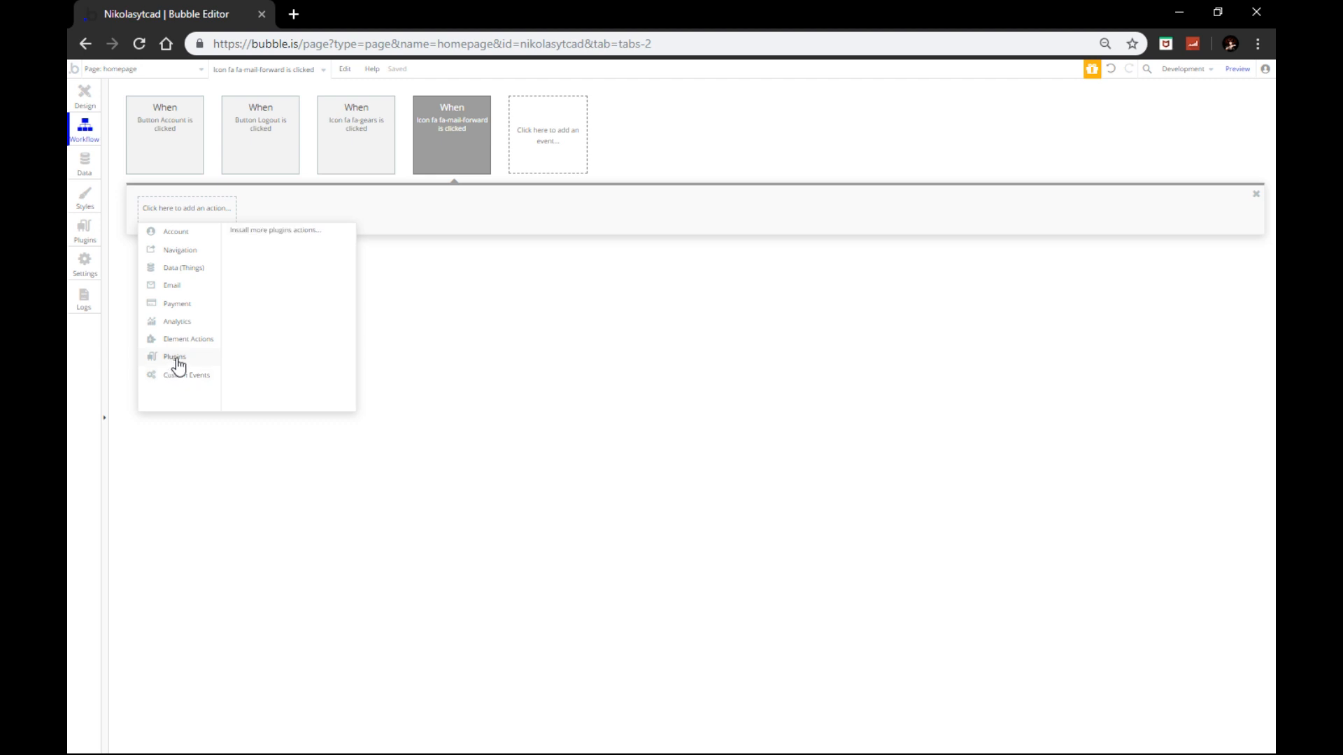
mouse_move(182, 339)
left_click(299, 241)
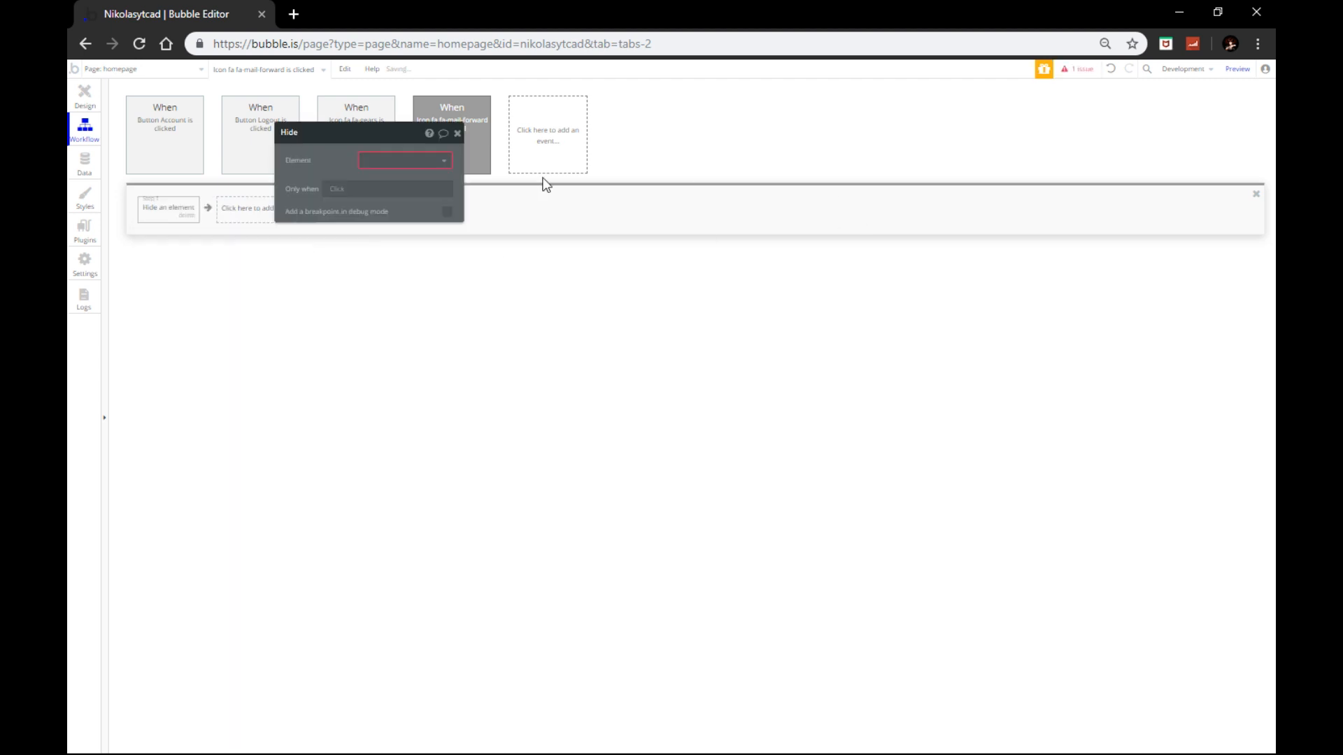
left_click(394, 162)
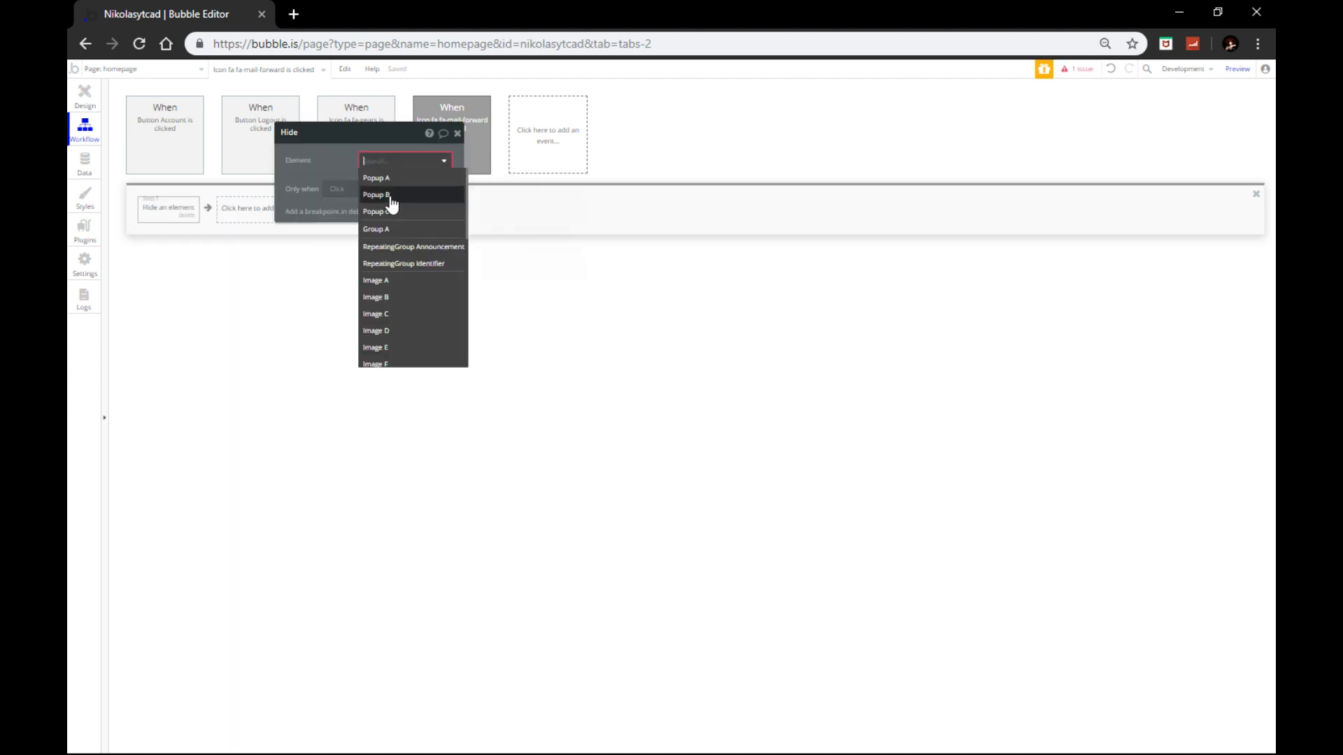
left_click(388, 196)
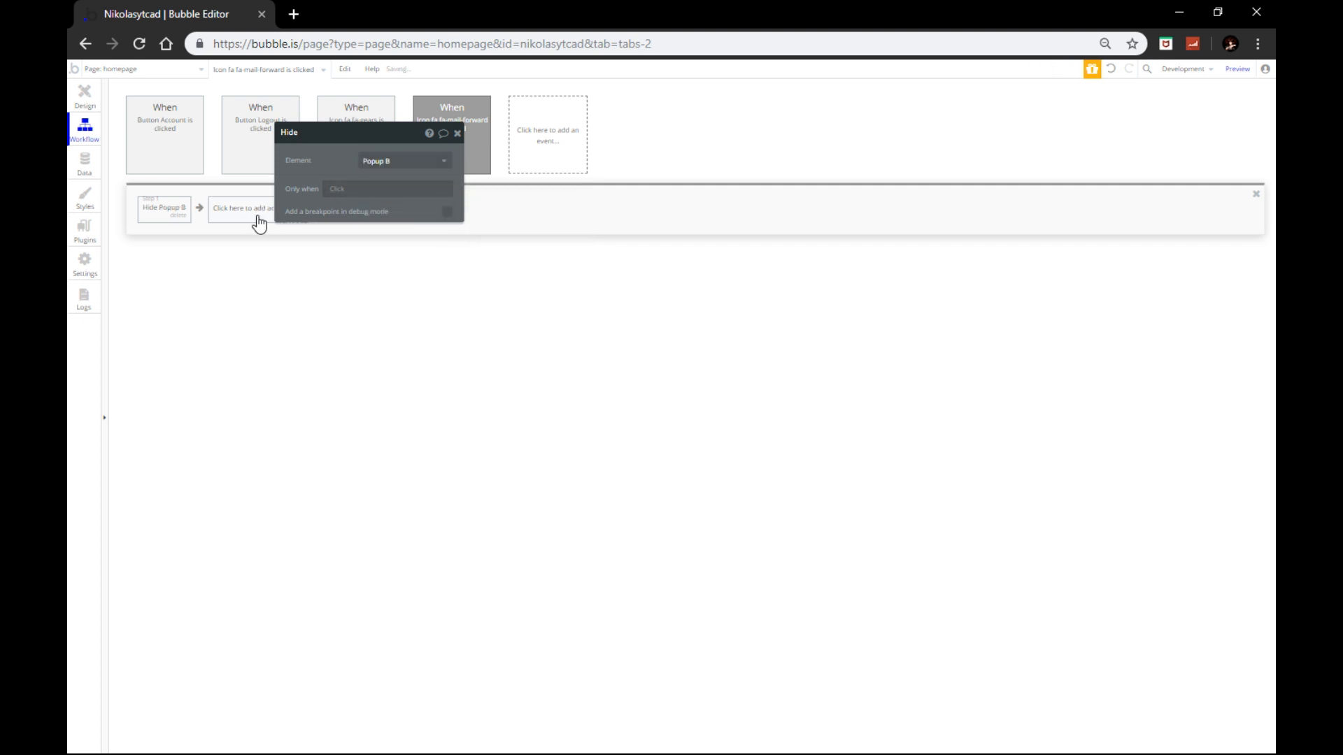
Step: Add a Show Popup A action, then return to the homepage design with the popup closed
left_click(255, 209)
mouse_move(245, 344)
left_click(310, 242)
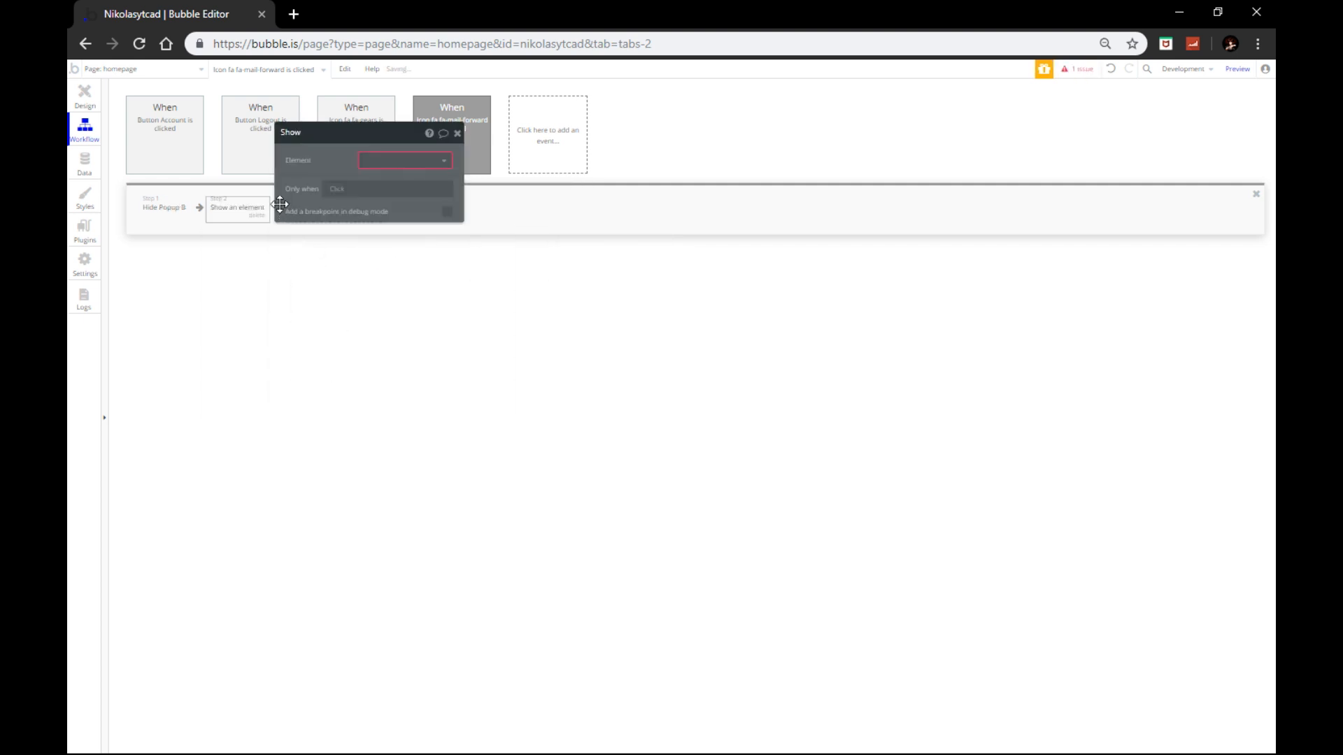
left_click(383, 161)
left_click(389, 182)
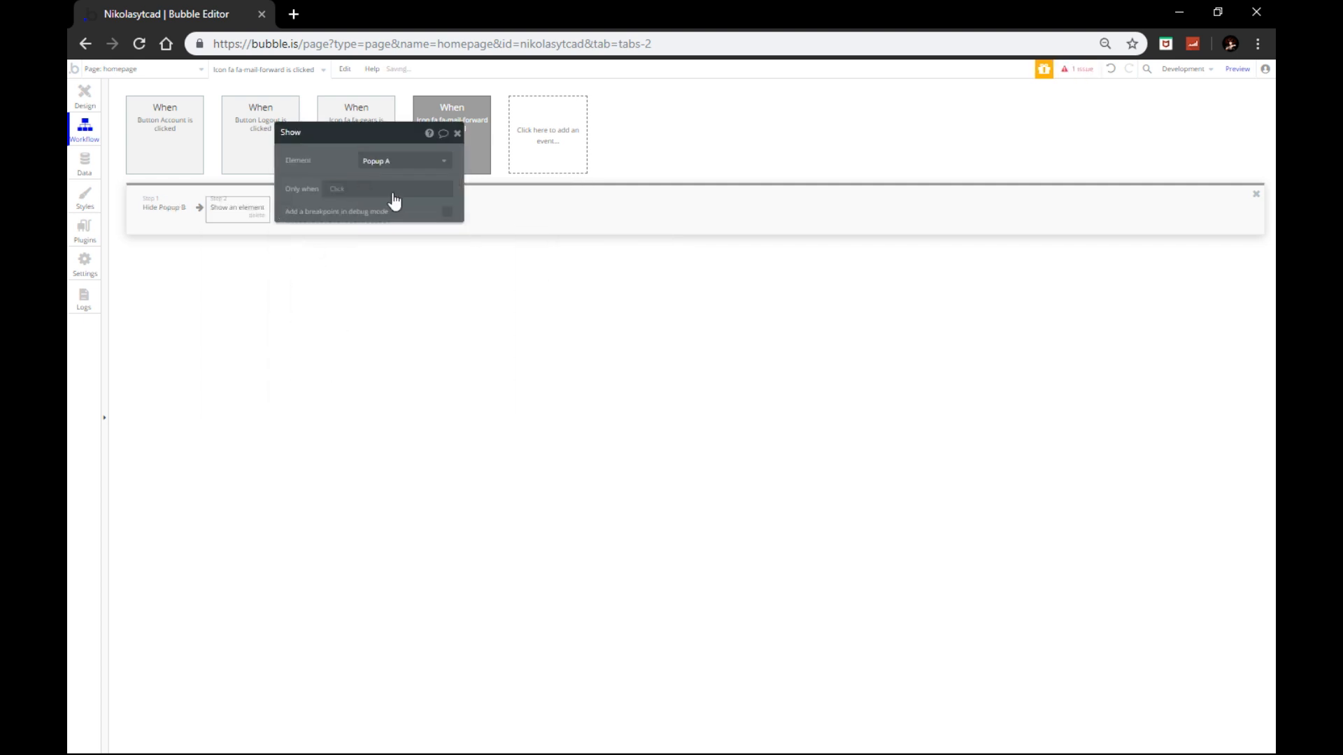
left_click(458, 134)
left_click(85, 94)
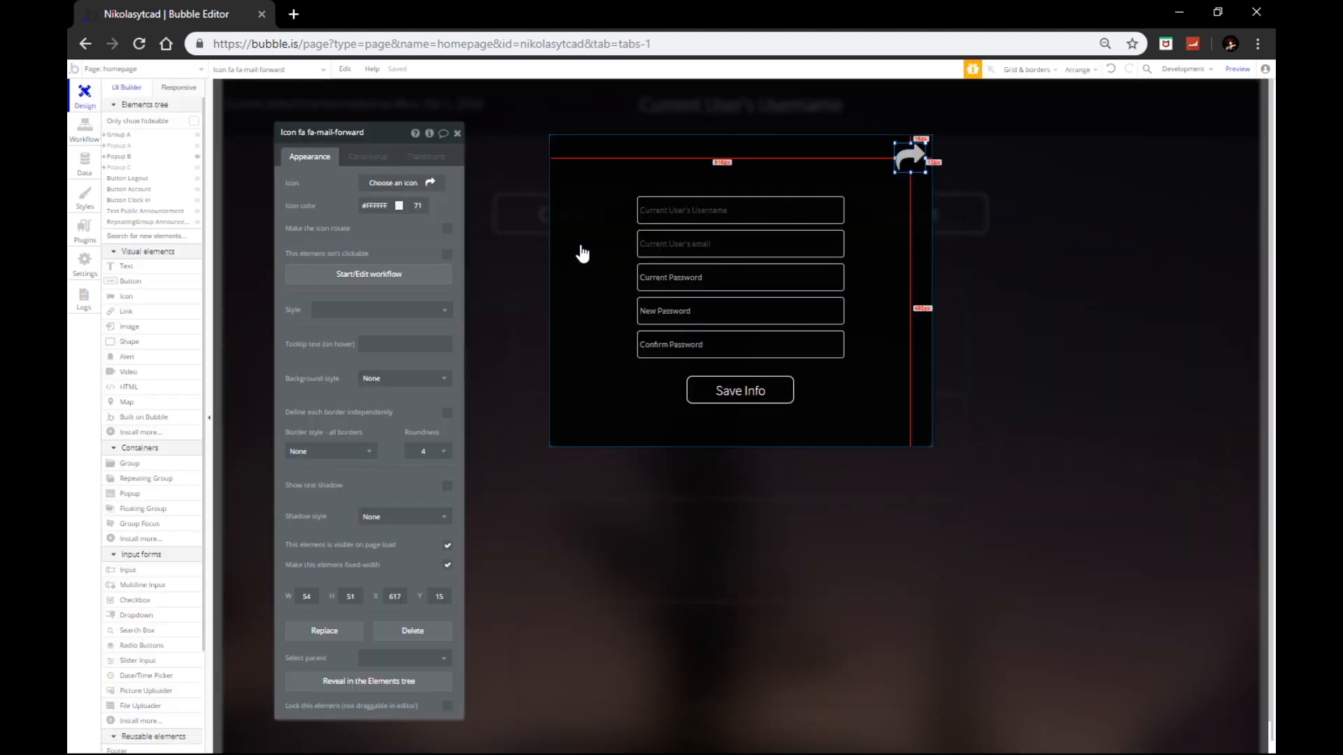
left_click(479, 161)
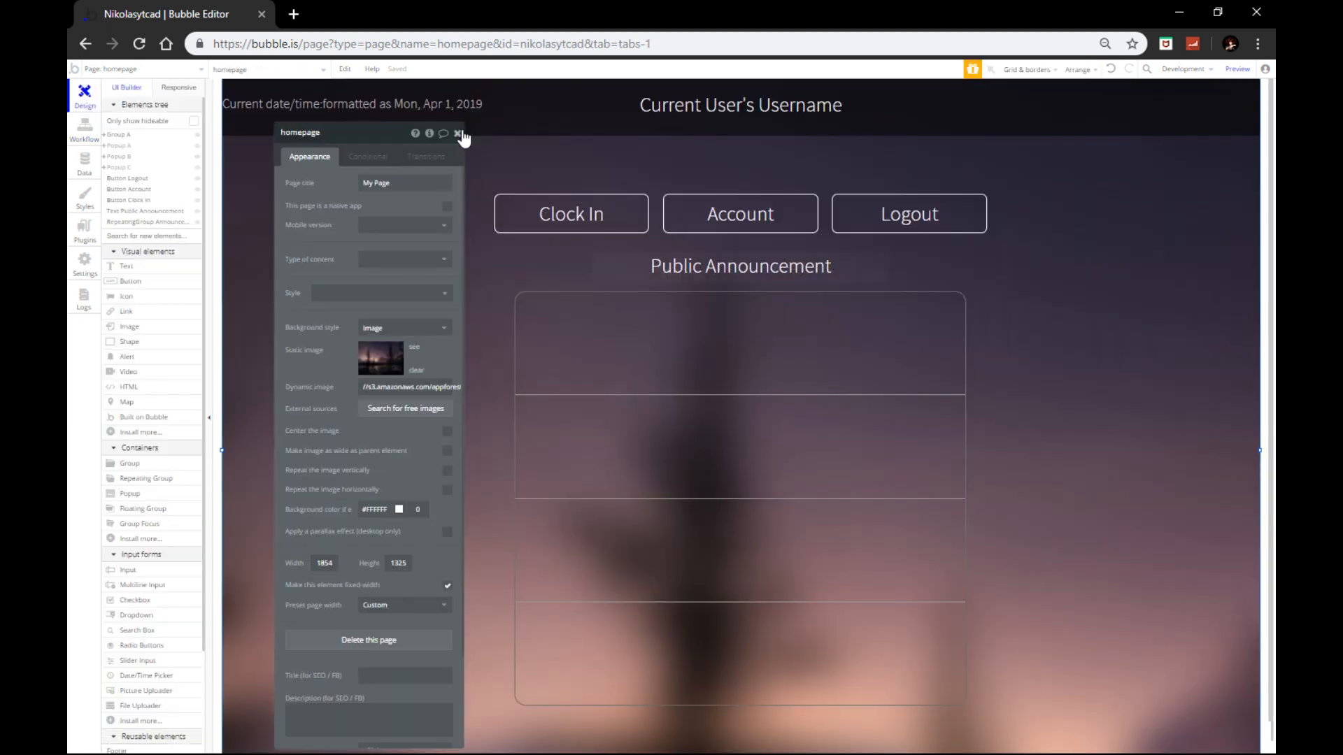
Step: Make the Clock In button's click workflow show Popup C
left_click(457, 133)
left_click(548, 219)
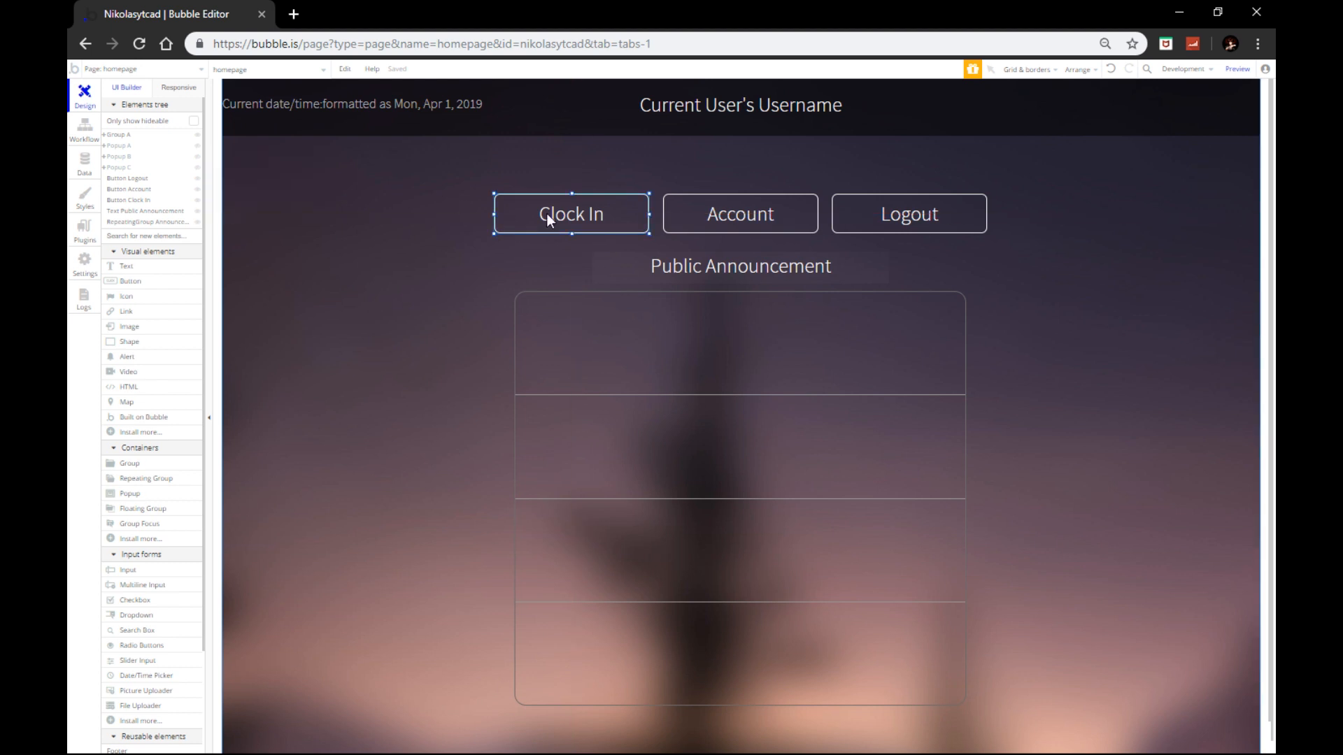
double_click(528, 218)
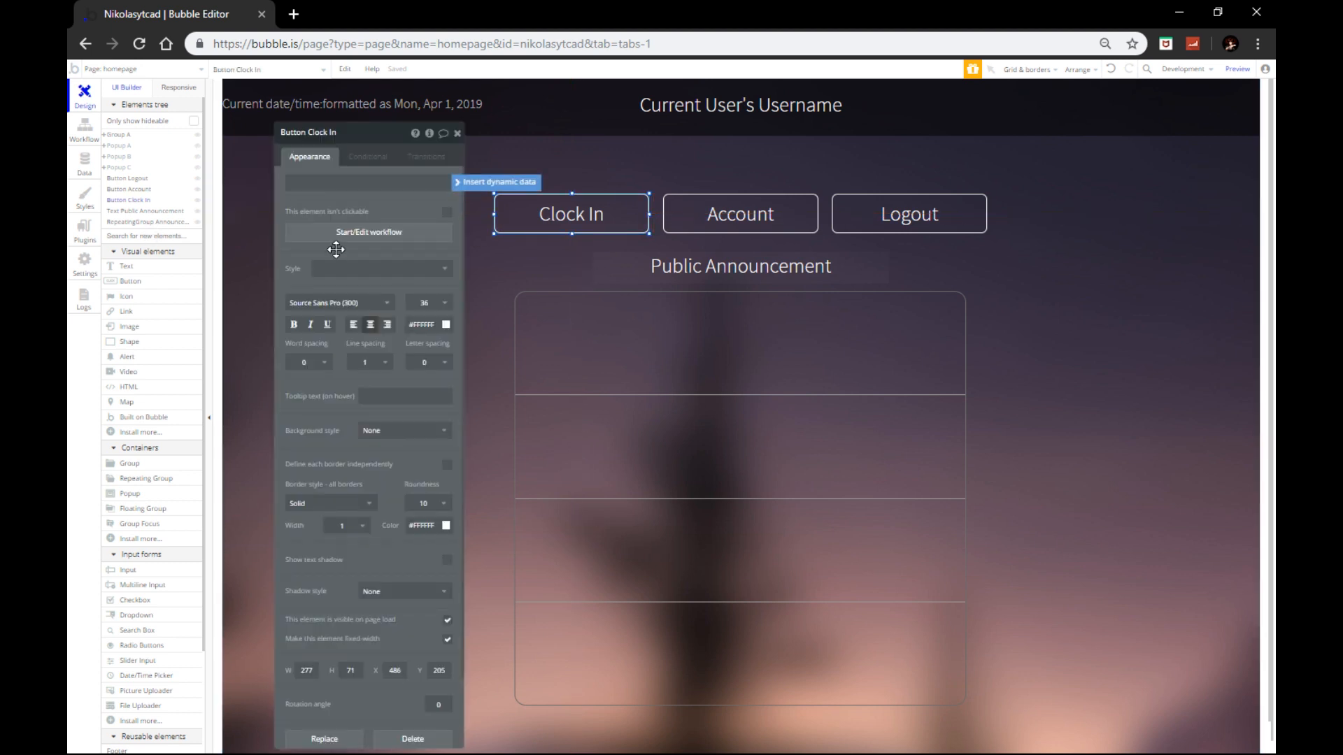
left_click(336, 236)
left_click(155, 214)
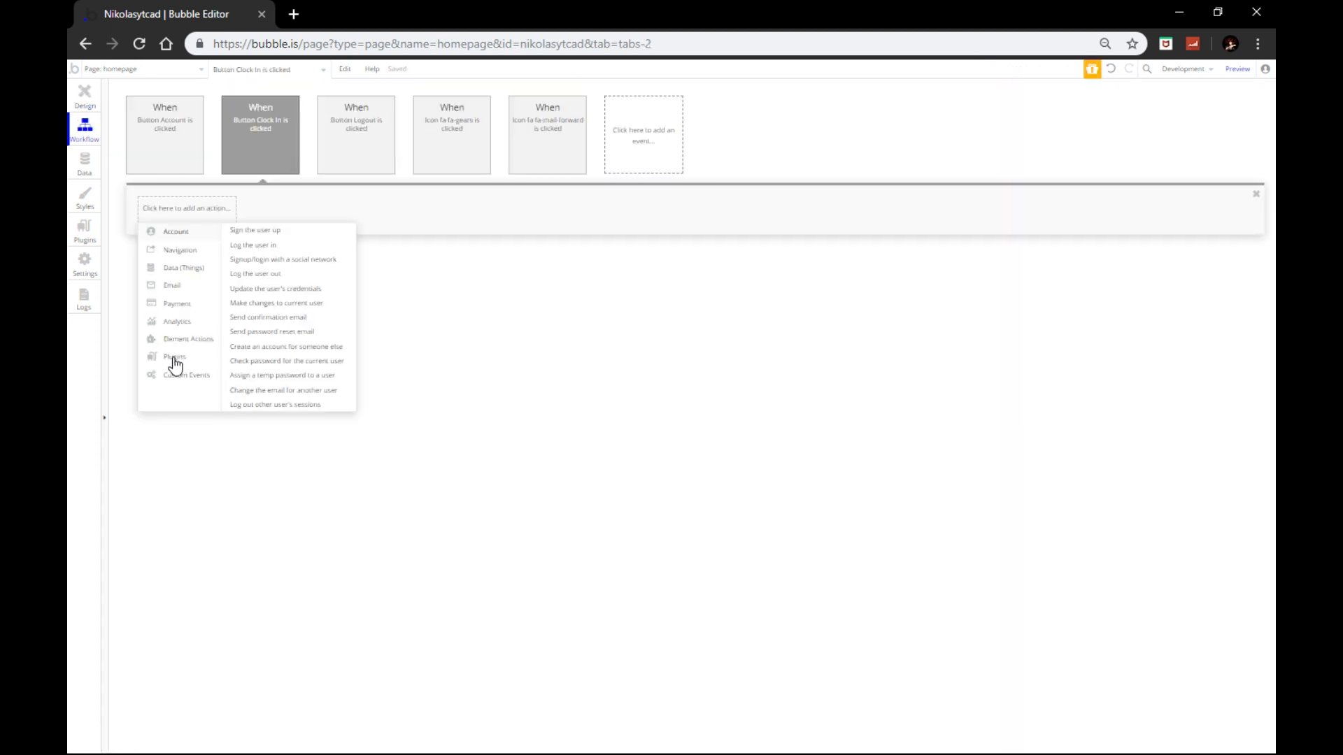
mouse_move(187, 338)
left_click(246, 249)
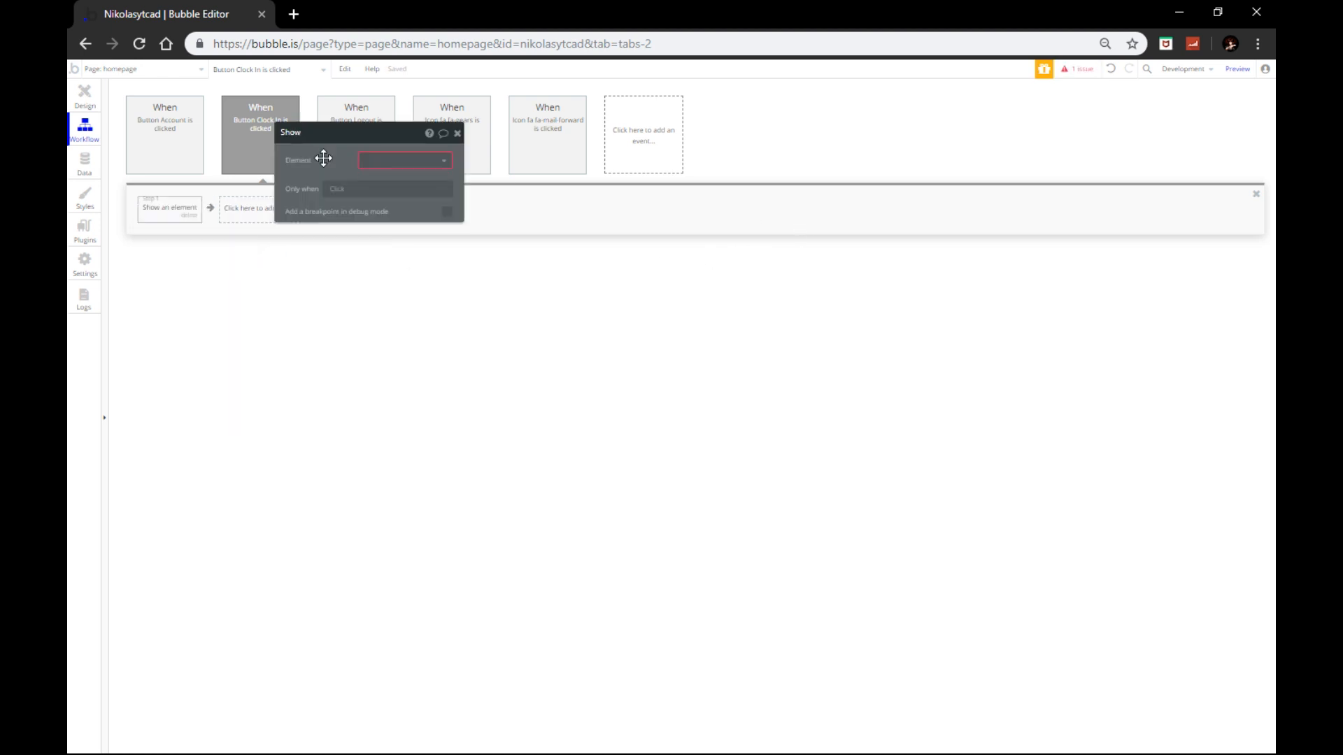
left_click(387, 158)
left_click(391, 212)
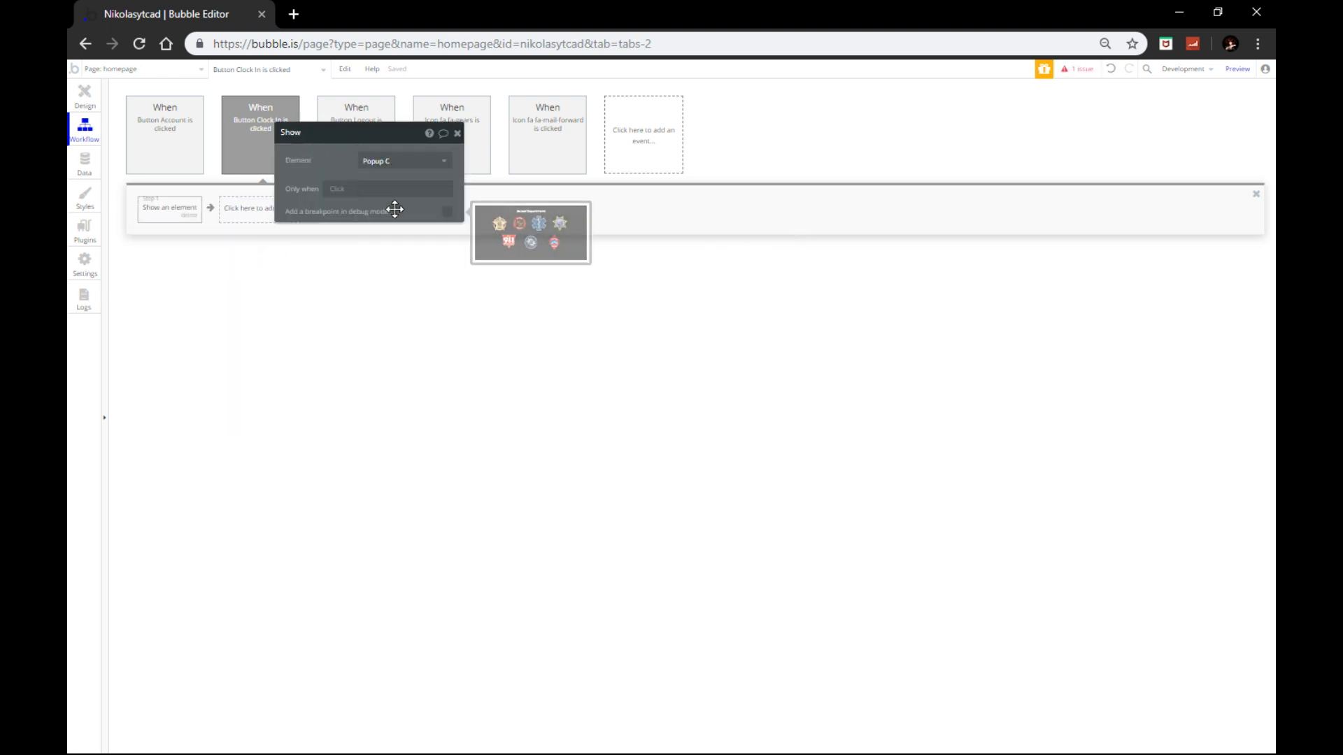
left_click(84, 98)
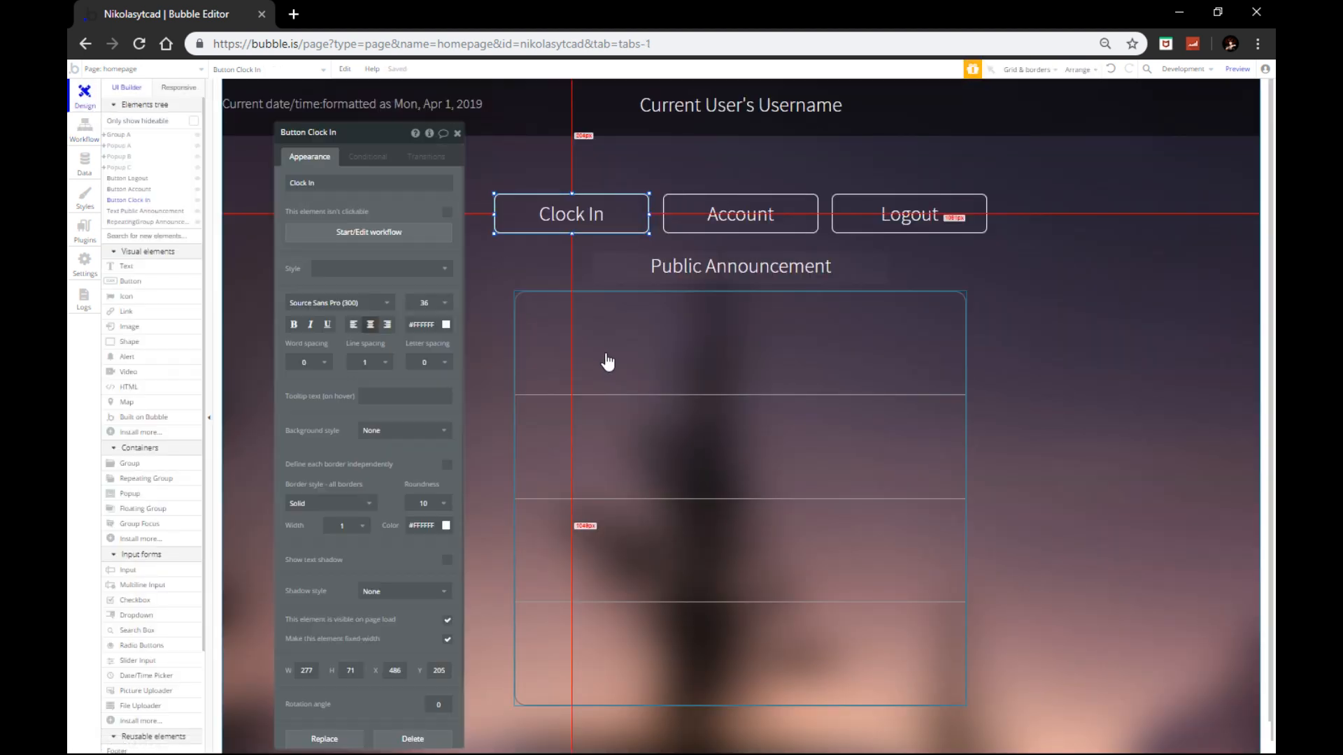
left_click(459, 135)
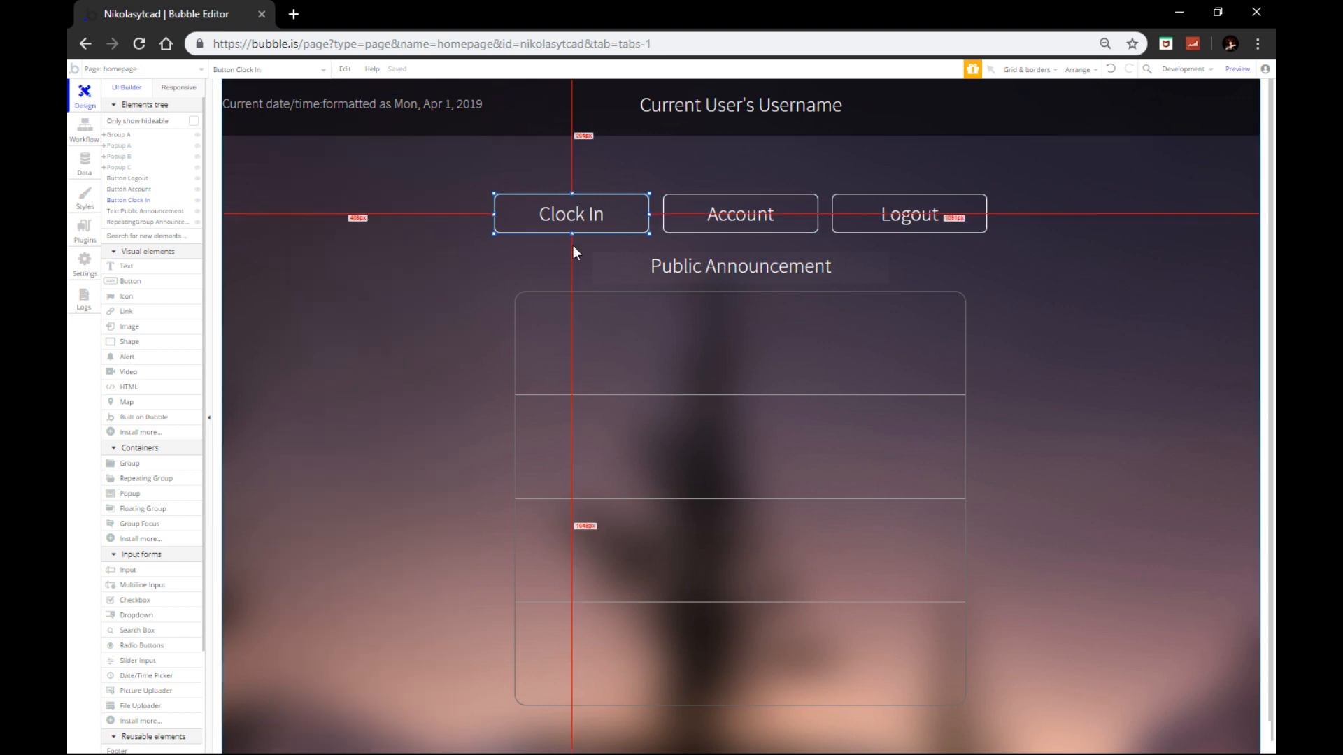
Step: Start the Save Info button's workflow with a Make changes action on the Current User
mouse_move(199, 179)
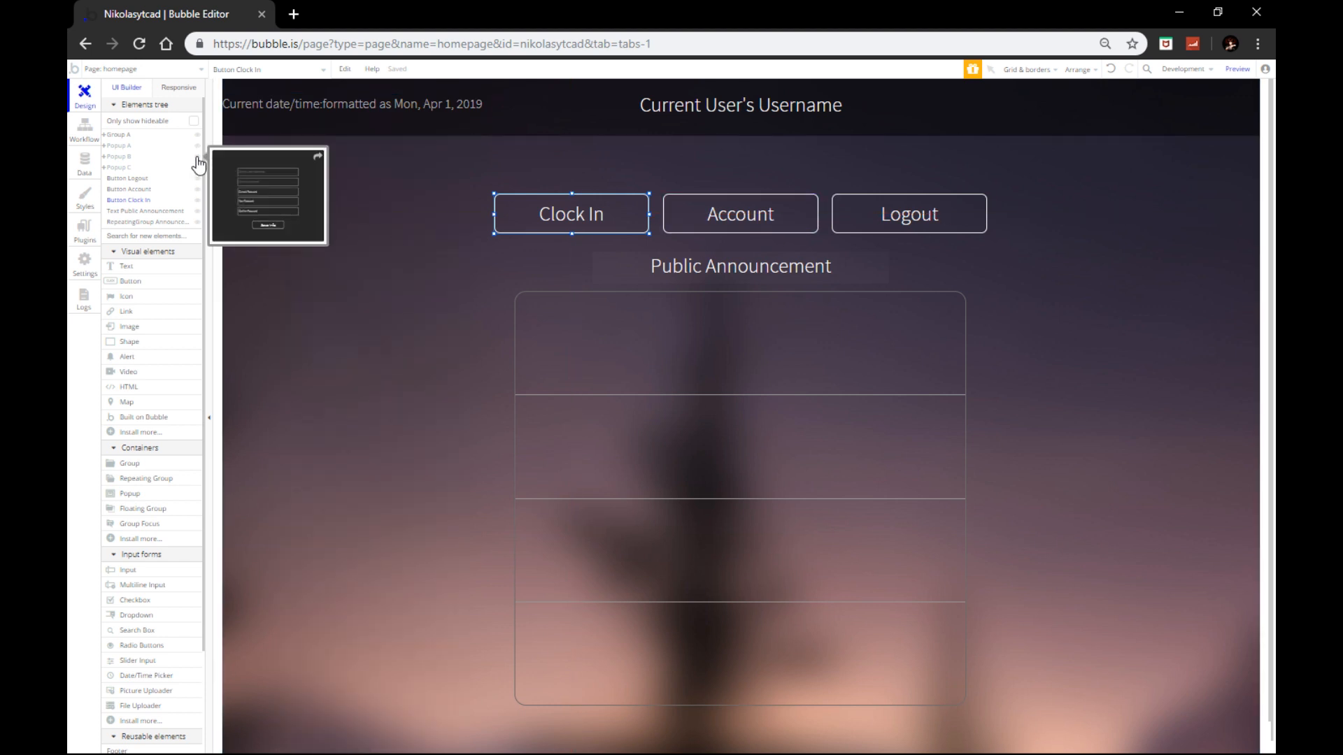
left_click(197, 145)
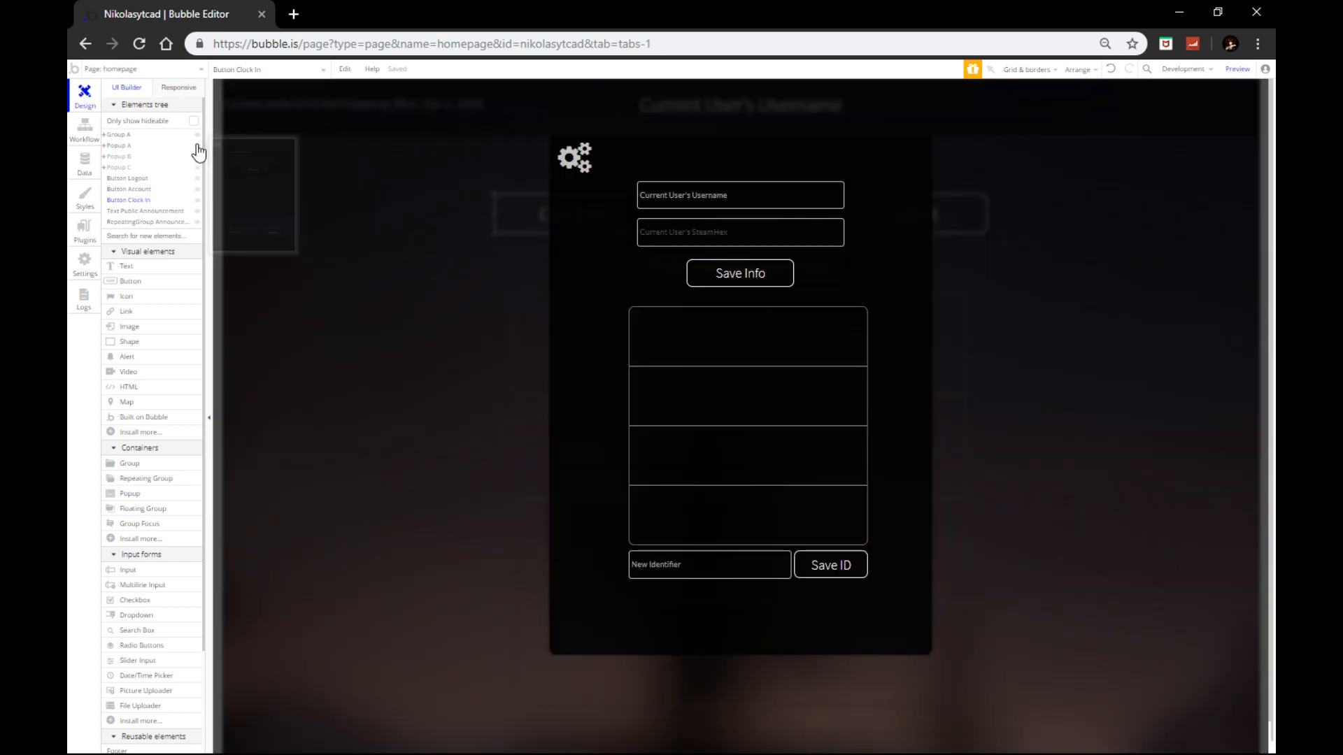
left_click(755, 270)
double_click(712, 271)
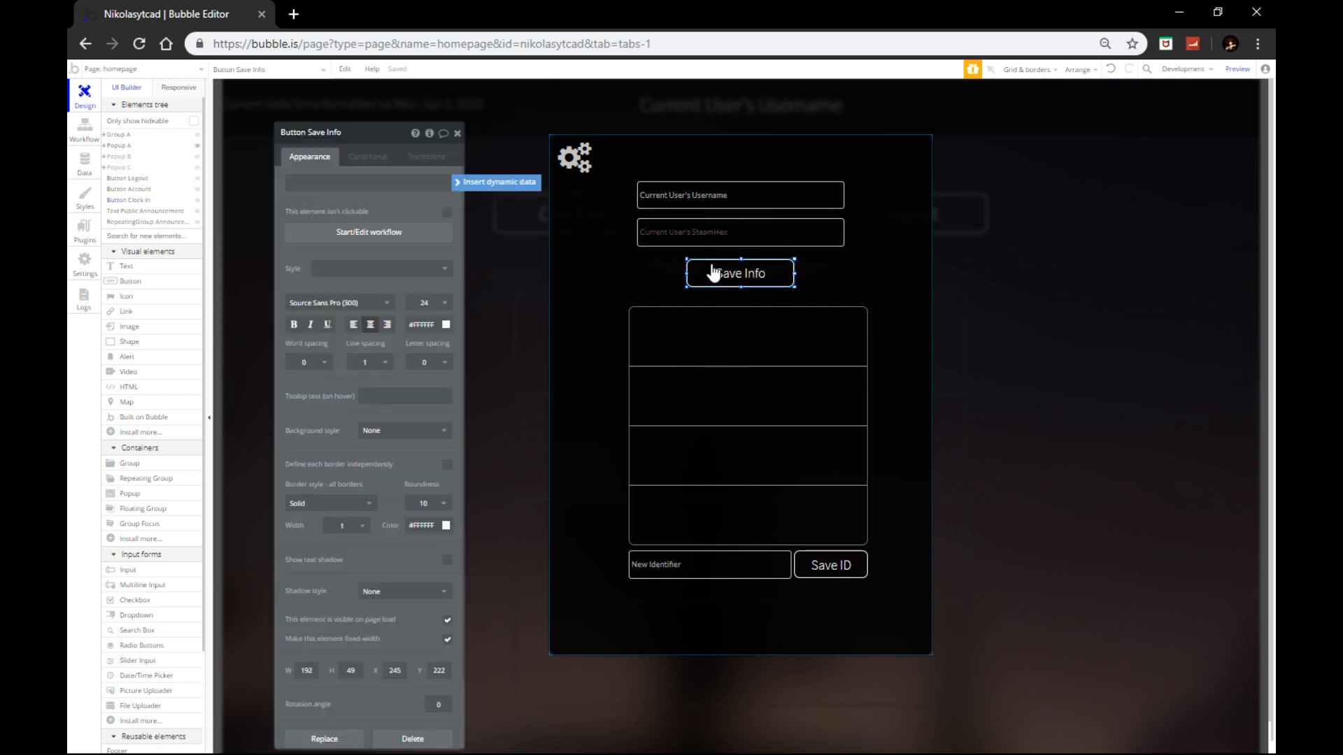
left_click(334, 236)
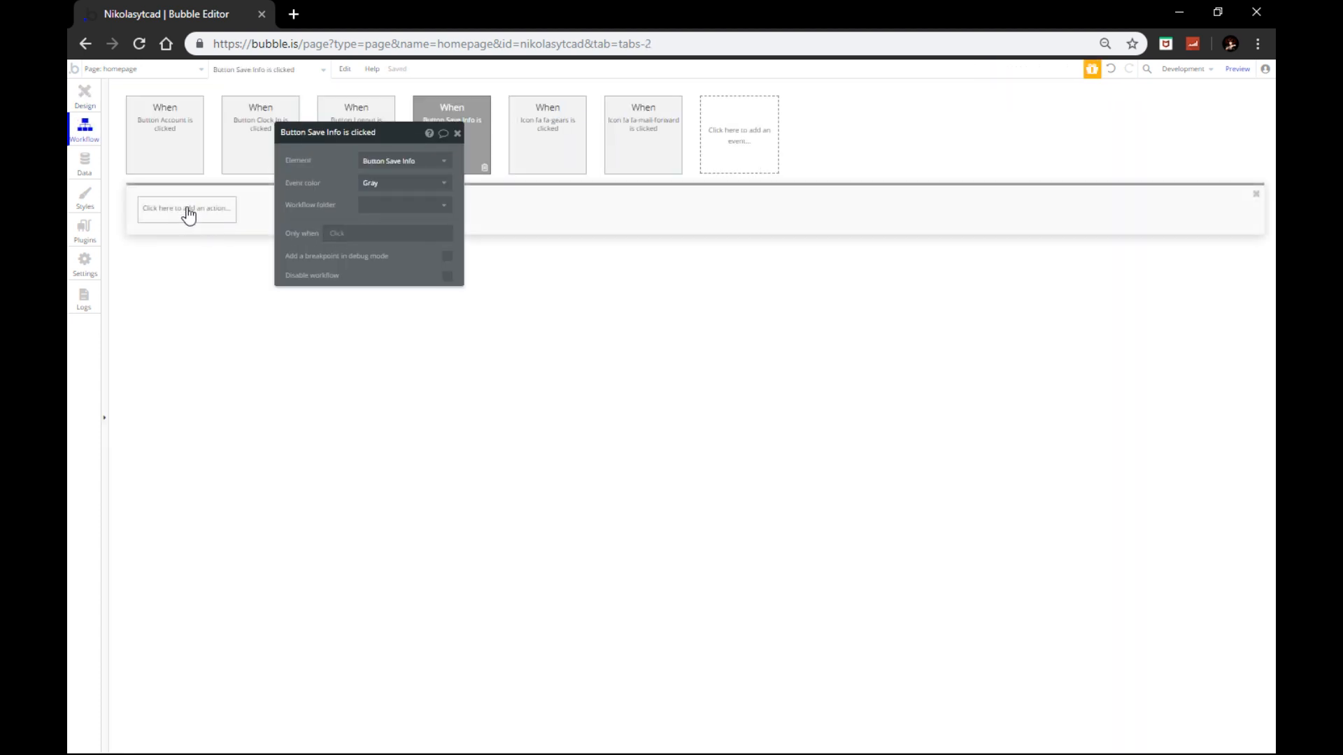
left_click(181, 210)
mouse_move(184, 276)
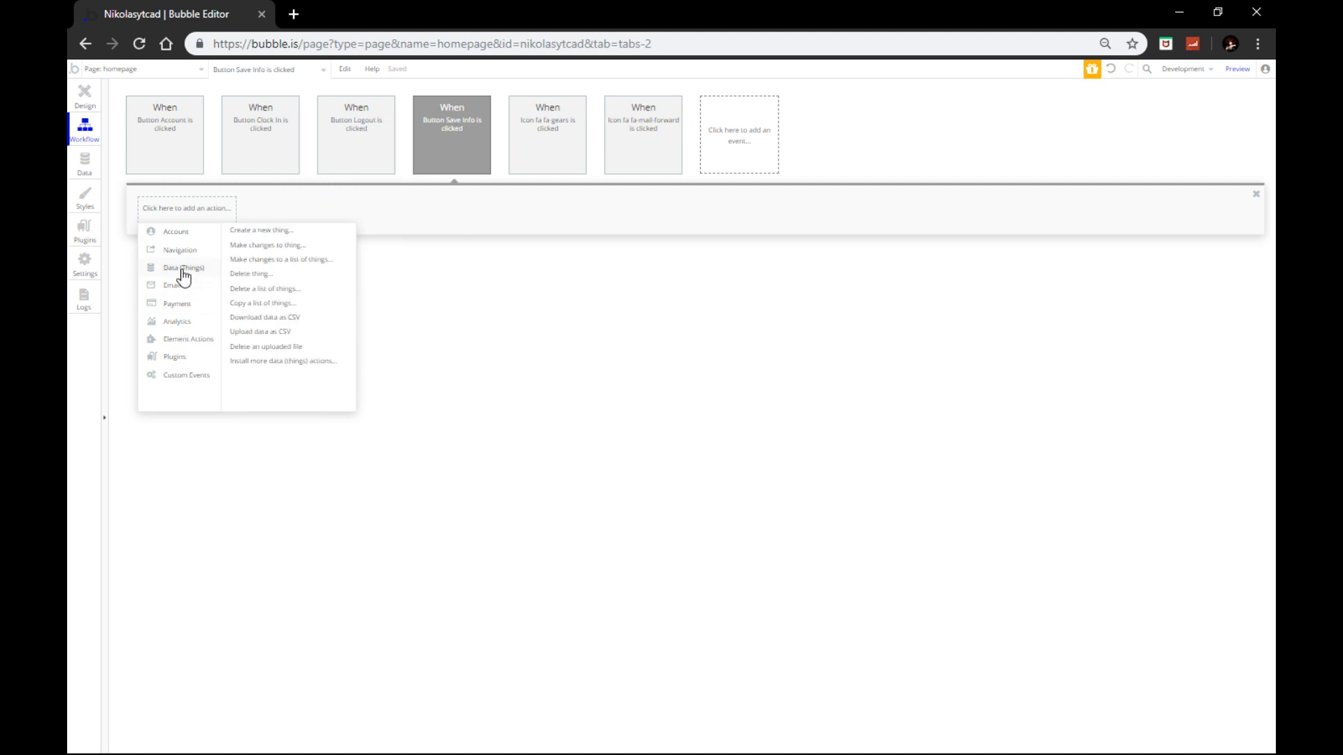
left_click(260, 247)
left_click(375, 161)
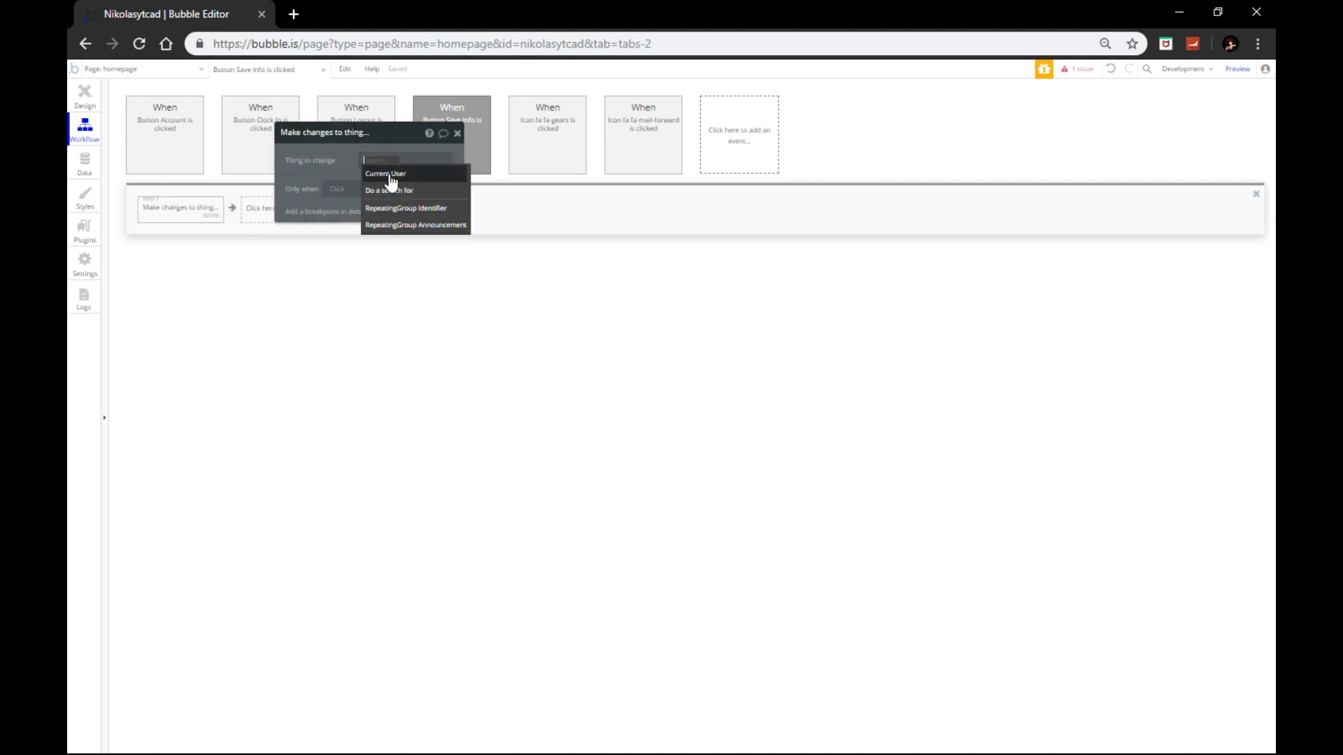
left_click(389, 179)
Step: Set the SteamHex field to Input Your SteamHex's value and return to page design
left_click(299, 189)
left_click(323, 222)
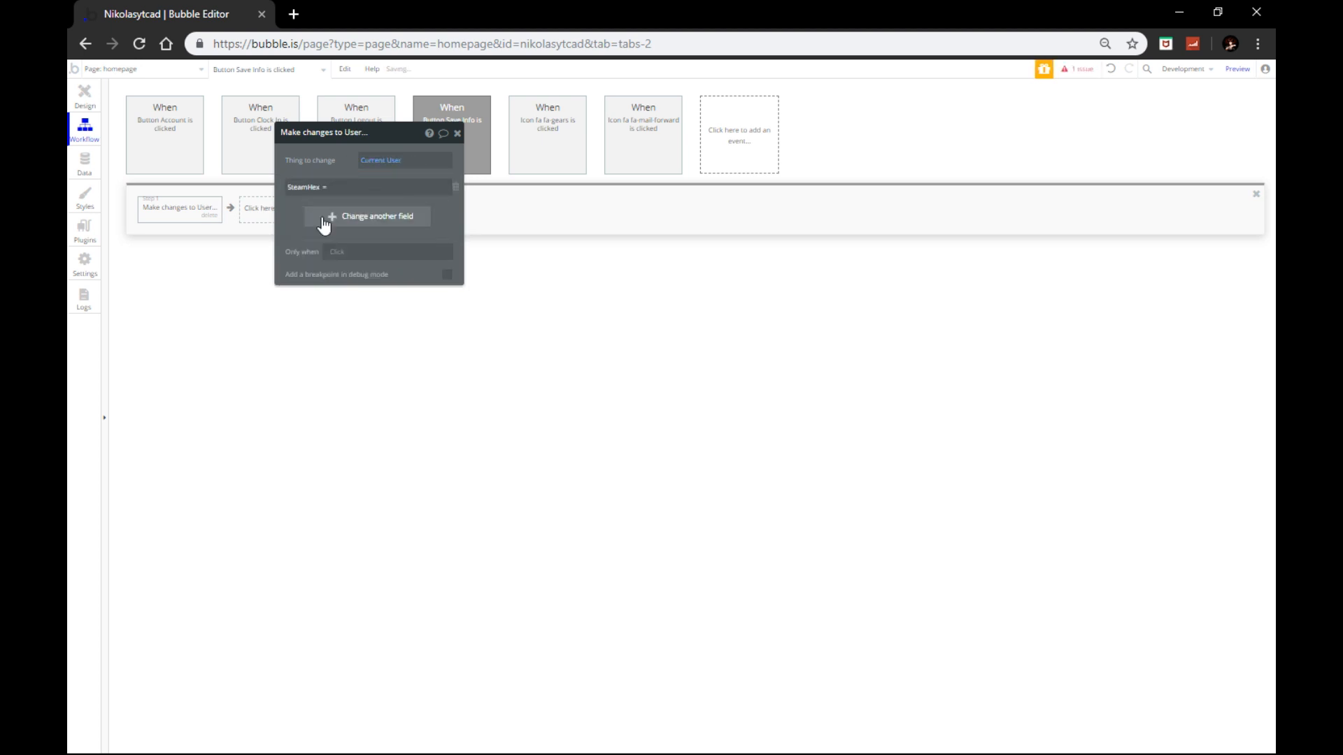
left_click(526, 197)
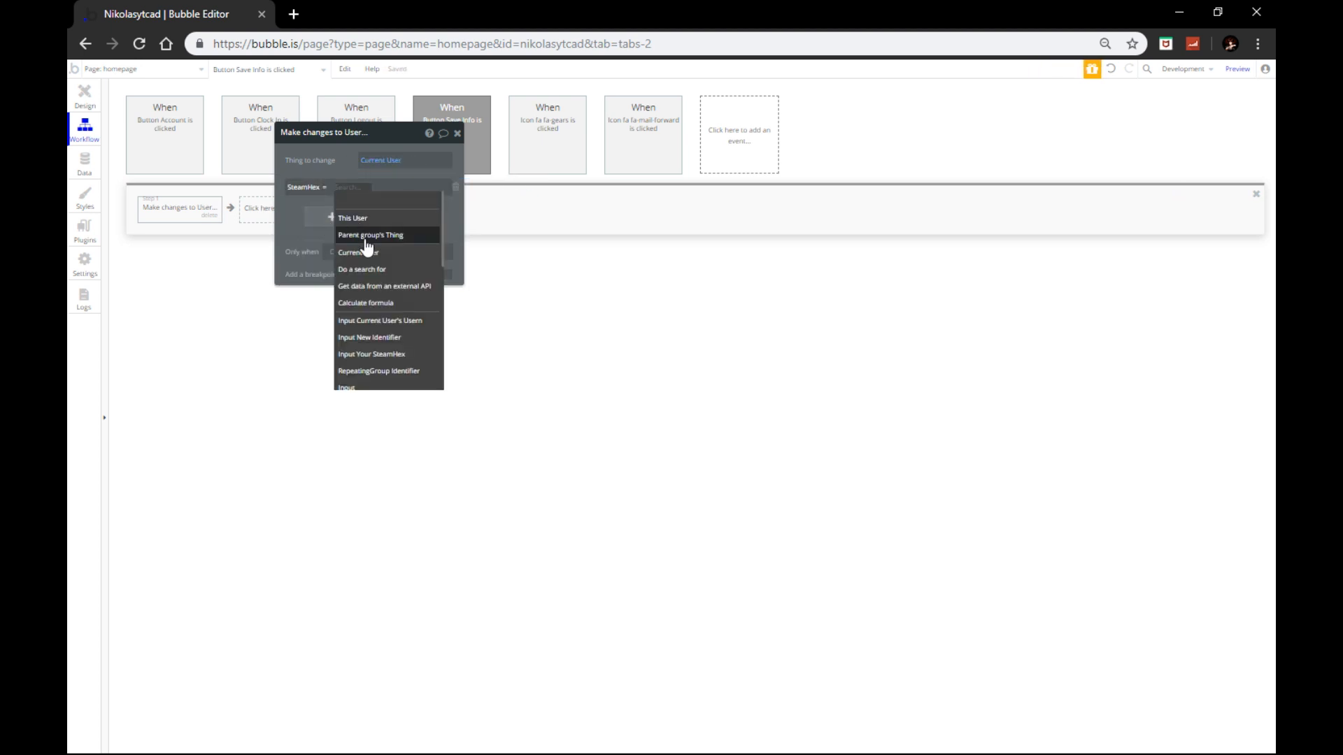
left_click(377, 354)
left_click(420, 203)
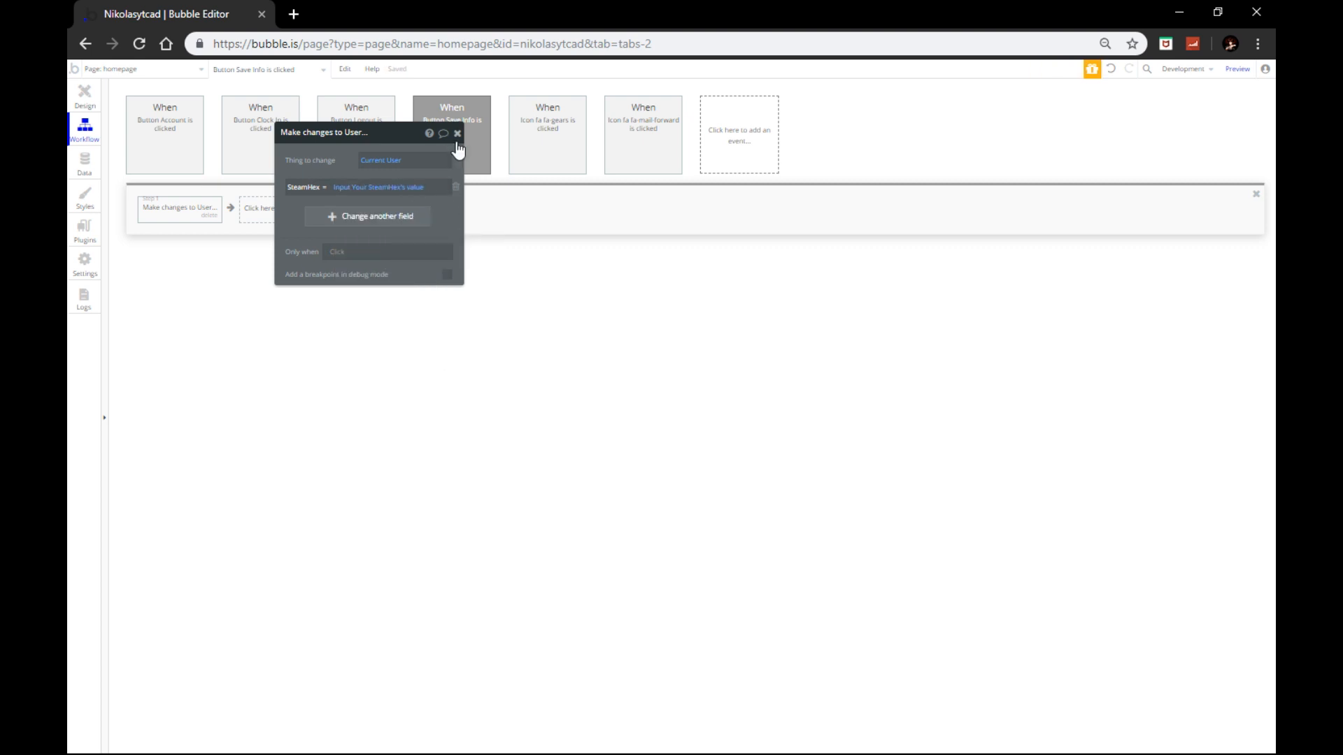
left_click(457, 134)
left_click(80, 104)
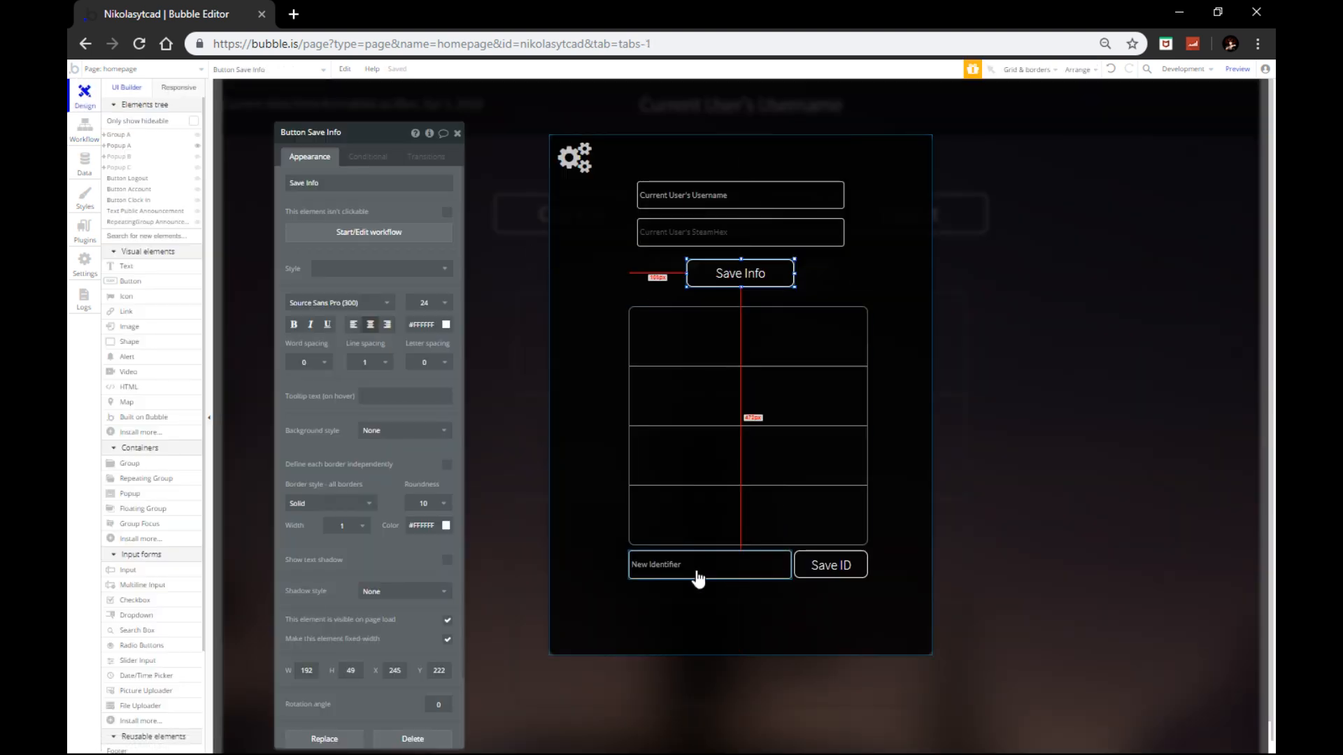
Step: Draw a Text element in the identifier list's first cell, undoing an accidental list move
left_click(164, 268)
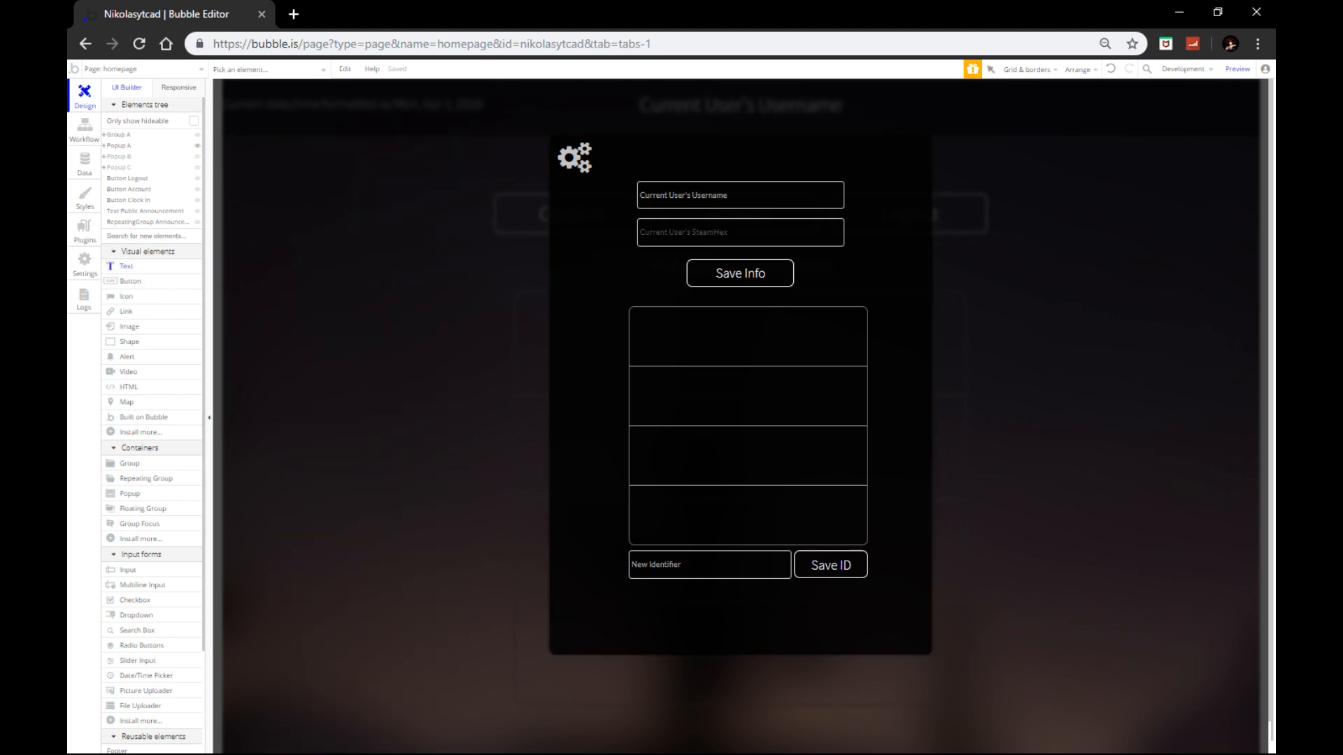
left_click_drag(681, 338, 838, 354)
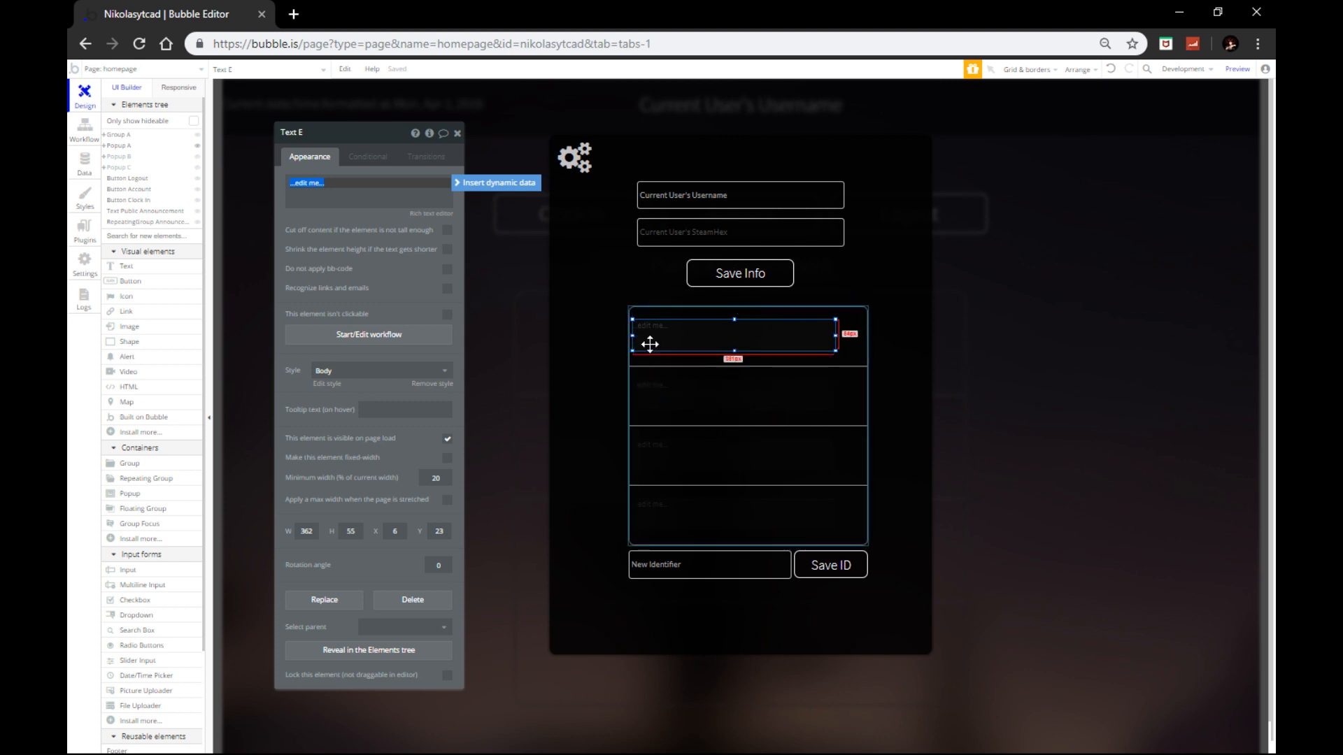
left_click_drag(648, 342, 676, 399)
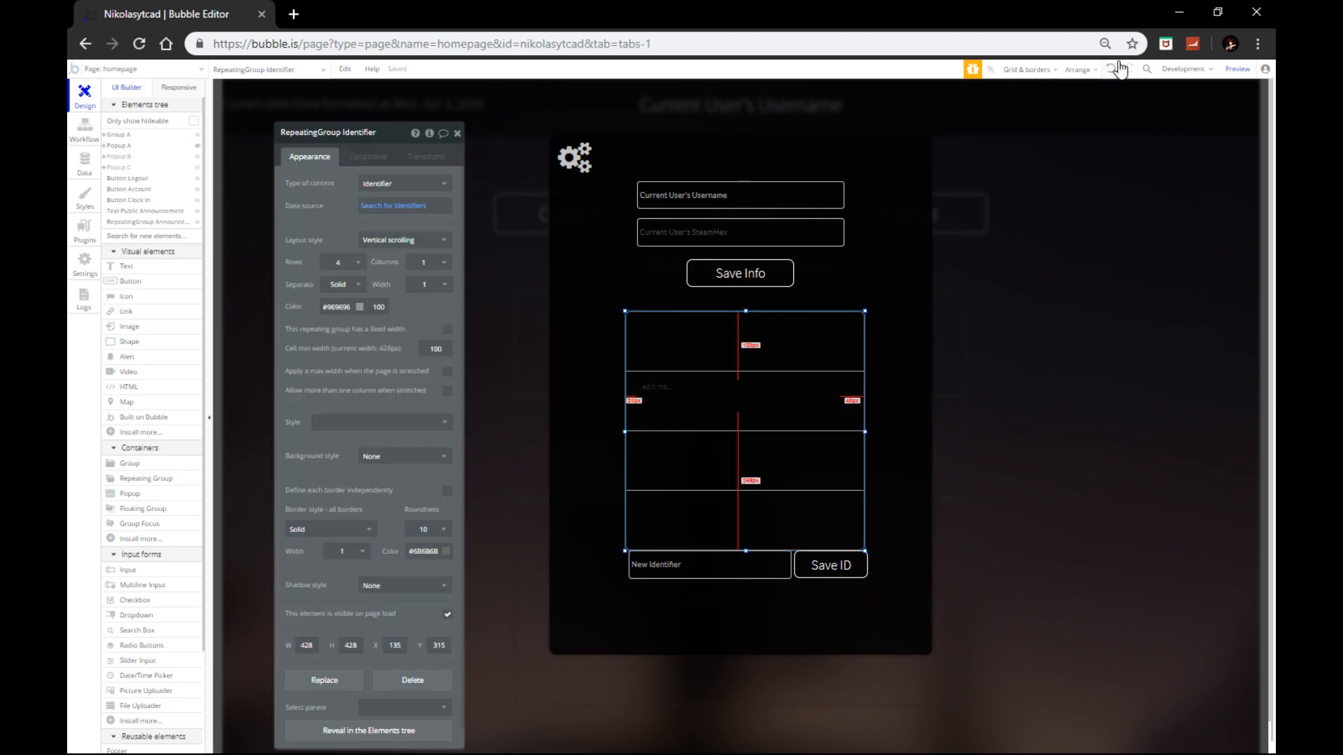
left_click(1117, 70)
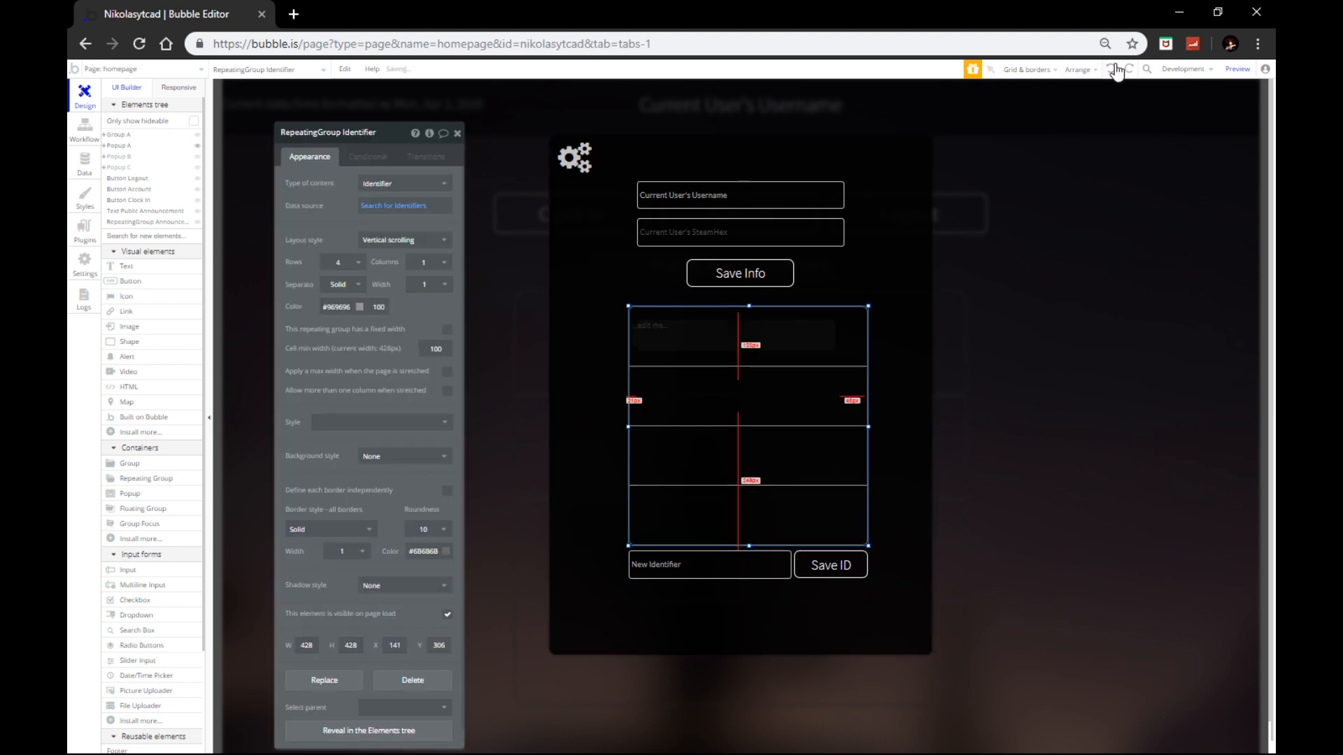
Step: Remove the text's Body style and give it a light colour at font size 24
left_click(662, 339)
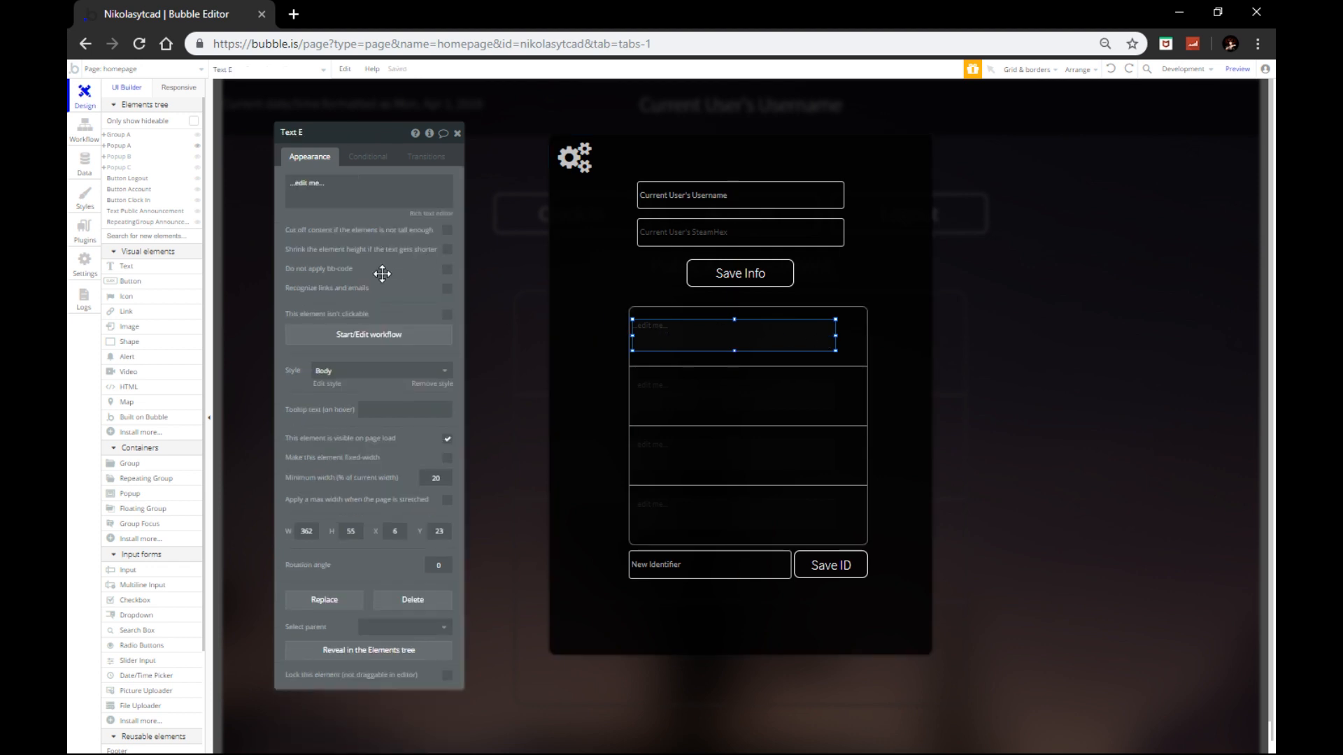
left_click(384, 371)
left_click(351, 387)
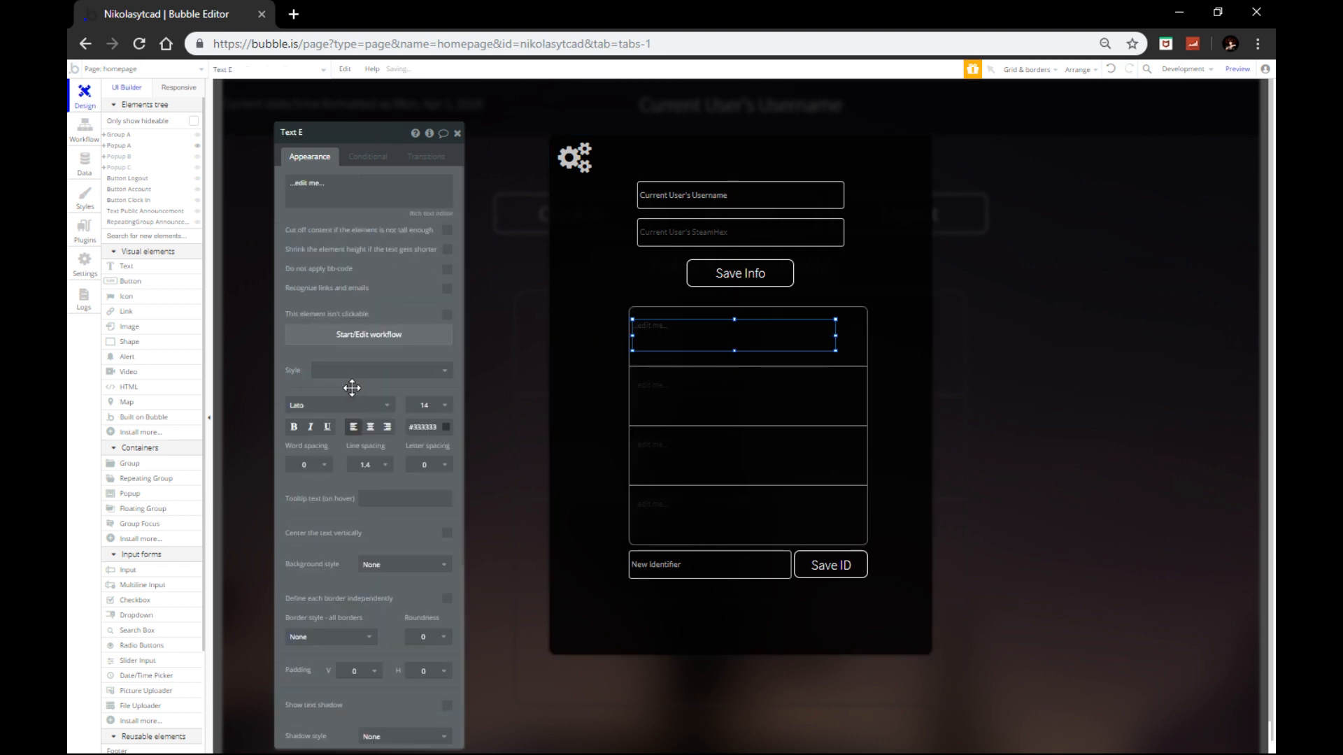
left_click(424, 427)
left_click(411, 438)
left_click(426, 405)
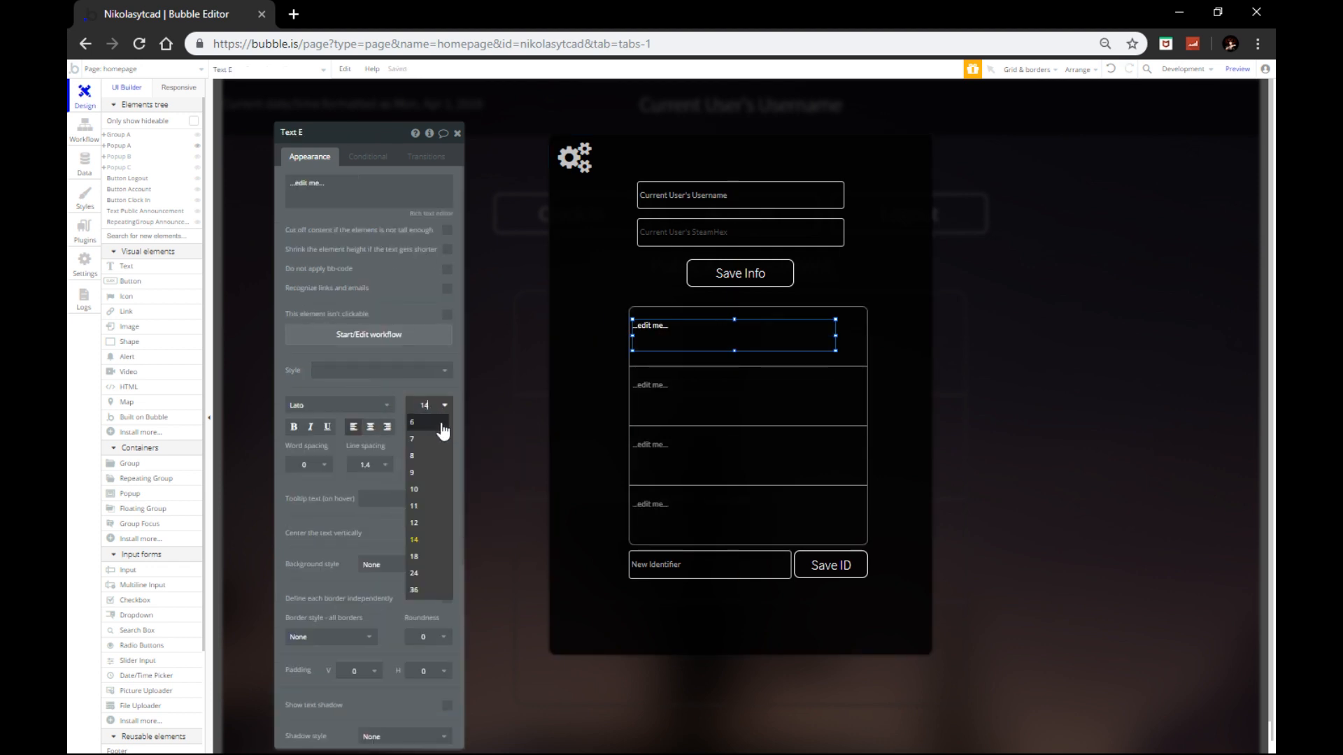
left_click(419, 574)
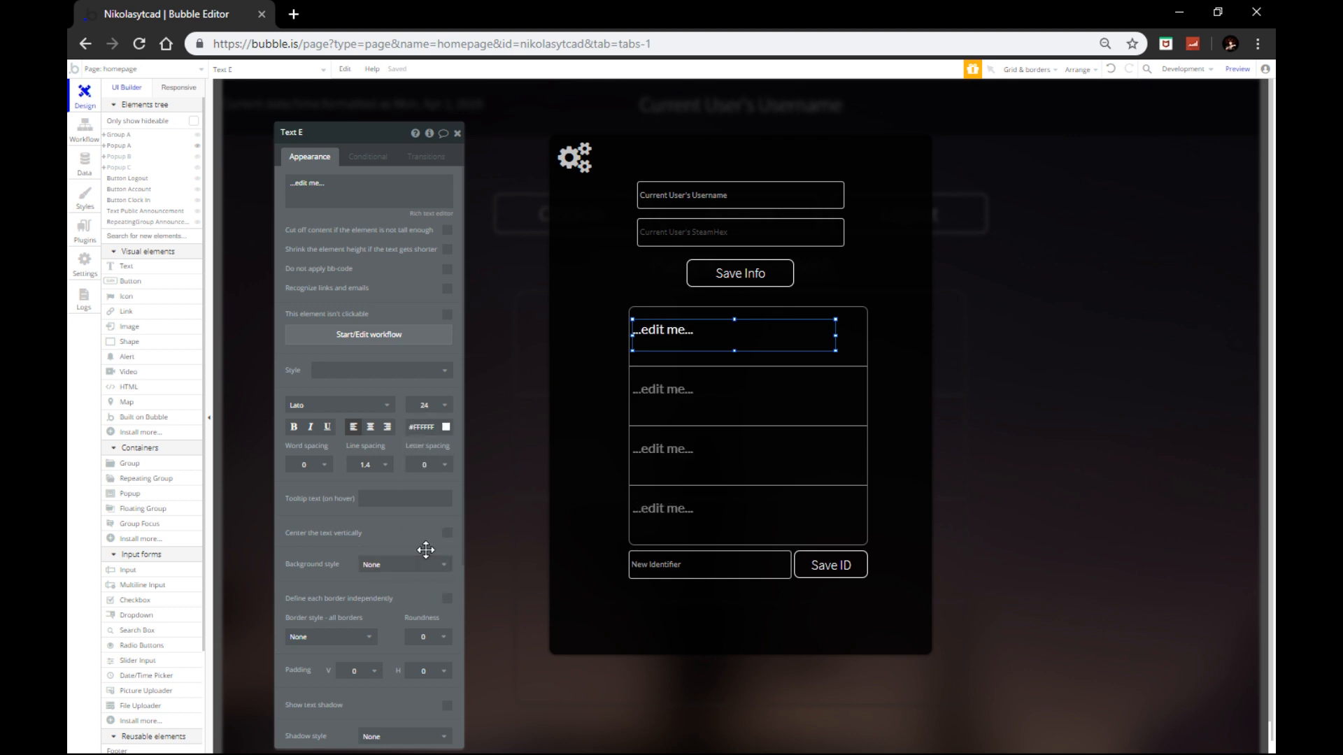
Step: Make the text show Current cell's Identifier's CurrentIdentifier
left_click(381, 189)
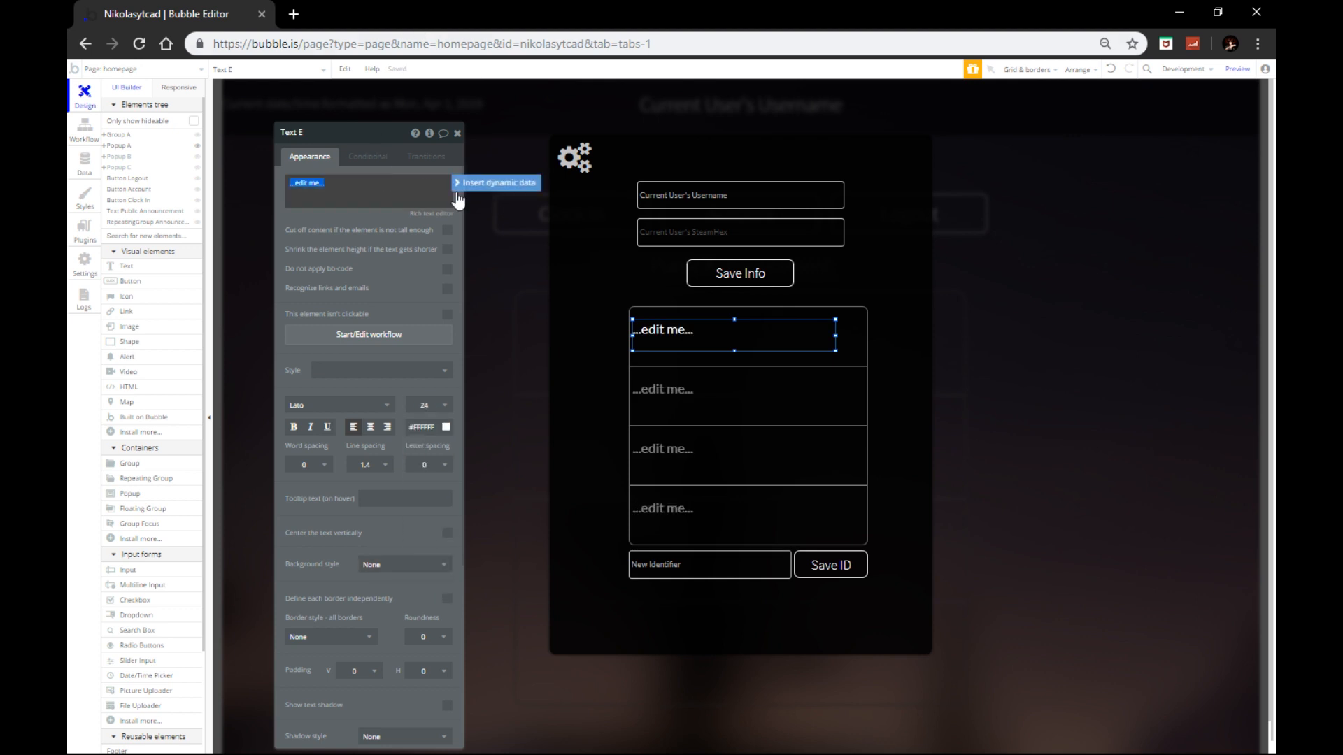
left_click(500, 187)
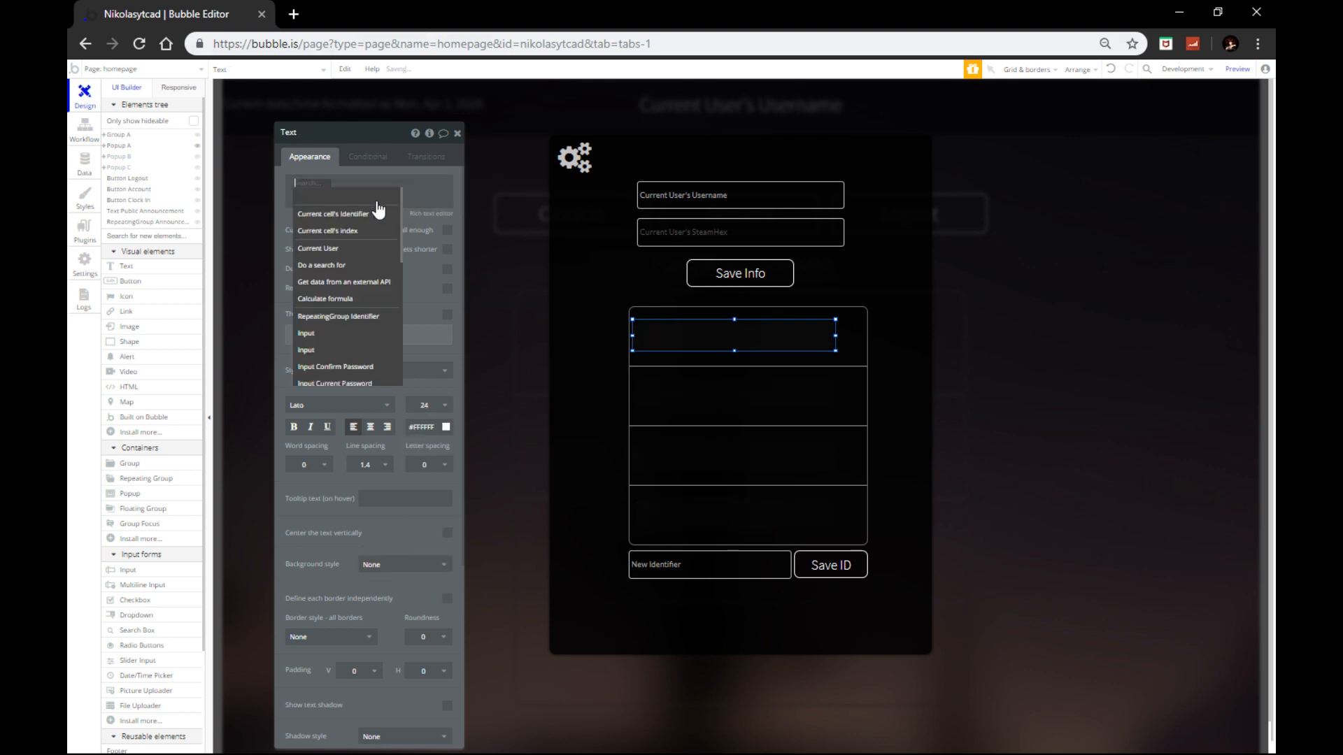
left_click(319, 216)
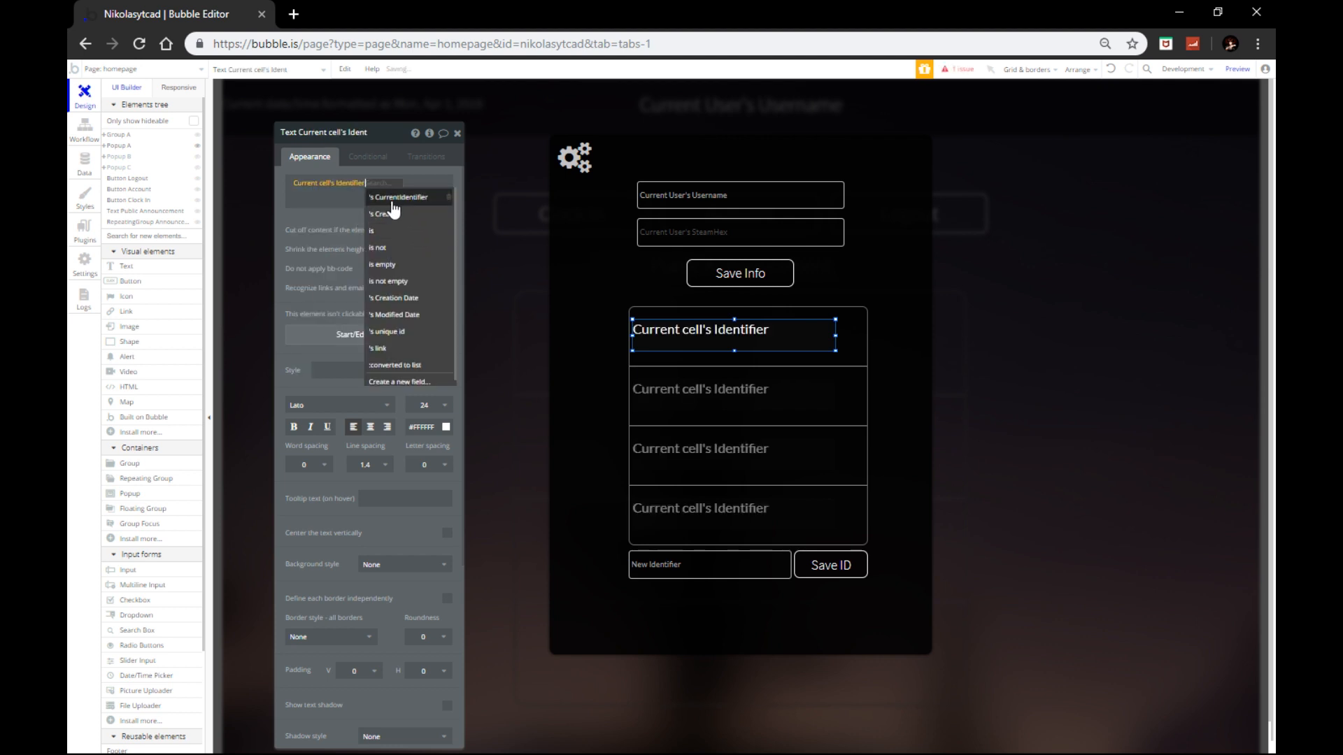
left_click(392, 198)
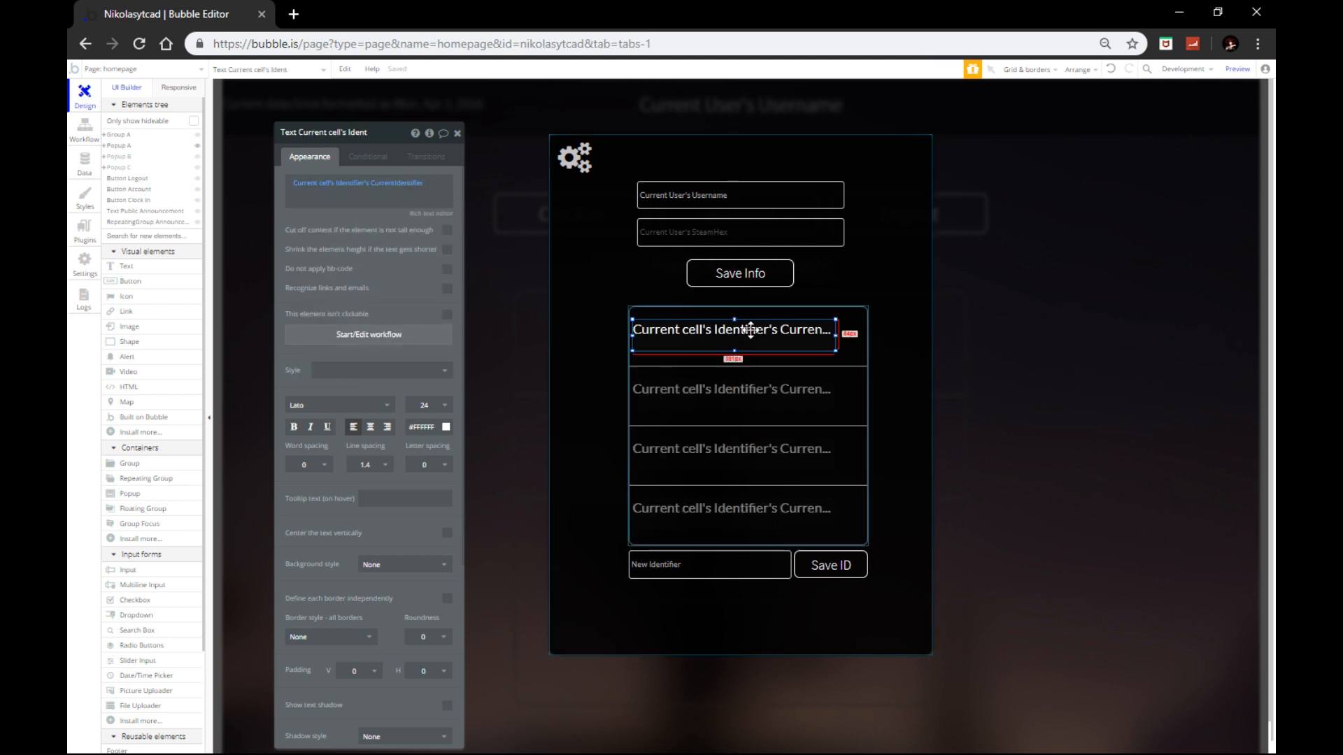
Step: Shorten the text box and nudge it down and to the cell's left edge
left_click_drag(733, 347, 732, 341)
key("Down")
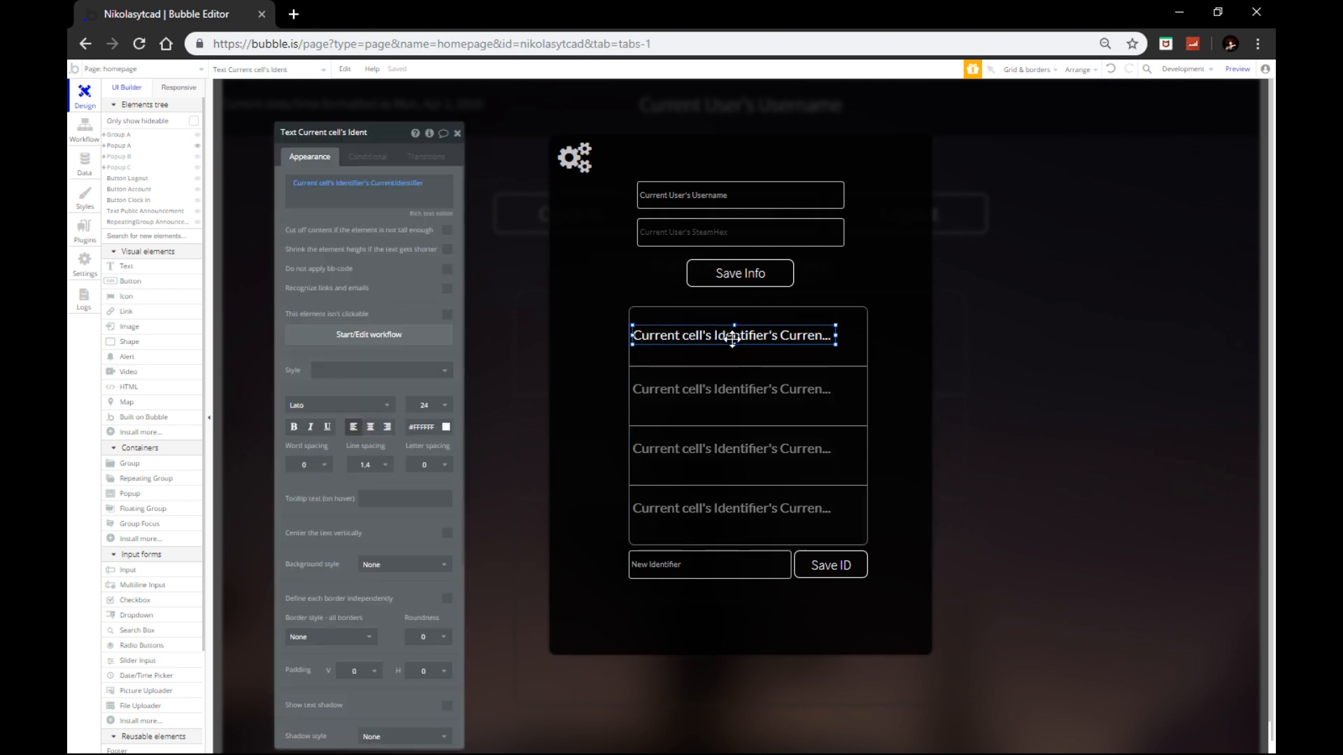
key("Left")
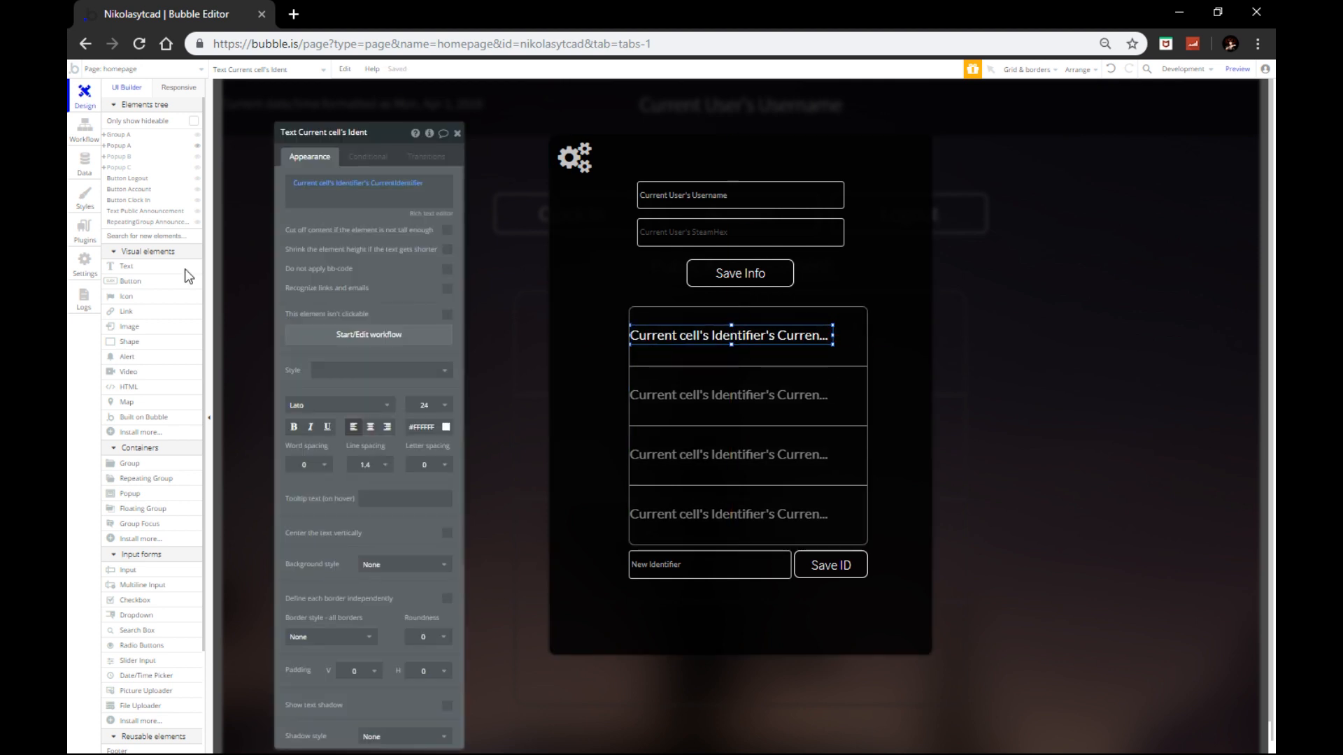
left_click(125, 295)
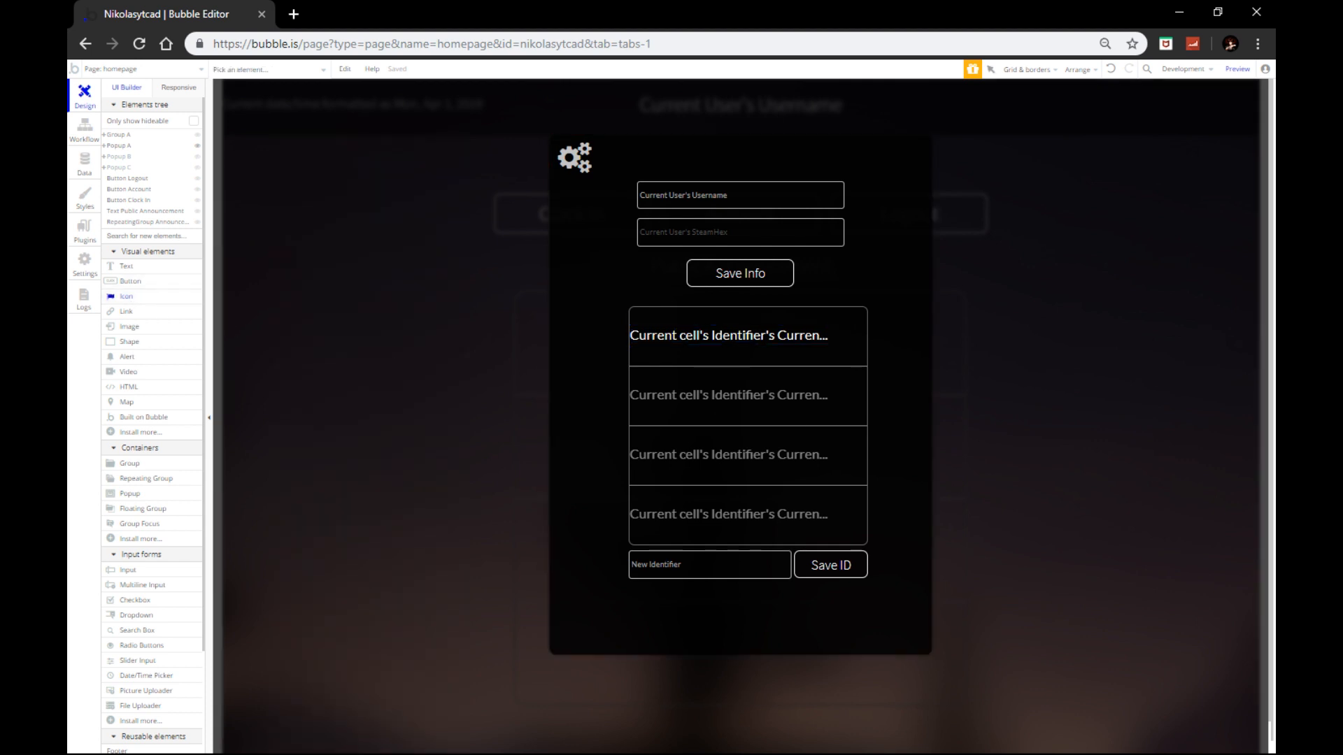
Step: Place a trash icon in the list's first cell, searching 'Tr' in the icon picker
left_click(849, 338)
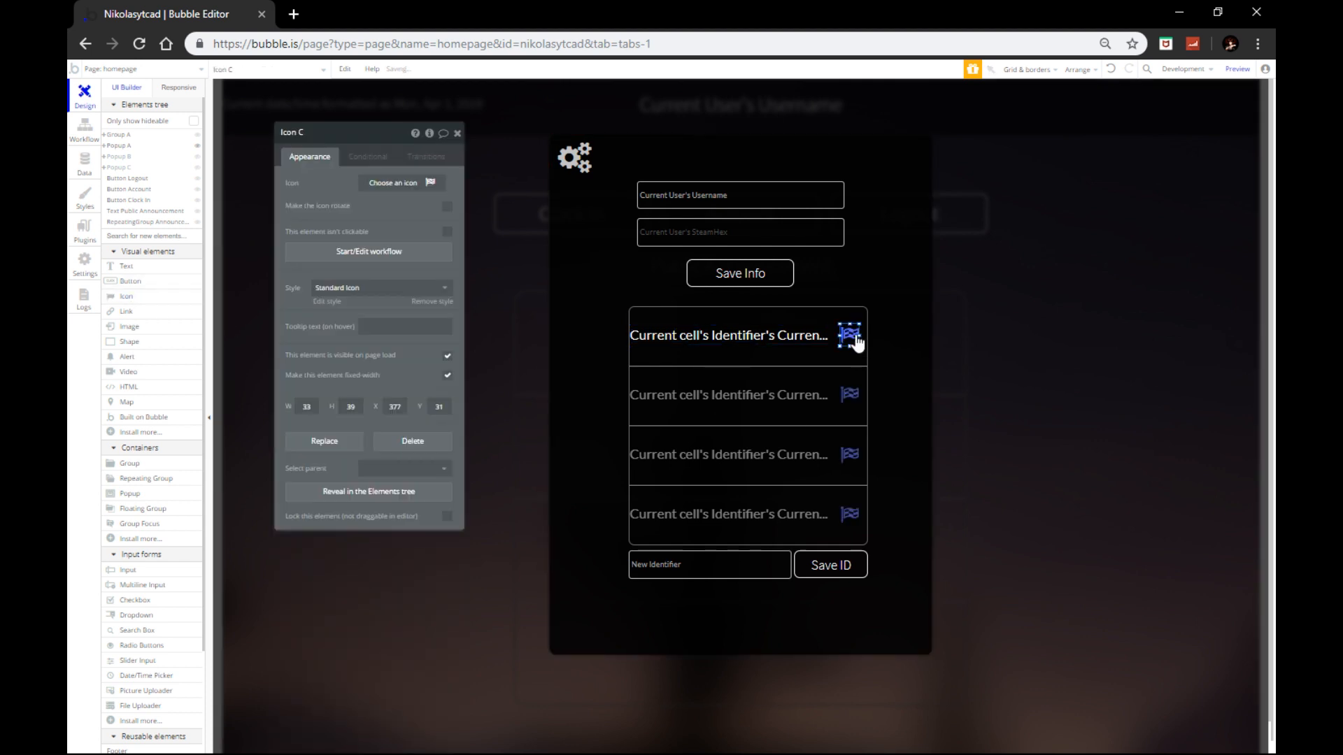
left_click(402, 183)
type("Tr")
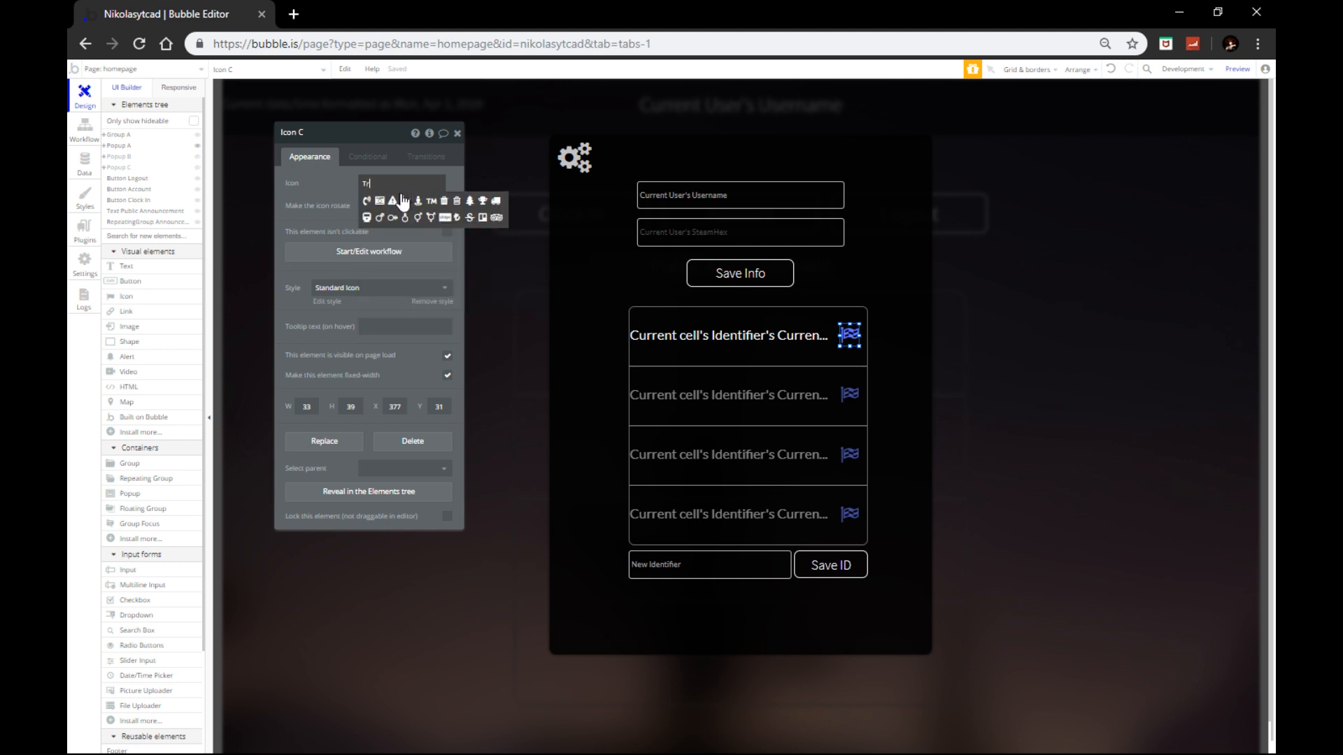
left_click(445, 203)
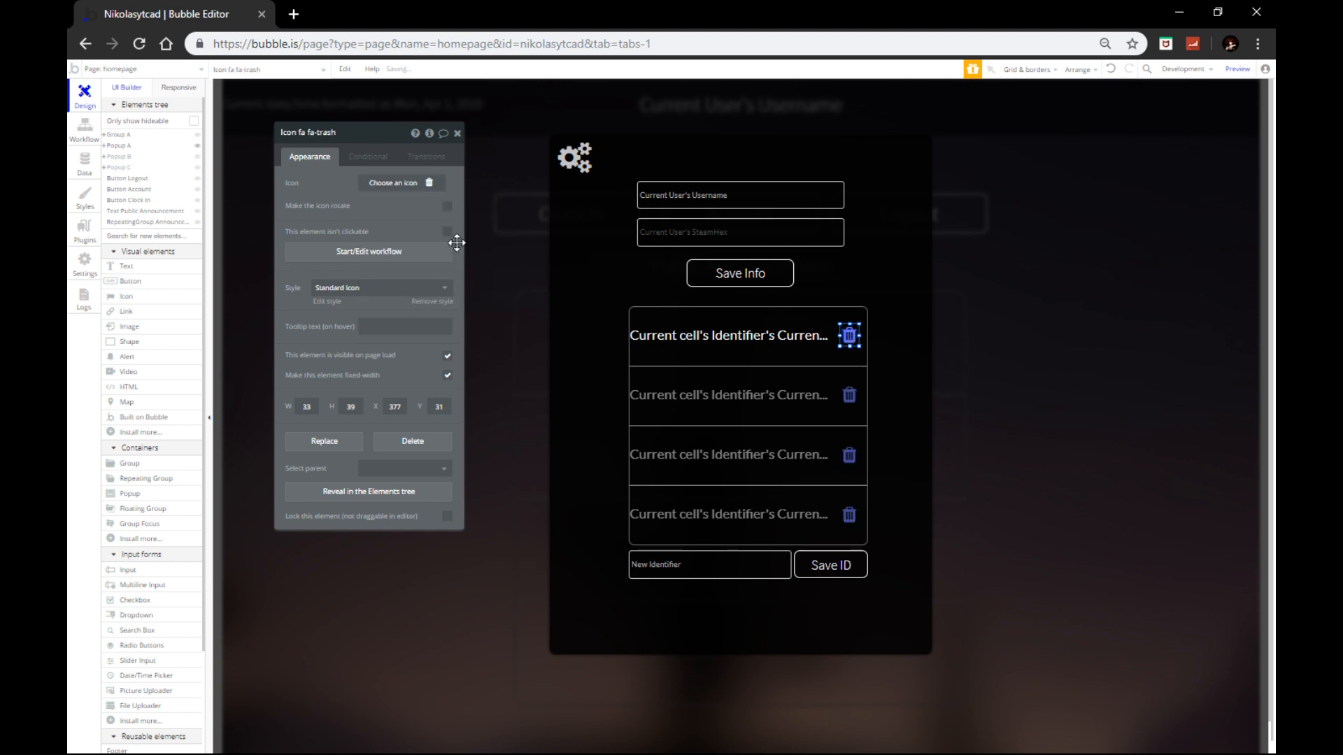
Step: Clear the trash icon's preset style and colour it red (#FF4444)
left_click(377, 287)
left_click(374, 306)
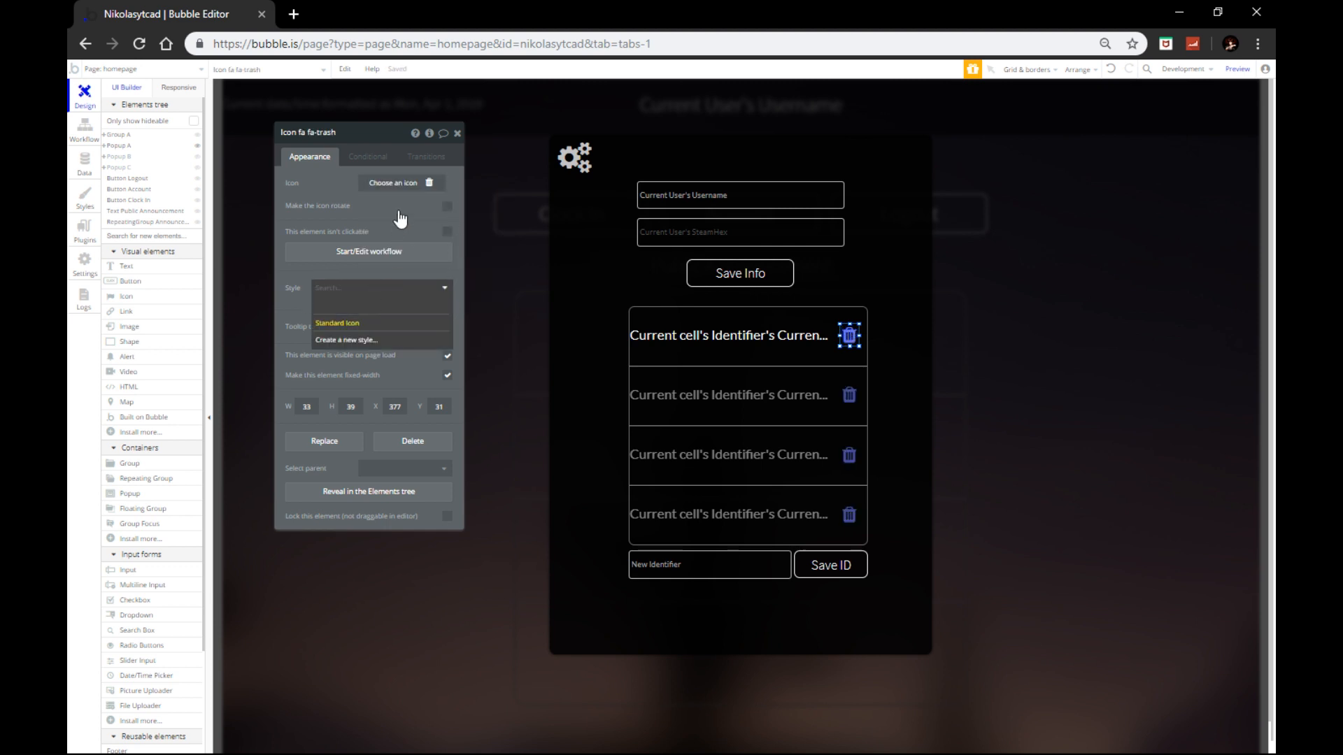
left_click(398, 205)
left_click(344, 273)
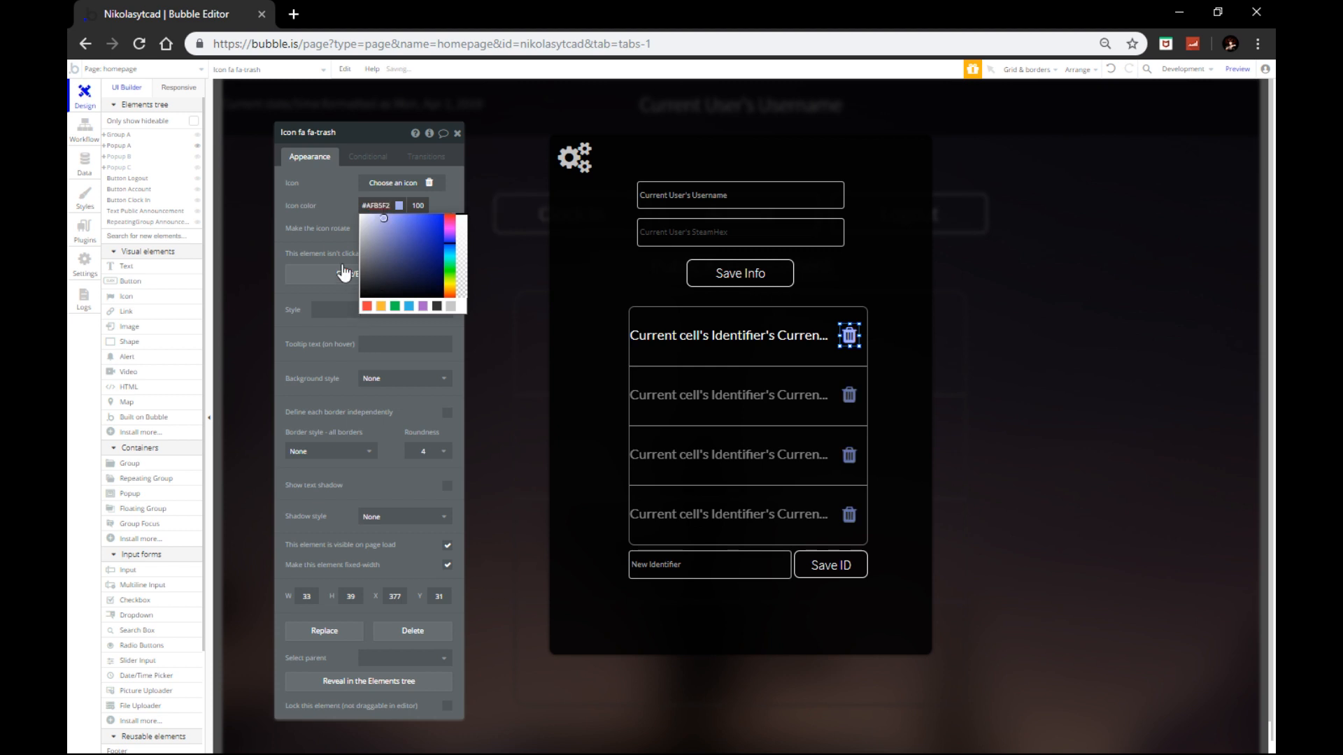
left_click(366, 305)
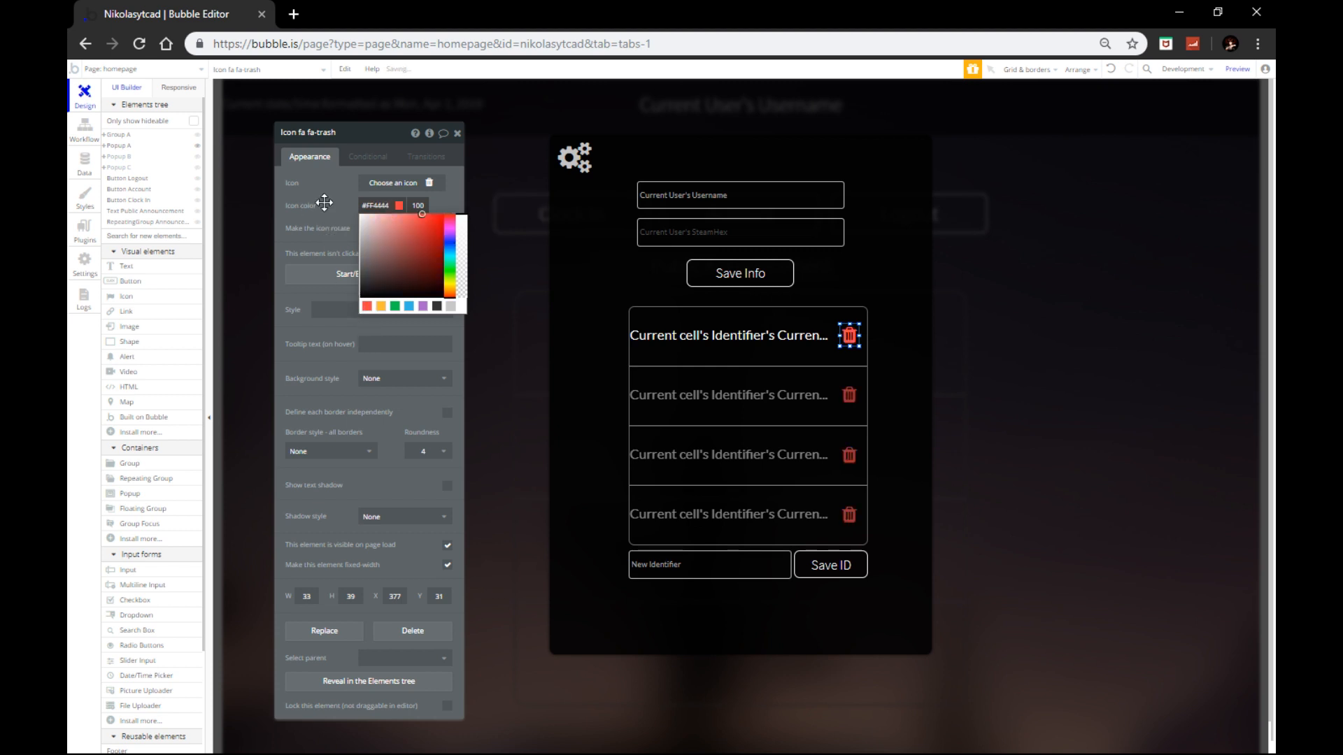
left_click(457, 132)
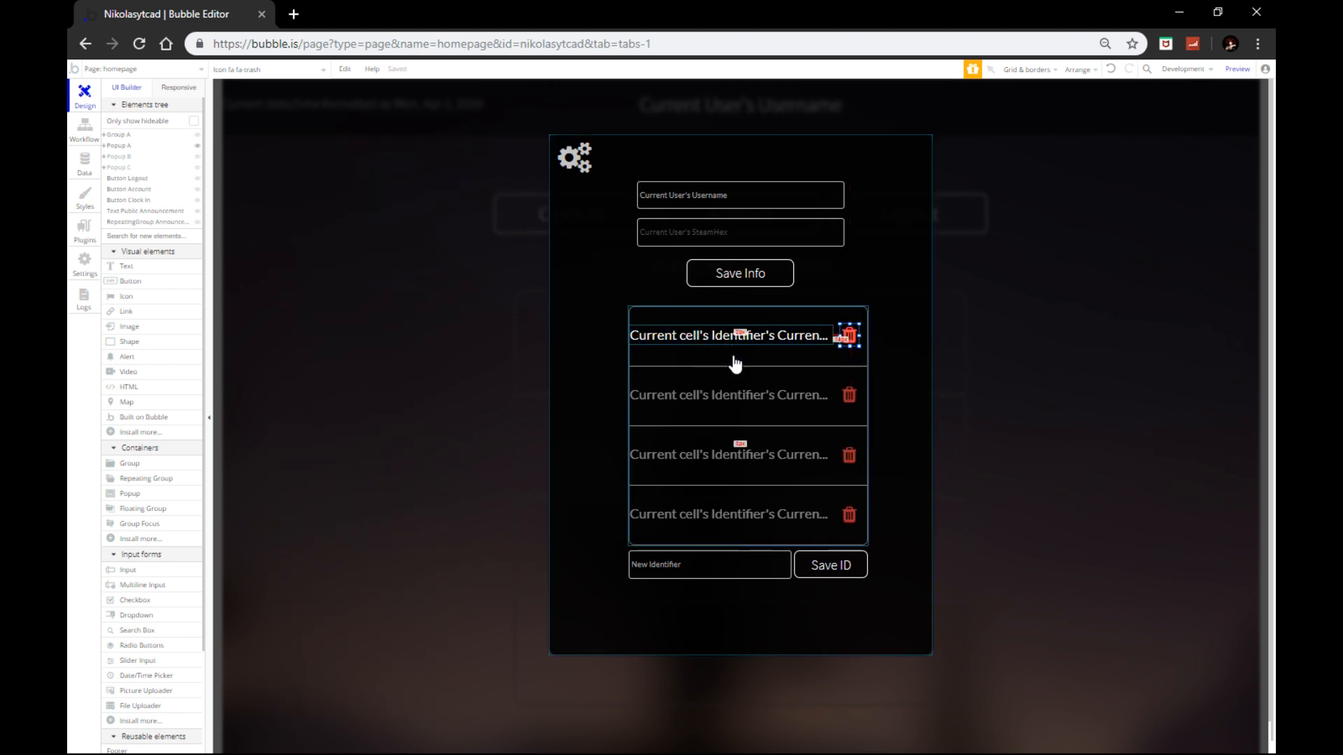
Step: Select the Save ID button below the list and open its properties
left_click(751, 418)
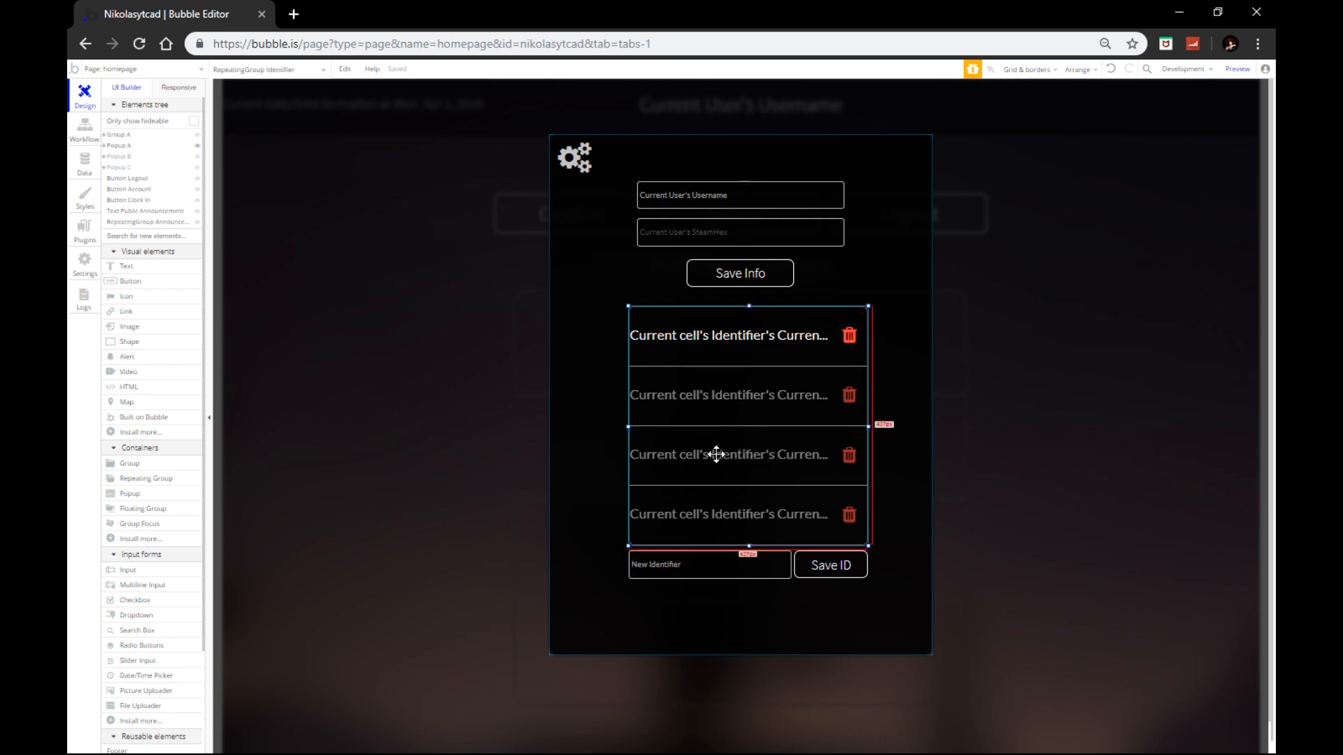
left_click(822, 573)
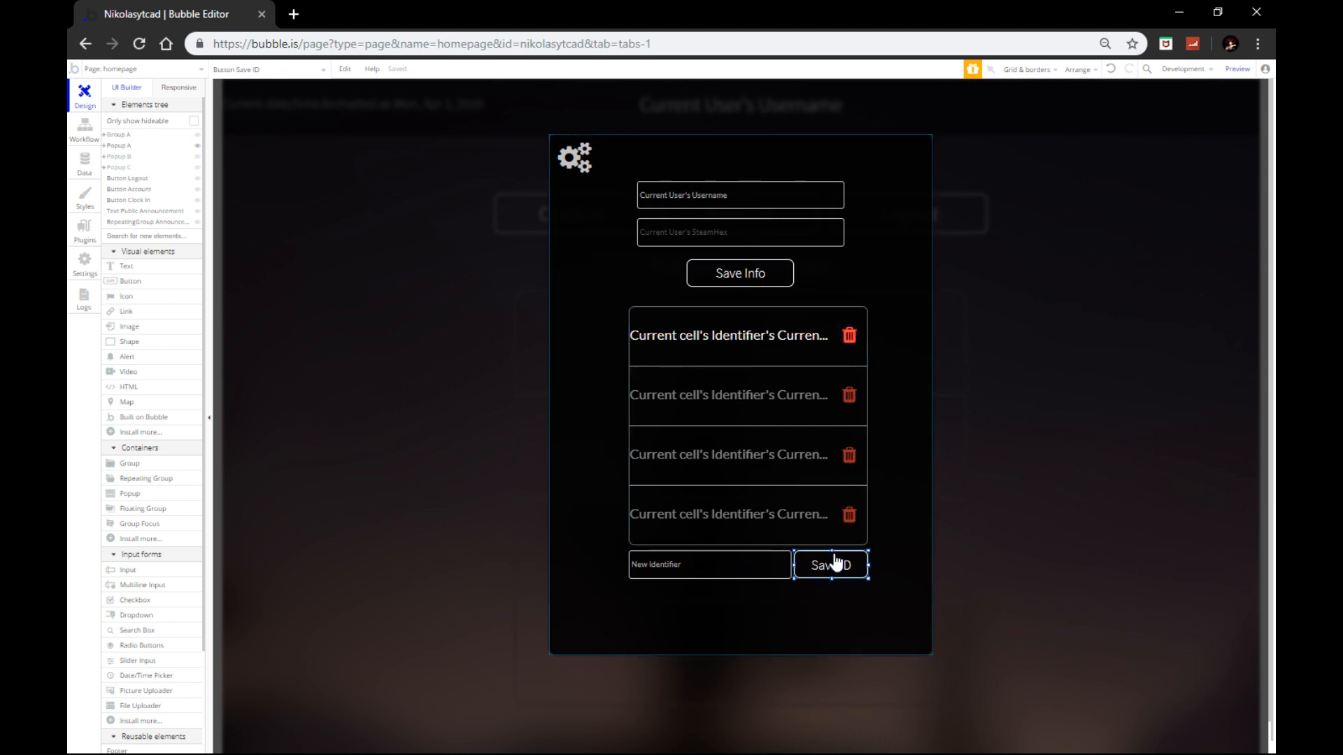
double_click(834, 577)
Step: Add a Create a new thing action of type Identifier to the Save ID workflow
left_click(396, 238)
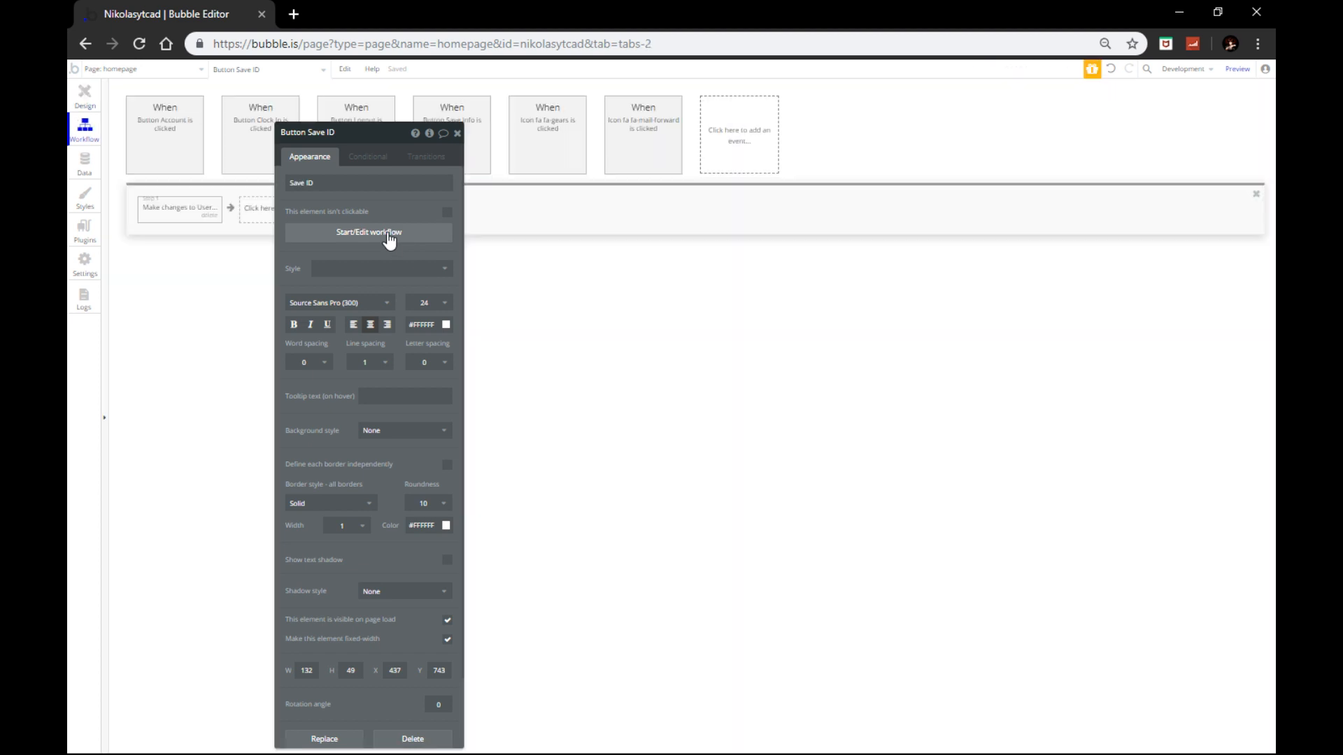
left_click(178, 209)
mouse_move(183, 271)
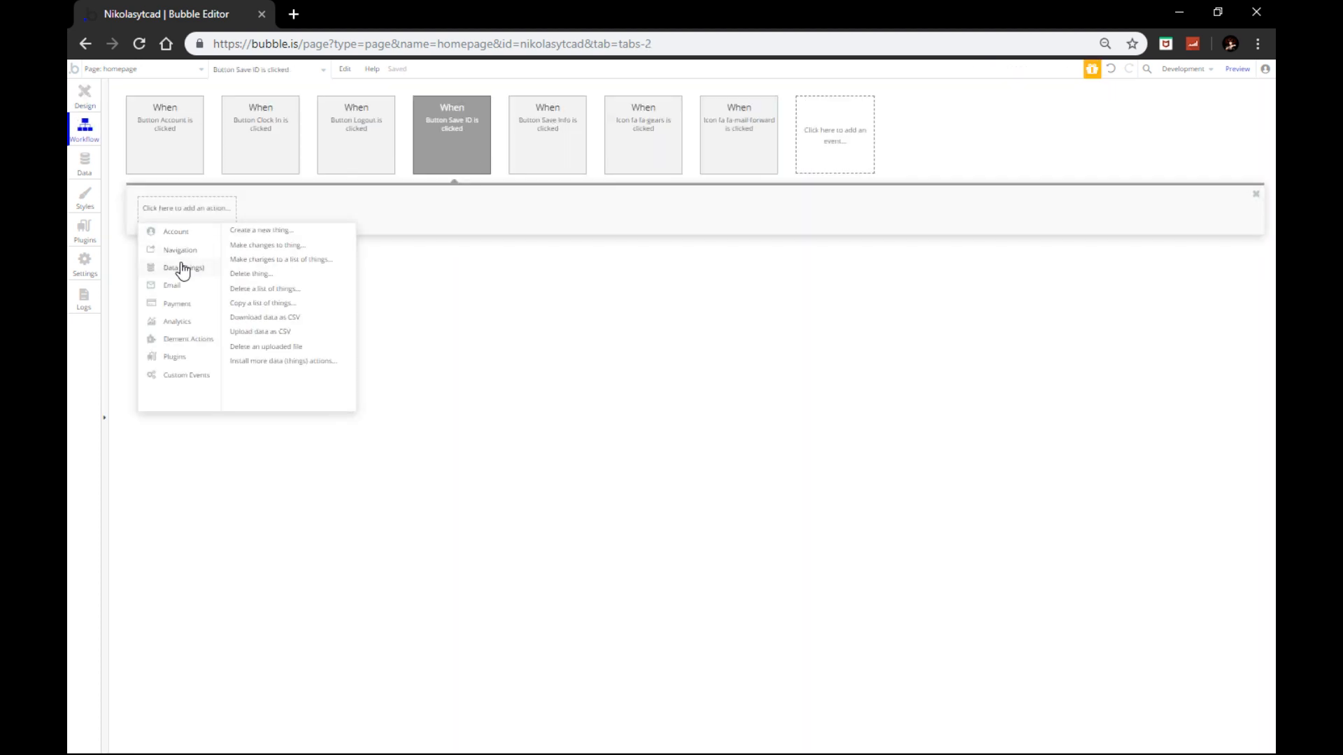
left_click(258, 233)
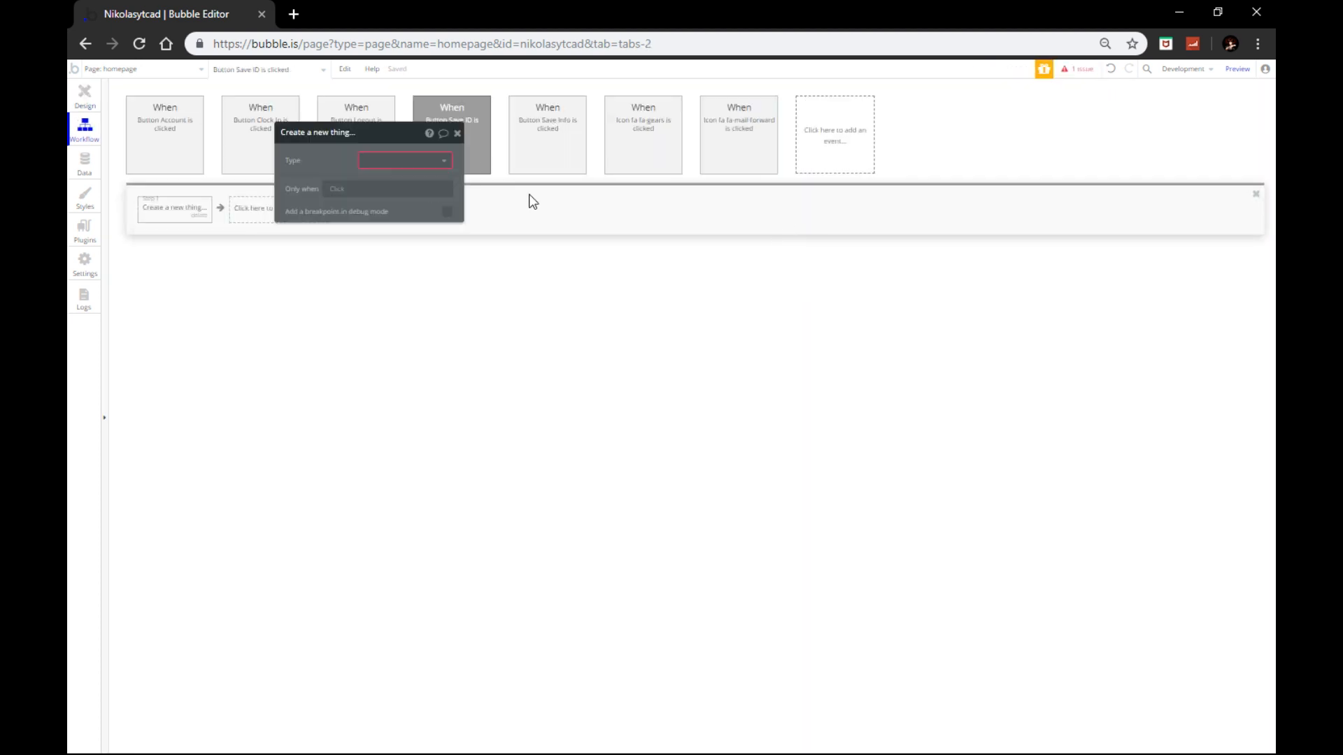
left_click(402, 159)
left_click(378, 211)
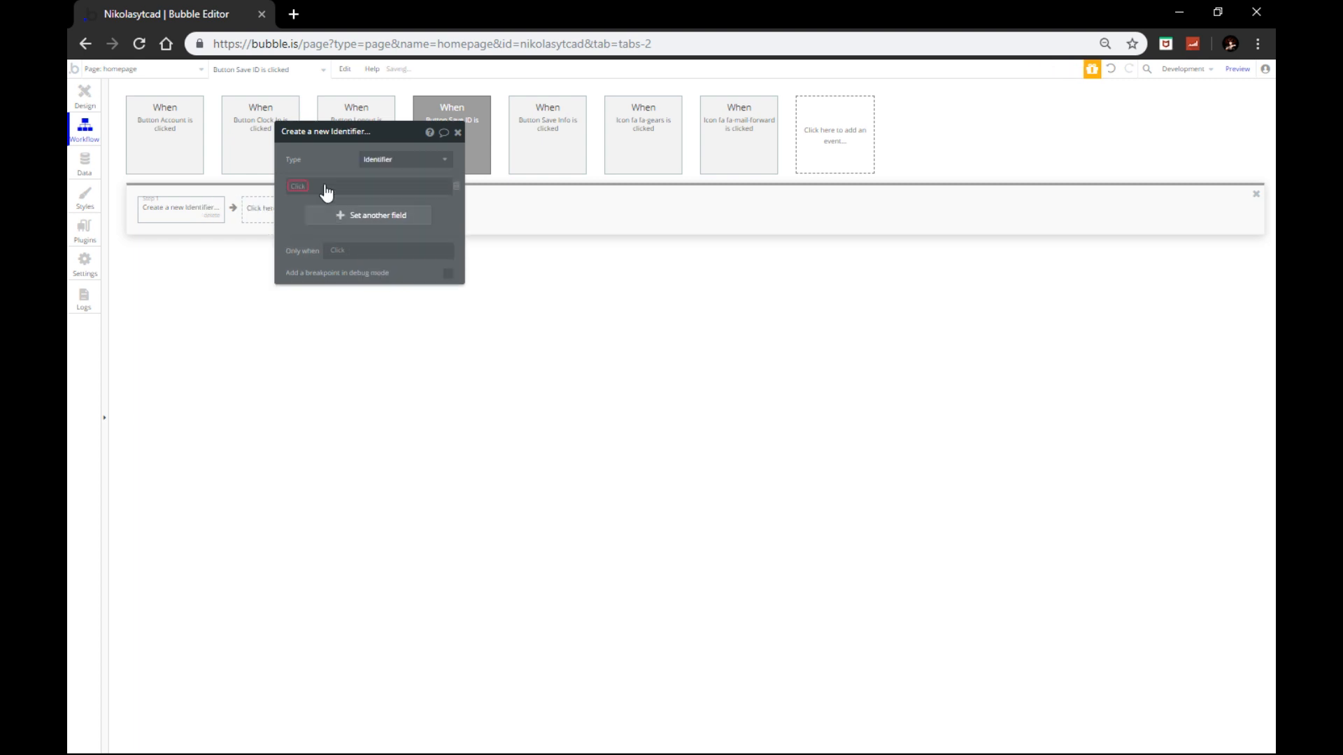
Step: Set CurrentIdentifier to Input New Identifier's value, then return to page design
left_click(402, 190)
left_click(326, 191)
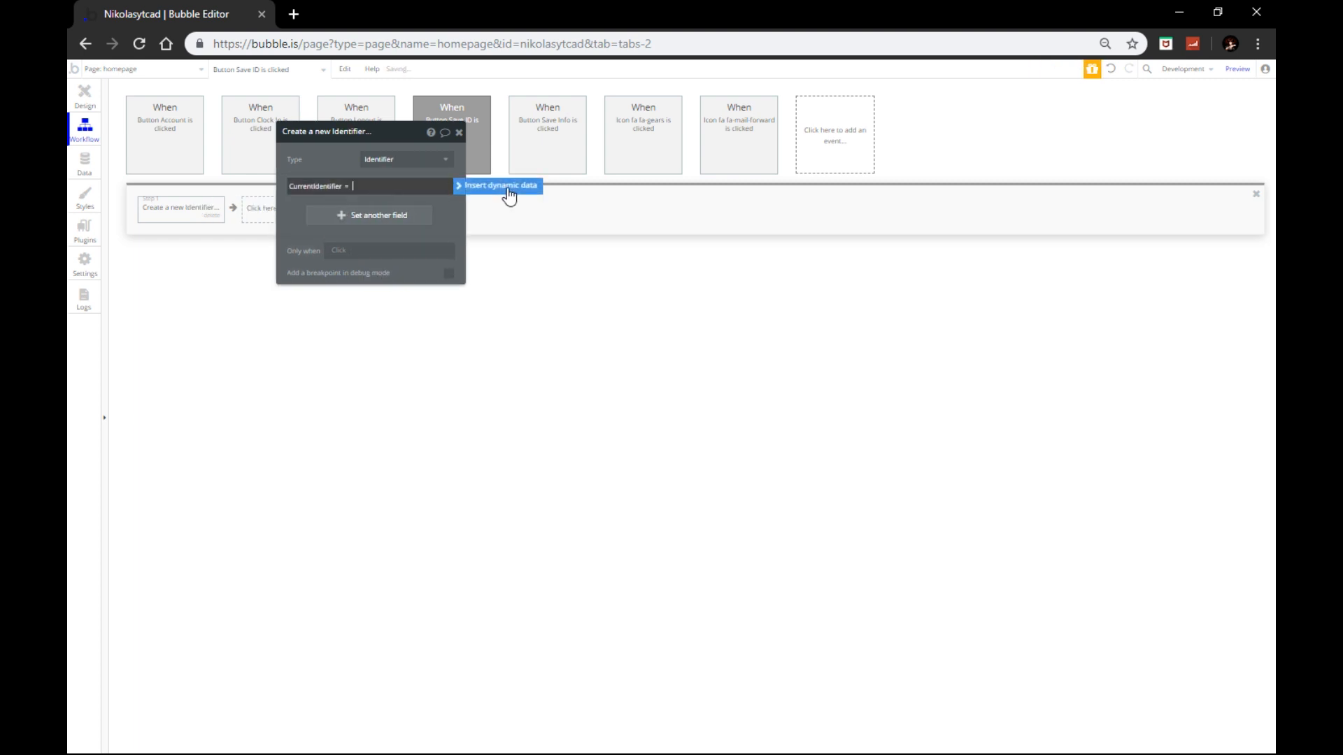
left_click(362, 187)
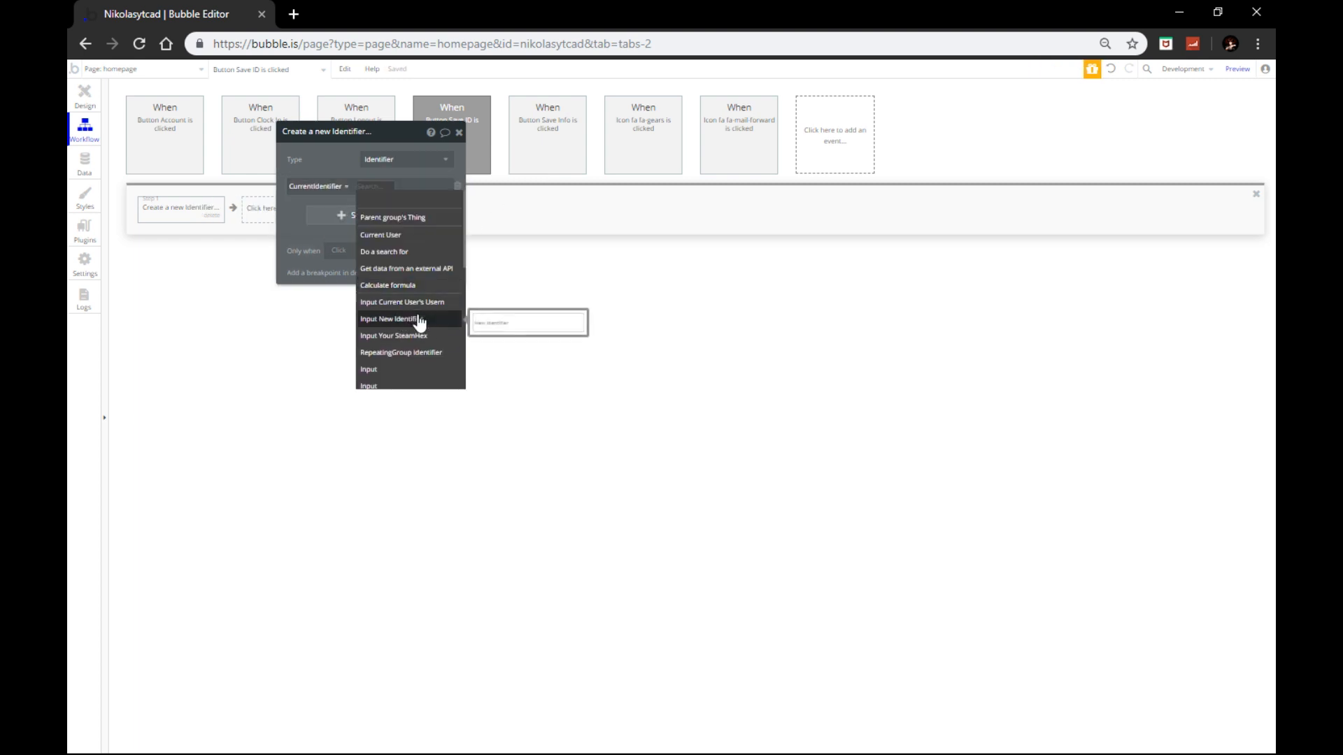
left_click(419, 321)
left_click(348, 213)
left_click(451, 229)
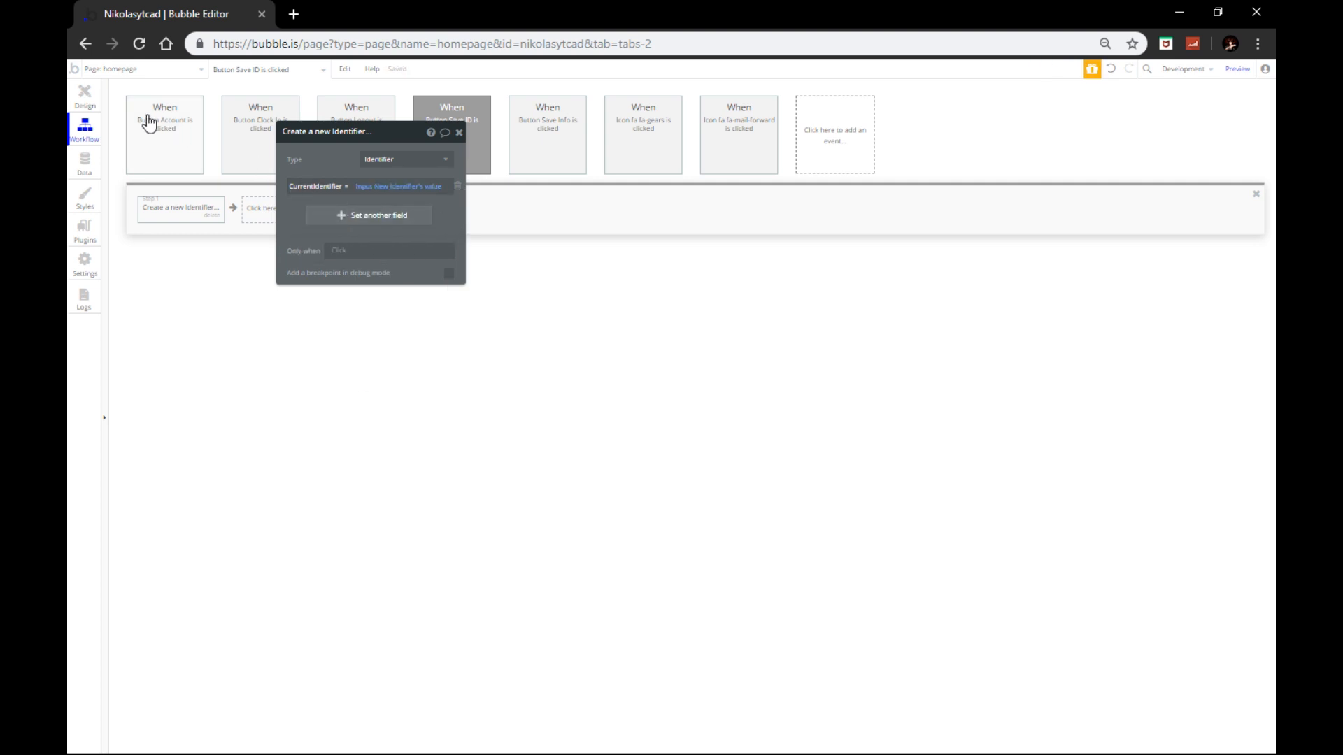
left_click(85, 96)
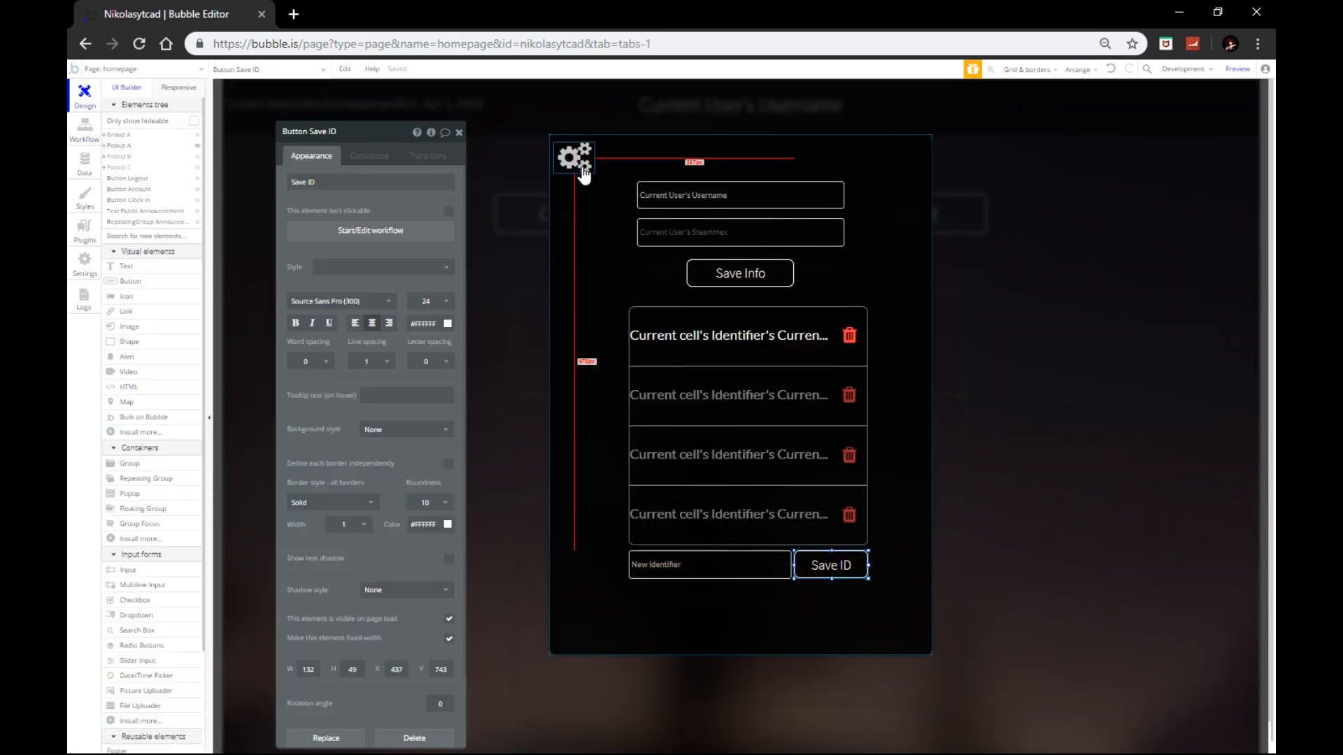
left_click(459, 133)
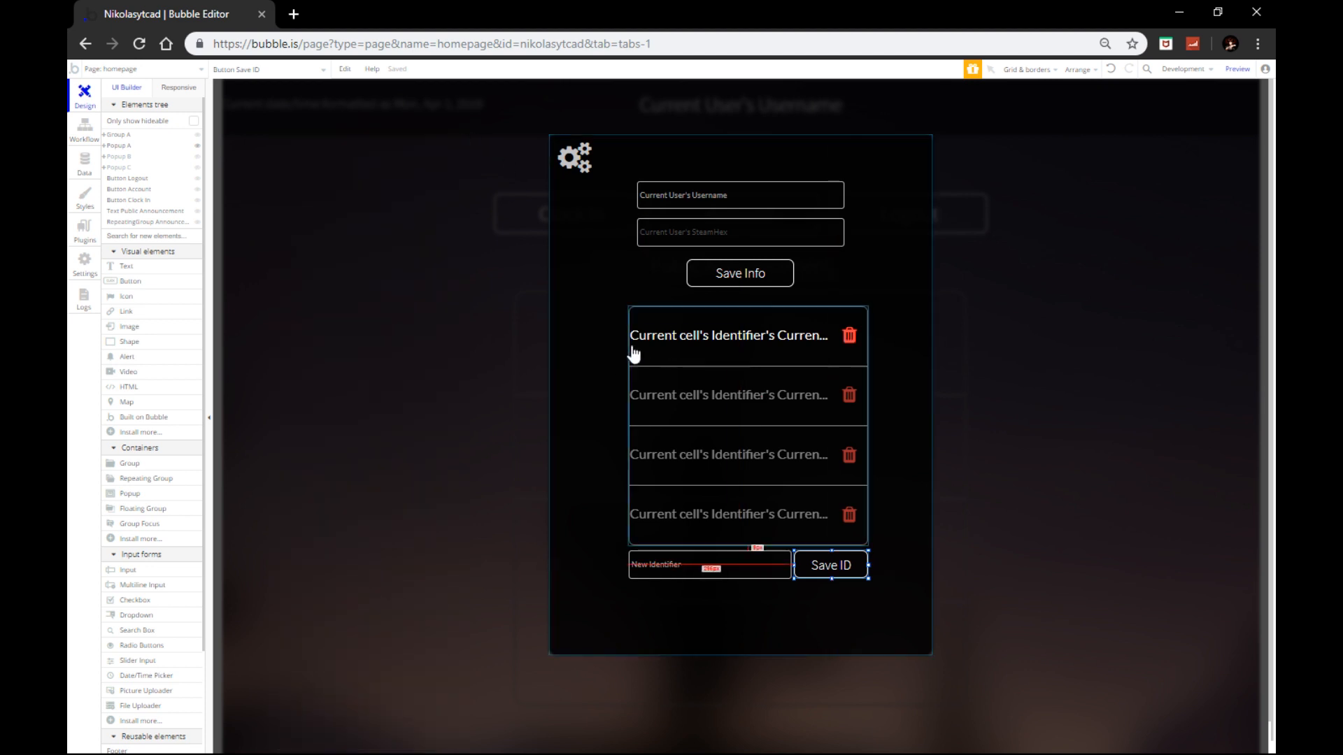
Step: Show the account settings popup and open the Save Info button's workflow
left_click(197, 146)
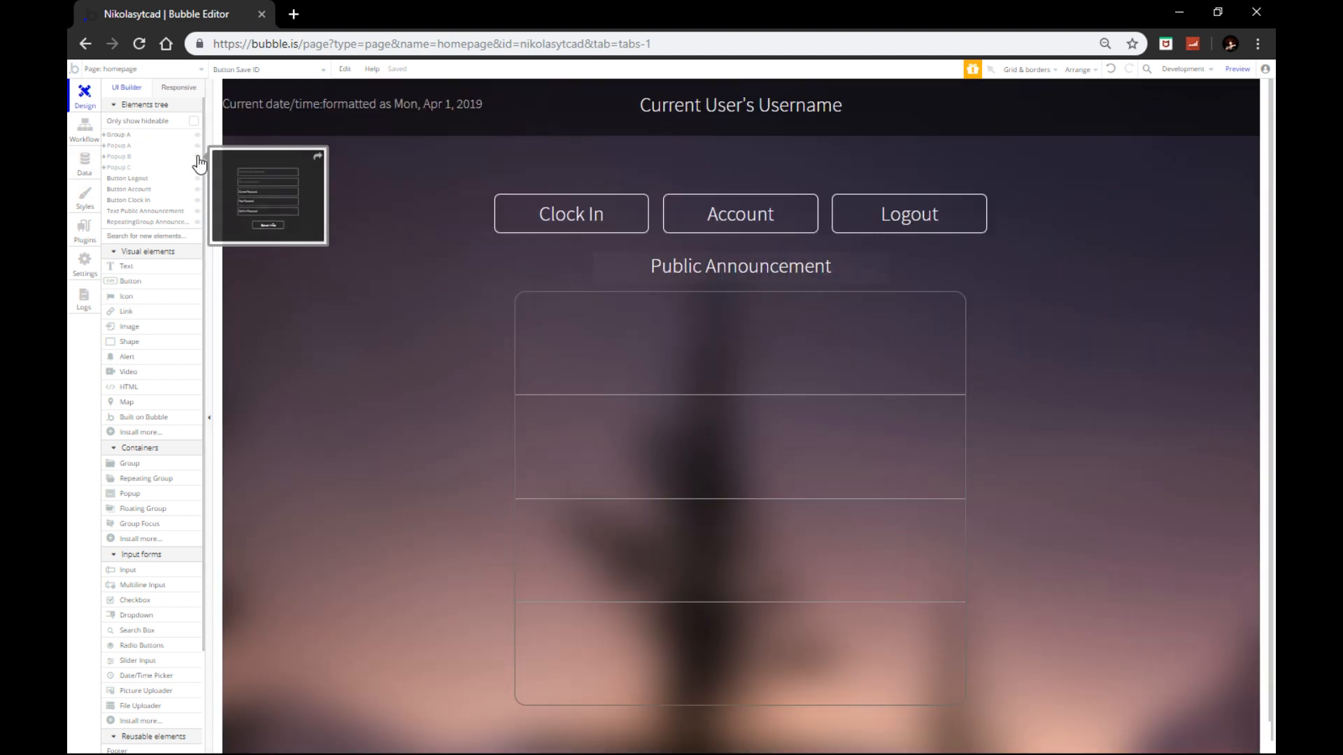
left_click(197, 157)
left_click(761, 399)
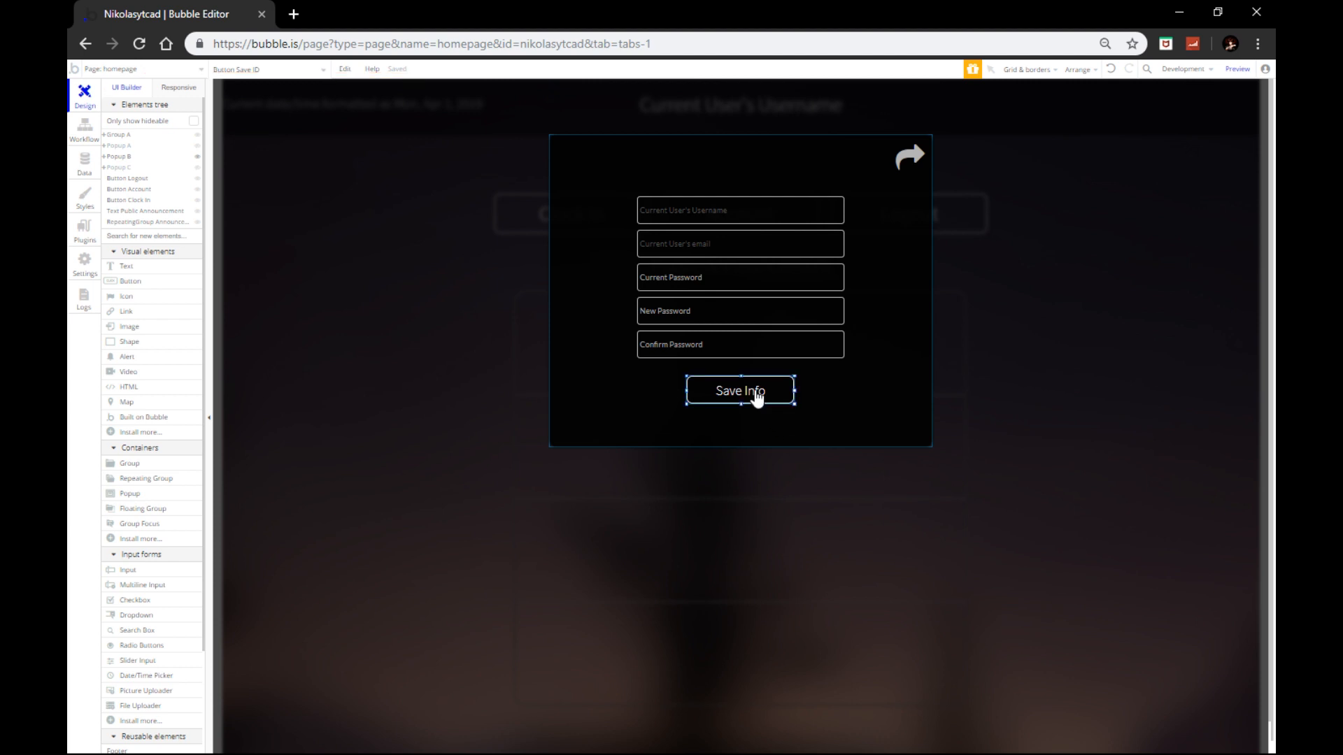
double_click(757, 398)
left_click(344, 233)
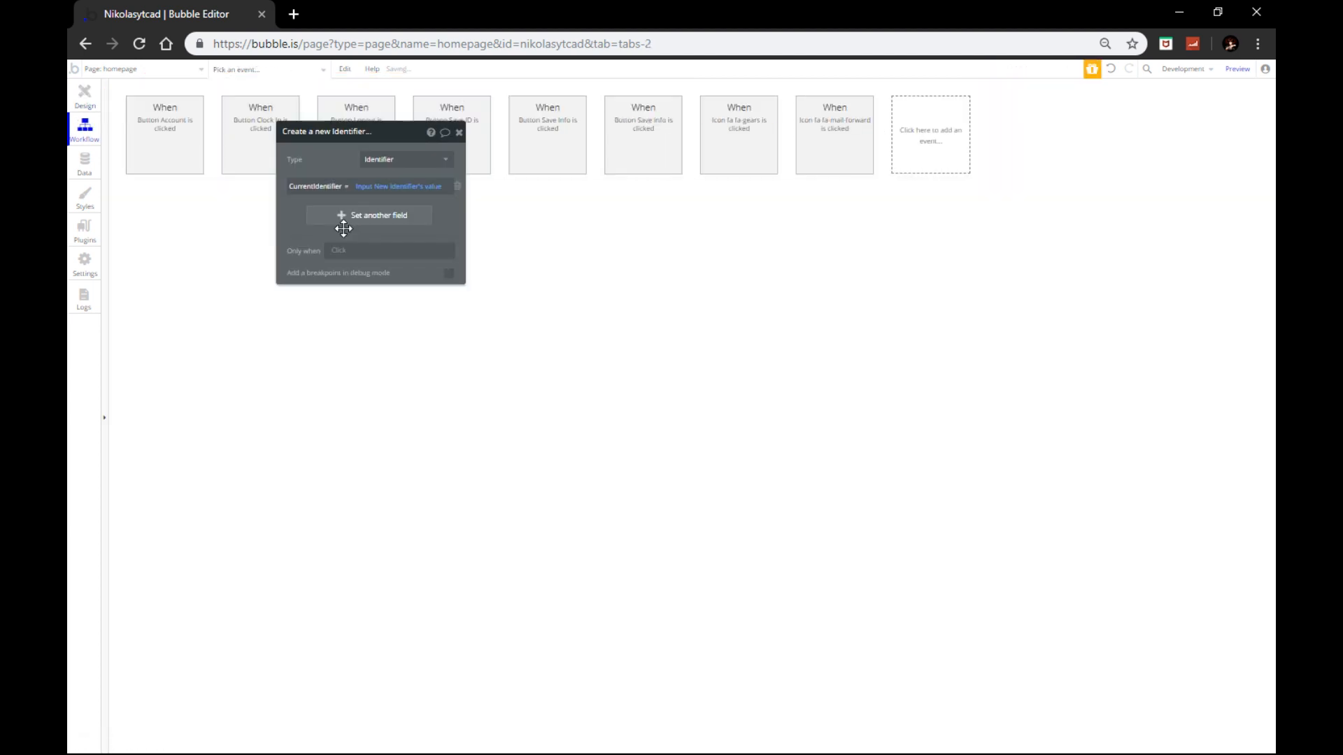
left_click_drag(379, 133, 858, 288)
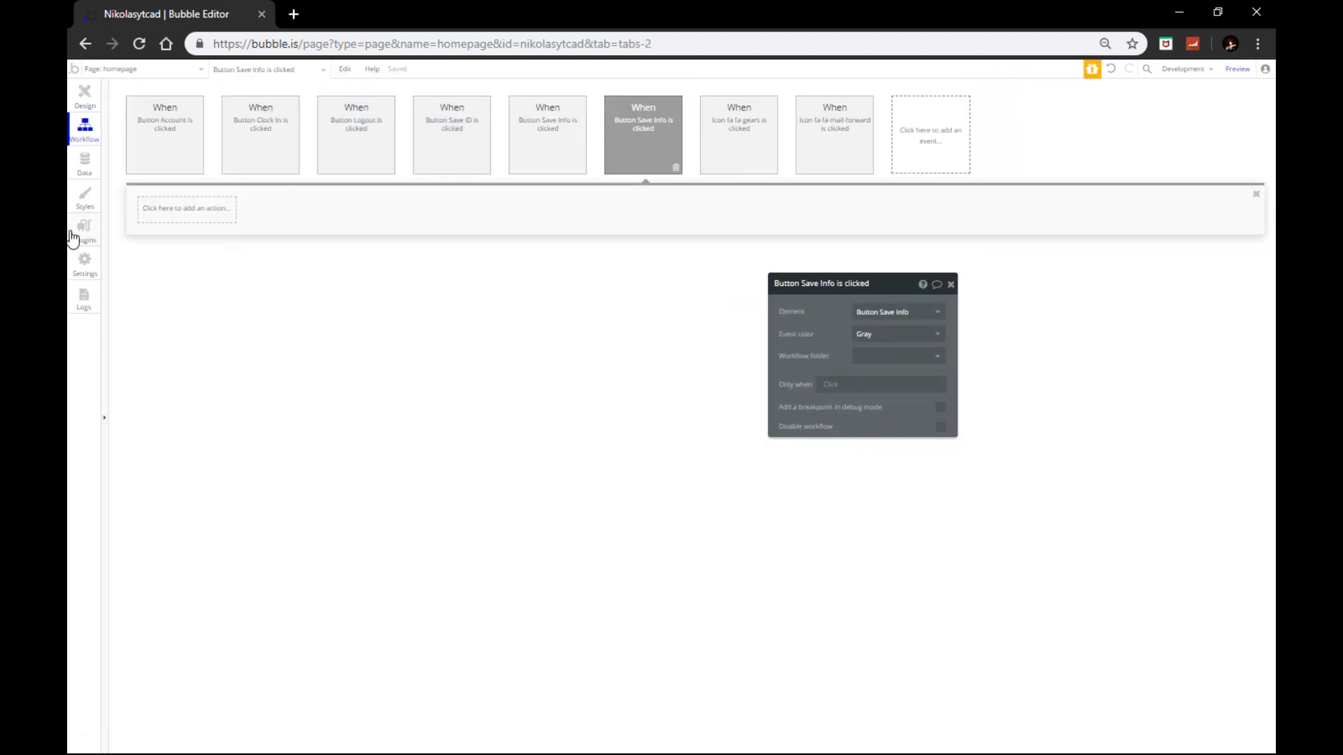
Step: Add an Update the user's credentials action using Current Password input's value as old password
left_click(186, 208)
mouse_move(188, 343)
mouse_move(189, 272)
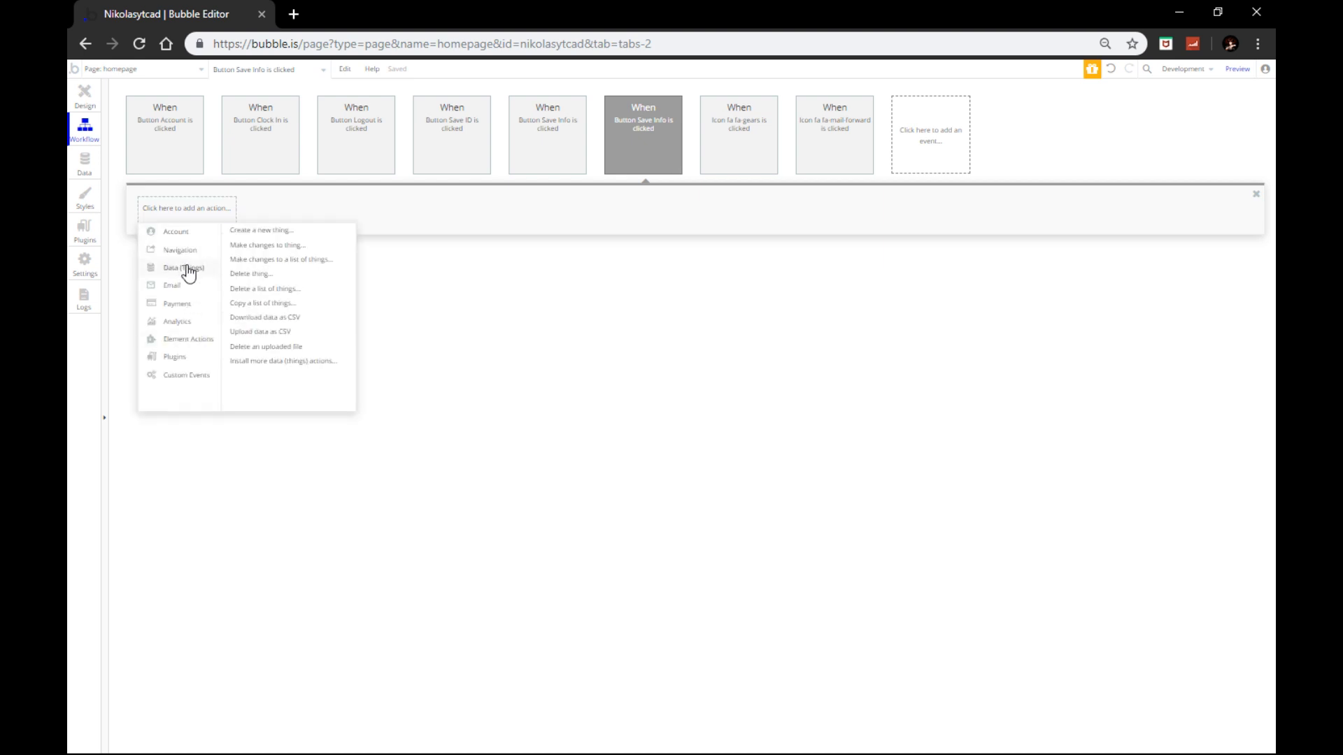
mouse_move(193, 240)
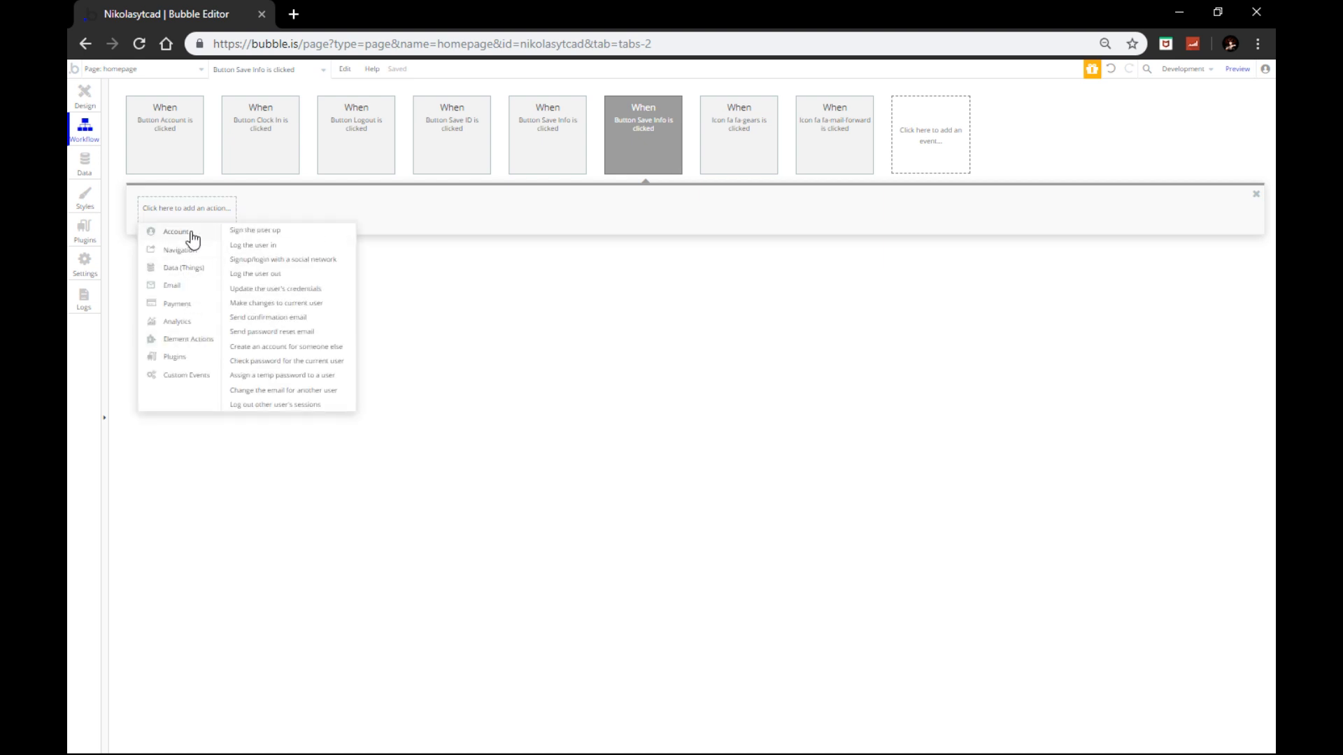
left_click(254, 290)
left_click(873, 313)
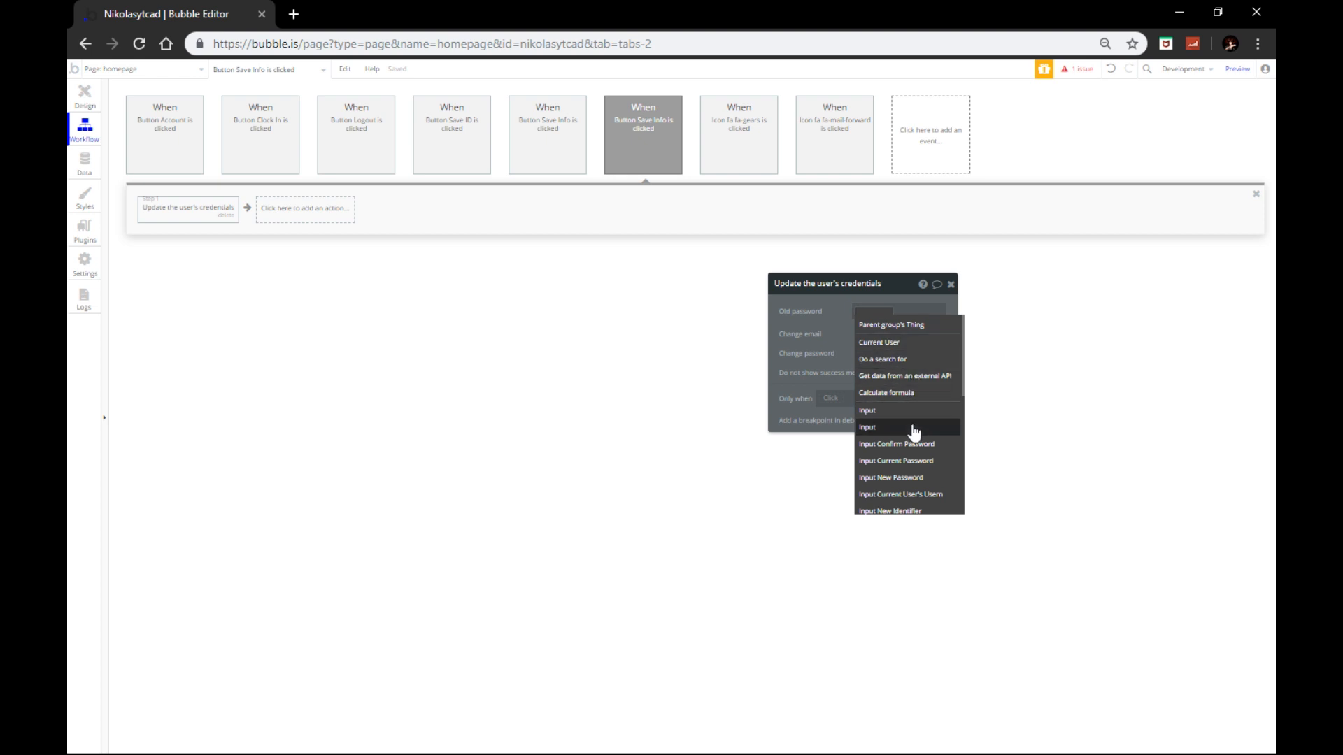
mouse_move(895, 416)
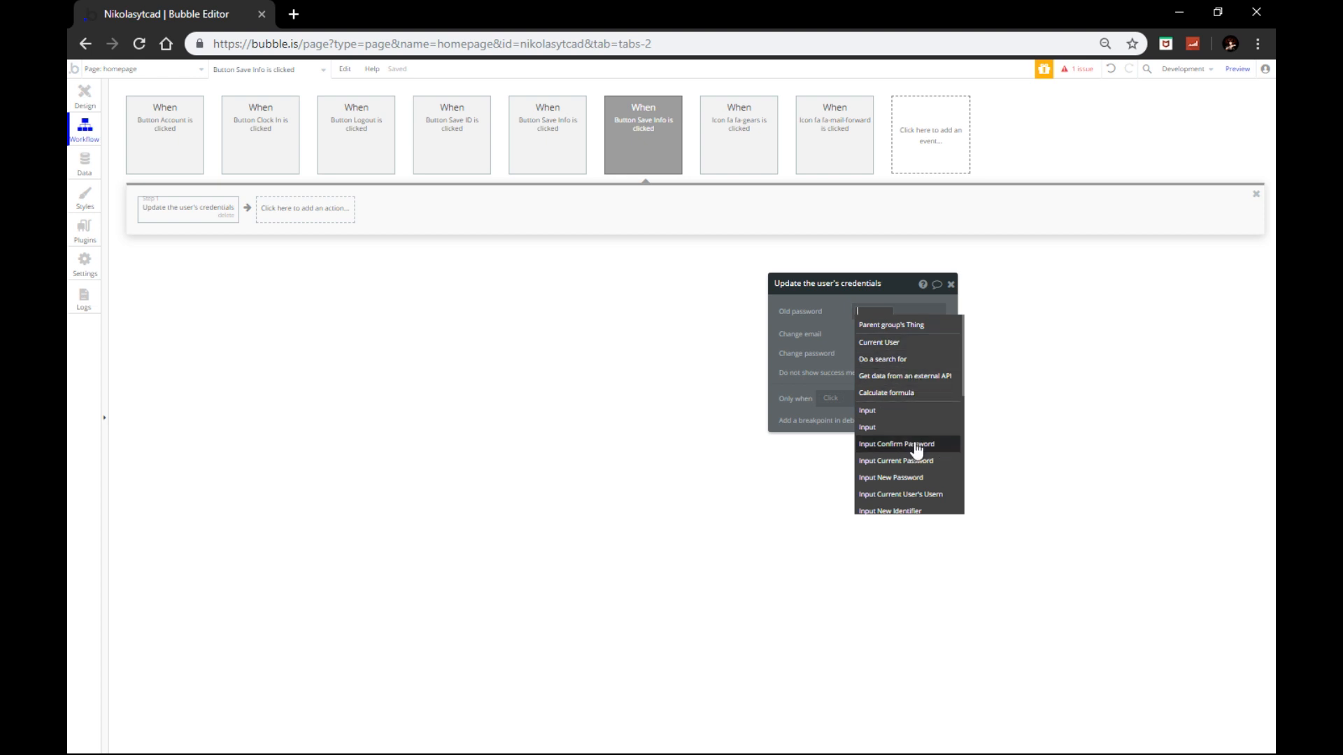
left_click(902, 465)
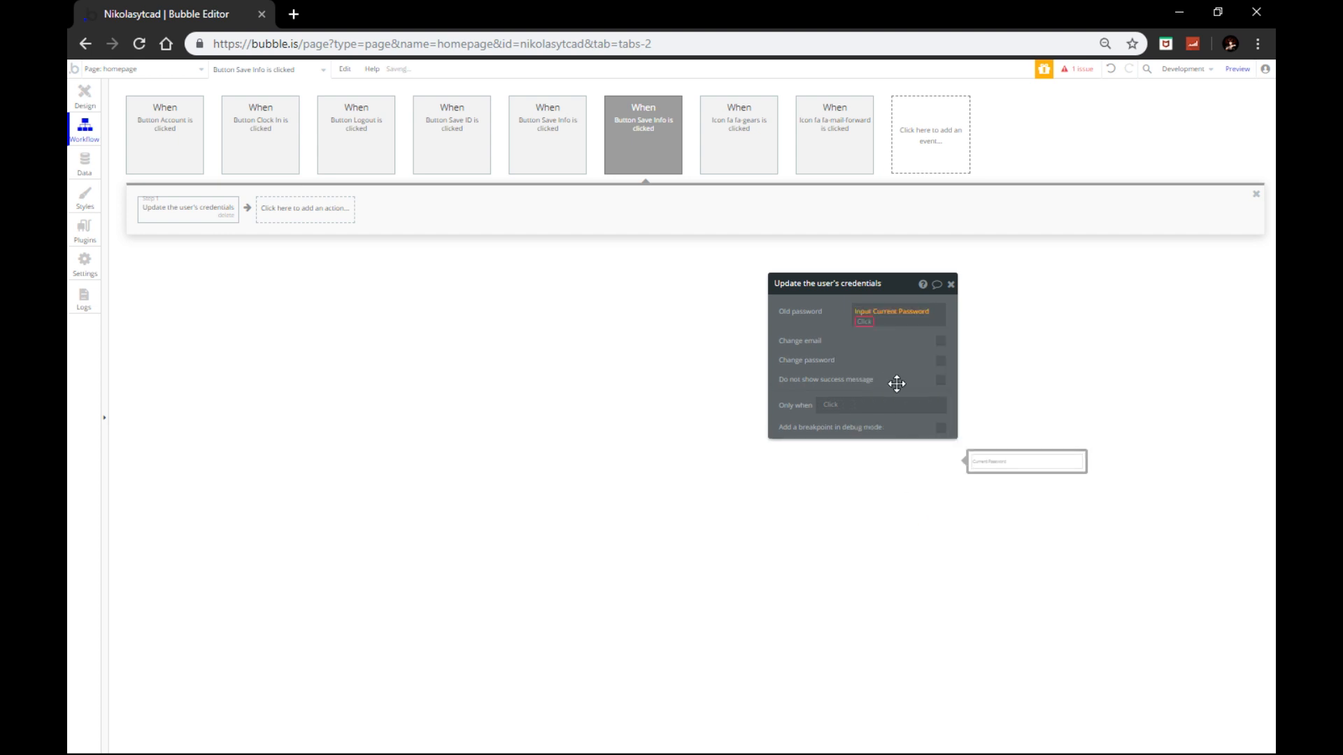
left_click(873, 337)
Step: Enable changing the password, taking the New Password input's value
left_click(942, 359)
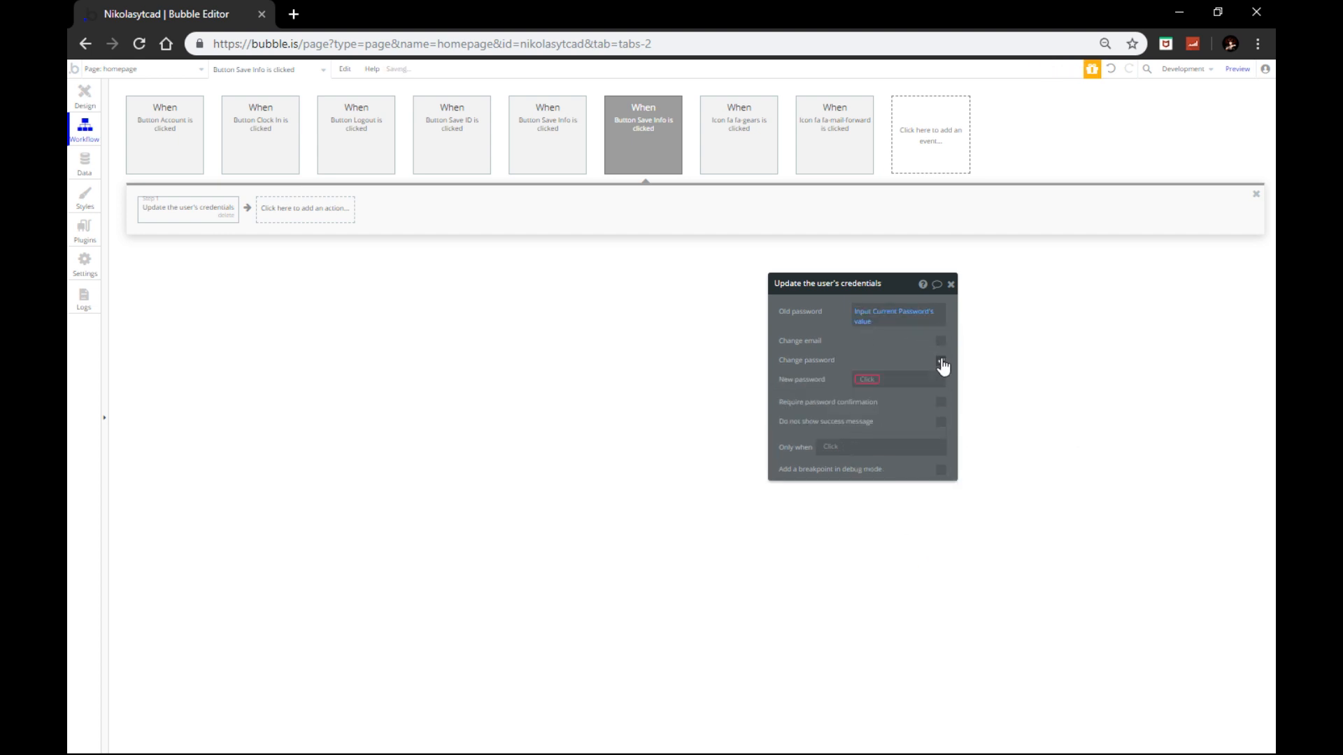
left_click(875, 380)
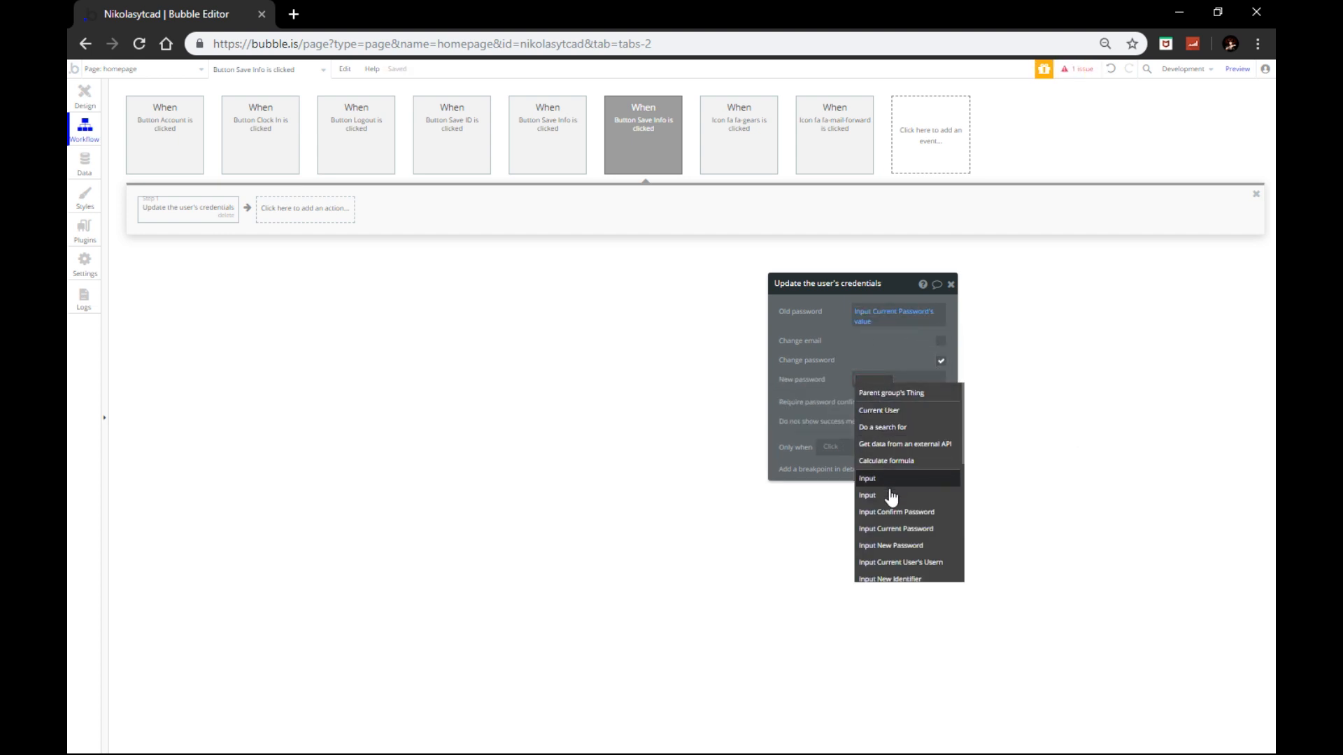
left_click(892, 545)
left_click(924, 387)
left_click(898, 404)
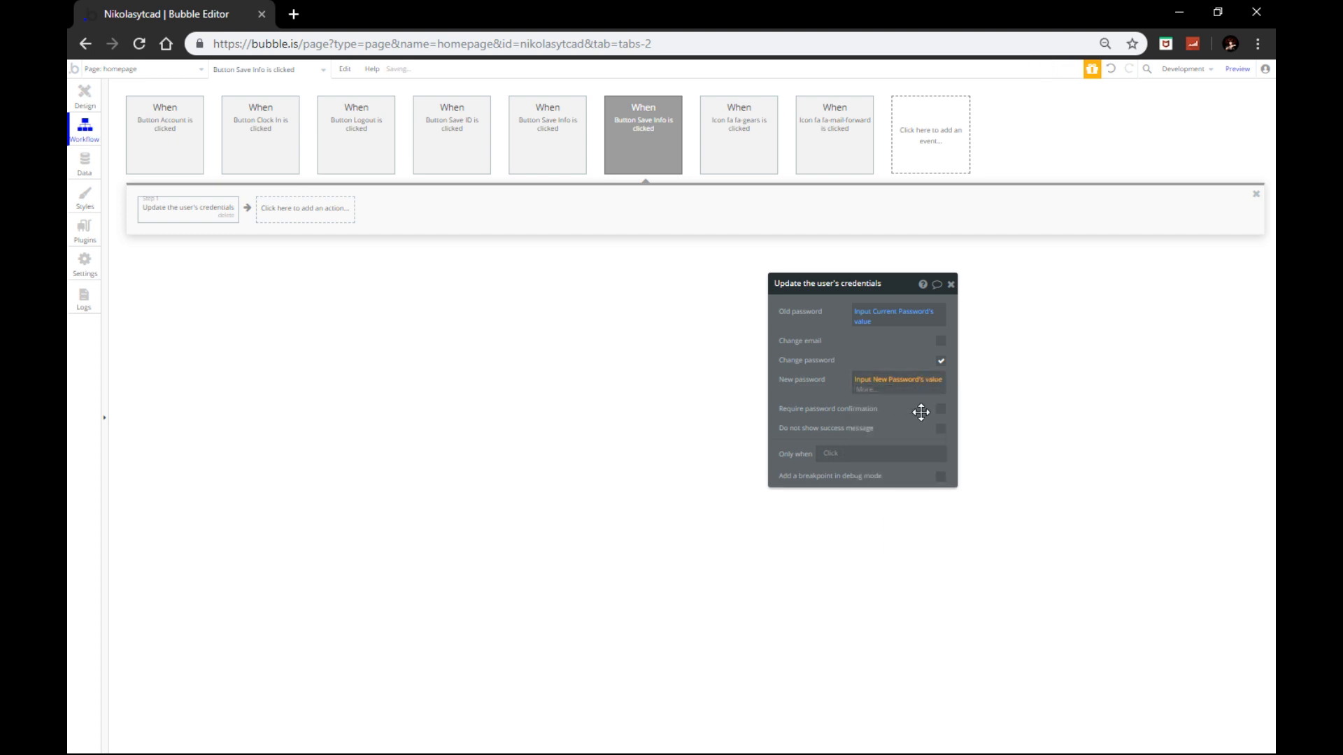
left_click(897, 426)
Step: Require confirmation using the Confirm Password input's value
left_click(940, 401)
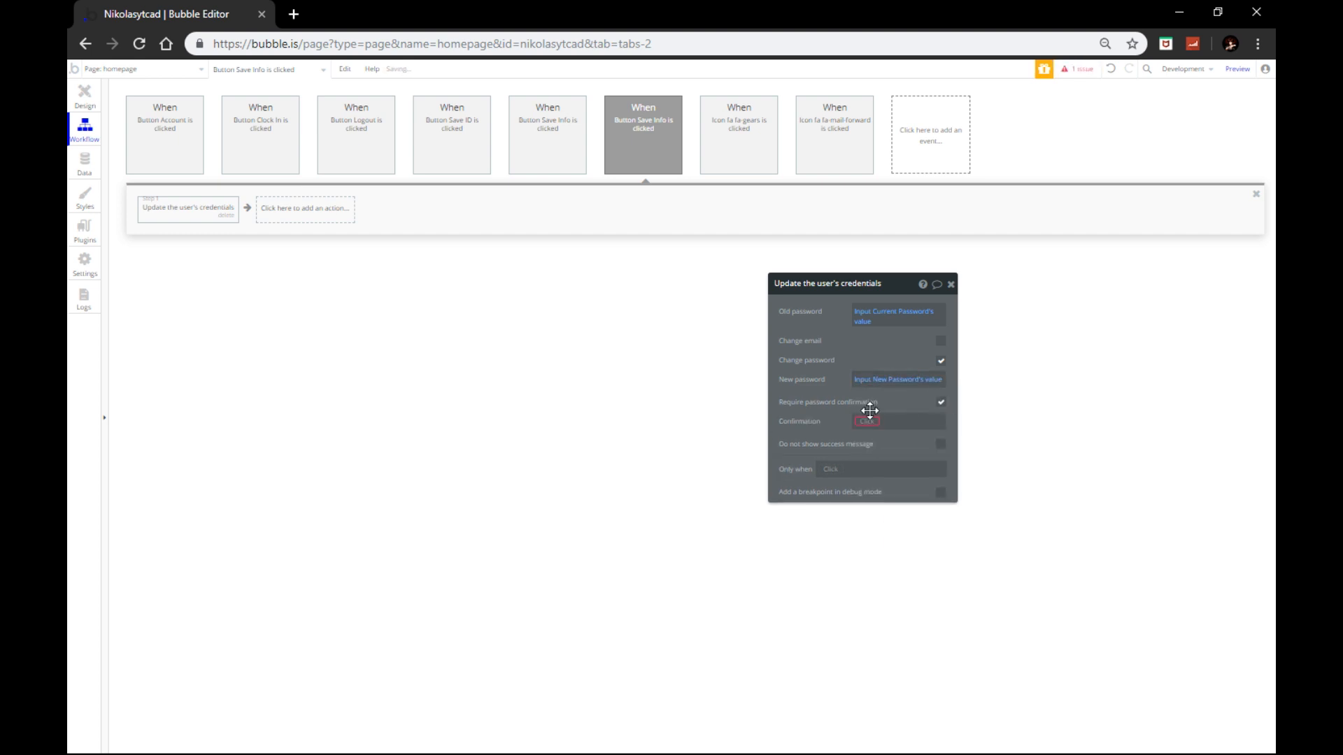
left_click(864, 428)
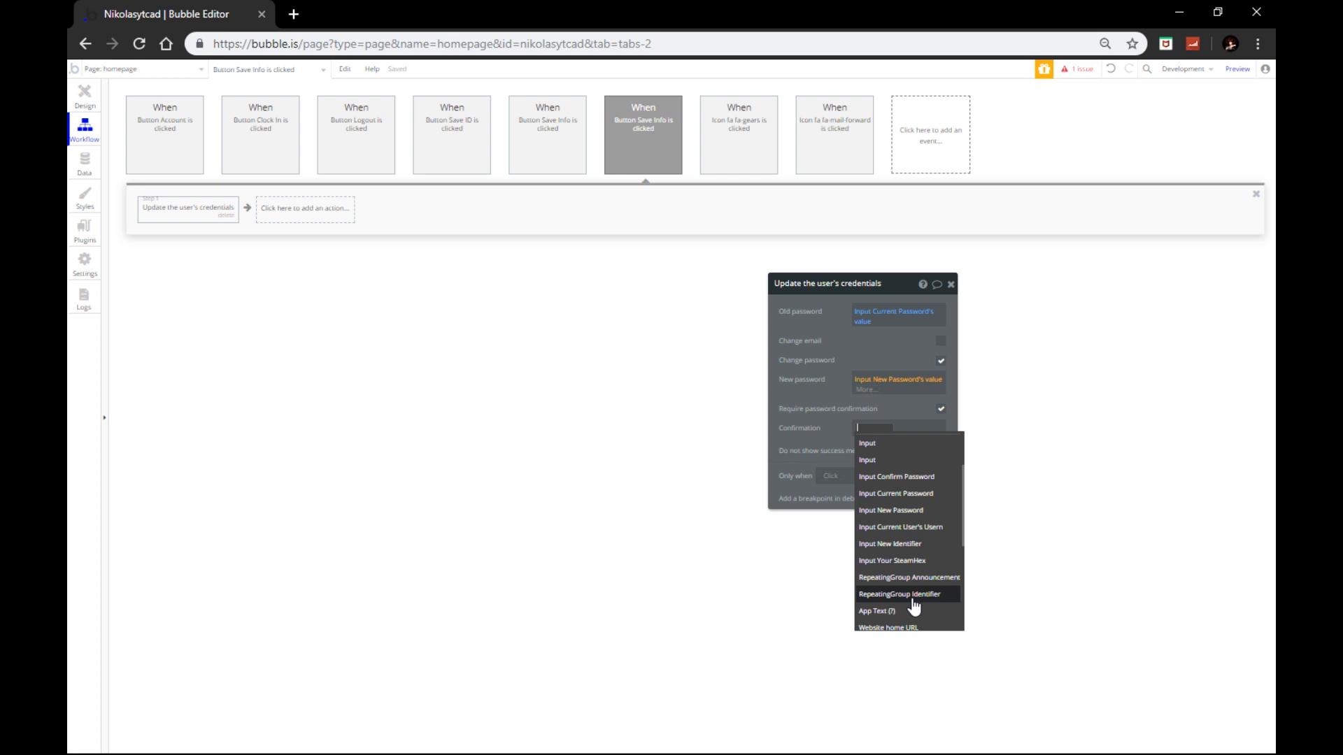
left_click(894, 477)
left_click(871, 452)
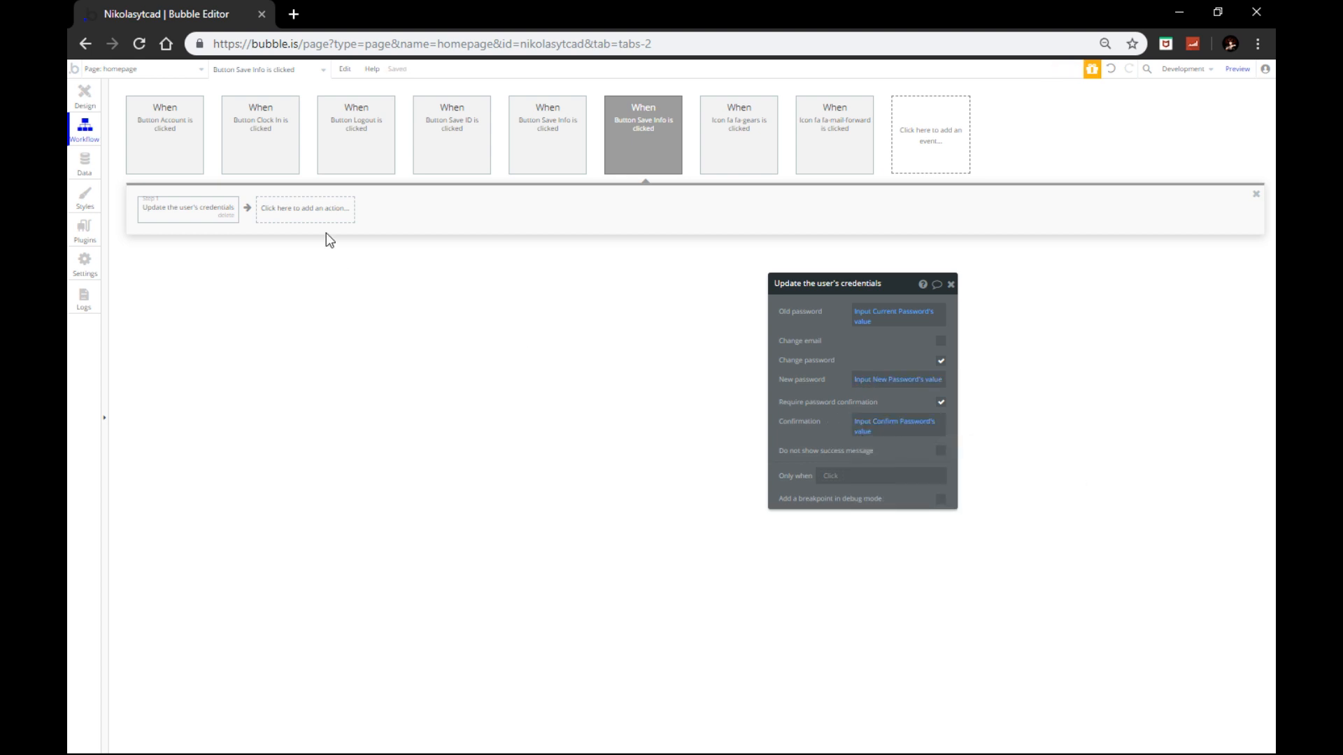
Step: Add a Make changes to thing step that targets the Current User
left_click(298, 222)
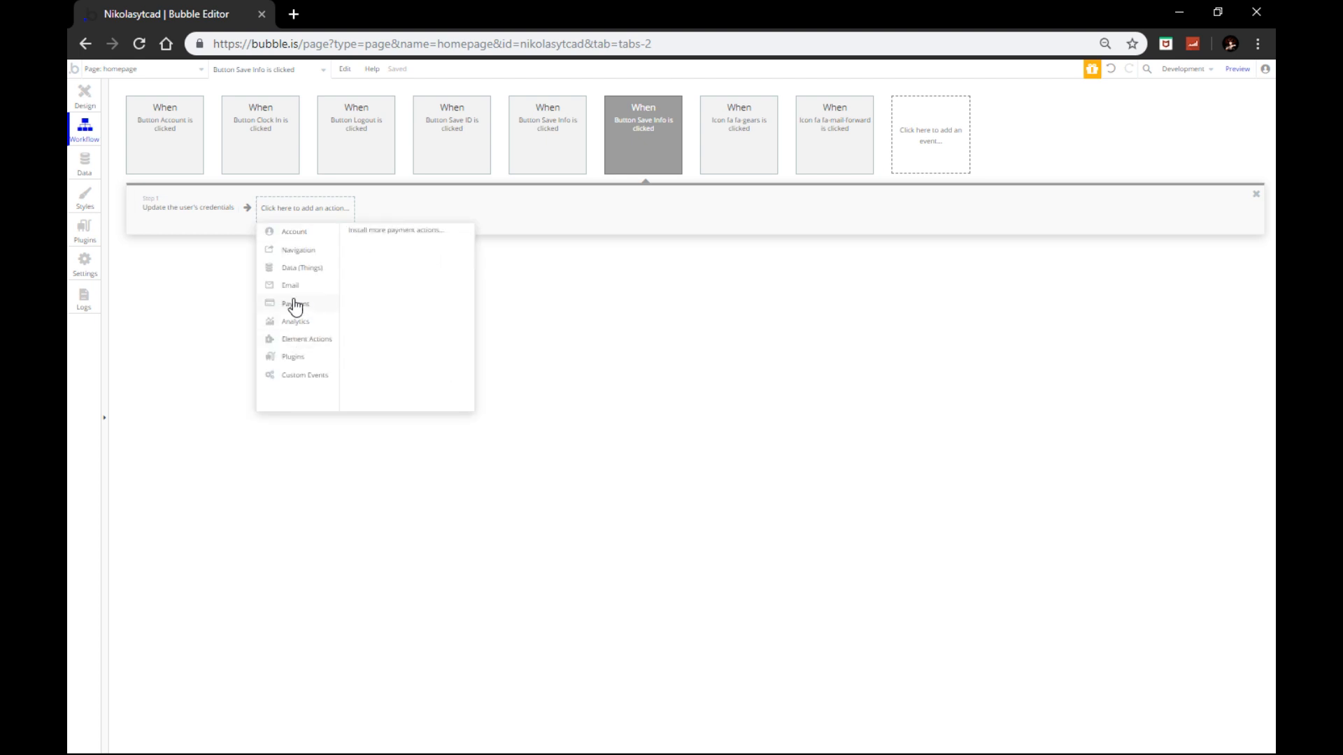
mouse_move(291, 277)
left_click(385, 246)
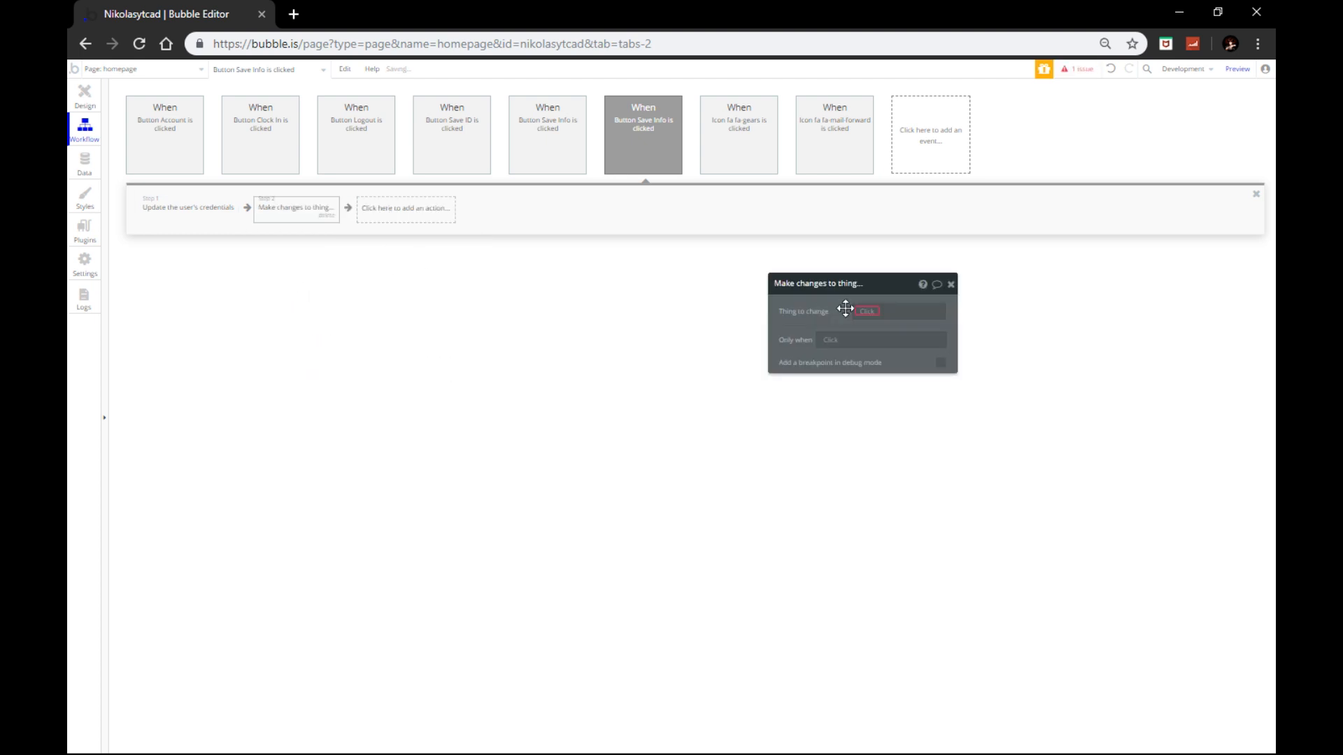
left_click(871, 312)
left_click(885, 326)
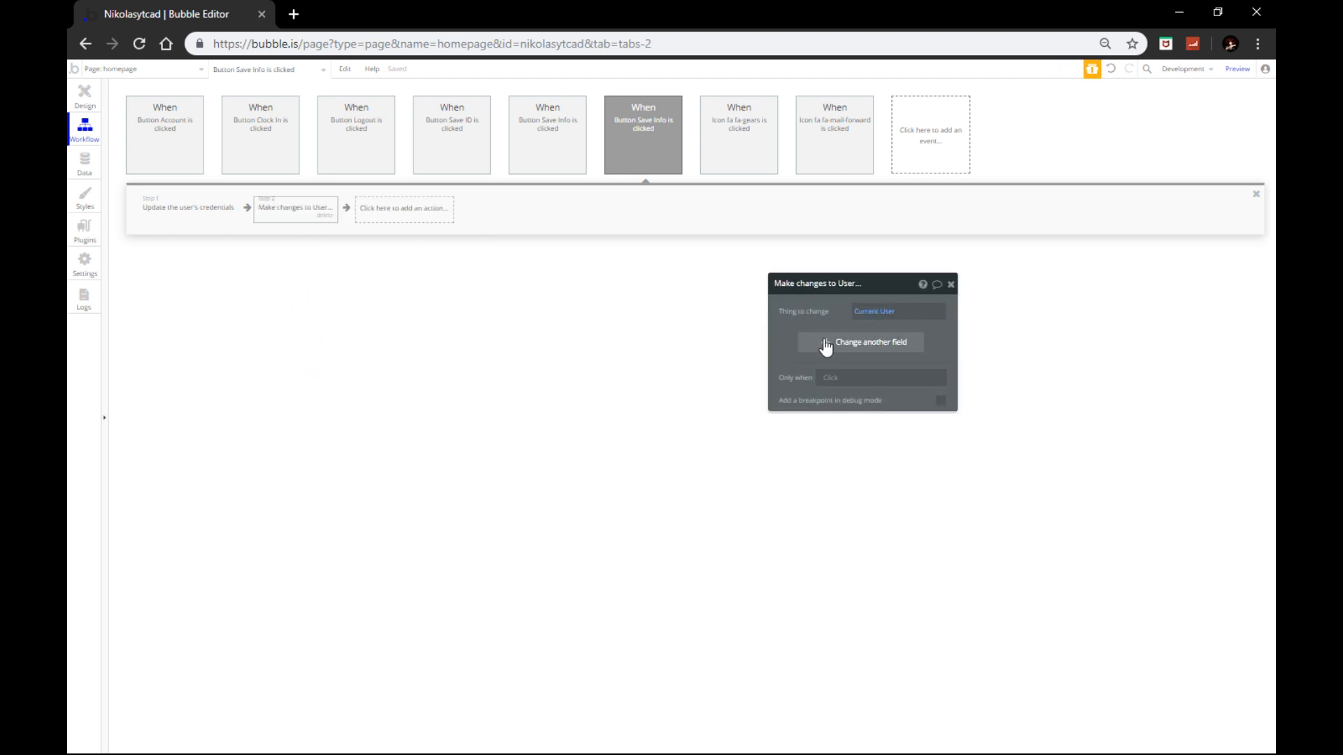
Step: Set the Username field to the first Input's value and return to page design
left_click(826, 342)
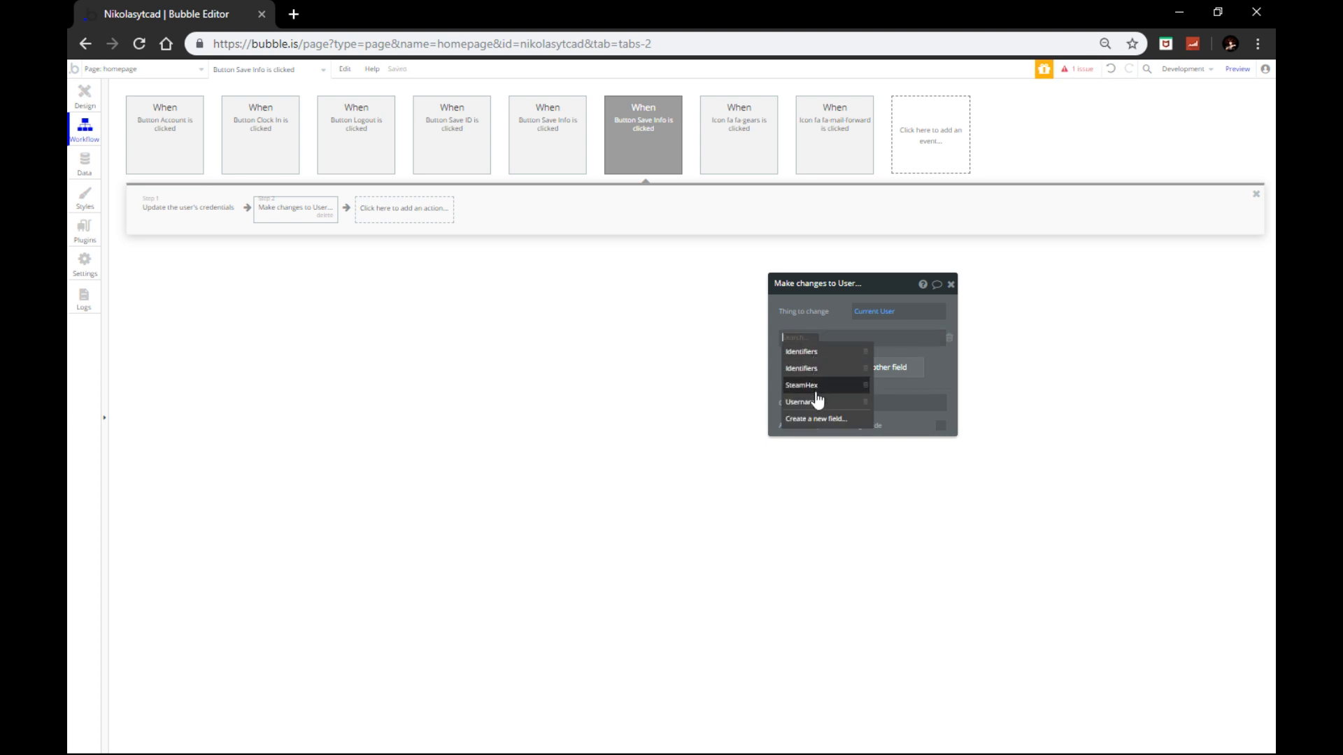
left_click(818, 401)
left_click(881, 338)
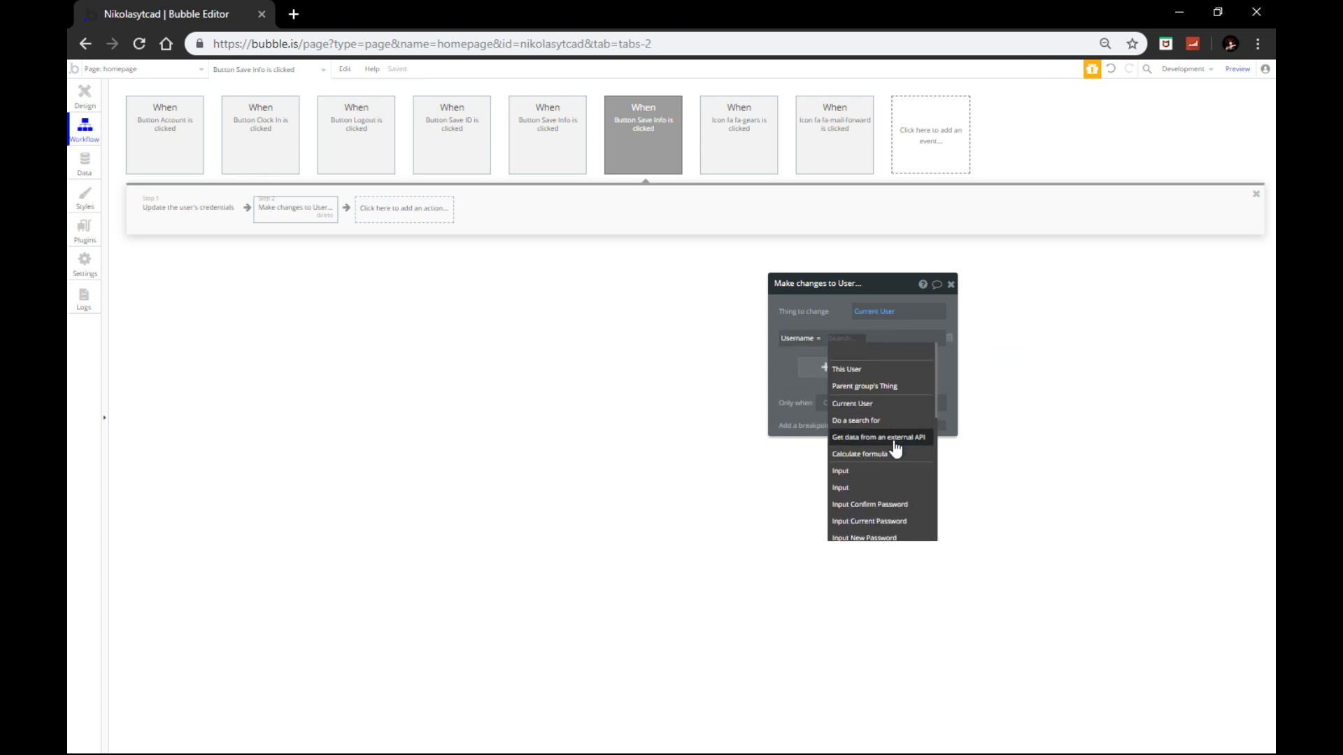
scroll(894, 440, "down", 2)
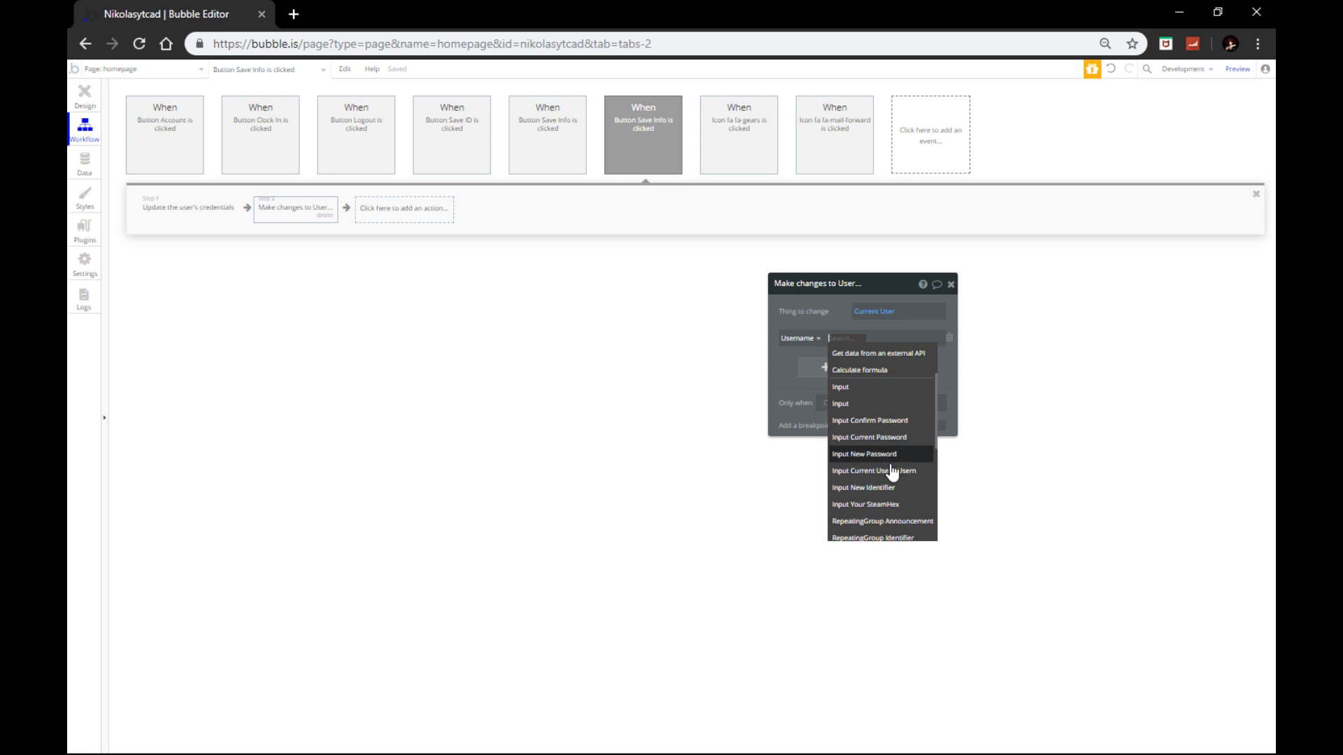
left_click(867, 387)
left_click(866, 353)
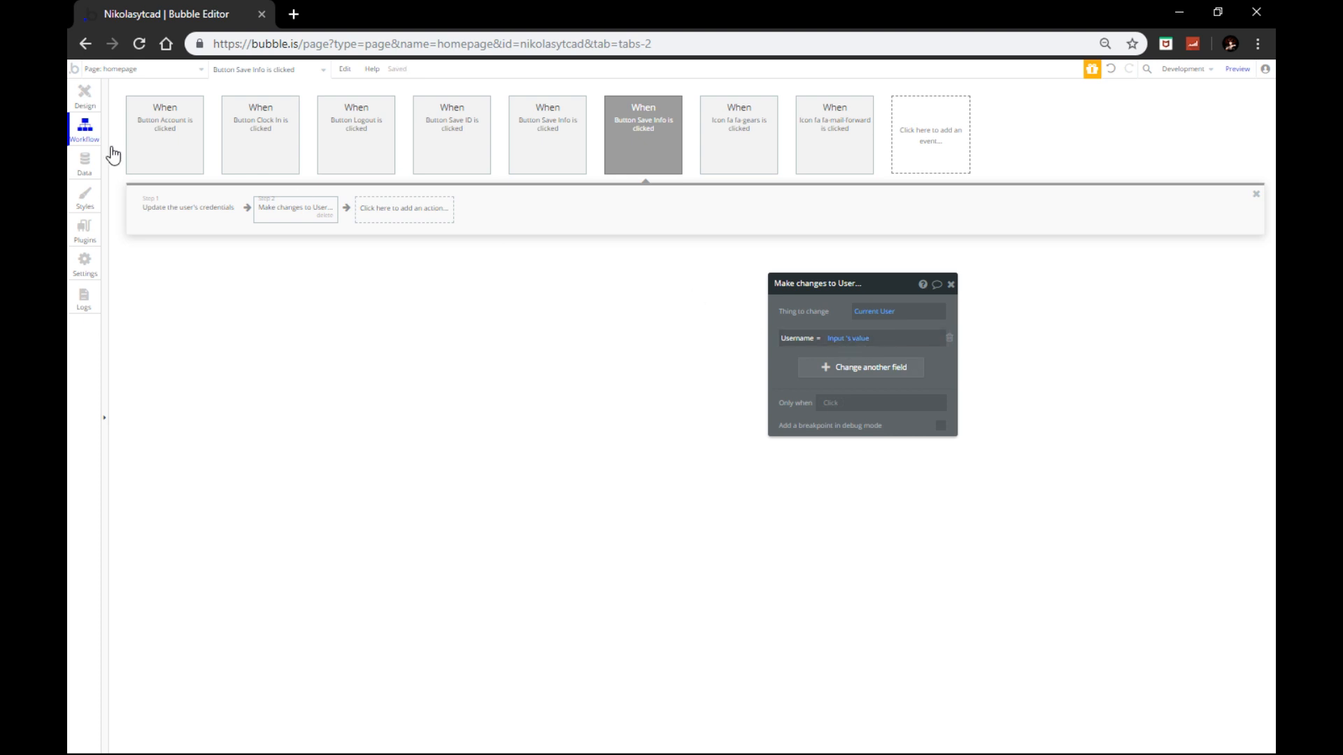
left_click(90, 96)
Step: Set the Email and Confirm Password fields' font colour to white #FFFFFF
left_click(726, 241)
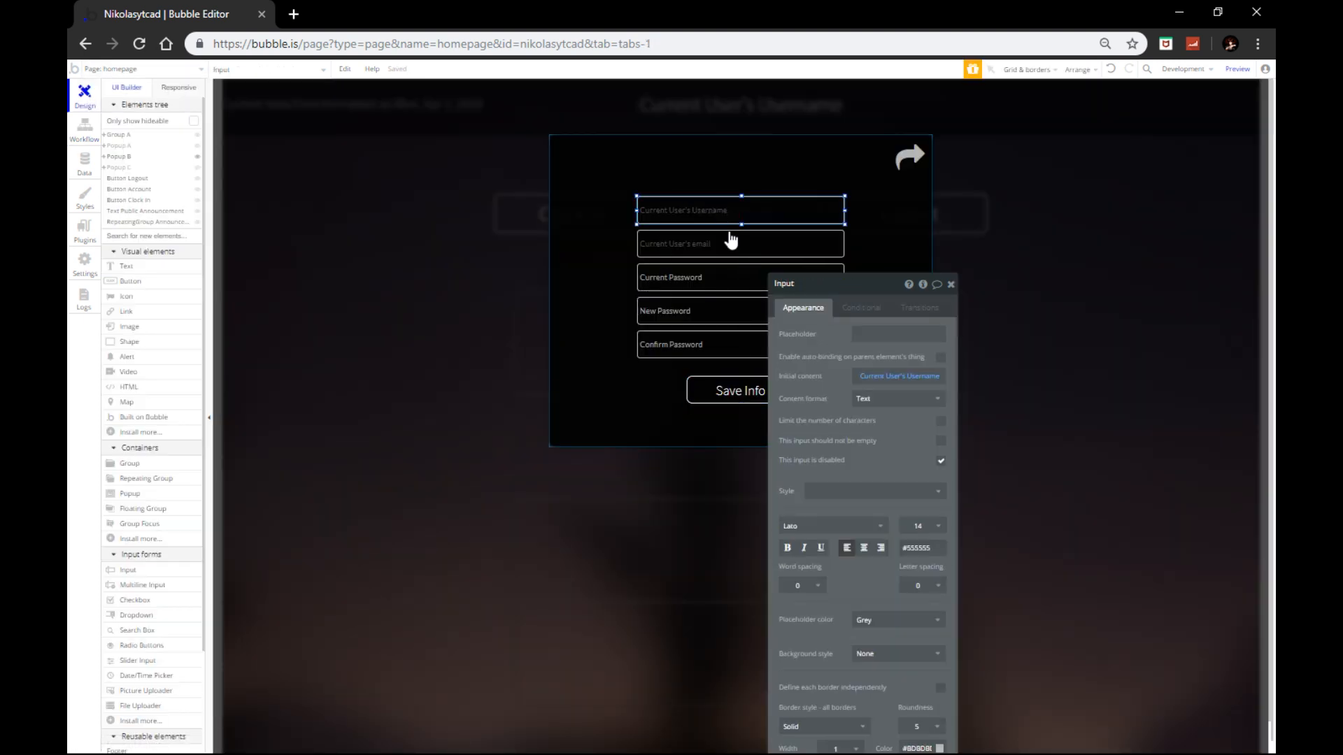
left_click(713, 212)
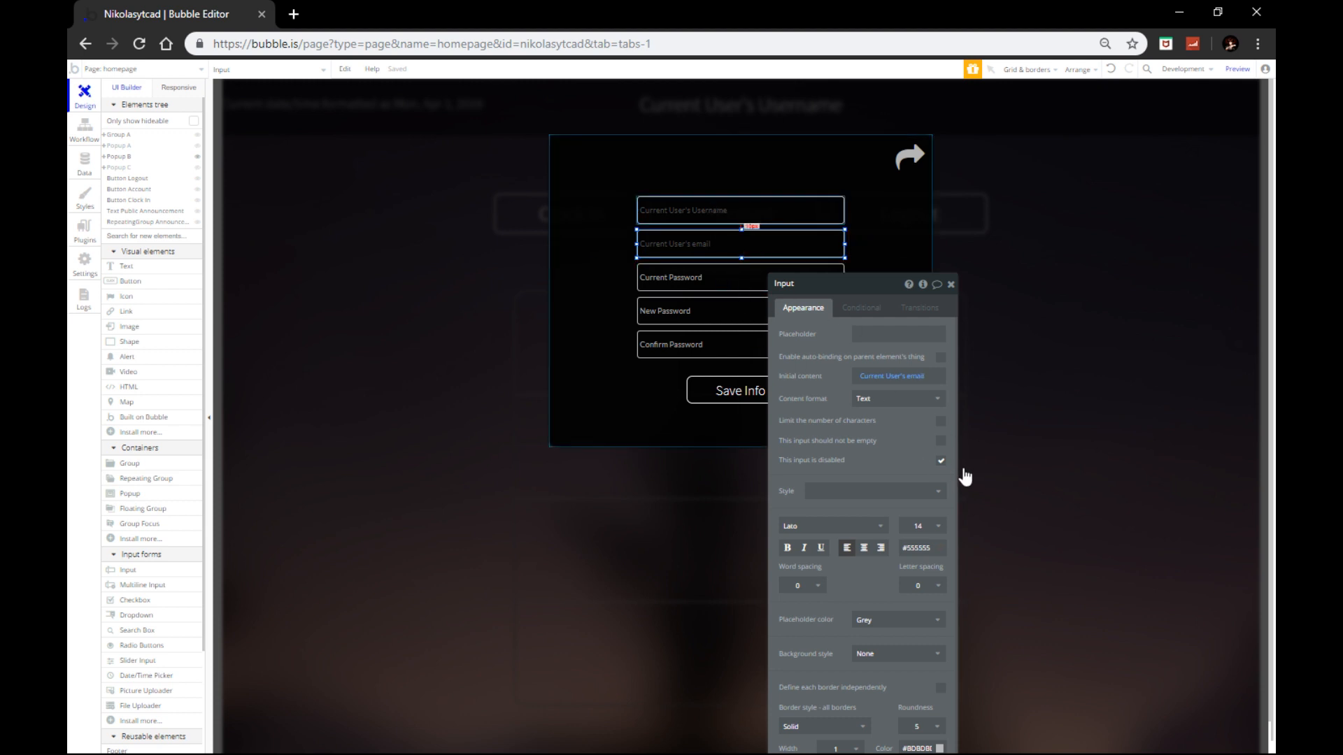
left_click(695, 245)
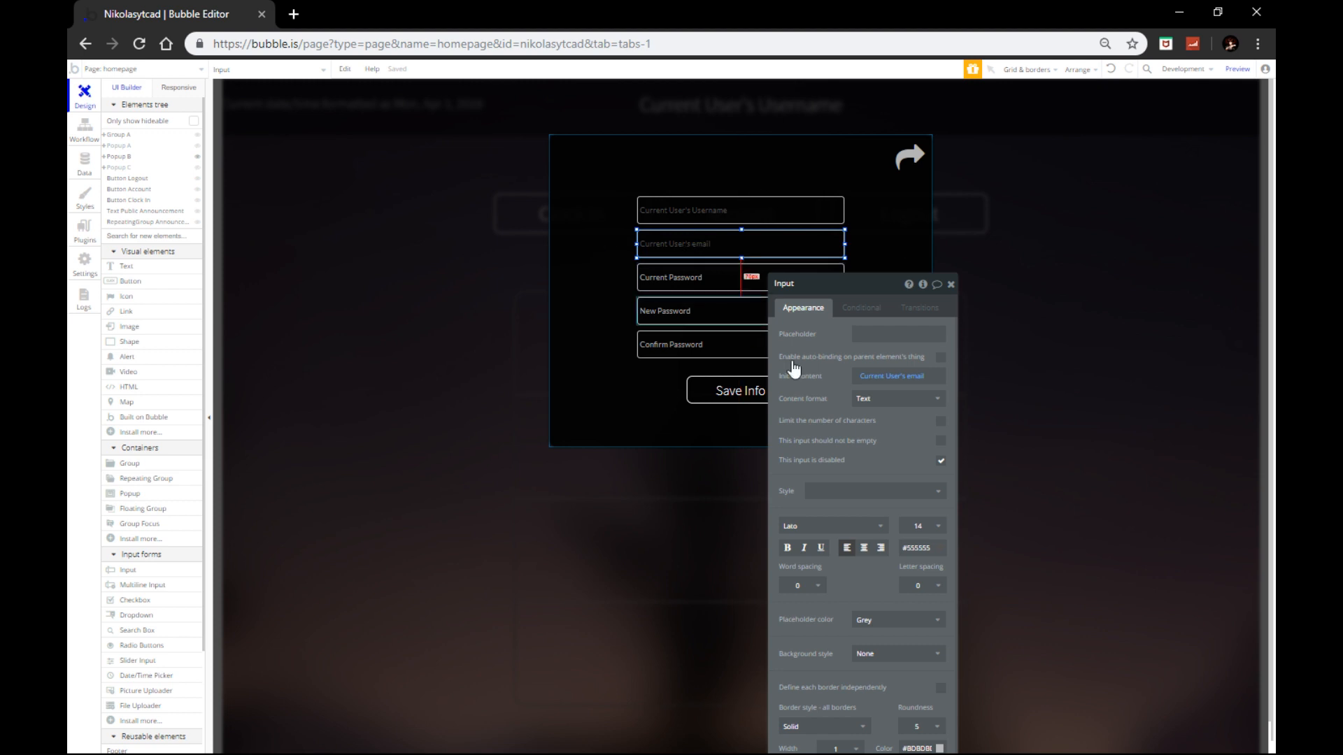
double_click(916, 549)
type("FFFFFF")
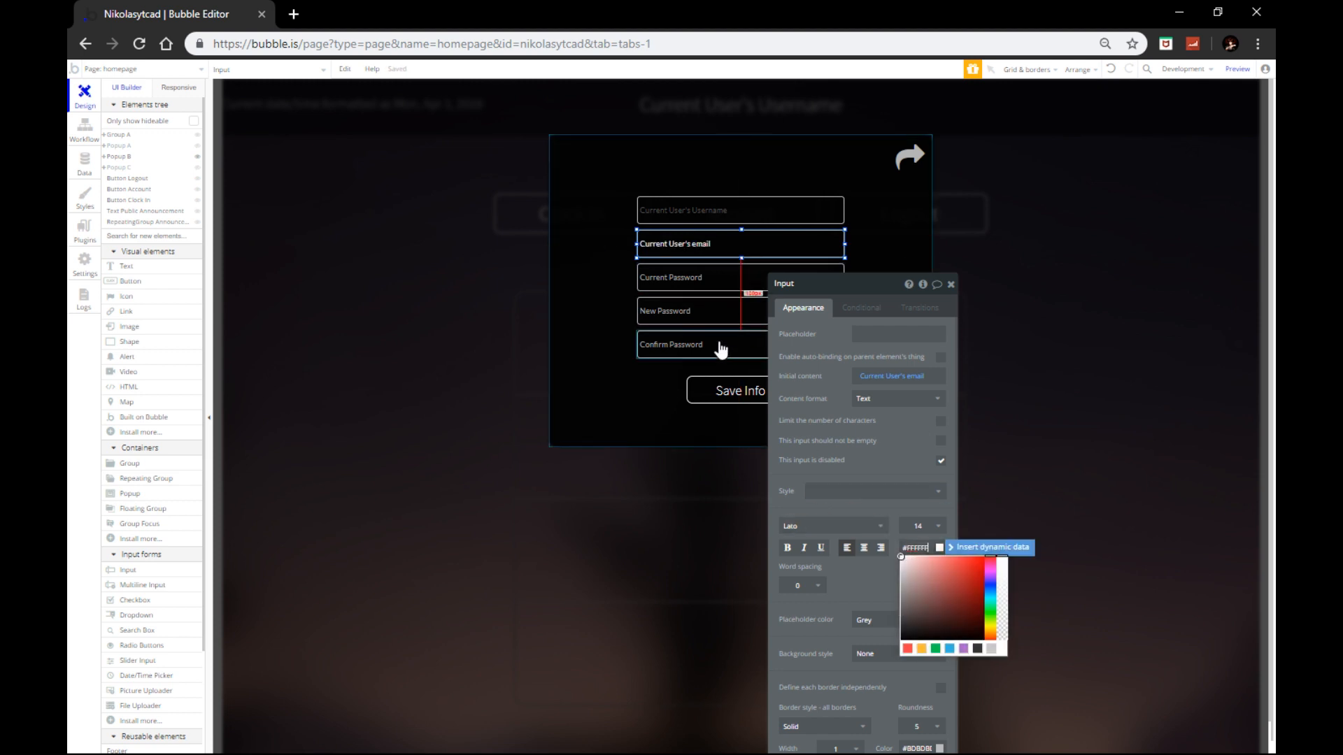
left_click(742, 346)
left_click(909, 528)
key("ctrl+a")
key("ctrl+v")
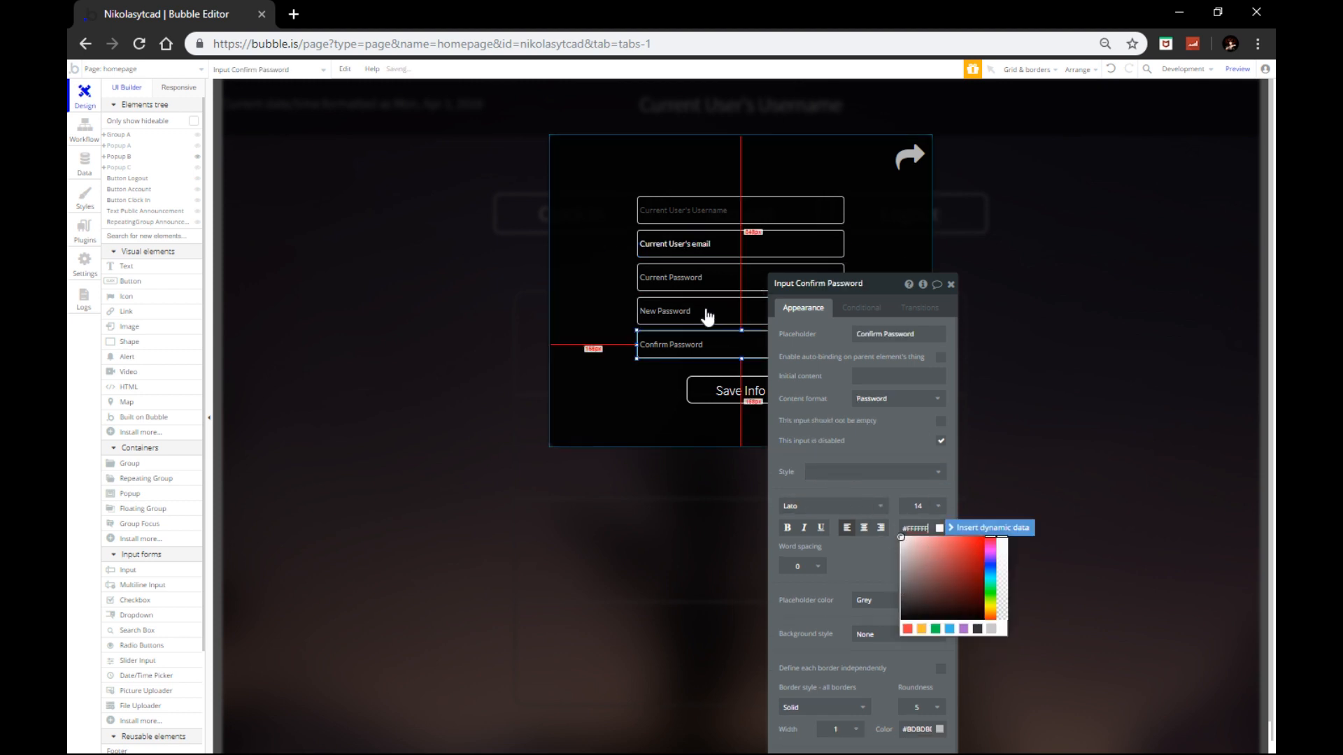
Step: Make the New Password, Current Password and Username text white #FFFFFF too
left_click(707, 314)
left_click(919, 527)
key("ctrl+a")
key("ctrl+v")
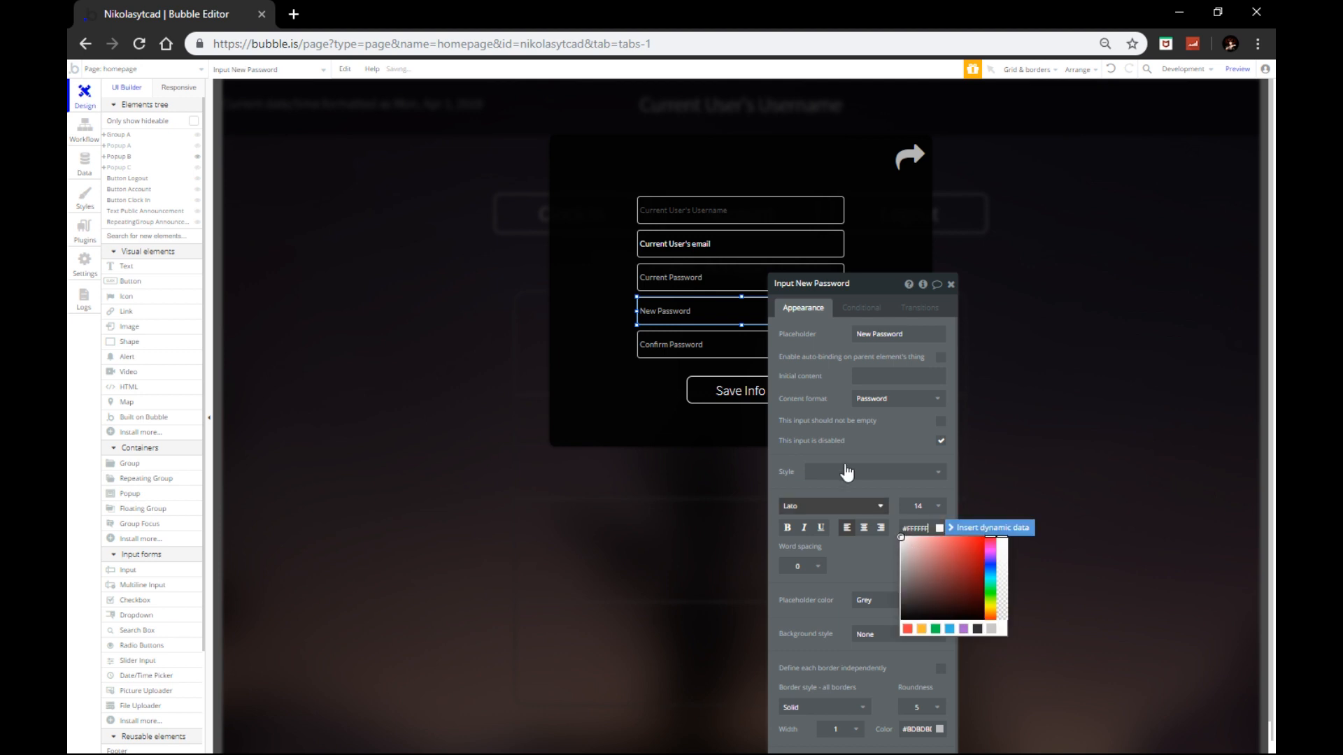
left_click(665, 294)
left_click(667, 284)
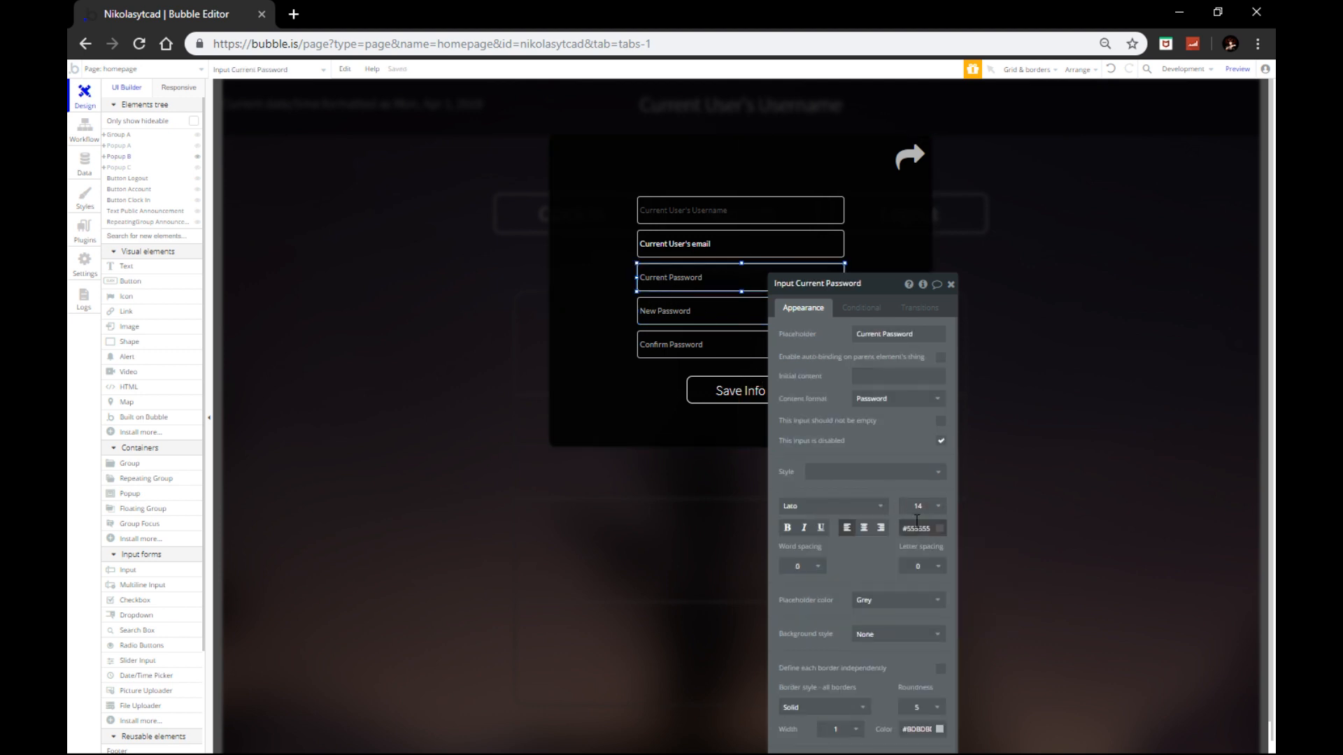
left_click(916, 528)
key("ctrl+a")
type("#FFFFFF")
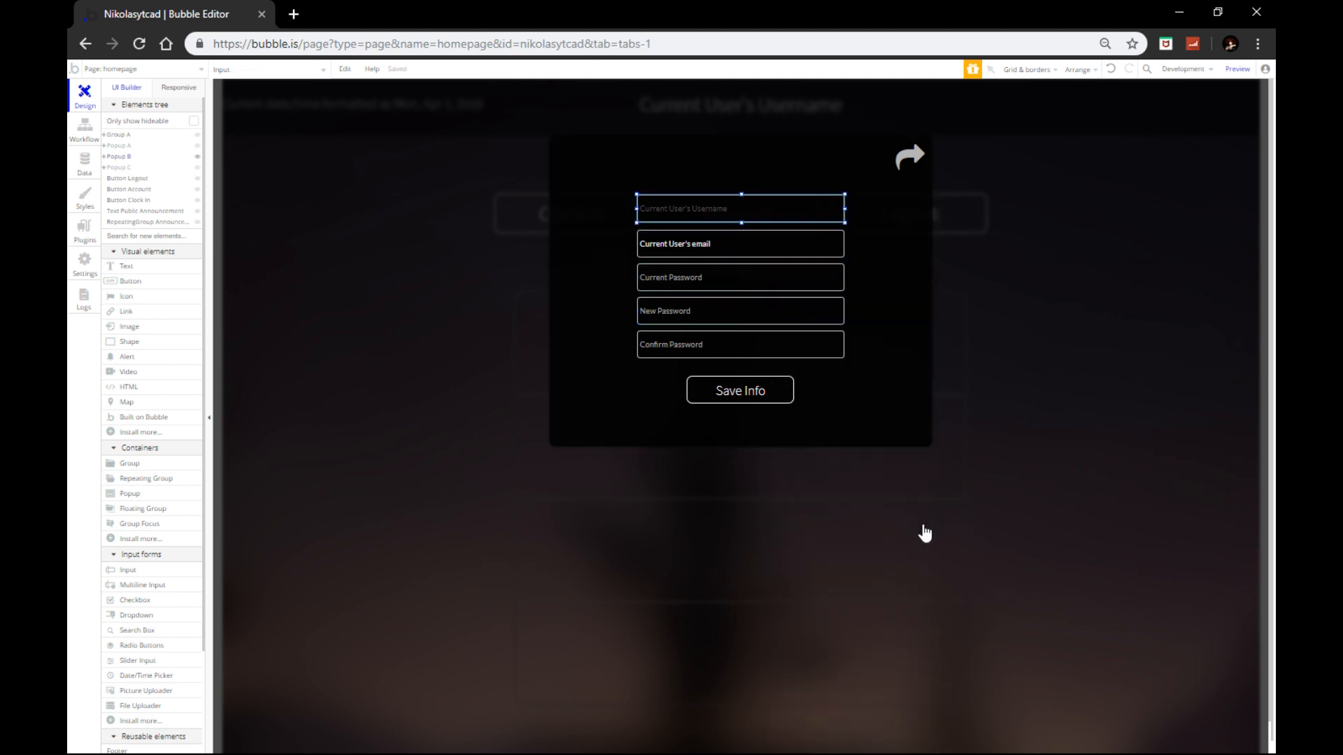
left_click_drag(915, 556, 914, 552)
left_click(912, 543)
key("ctrl+a")
type("#FFFFFF")
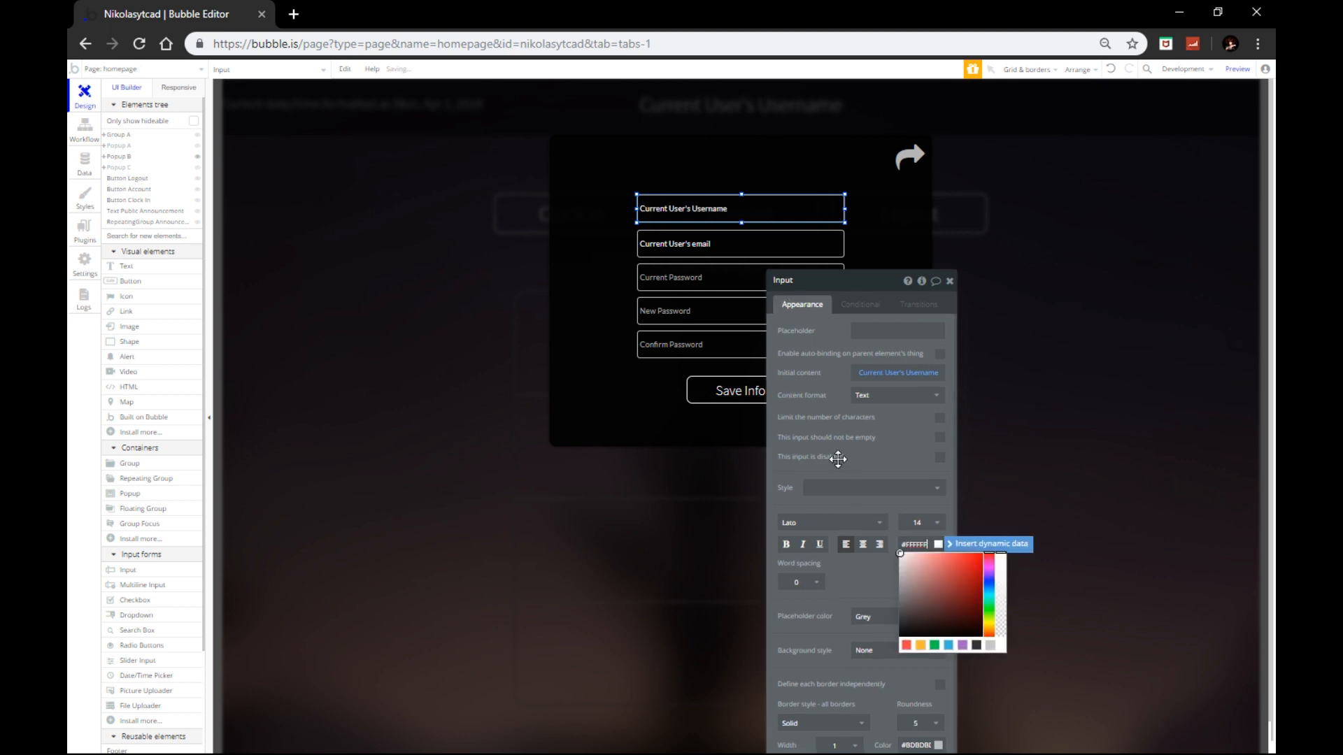
Step: Select the Save Info button and start editing its workflow
left_click(698, 248)
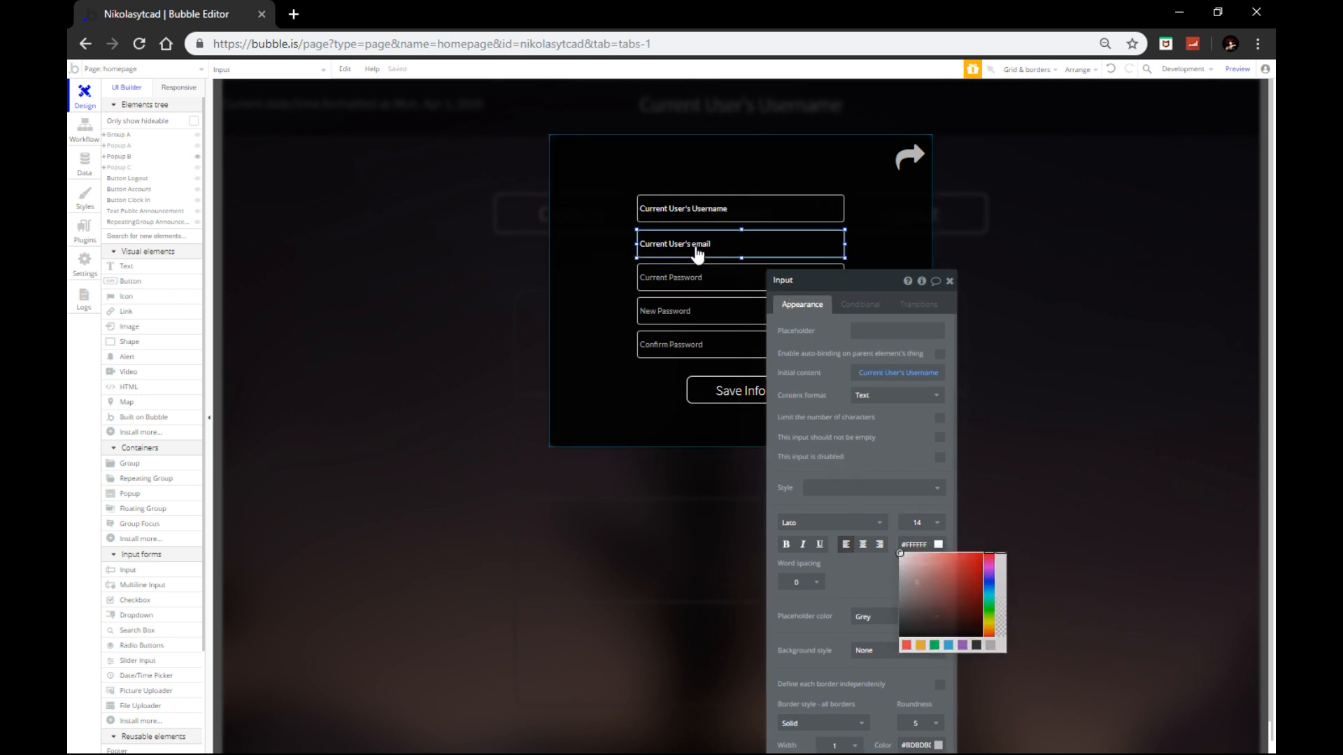
left_click(717, 386)
left_click(824, 385)
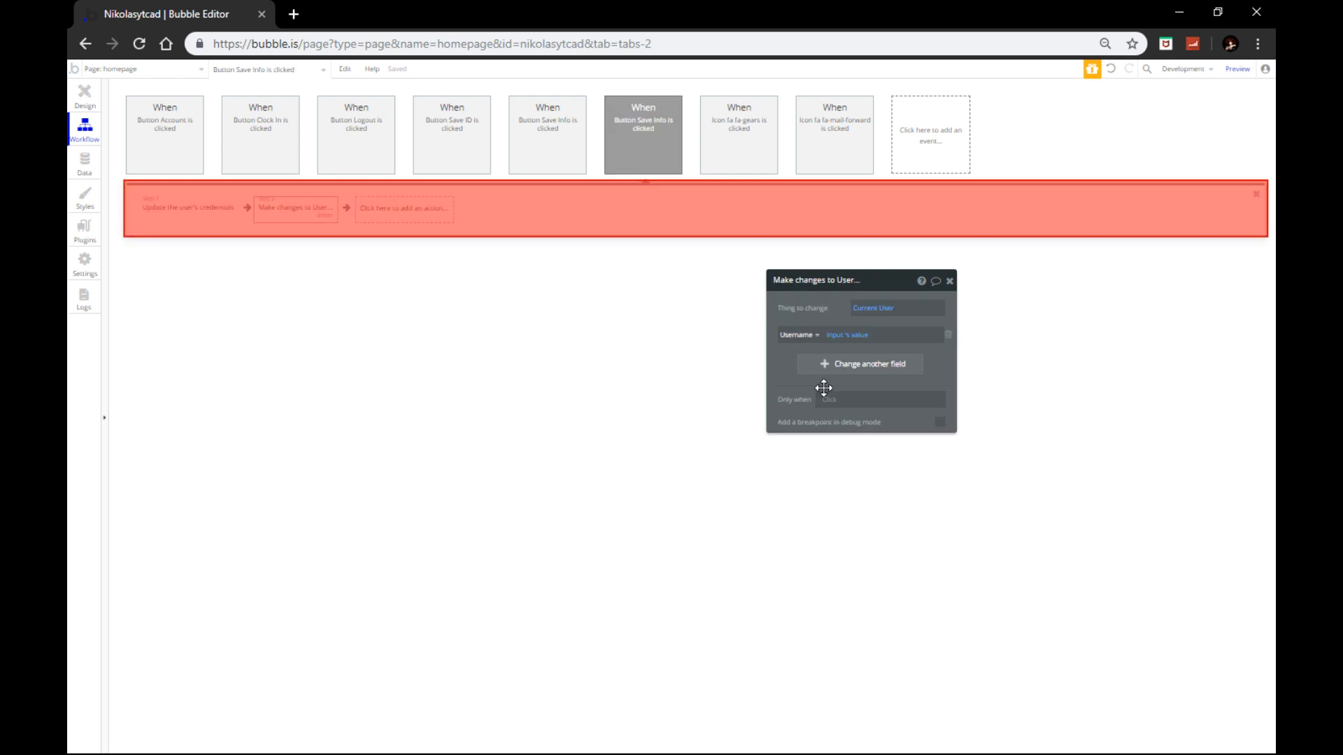
Step: Add Reset relevant inputs and Log the user out actions to the Save Info workflow
left_click(413, 223)
mouse_move(389, 341)
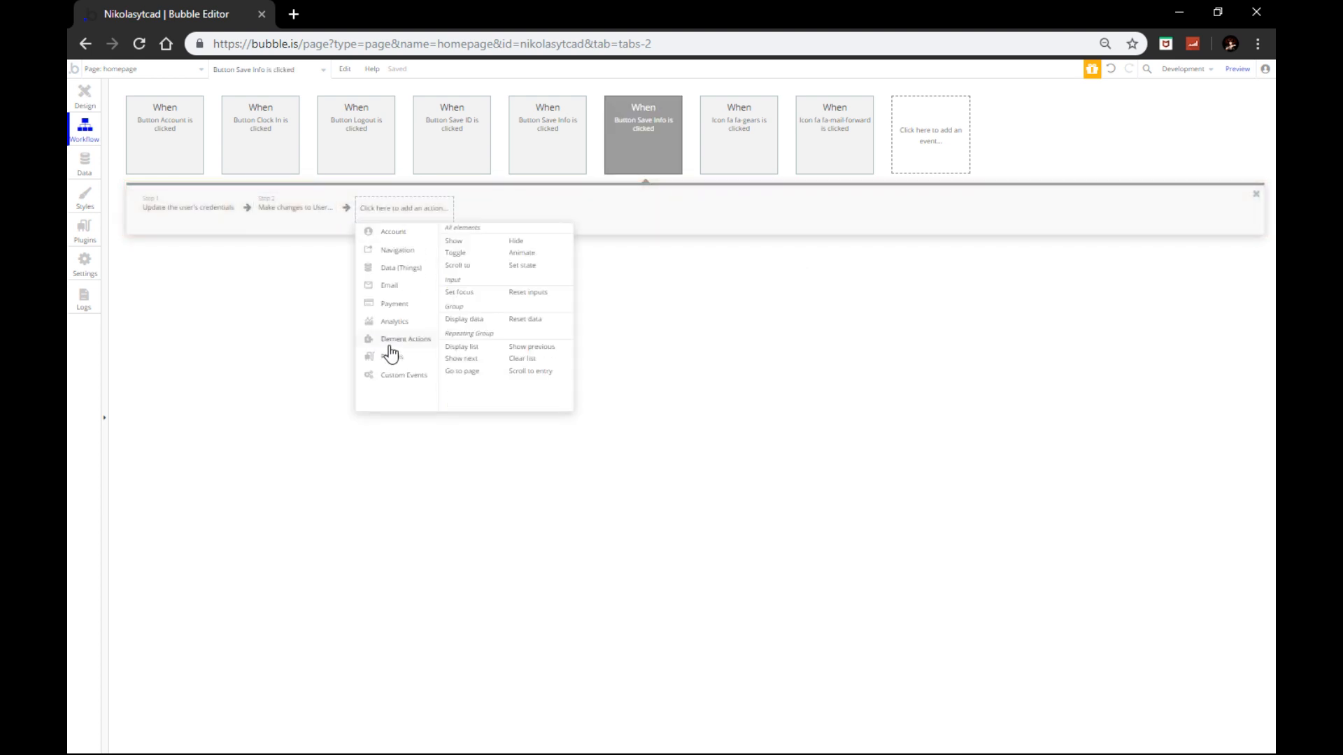
left_click(528, 293)
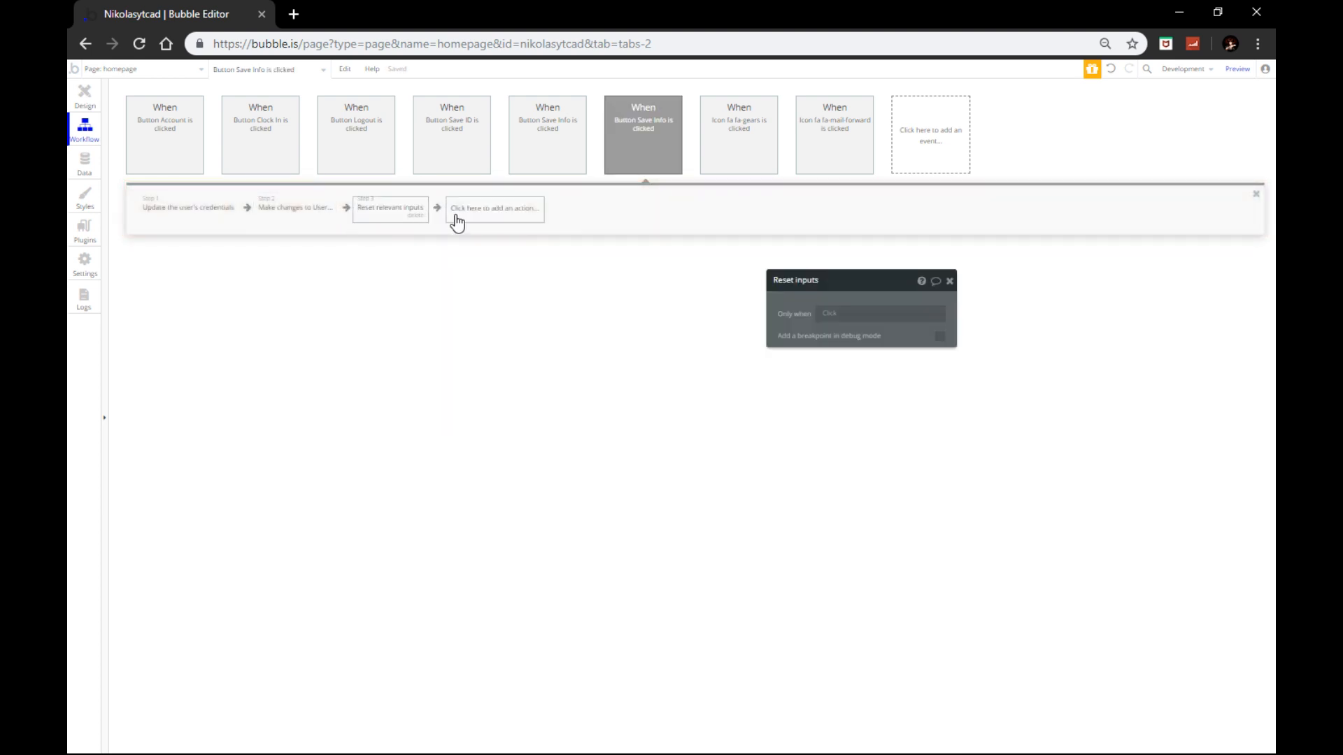
left_click(484, 216)
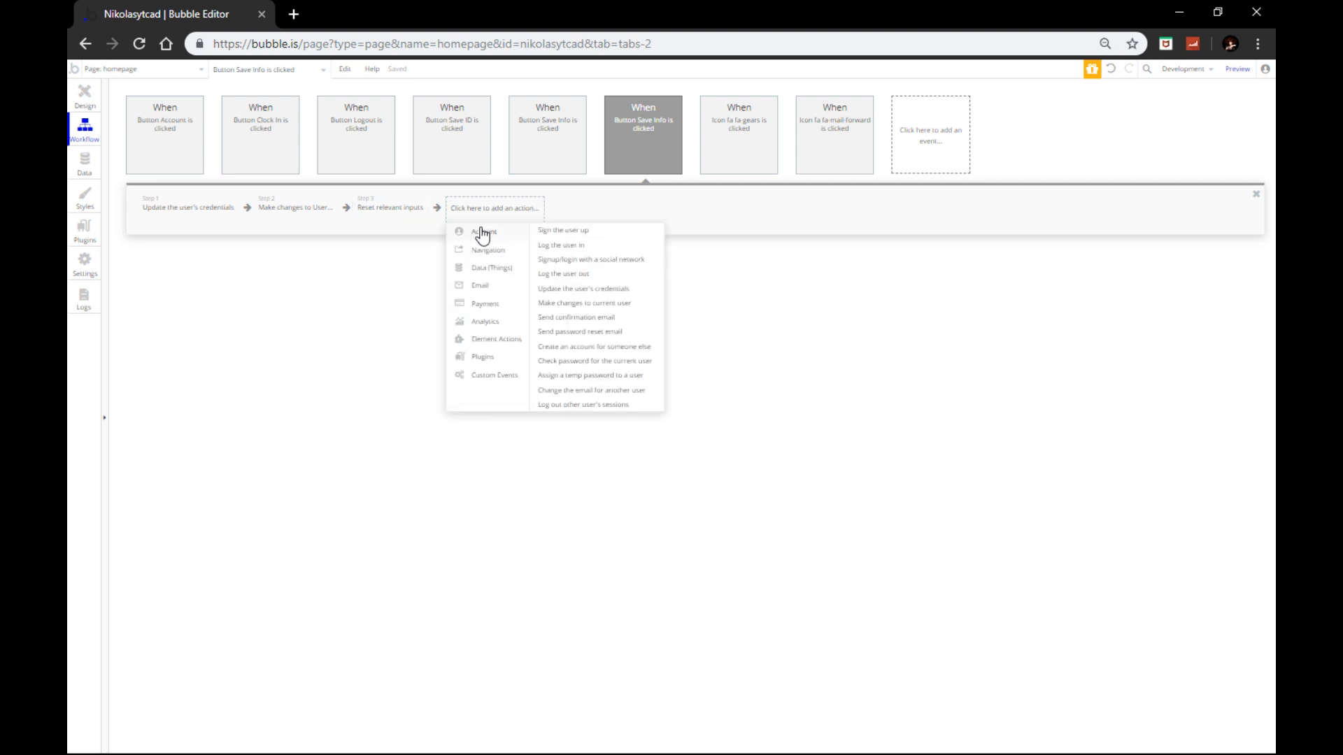
left_click(586, 275)
Step: Add a Go to page action with index as the destination
left_click(563, 209)
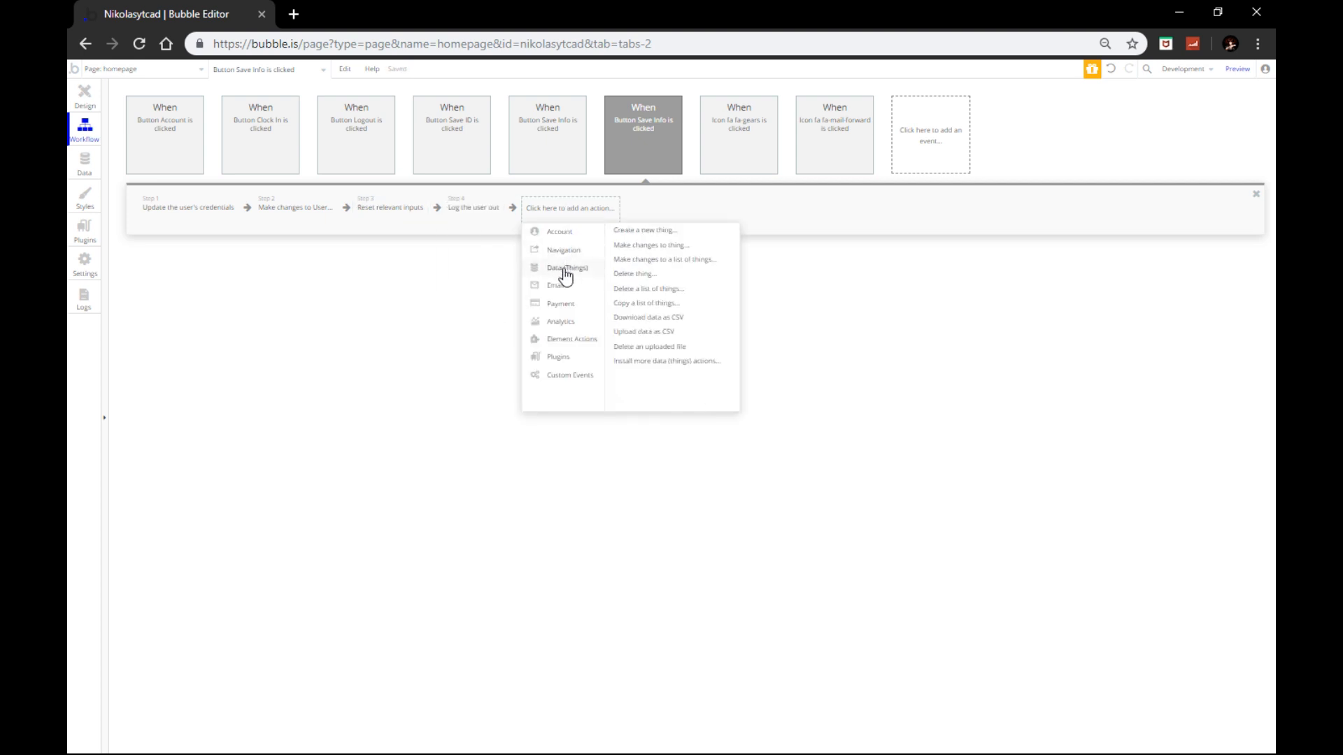
mouse_move(560, 251)
left_click(621, 237)
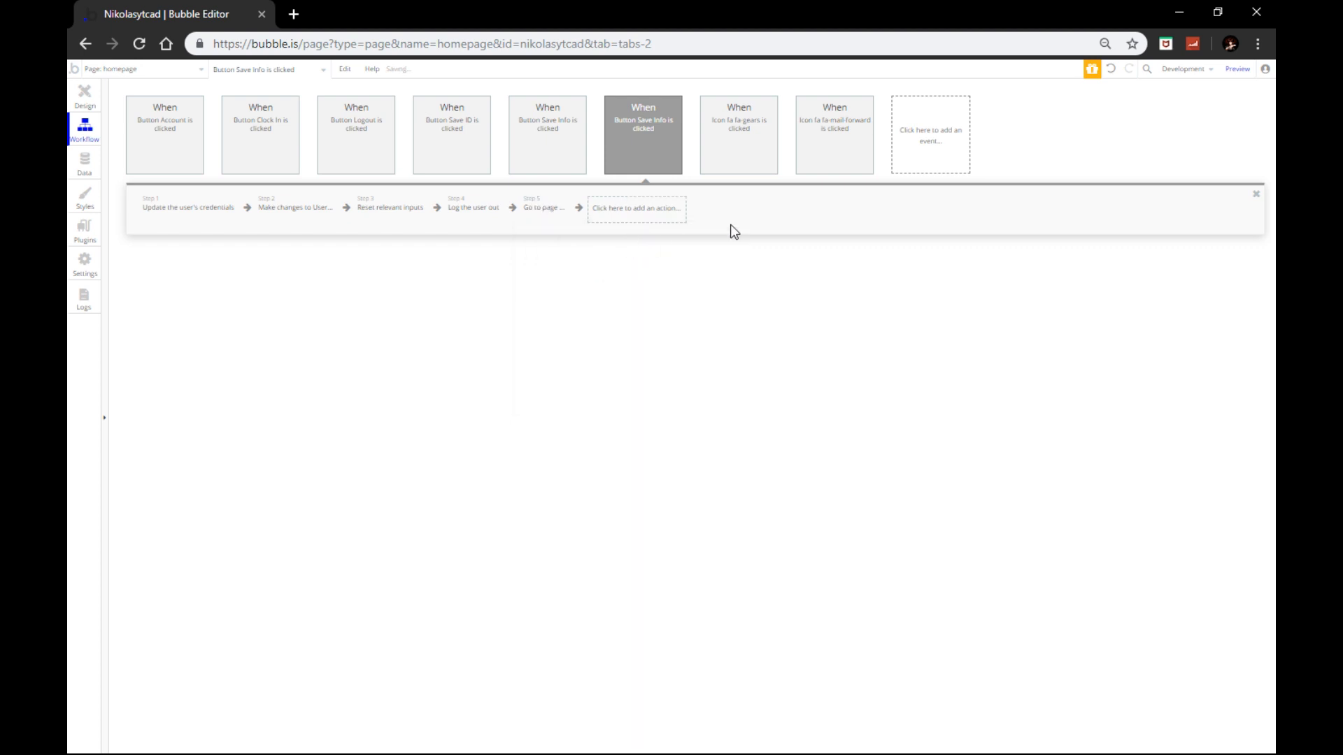
left_click(916, 307)
left_click(862, 324)
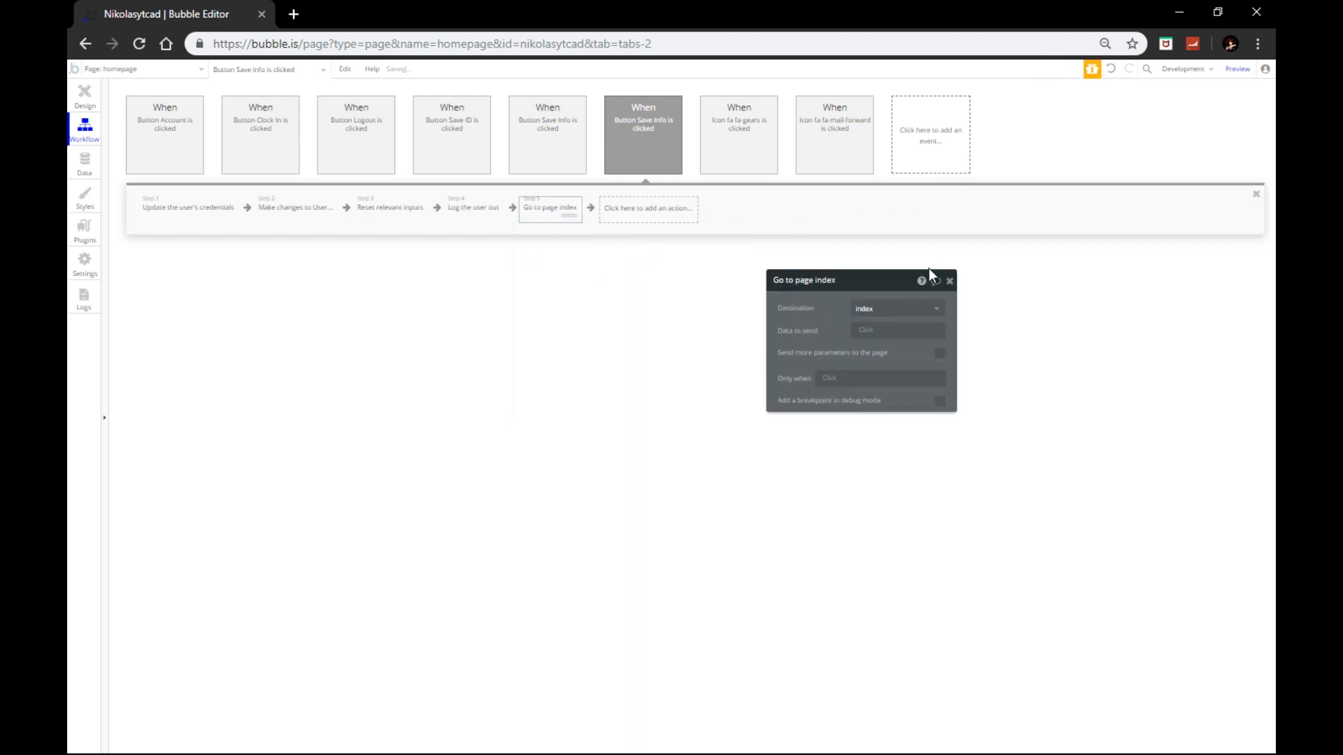
left_click(950, 281)
Step: Back in Design, check the forward-arrow icon's workflow, then deselect the popup
left_click(90, 103)
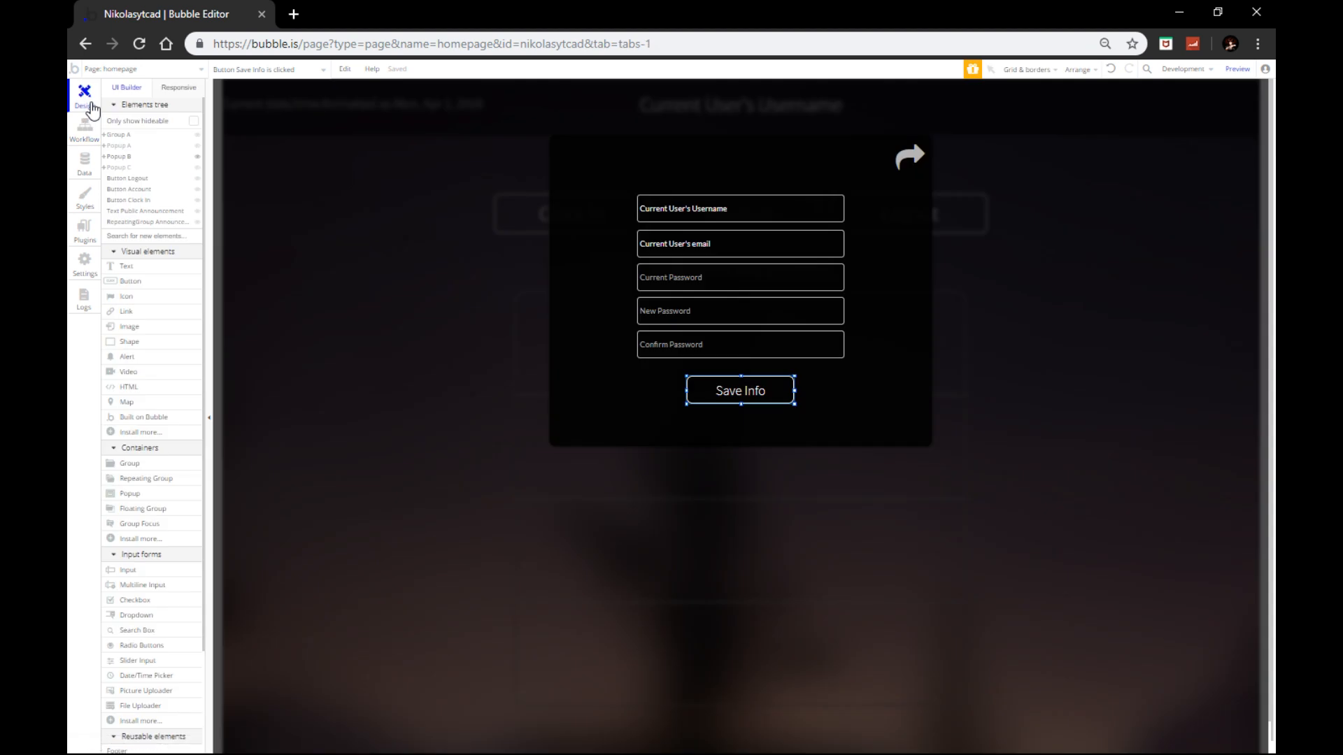
left_click(910, 155)
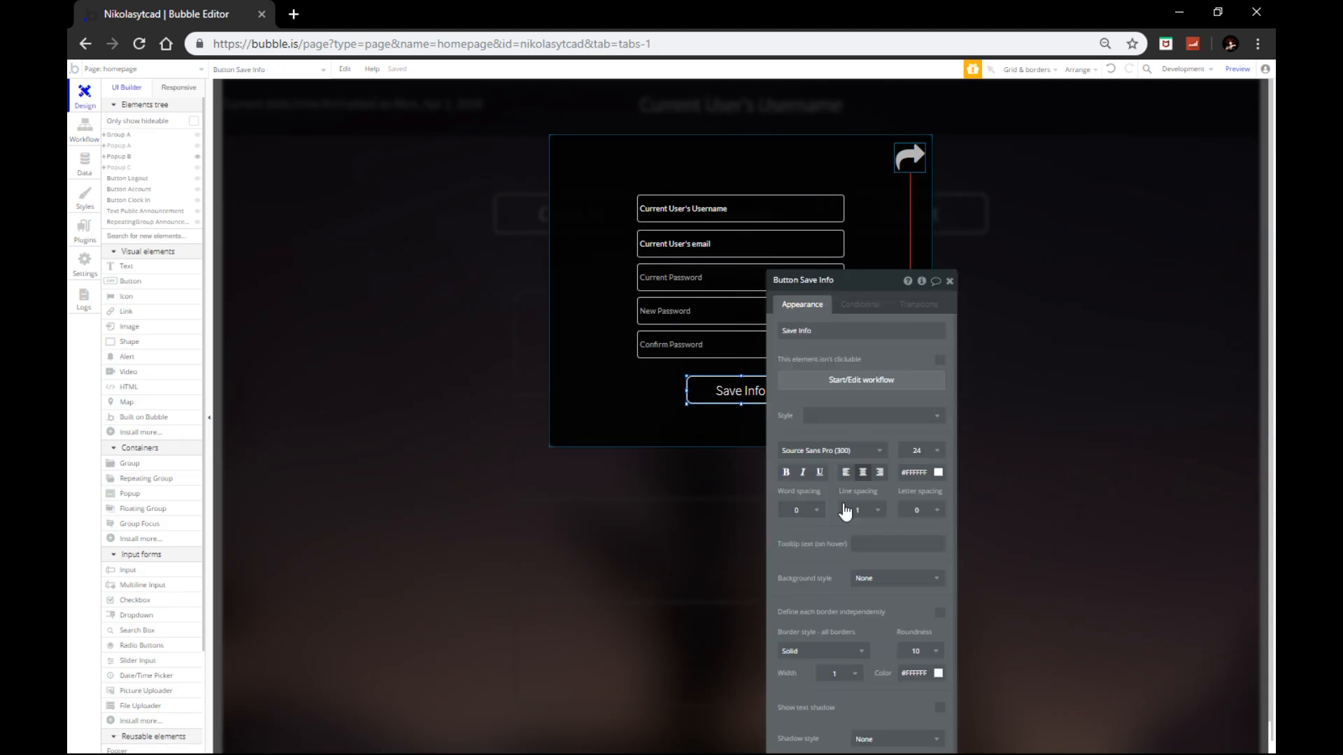
left_click(820, 425)
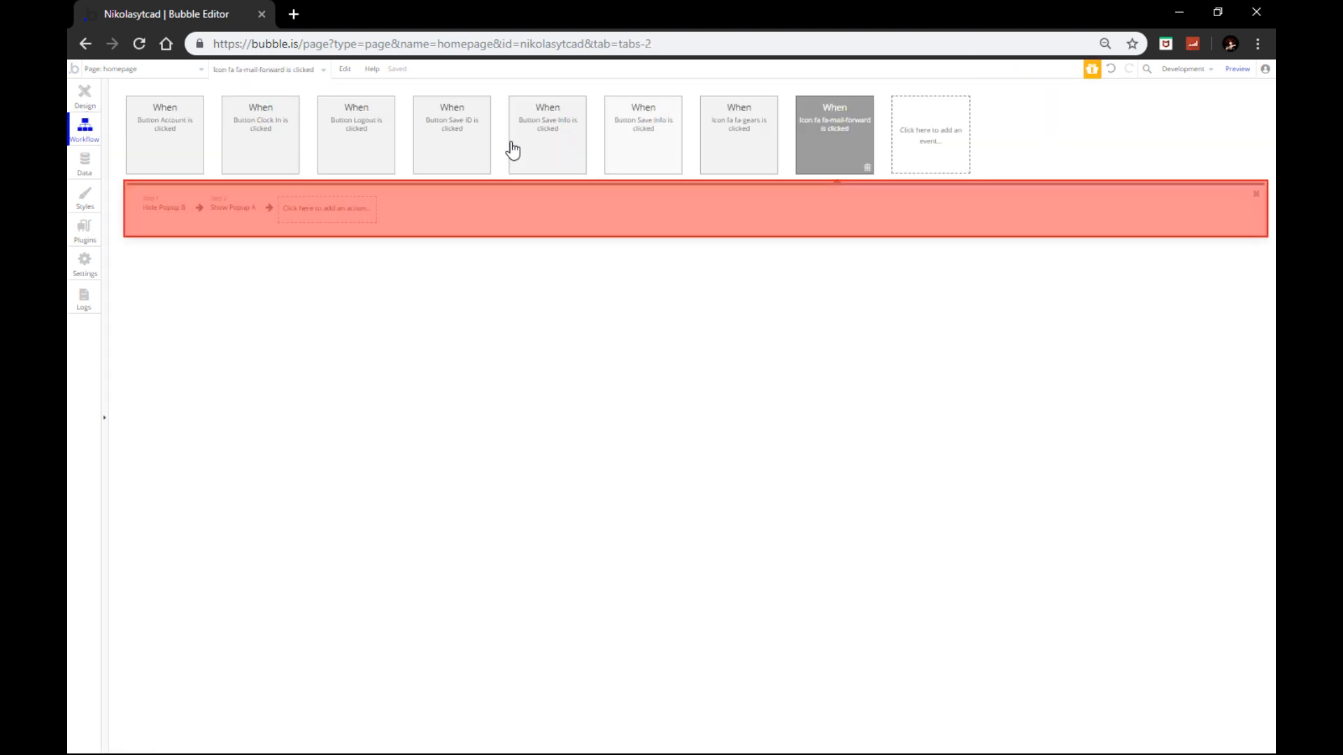
left_click(89, 106)
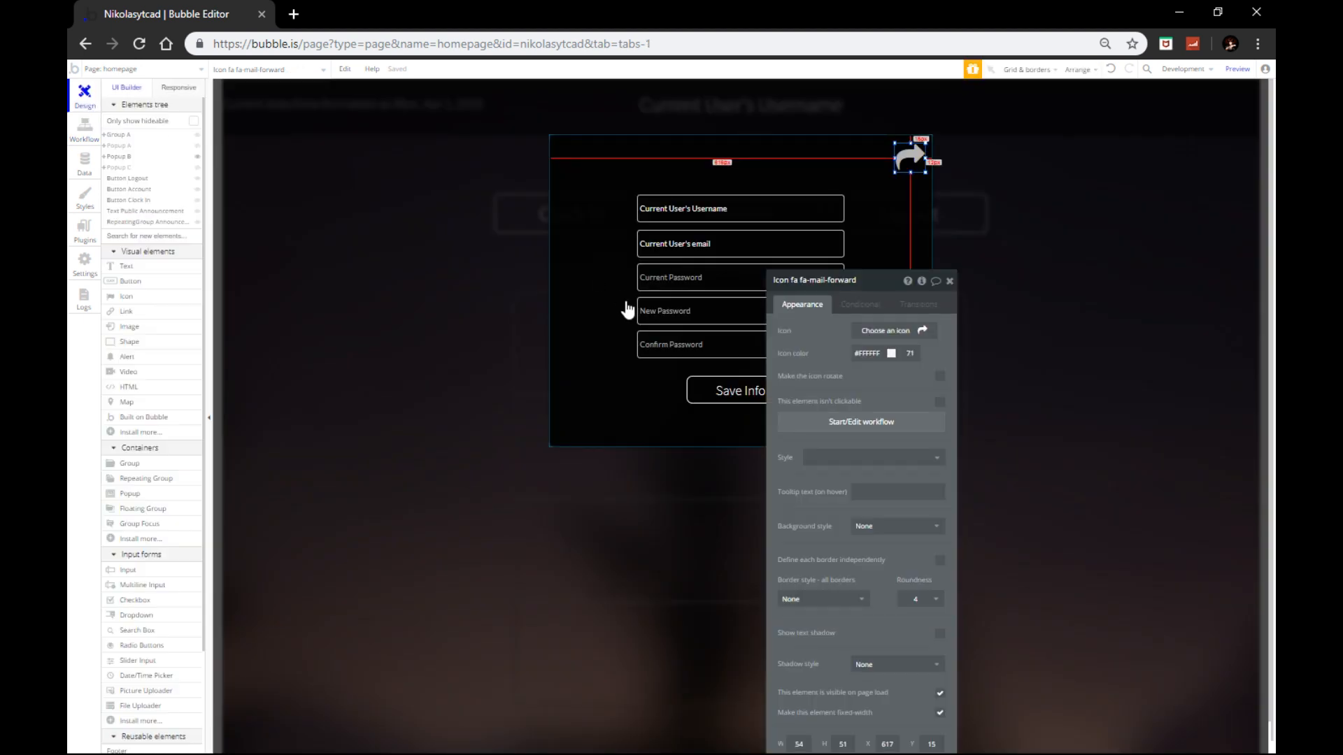
left_click(515, 279)
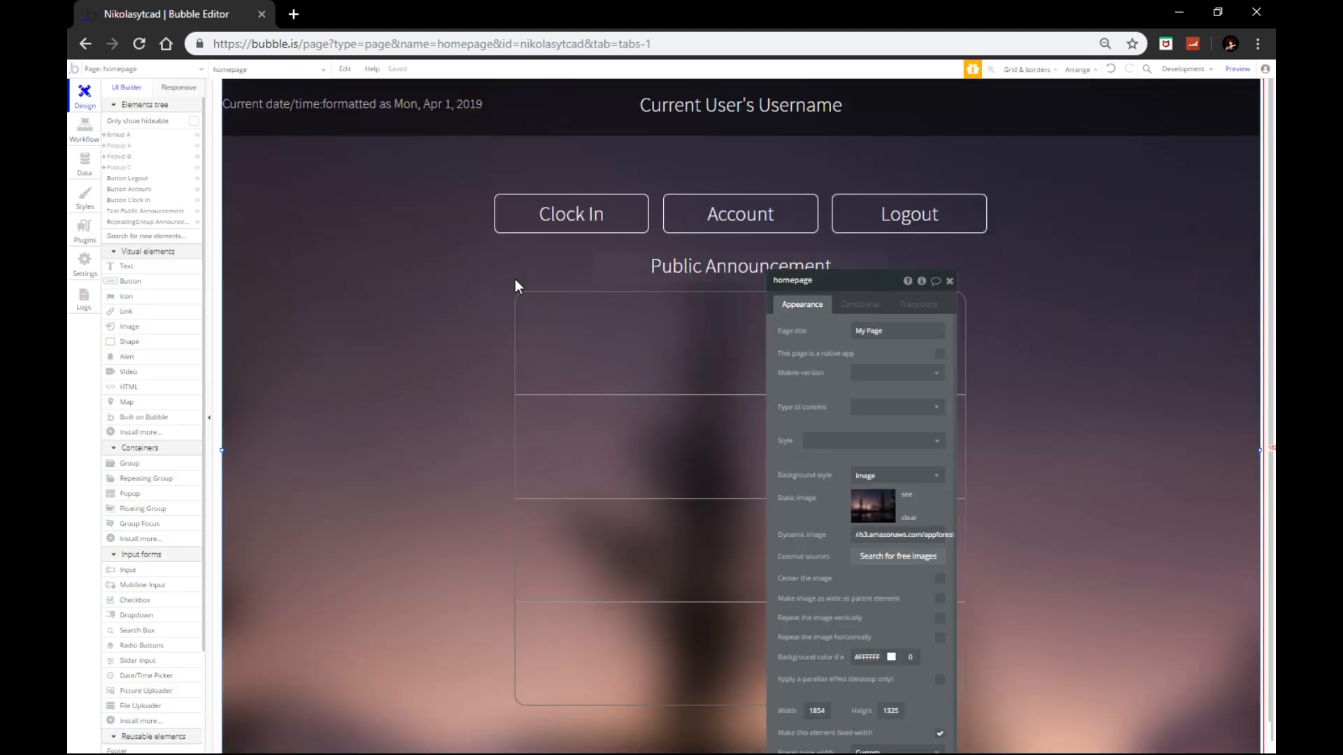
Step: Draw a Text element spanning the announcement list's first cell, border to border
left_click(950, 281)
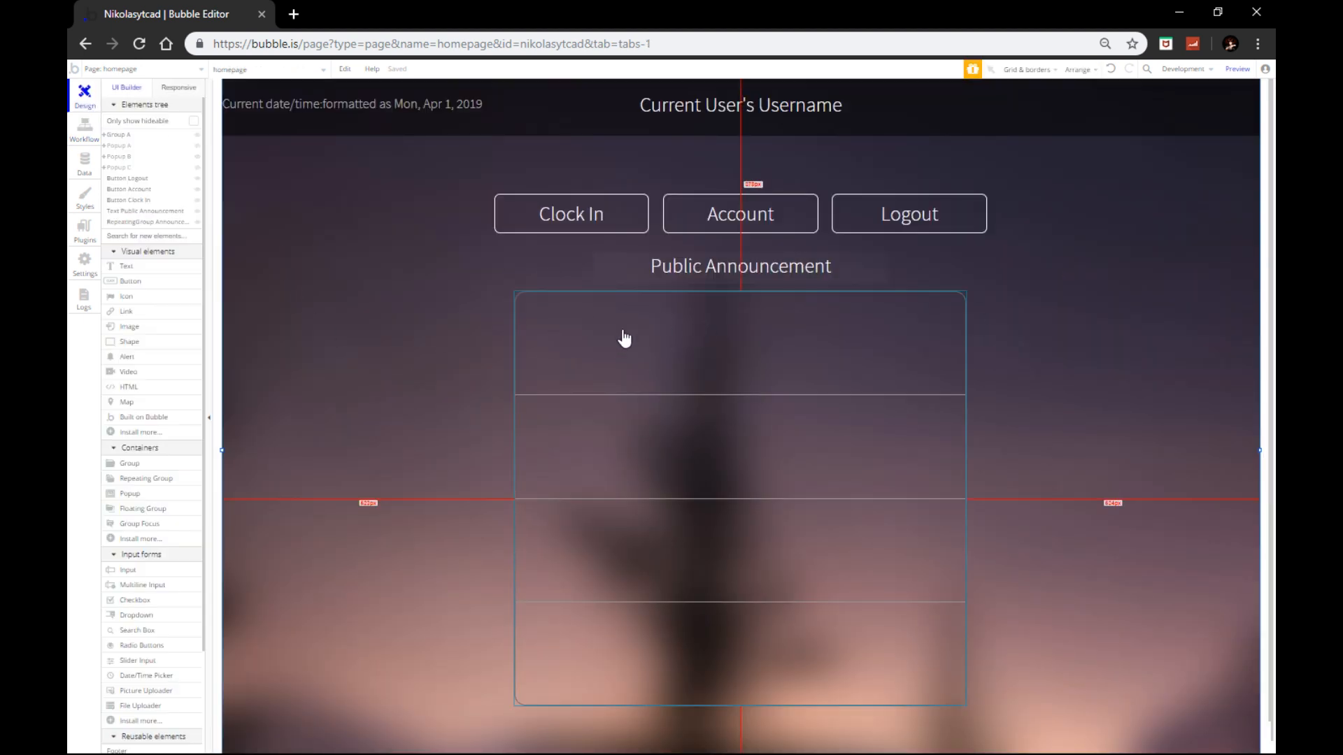
left_click(124, 267)
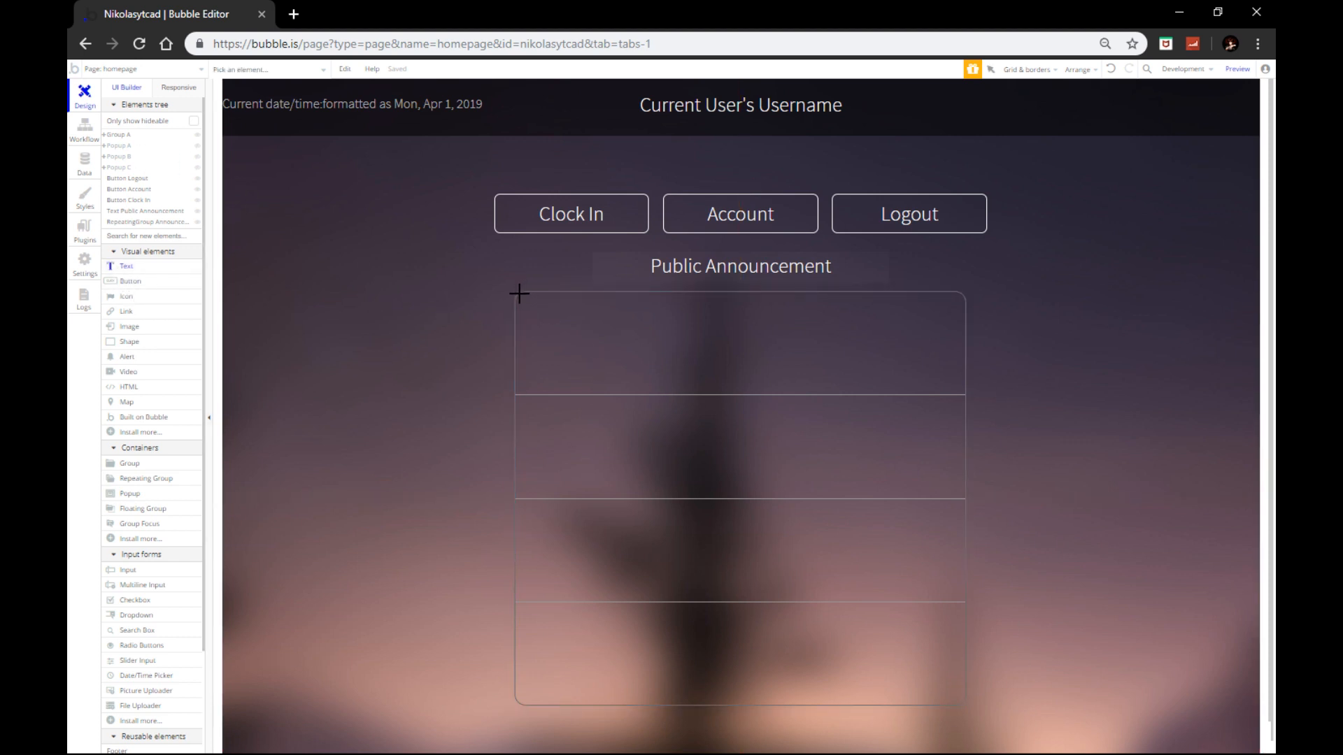
left_click_drag(543, 309, 962, 391)
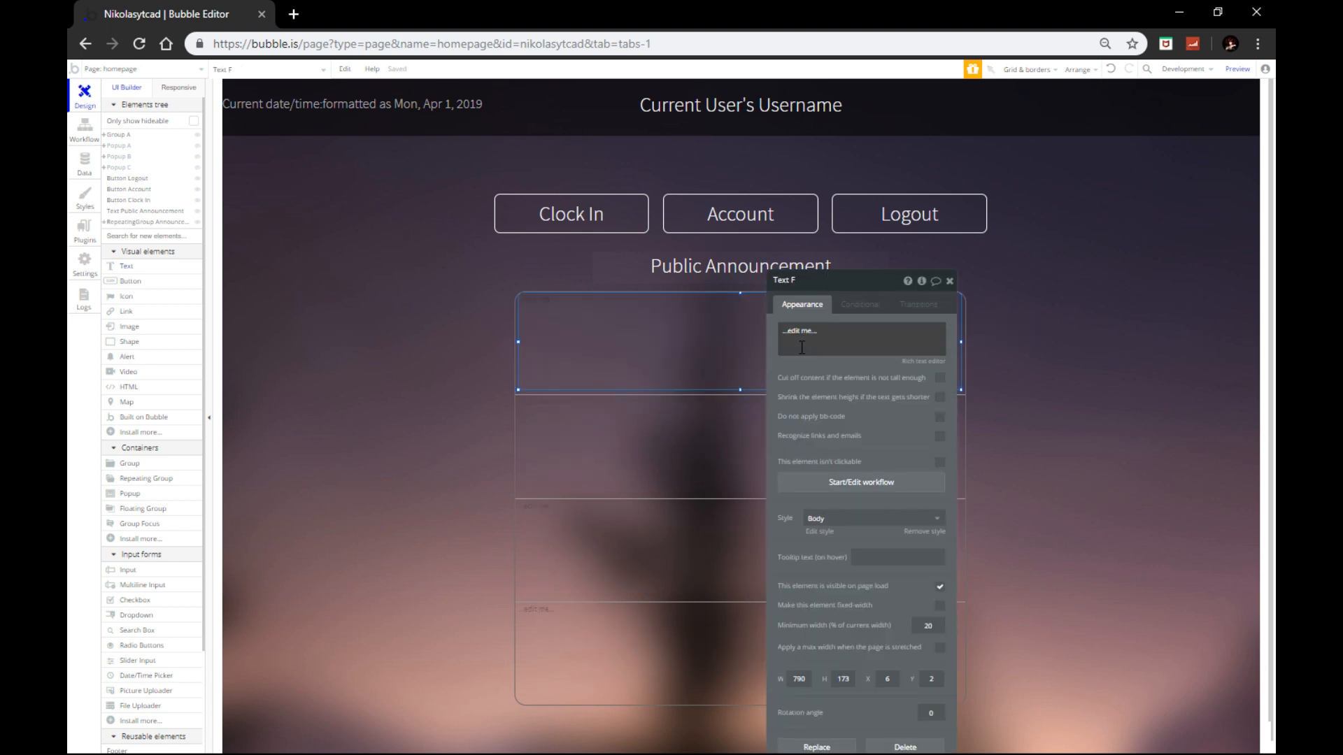
left_click(949, 281)
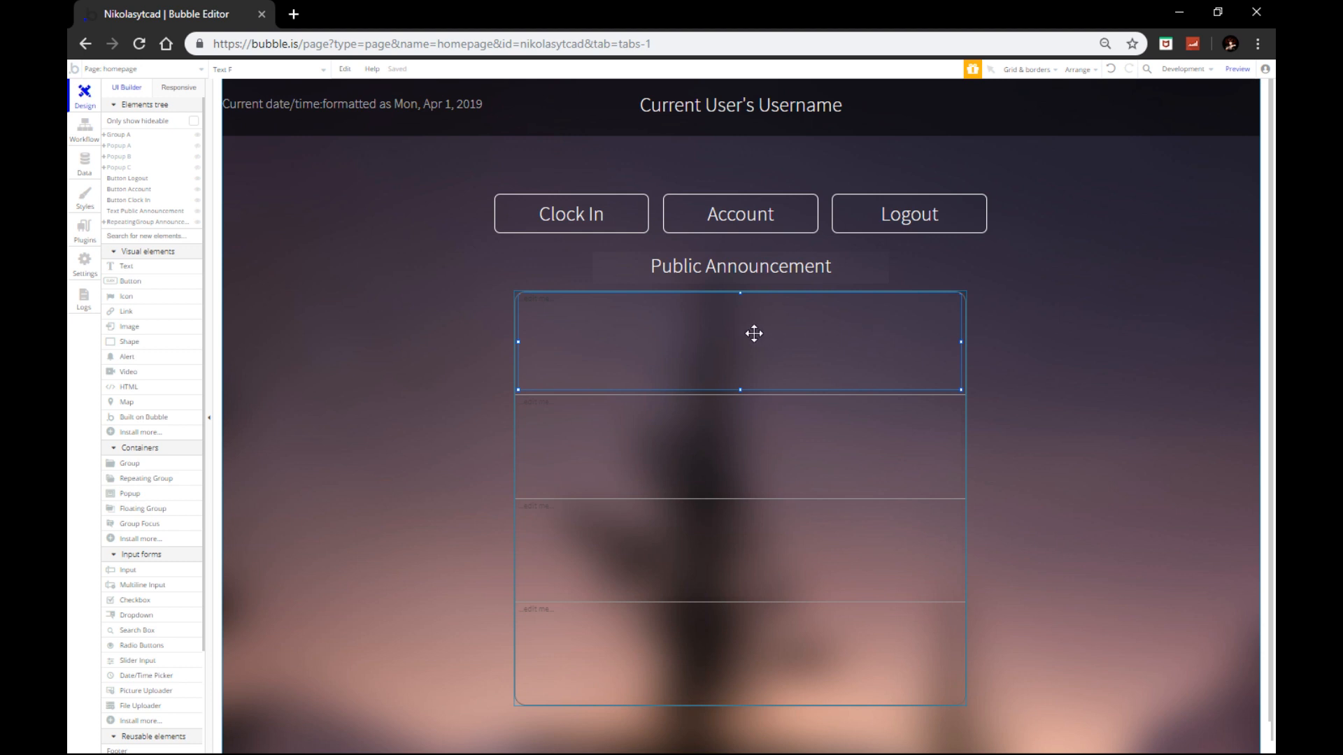
left_click_drag(519, 341, 487, 339)
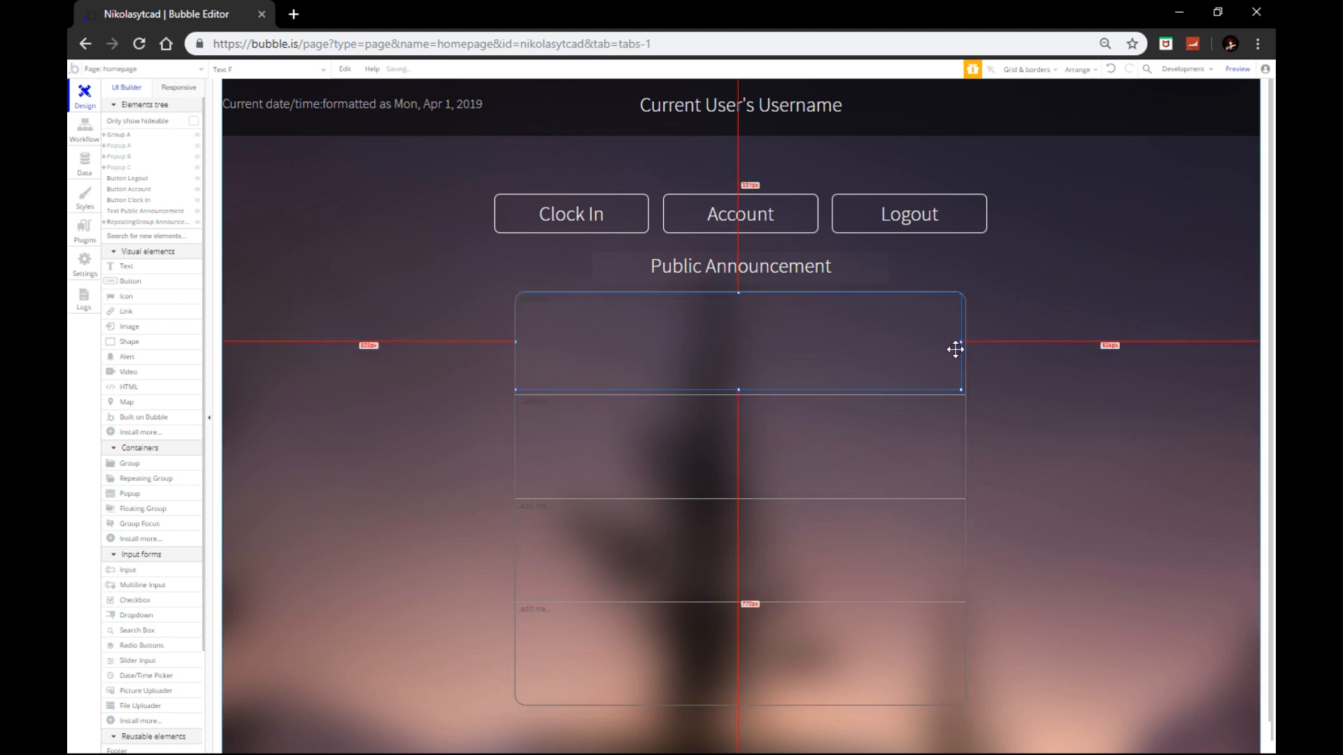
left_click_drag(961, 342, 979, 343)
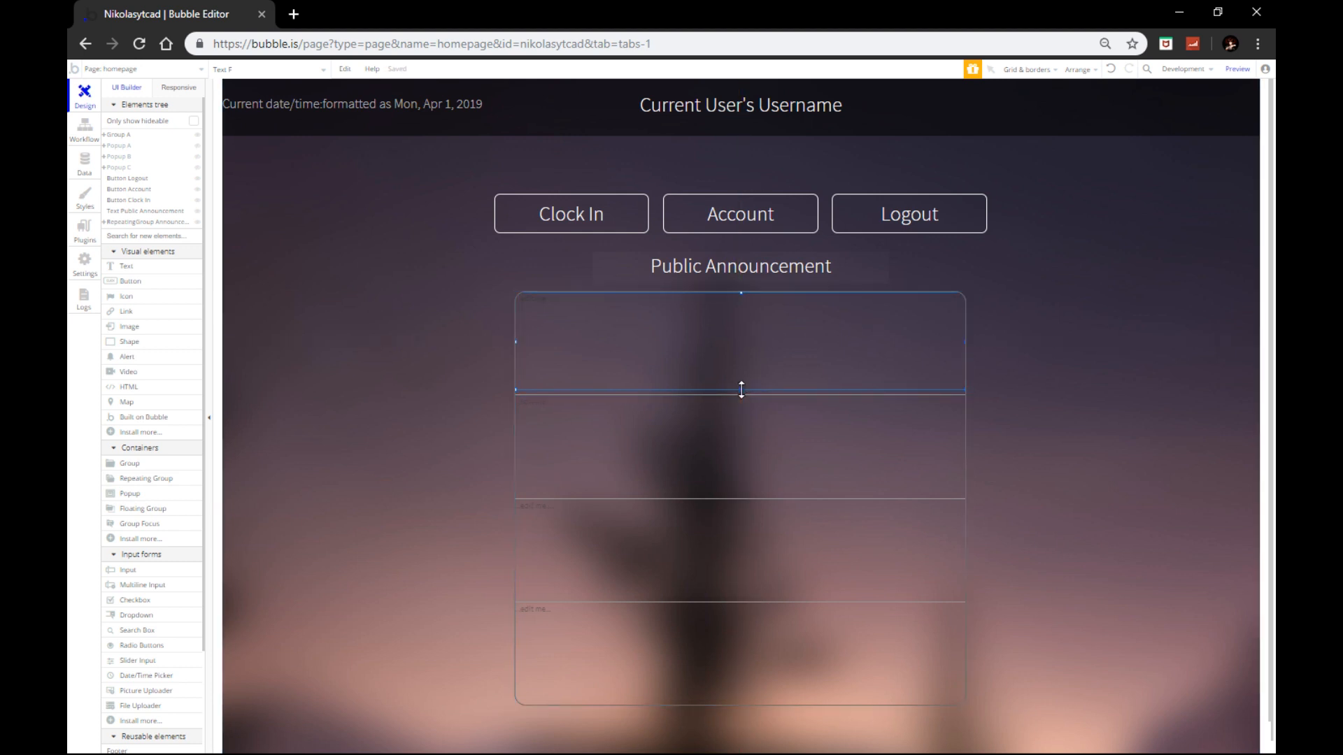
left_click_drag(741, 390, 742, 393)
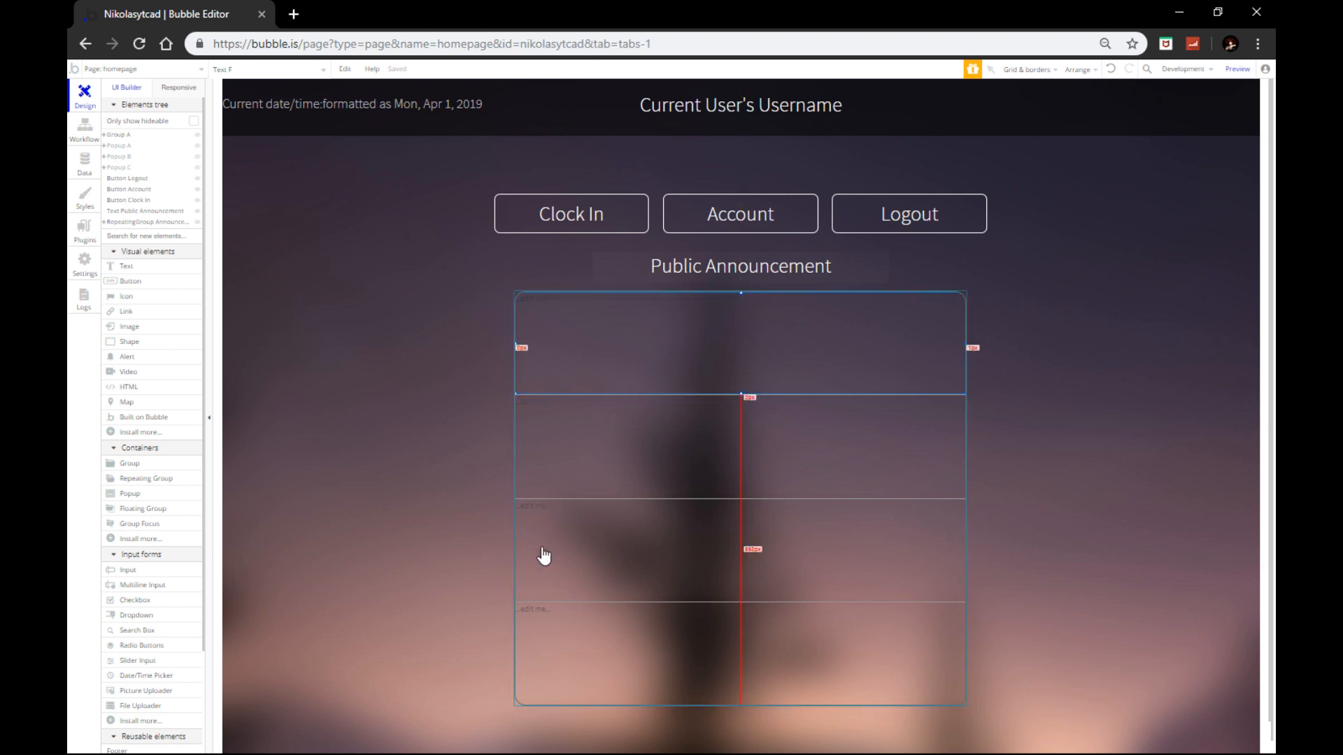
Step: Give the text no preset style, white colour, font size 24, centred
double_click(663, 341)
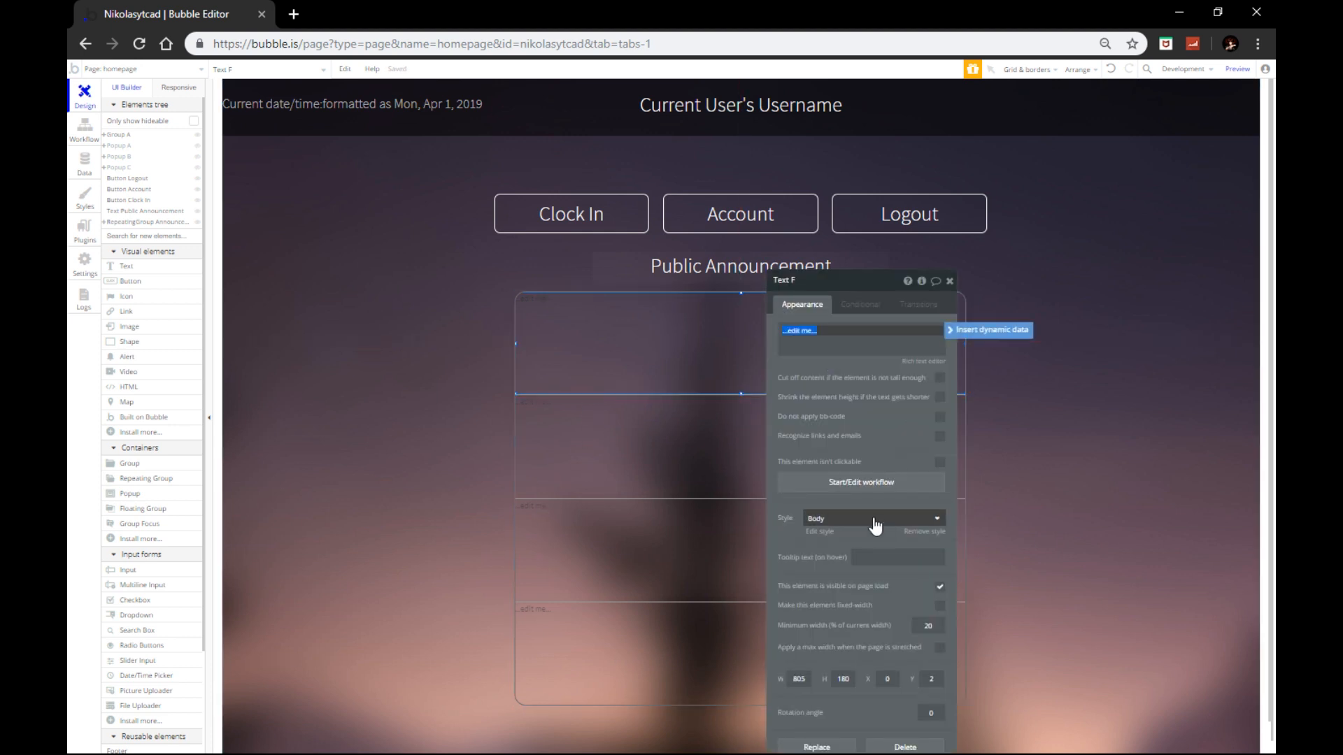
left_click(874, 521)
left_click(894, 537)
left_click(915, 575)
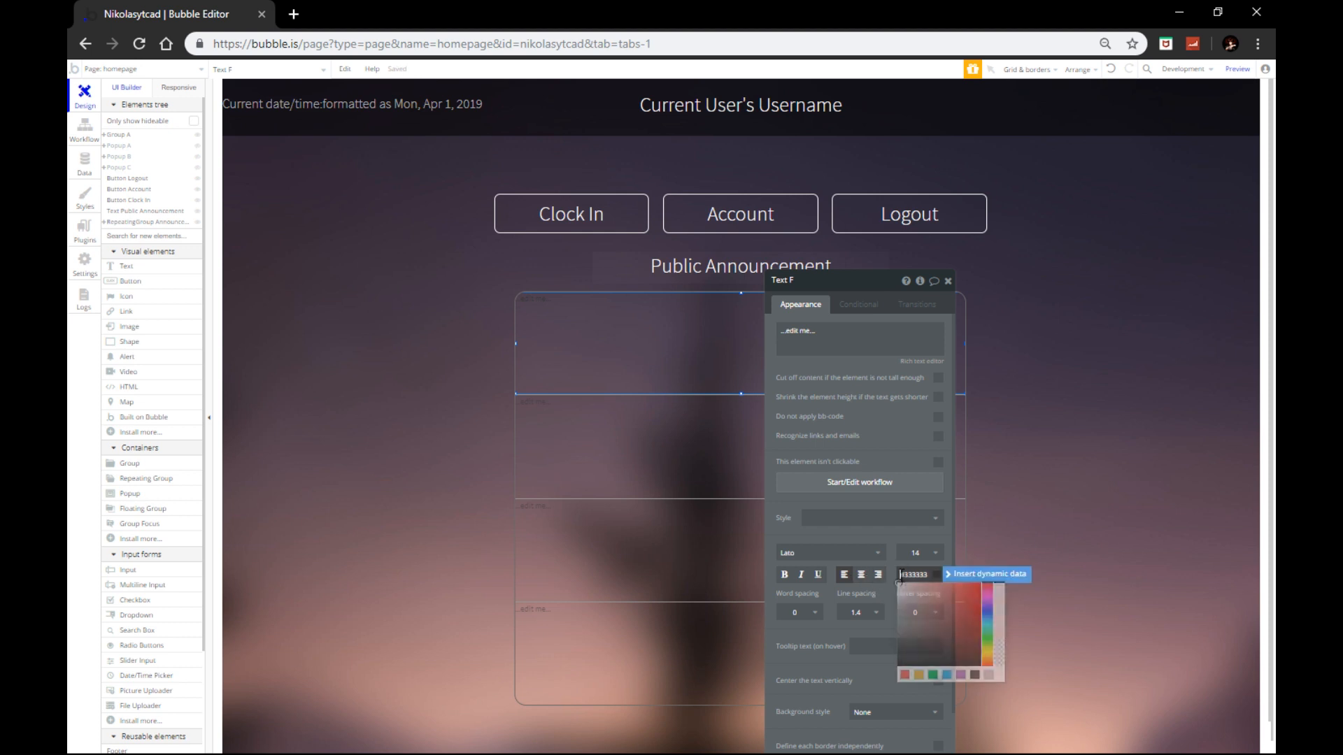
left_click(898, 586)
left_click(922, 554)
left_click(920, 737)
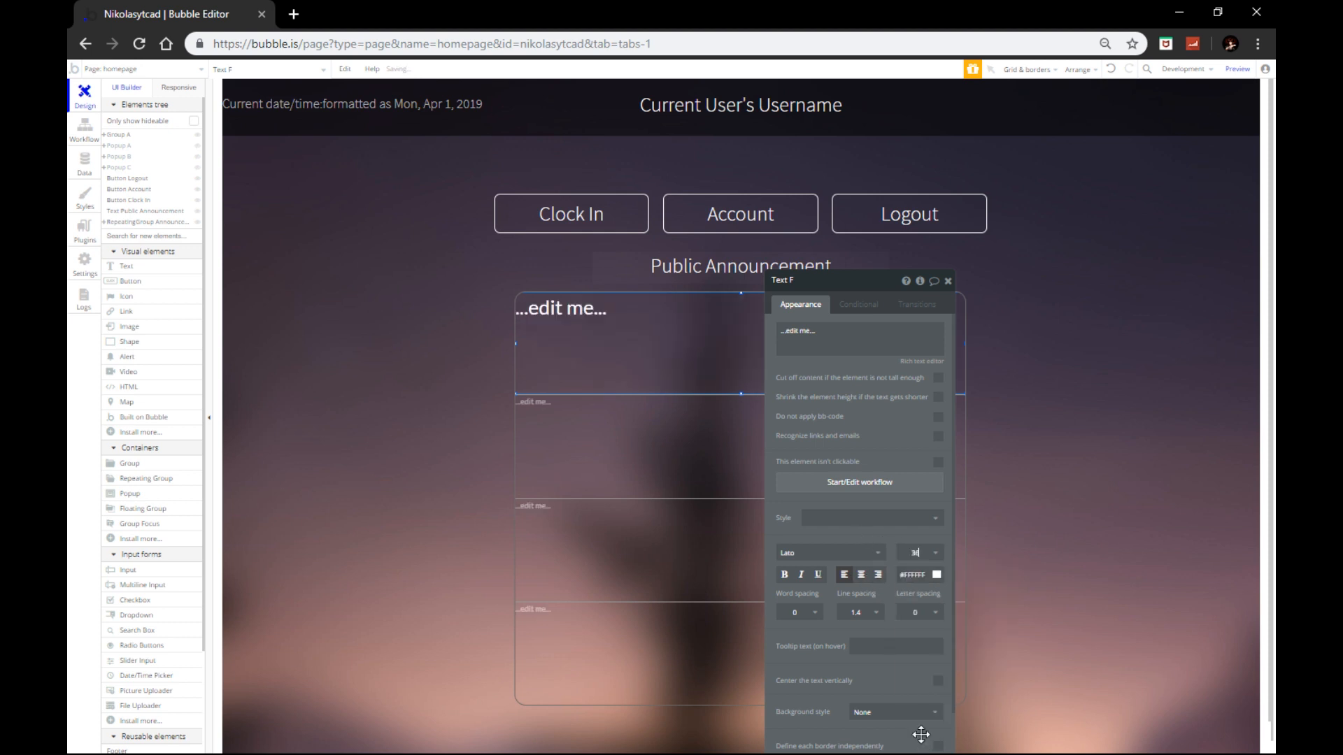
left_click(913, 720)
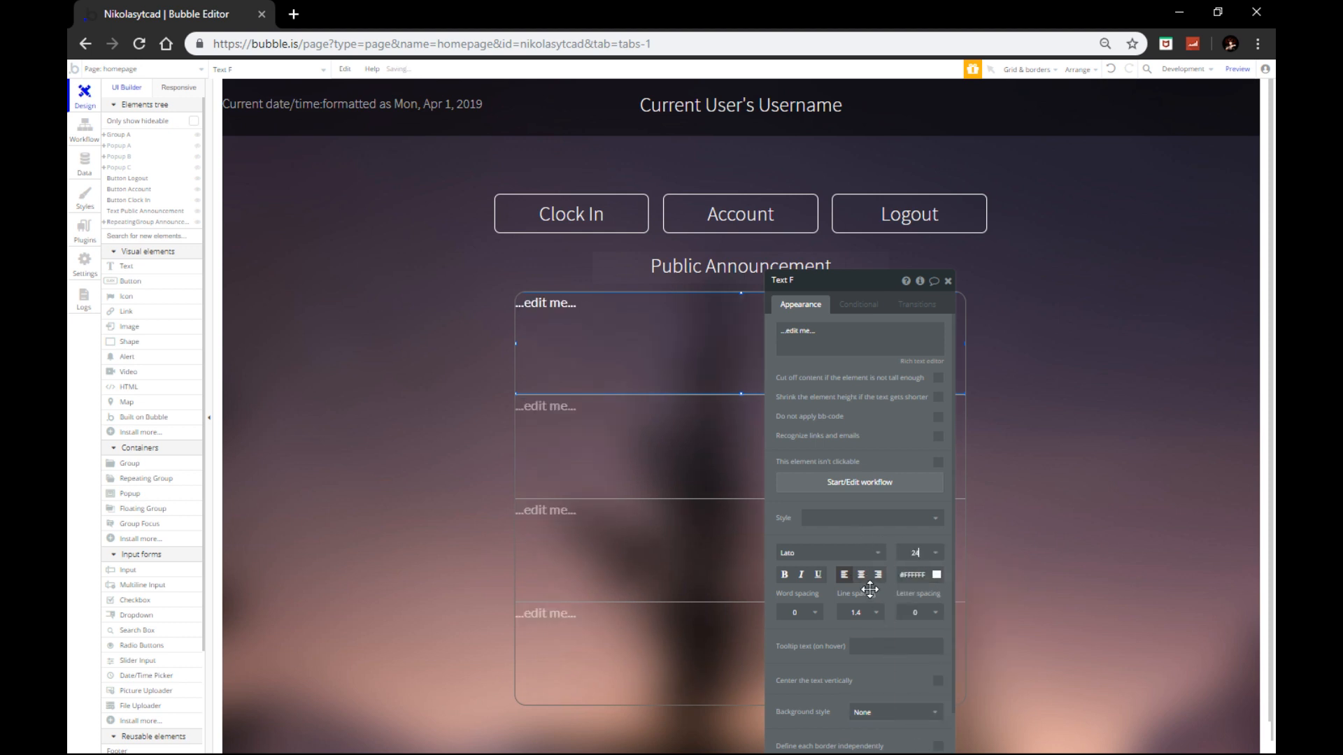
left_click(861, 575)
Step: Insert Current cell's Announcement's AnnounceBy as the text's dynamic content
left_click(846, 336)
left_click(984, 332)
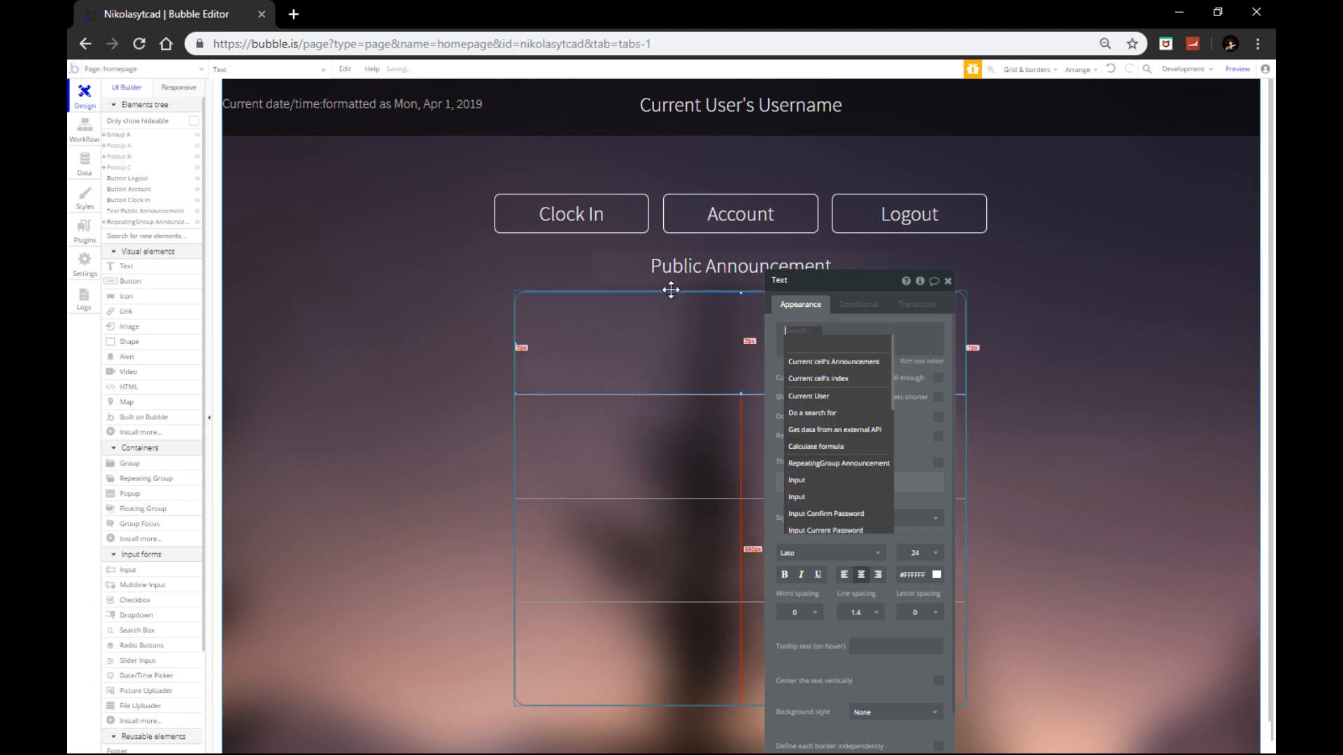
left_click(676, 530)
left_click(695, 399)
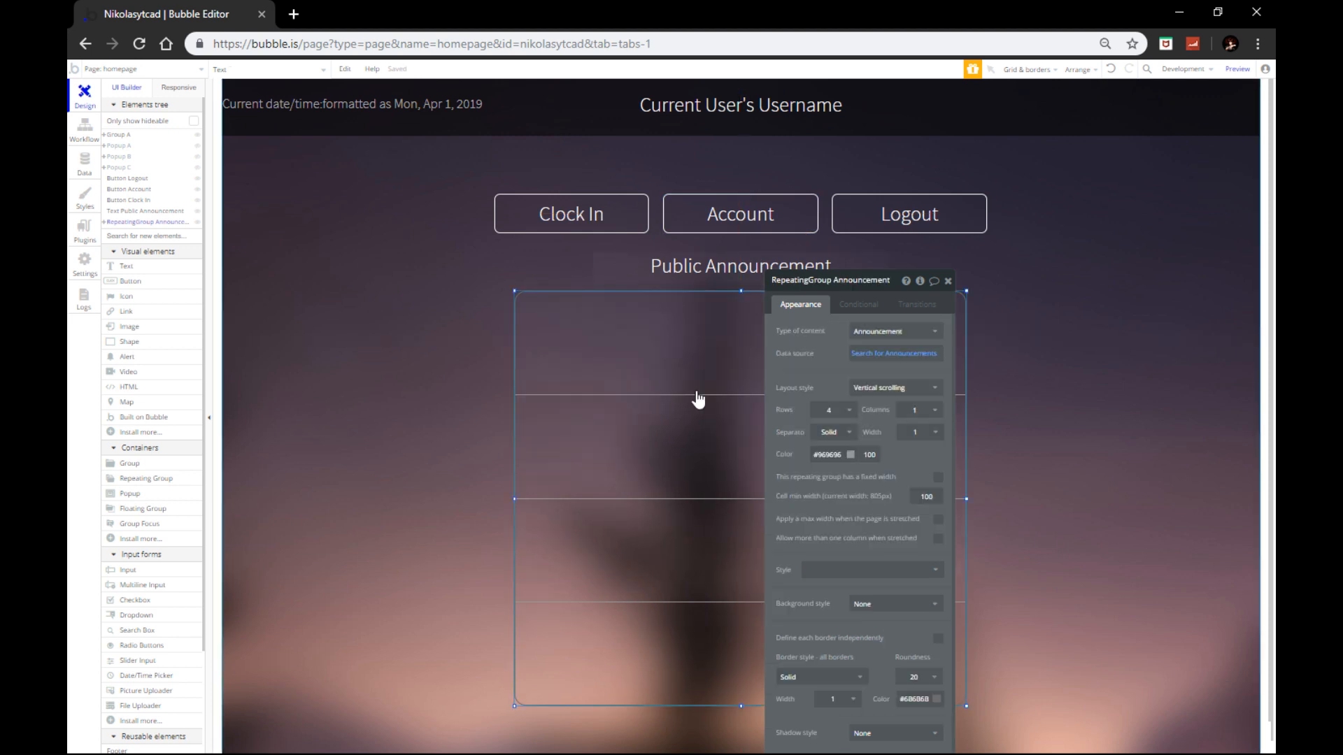
left_click(726, 331)
left_click(803, 334)
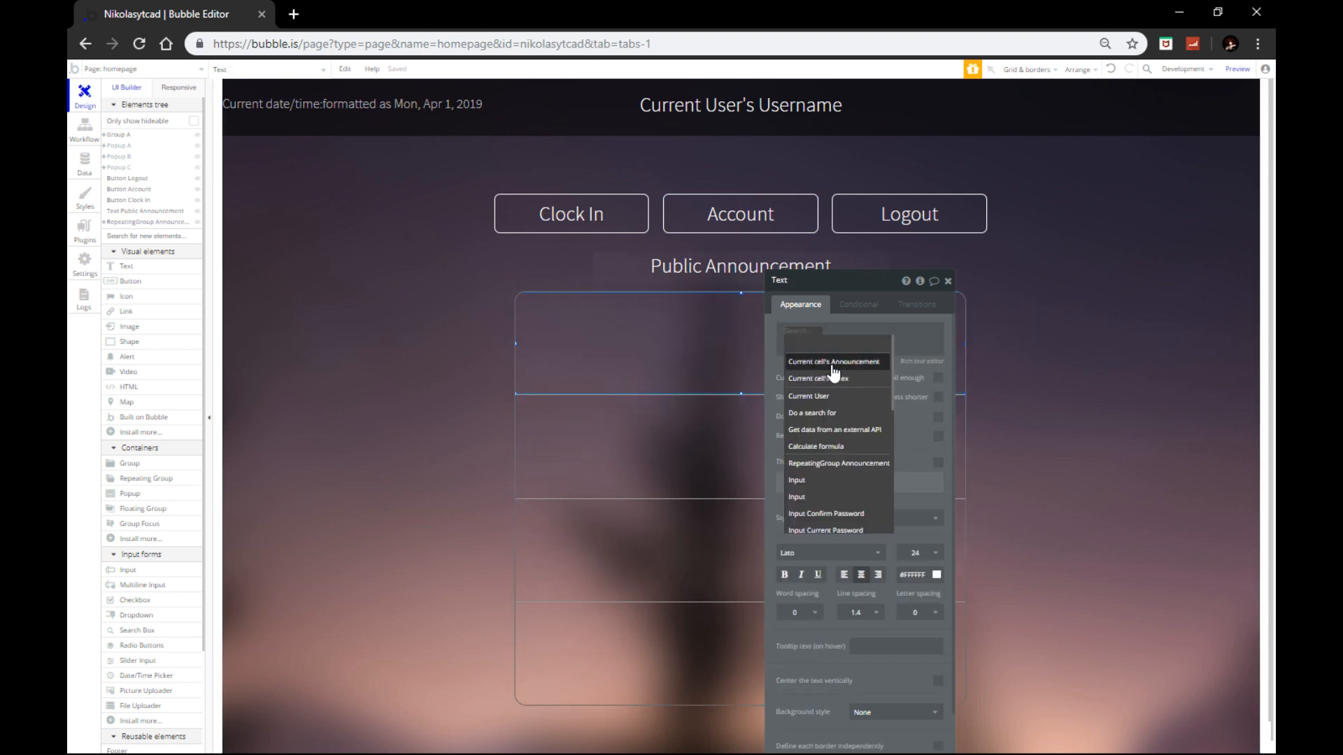
left_click(838, 363)
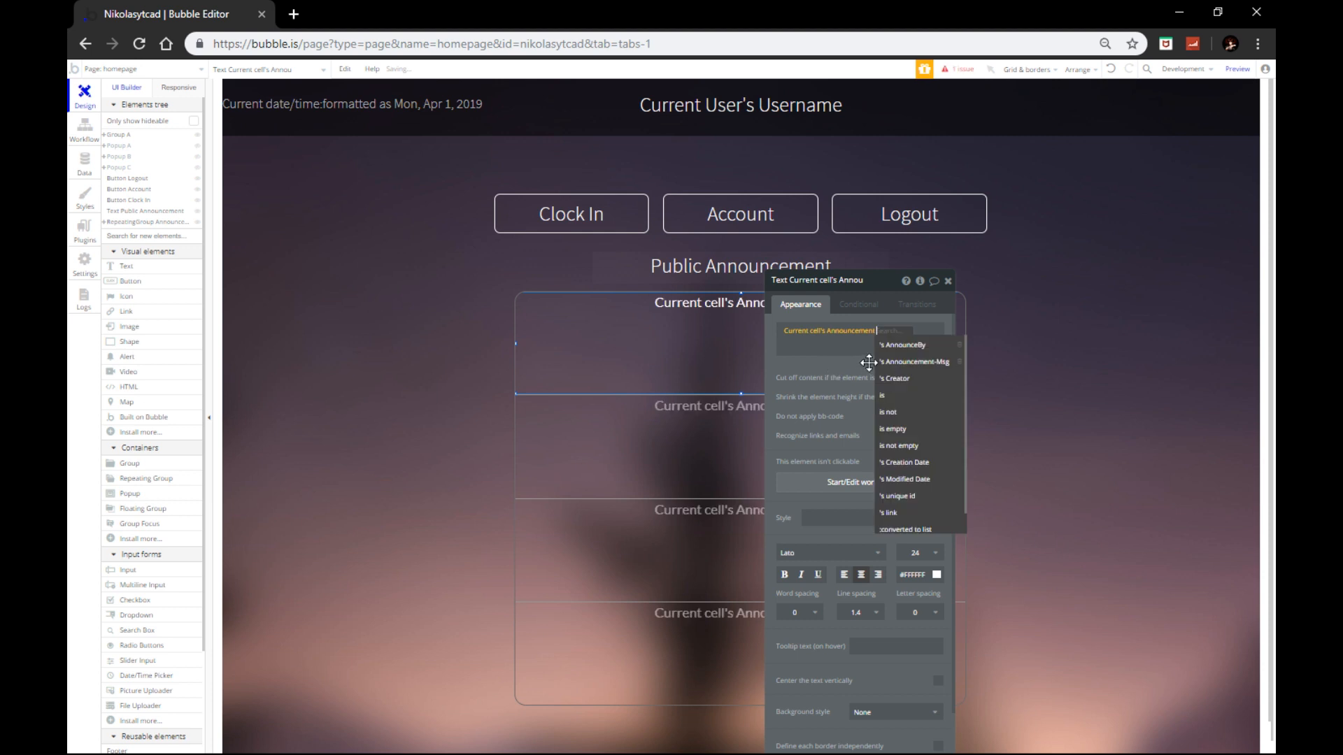
left_click(905, 346)
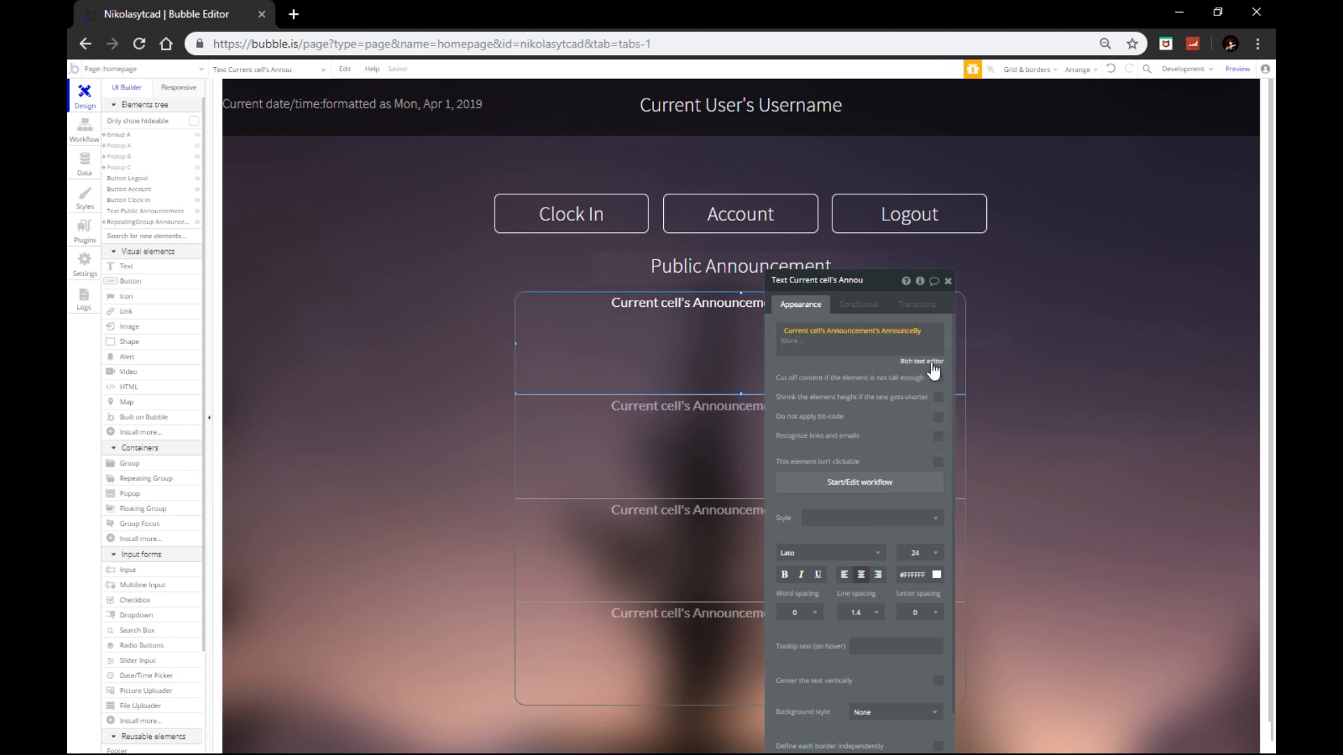
Step: Add Current cell's Announcement's Announcement-Msg on a new line below the author
left_click(873, 341)
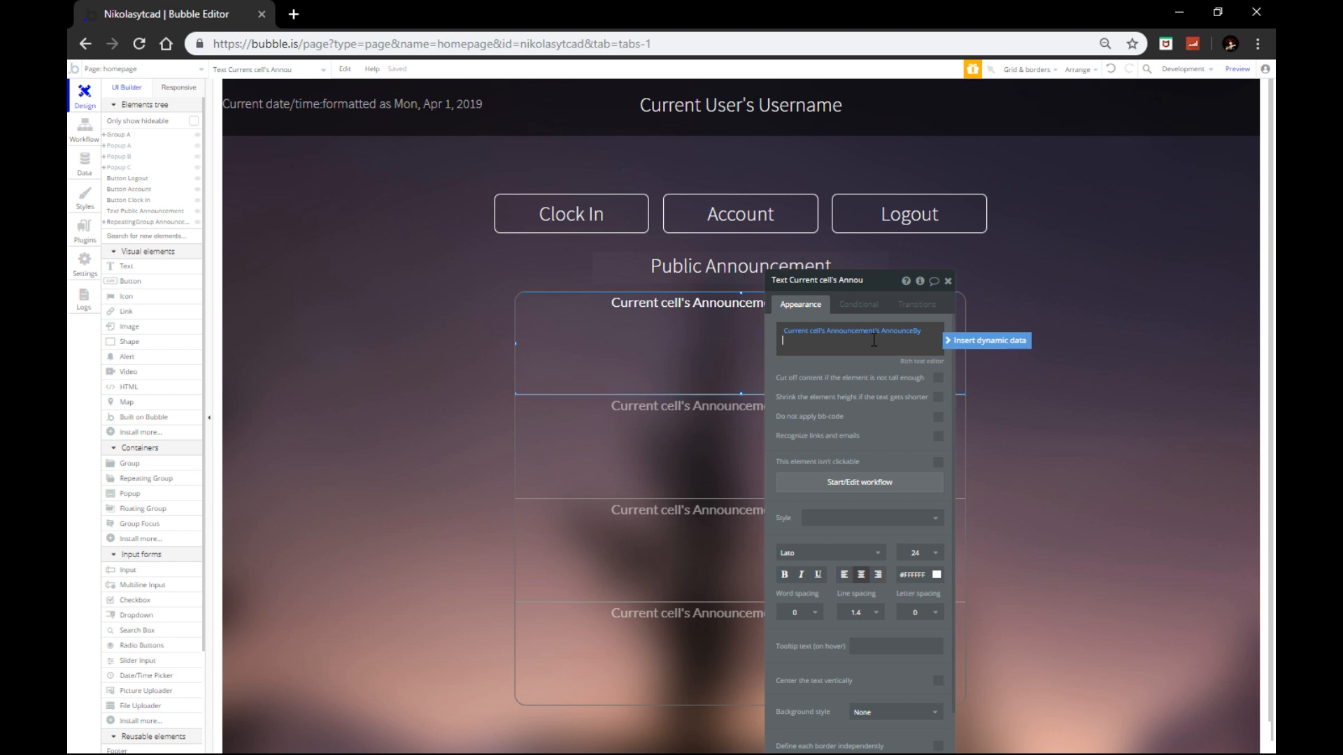
key("Return")
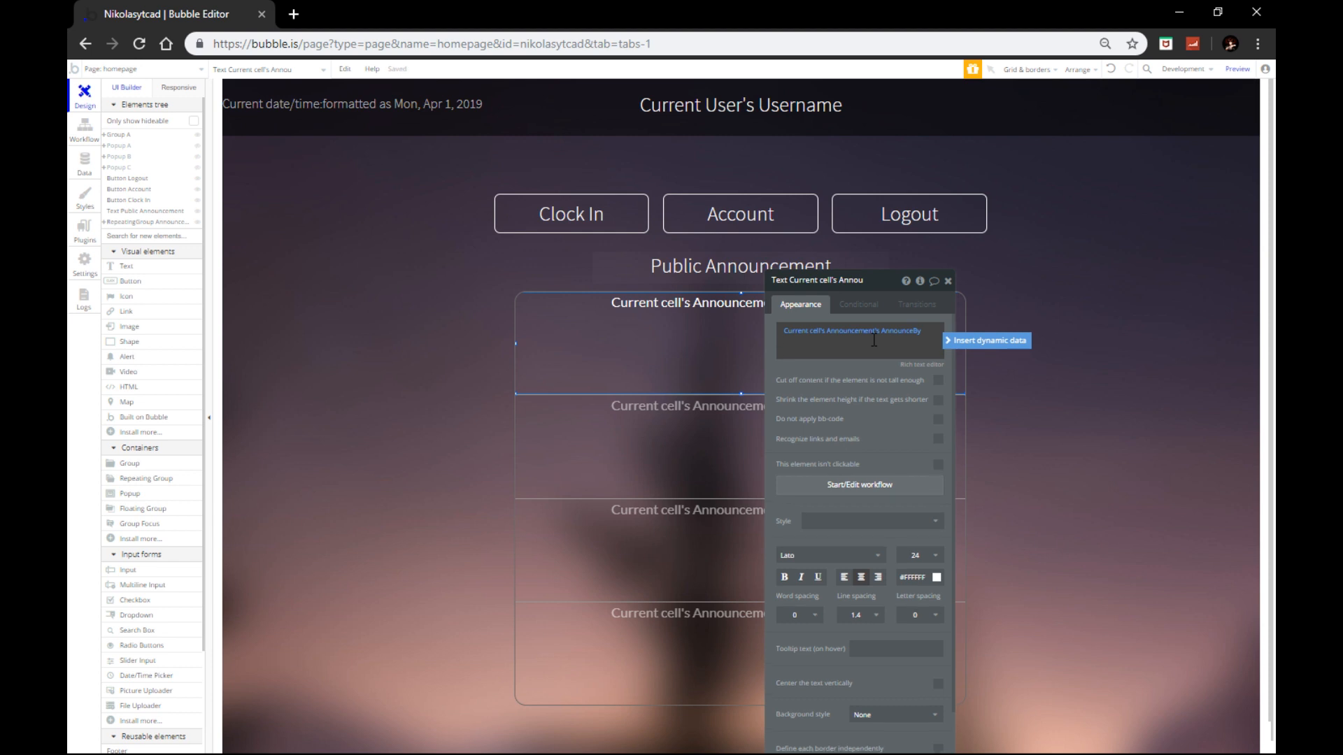
left_click(976, 340)
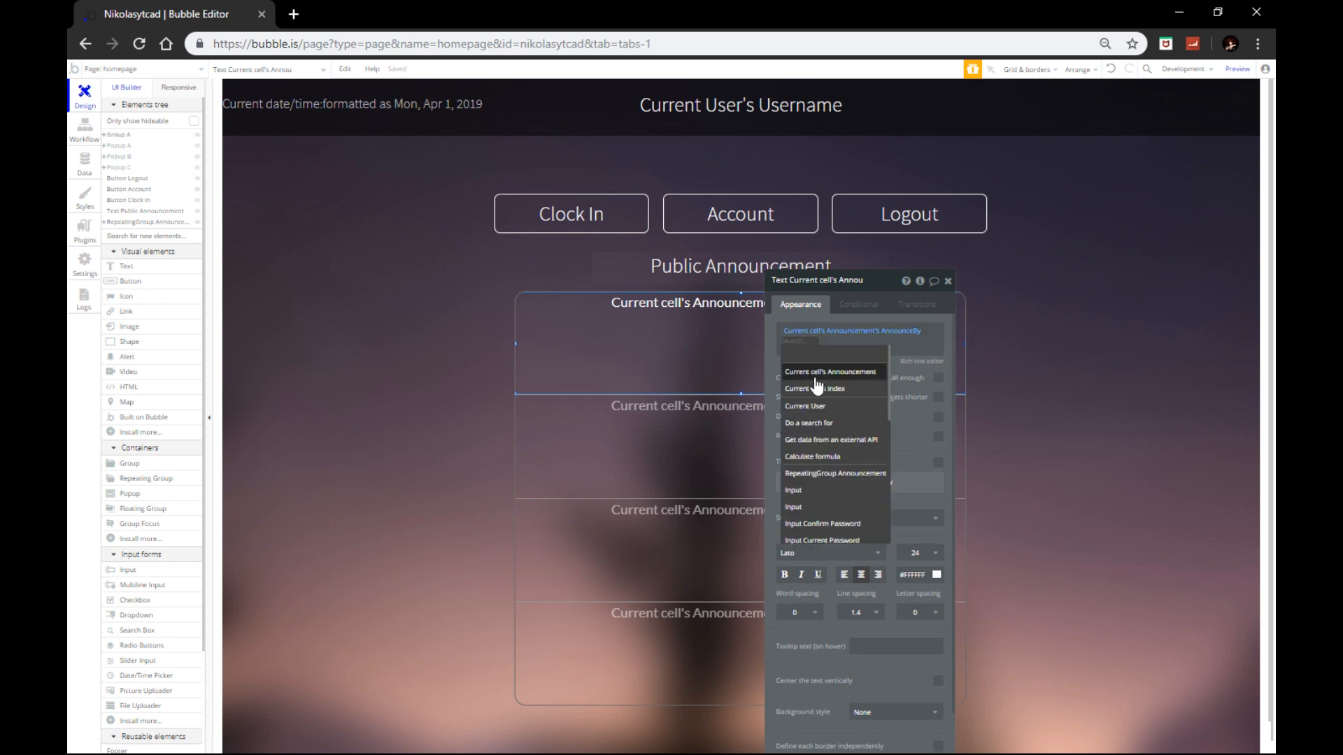
left_click(817, 379)
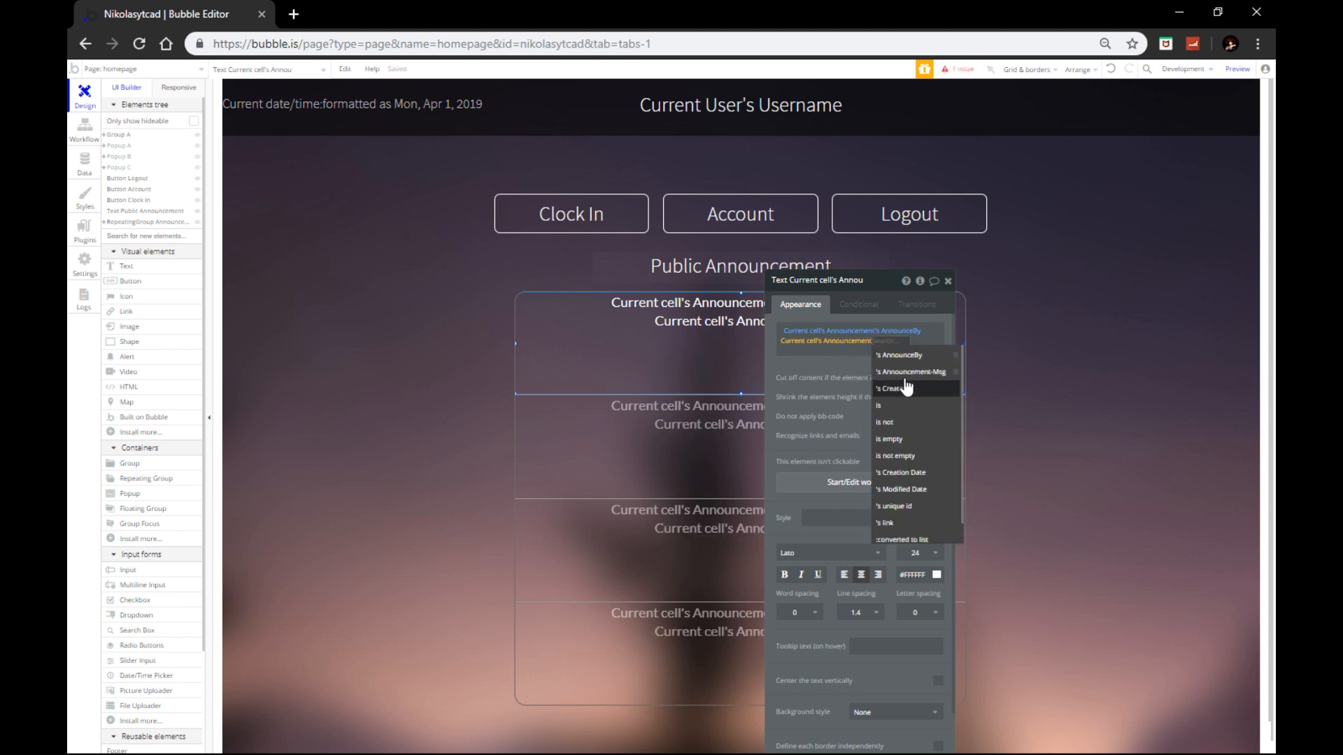
left_click(902, 377)
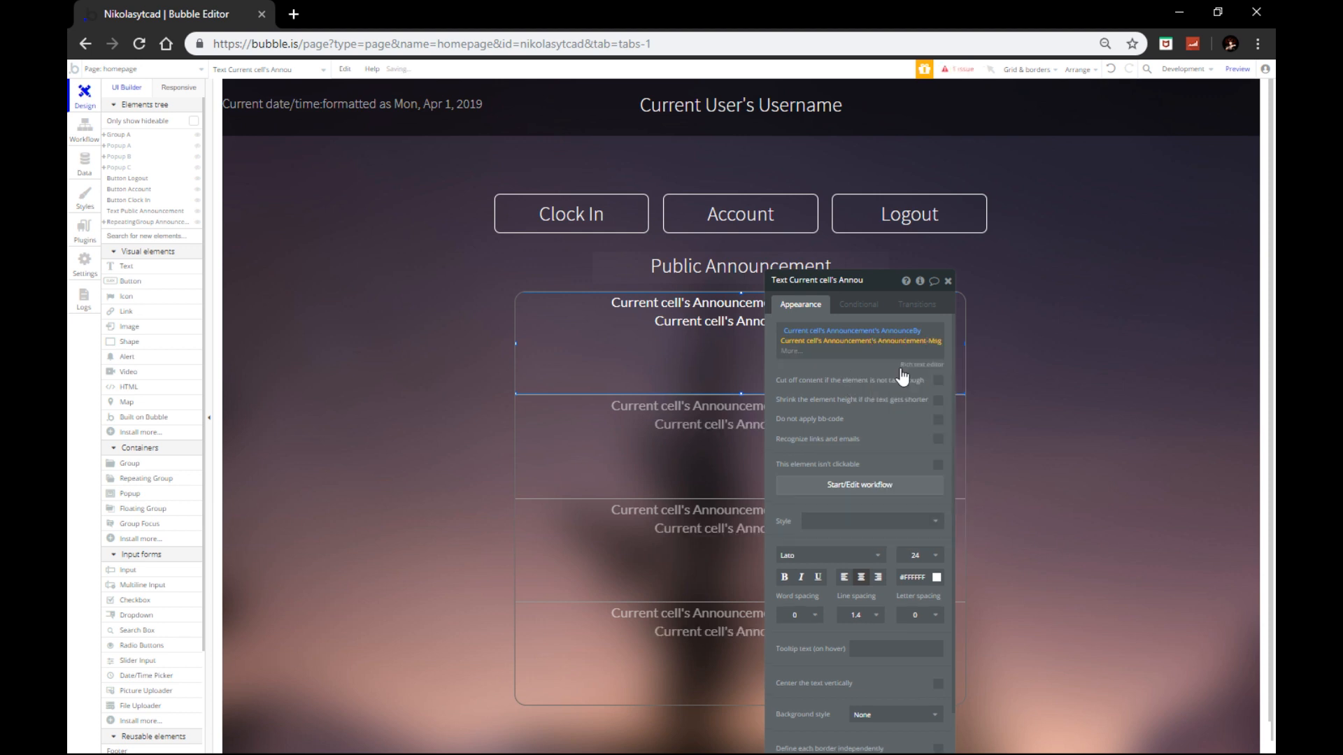
left_click(948, 280)
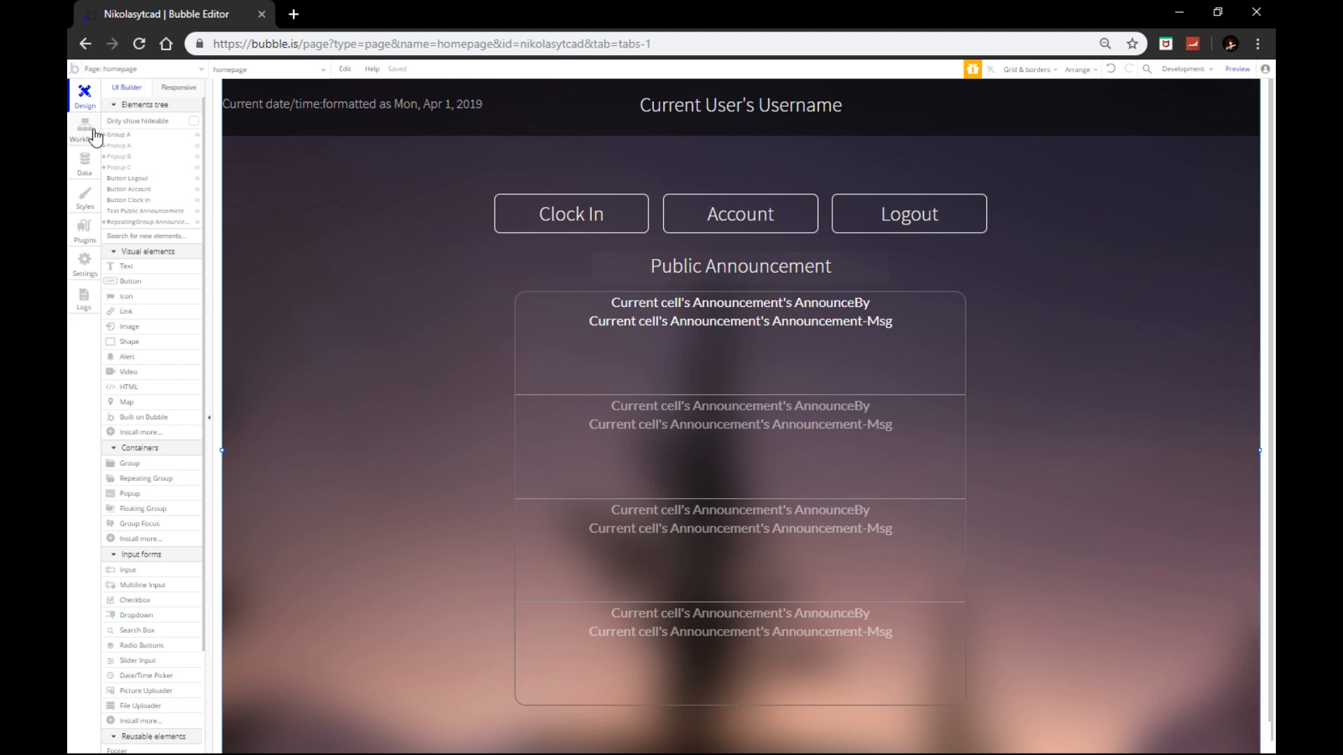
Step: In App data > All Announcements, create an entry with an author and the 'Hello everyone, welcome to my newest CAD/MDT!' message
left_click(84, 167)
left_click(272, 111)
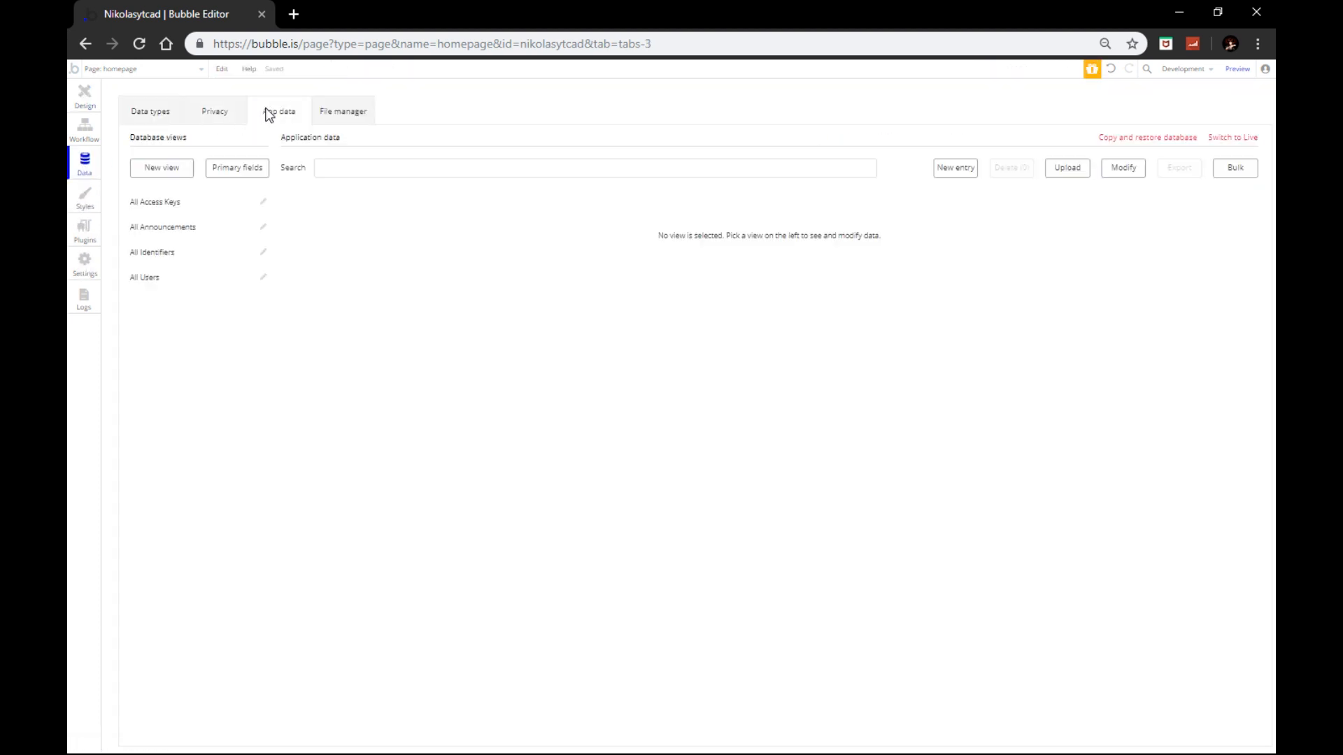
left_click(155, 226)
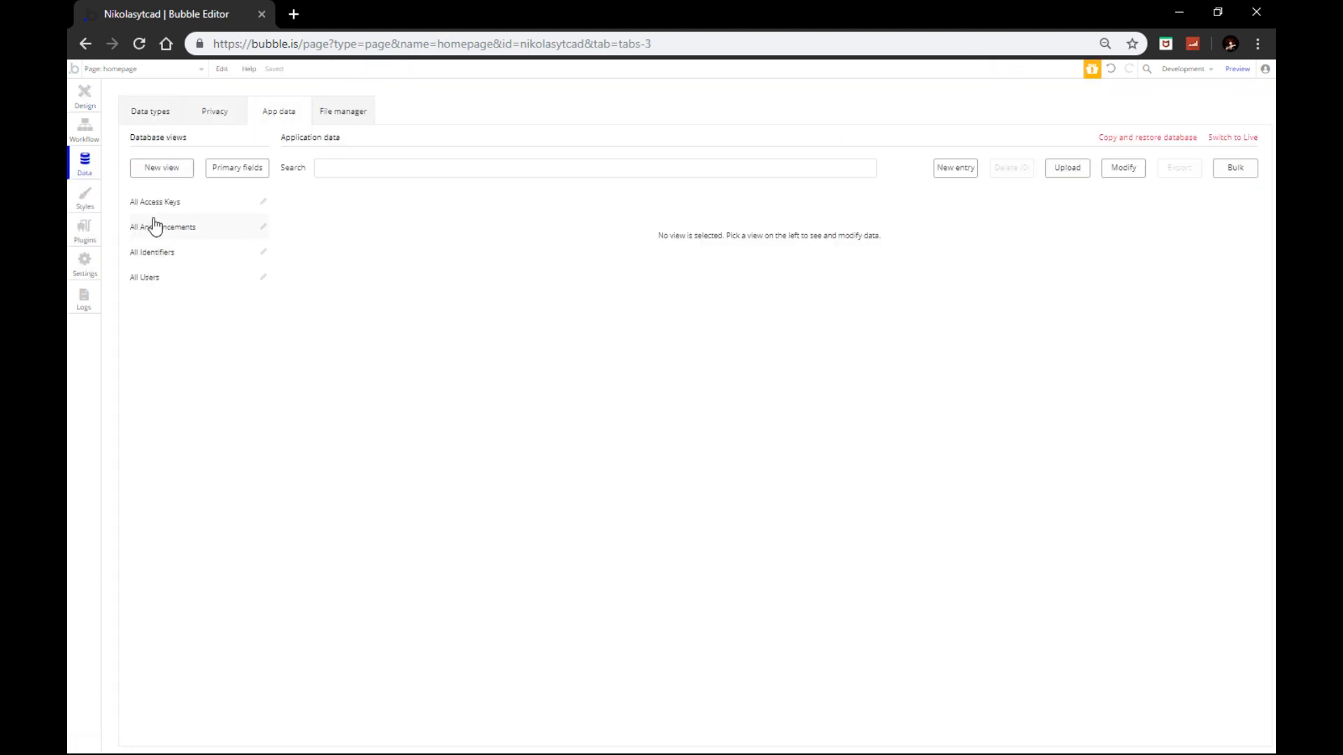
left_click(953, 170)
left_click(227, 143)
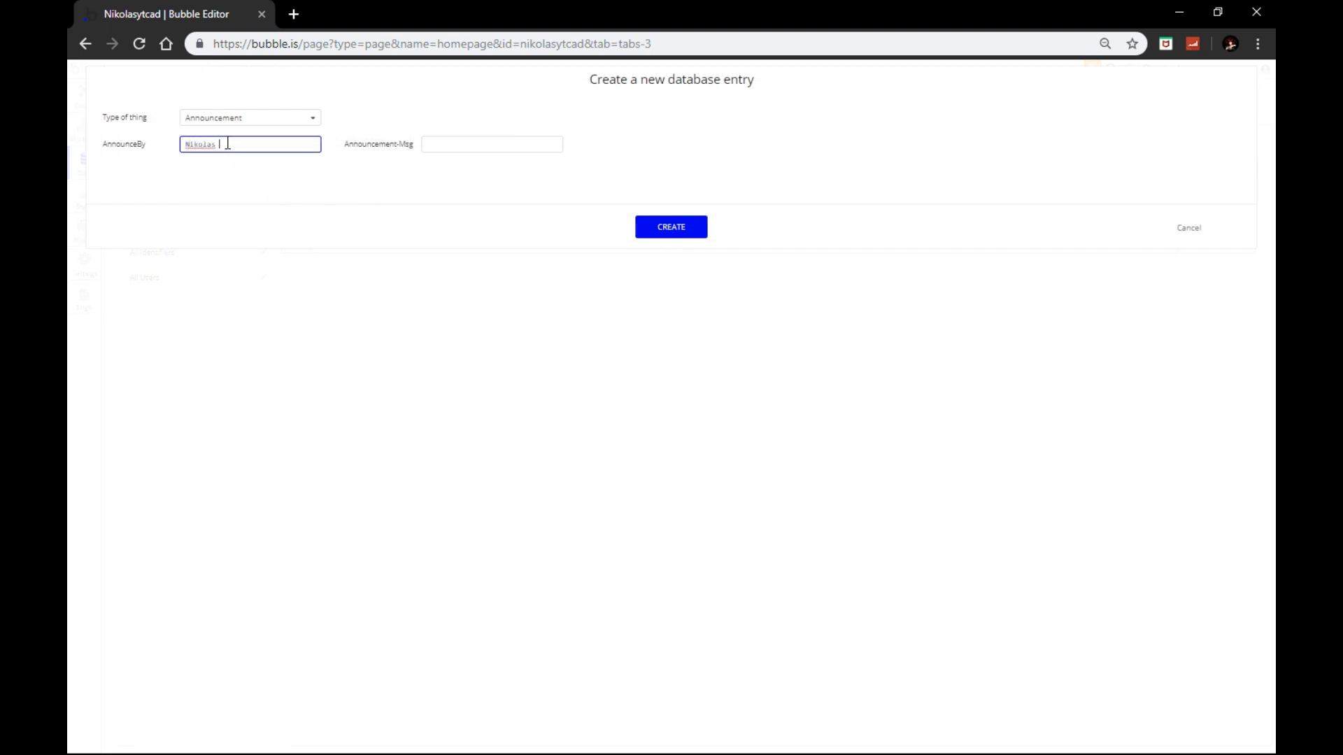
left_click(450, 140)
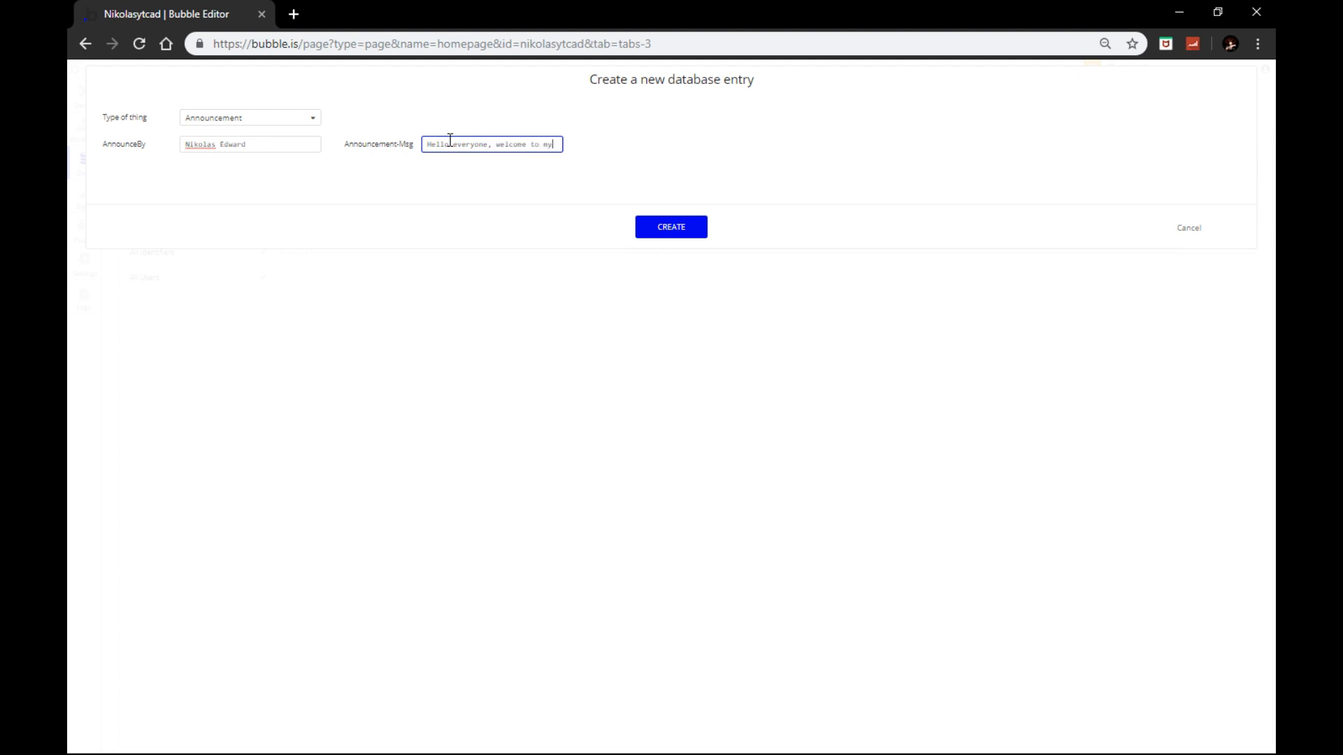
type("newest CAD/MDT! I hop")
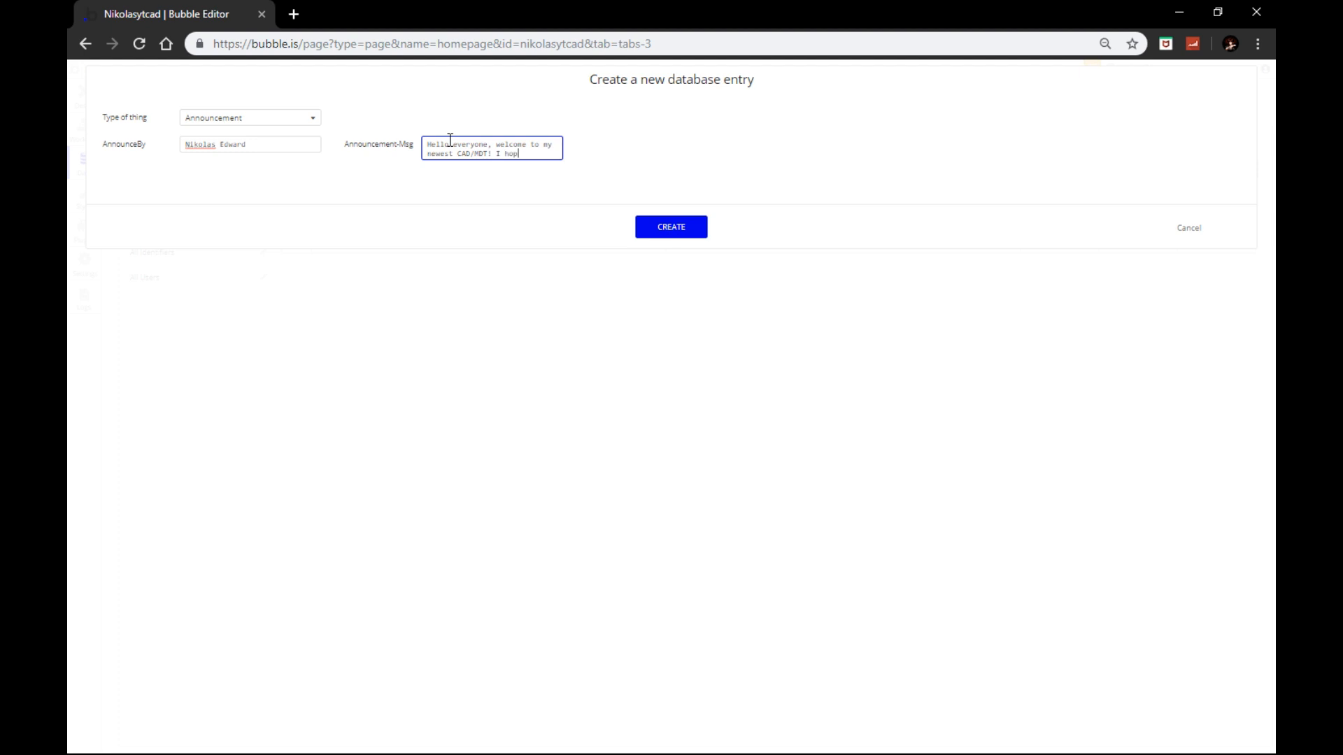
type("y it so far!")
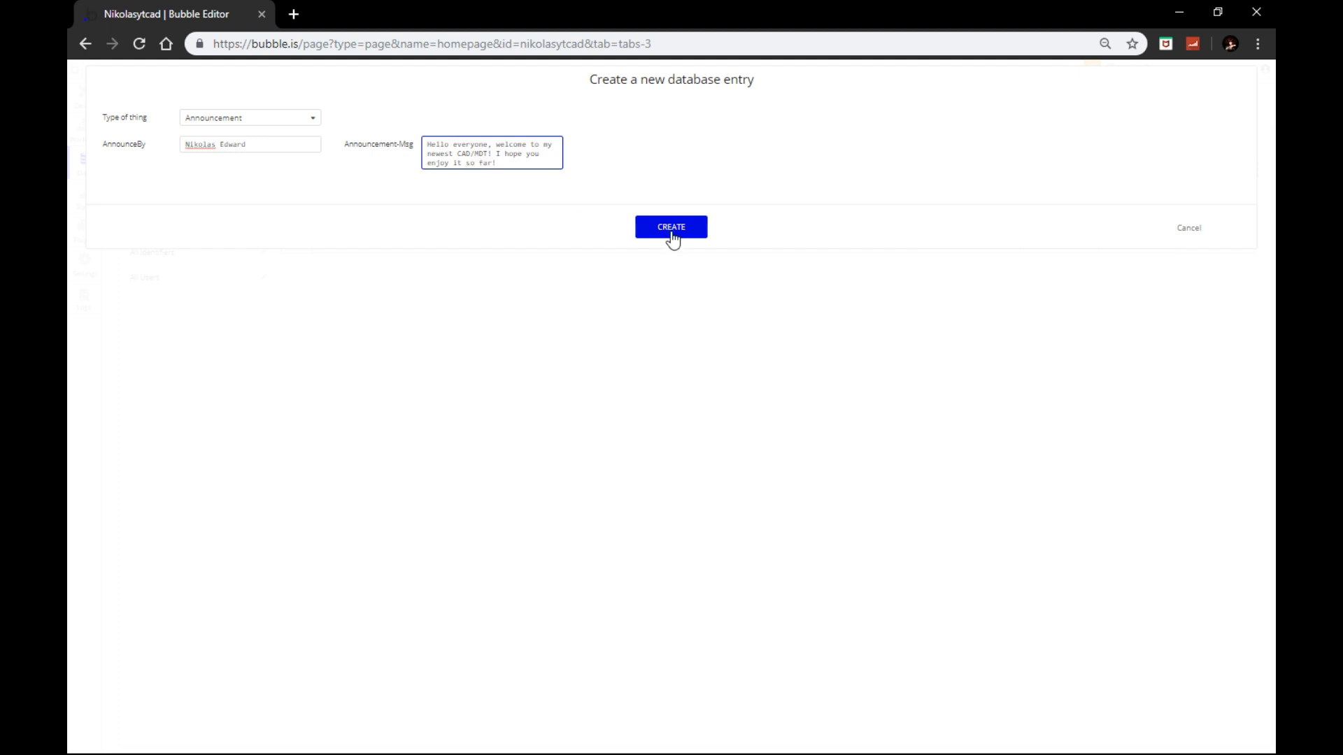
left_click(672, 235)
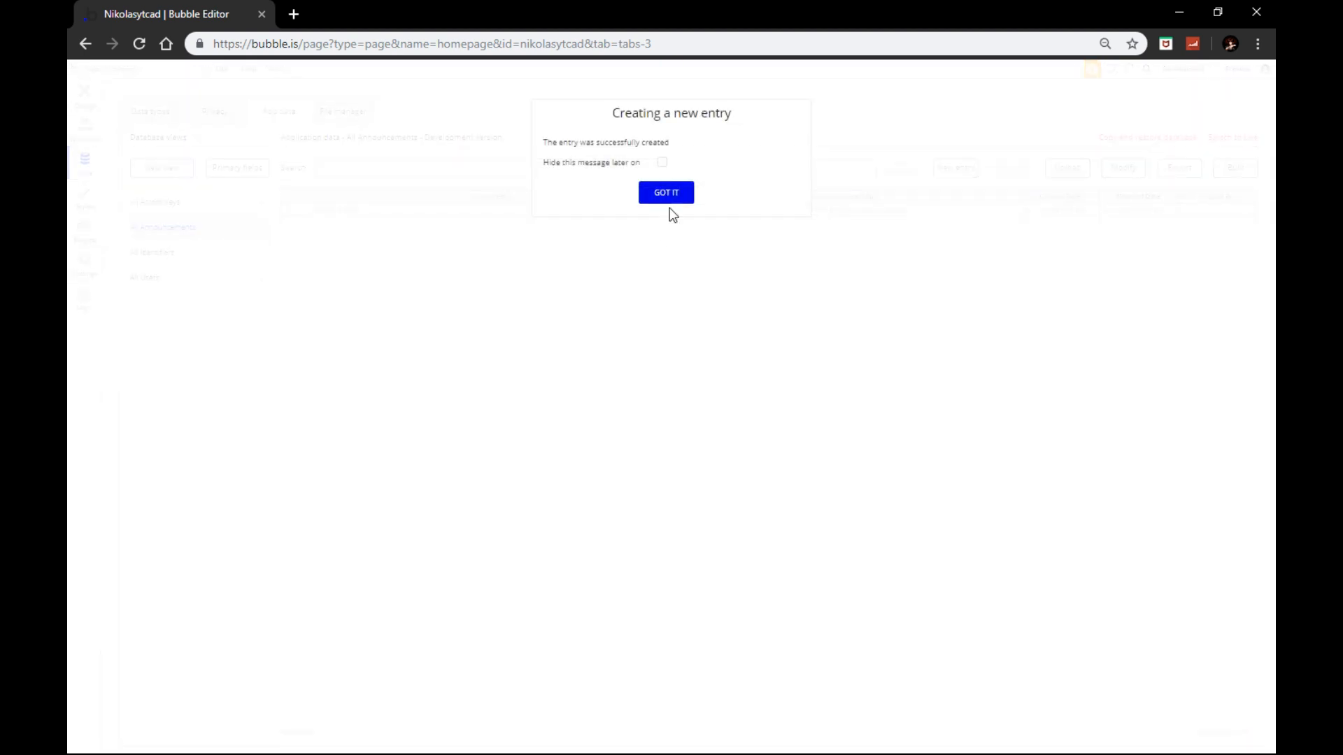
left_click(665, 197)
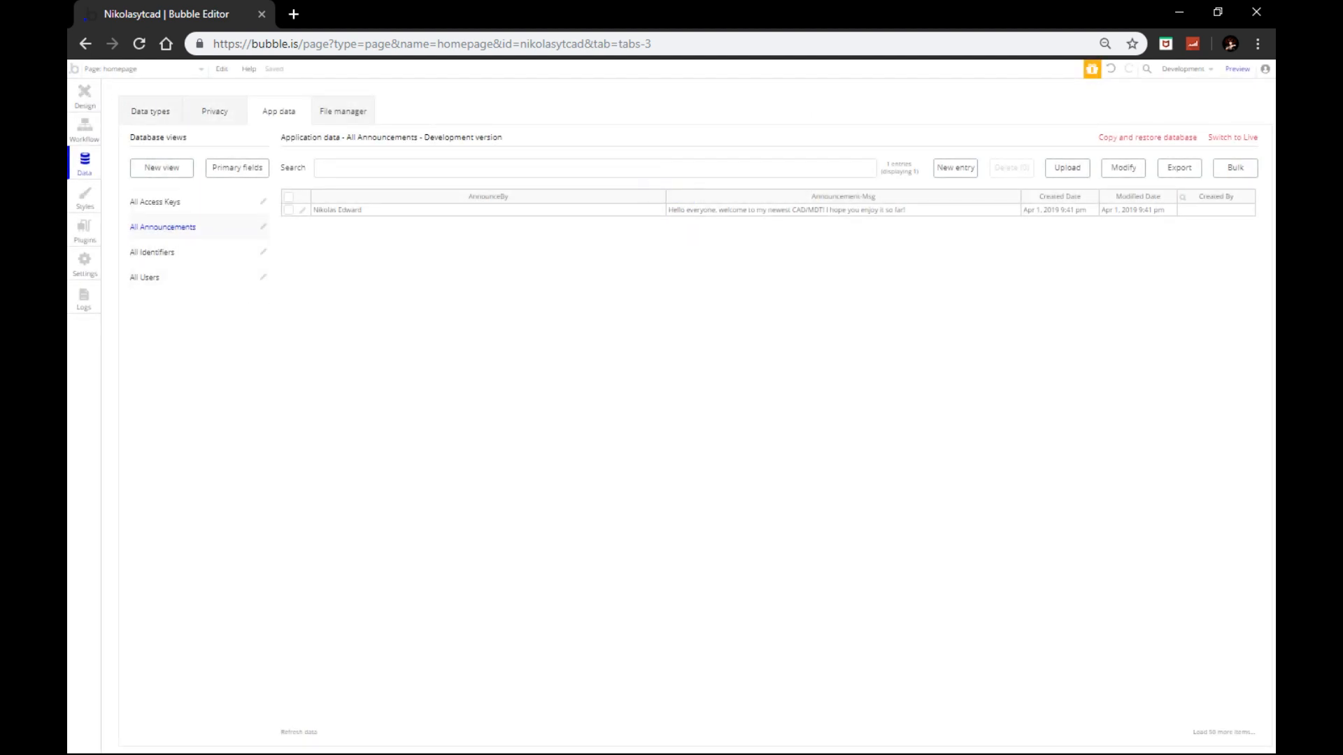
Step: Preview the app, then drag the announcement list's right handle slightly wider
left_click(1238, 68)
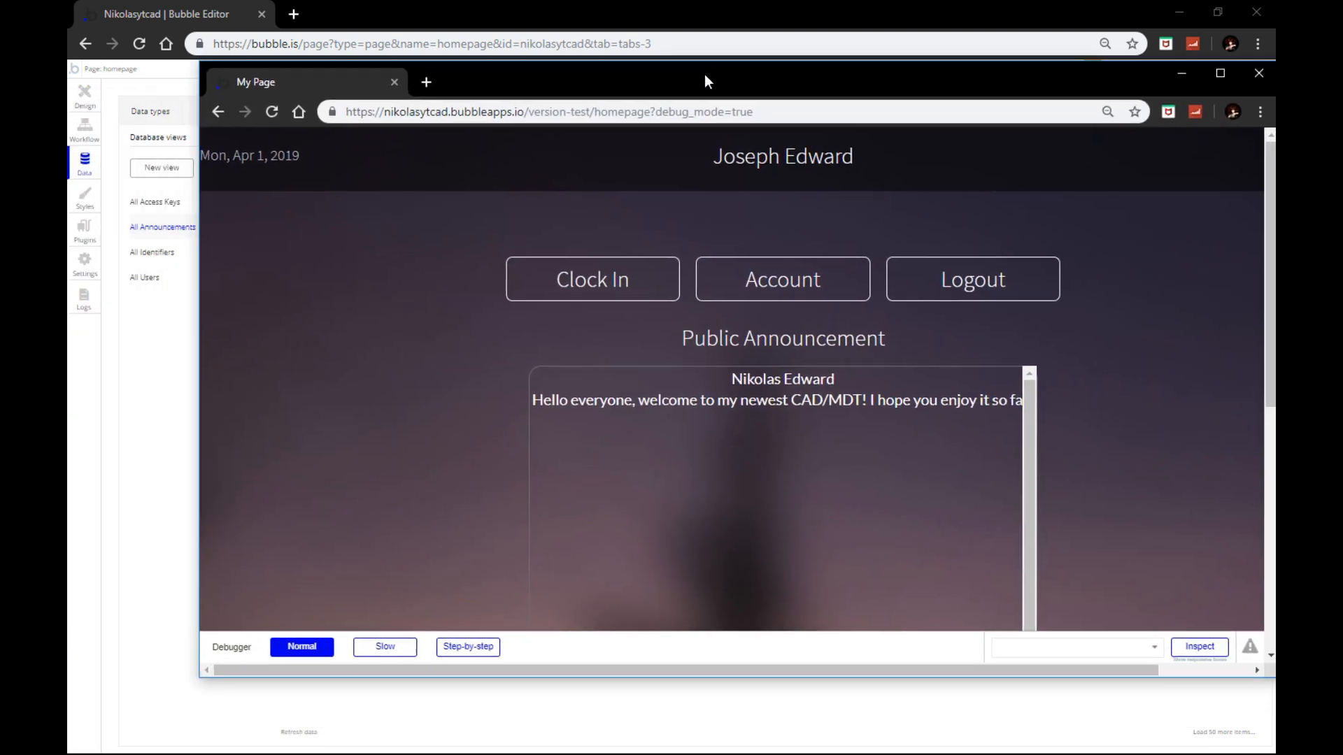
double_click(703, 74)
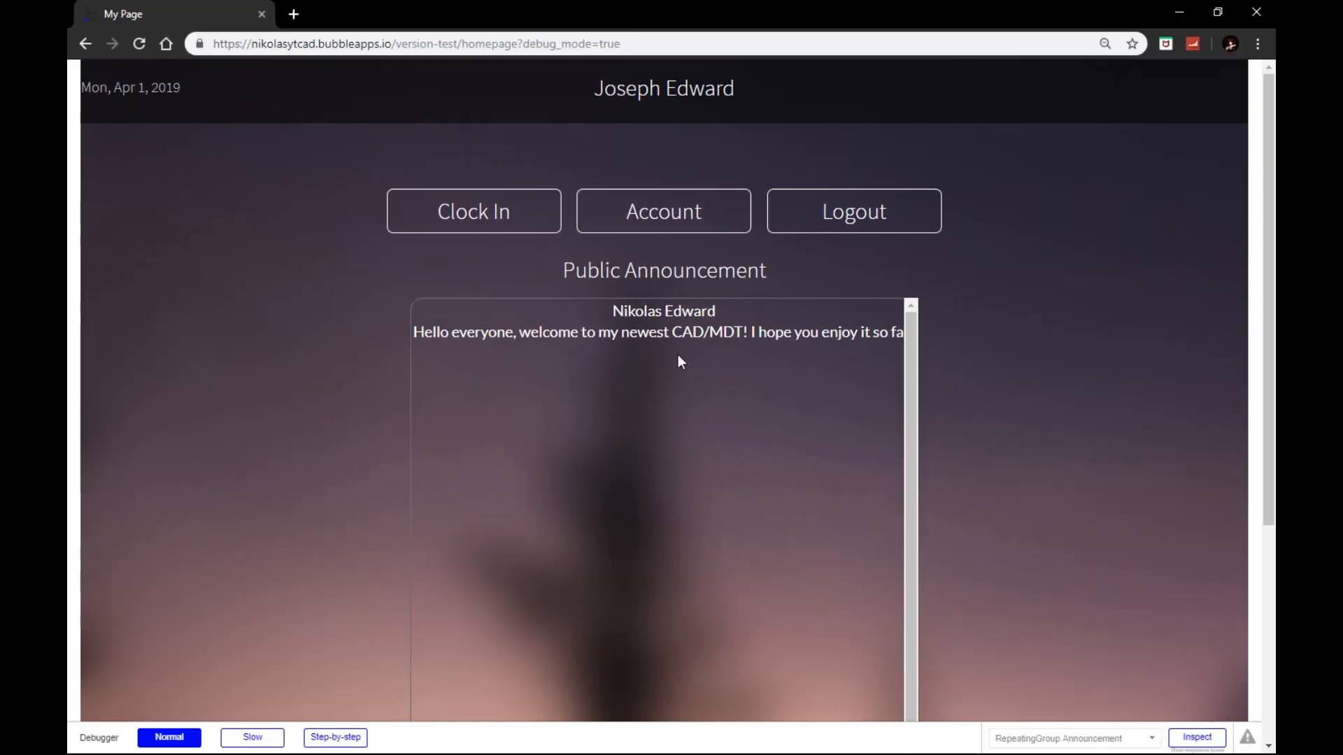
left_click_drag(699, 12, 676, 95)
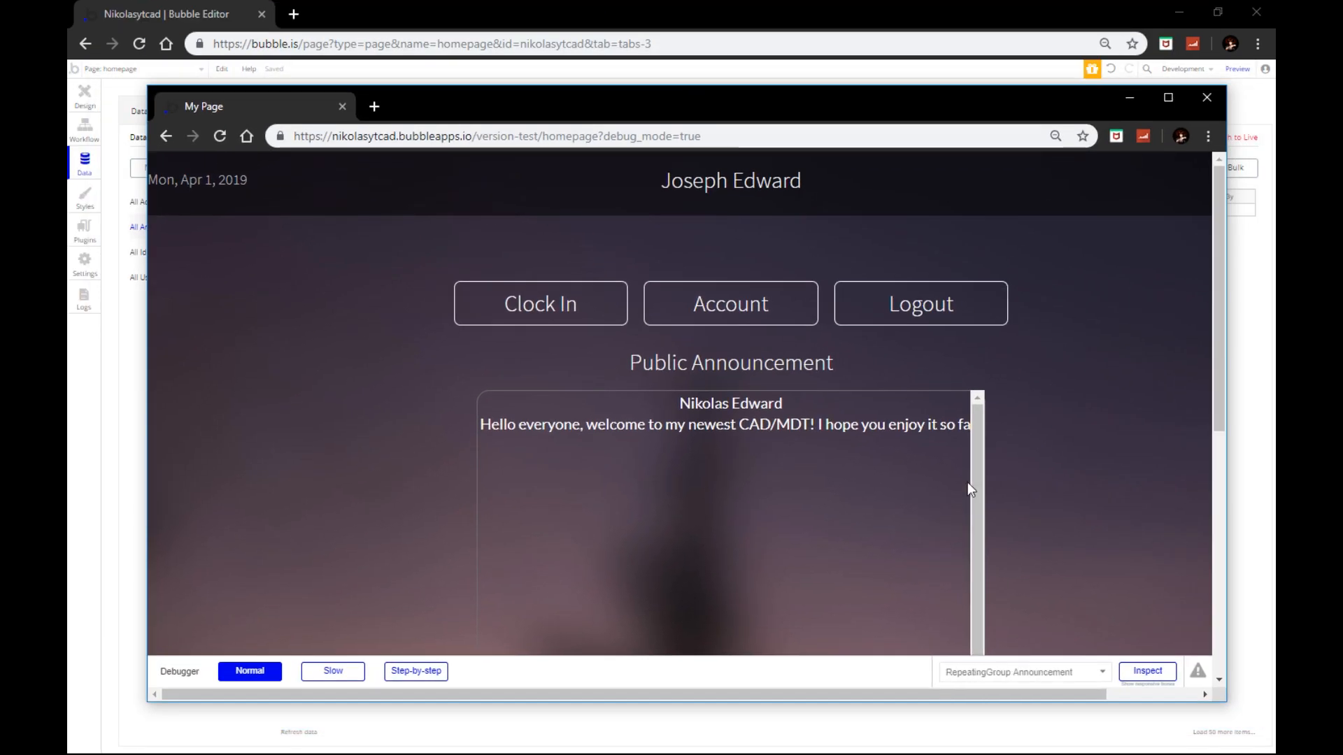
left_click(89, 131)
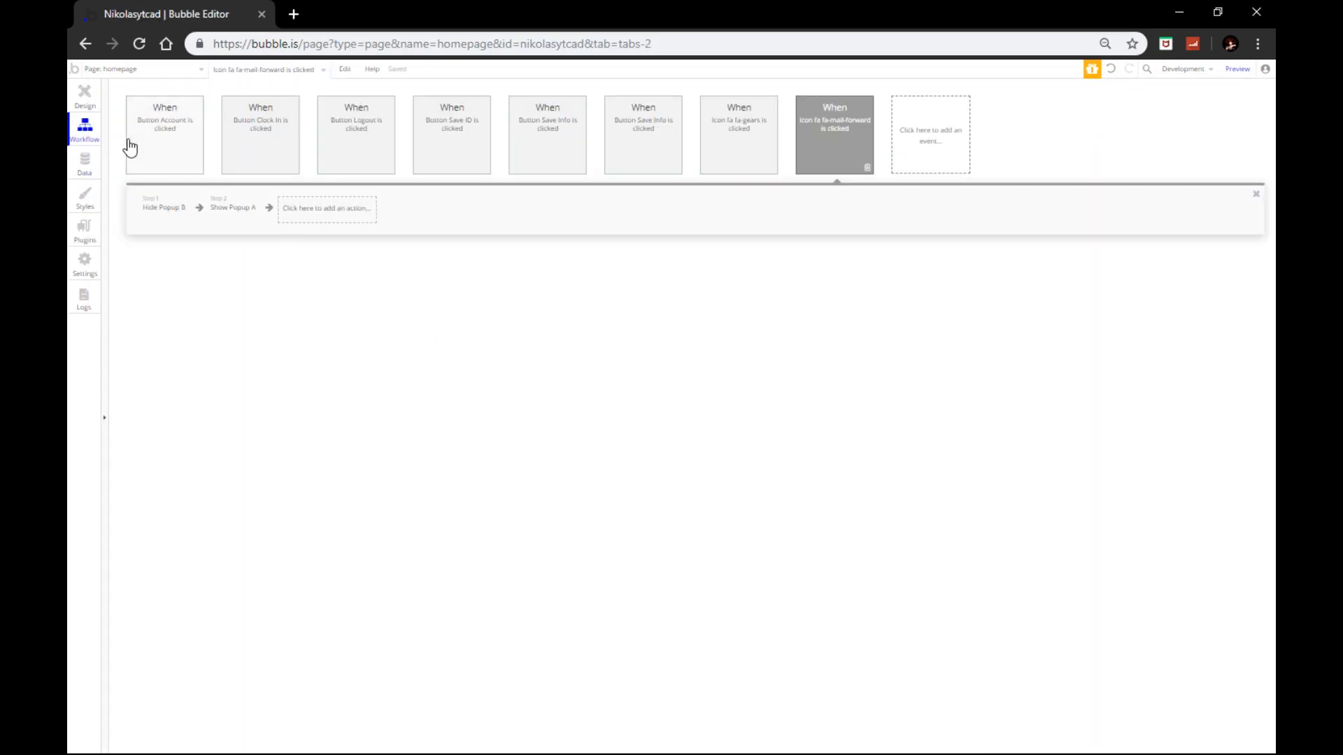
left_click(85, 98)
left_click(947, 420)
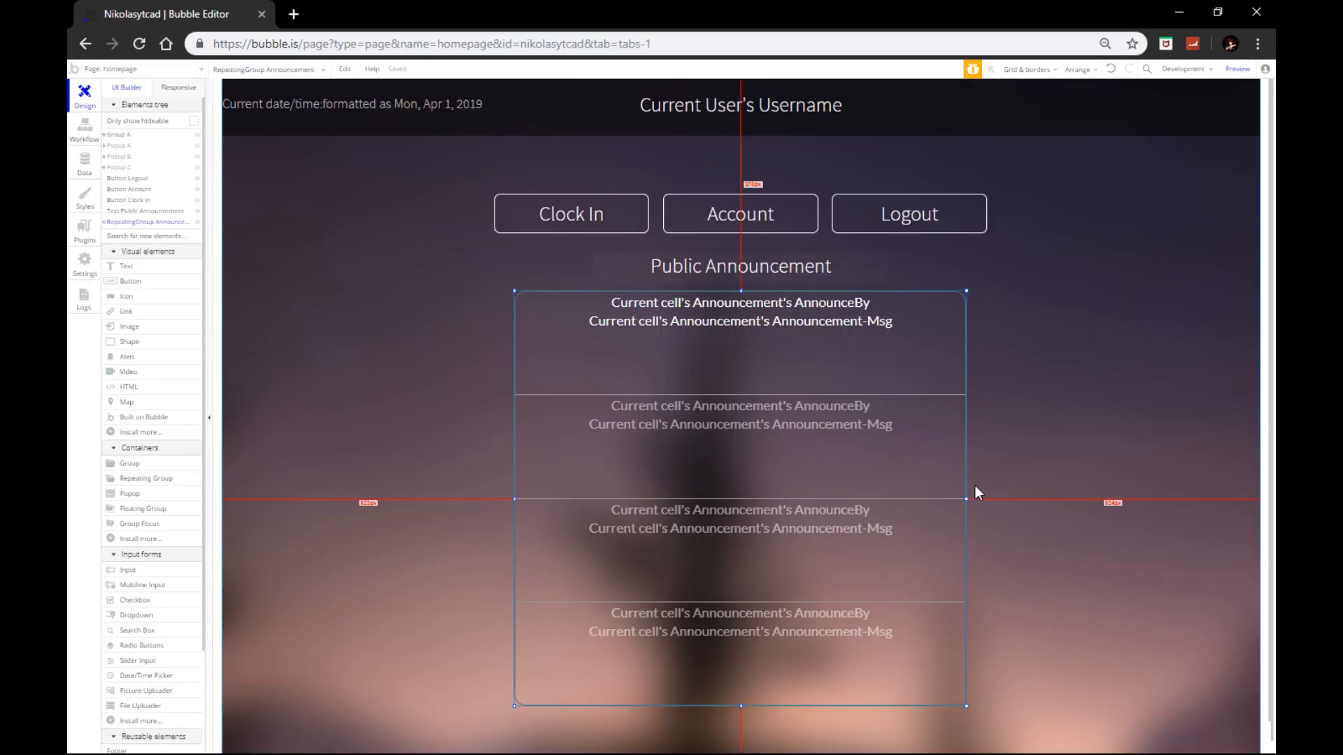
mouse_move(963, 498)
left_mouse_down()
mouse_move(987, 497)
mouse_move(958, 482)
left_mouse_up()
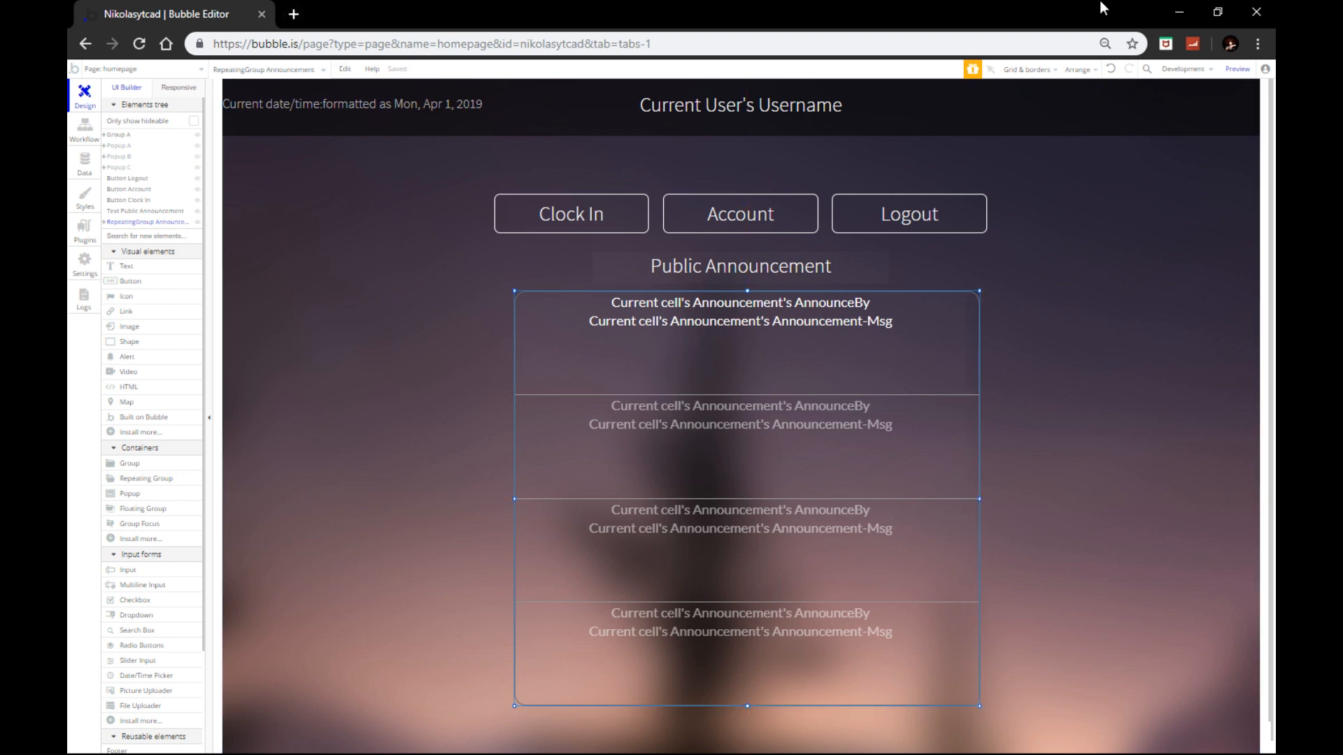
Step: Reload the app preview and maximize it to see the full message
left_click(1180, 12)
left_click(745, 163)
left_click_drag(744, 101, 723, 2)
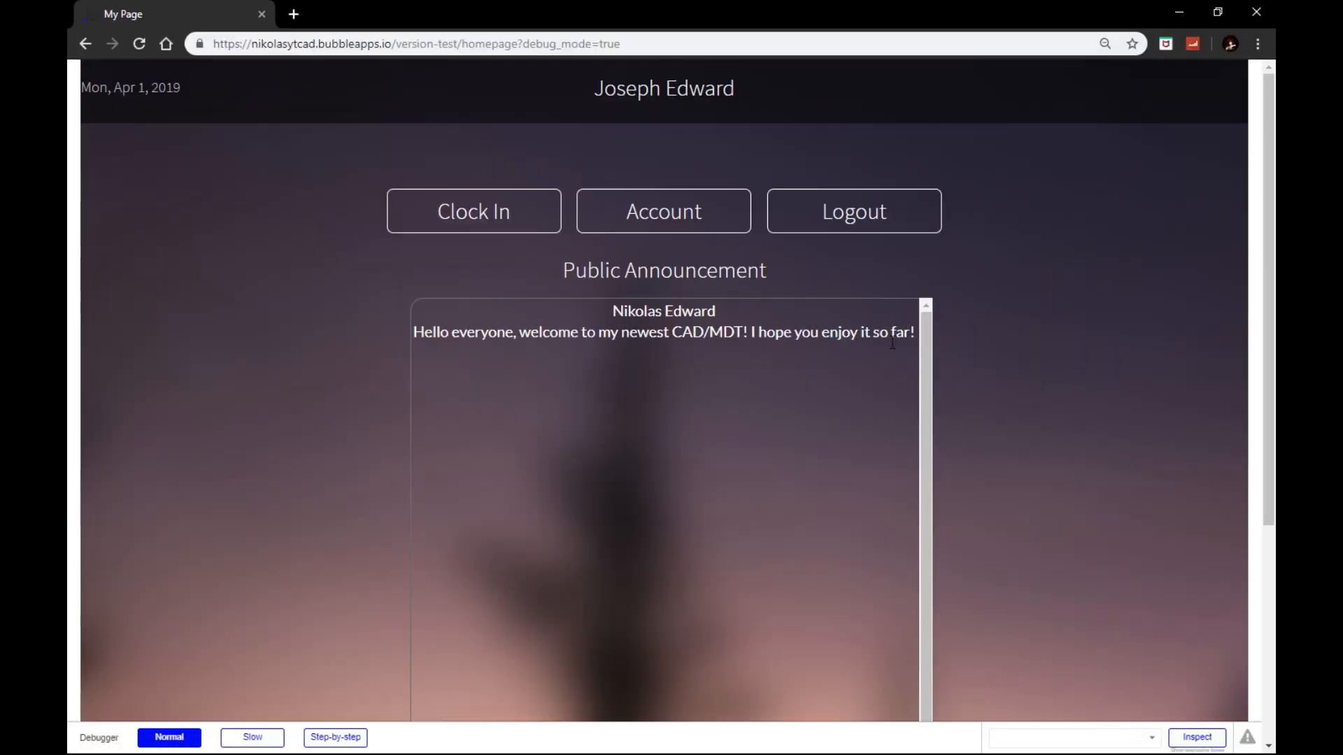
Step: In the preview, test the department popup and save an identifier to the list
left_click(486, 228)
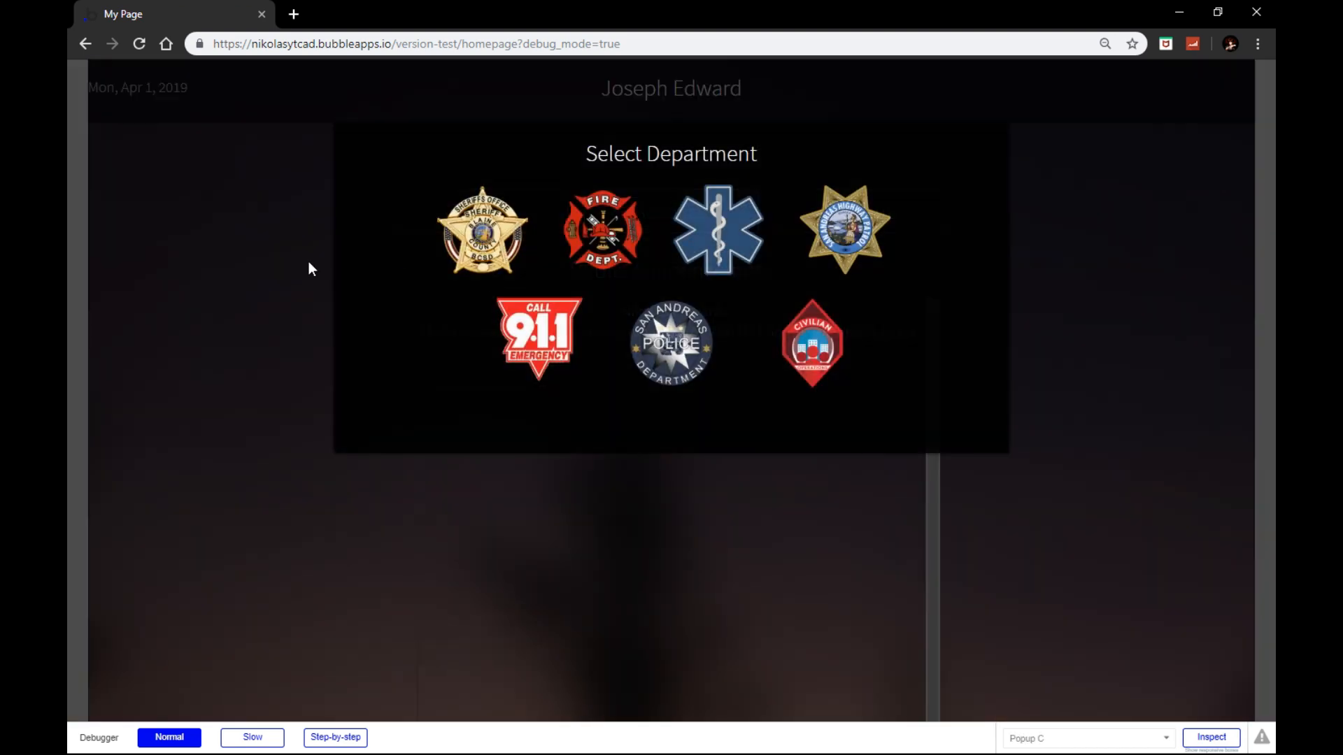
left_click(309, 264)
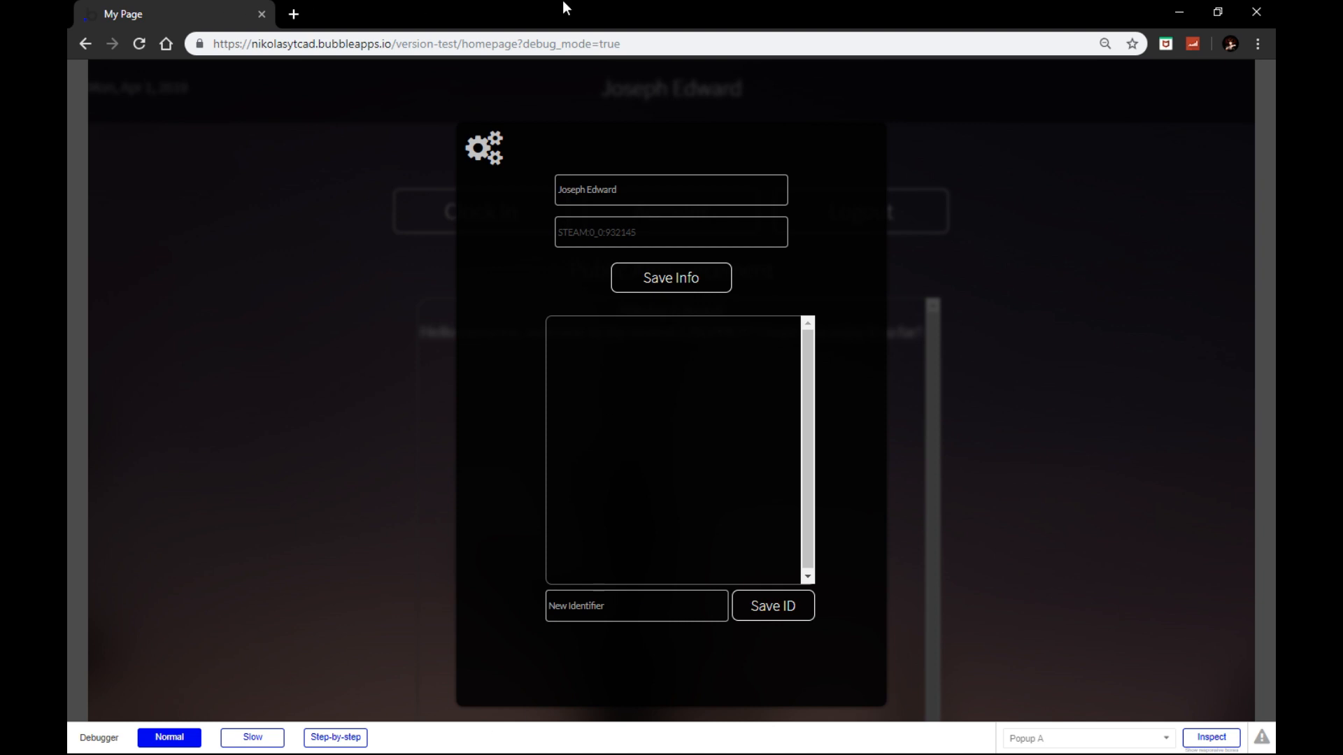
left_click_drag(566, 9, 578, 34)
scroll(535, 316, "down", 3)
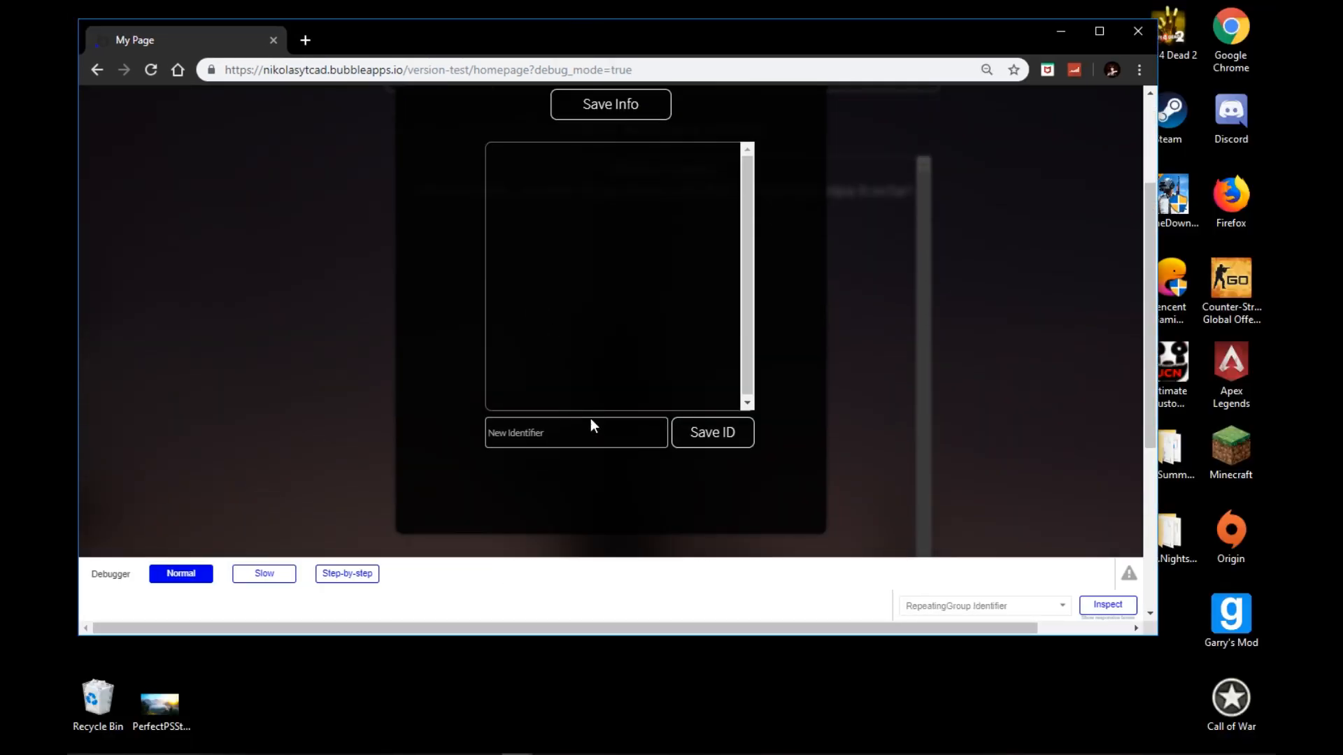
left_click(720, 438)
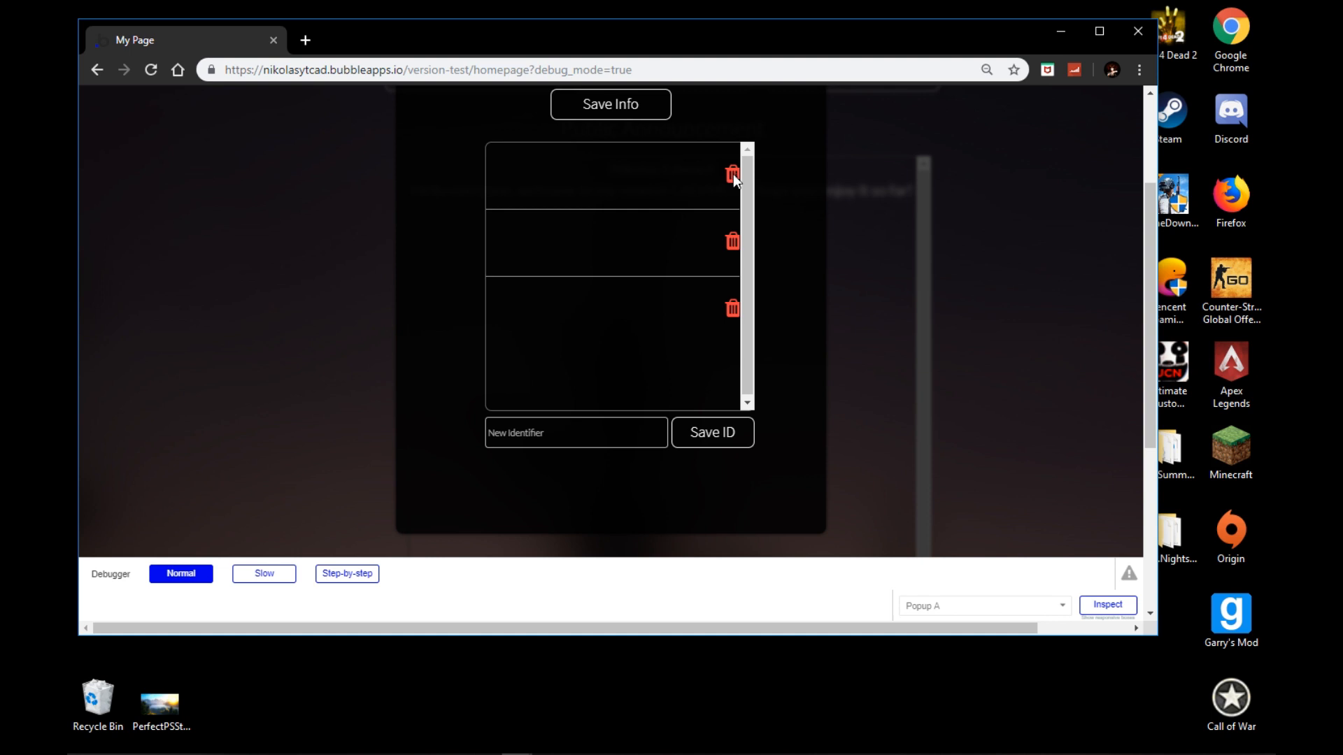
Step: Bring the Bubble Editor window back to the front from the taskbar
mouse_move(421, 754)
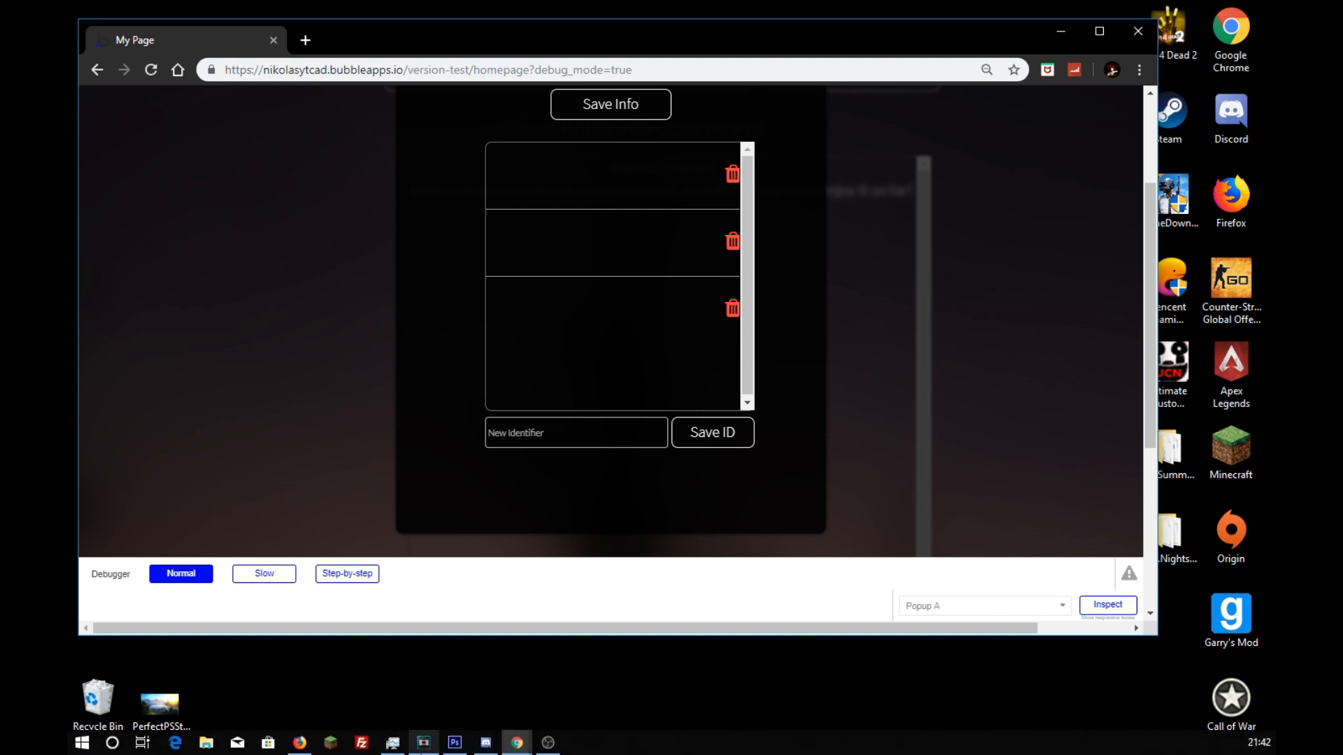
left_click(517, 742)
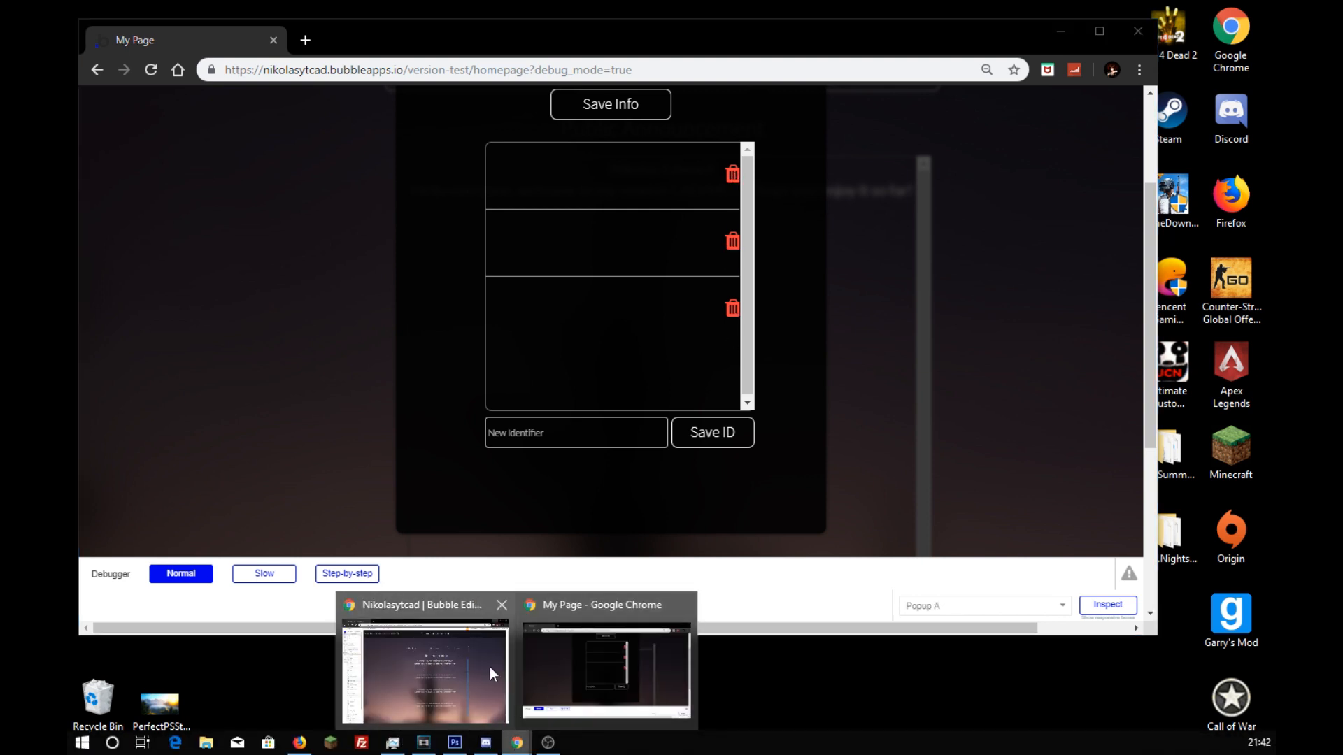
left_click(490, 673)
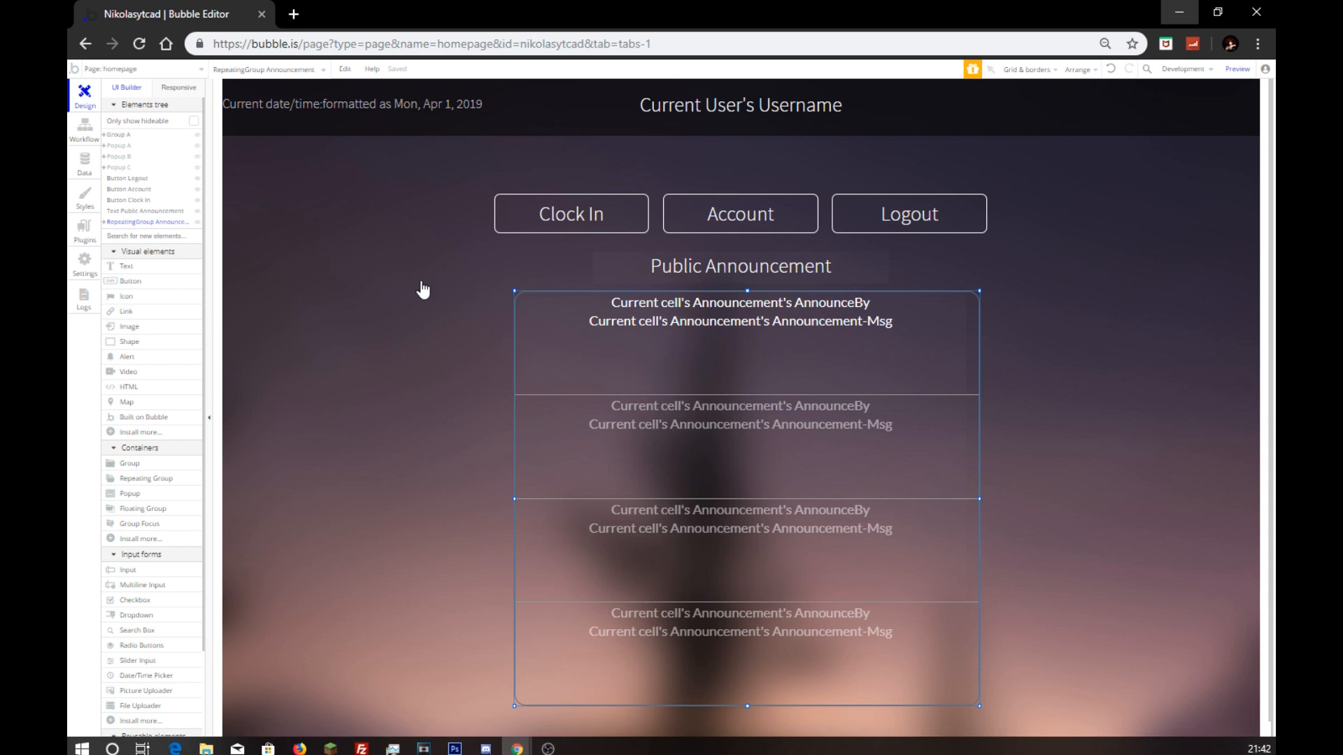
Step: Give the trash icon a workflow that deletes Current cell's Identifier
left_click(198, 146)
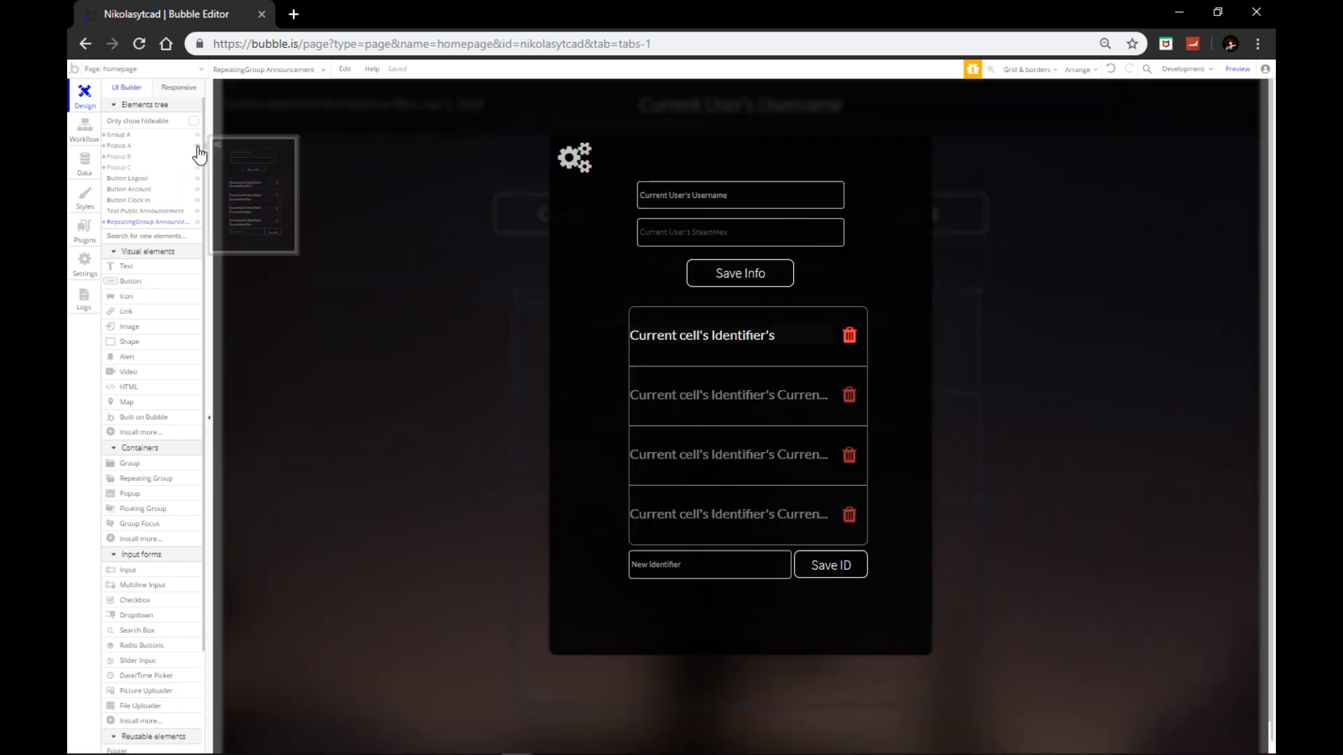
double_click(847, 337)
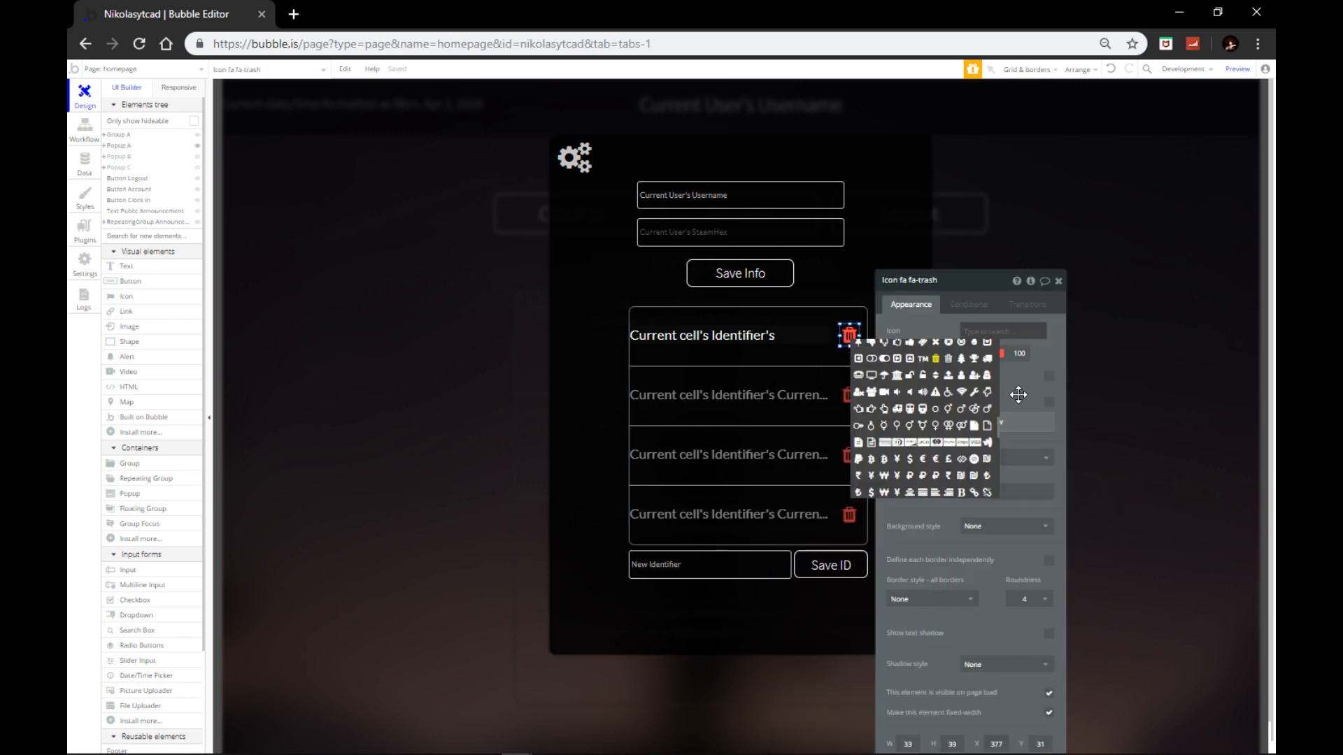
left_click(905, 421)
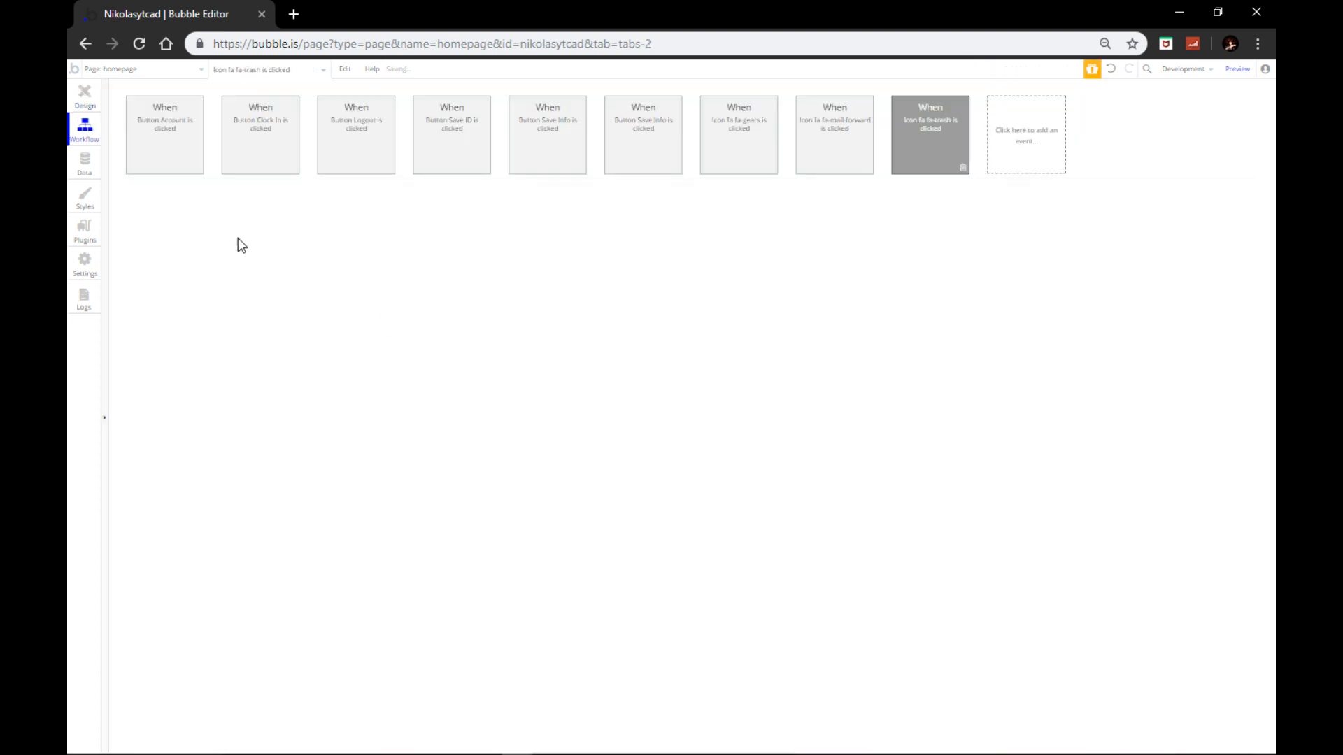
left_click(185, 210)
mouse_move(175, 275)
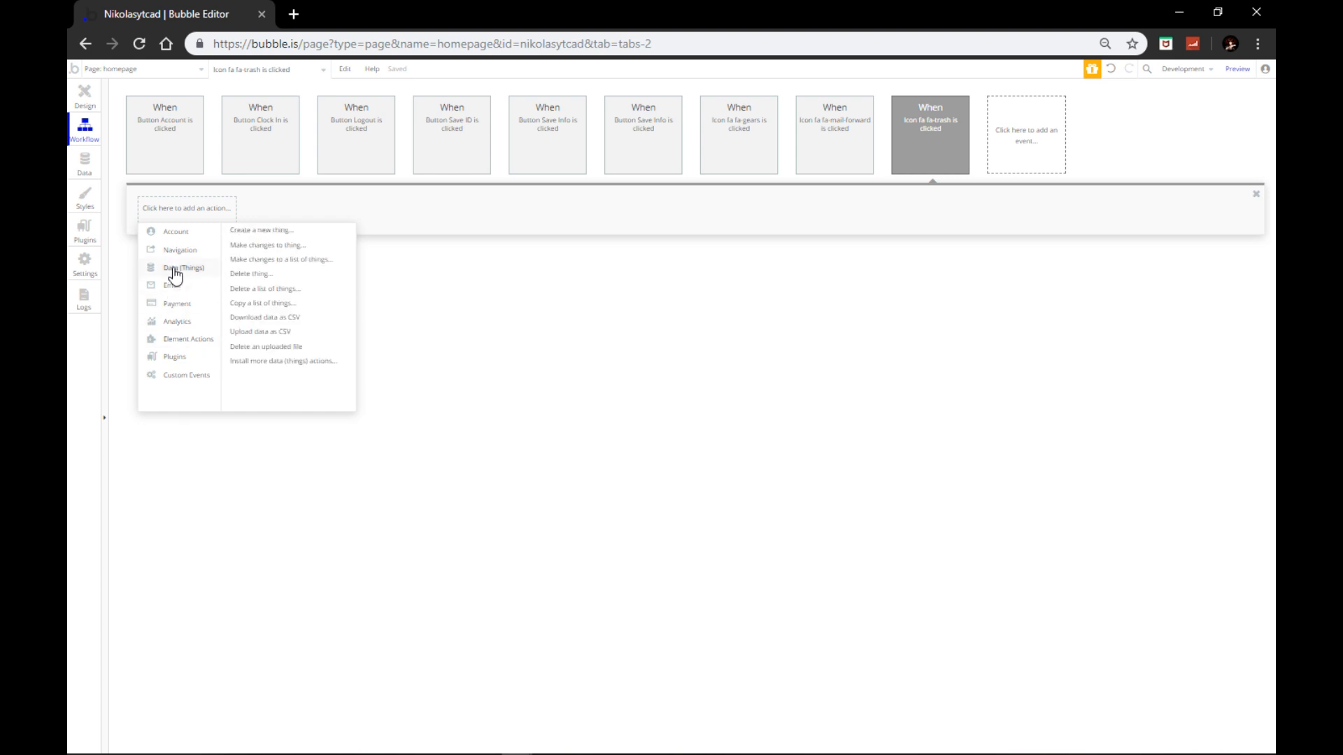
left_click(250, 274)
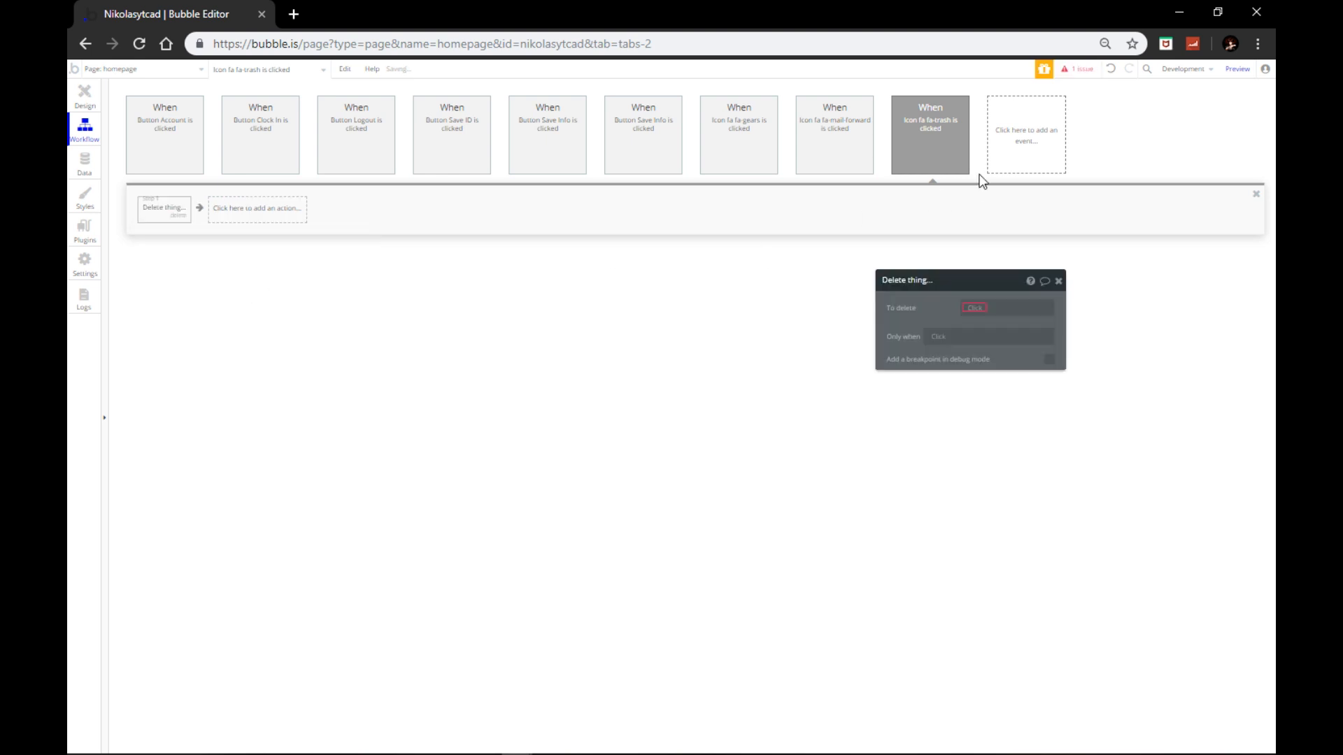
left_click(980, 308)
left_click(992, 324)
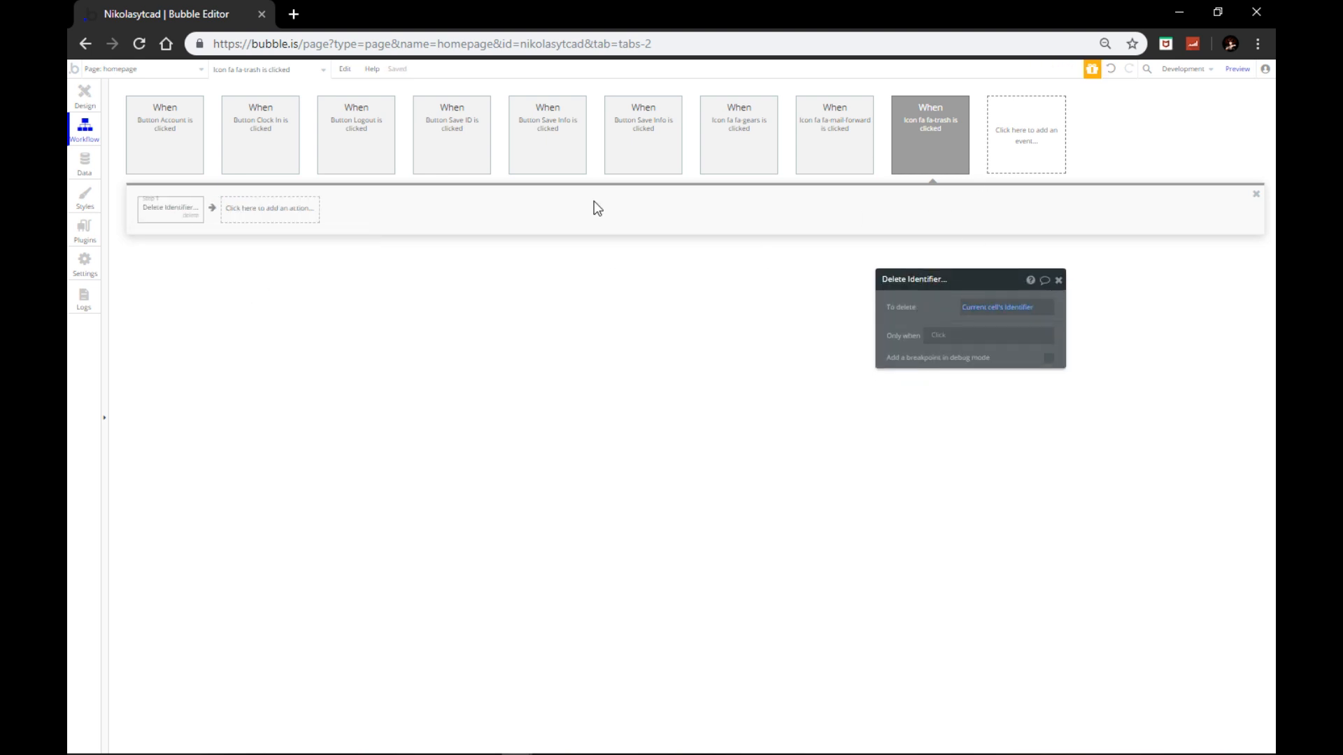
Step: Make the New Identifier input required ('should not be empty')
left_click(82, 98)
left_click(707, 565)
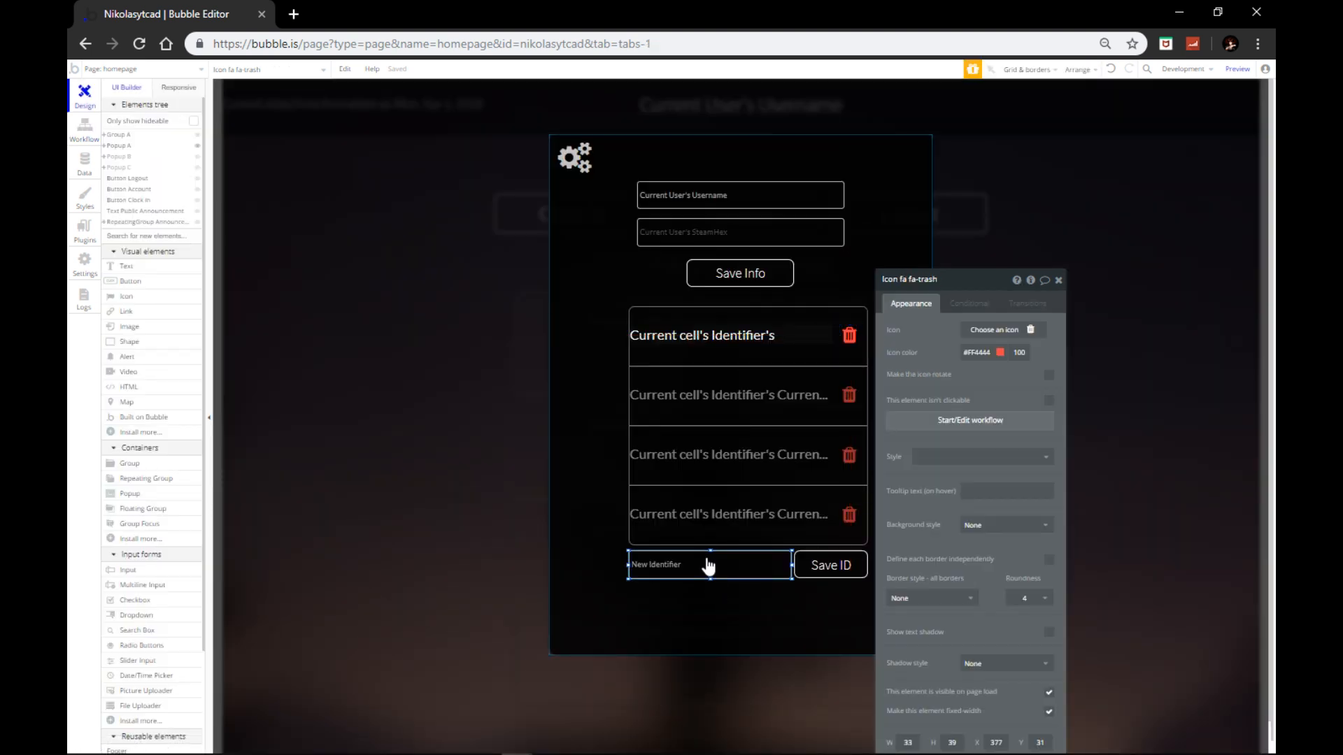
left_click(1049, 456)
left_click(1049, 437)
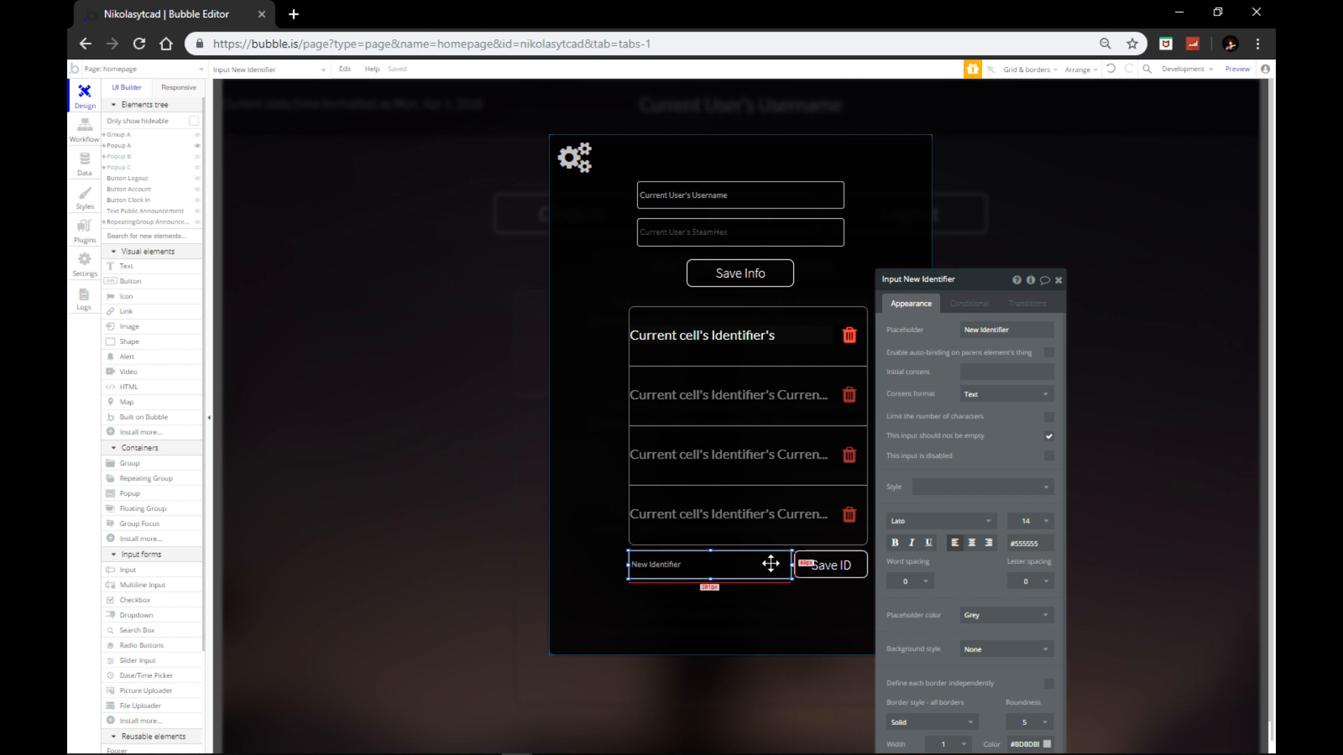
Step: Add a Reset relevant inputs step to the Save ID workflow
left_click(816, 570)
left_click(951, 379)
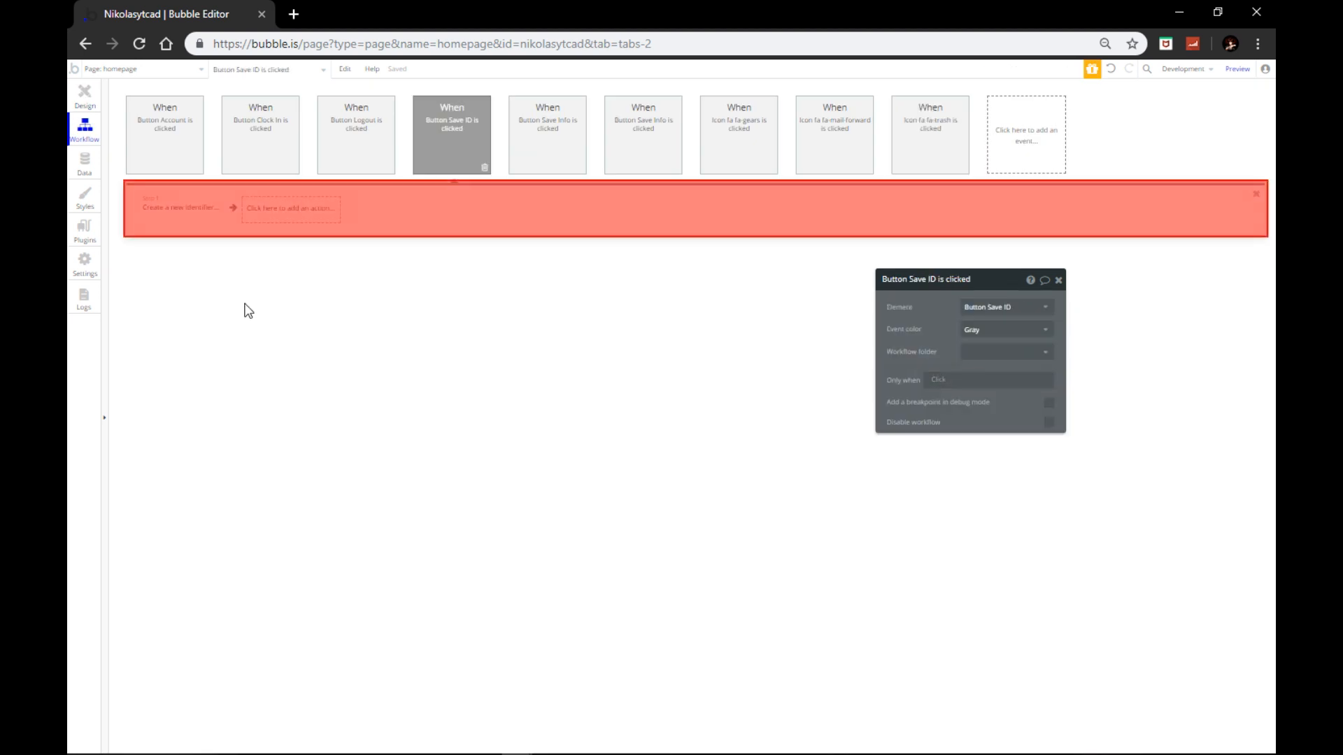
left_click(268, 210)
mouse_move(289, 369)
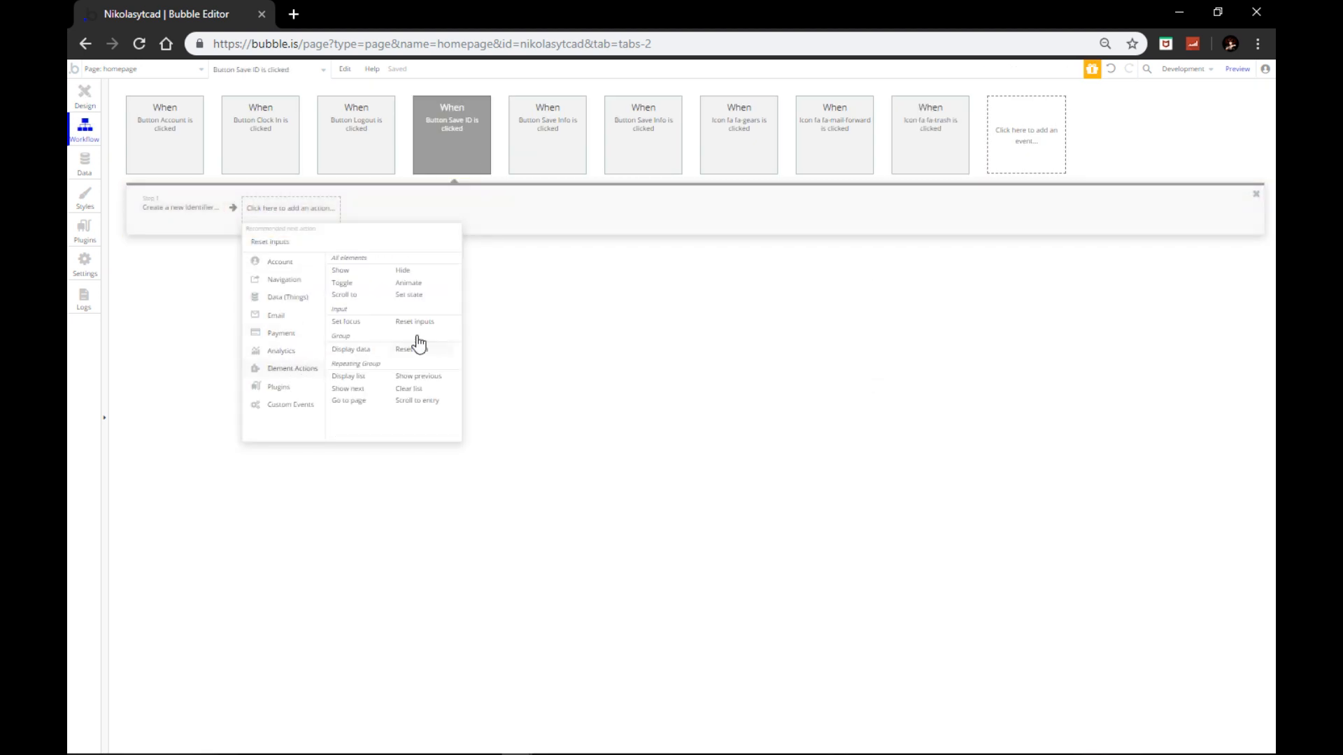
left_click(422, 339)
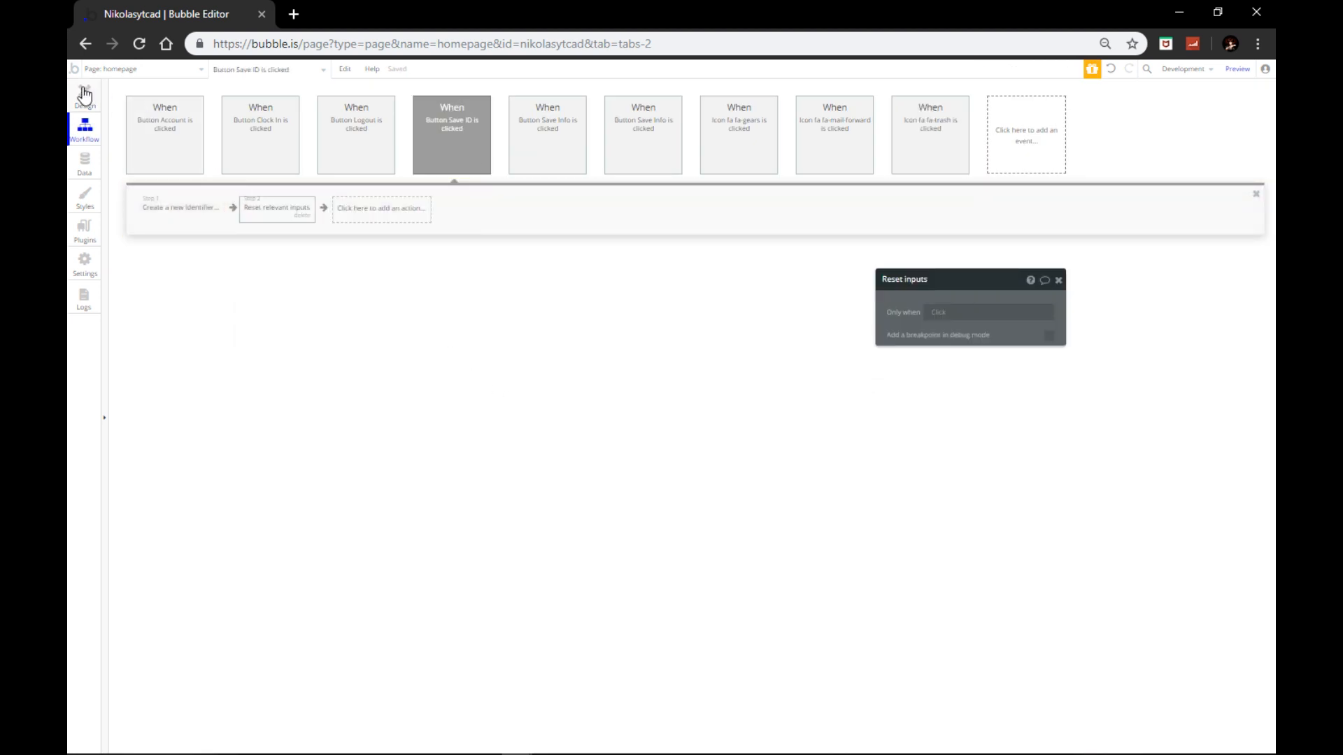
mouse_move(309, 752)
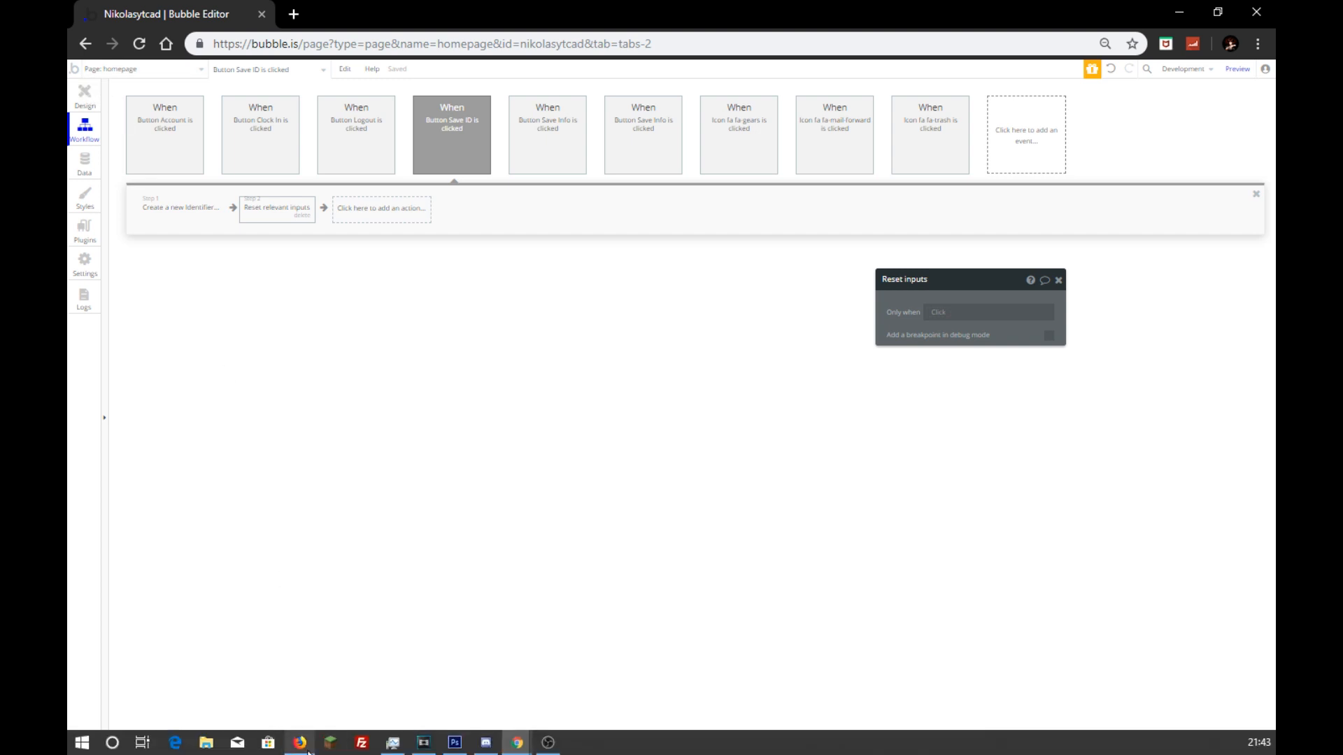
Step: In the maximized preview's account popup, delete the empty identifier rows
mouse_move(517, 741)
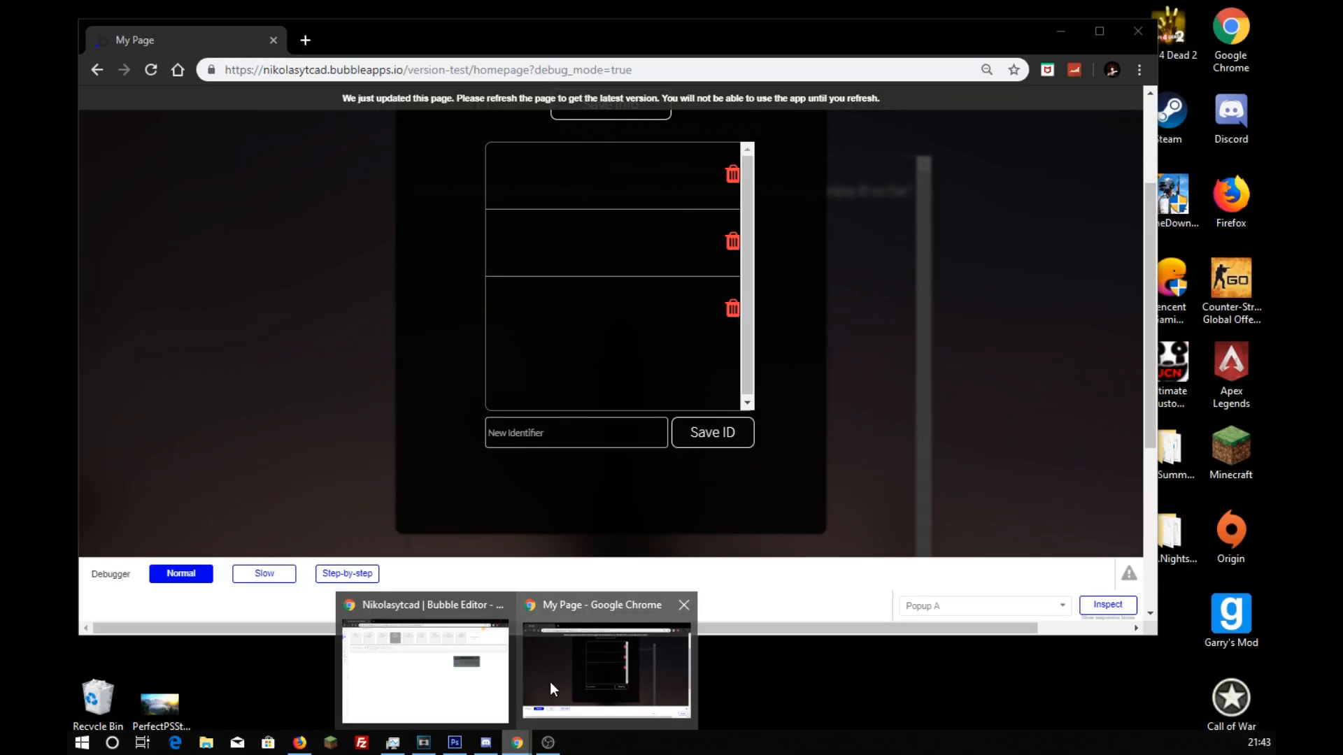
left_click(550, 682)
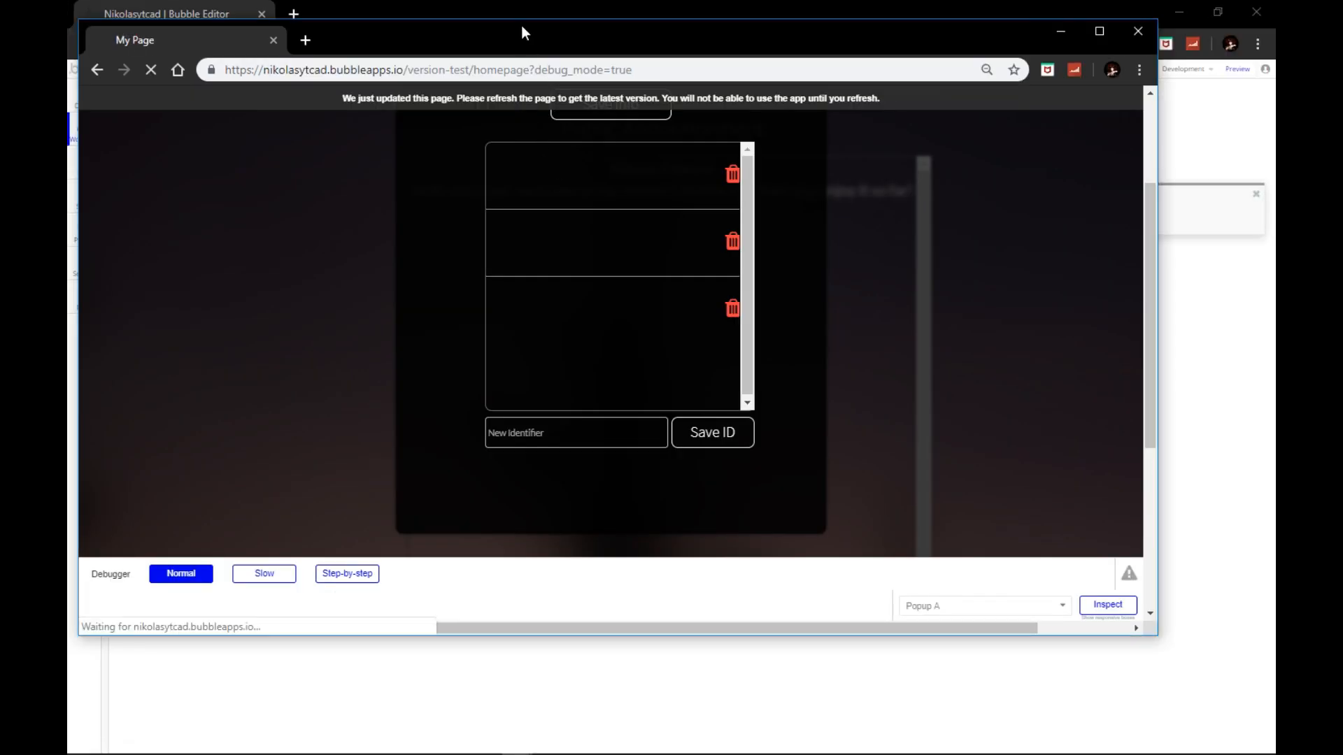
left_click_drag(523, 33, 498, 2)
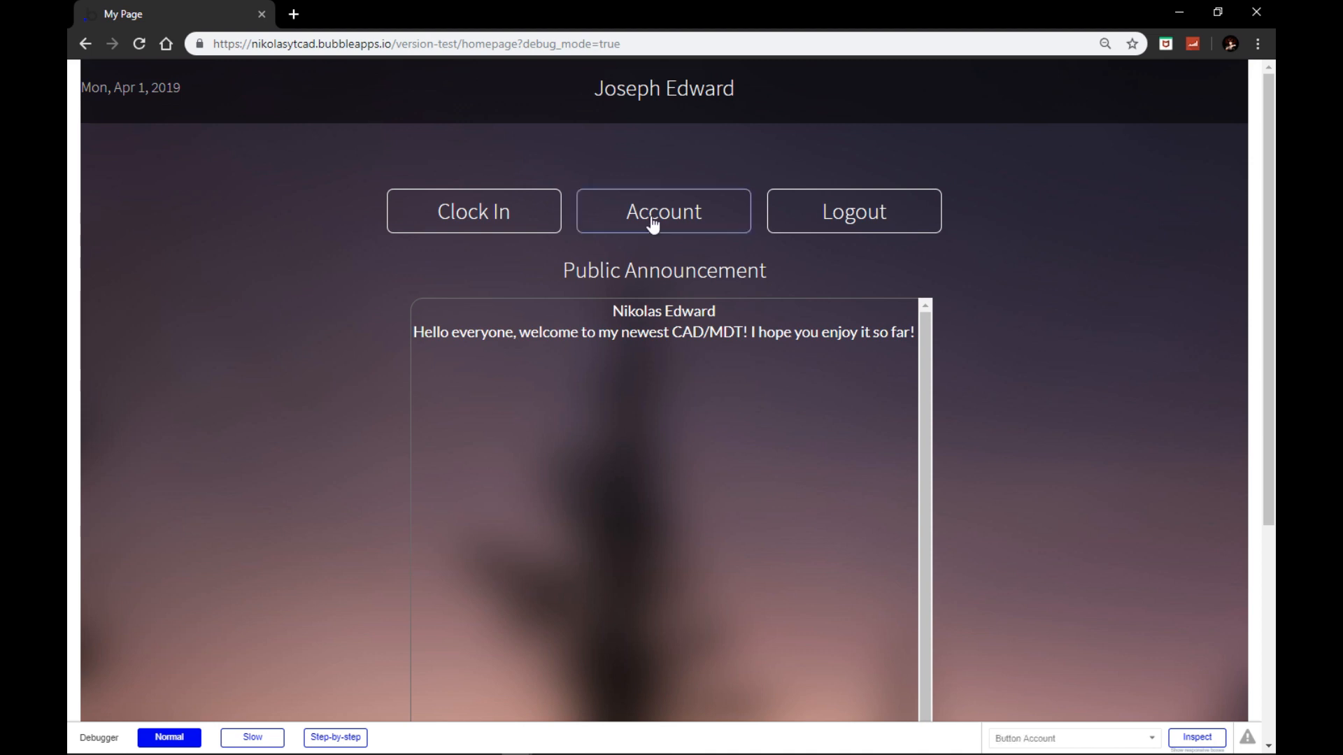
left_click(653, 221)
left_click(795, 347)
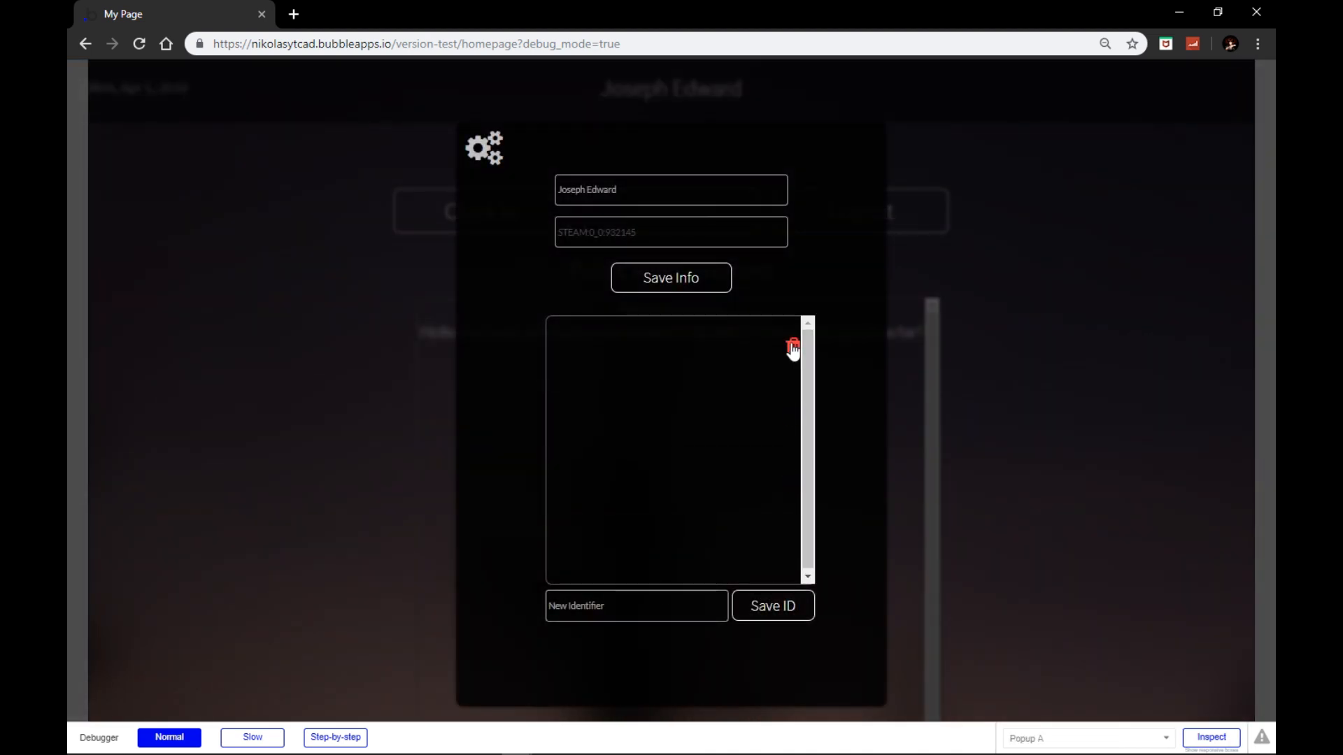
Step: Save the new identifier 1k-42, then switch back to the editor
left_click(639, 601)
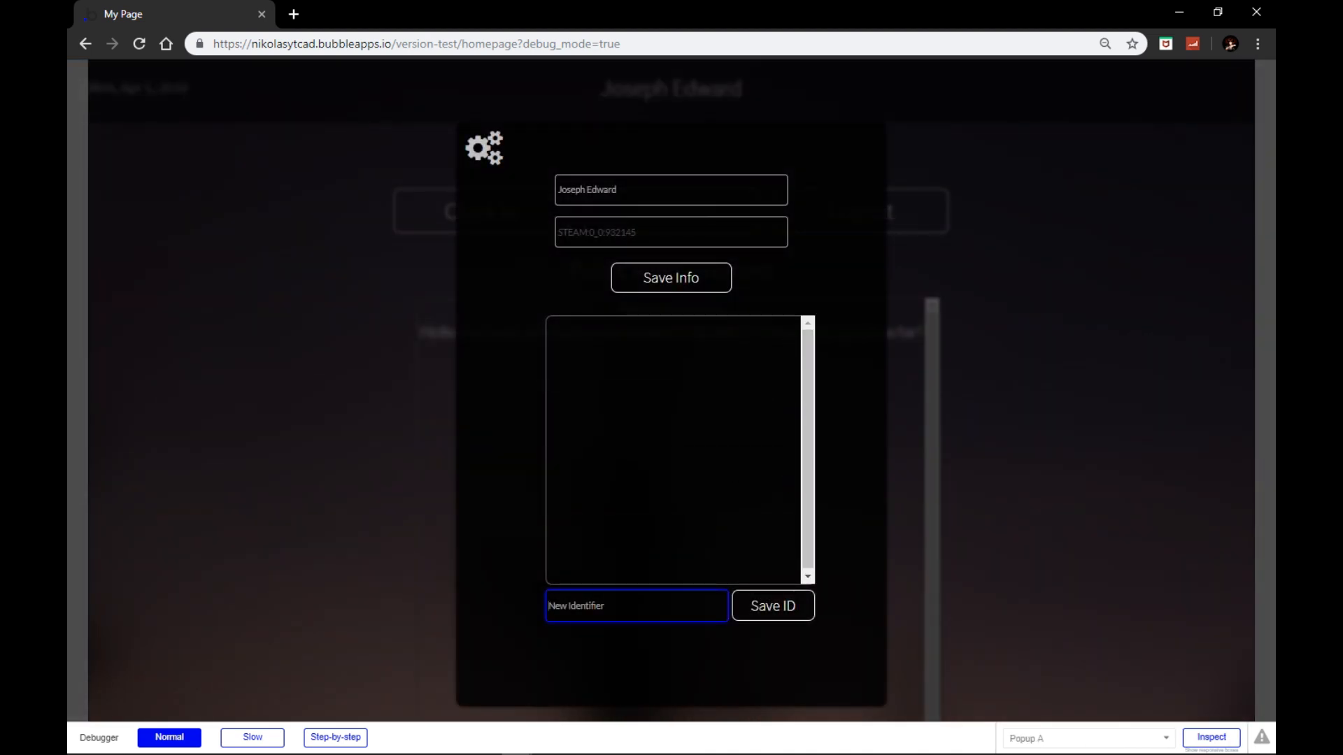
type("nik")
left_click(755, 610)
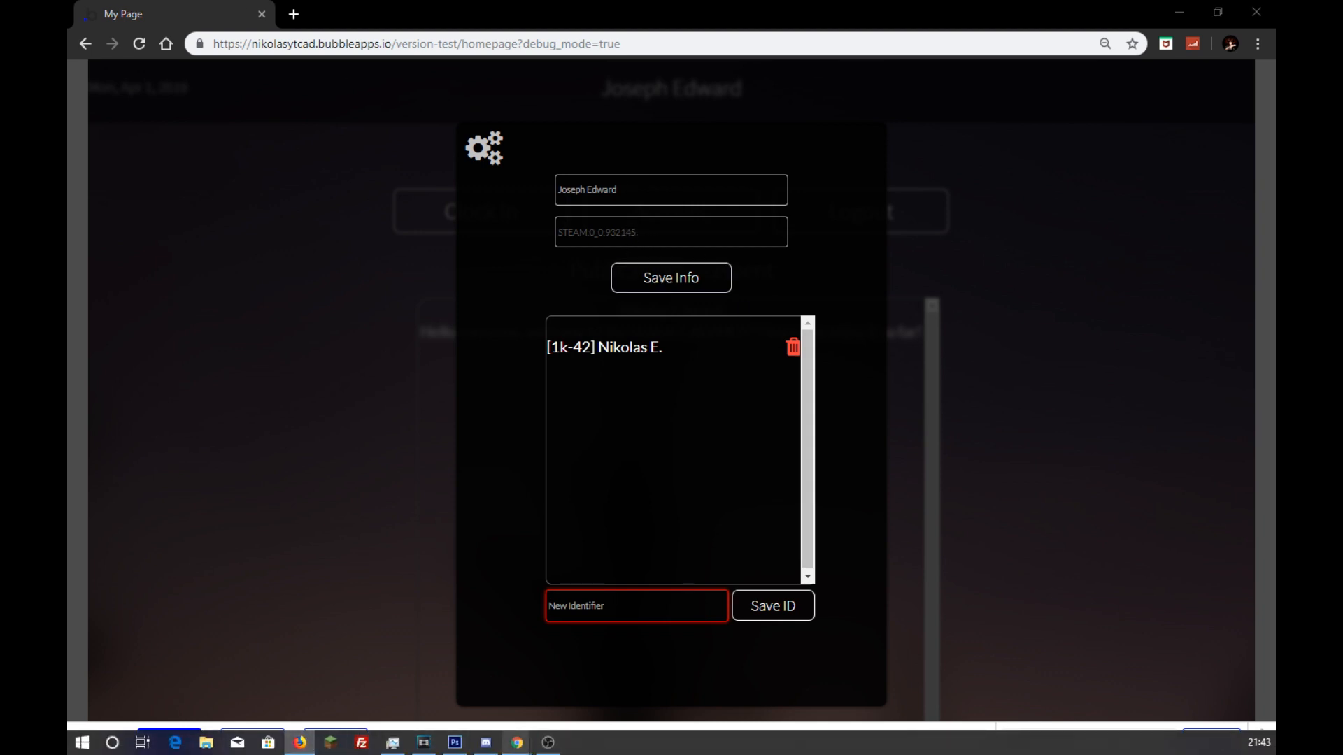
mouse_move(517, 743)
left_click(481, 653)
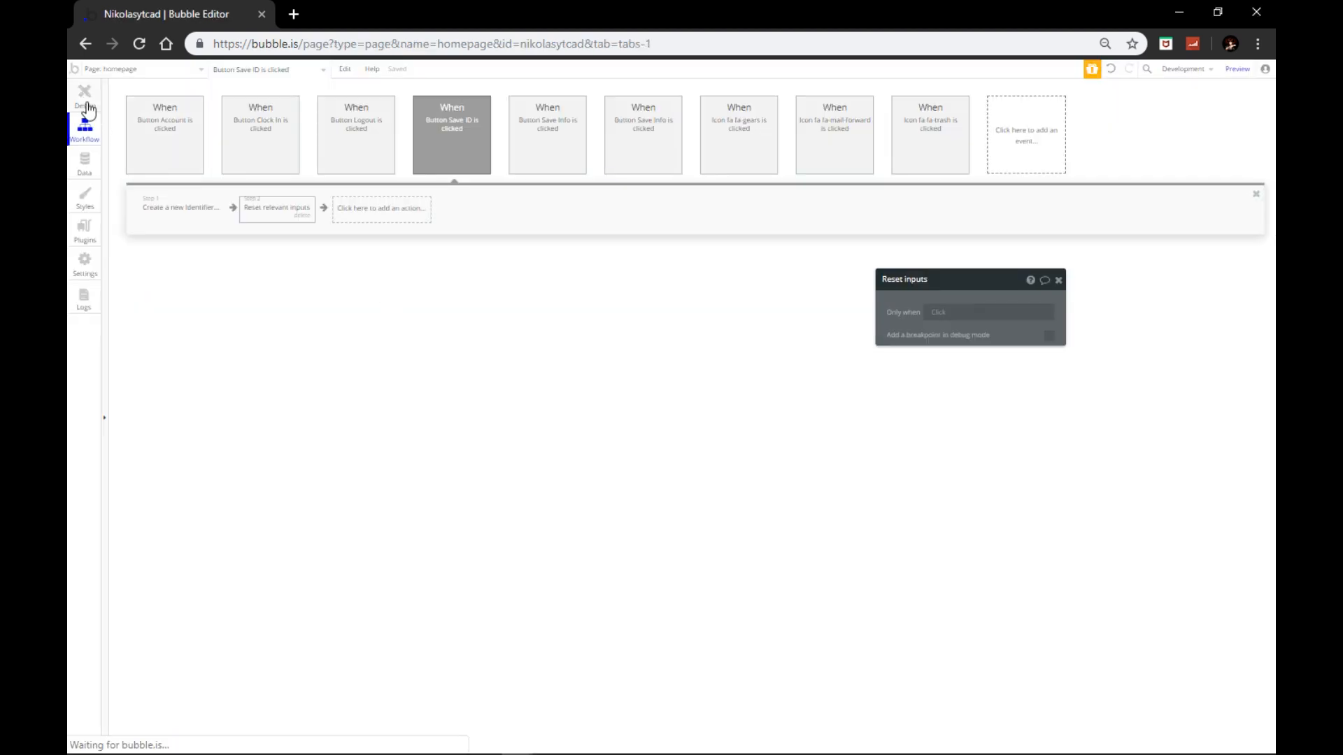
Step: Untick 'This input is disabled' and tick 'should not be empty' on the SteamHex input
left_click(85, 98)
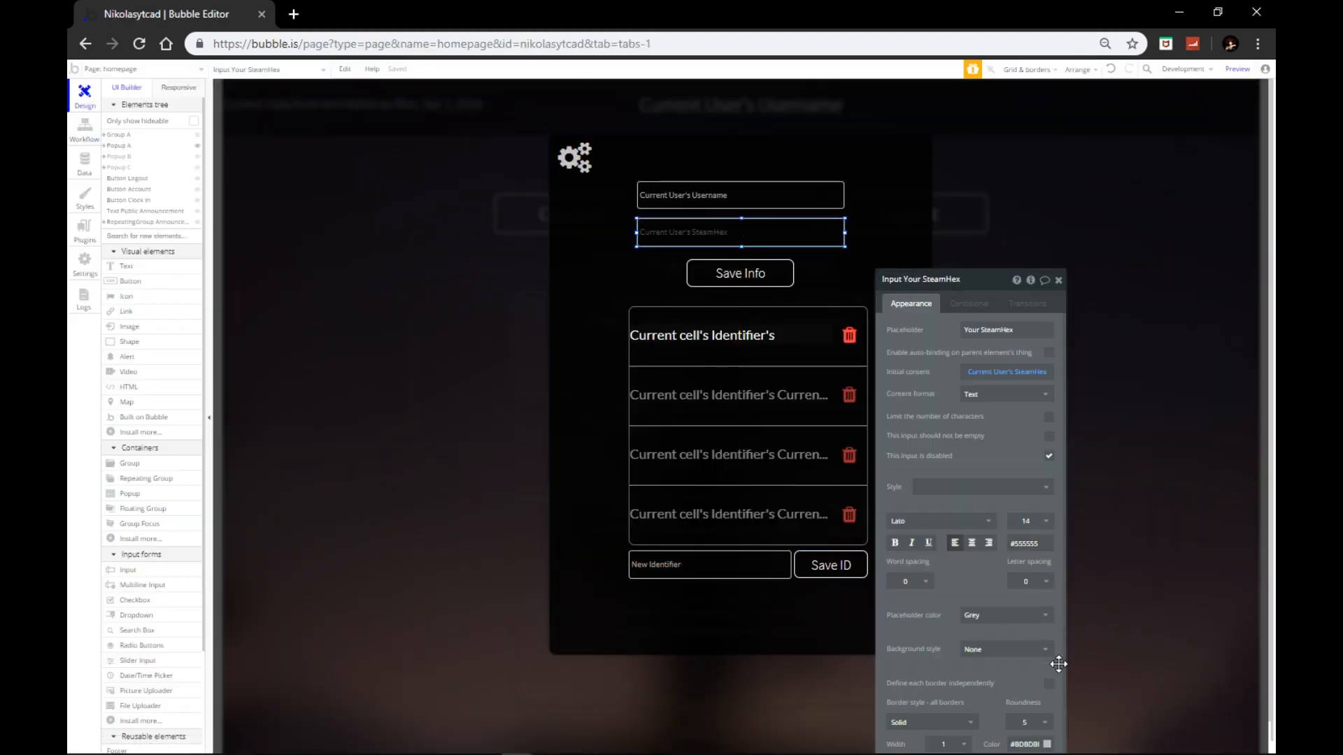
left_click(1037, 376)
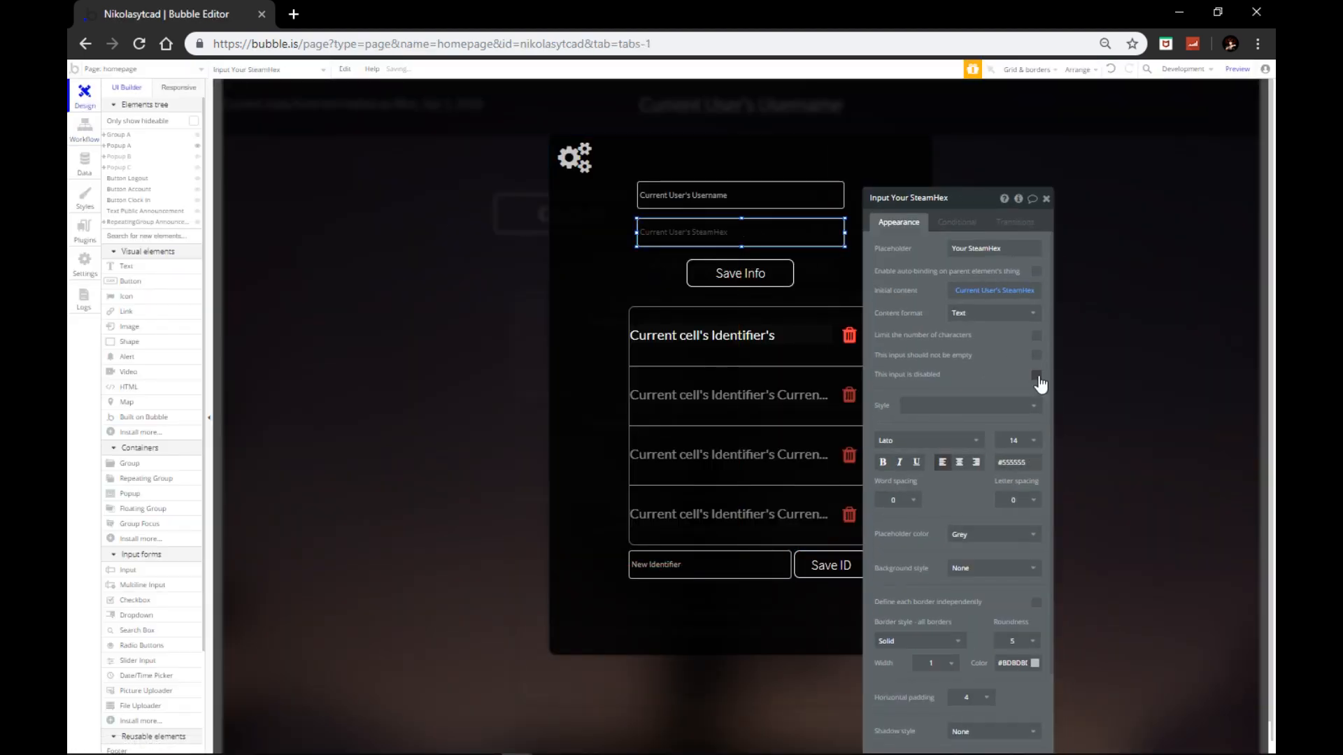
left_click(1037, 376)
left_click(1037, 355)
Step: Reload the app preview with F5 to test the change
mouse_move(516, 748)
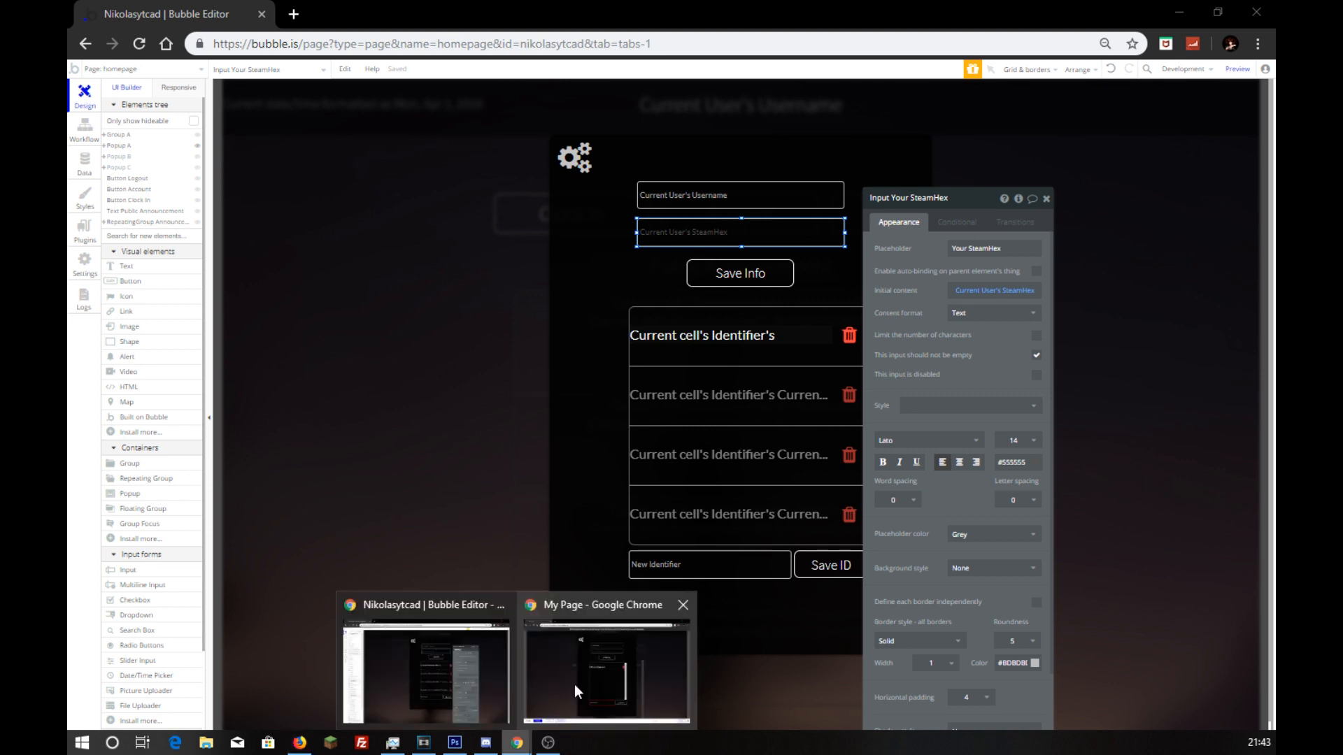
left_click(573, 691)
key("F5")
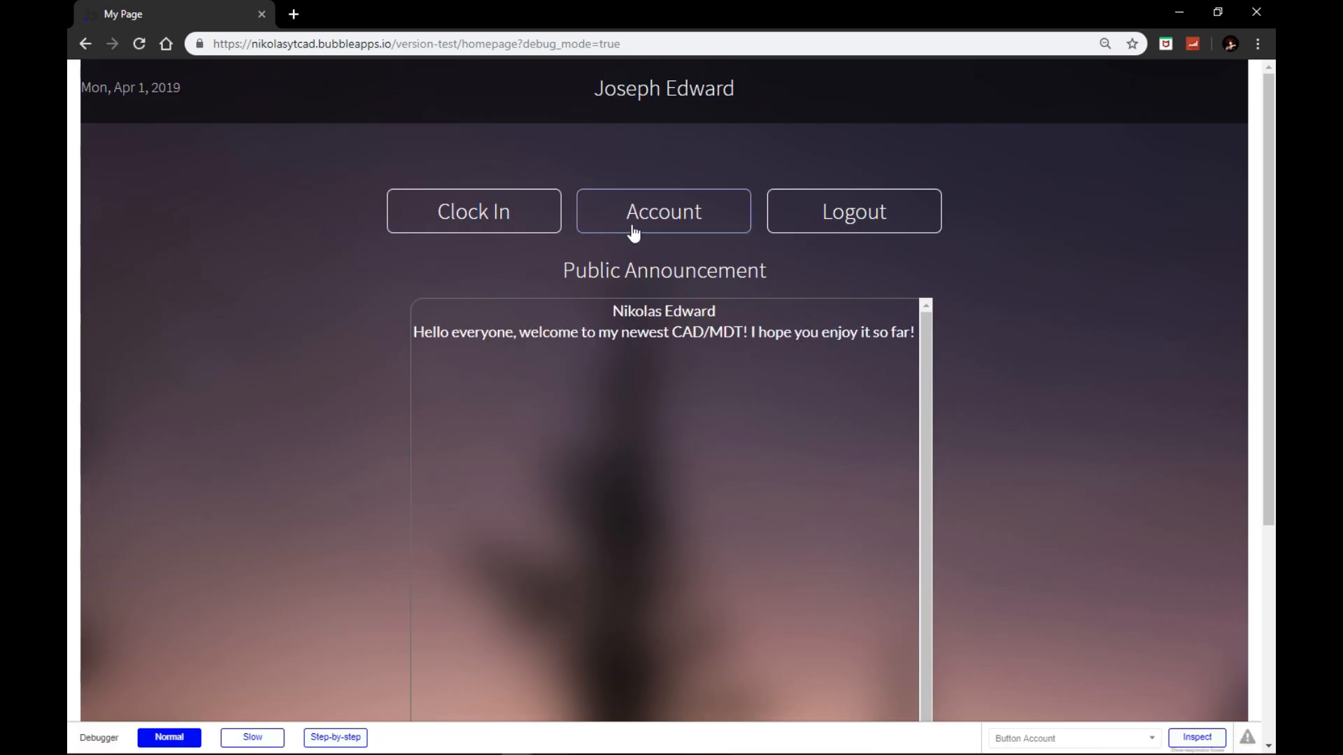
Step: Replace the name in the preview's account settings form with a new full name, unsaved
left_click(632, 226)
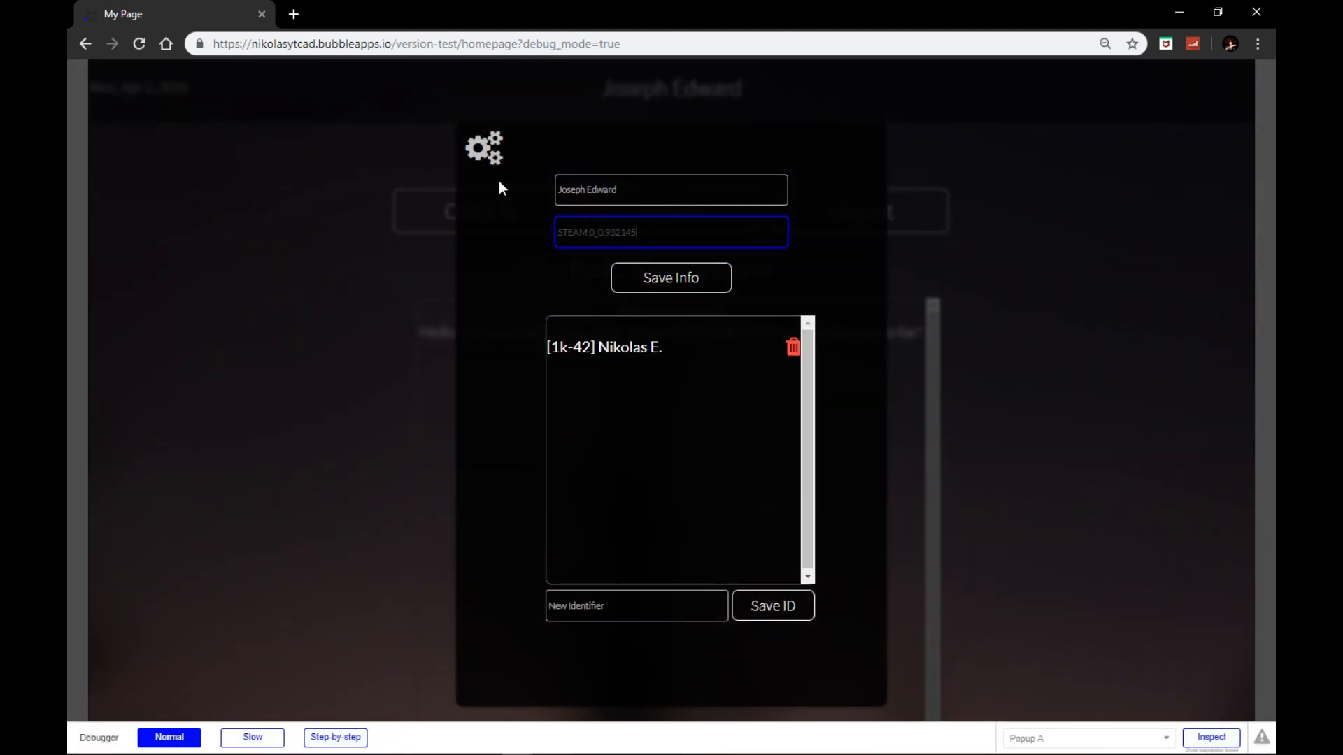
left_click(488, 156)
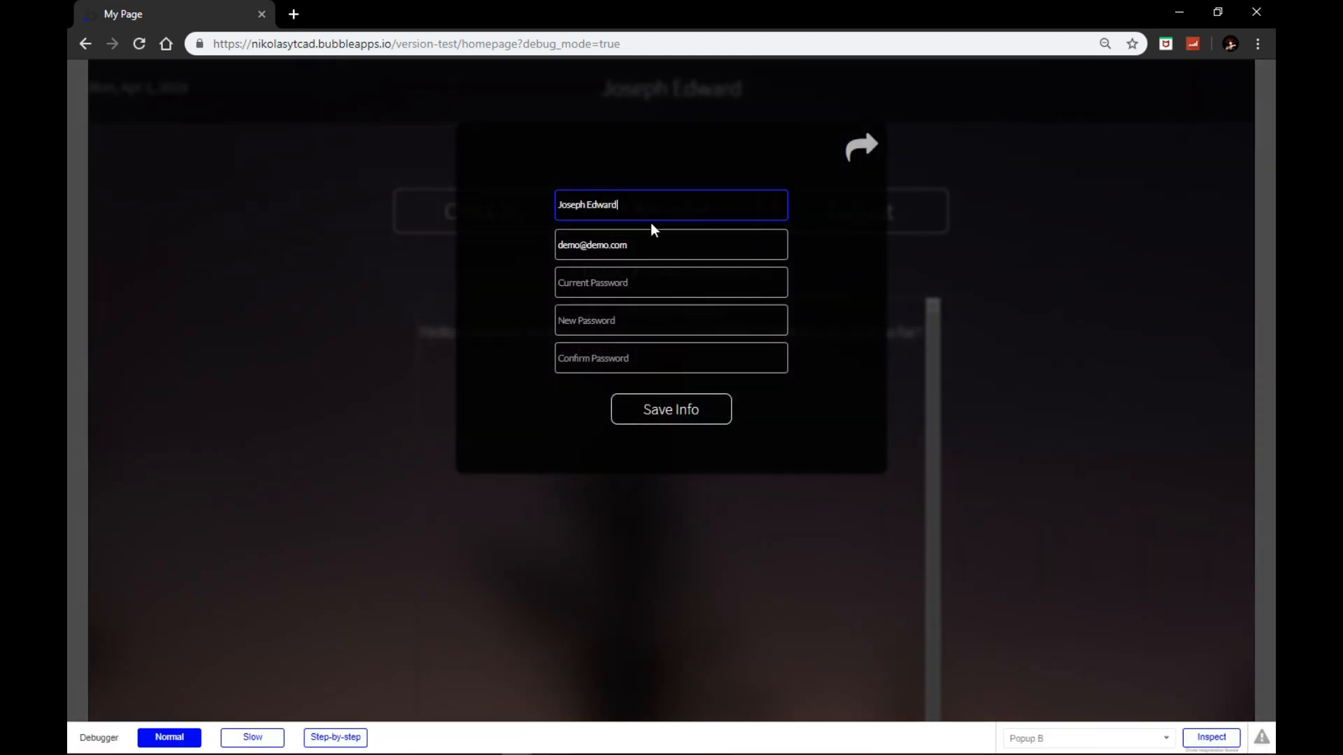
left_click_drag(640, 209, 455, 218)
type("Nikola")
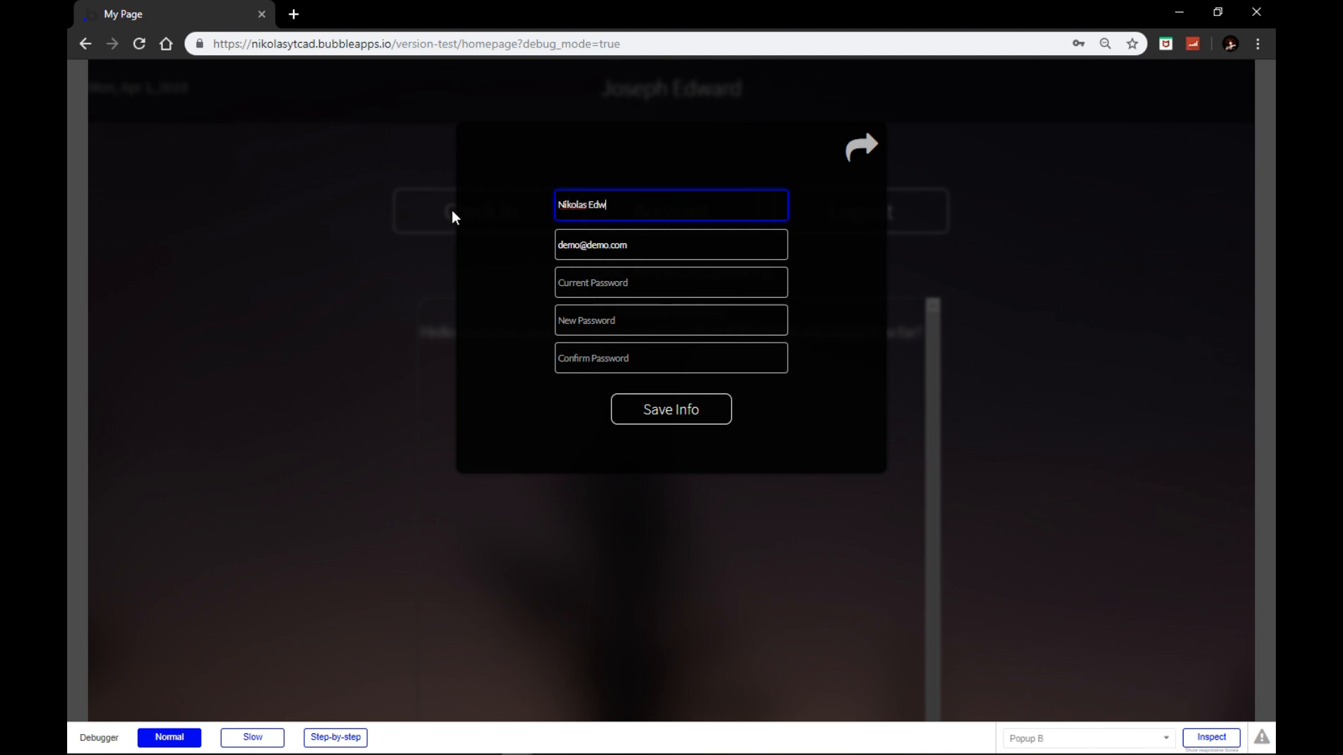
left_click(609, 289)
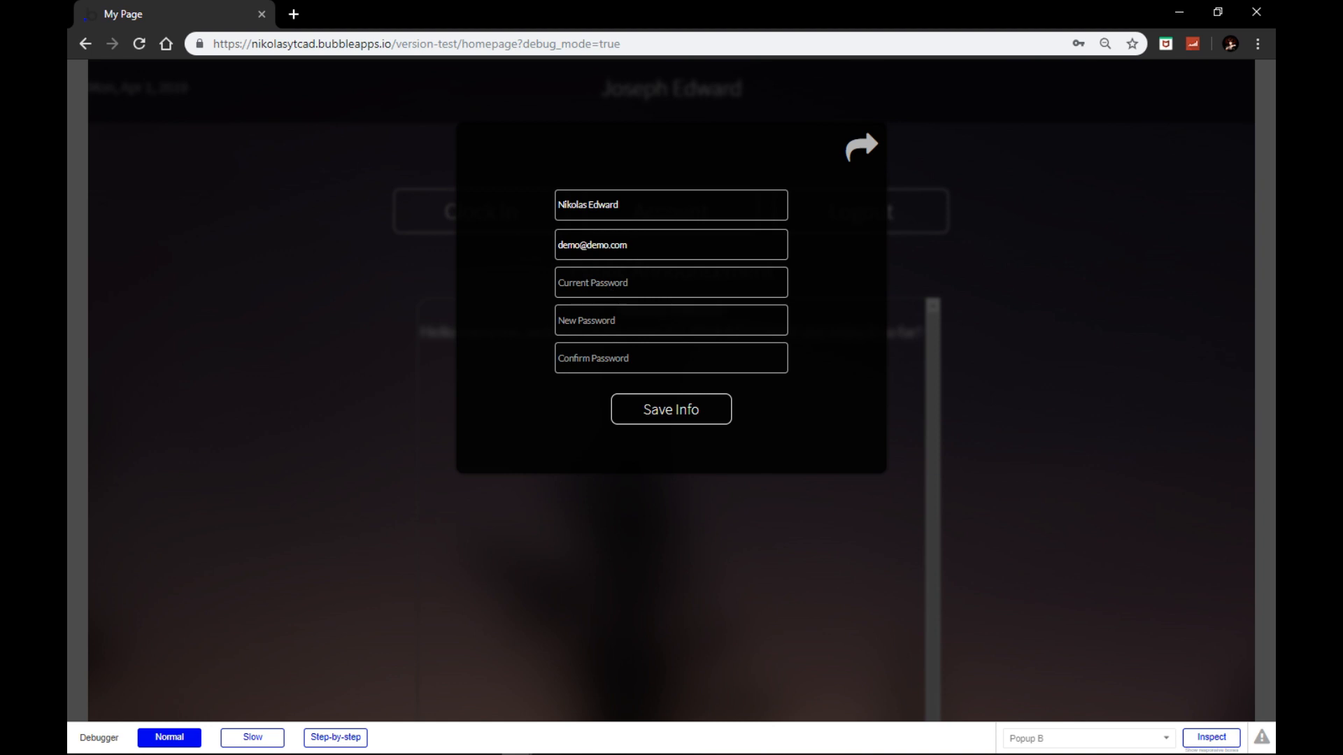
mouse_move(517, 742)
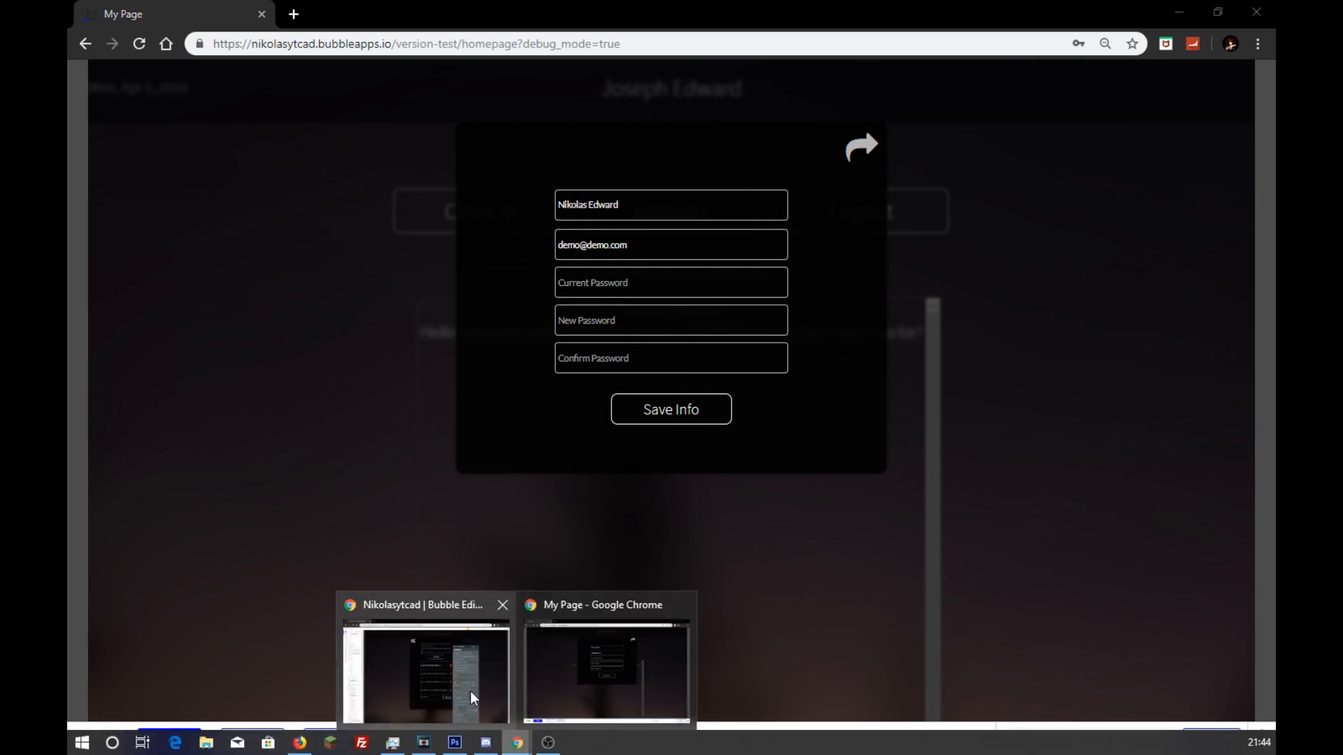
left_click(473, 698)
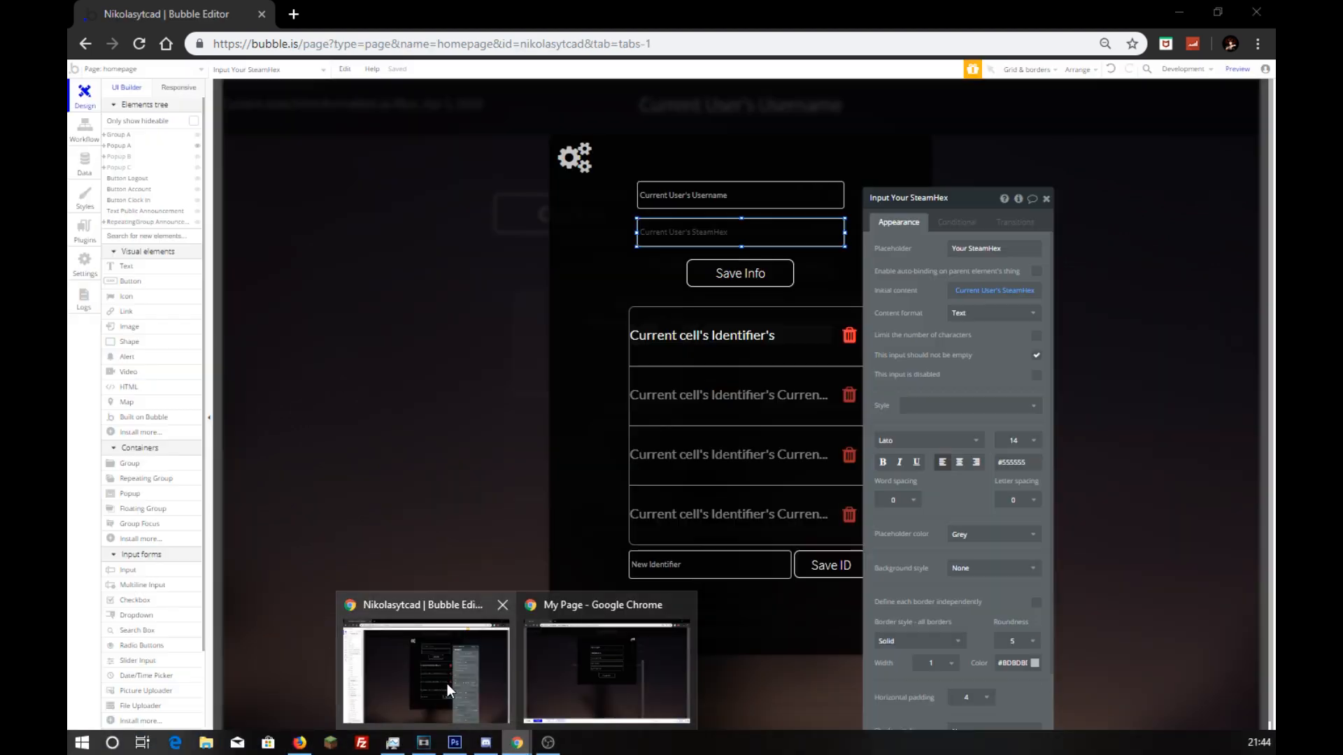
Step: Show Popup B and review the disabled setting on the Current, New and Confirm Password inputs
left_click(197, 147)
left_click(197, 157)
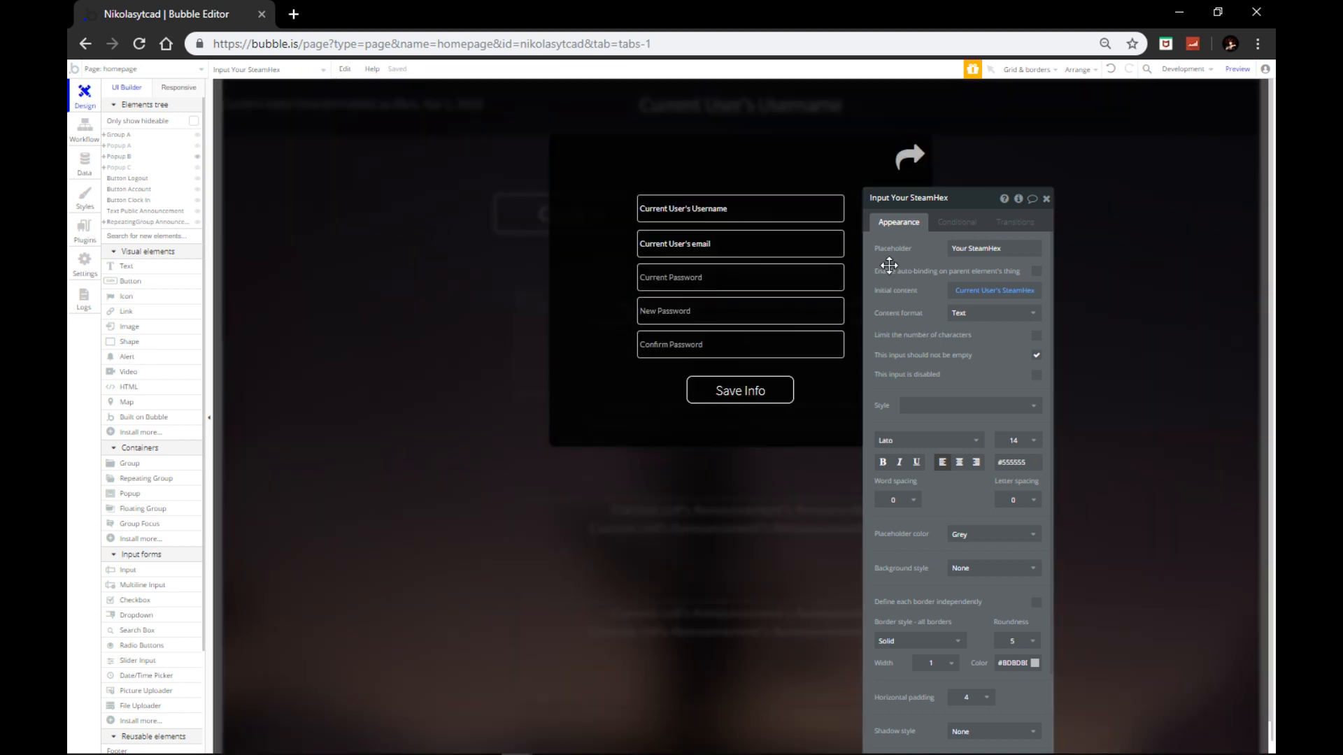
left_click(748, 284)
left_click(1036, 356)
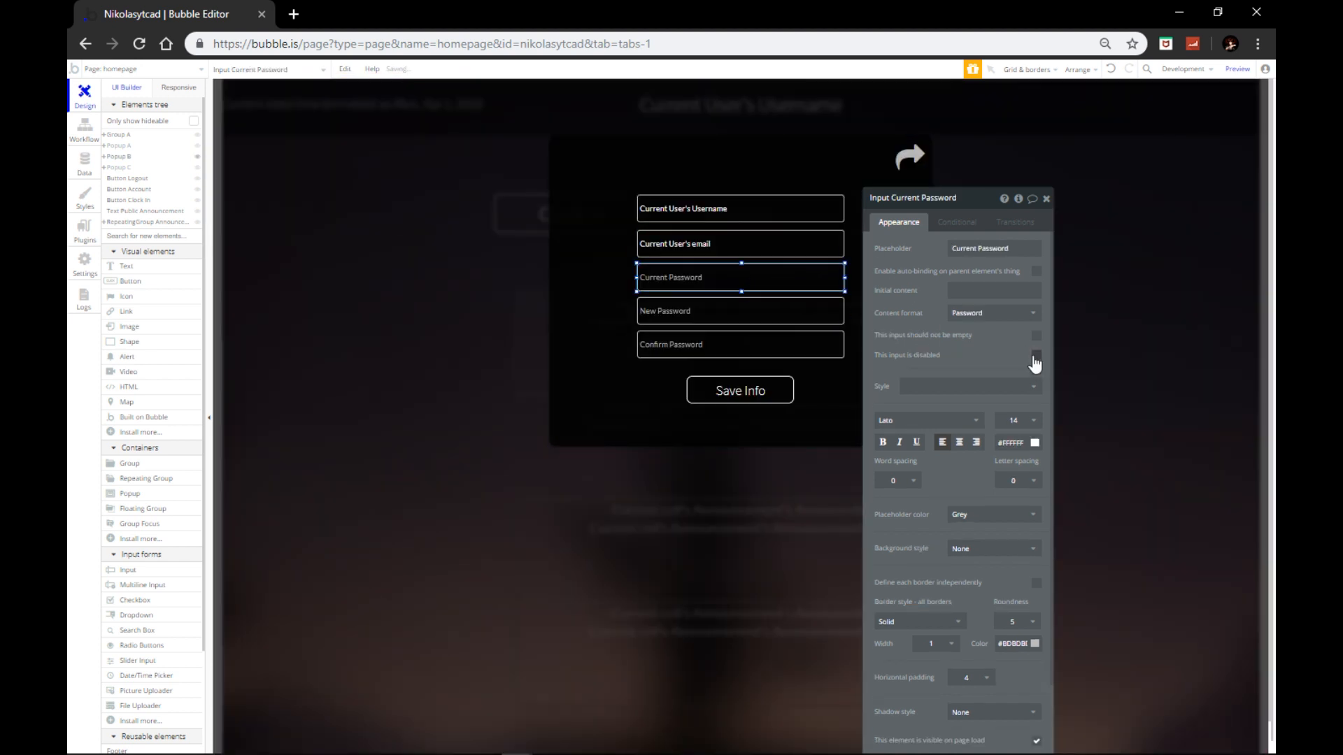
left_click(734, 308)
left_click(1036, 356)
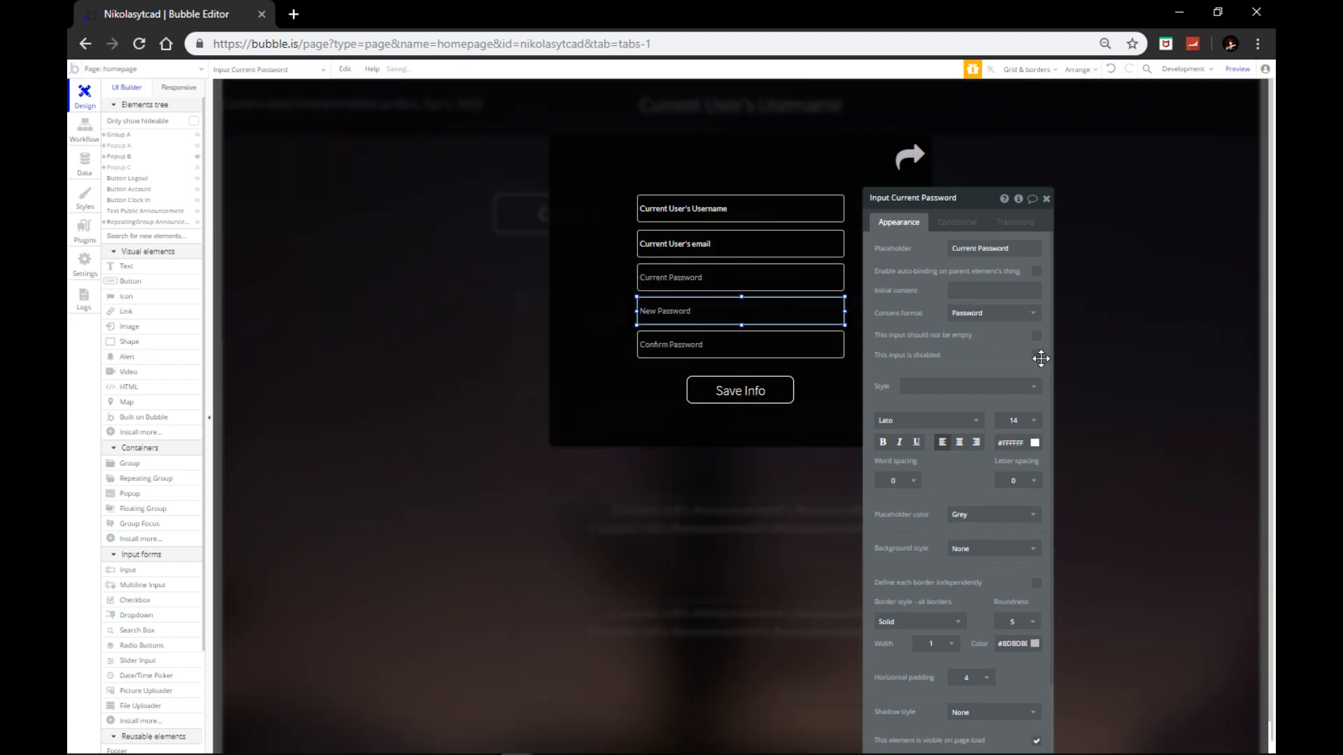
left_click(781, 350)
left_click(1036, 356)
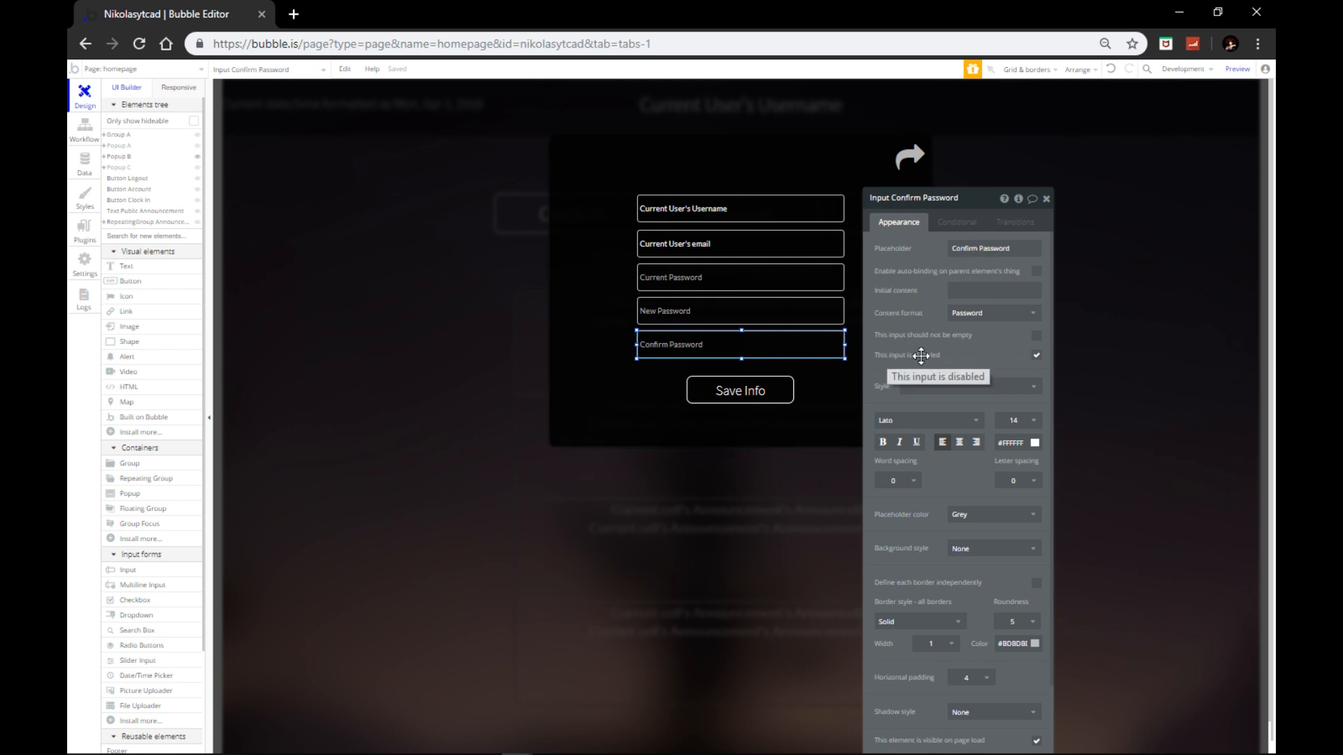
Step: Uncheck 'This input is disabled' on the Confirm and New Password inputs, then return to the preview
left_click(1036, 355)
left_click(769, 319)
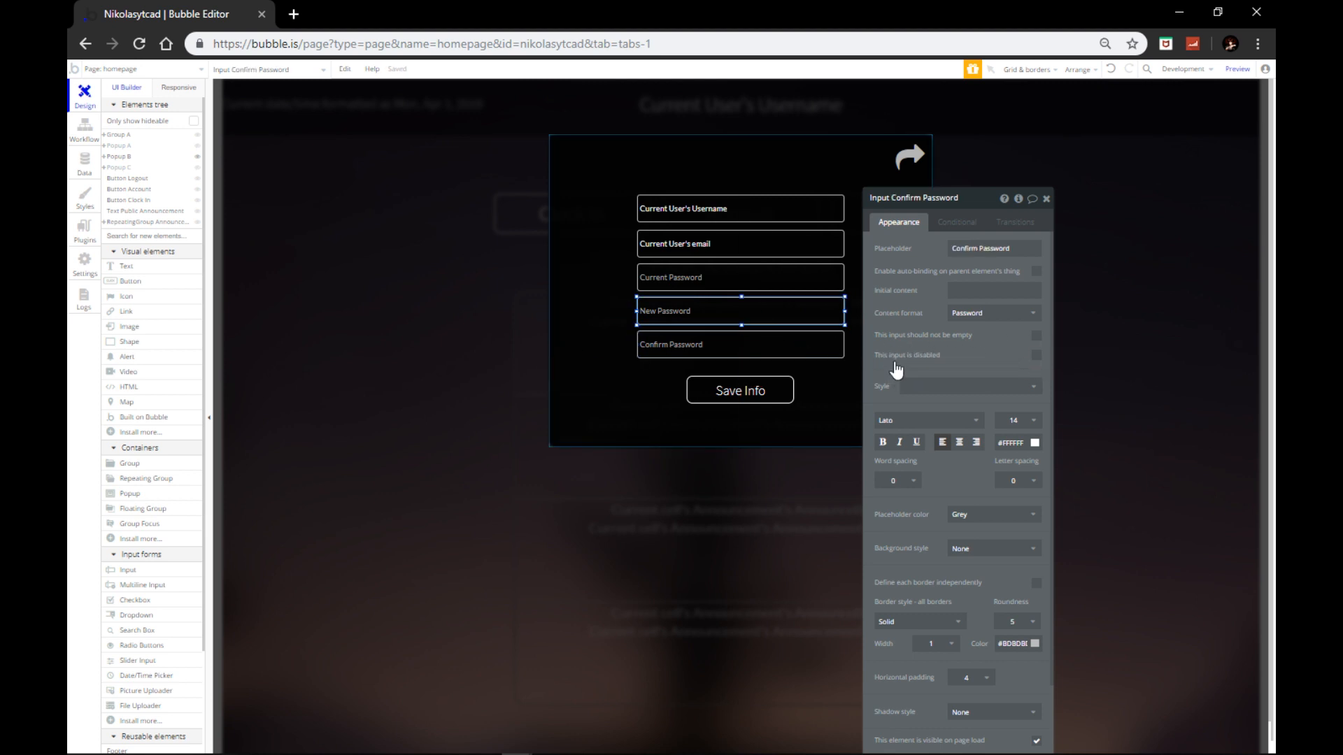
left_click(1036, 356)
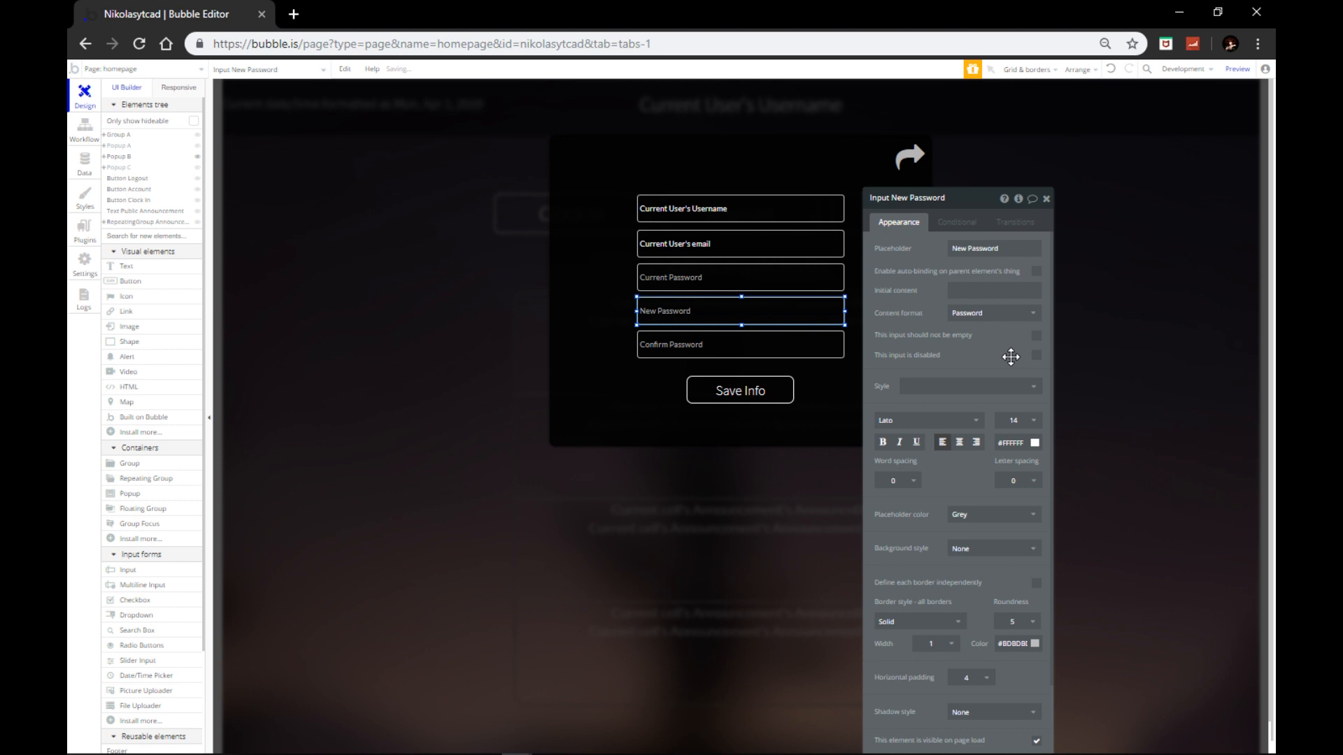
left_click(698, 287)
left_click(738, 217)
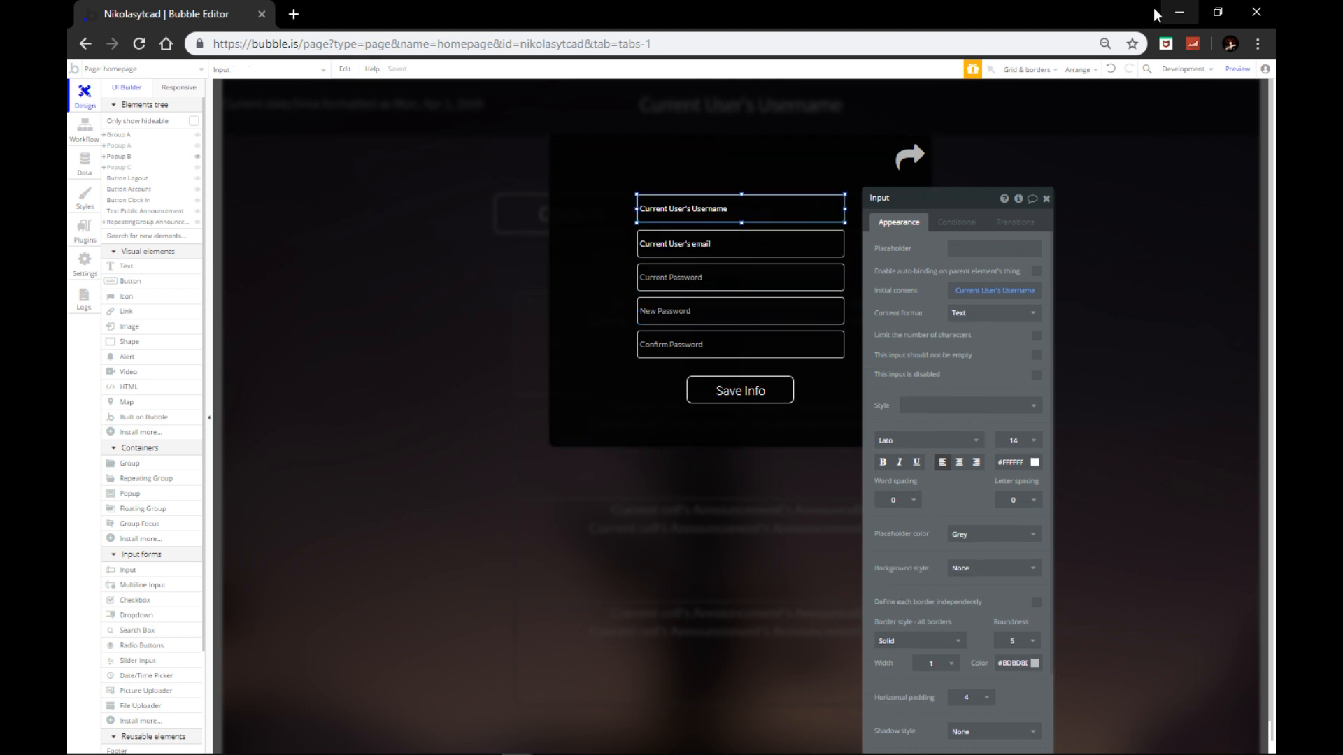
mouse_move(525, 740)
left_click(619, 665)
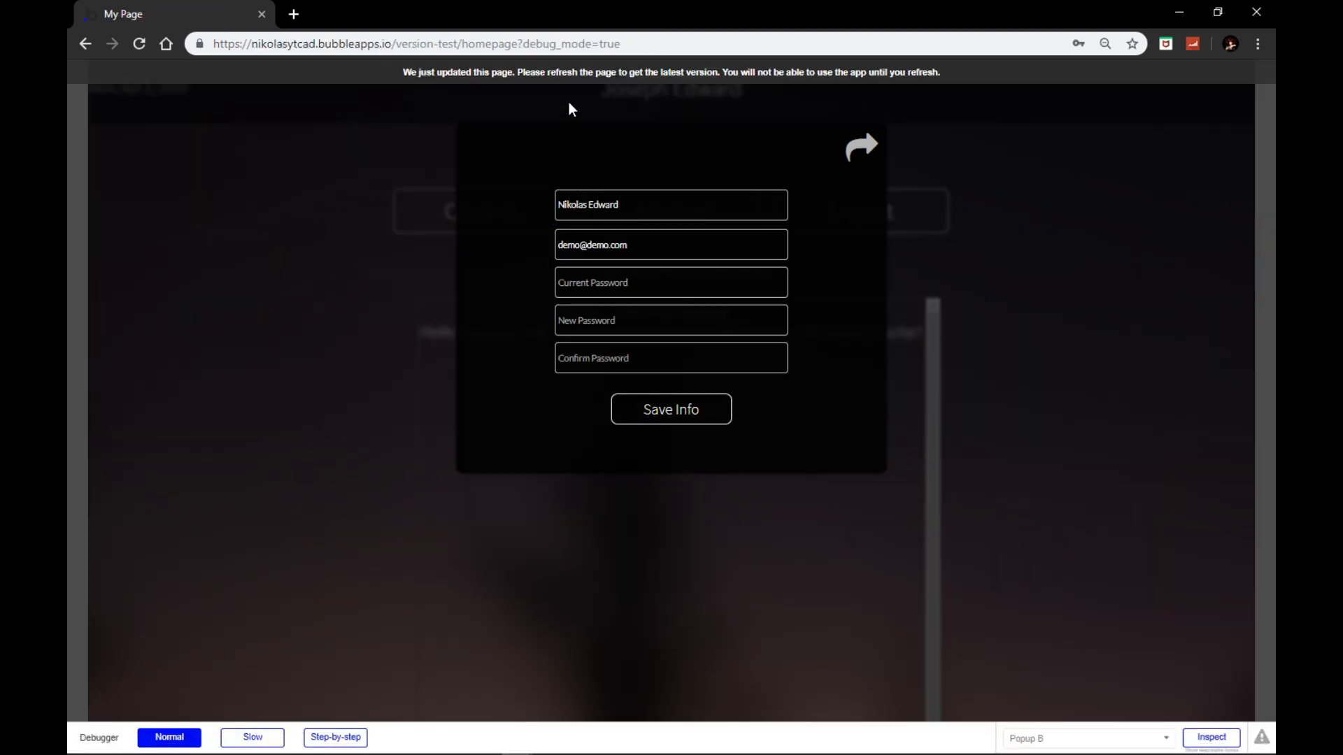
Step: Reload the preview, retype the display name as the new full name, and try saving
key("F5")
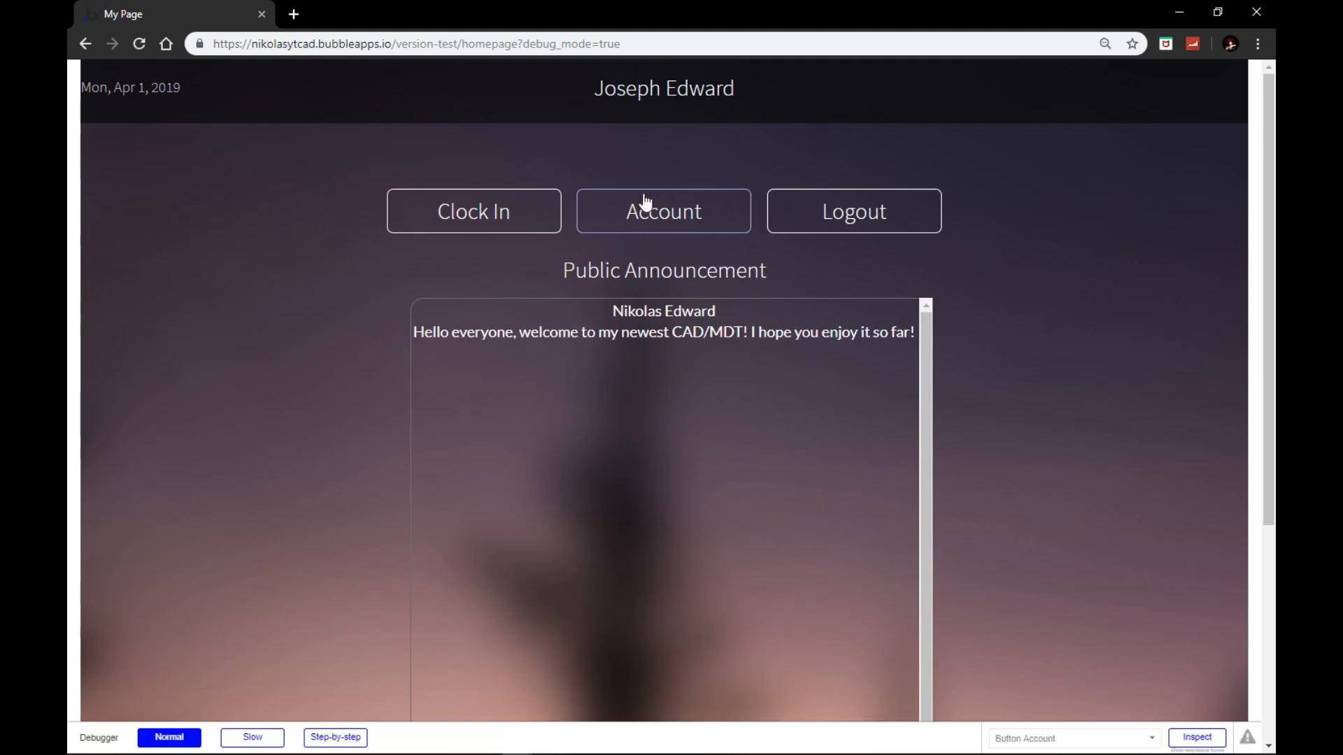
left_click(644, 200)
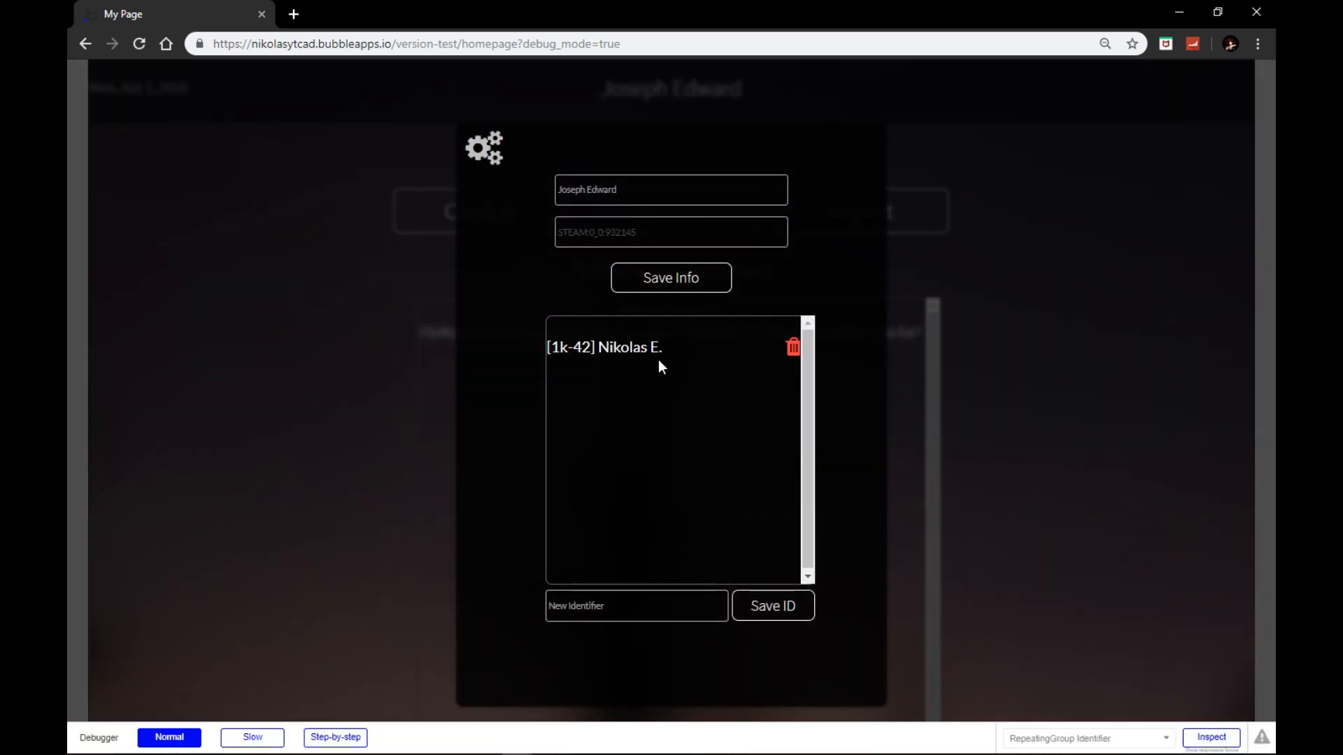
left_click(493, 151)
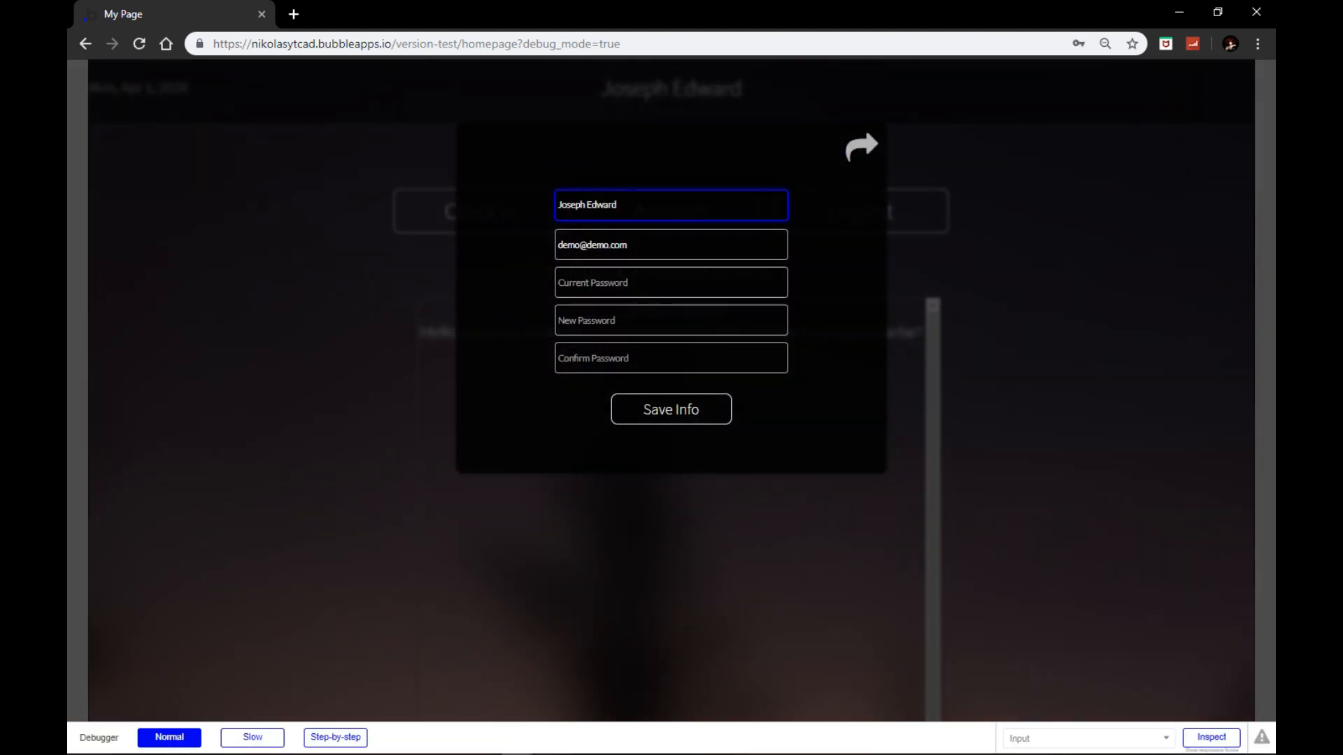
left_click_drag(636, 205, 488, 194)
key("Tab")
key("Tab")
type("••")
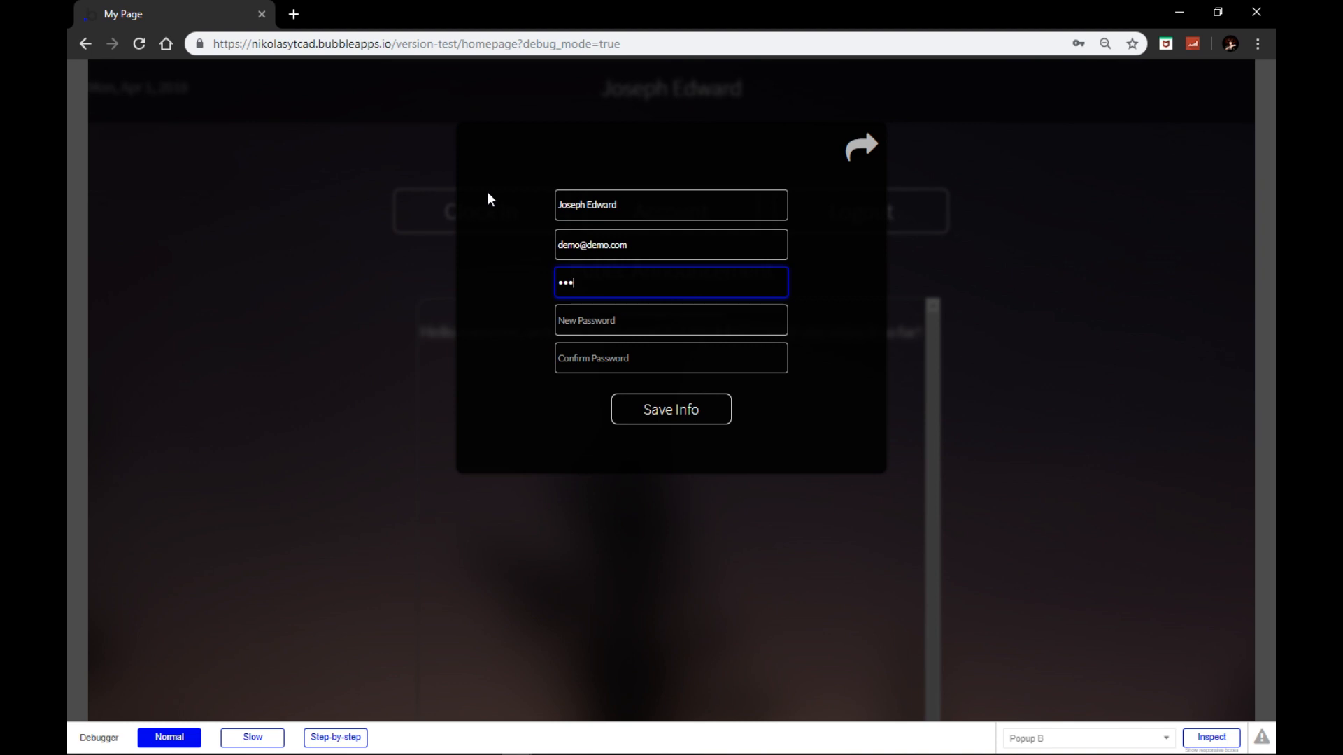
key("BackSpace")
key("BackSpace")
key("BackSpace")
key("shift+Tab")
key("shift+Tab")
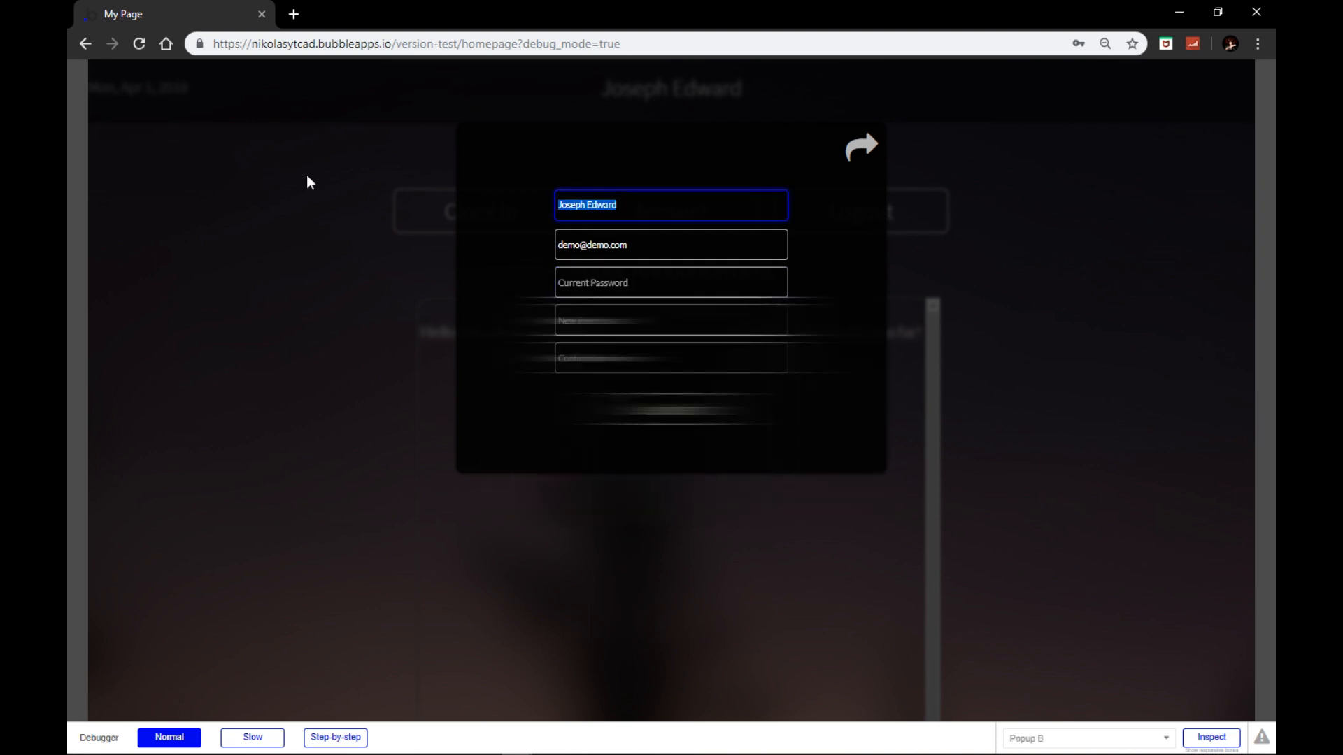
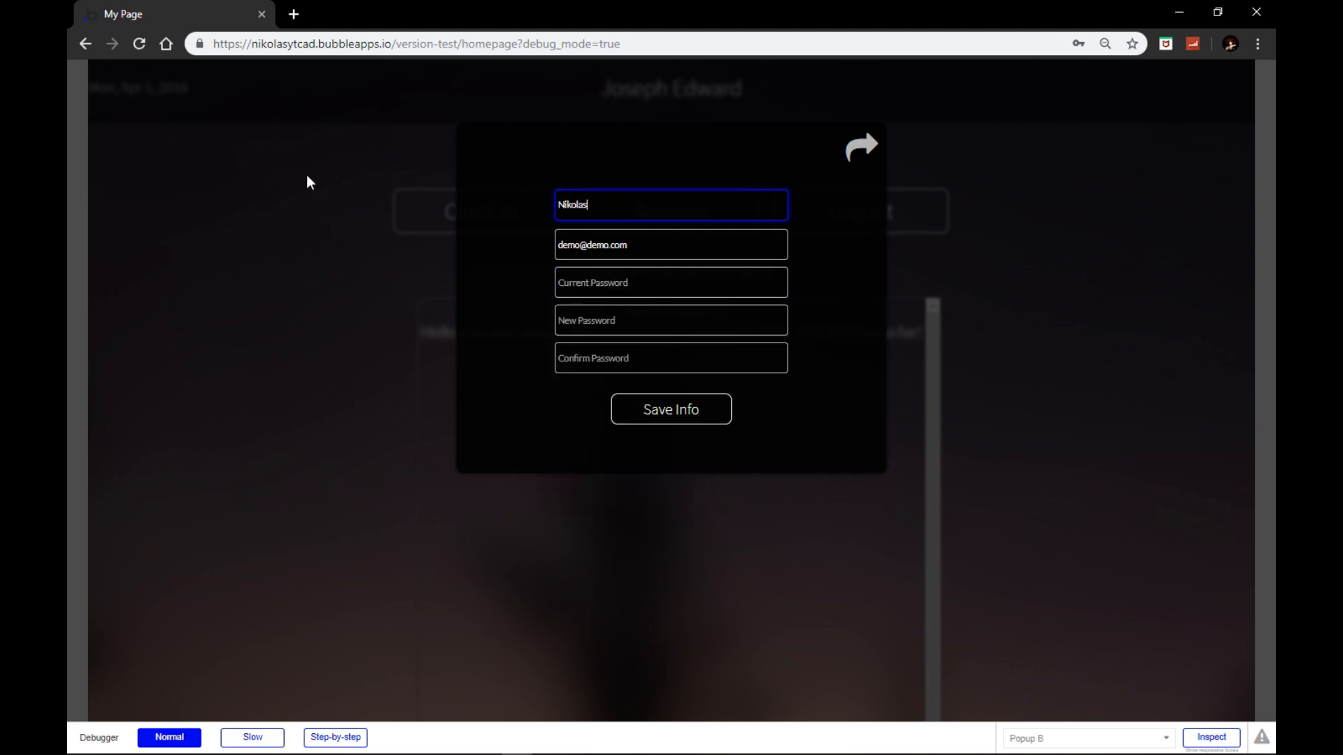
left_click(647, 433)
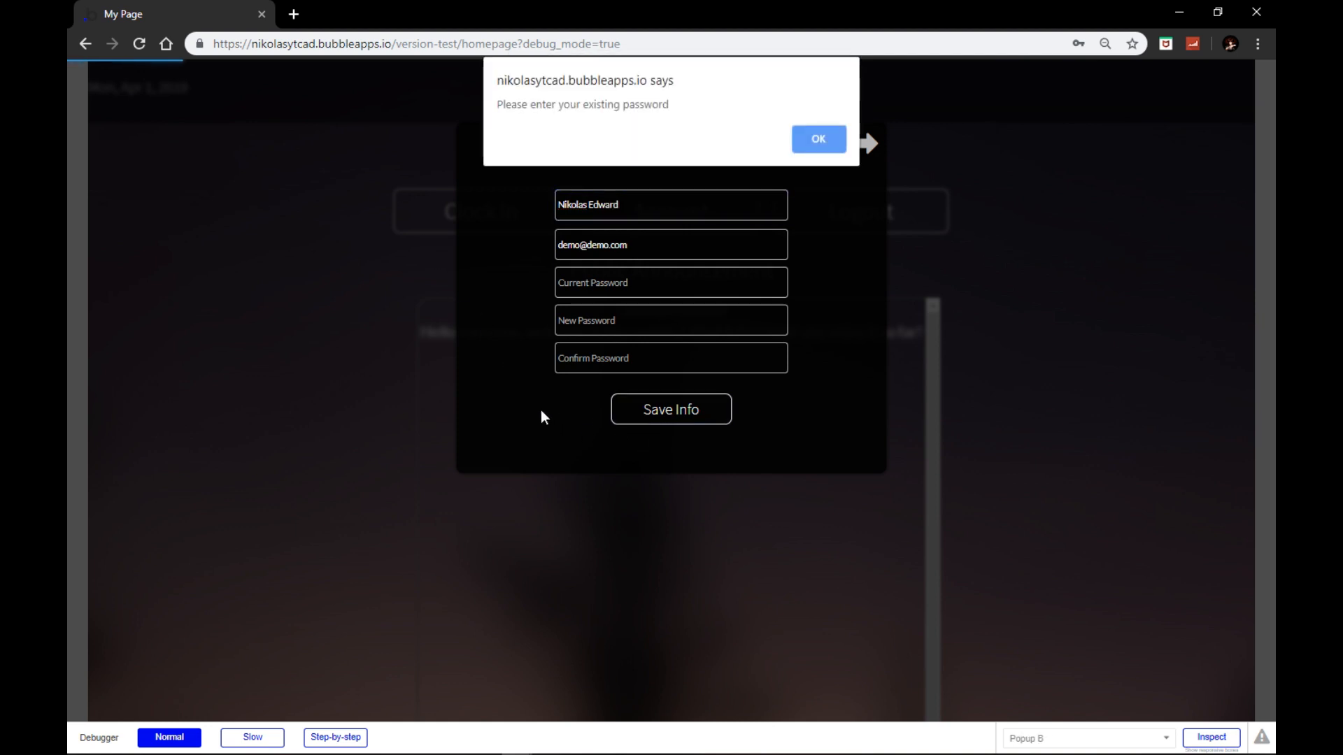
Step: Fill in the current, new and confirm password fields and save the account changes
left_click(826, 139)
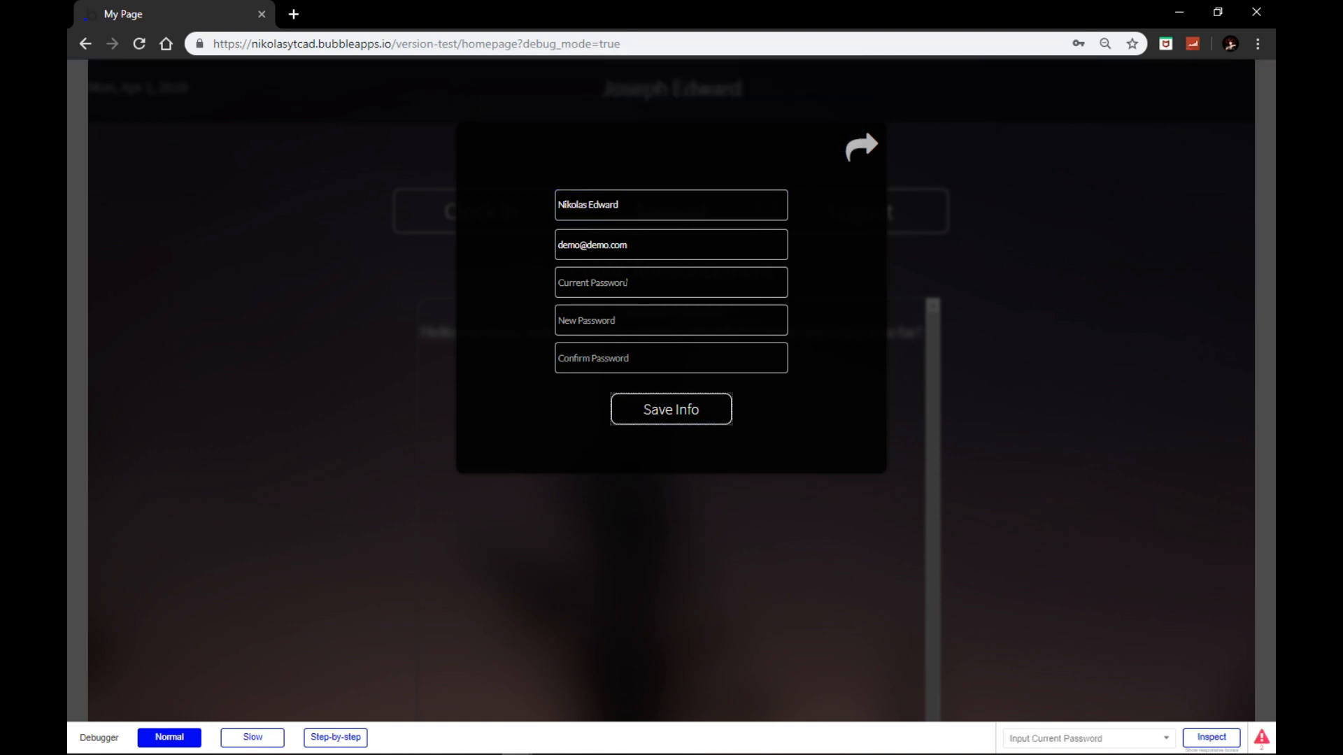
left_click(626, 283)
type("de")
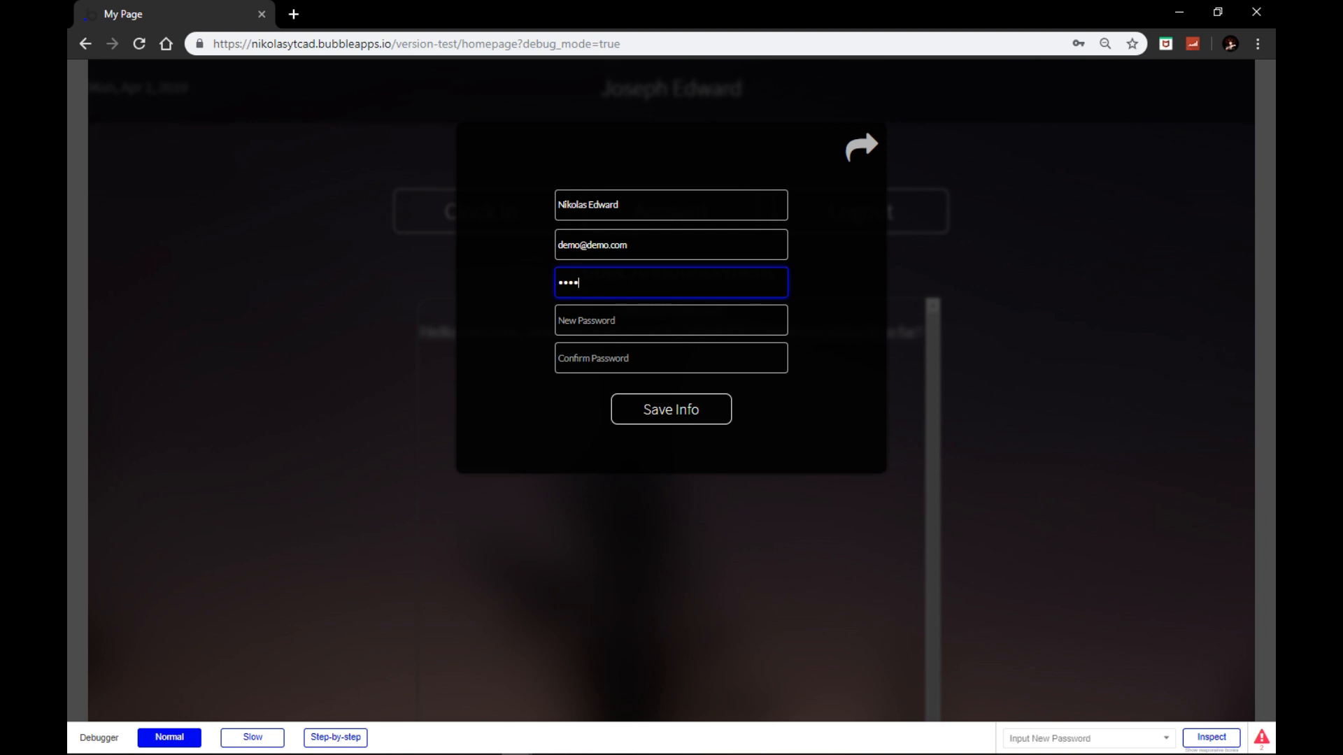
left_click(627, 321)
type("d")
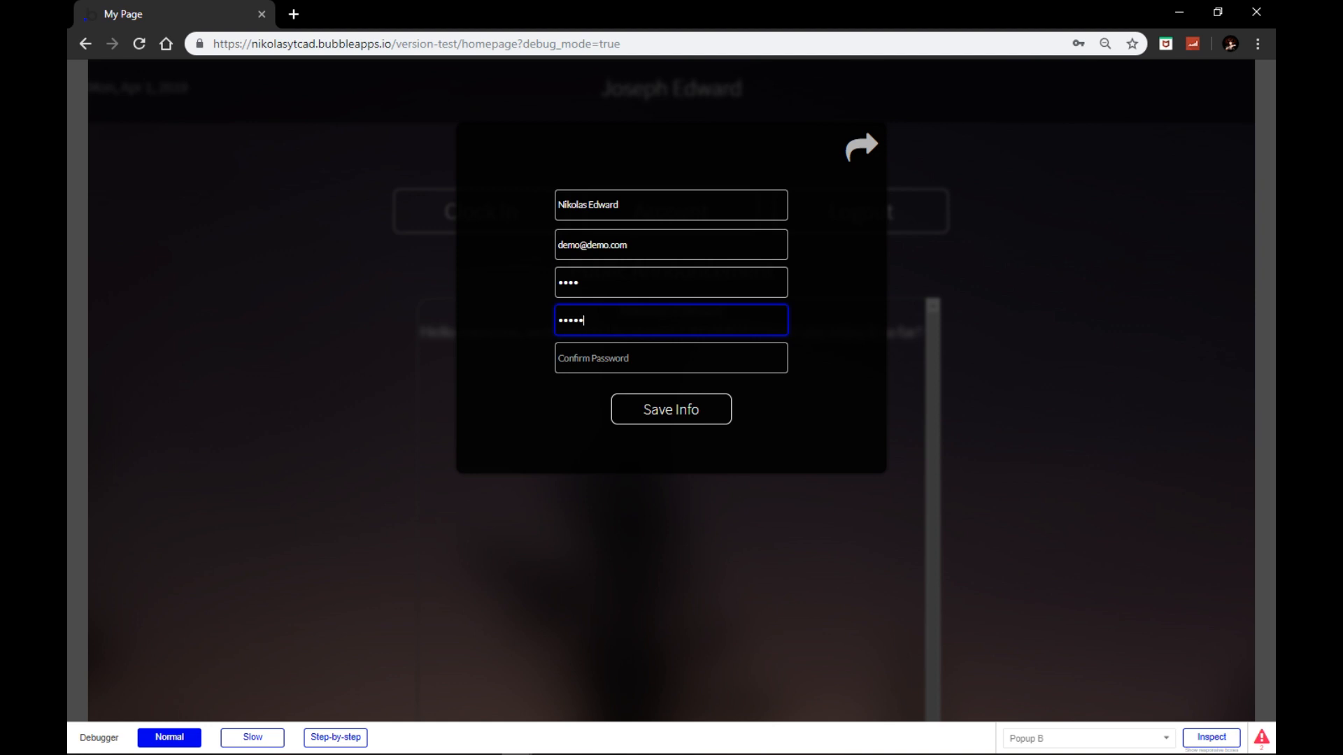
key("Tab")
type("d")
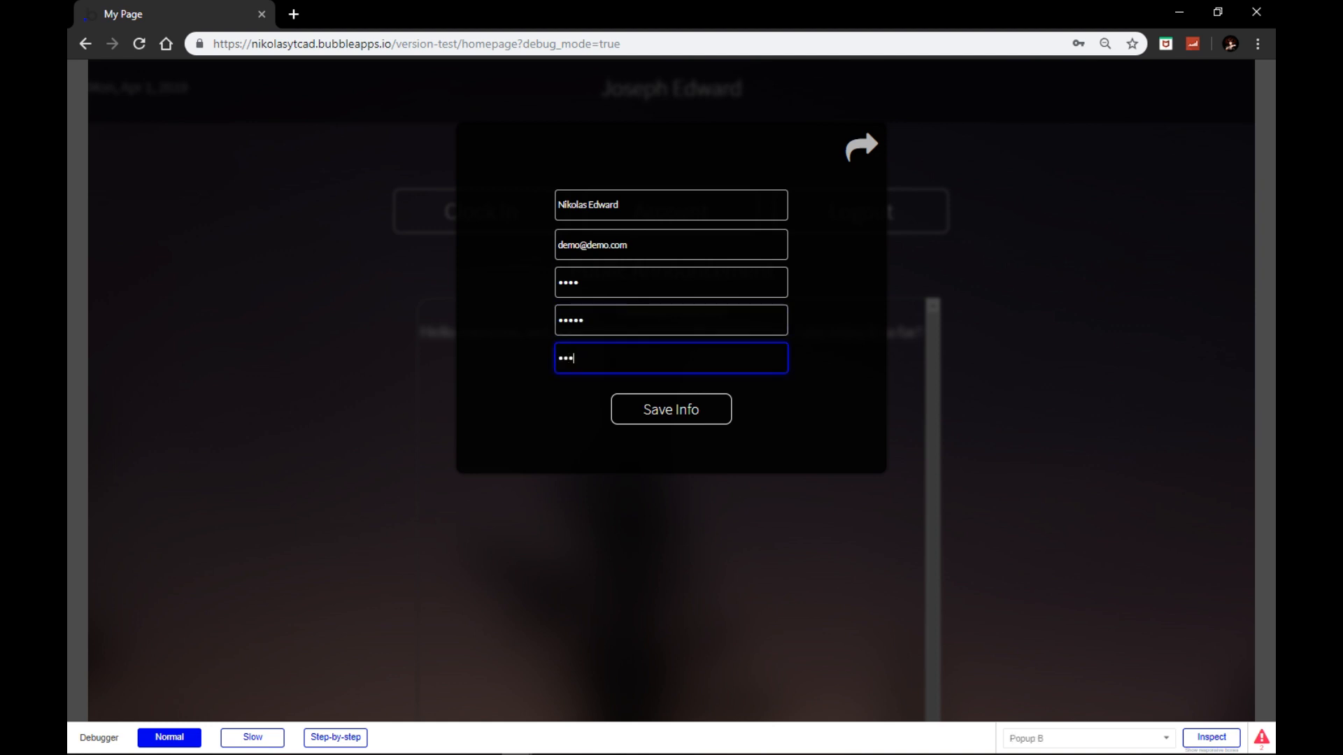
left_click(645, 403)
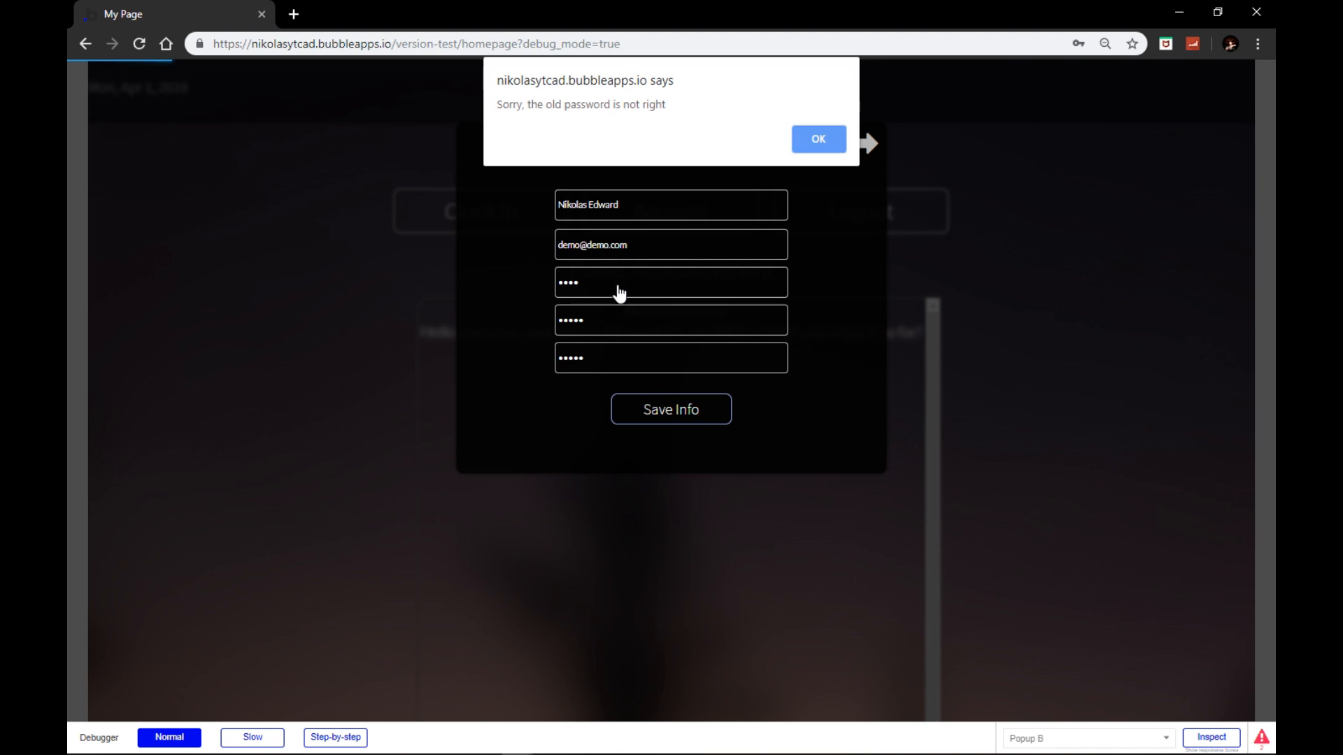
Step: Correct the old password and new password entries, save successfully, and dismiss the success message
left_click(812, 152)
left_click(615, 284)
type("•")
left_click_drag(594, 322, 478, 318)
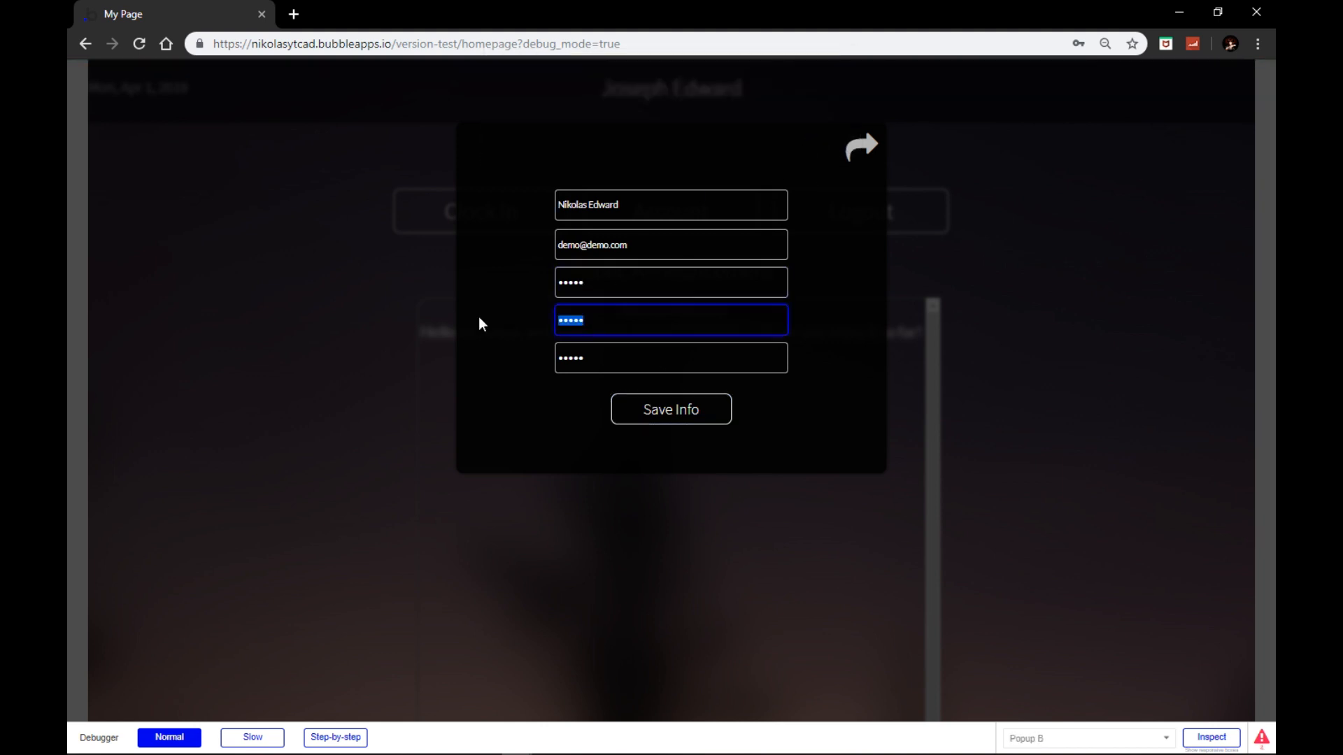
type("••")
key("Tab")
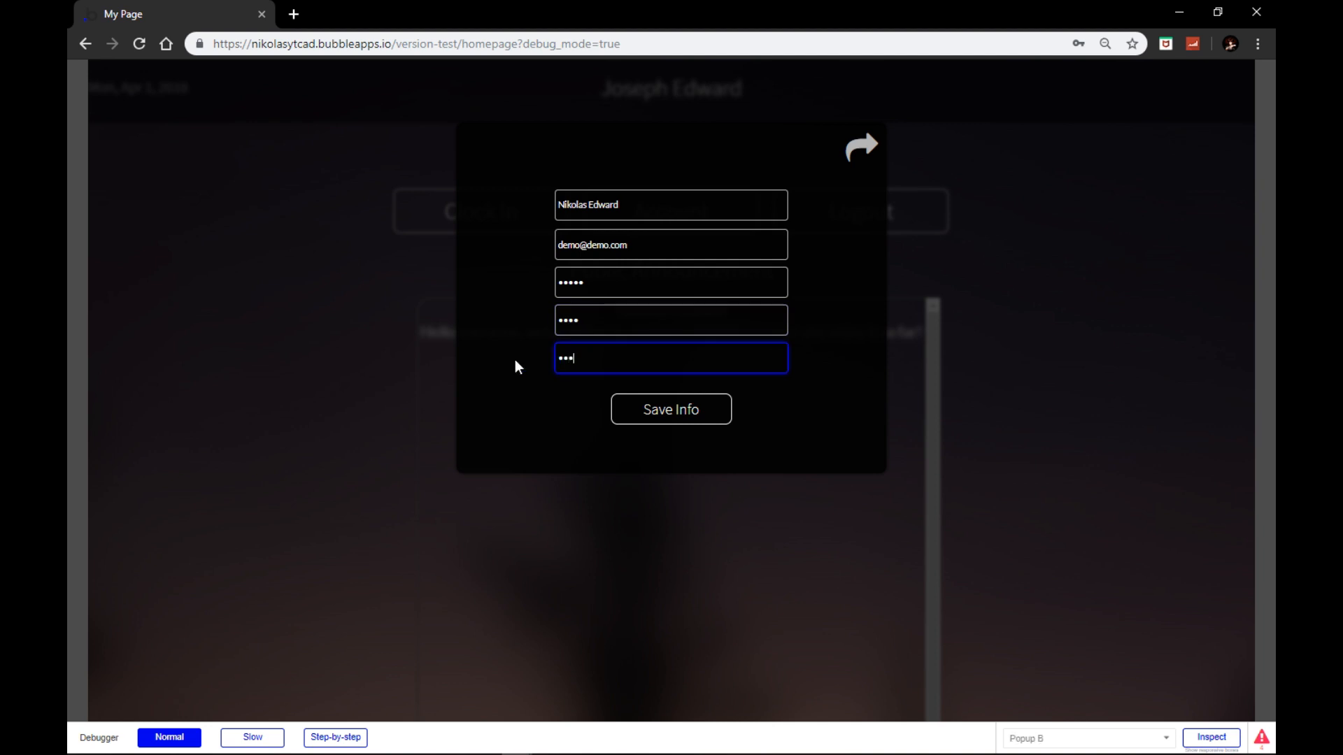
left_click(657, 411)
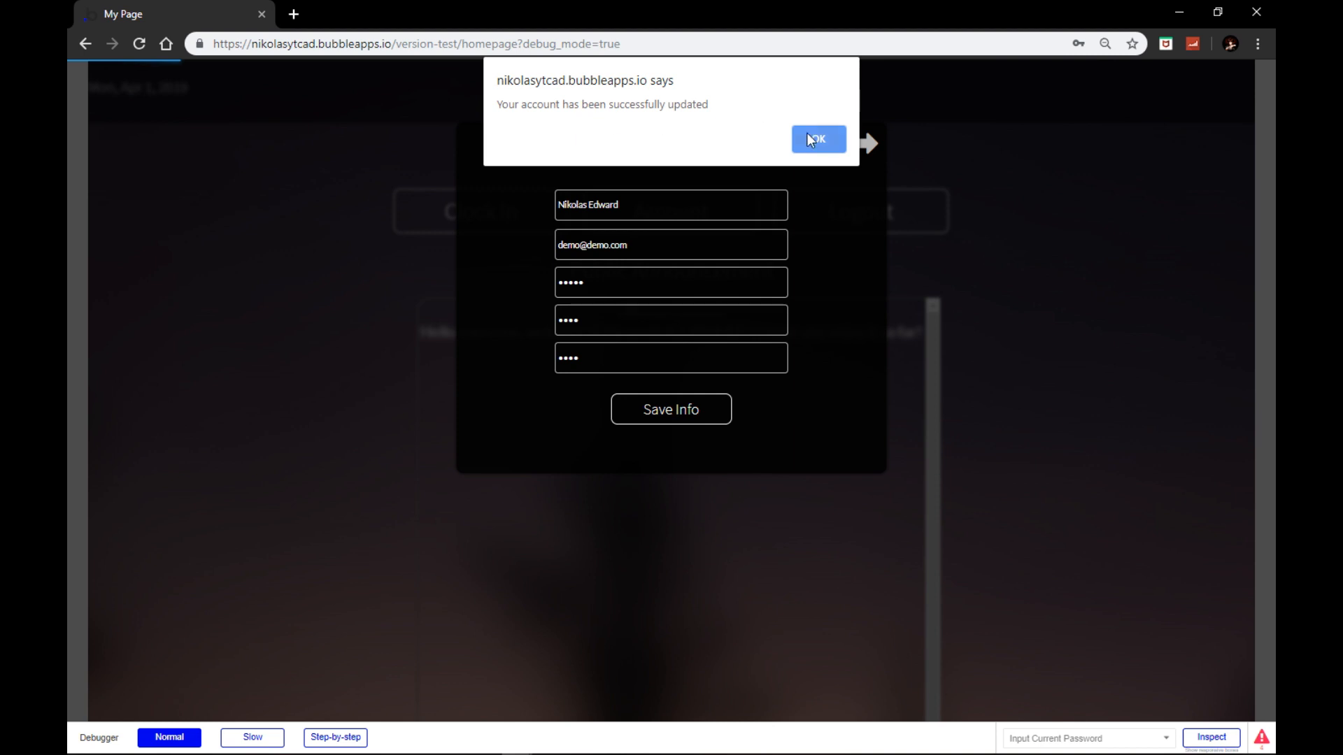
left_click(810, 139)
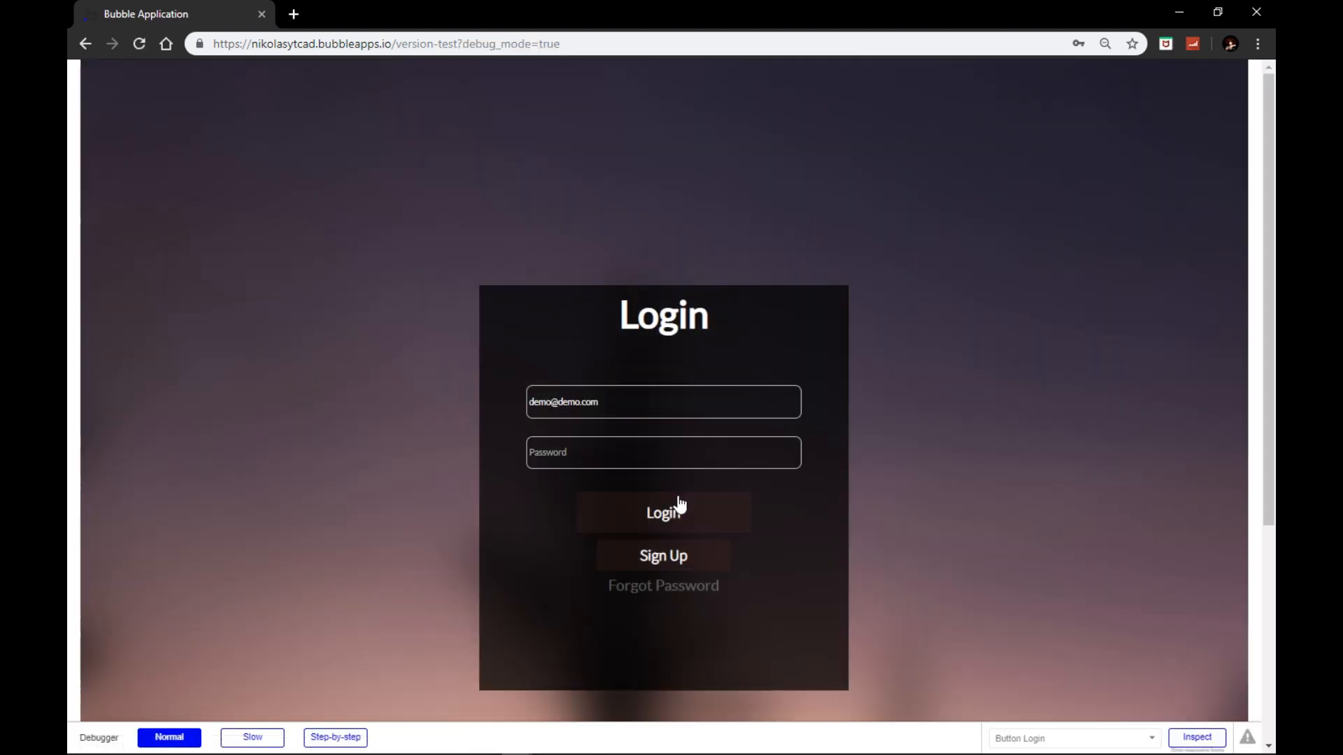
Step: Enter the updated password on the login form and sign back in
left_click(619, 448)
type("12")
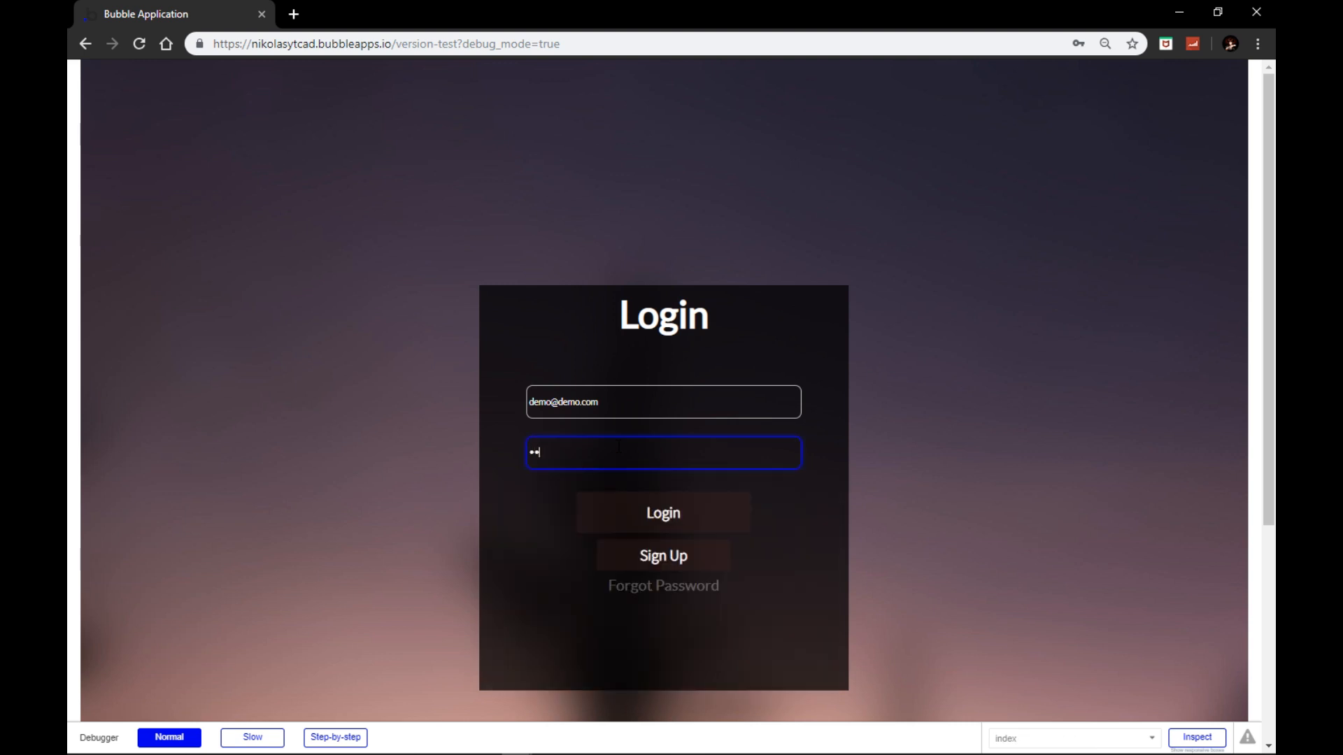
left_click(648, 525)
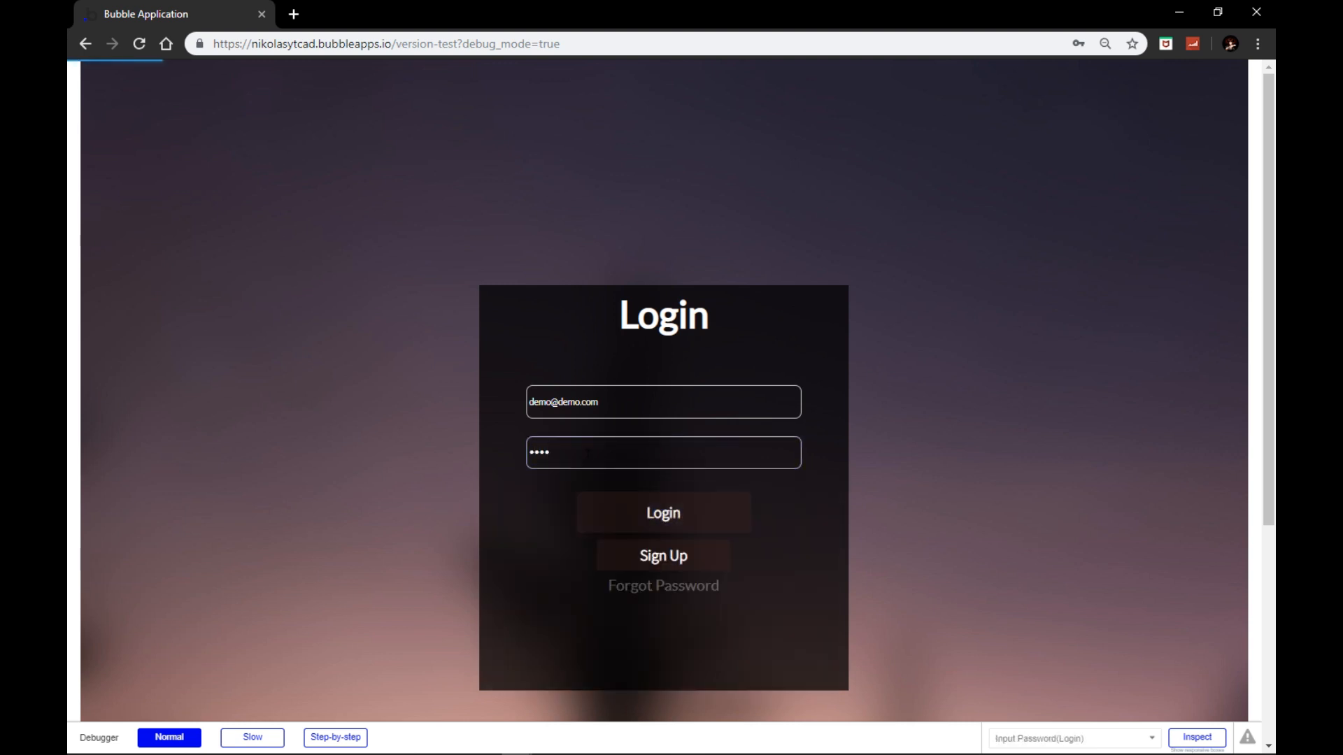